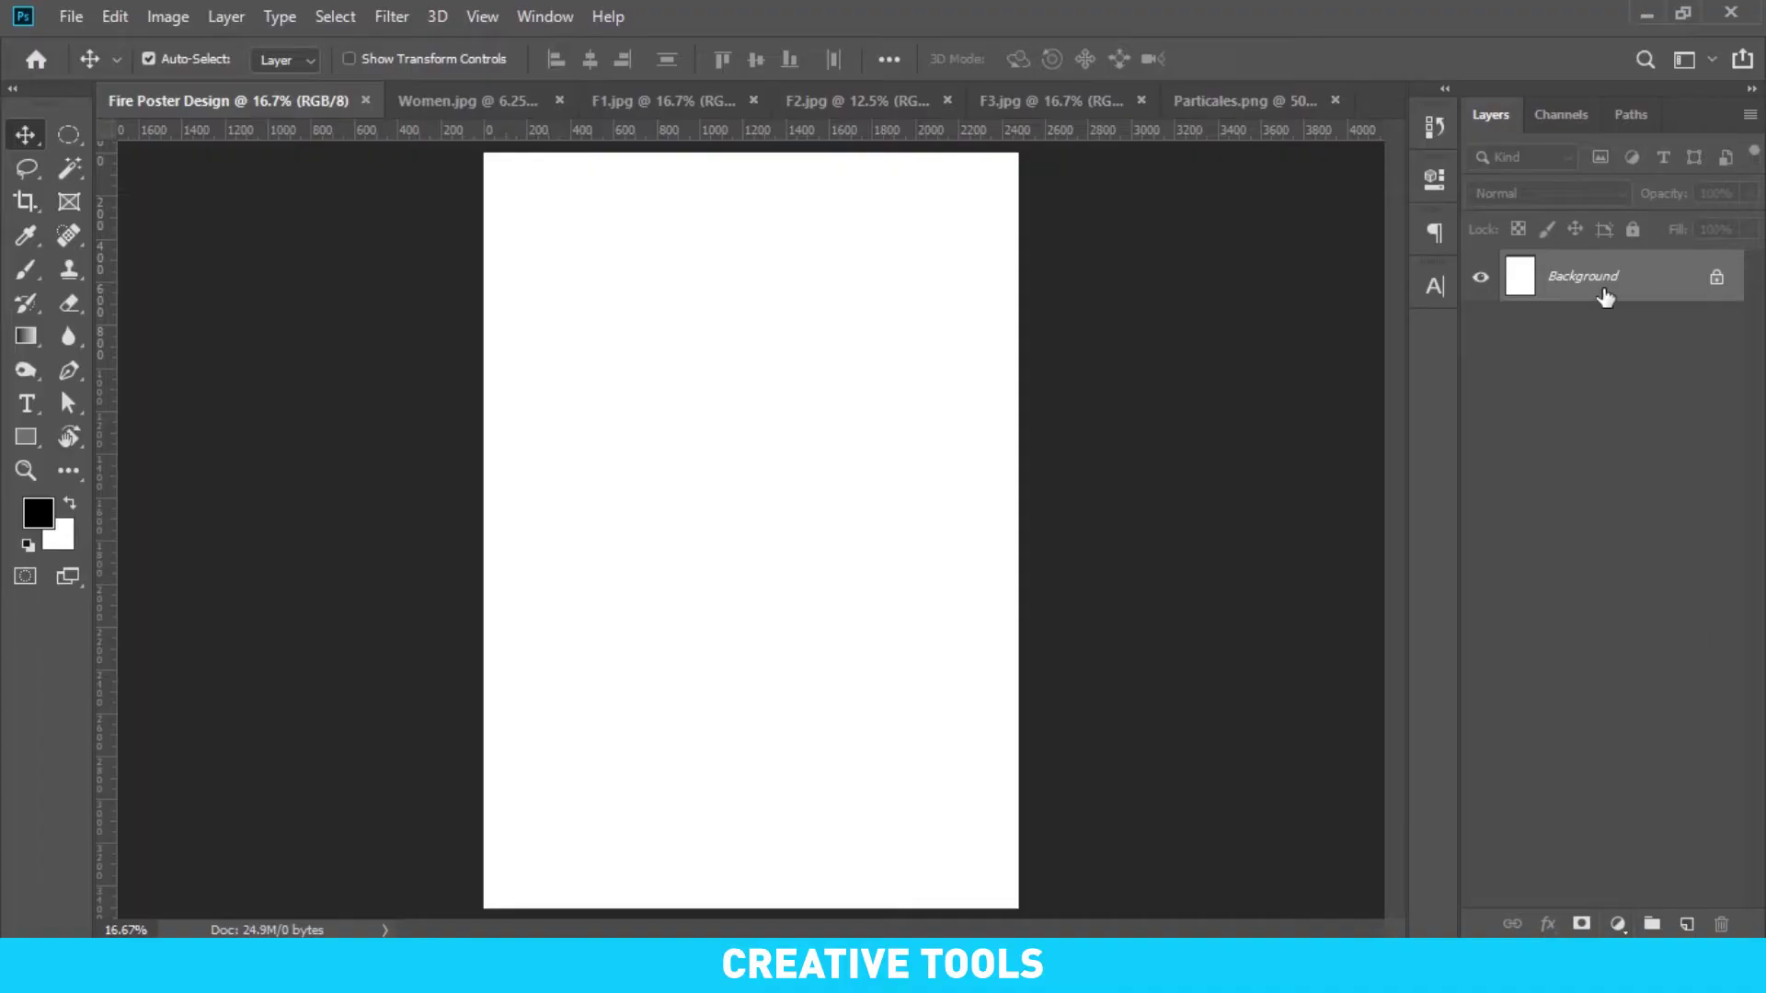
# Convert the locked Background layer into a regular layer named BG
pyautogui.doubleClick(1604, 292)
pyautogui.write('BG')
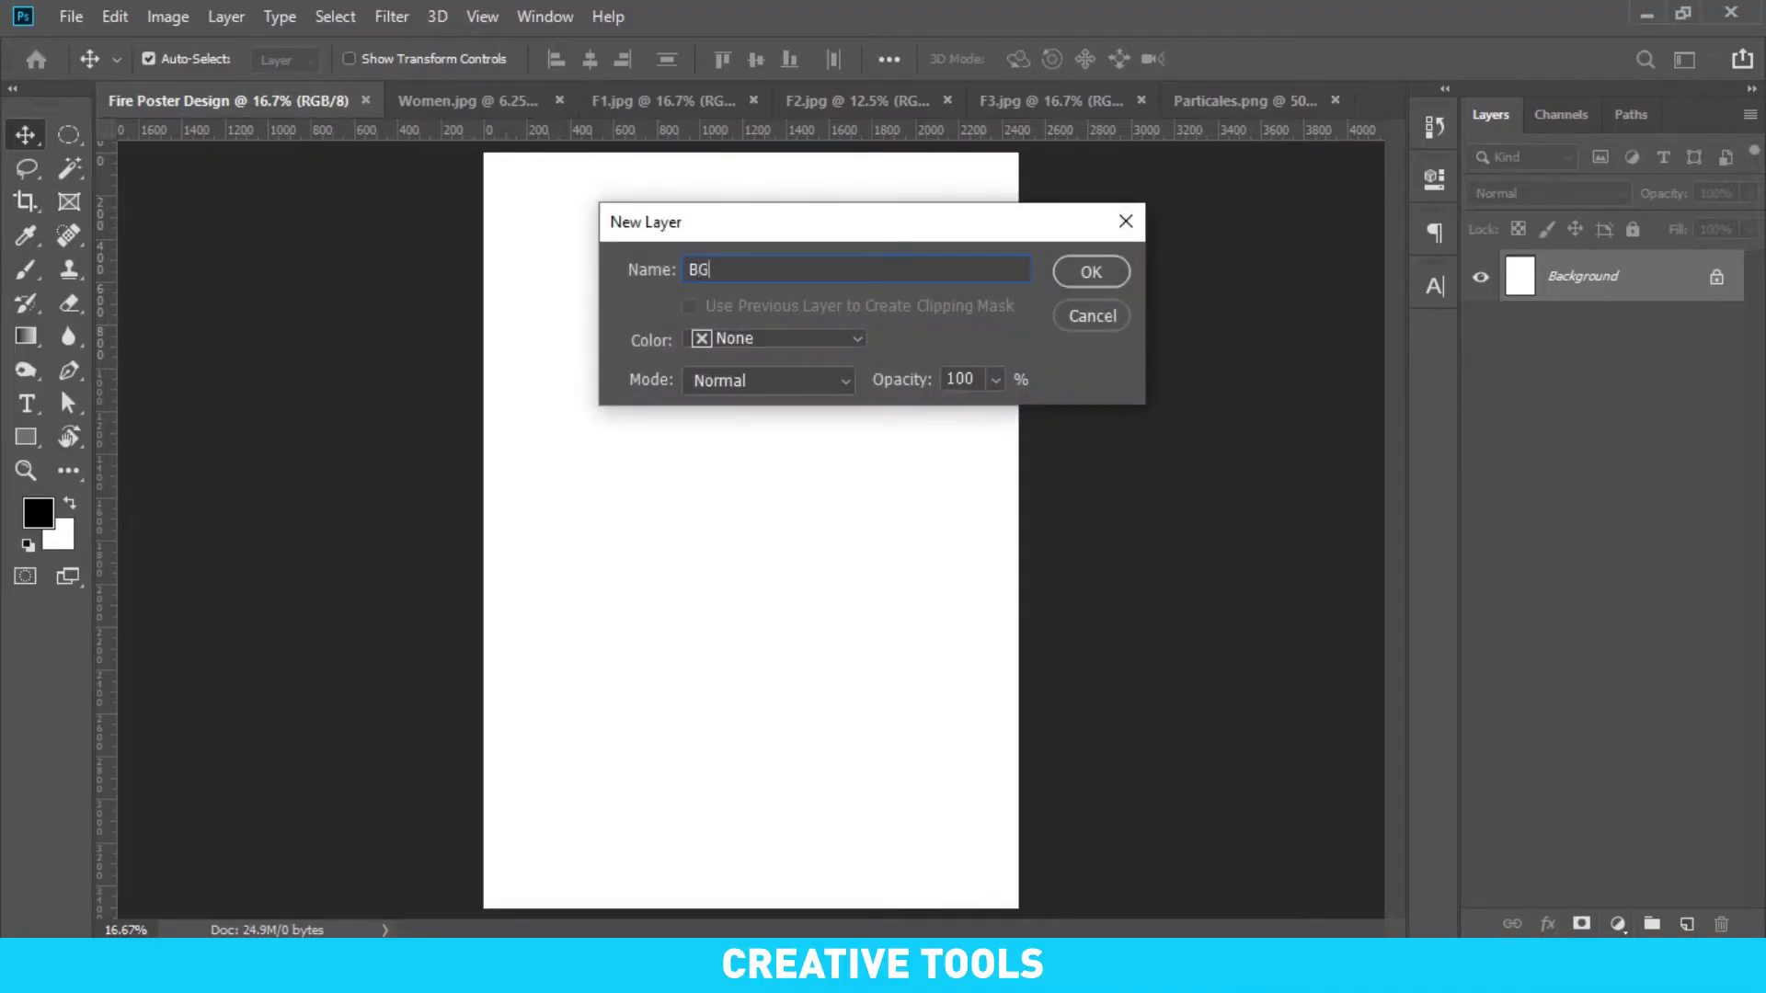
pyautogui.press('Return')
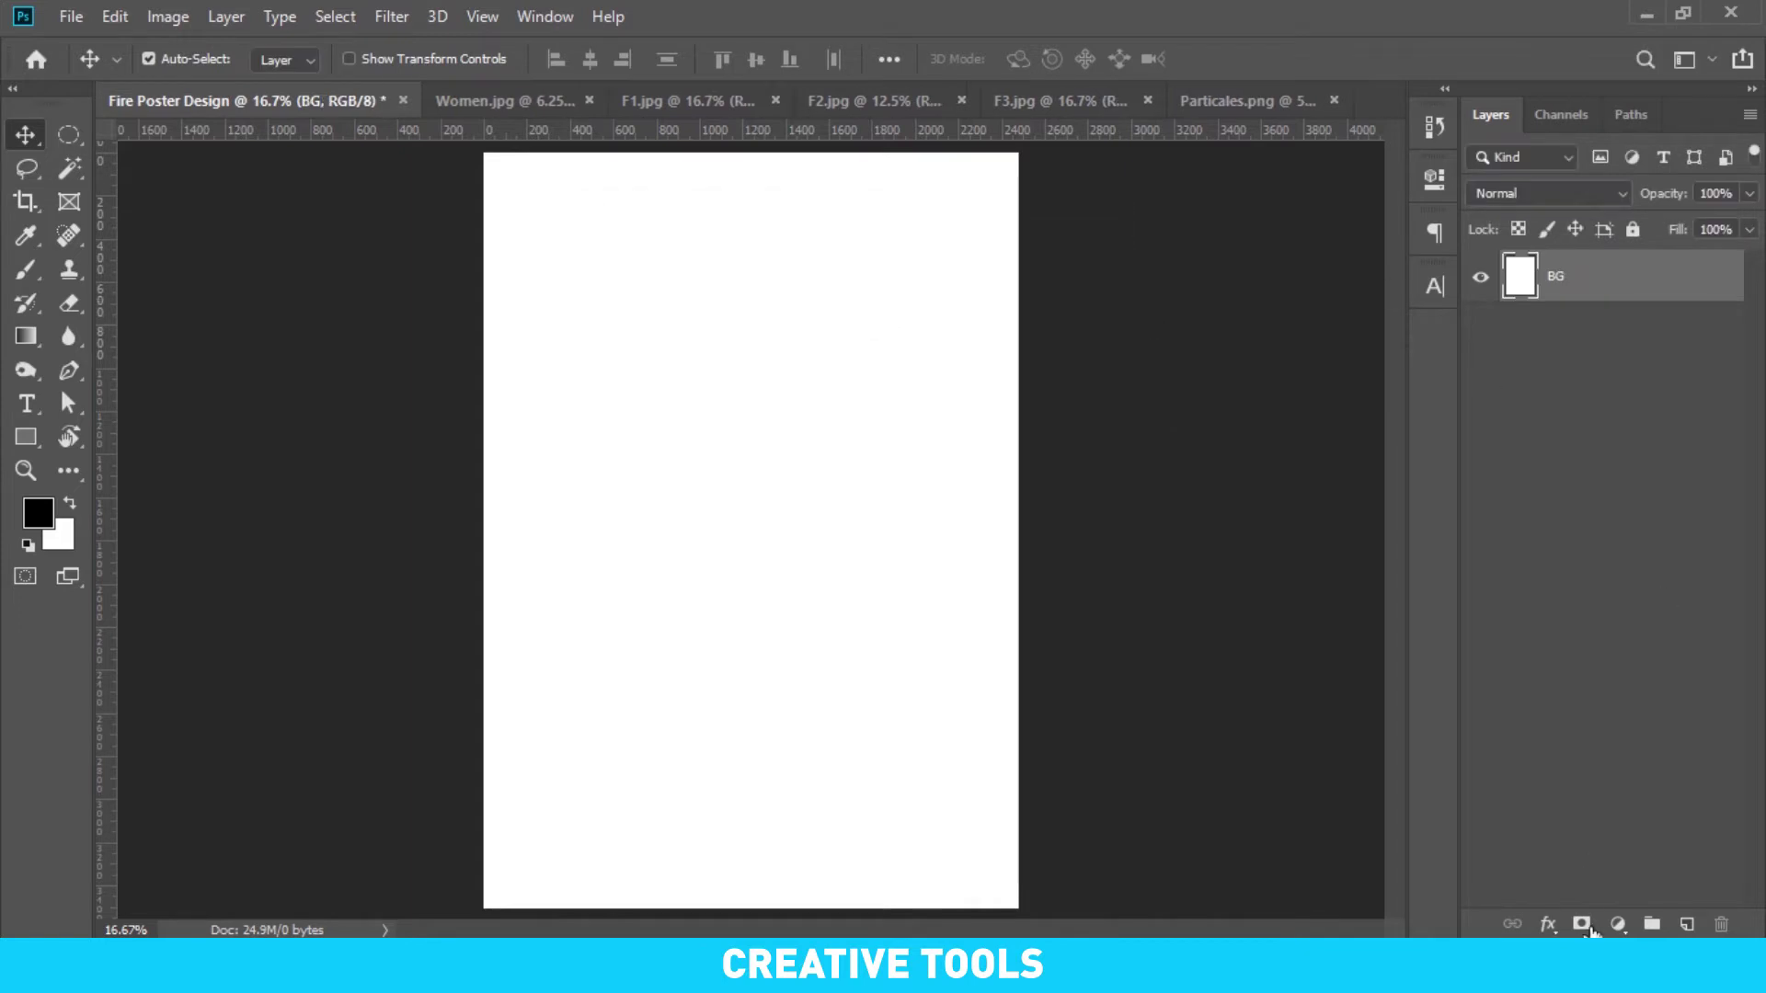
pyautogui.rightClick(1656, 281)
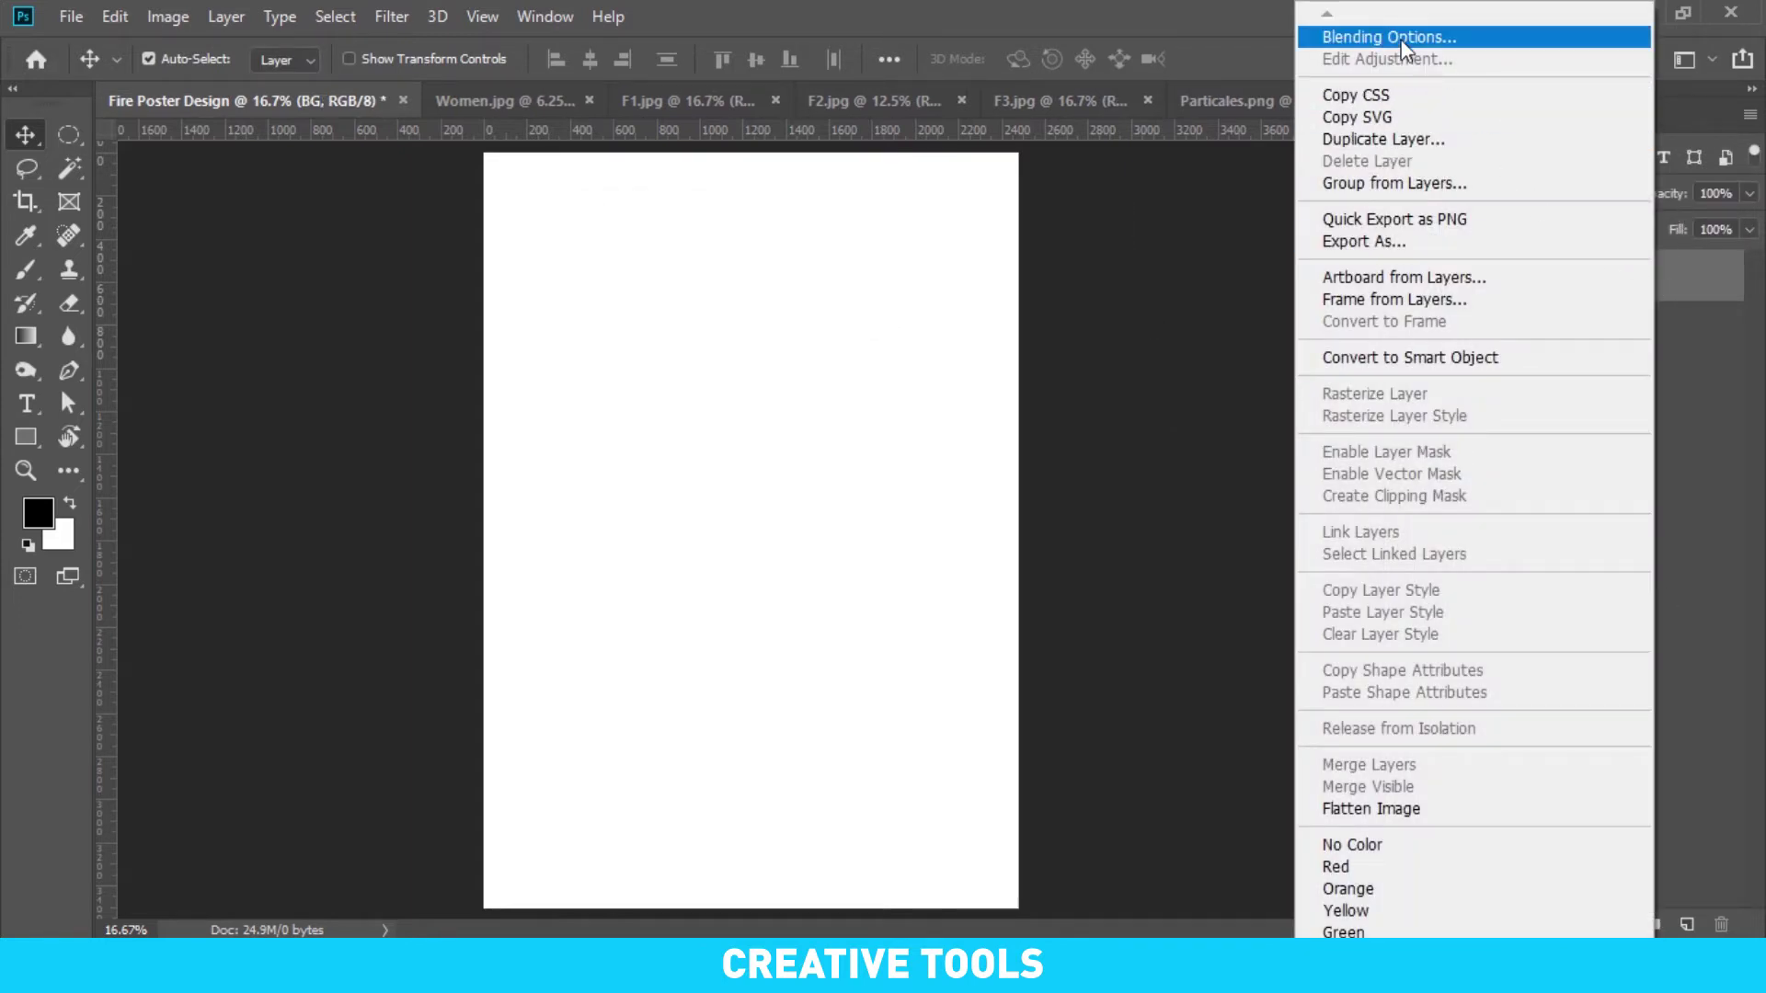
# Add a Gradient Overlay to BG and set its first colour stop to vivid red
pyautogui.click(1361, 32)
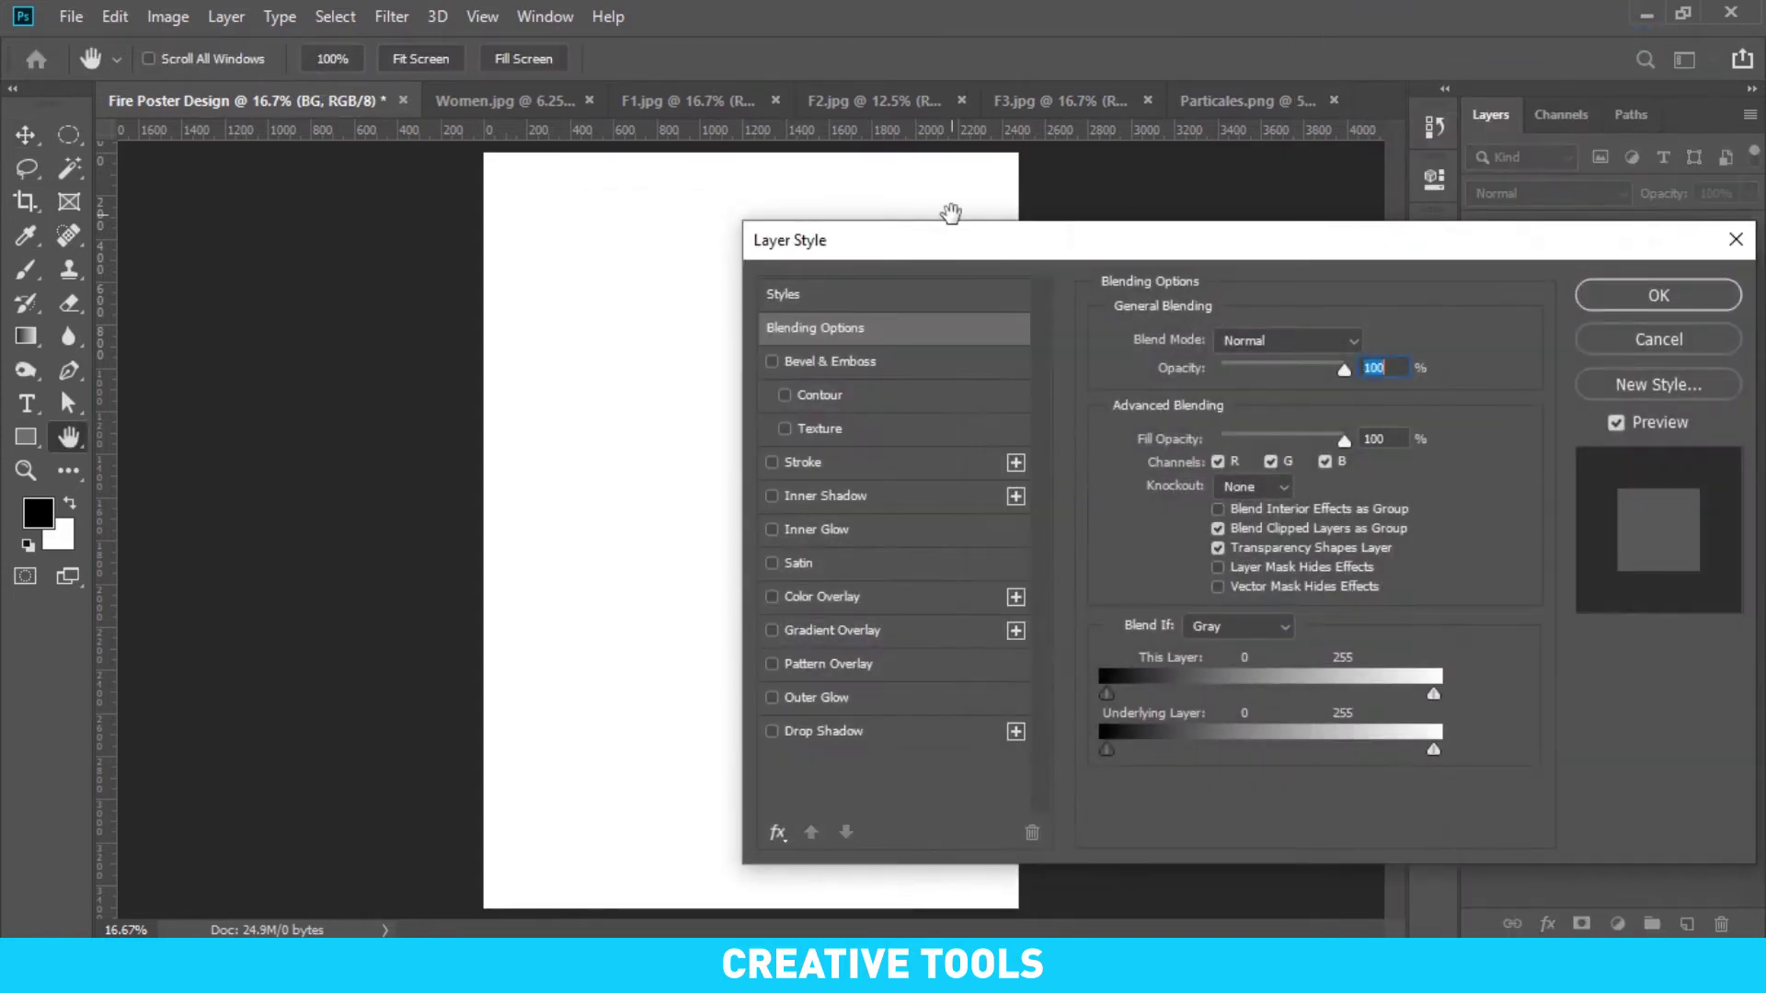
pyautogui.moveTo(967, 237); pyautogui.dragTo(1217, 175)
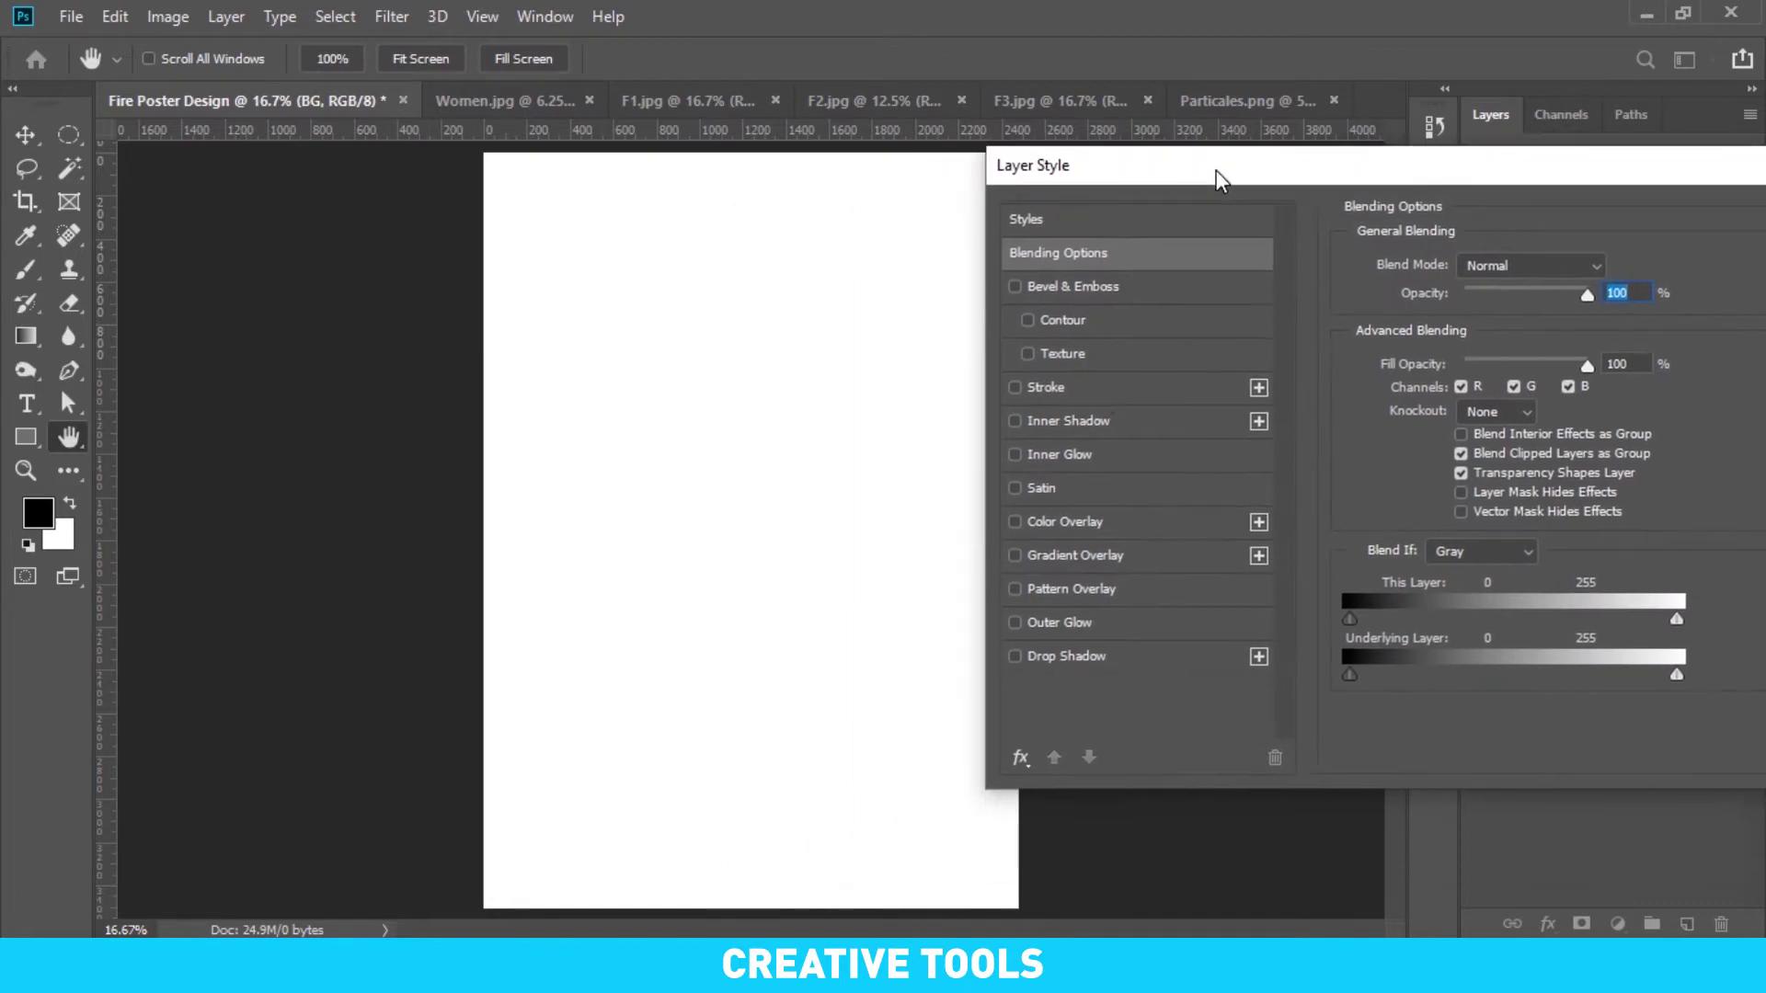
pyautogui.click(1121, 566)
pyautogui.click(1518, 325)
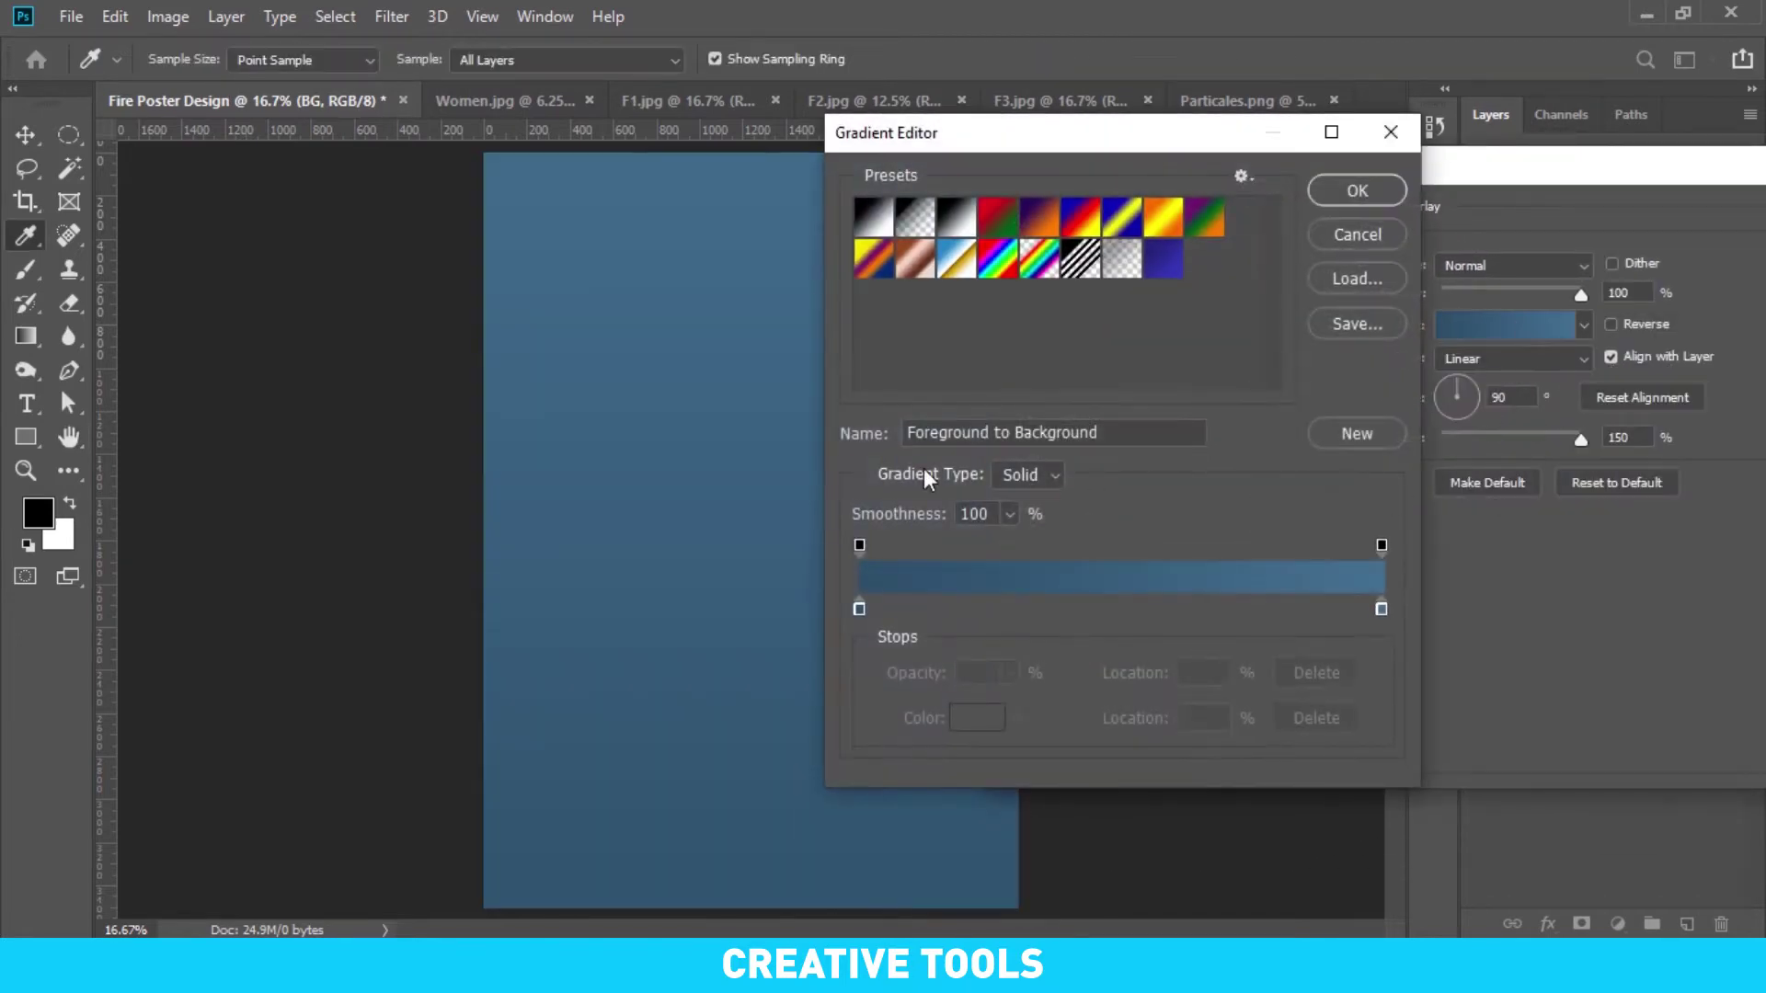
pyautogui.click(859, 610)
pyautogui.click(986, 727)
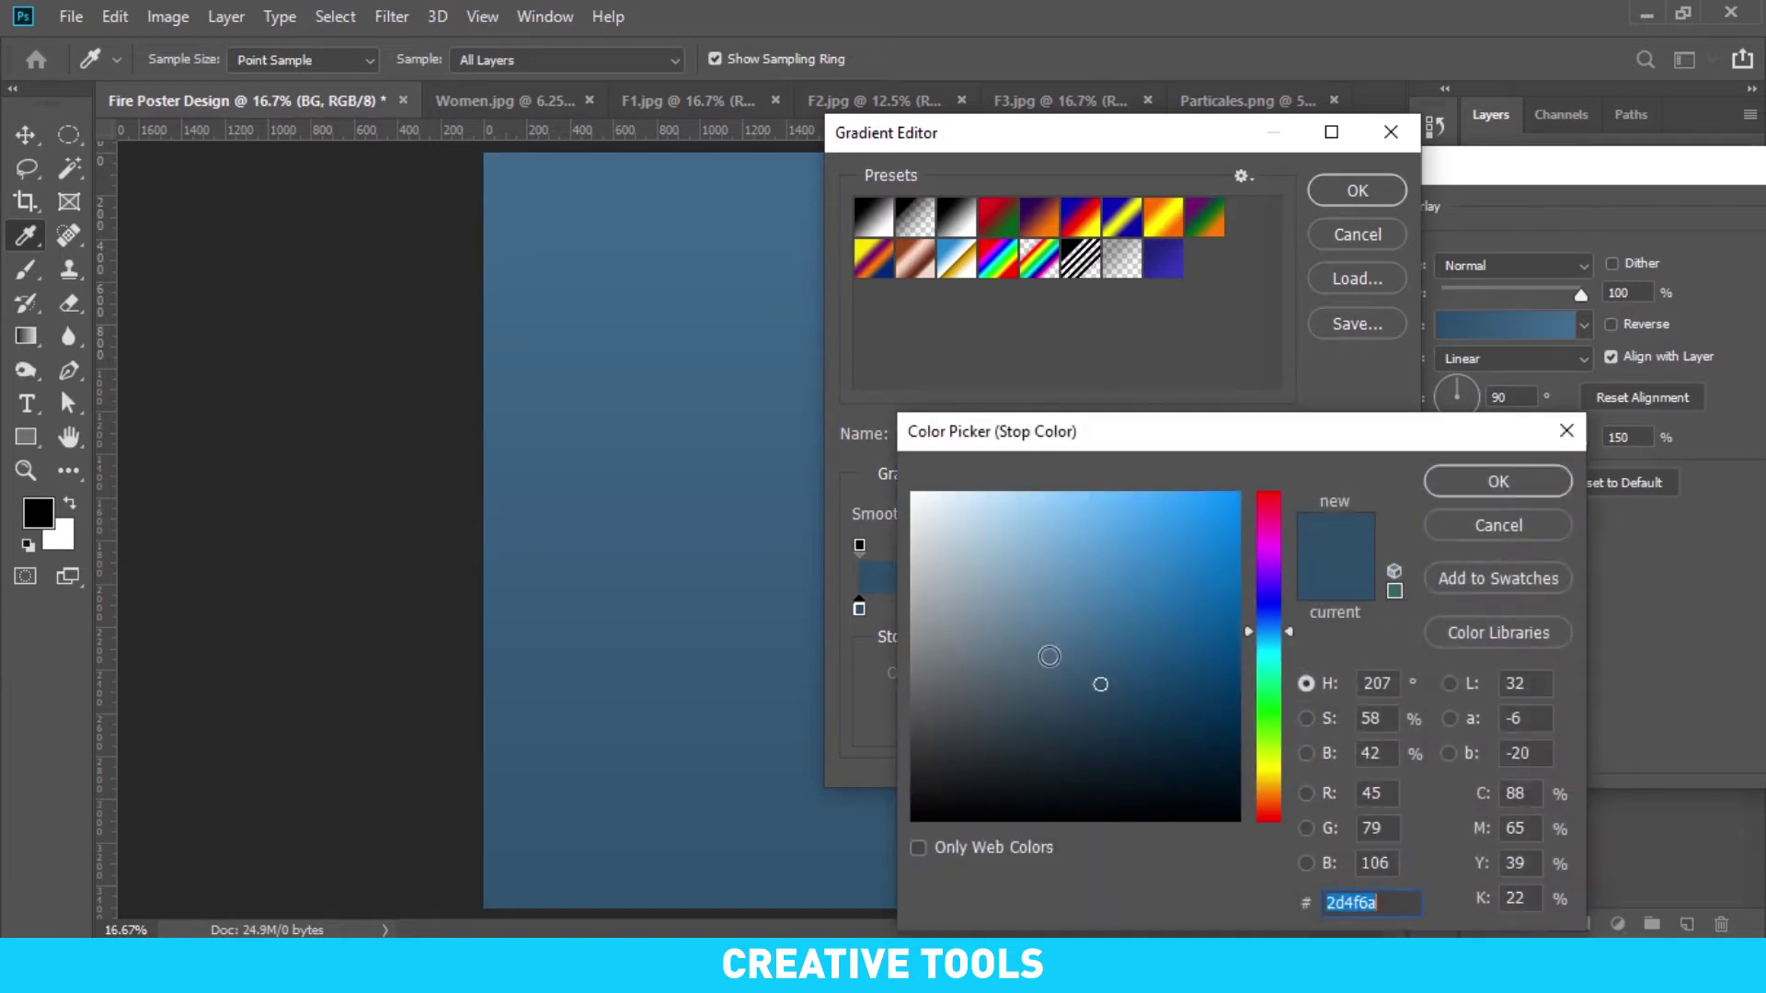
pyautogui.moveTo(1292, 634); pyautogui.dragTo(1284, 506)
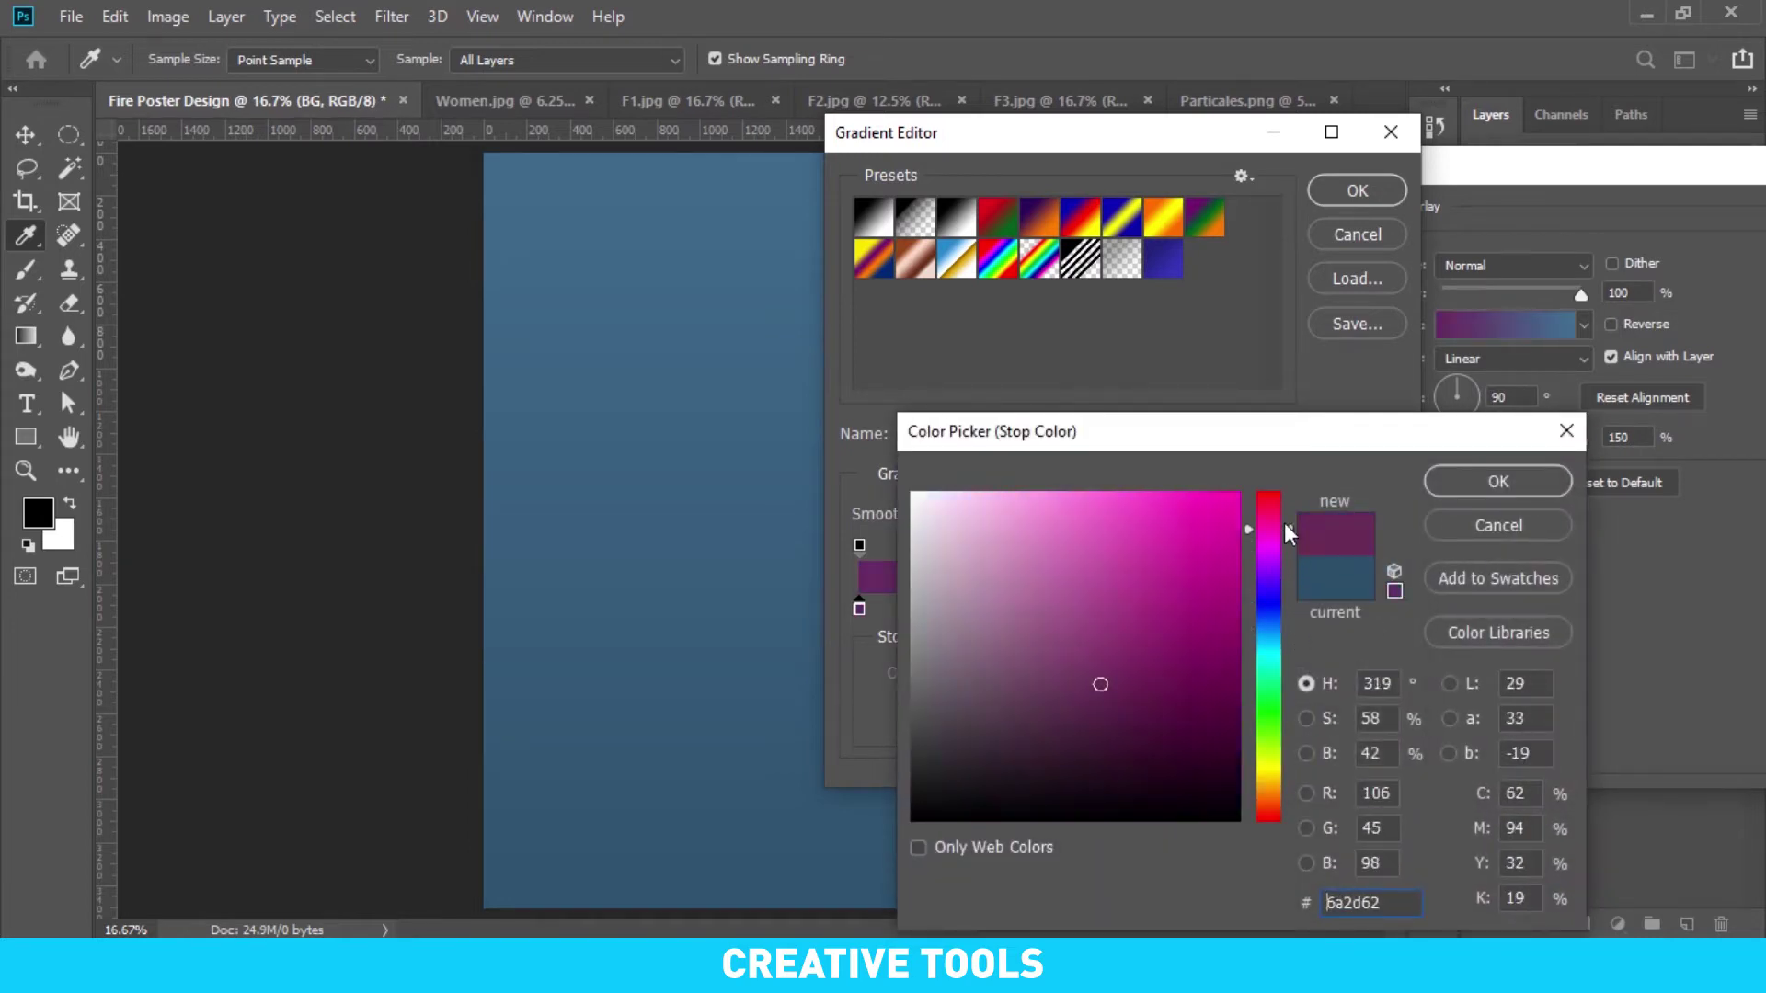
pyautogui.moveTo(1183, 552)
pyautogui.mouseDown()
pyautogui.moveTo(1212, 505)
pyautogui.moveTo(1249, 493)
pyautogui.moveTo(1227, 511)
pyautogui.mouseUp()
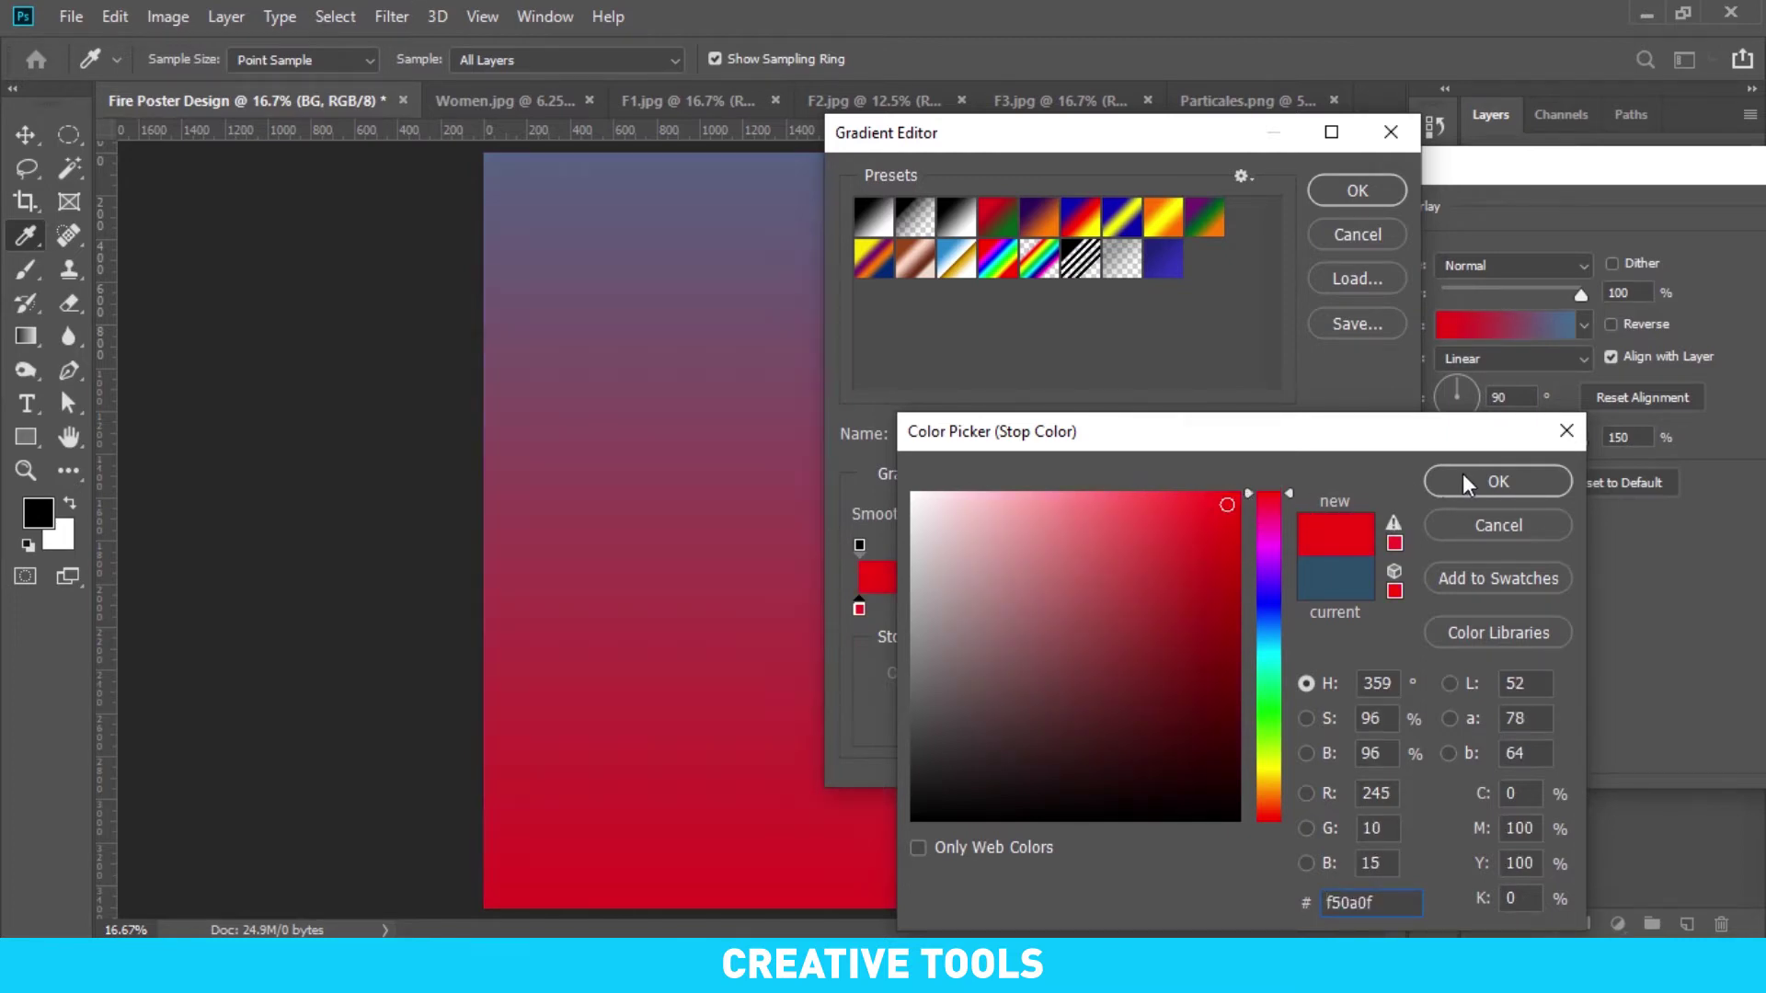
pyautogui.click(1486, 481)
# Change the gradient's blue end stop to a pure, saturated red
pyautogui.click(1382, 608)
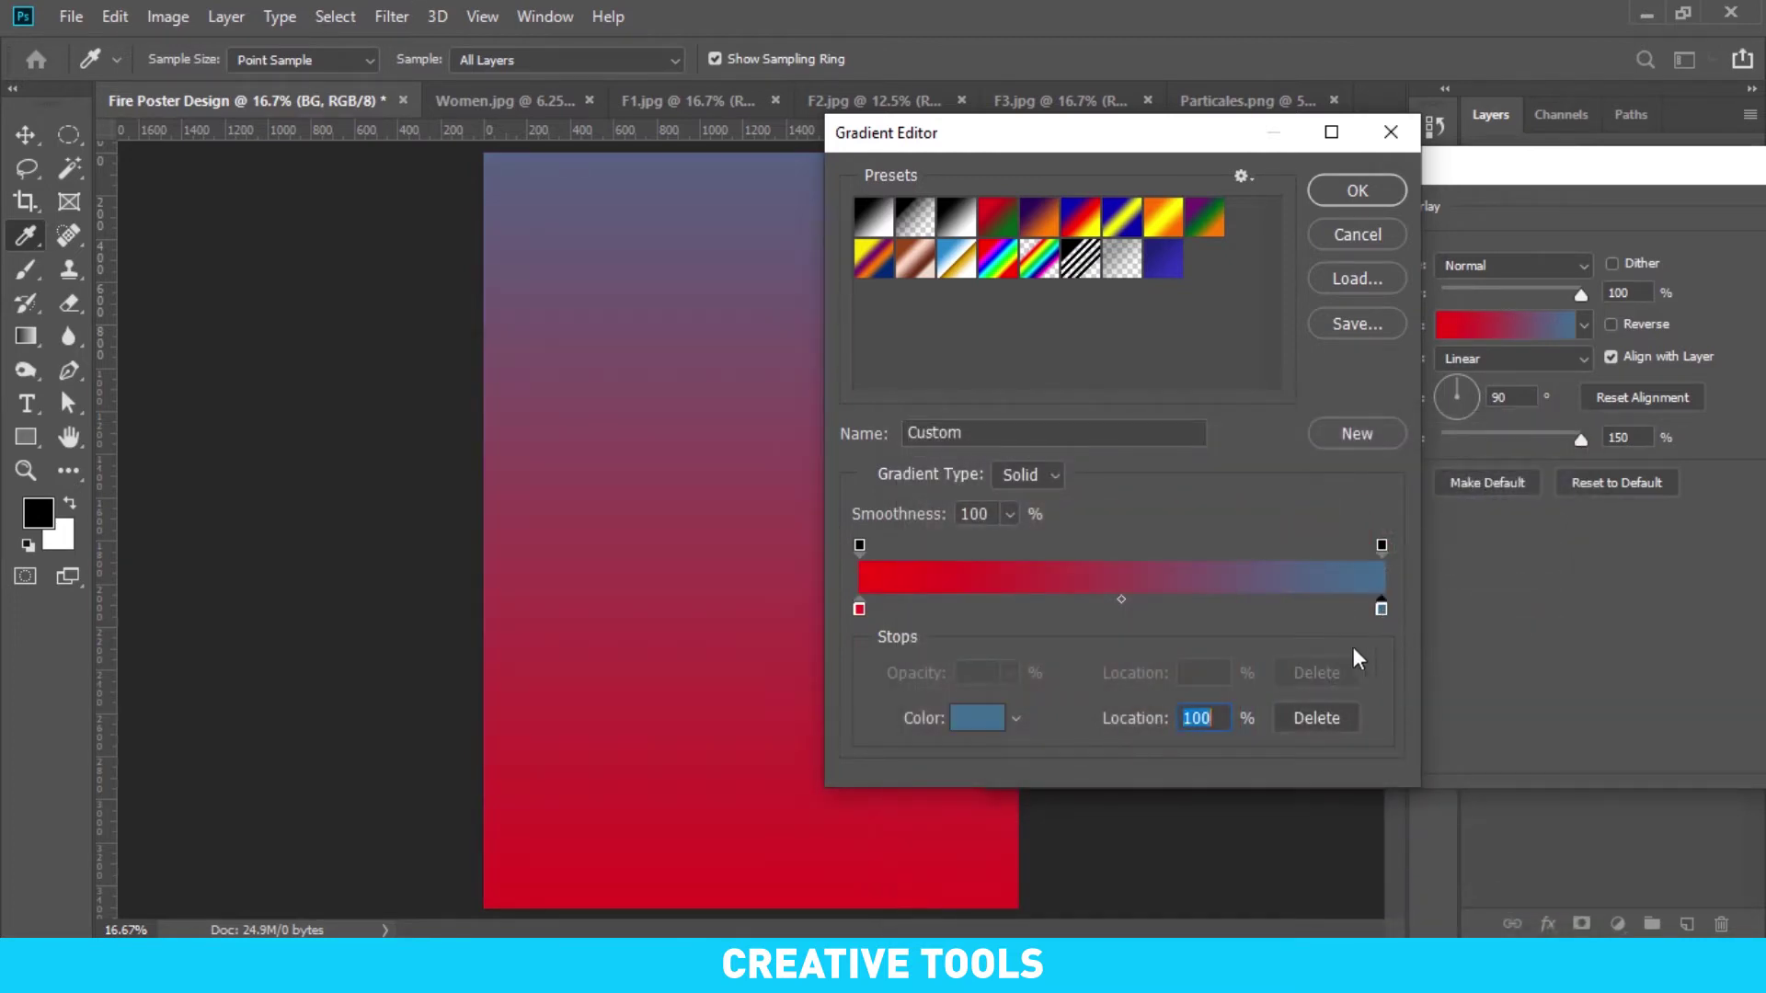
pyautogui.click(977, 722)
pyautogui.moveTo(1279, 791); pyautogui.dragTo(1278, 808)
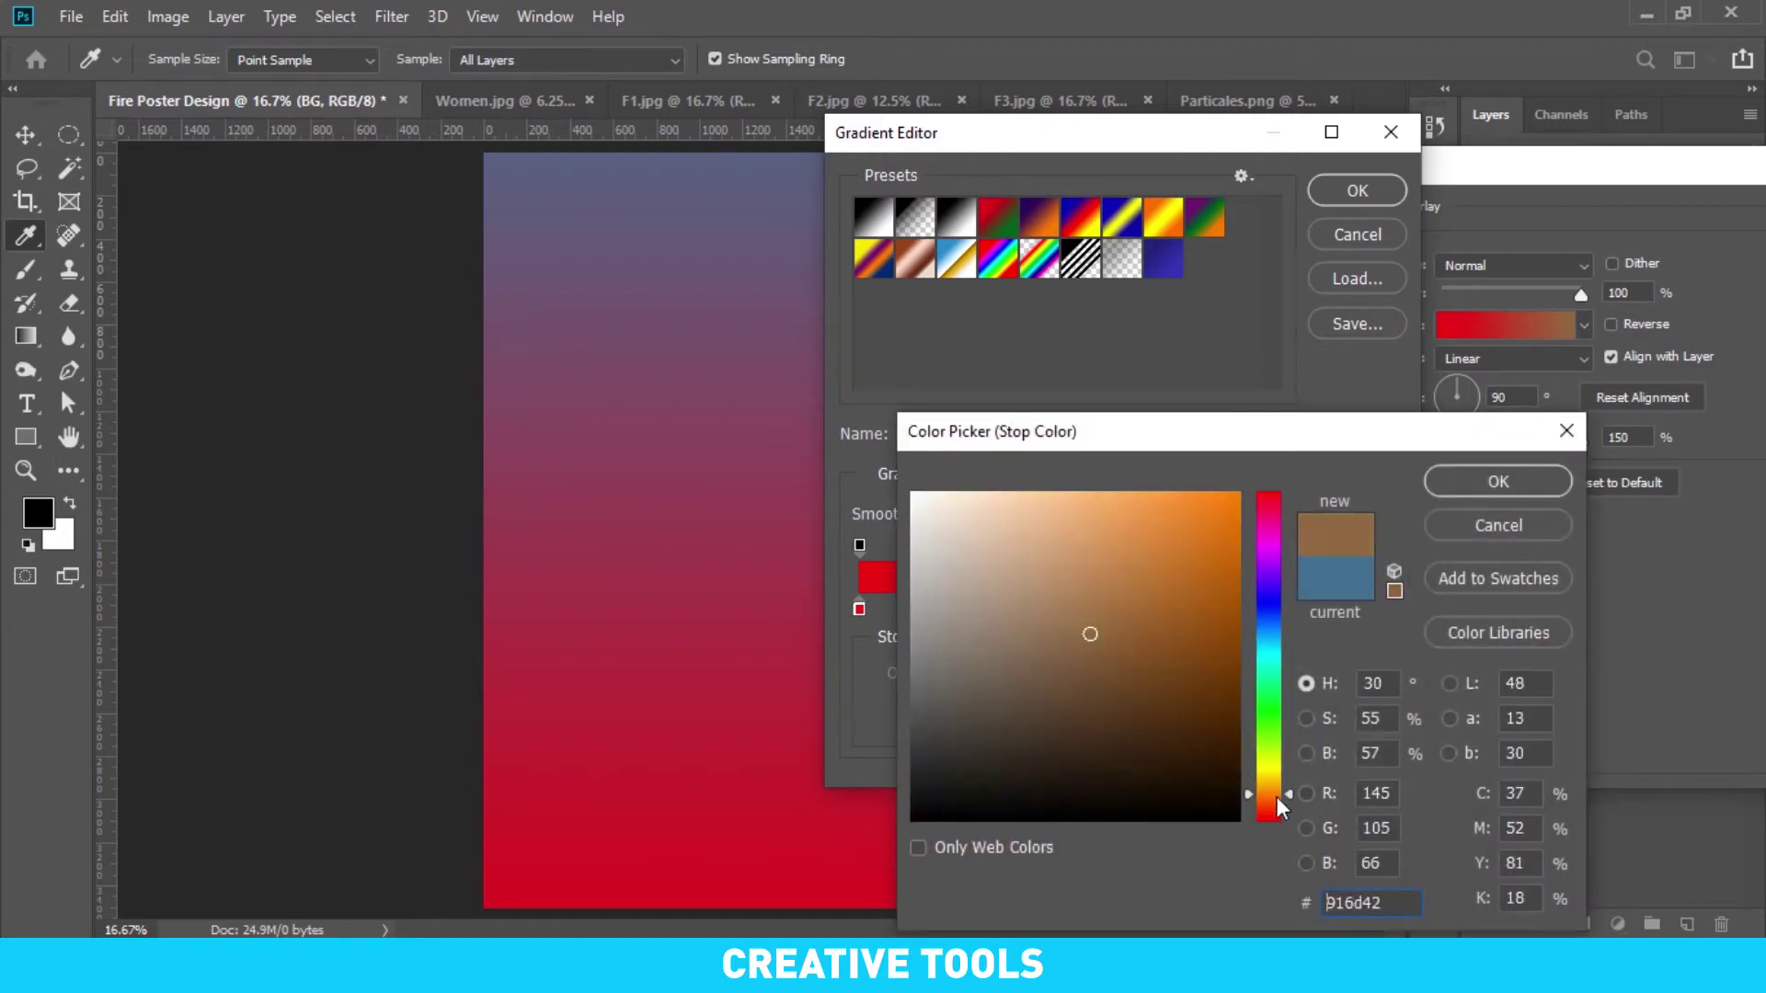
pyautogui.click(1216, 544)
pyautogui.click(1239, 493)
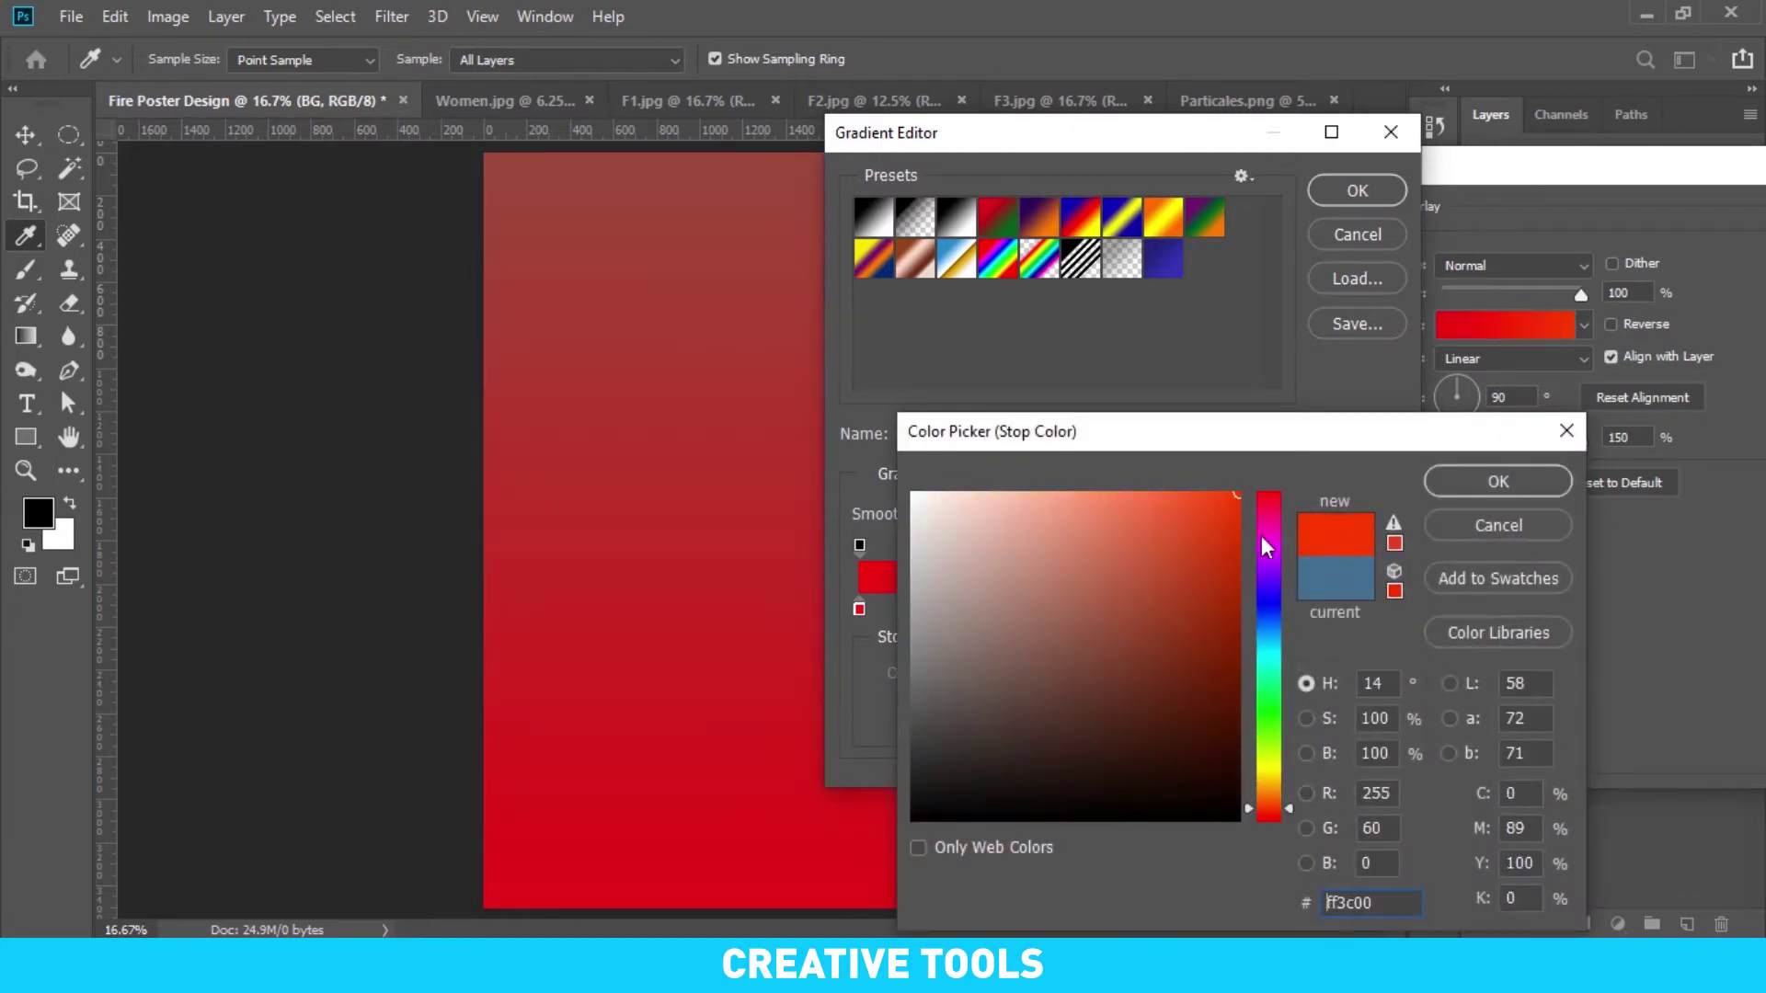
pyautogui.moveTo(1290, 809); pyautogui.dragTo(1295, 816)
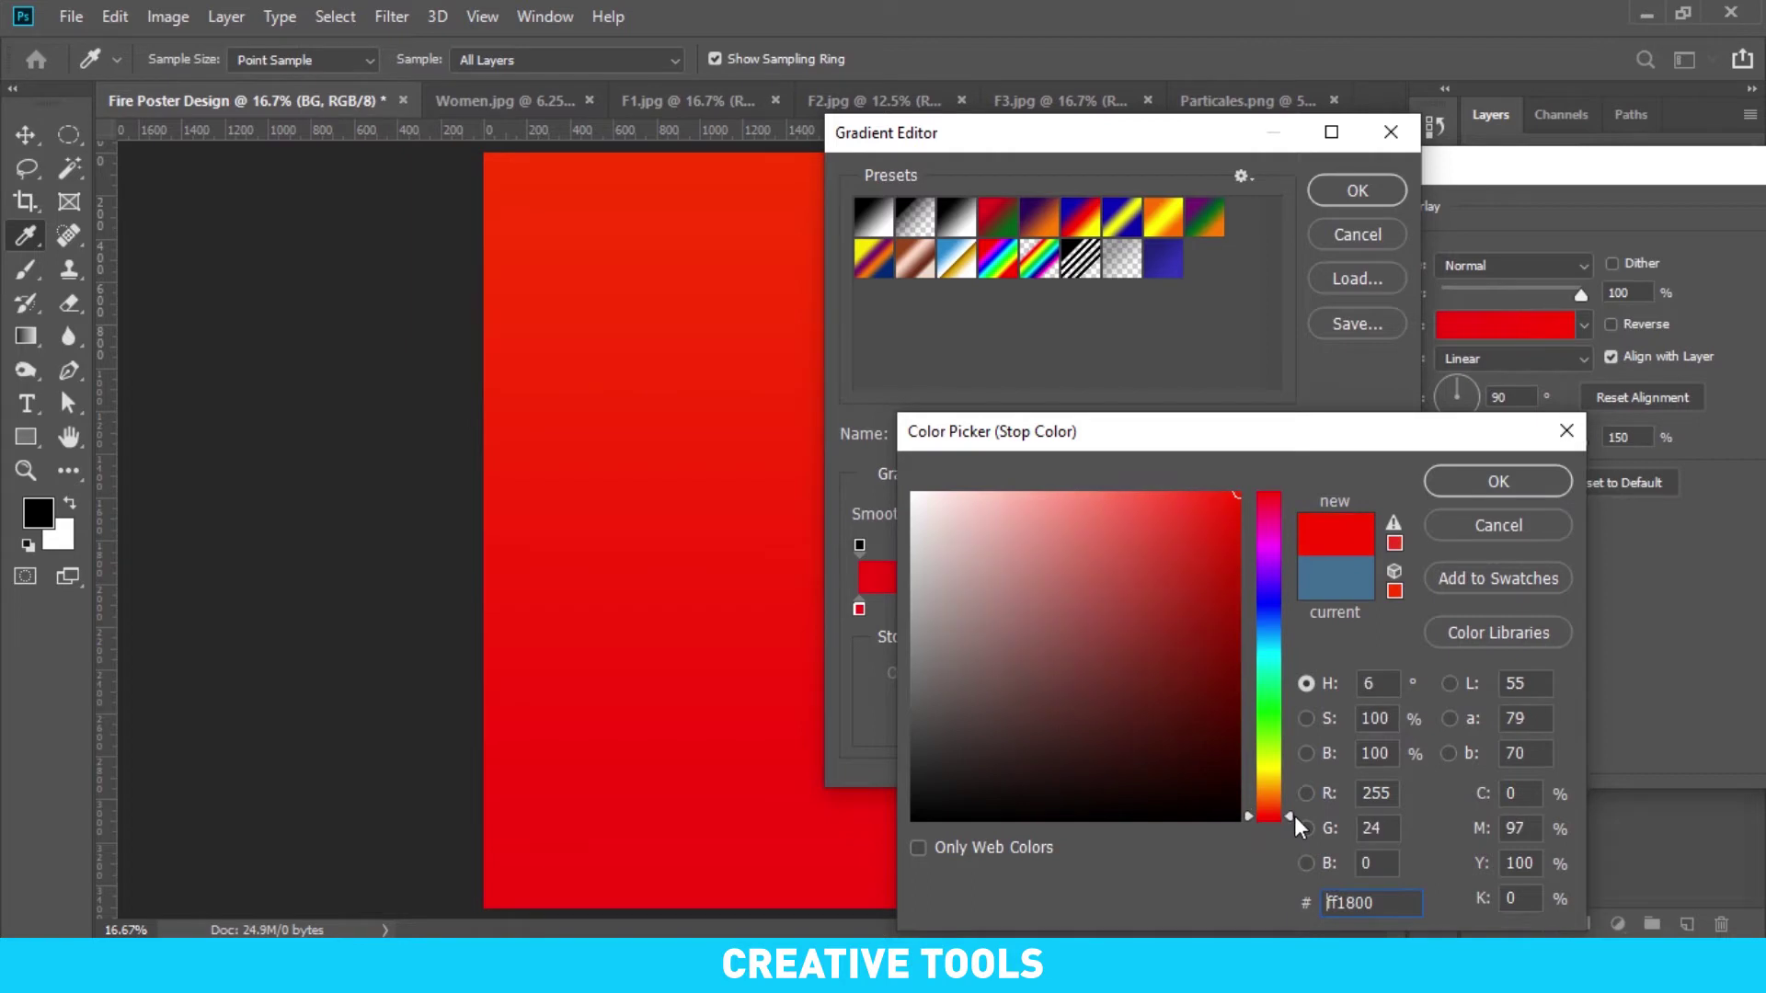
pyautogui.click(1497, 488)
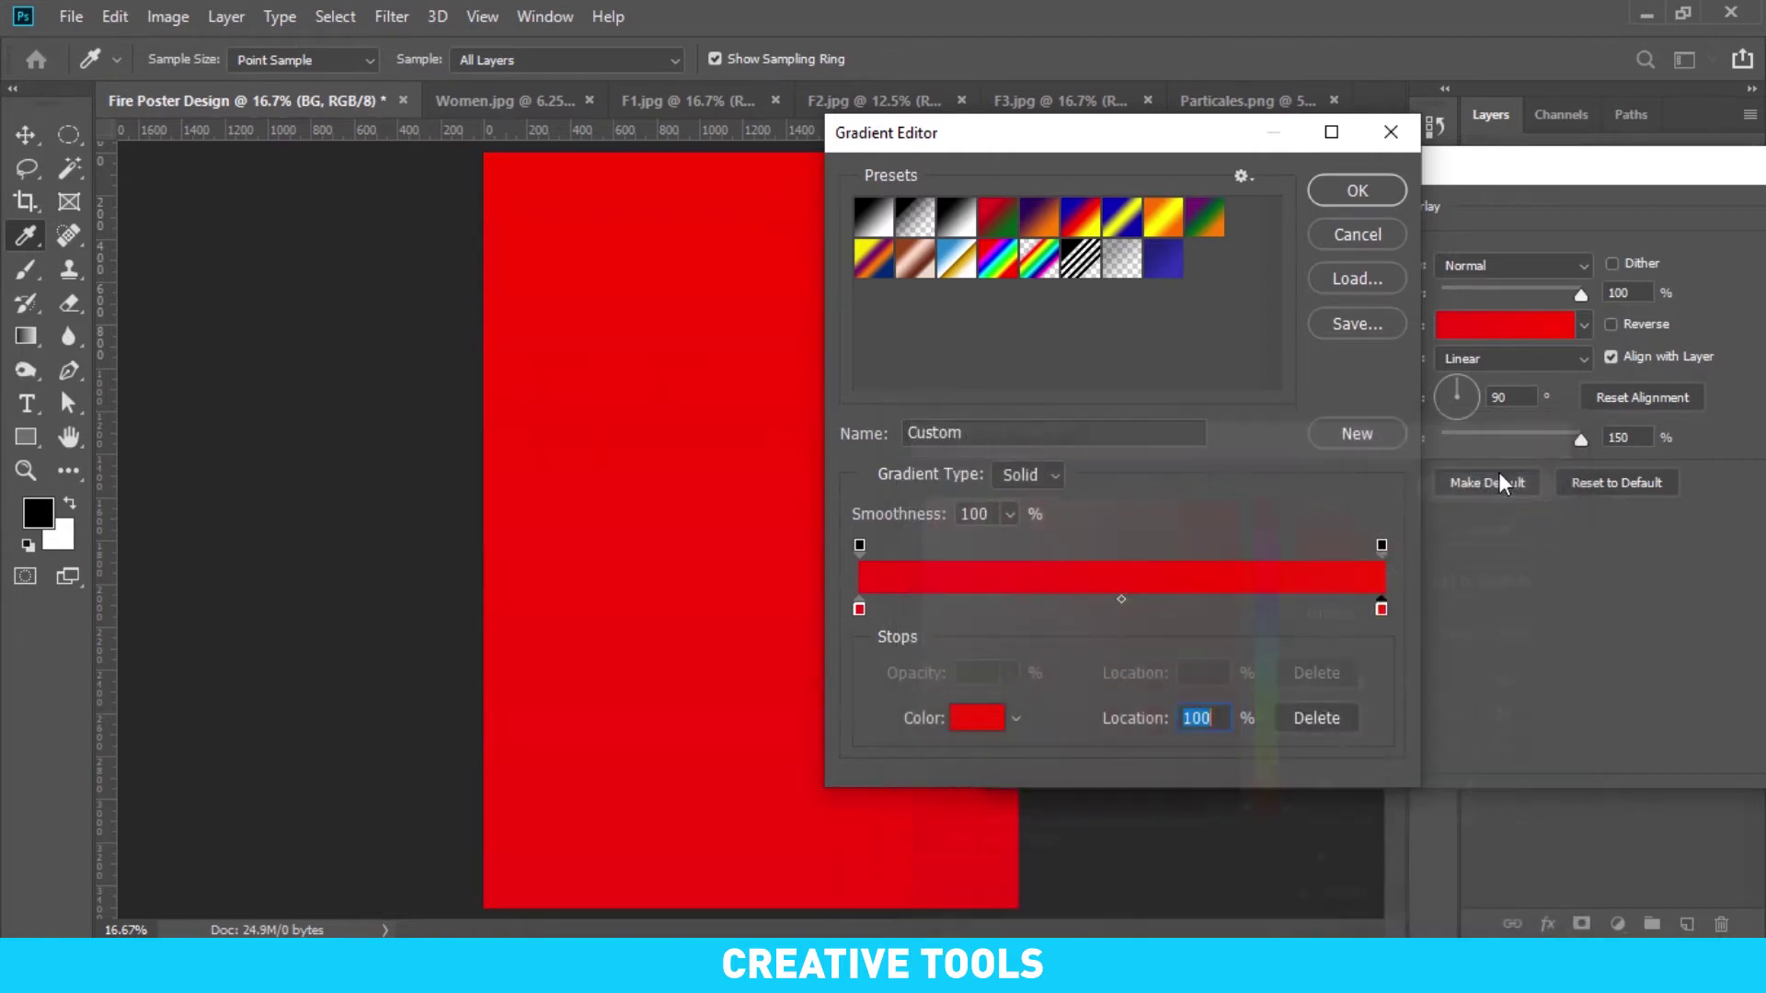
# Make the first stop orange, reverse the gradient so orange is on top, and apply it
pyautogui.click(860, 611)
pyautogui.click(1003, 720)
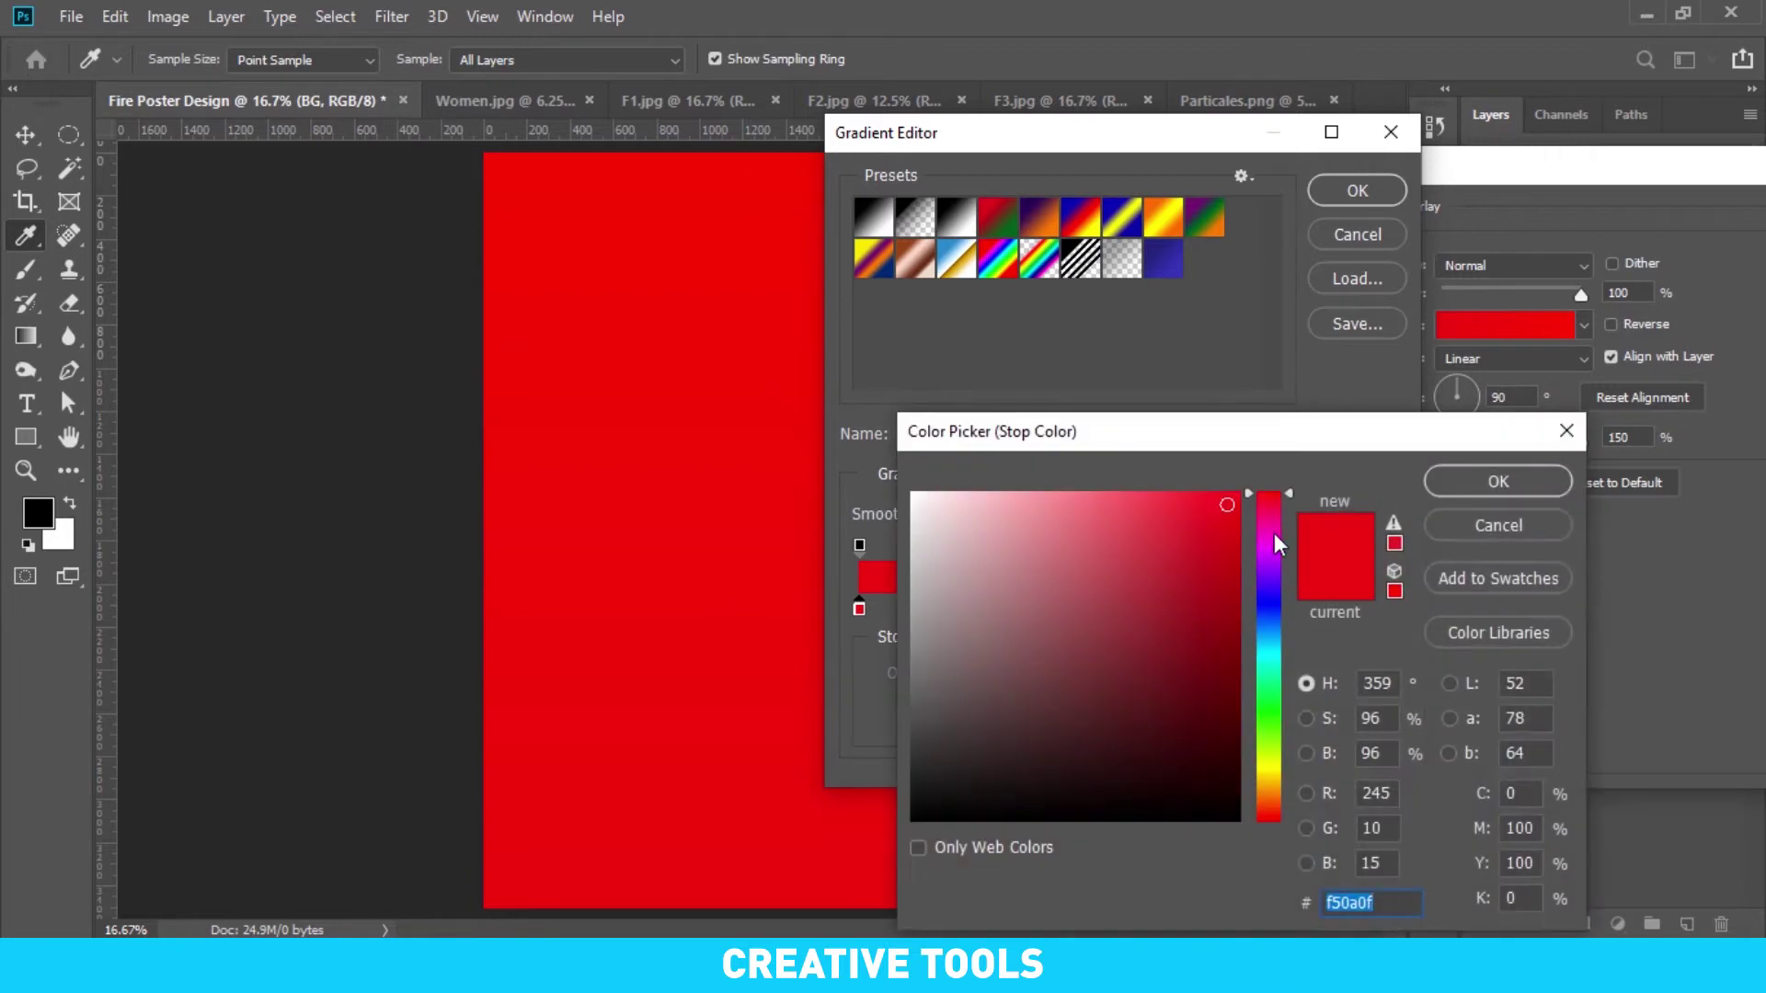
pyautogui.moveTo(1291, 501); pyautogui.dragTo(1329, 797)
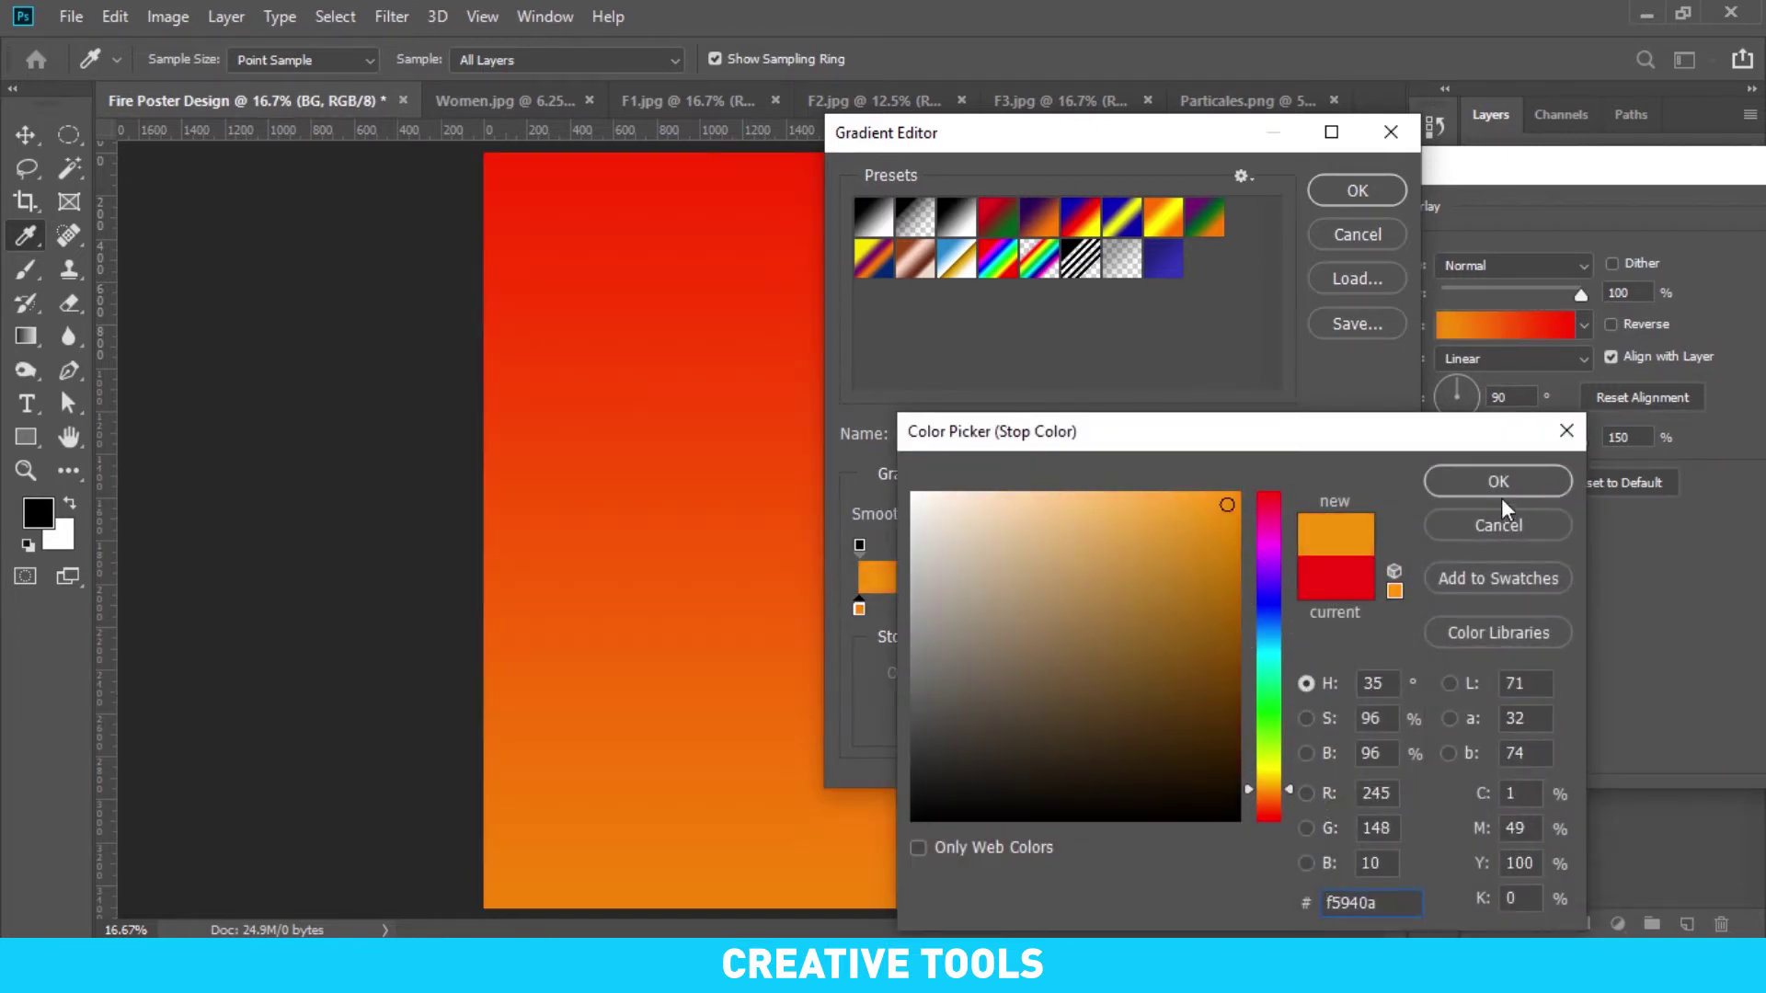
pyautogui.click(1497, 481)
pyautogui.click(1356, 190)
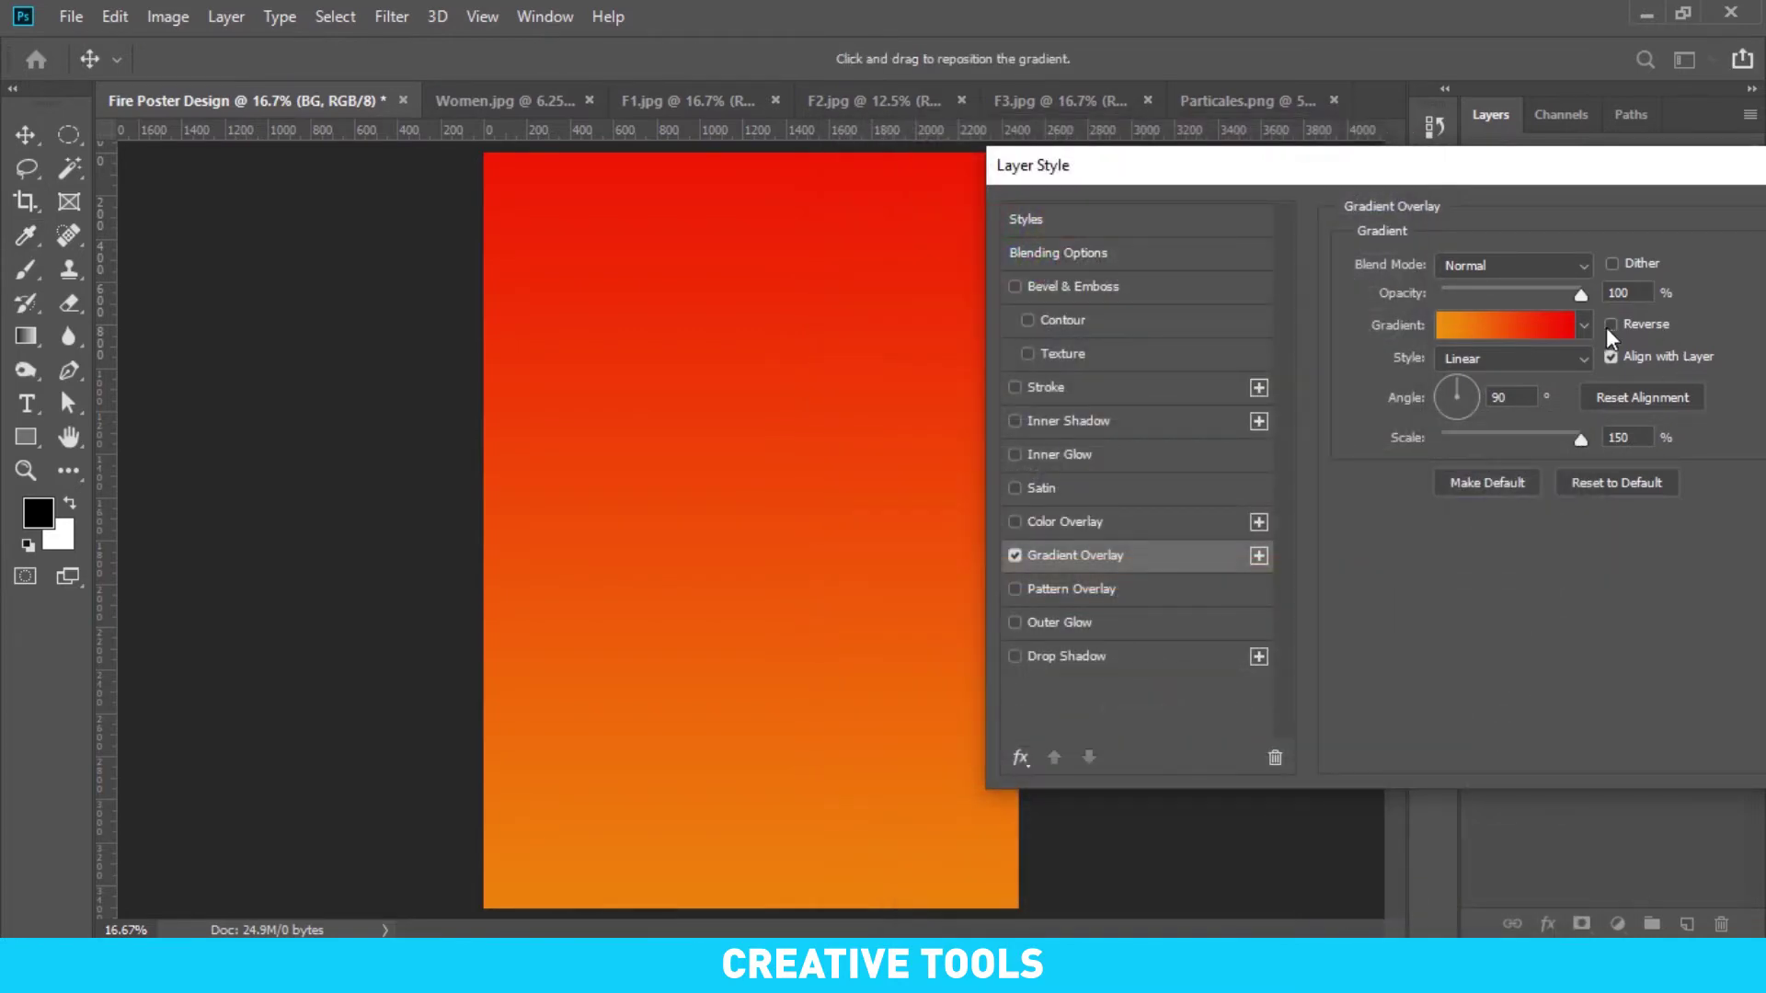
pyautogui.click(1611, 326)
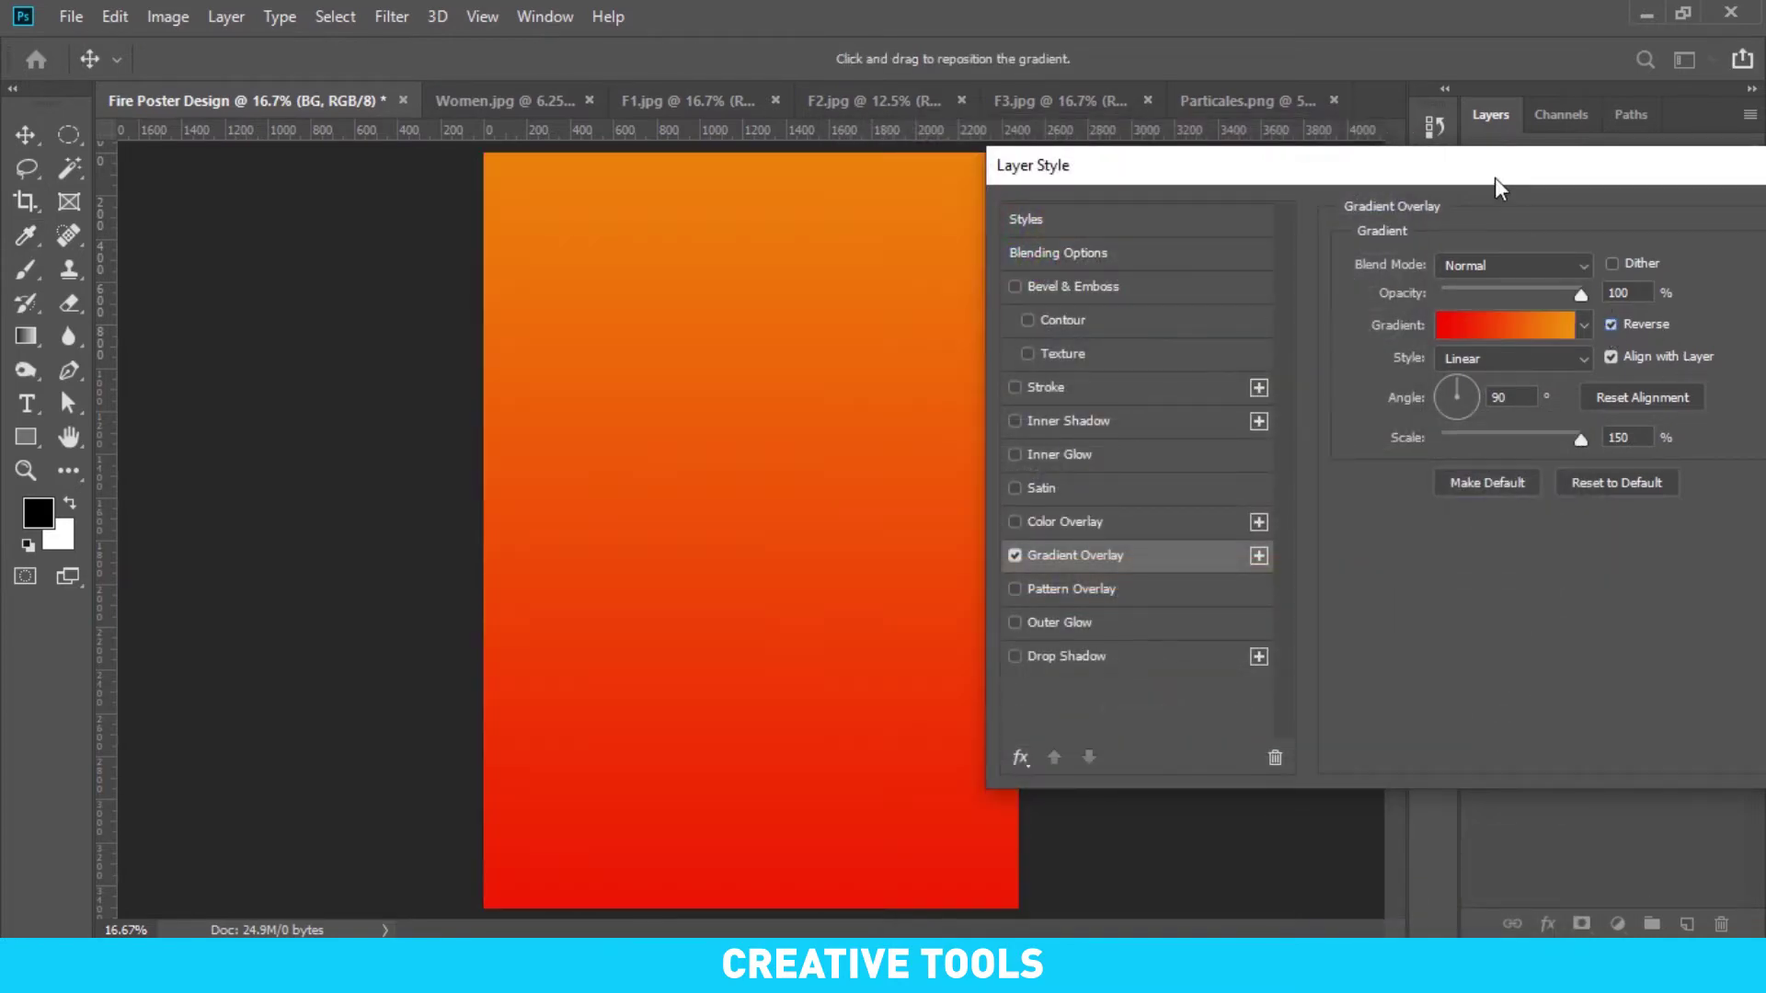
pyautogui.moveTo(1495, 179); pyautogui.dragTo(1163, 160)
pyautogui.click(1580, 220)
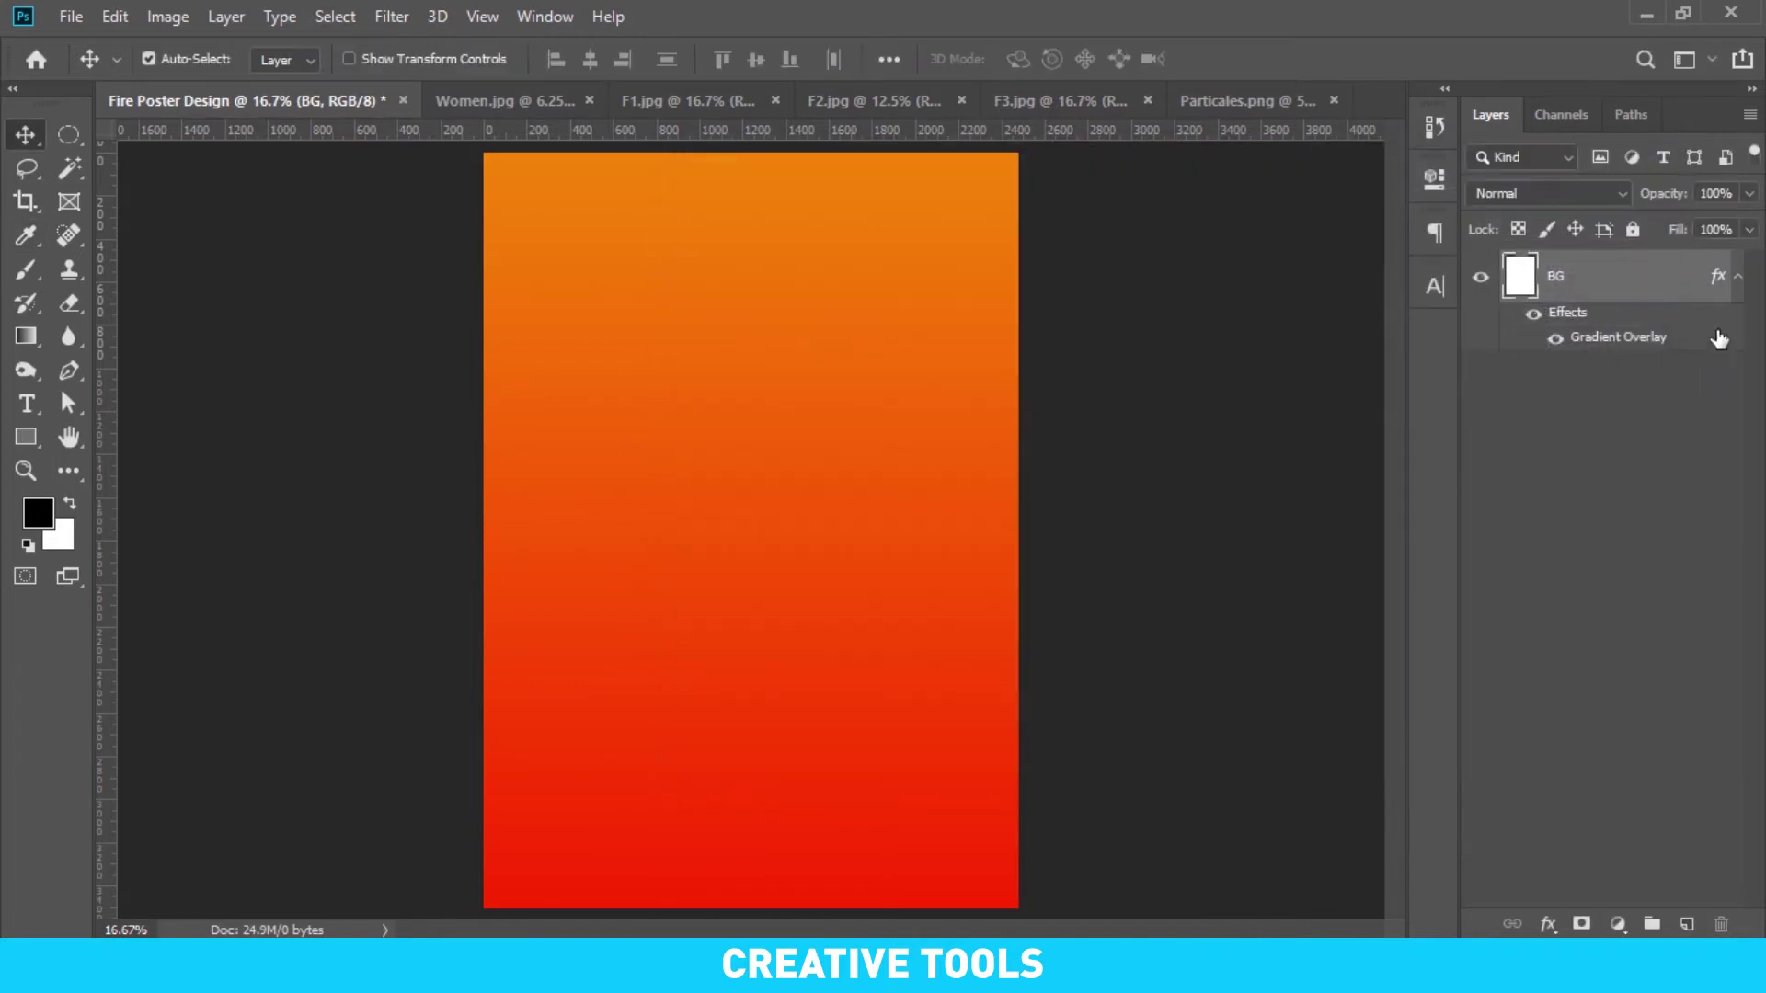
pyautogui.click(1739, 276)
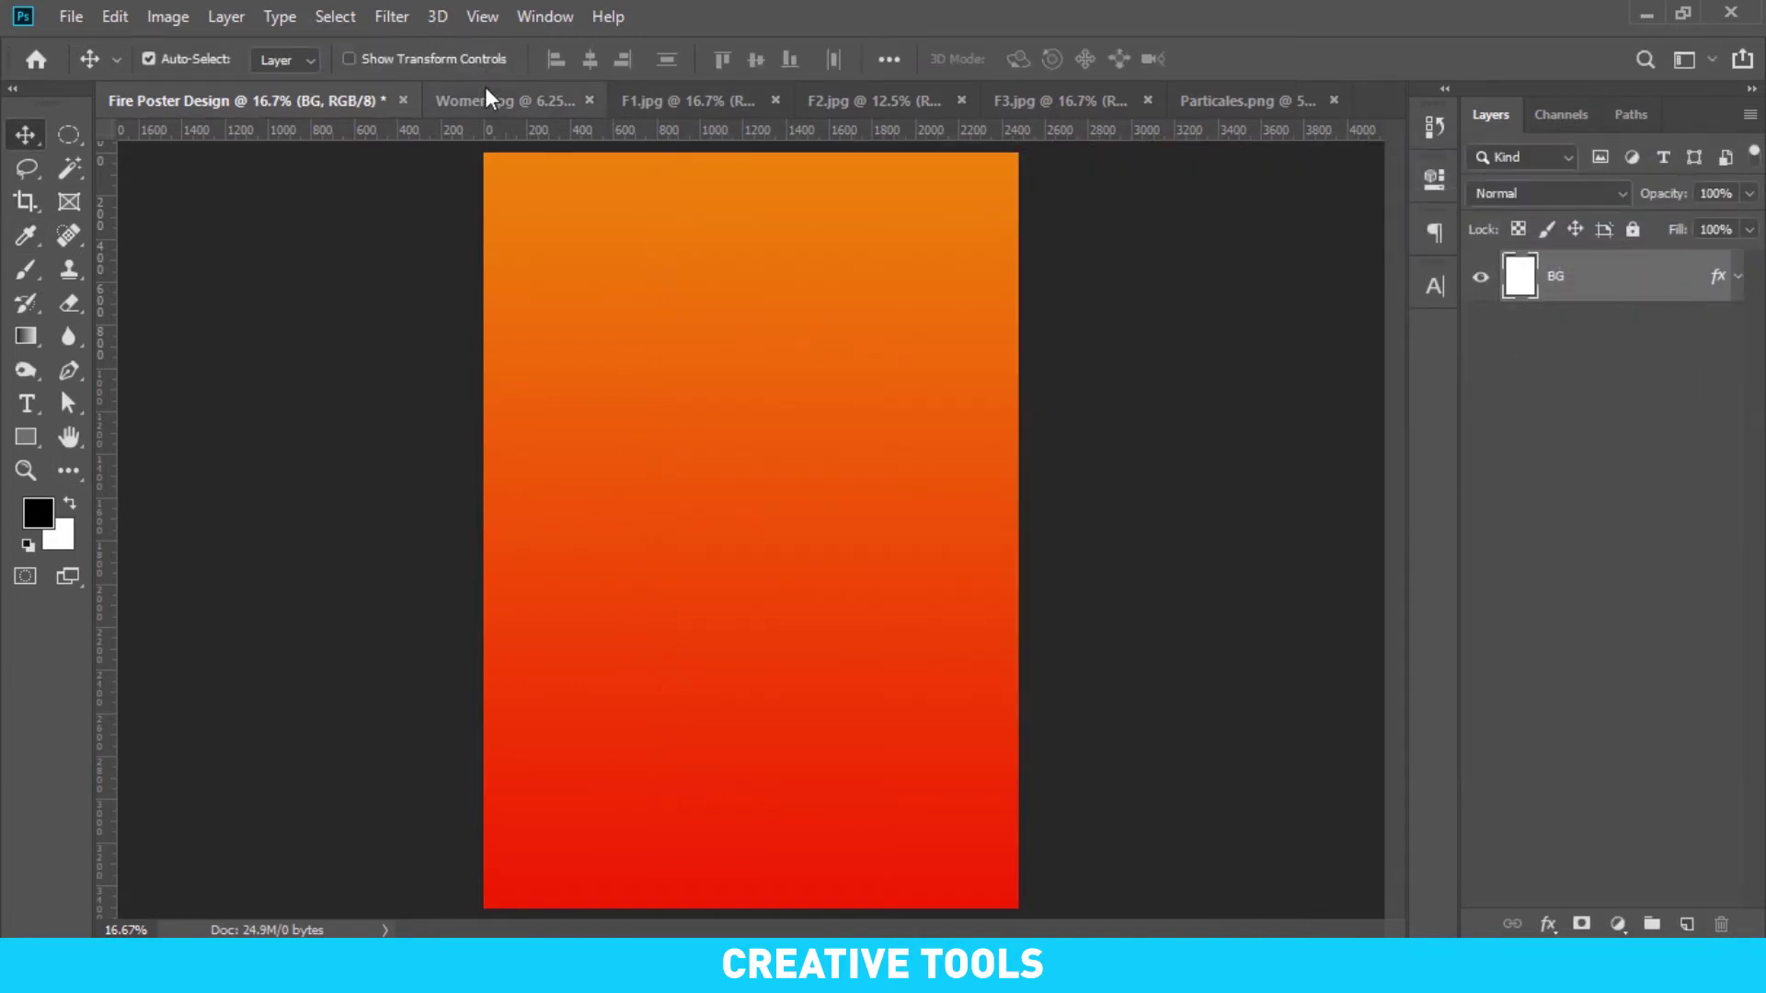
# Crop Women.jpg by trimming its left side and bottom inward
pyautogui.click(505, 100)
pyautogui.press('c')
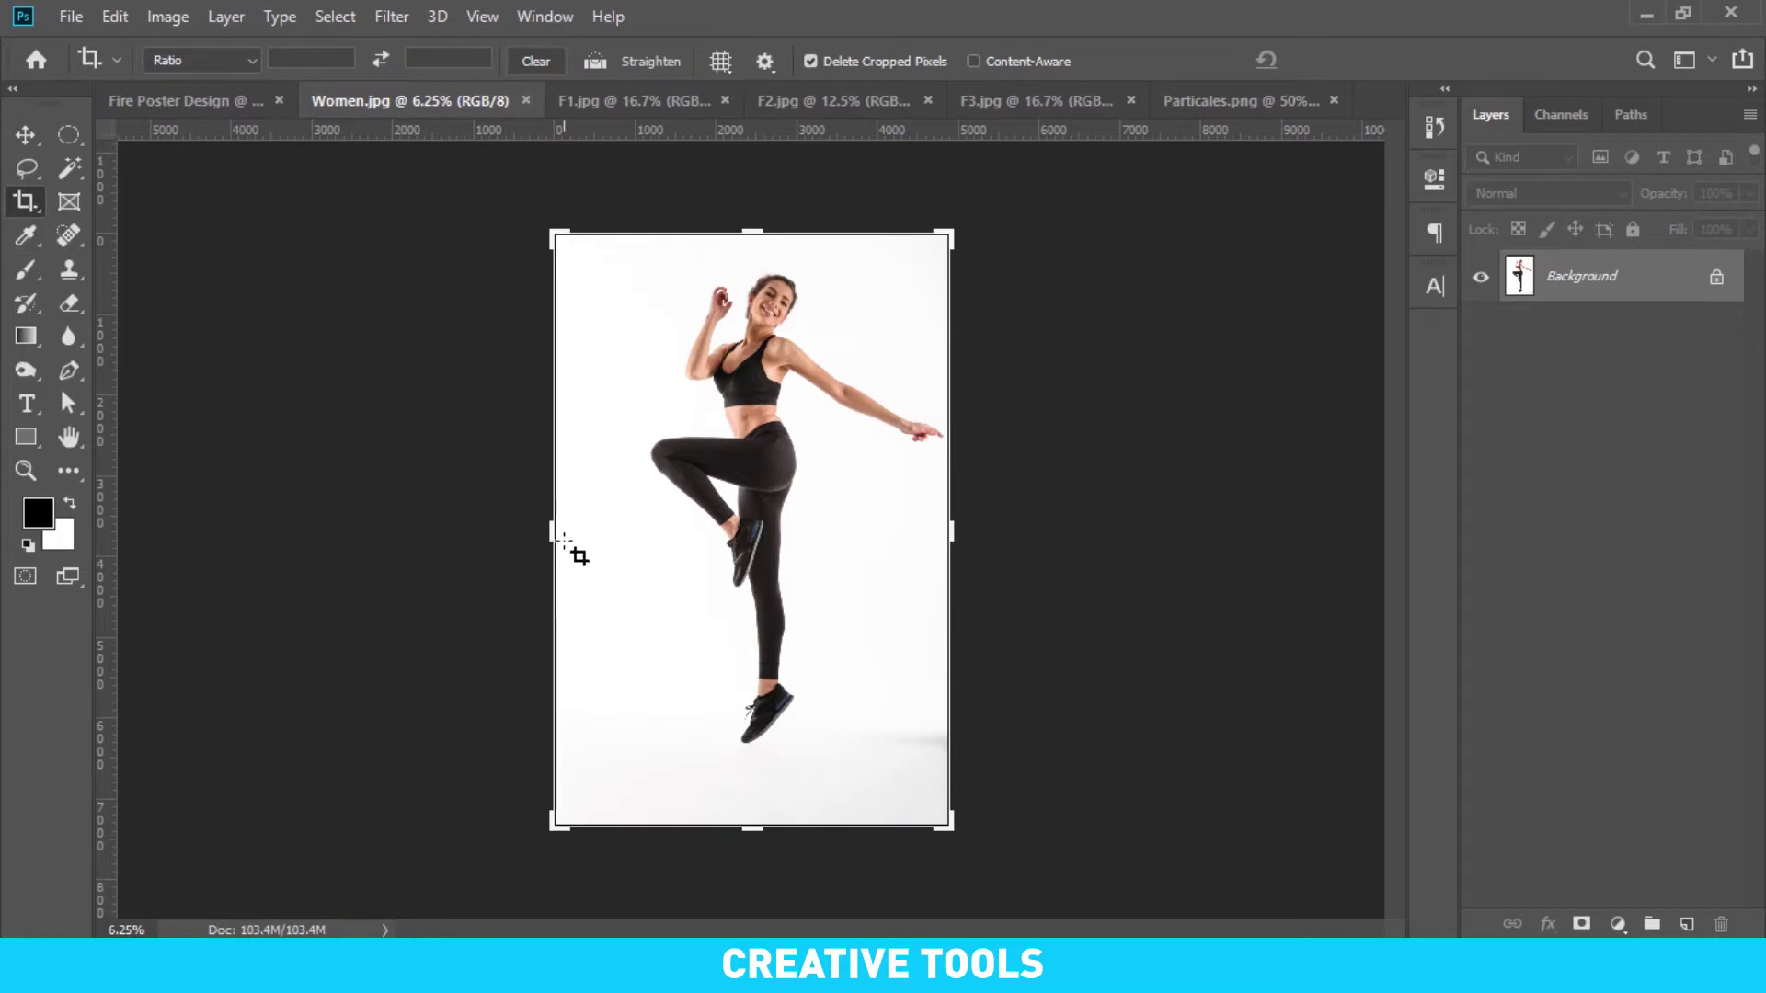
pyautogui.moveTo(552, 529); pyautogui.dragTo(598, 512)
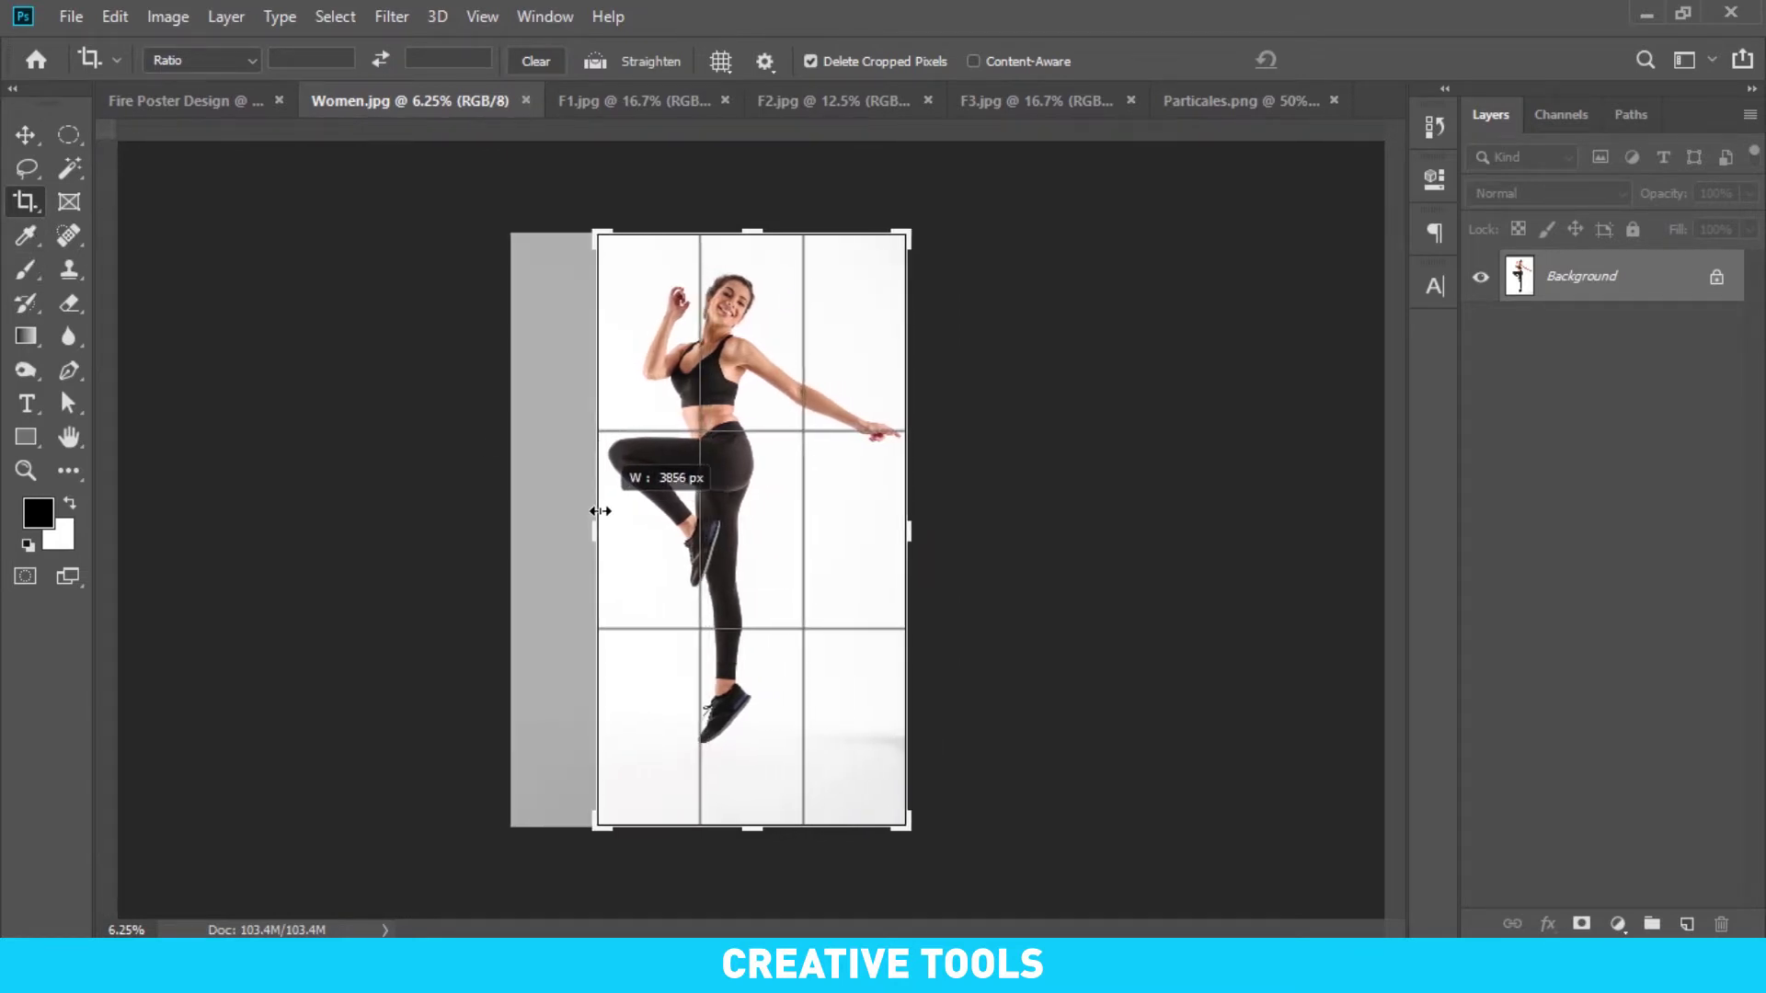
pyautogui.moveTo(751, 826); pyautogui.dragTo(751, 793)
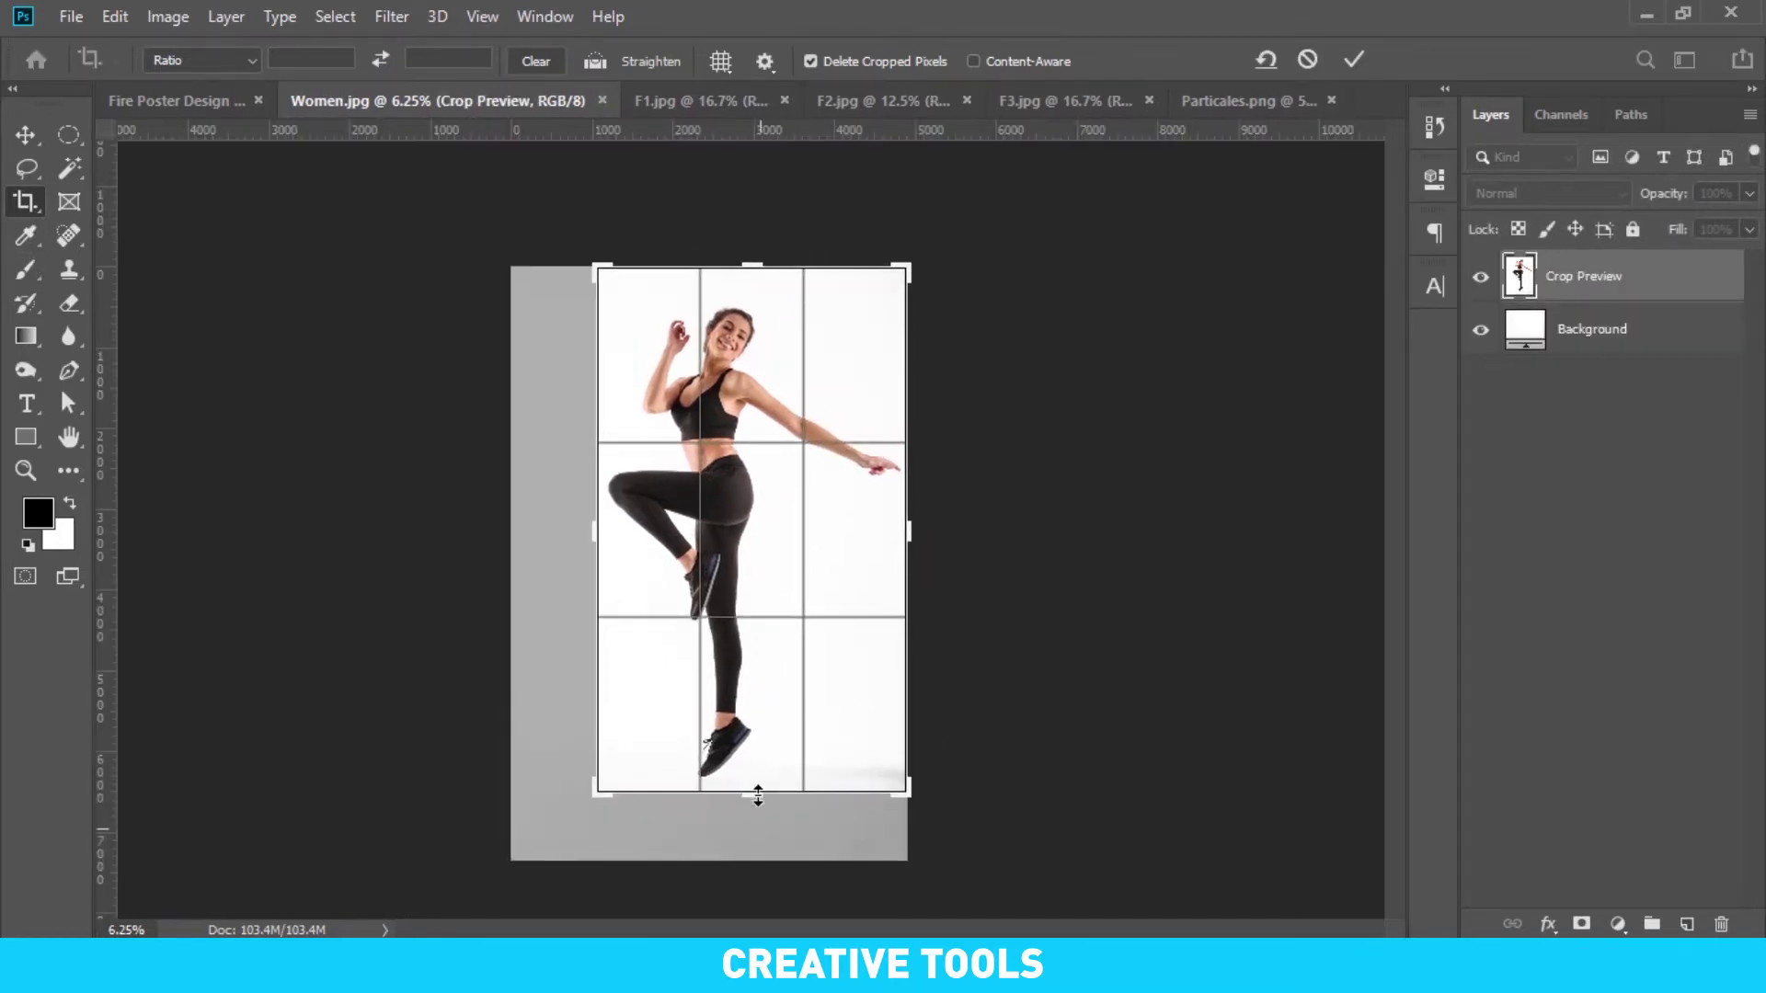
pyautogui.click(1353, 60)
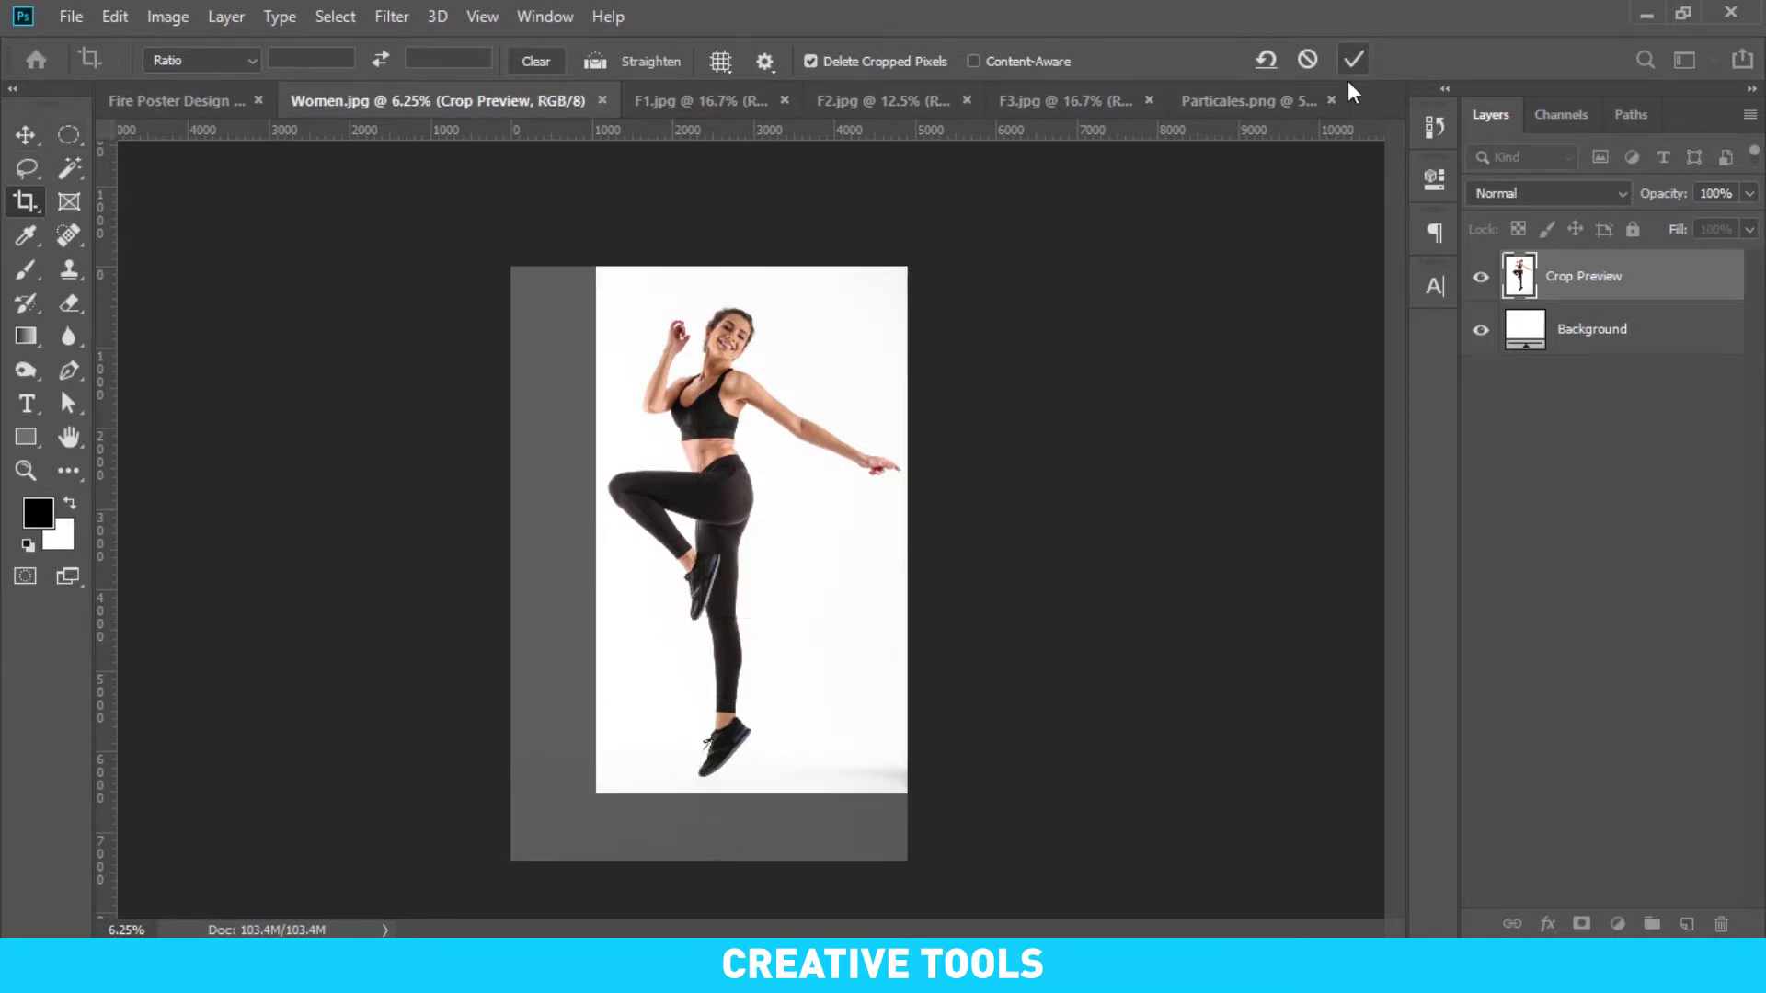
pyautogui.click(25, 135)
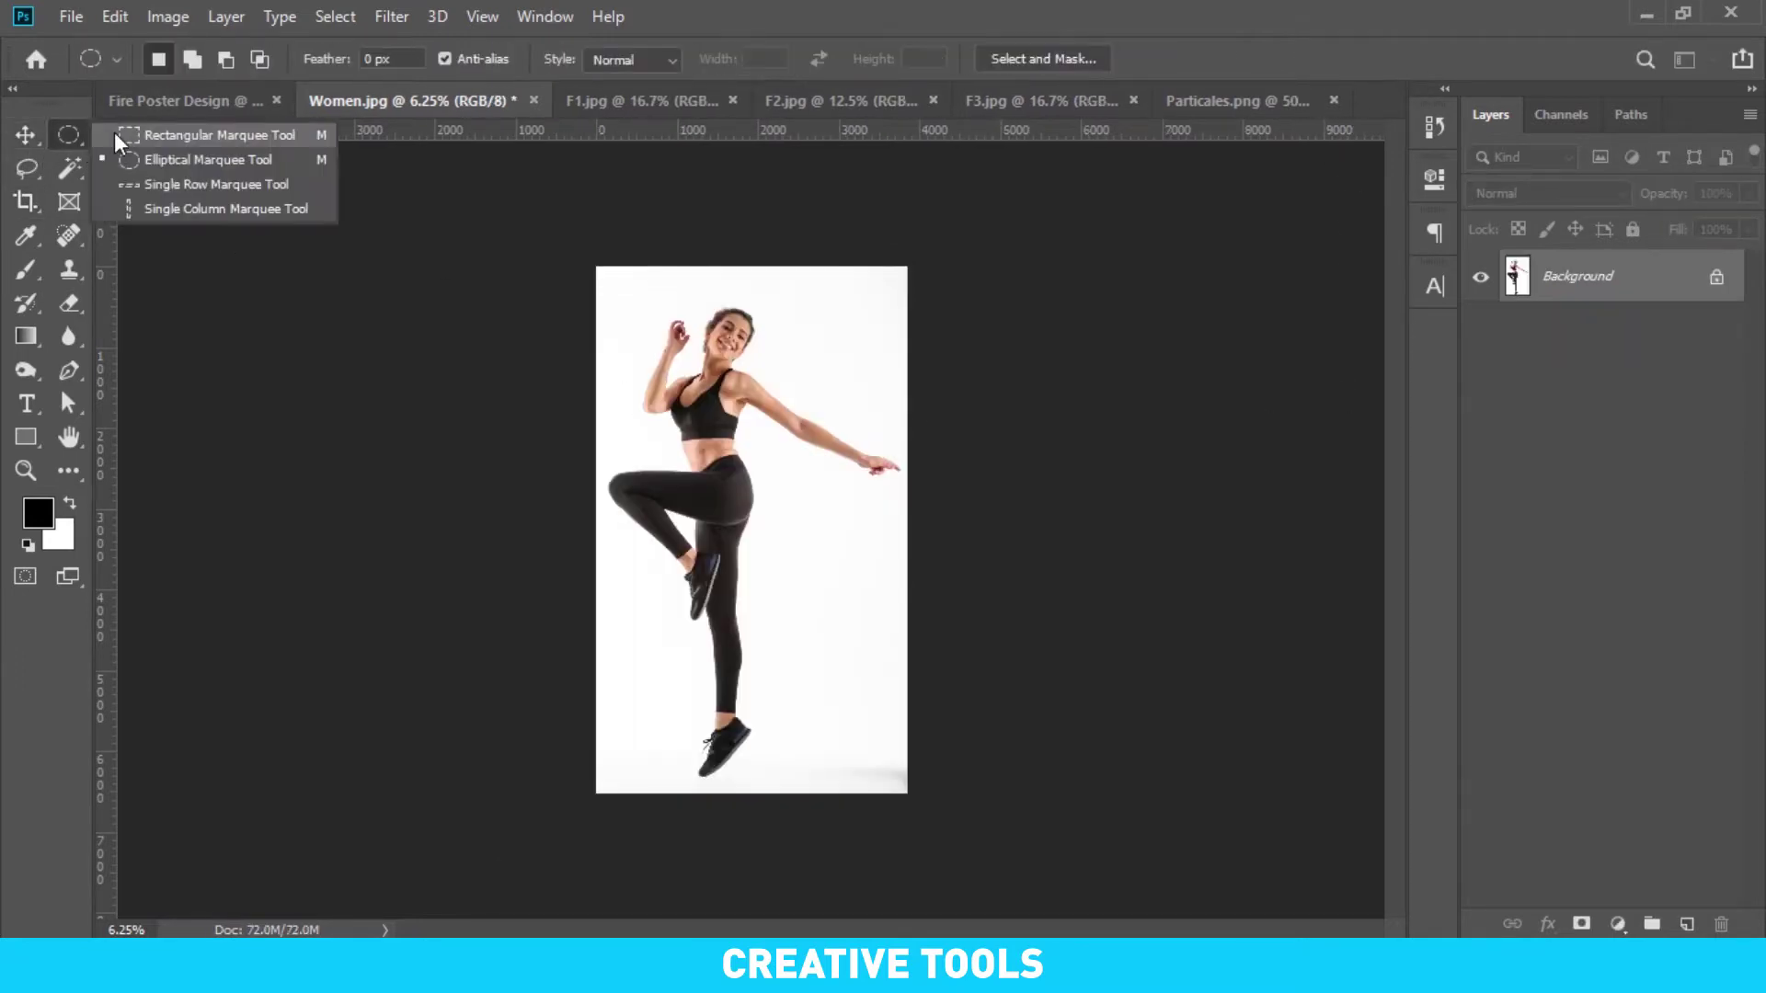
# Invert the Magic Wand background selection so the woman is selected
pyautogui.click(24, 135)
pyautogui.hotkey('ctrl', '+')
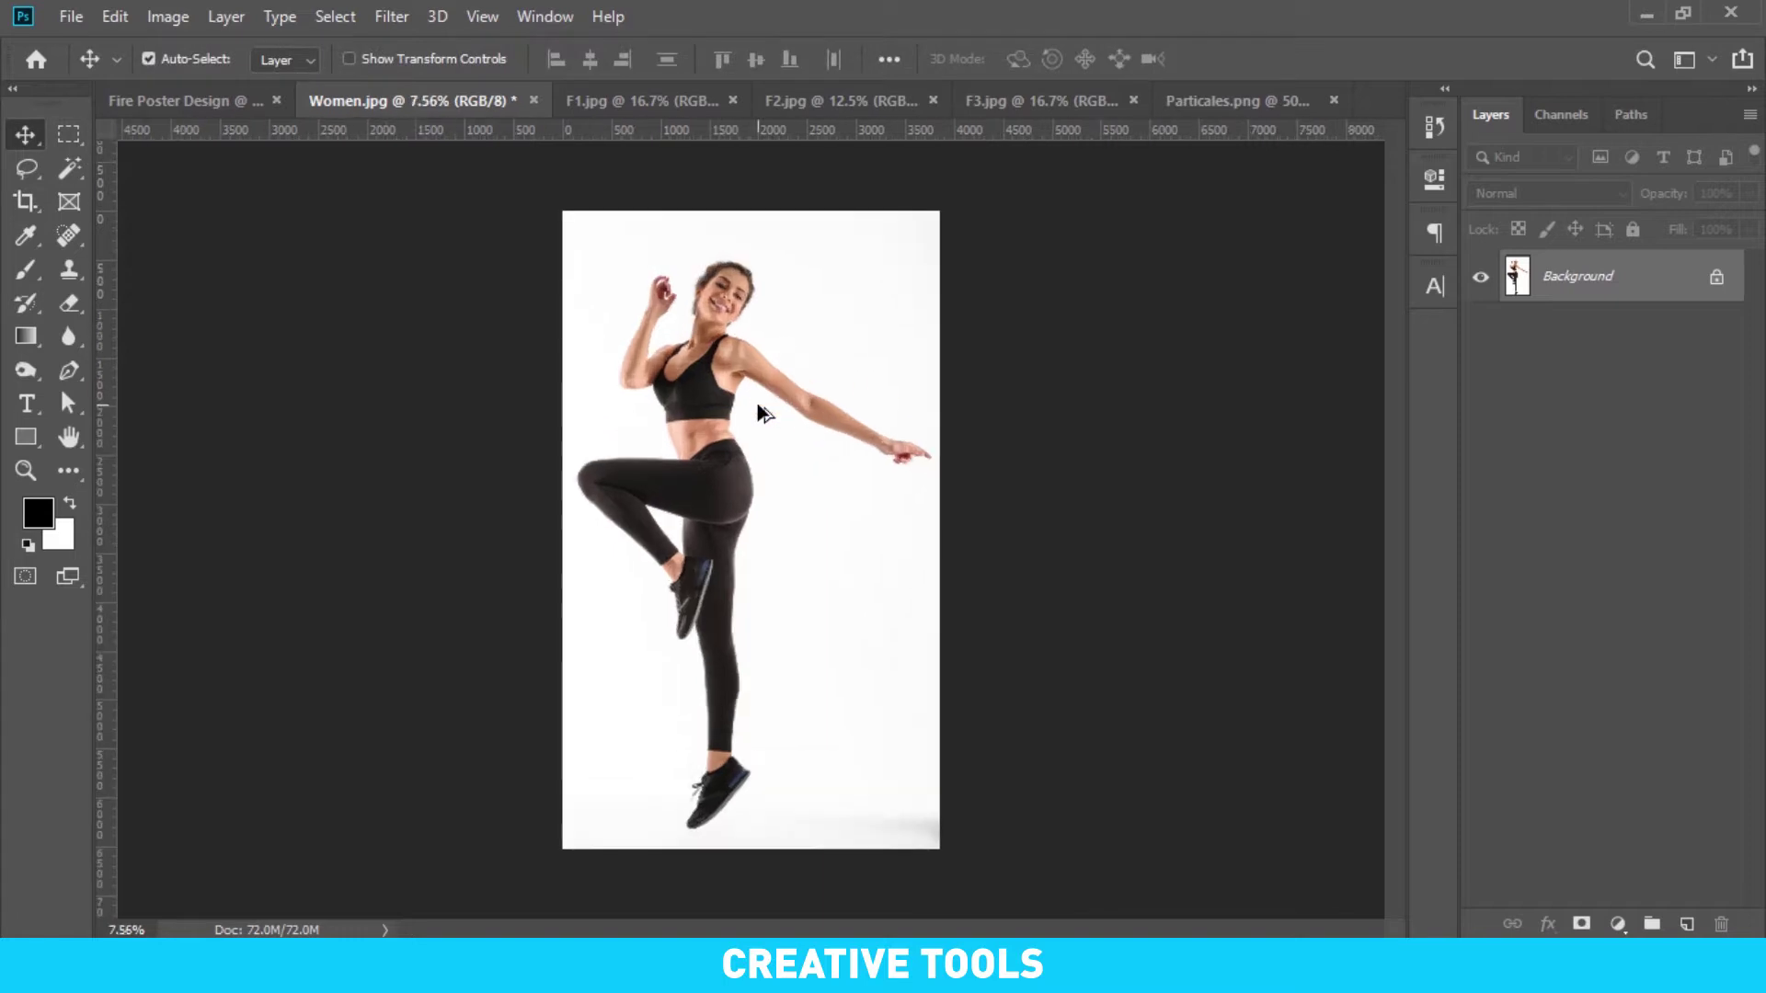
pyautogui.click(81, 171)
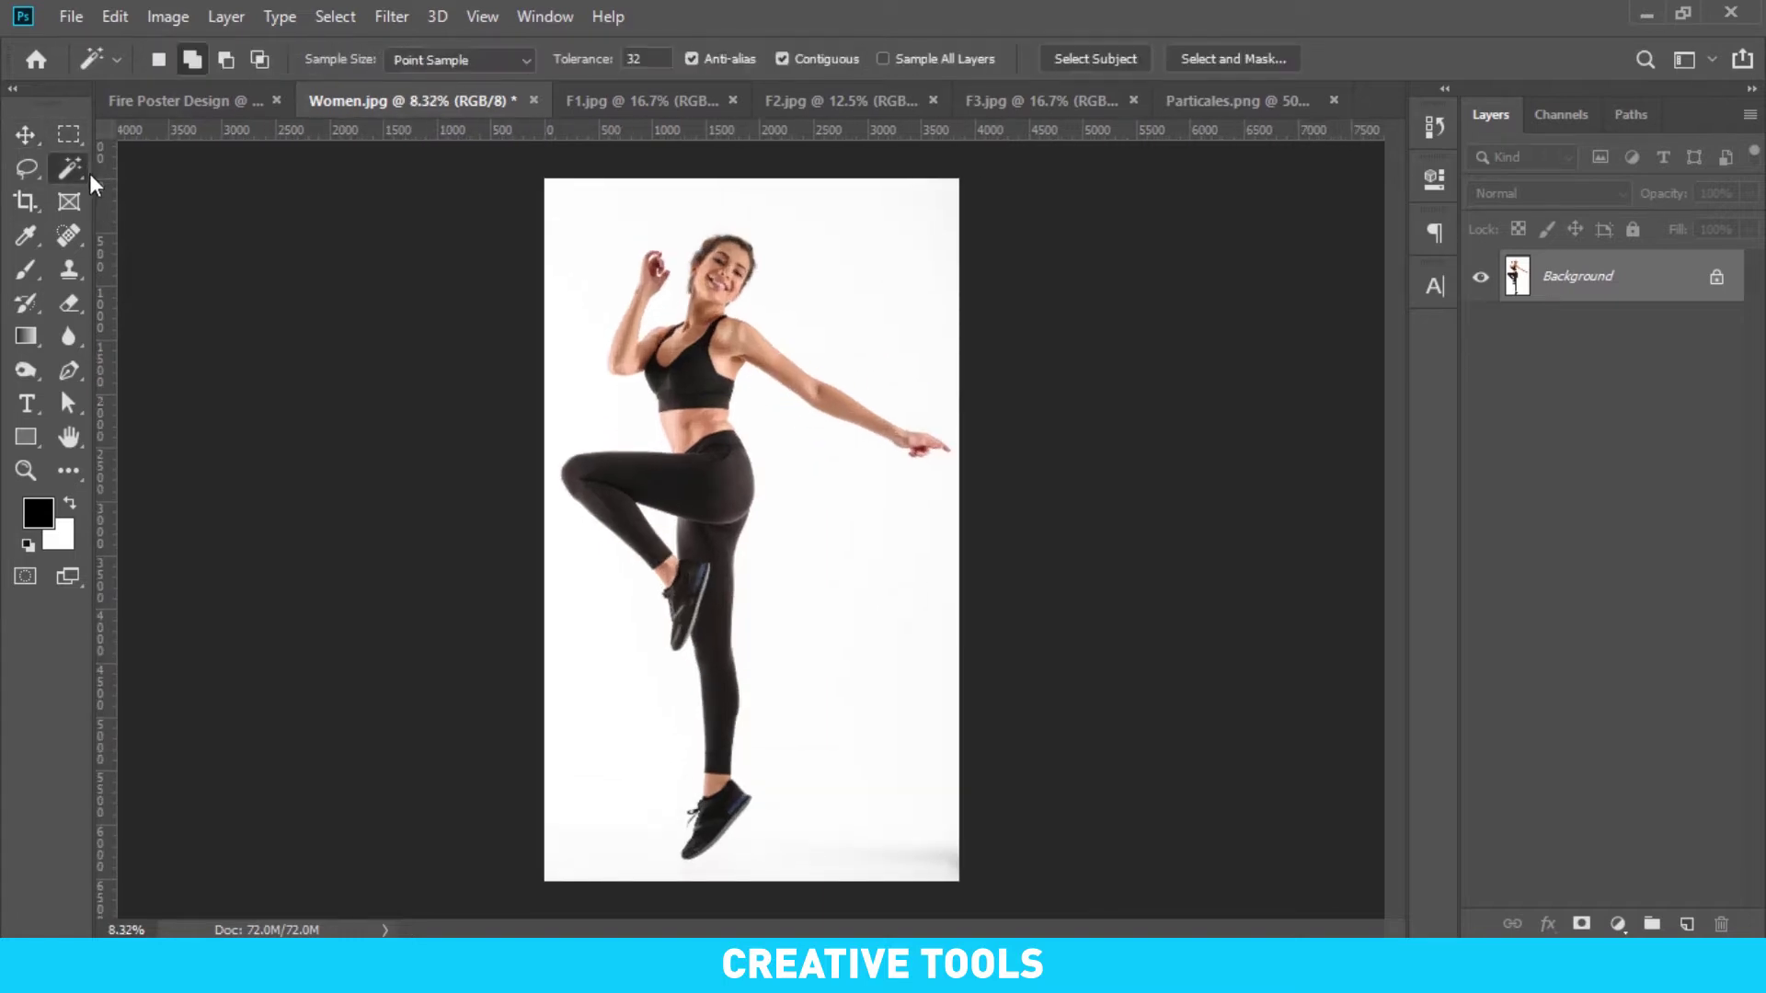
pyautogui.rightClick(89, 180)
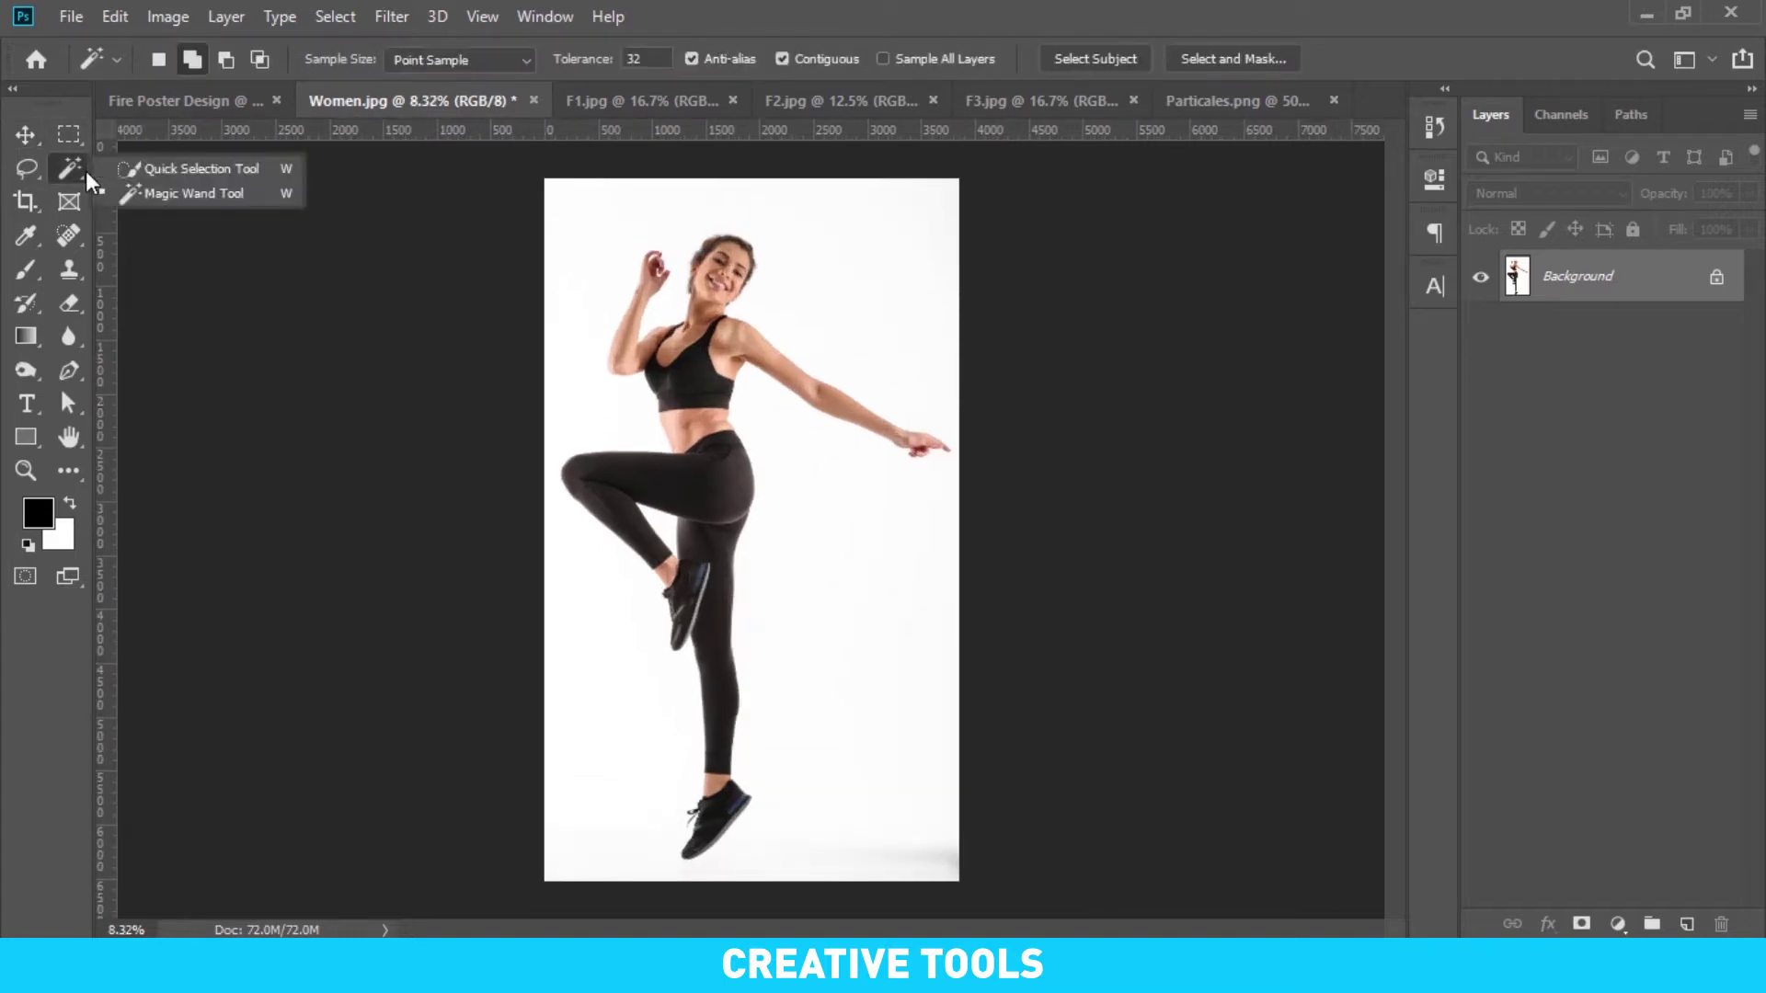
pyautogui.click(189, 198)
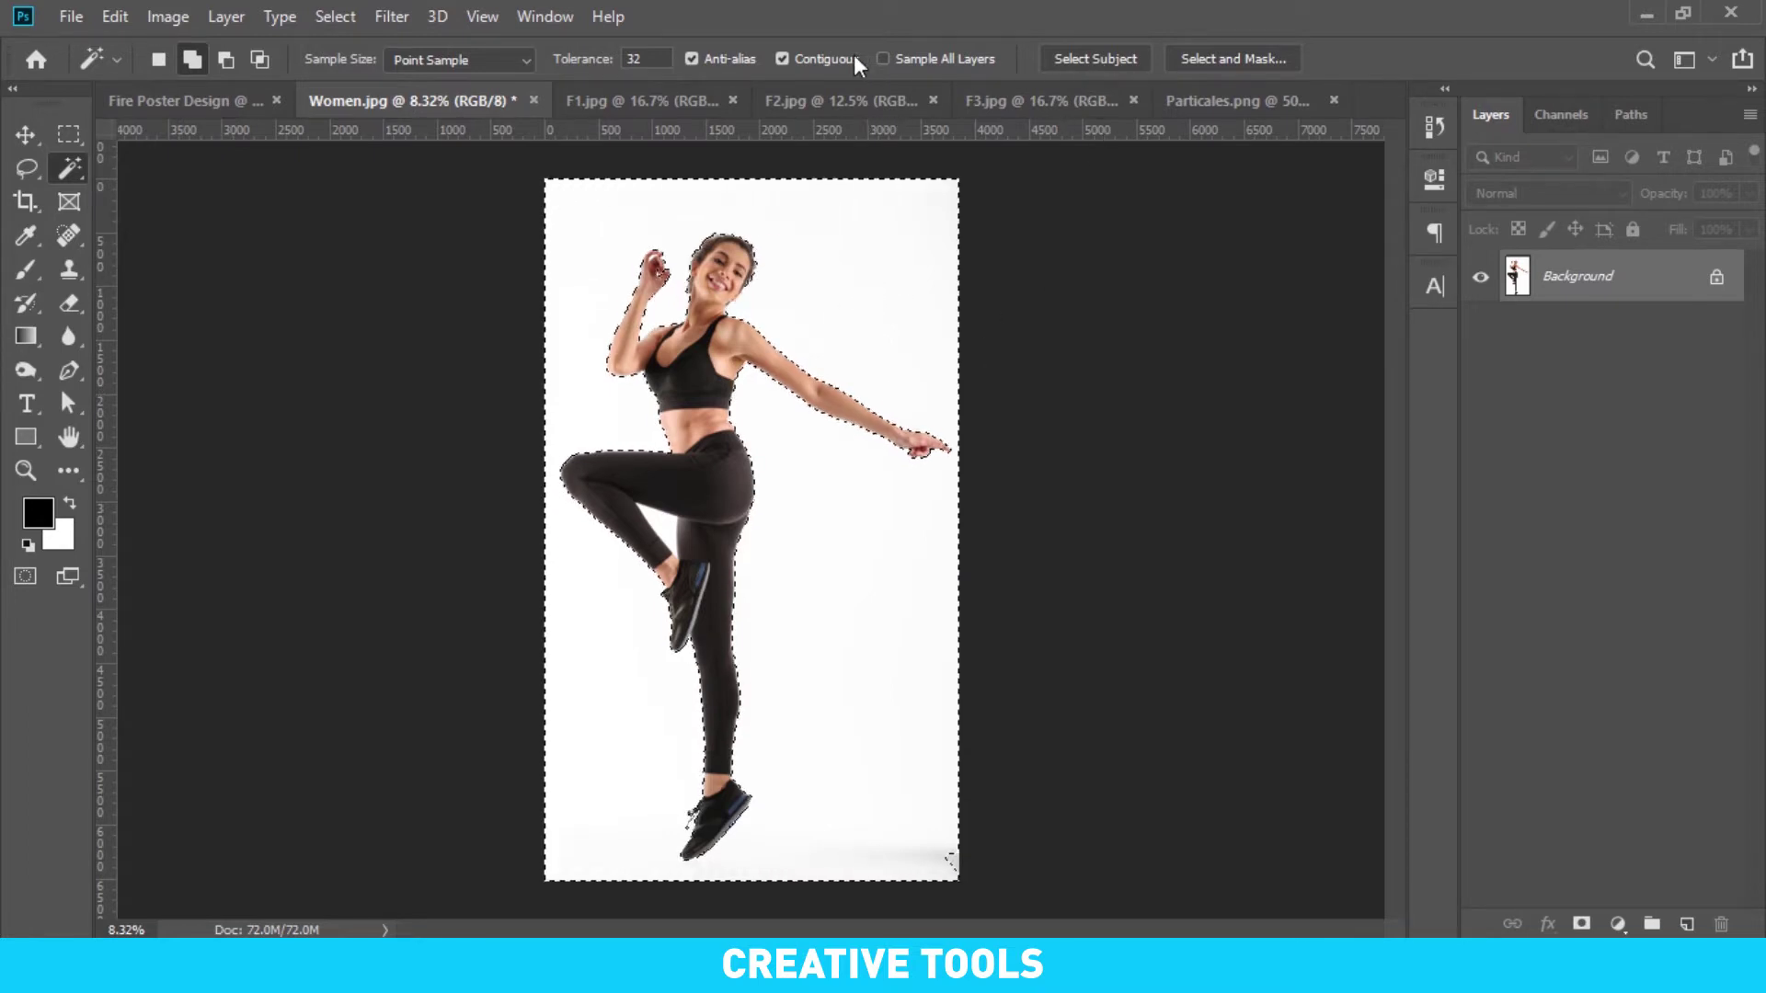
pyautogui.click(334, 17)
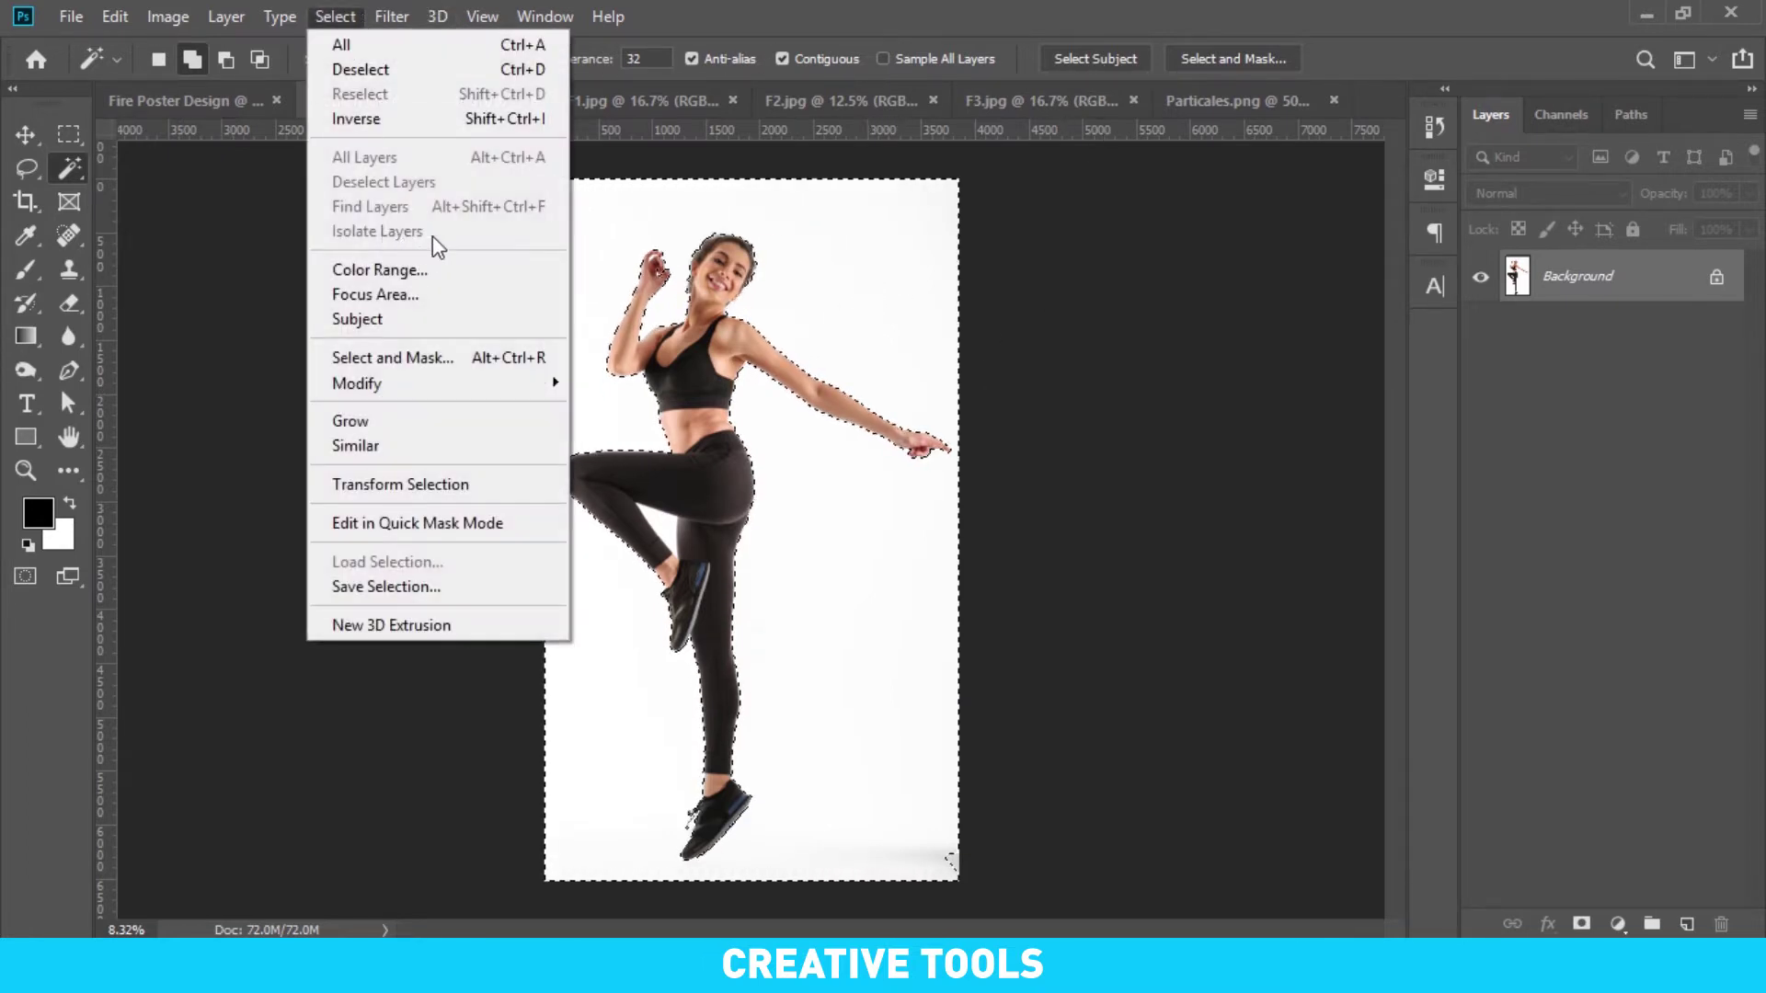
pyautogui.click(419, 119)
# Zoom and pan to inspect the selection edges around her face and shoulders
pyautogui.hotkey('ctrl', '0')
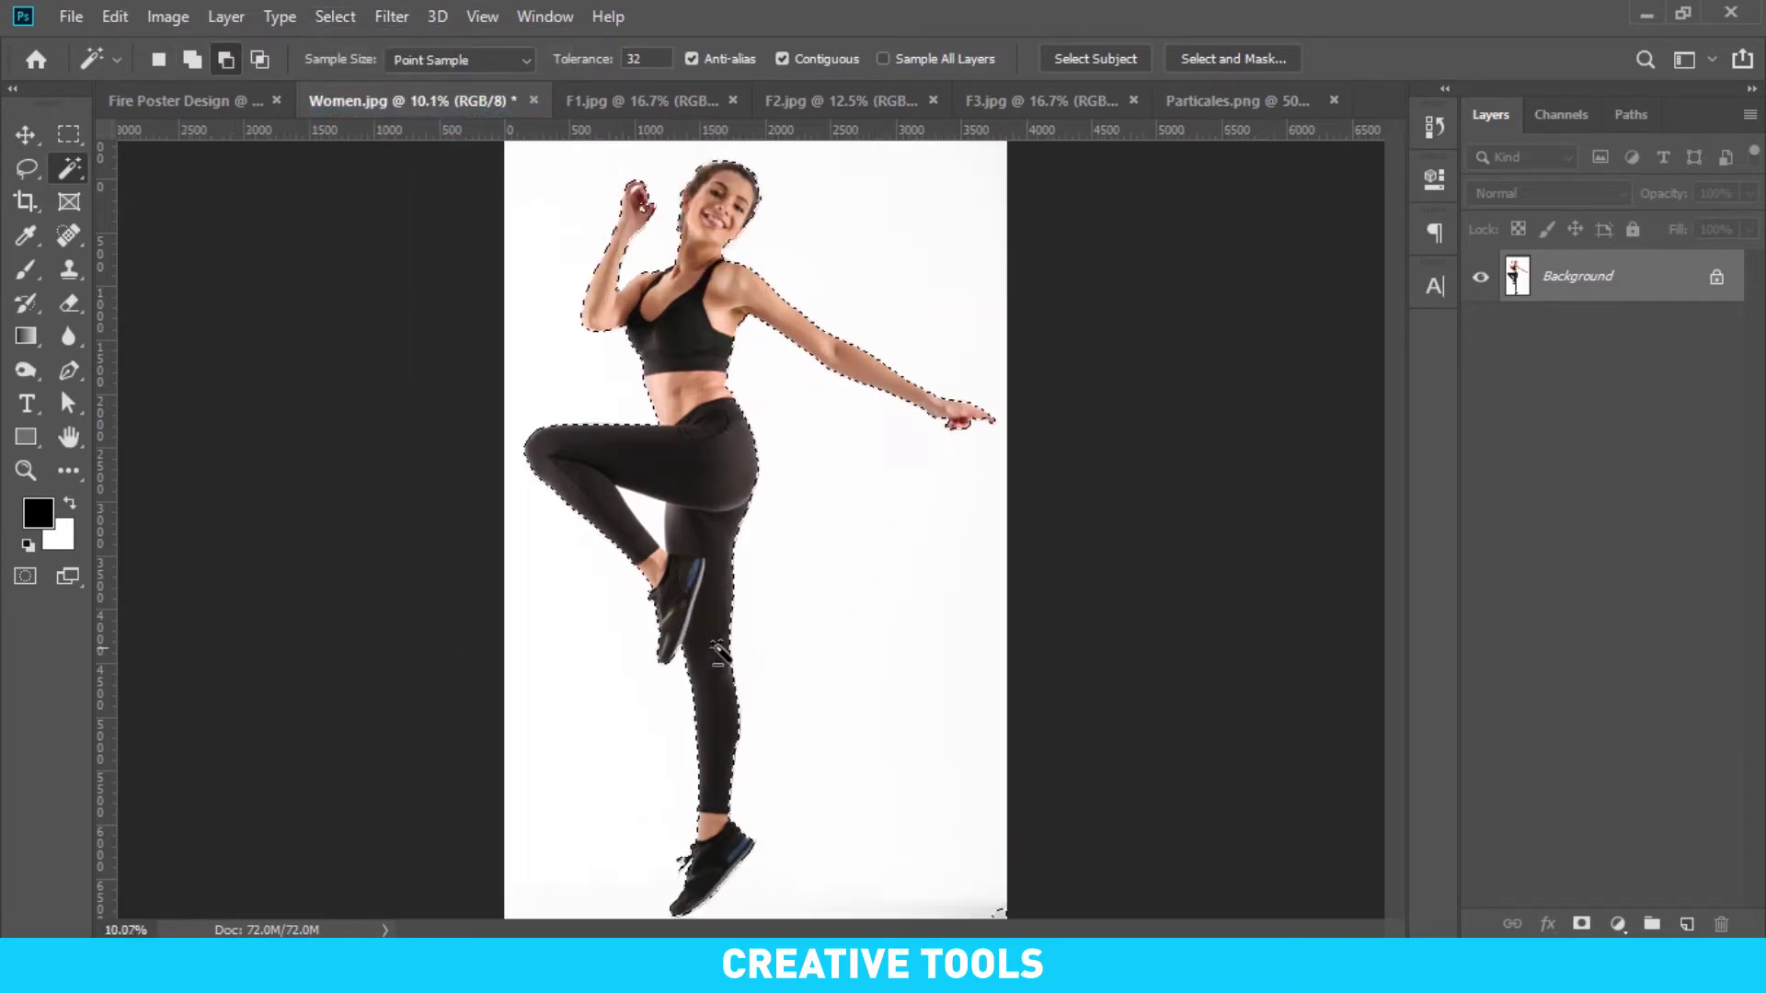
pyautogui.scroll(3, 671, 552)
pyautogui.scroll(3, 631, 524)
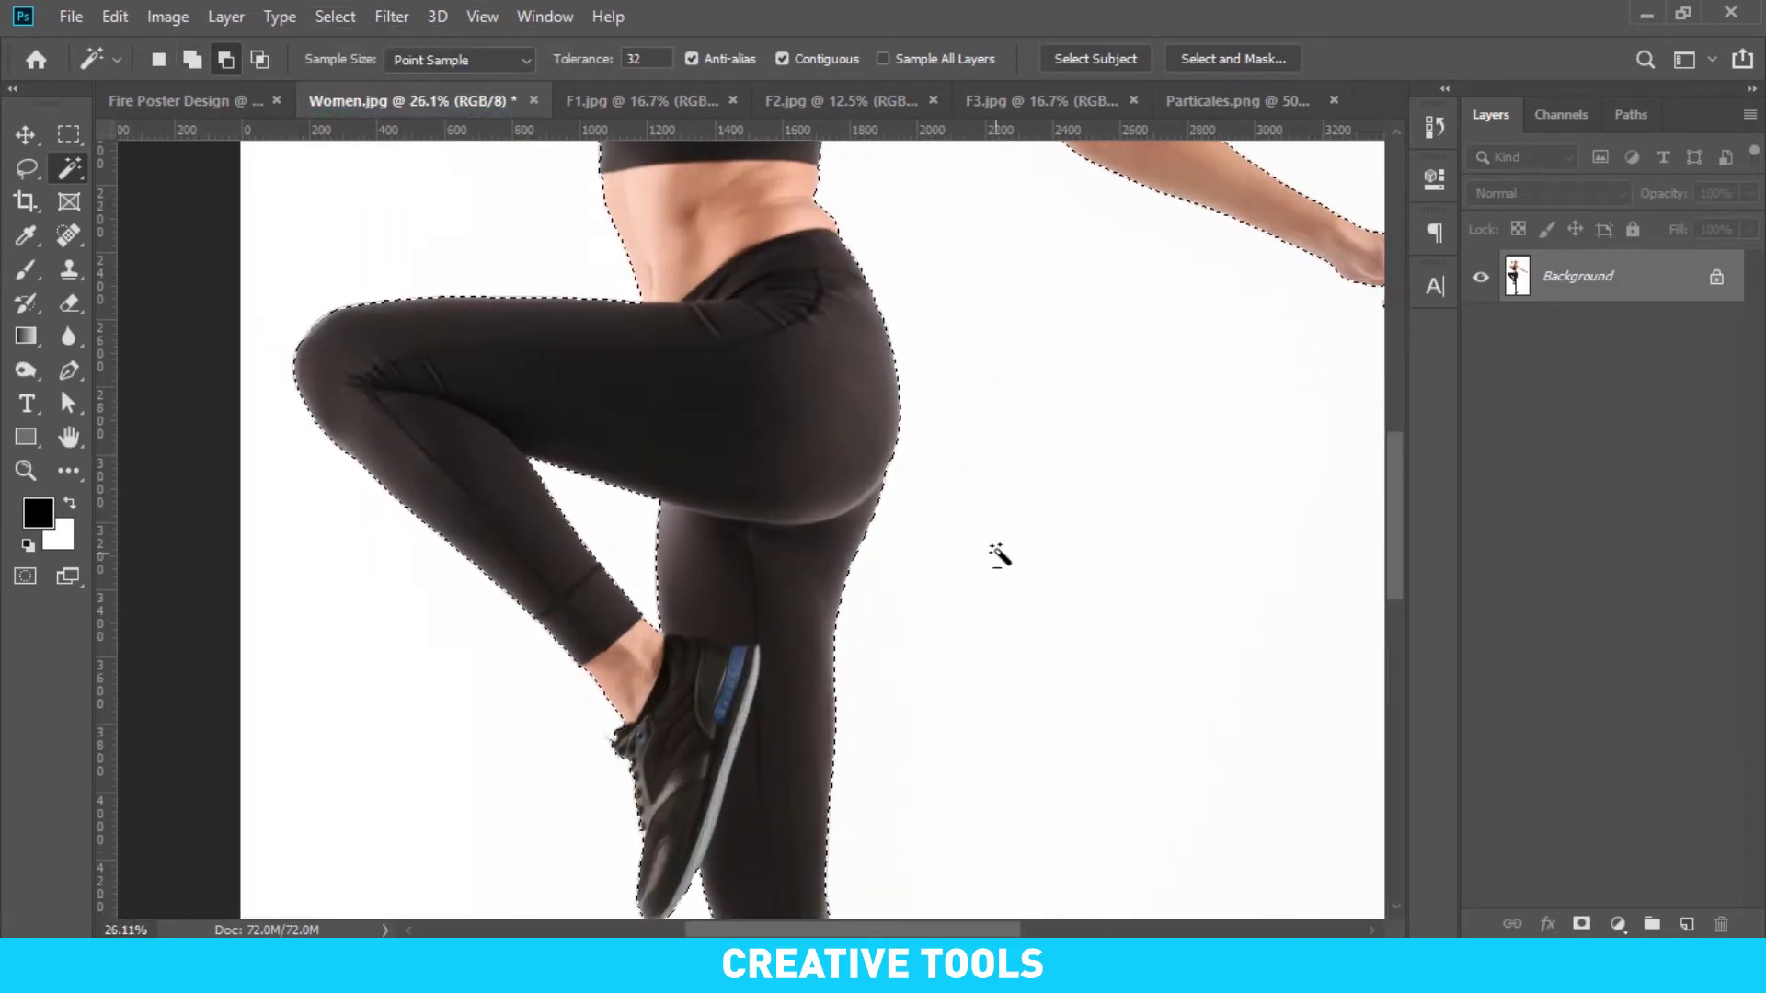
pyautogui.scroll(-3, 1020, 643)
pyautogui.scroll(-2, 1017, 678)
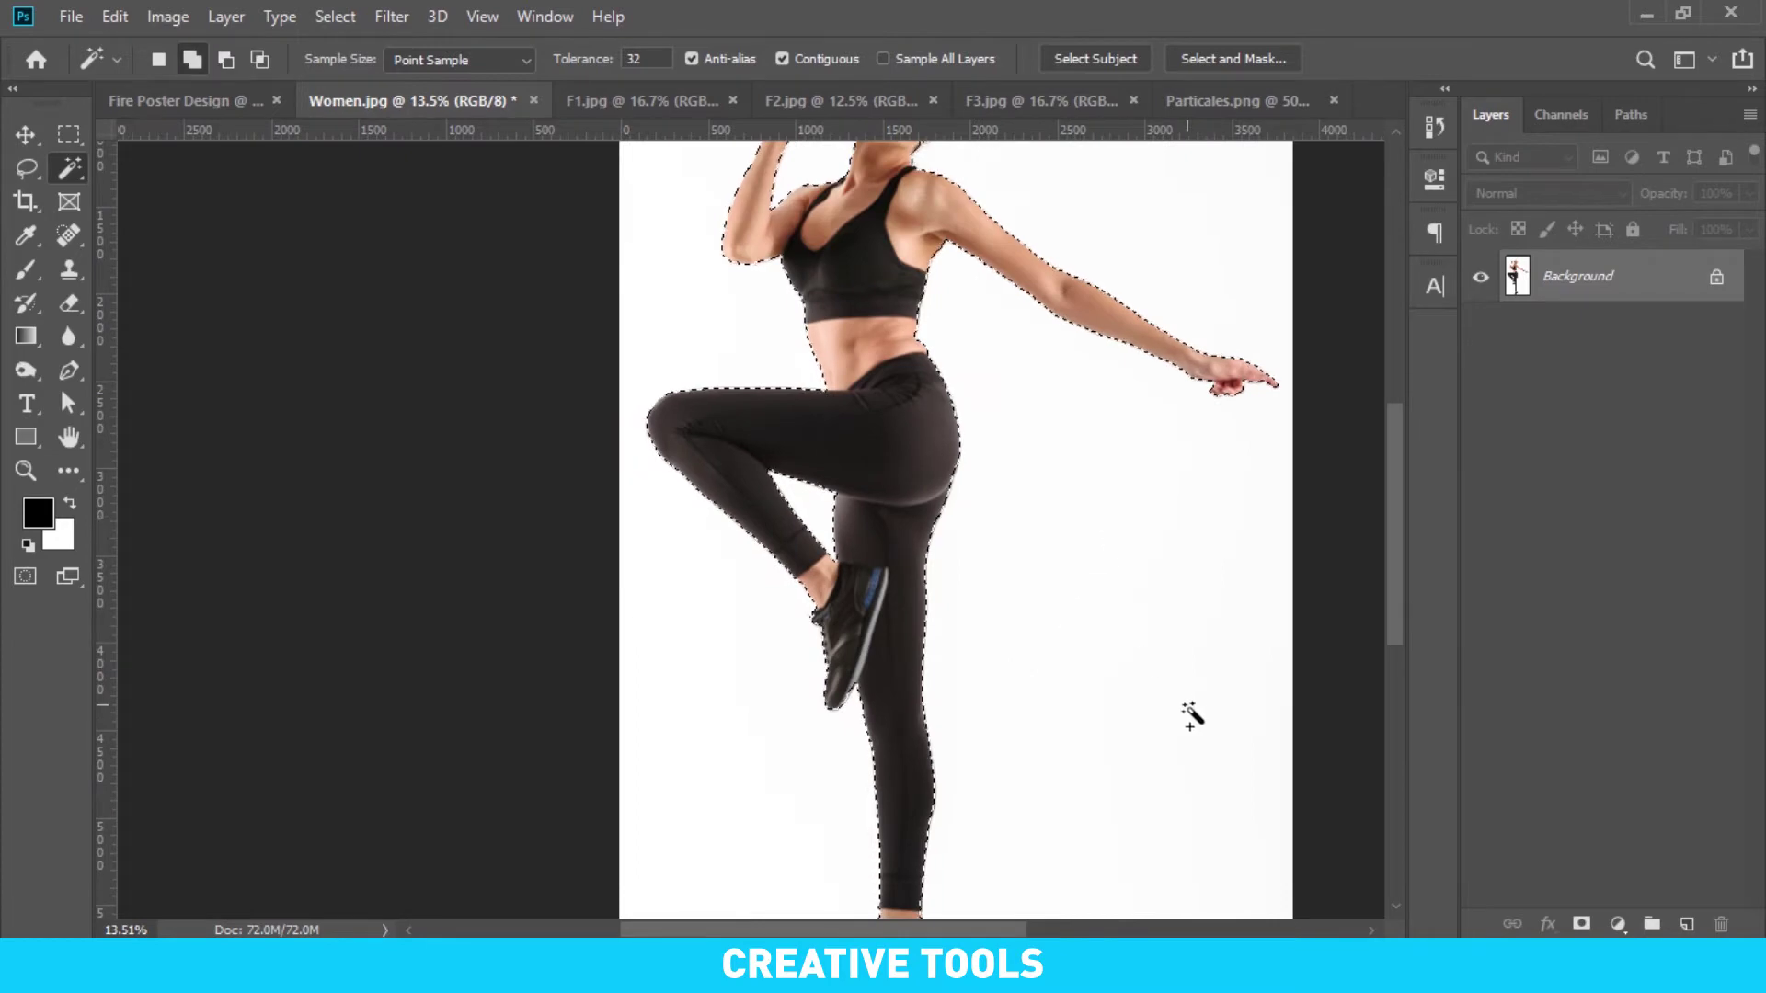
pyautogui.scroll(4, 1265, 398)
pyautogui.scroll(2, 1183, 466)
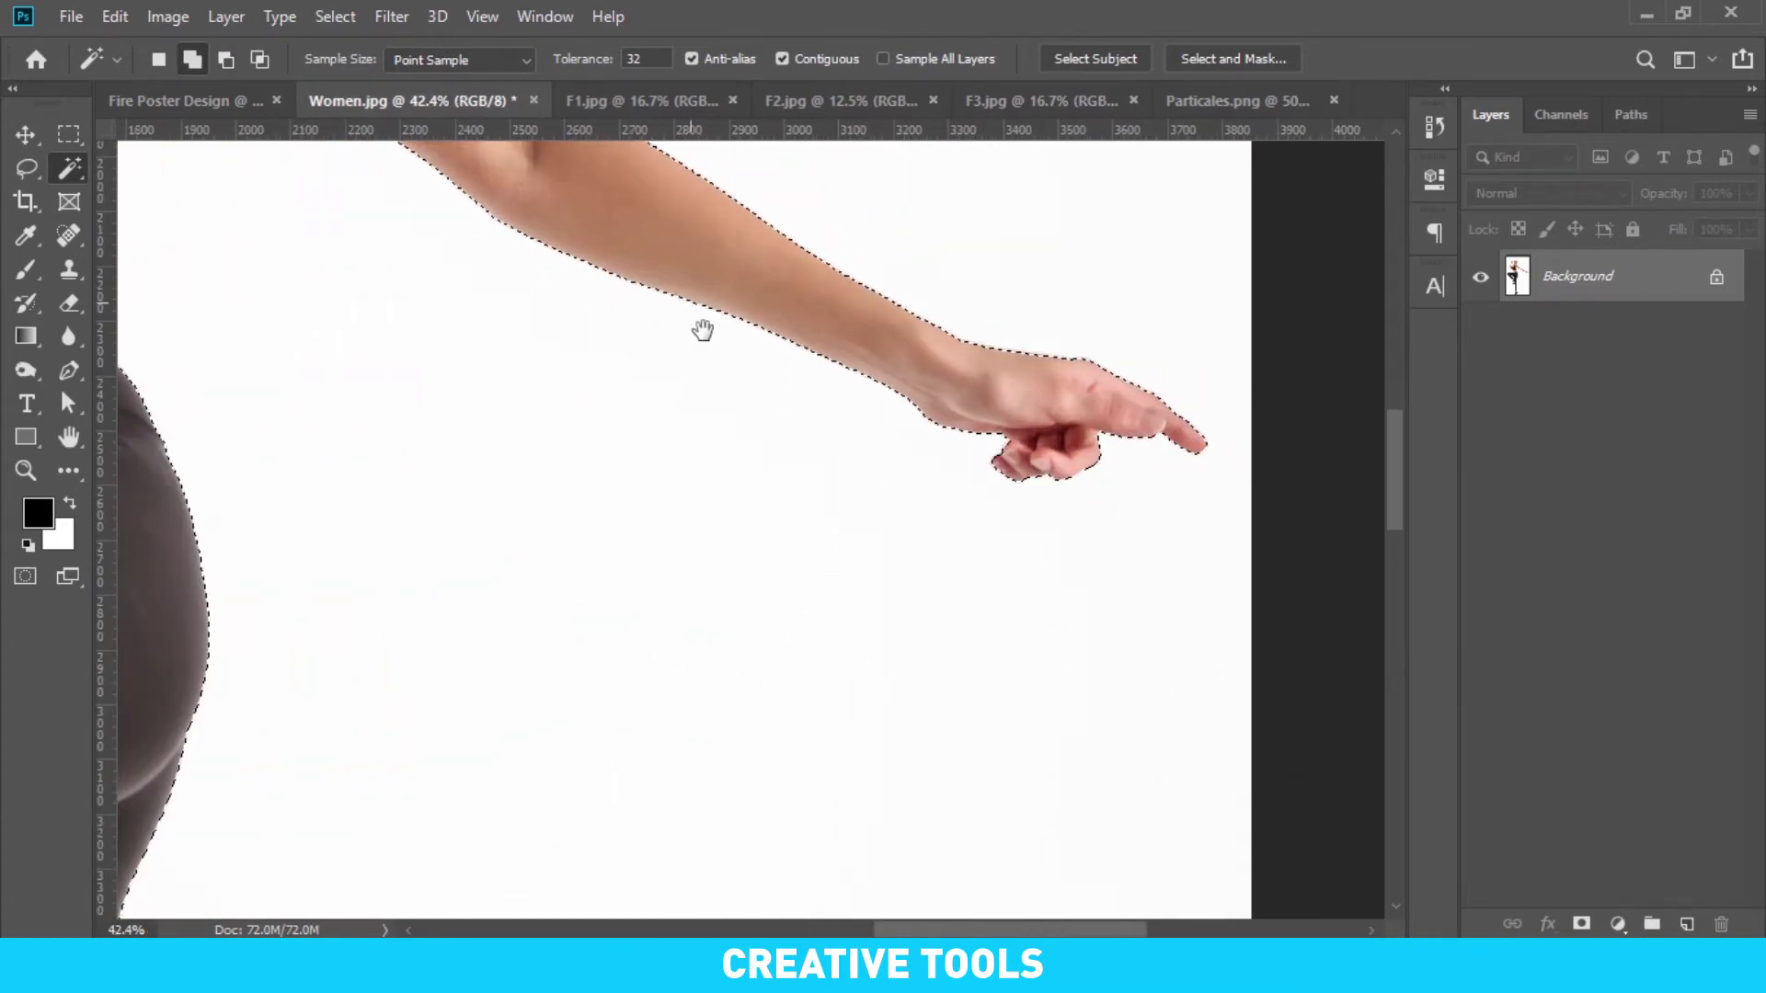
pyautogui.moveTo(702, 330); pyautogui.dragTo(836, 316)
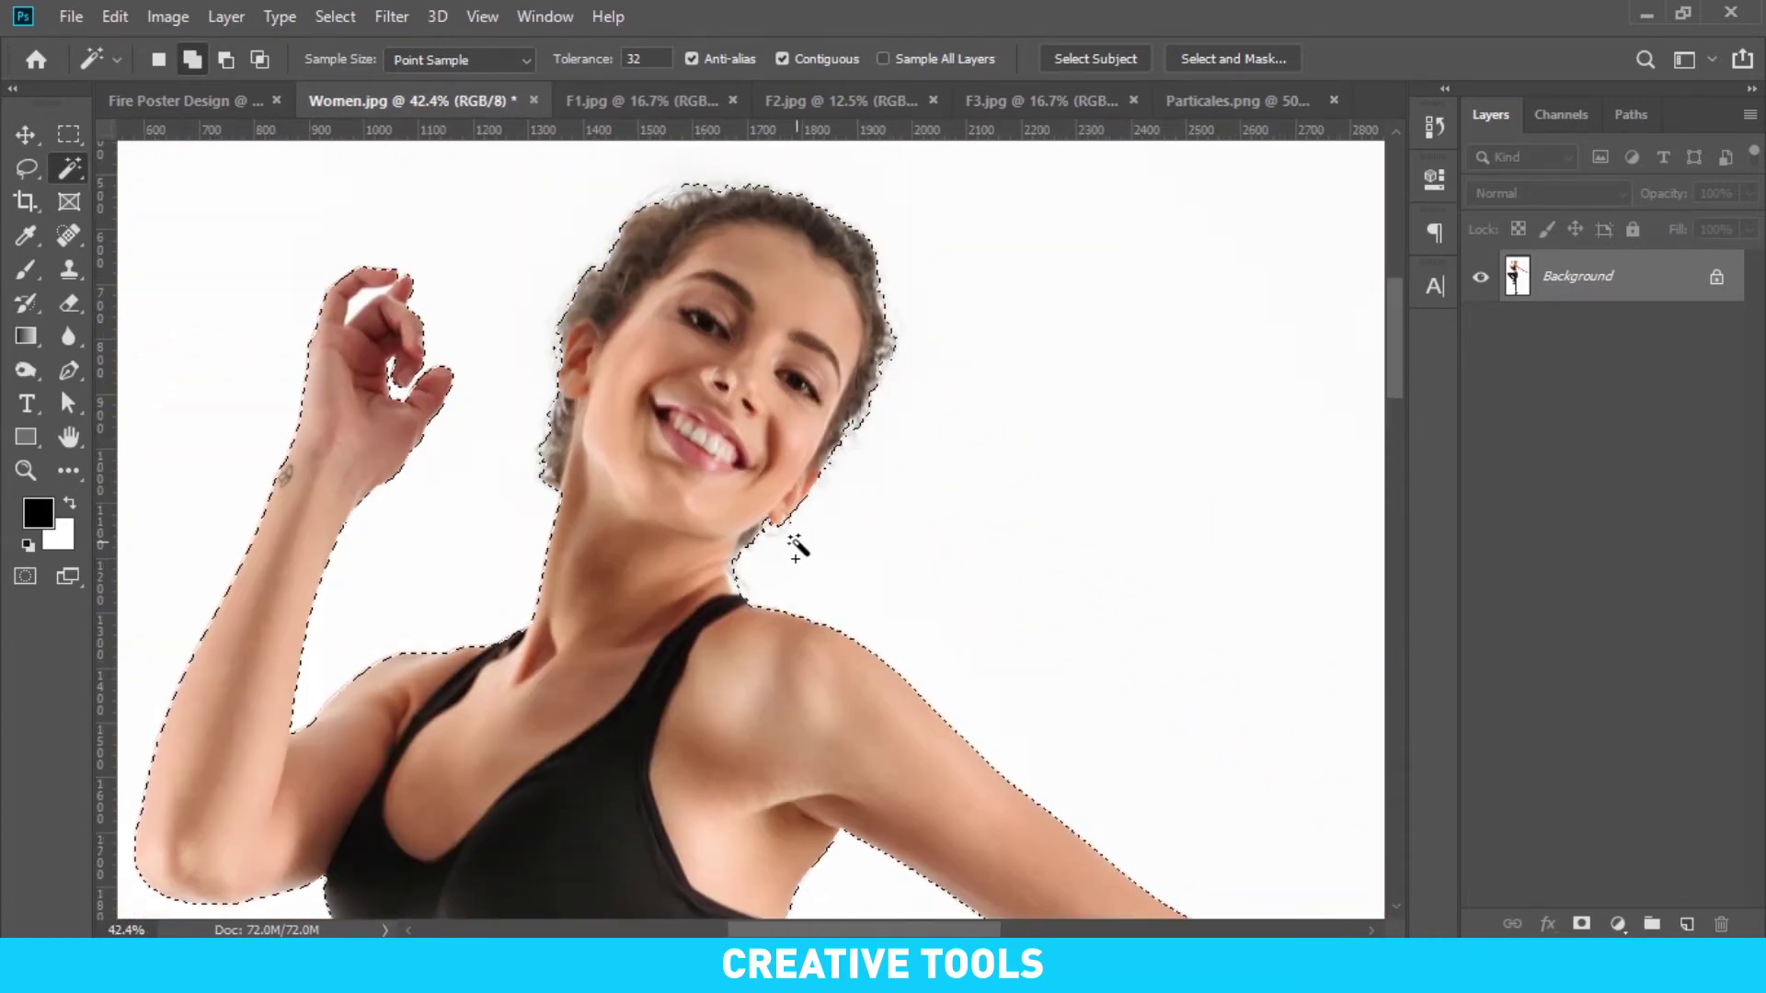
pyautogui.scroll(2, 795, 548)
pyautogui.scroll(1, 793, 520)
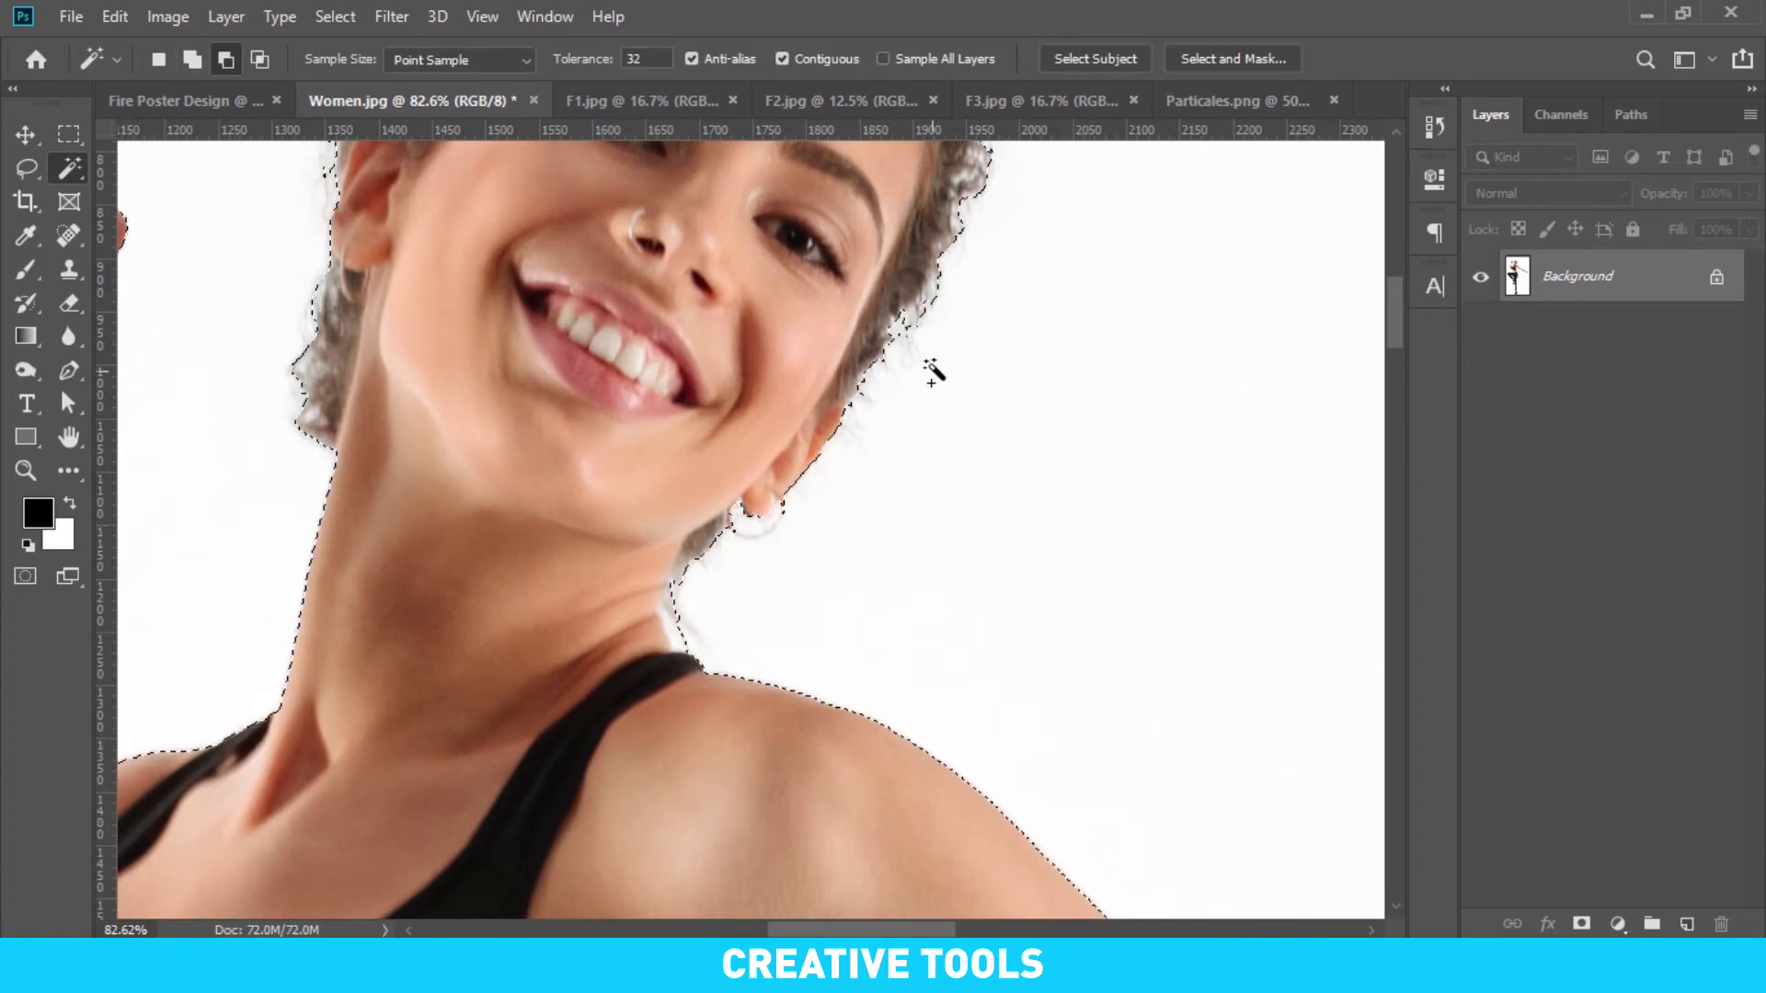
pyautogui.hotkey('shift', 'w')
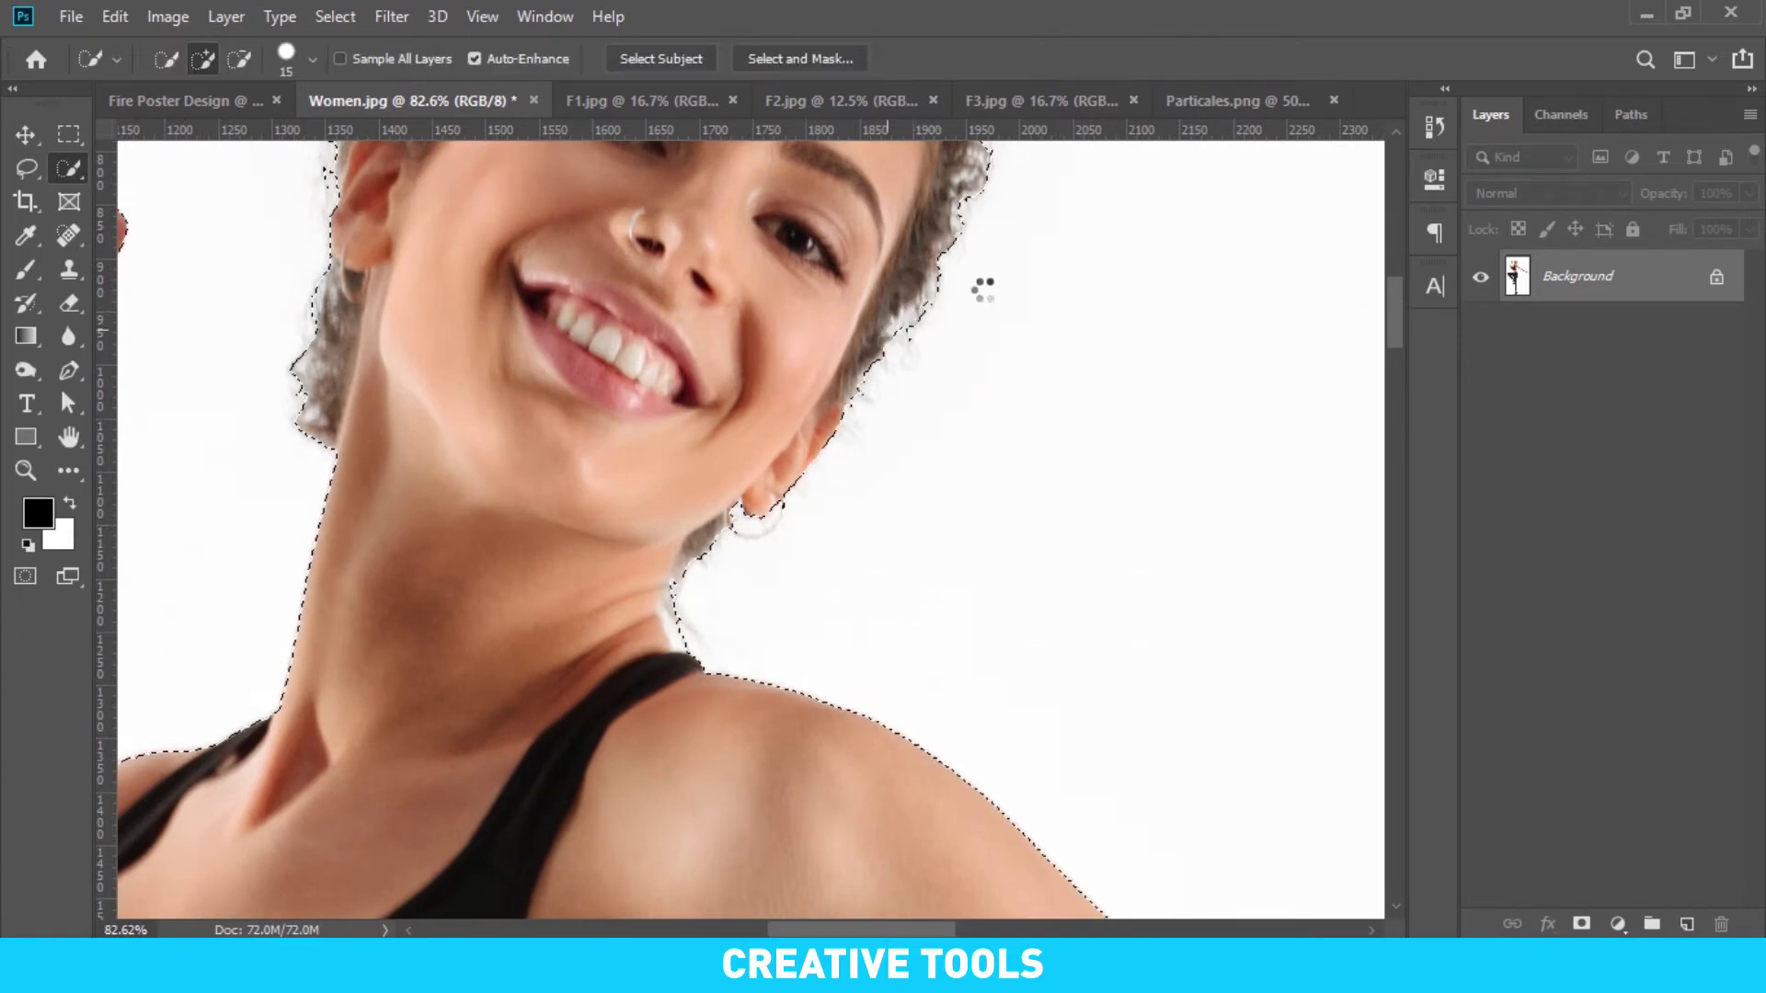
# Subtract the gap between the thumb and fingers from the woman's selection
pyautogui.scroll(-2, 982, 290)
pyautogui.moveTo(950, 366); pyautogui.dragTo(783, 533)
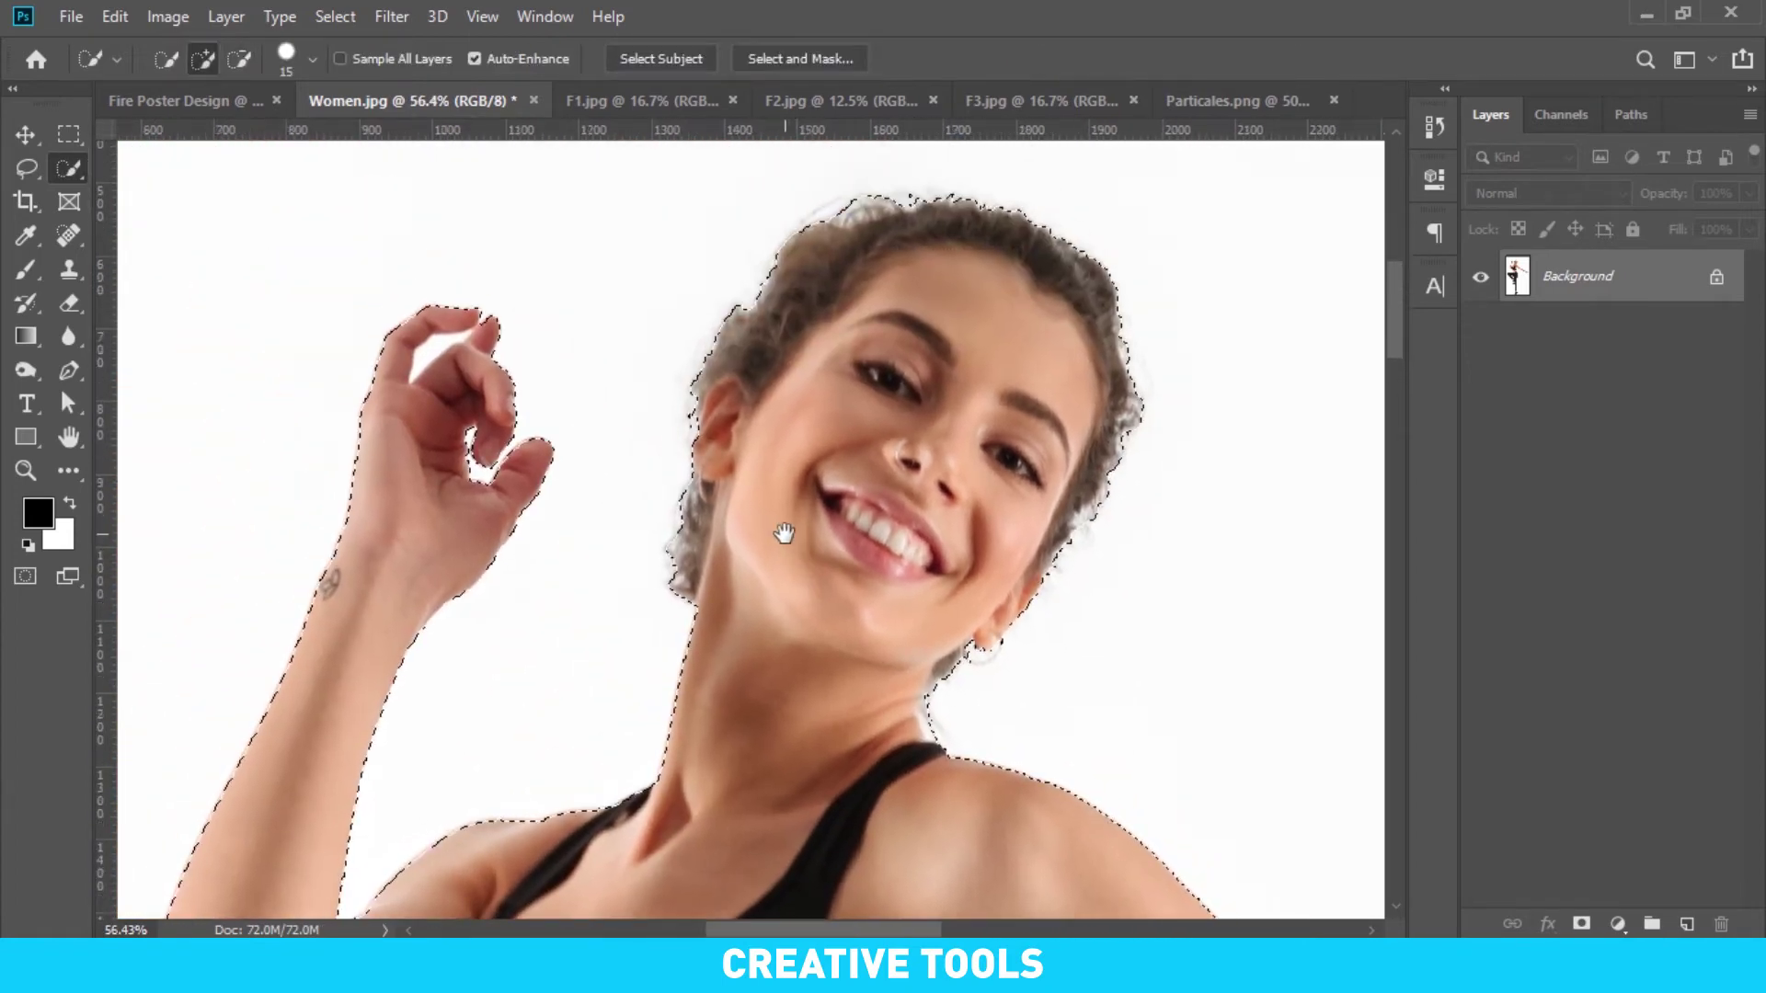
pyautogui.scroll(3, 464, 350)
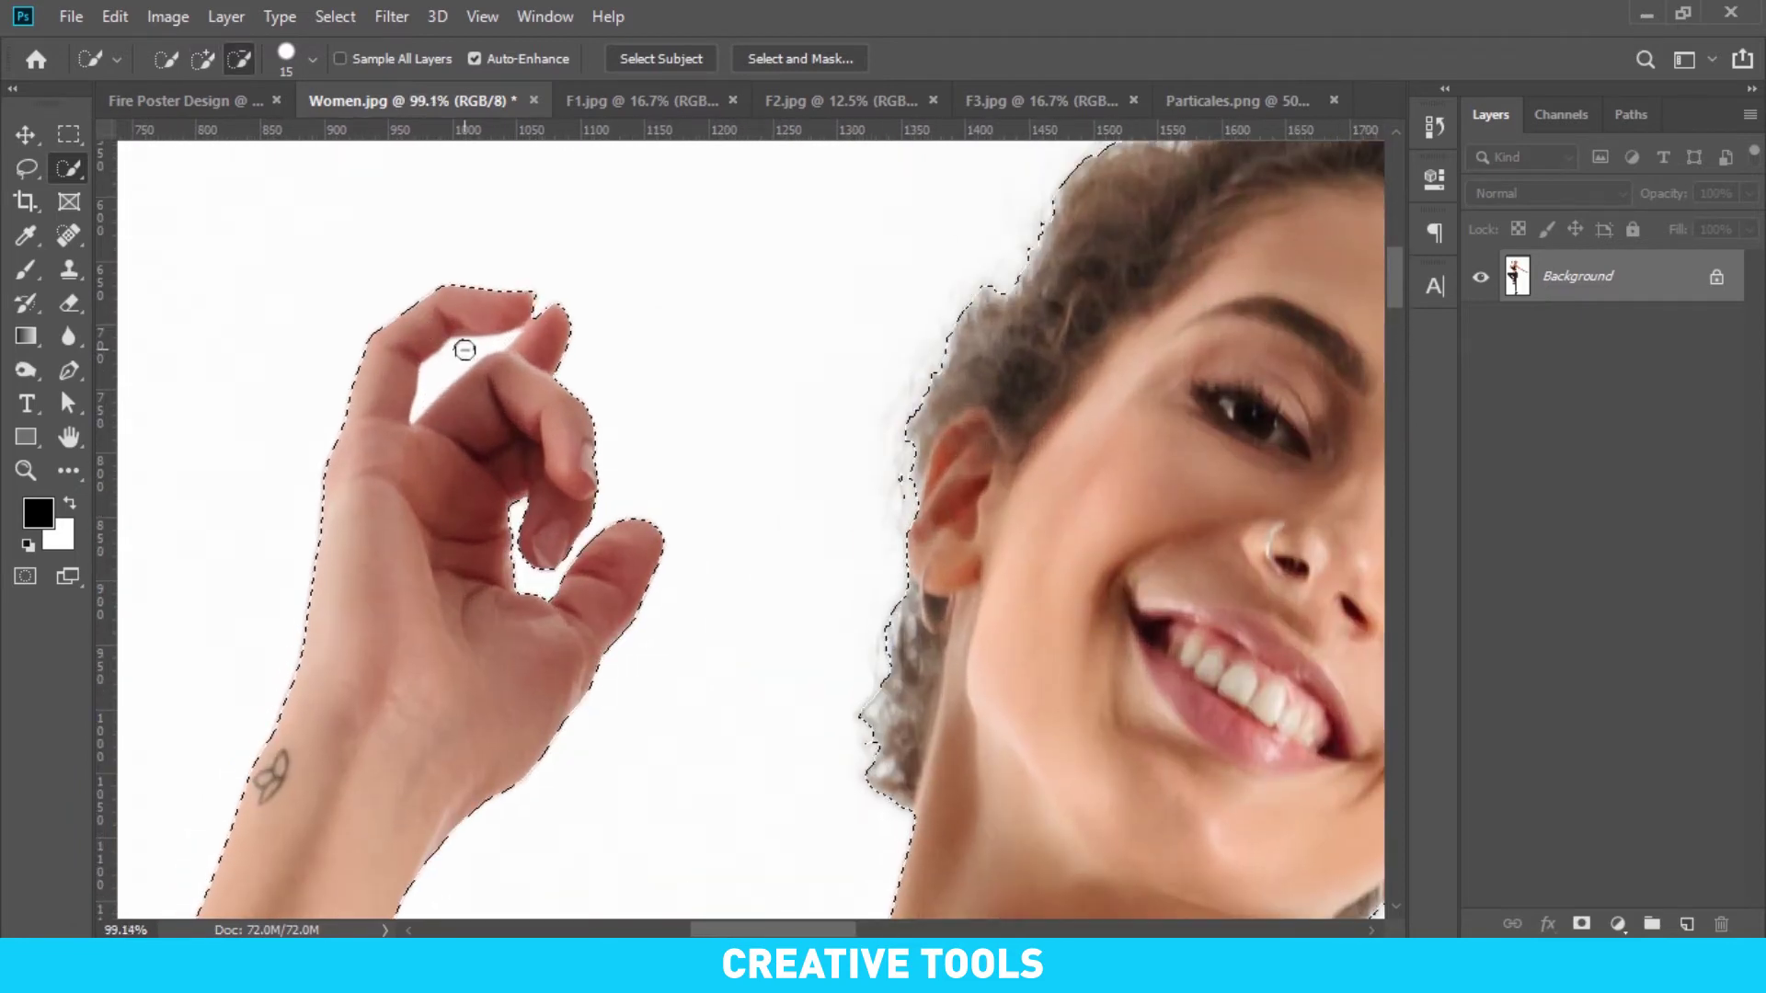
pyautogui.moveTo(464, 350); pyautogui.dragTo(461, 366)
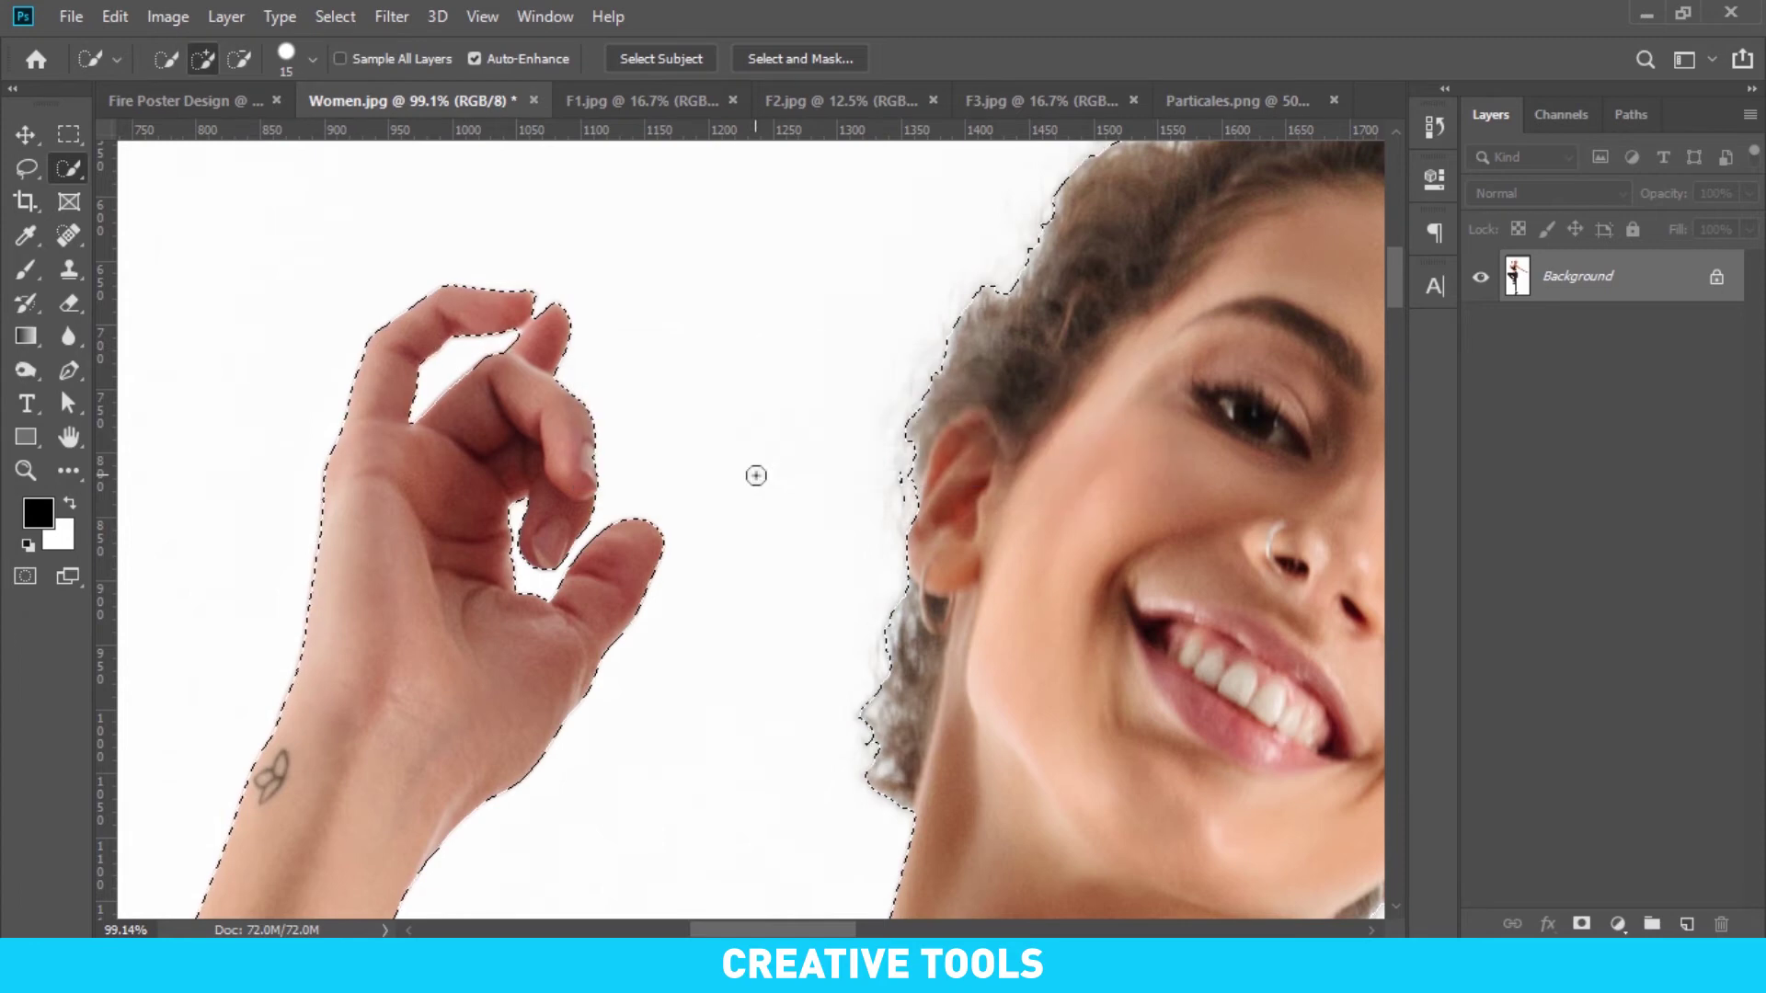
pyautogui.scroll(-3, 756, 475)
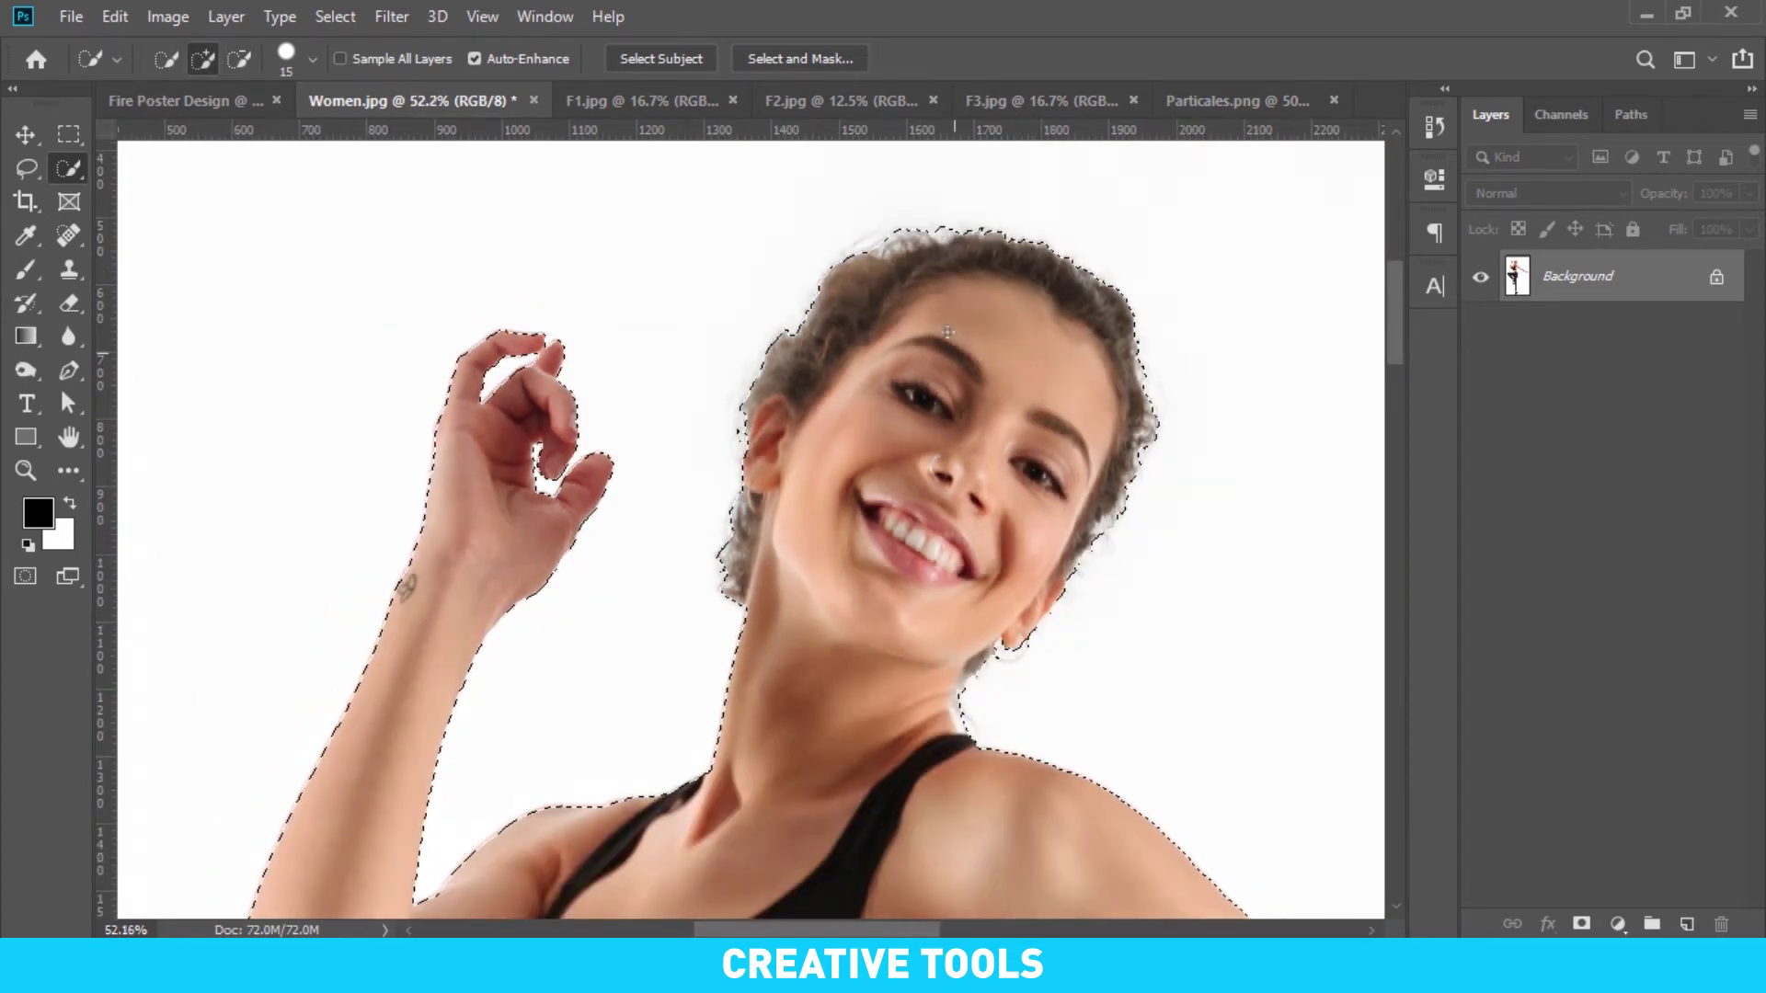
pyautogui.scroll(-5, 947, 331)
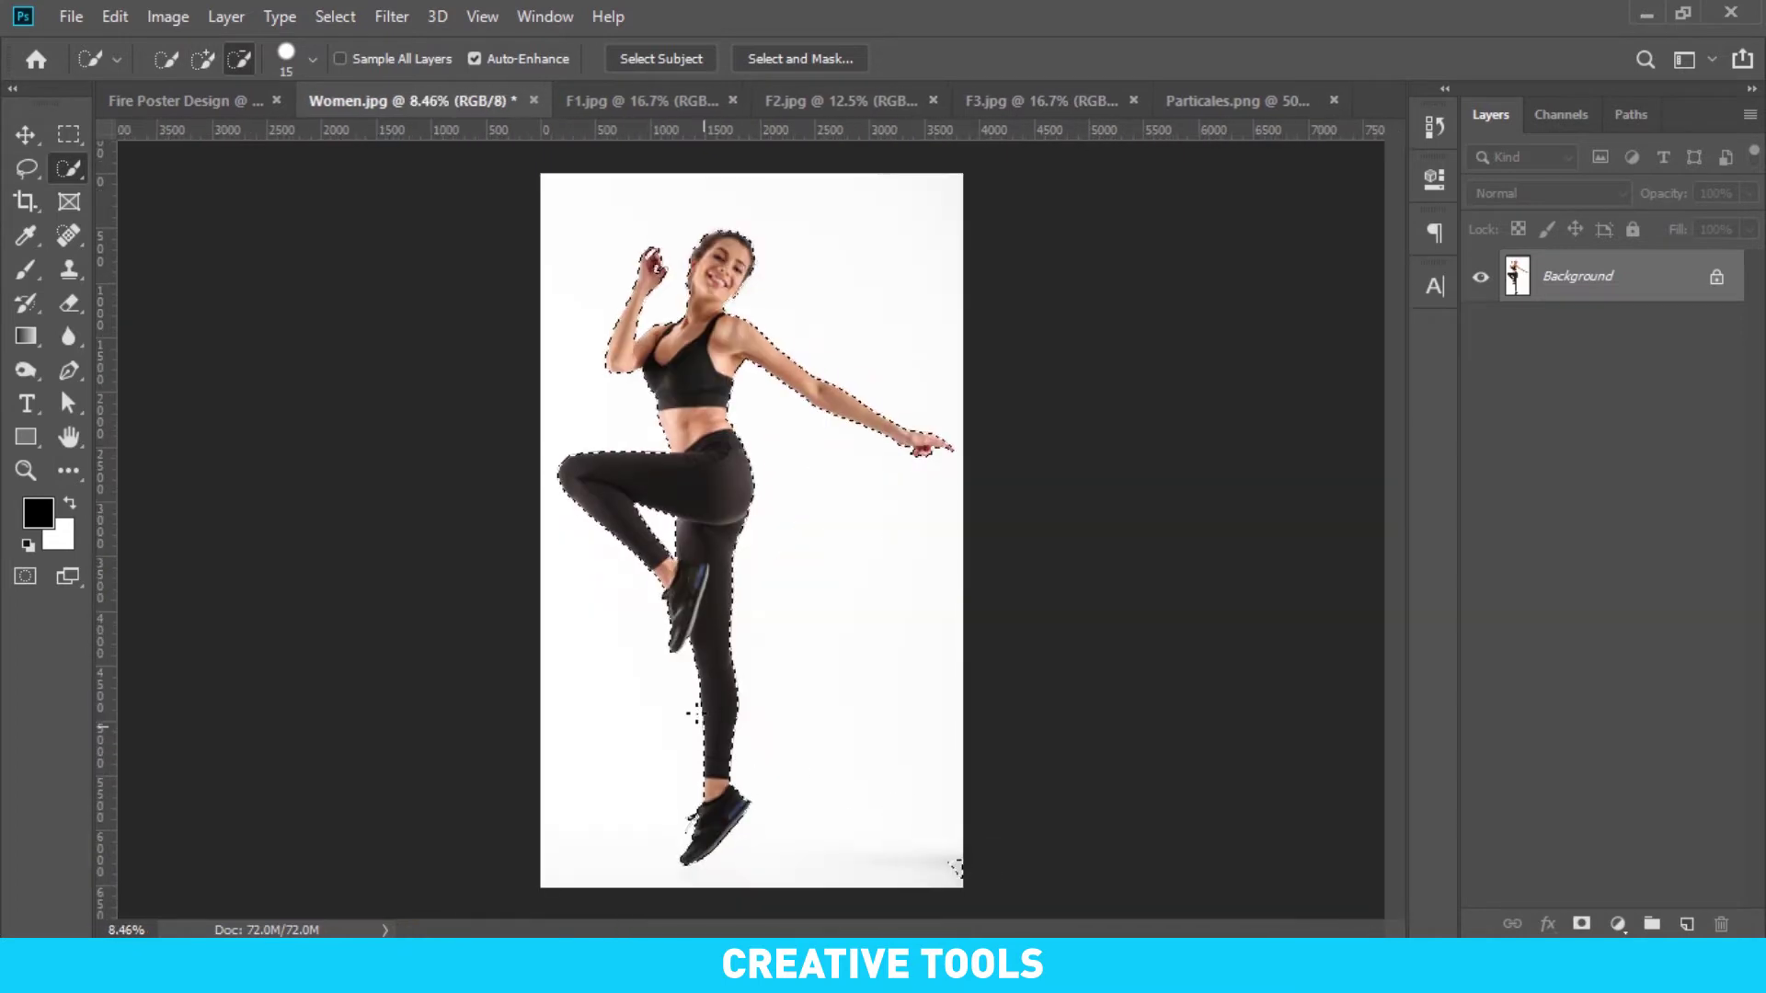
pyautogui.scroll(1, 856, 181)
pyautogui.scroll(-1, 856, 181)
pyautogui.scroll(-1, 856, 181)
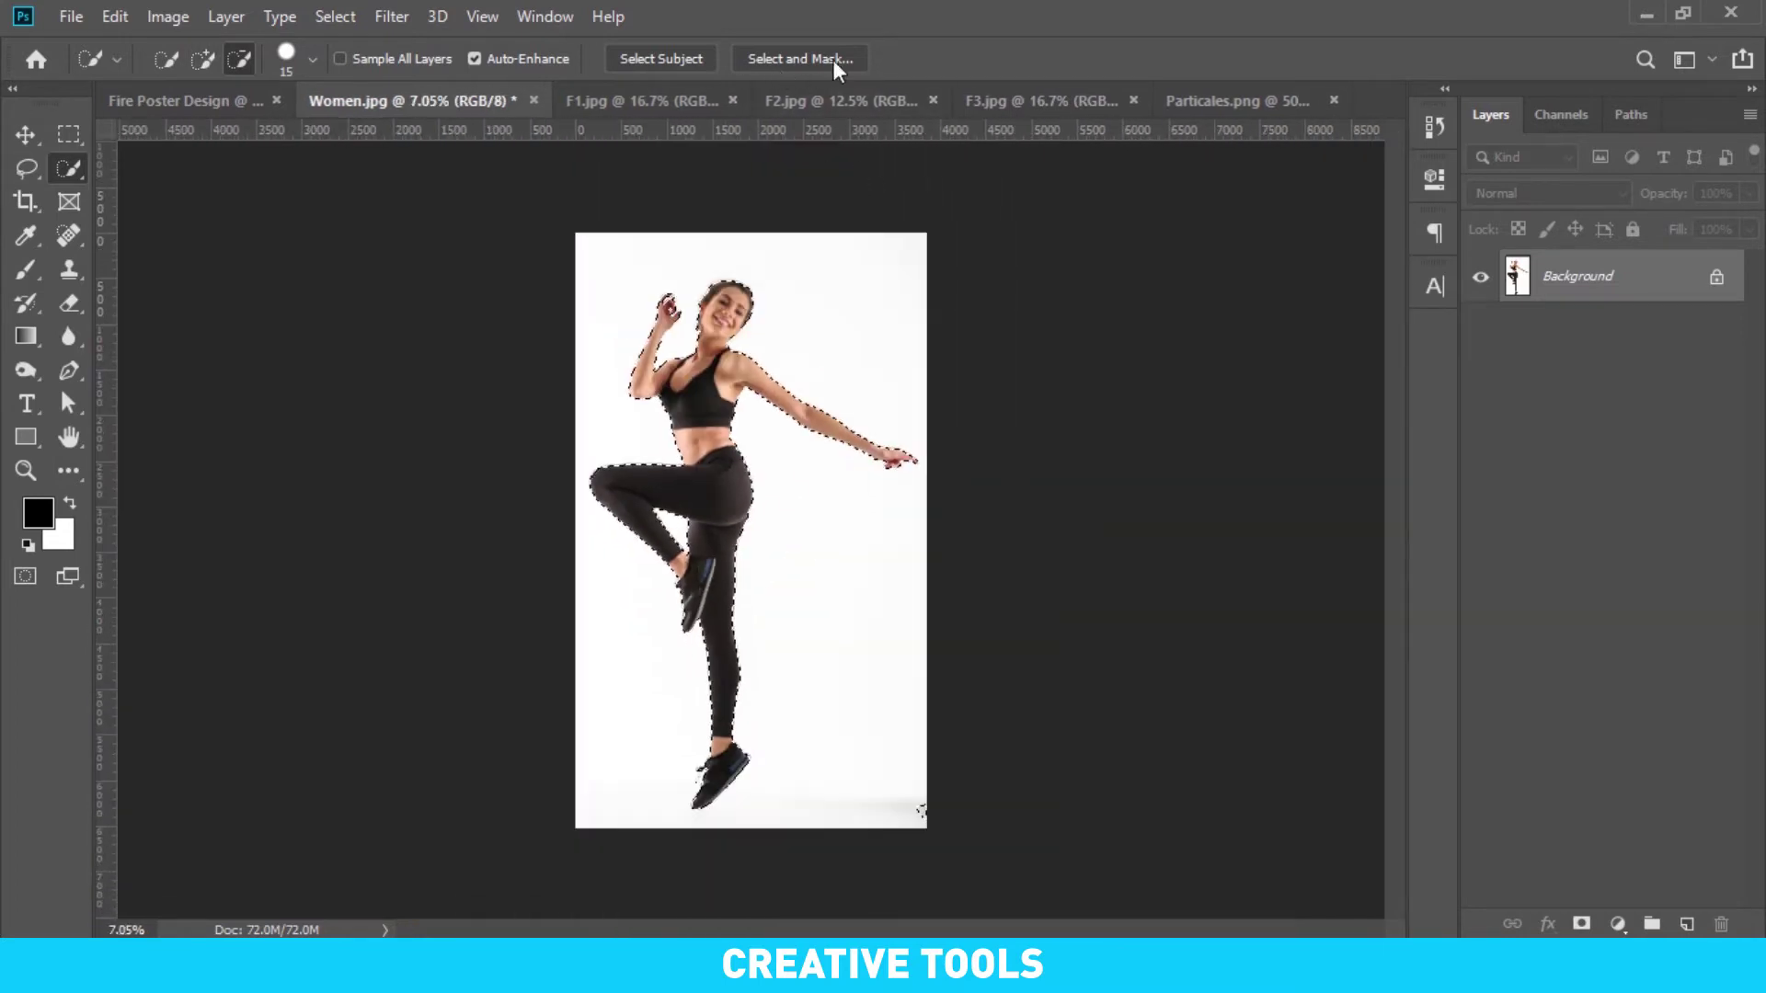
pyautogui.click(832, 60)
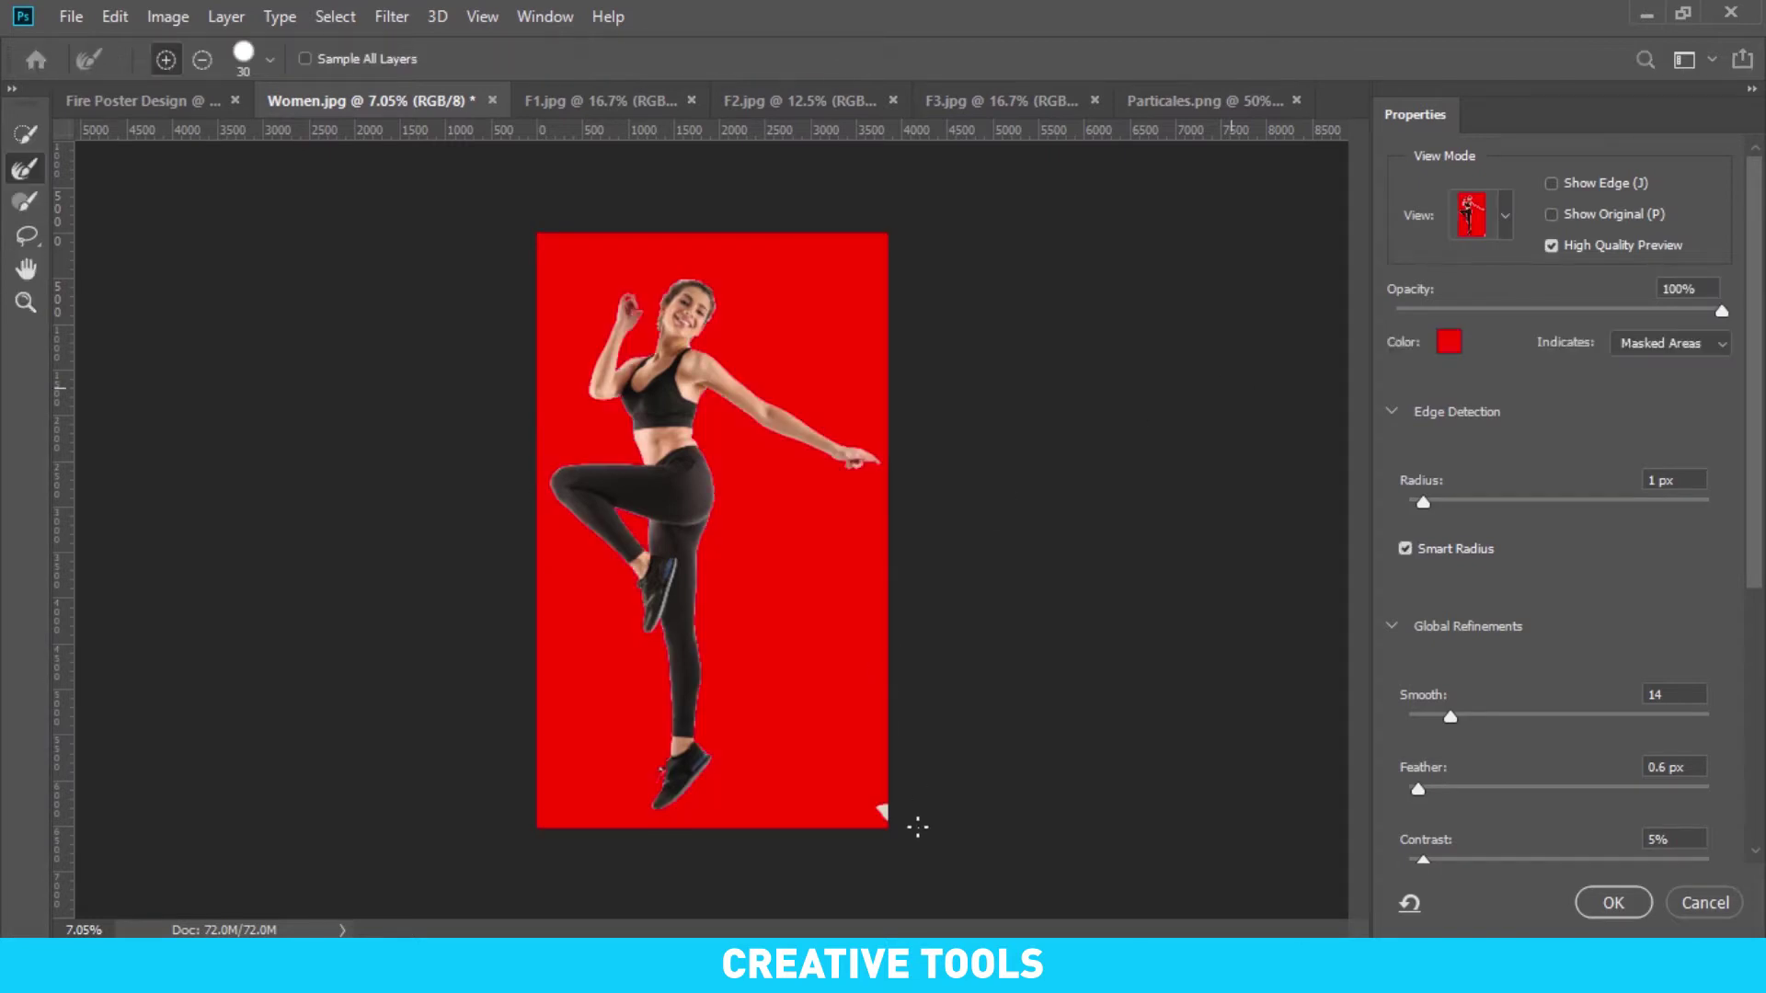
# Brush out the stray selected patch at the image's bottom-right corner
pyautogui.click(1718, 906)
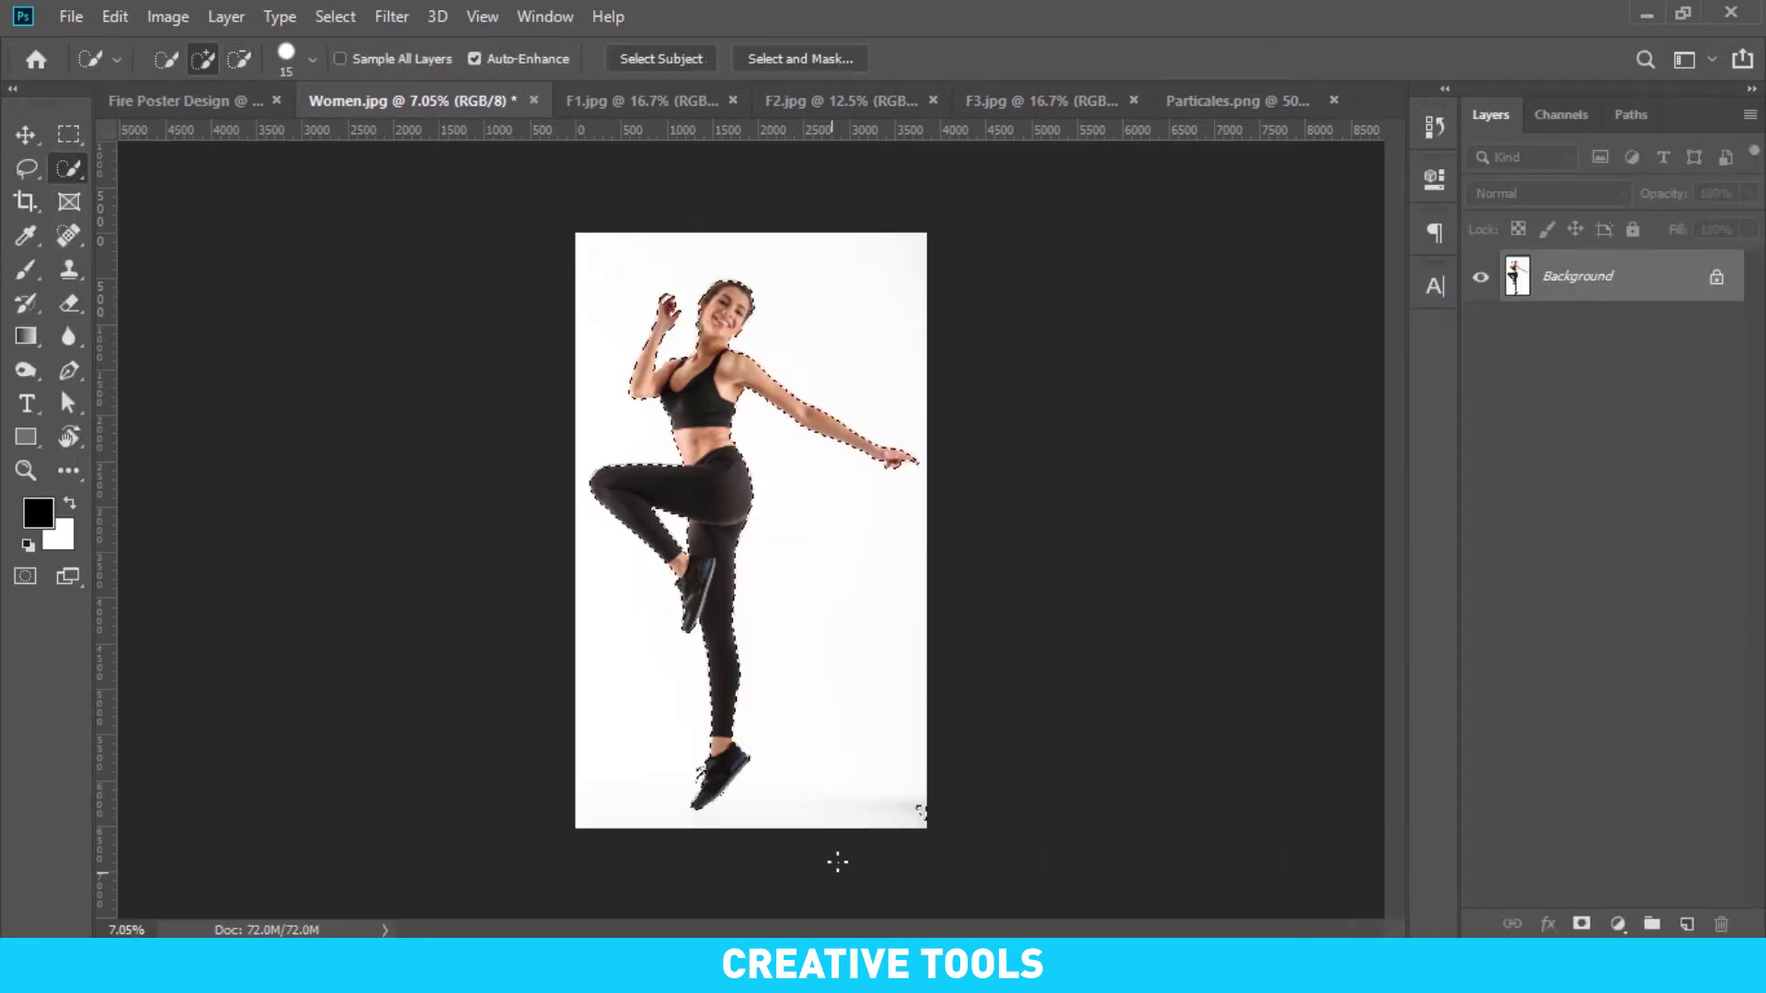
pyautogui.press(']')
pyautogui.press(']')
pyautogui.press(']')
pyautogui.press(']')
pyautogui.press(']')
pyautogui.press(']')
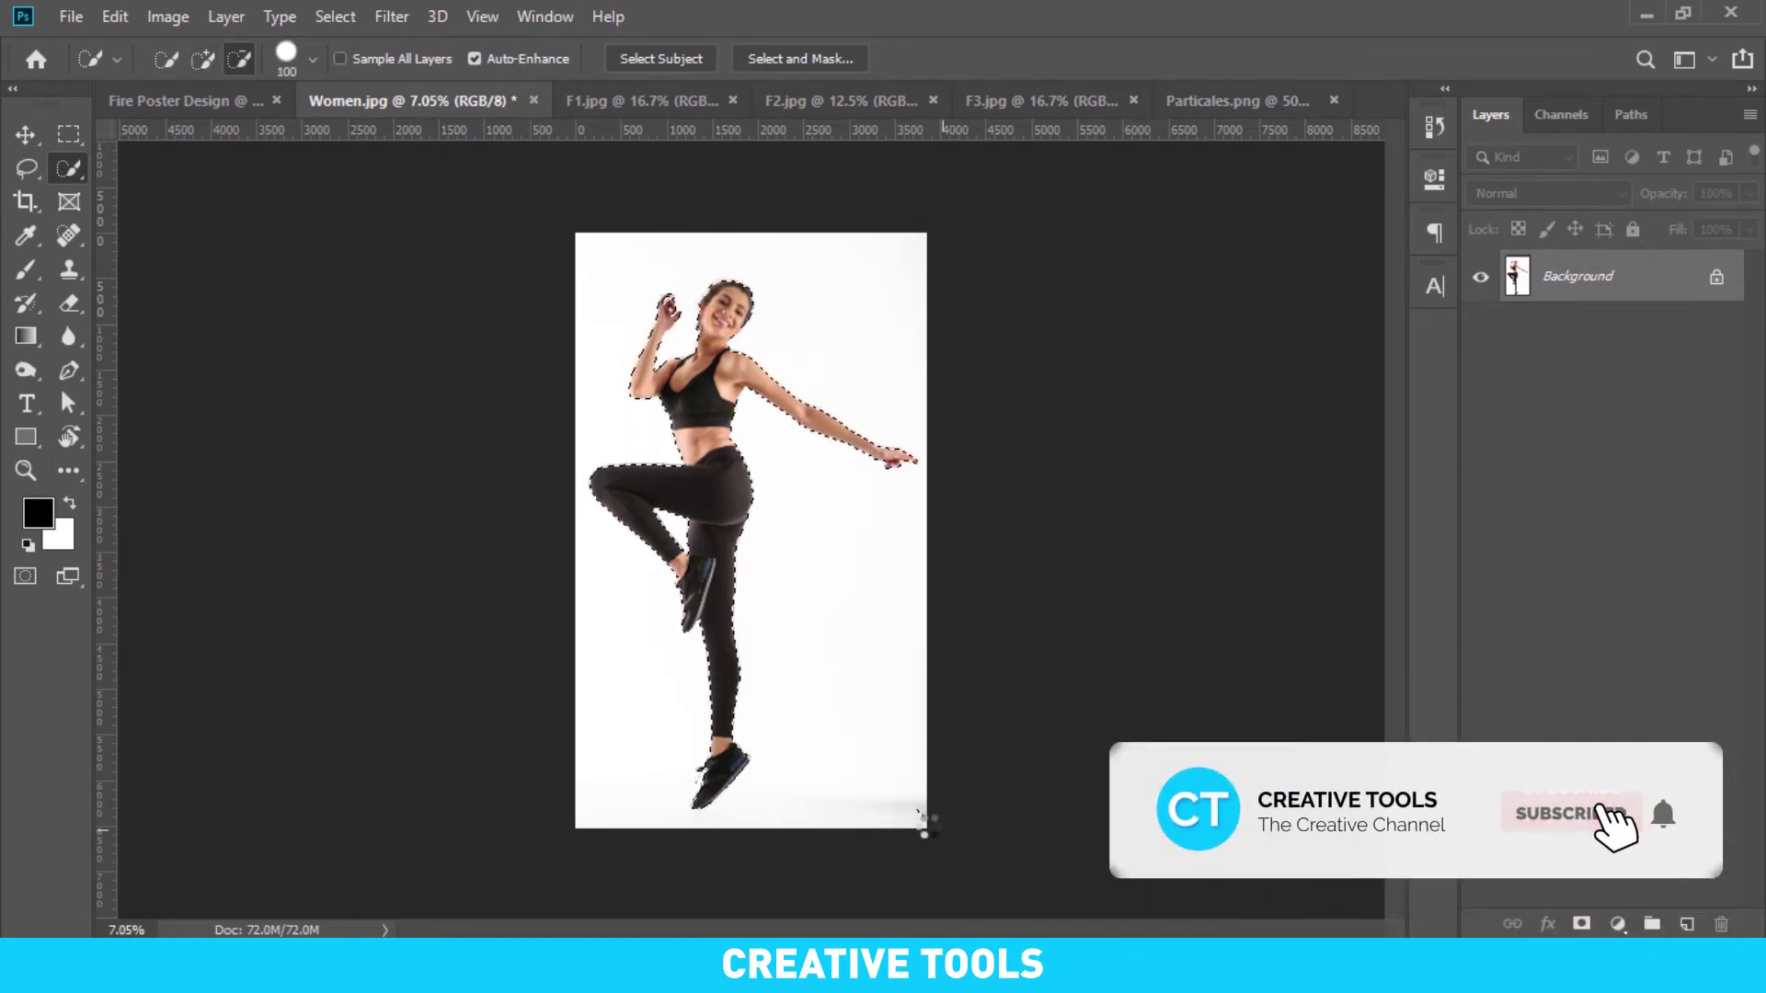
pyautogui.press('alt')
pyautogui.keyDown('alt'); pyautogui.click(927, 829); pyautogui.keyUp('alt')
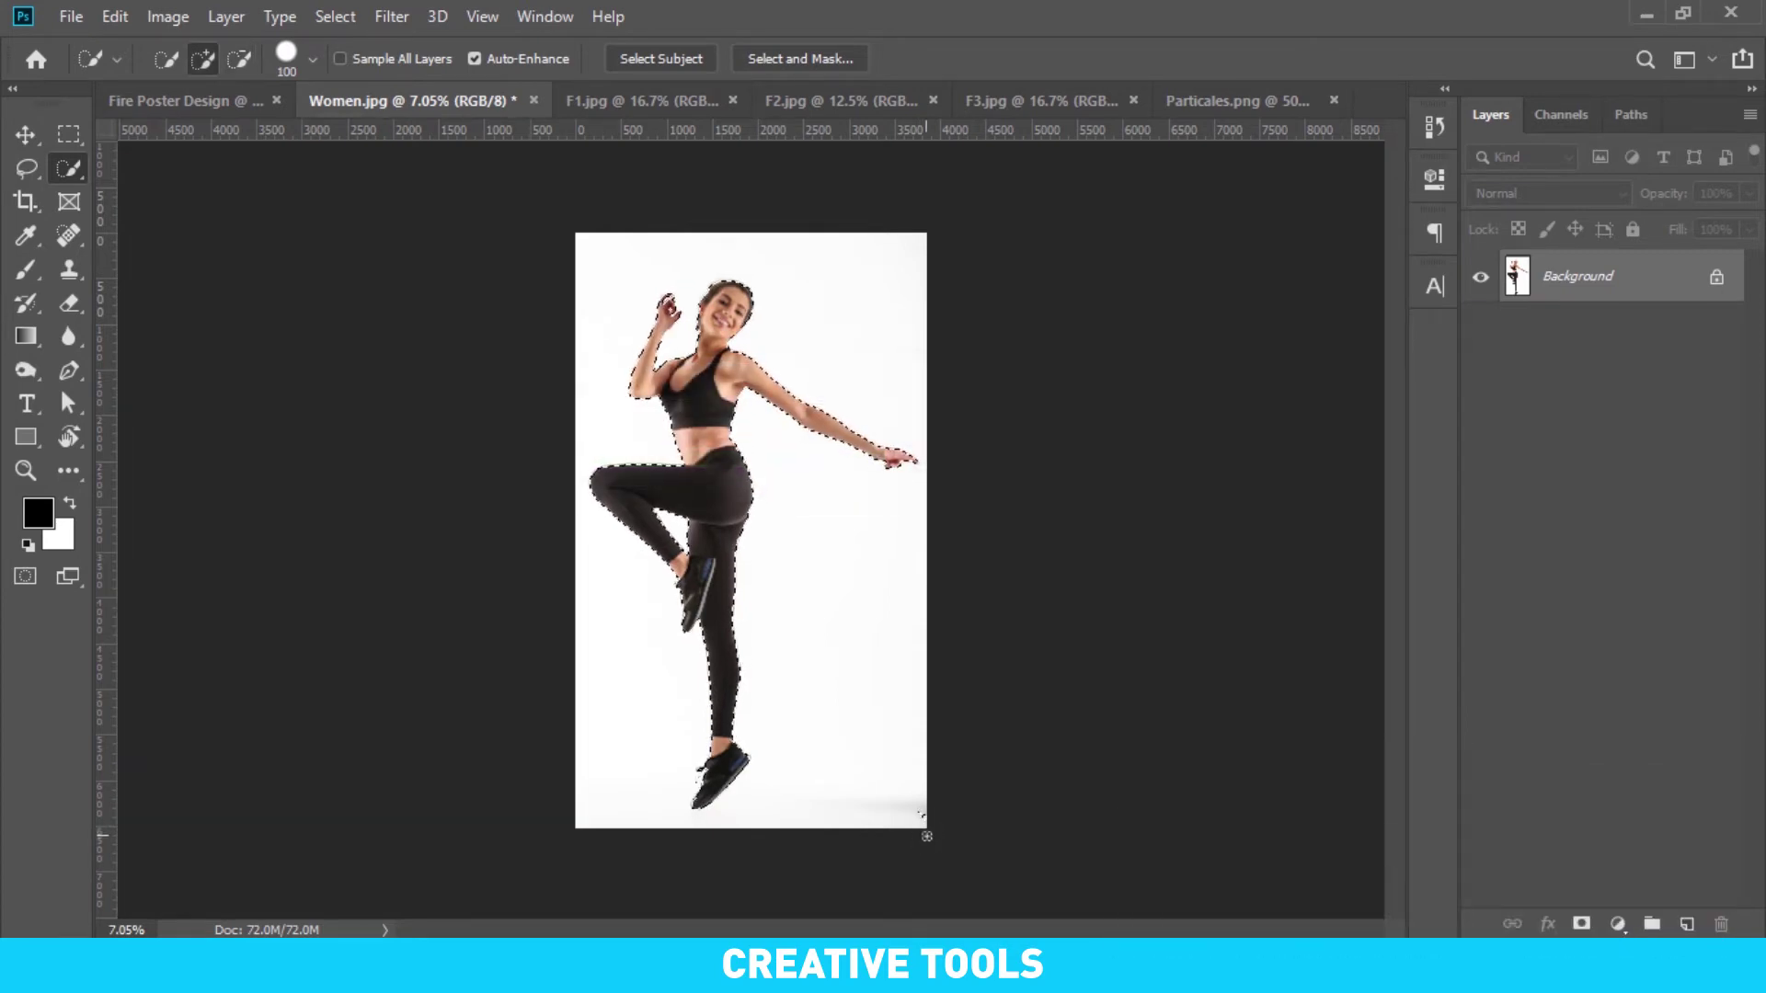
pyautogui.press(']')
pyautogui.press(']')
pyautogui.press(']')
pyautogui.press(']')
pyautogui.press(']')
pyautogui.keyDown('alt'); pyautogui.click(929, 833); pyautogui.keyUp('alt')
pyautogui.click(800, 59)
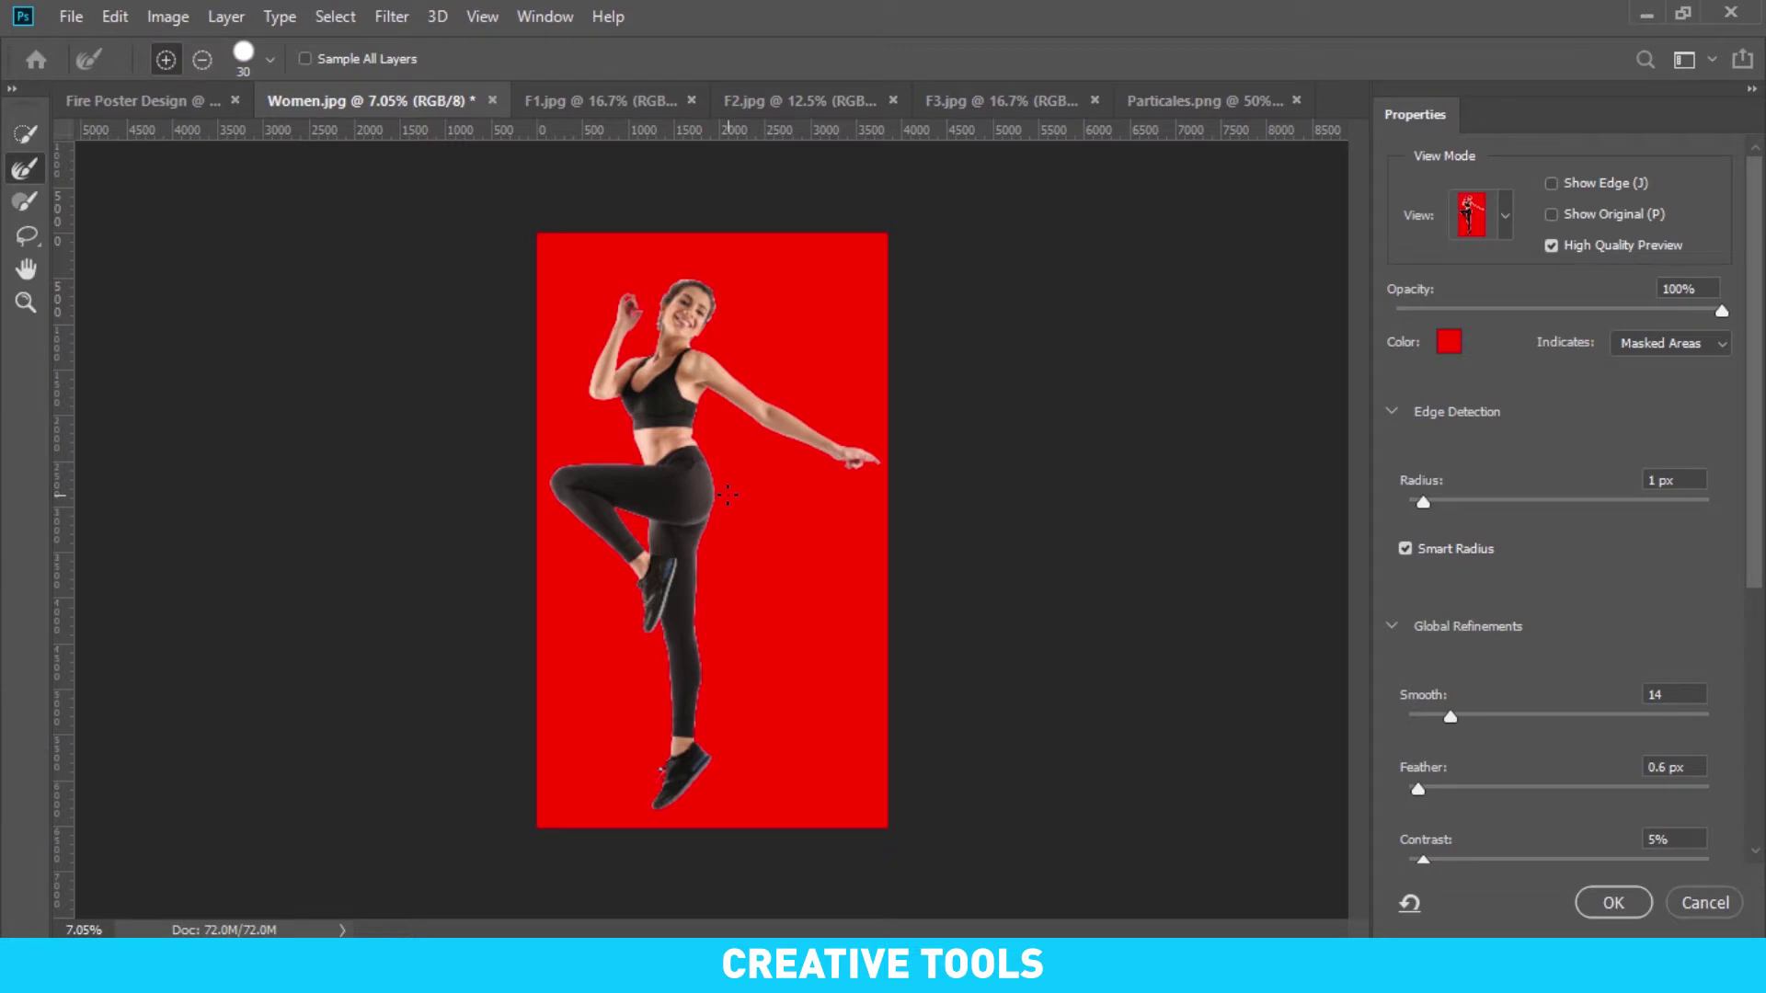
# Enable Decontaminate Colors at 100% in Output Settings and zoom in on the face
pyautogui.keyDown('alt'); pyautogui.scroll(1, 748, 305); pyautogui.keyUp('alt')
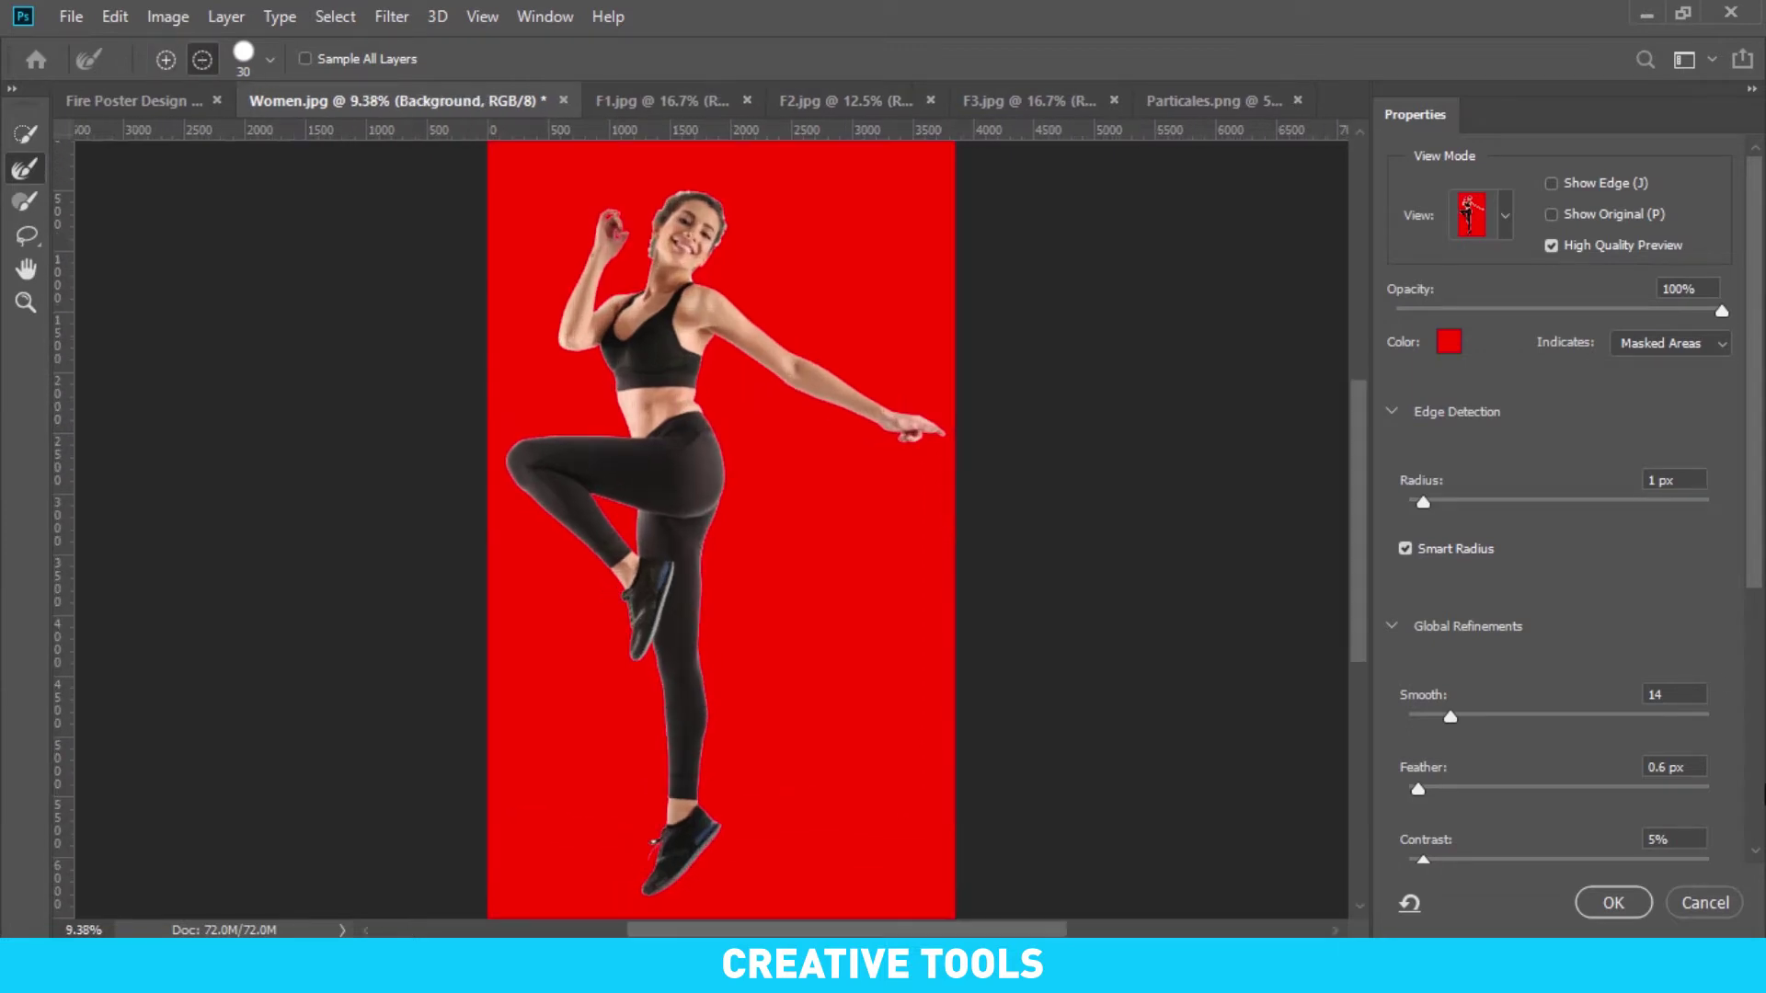
pyautogui.scroll(-3, 1576, 701)
pyautogui.scroll(-3, 1576, 703)
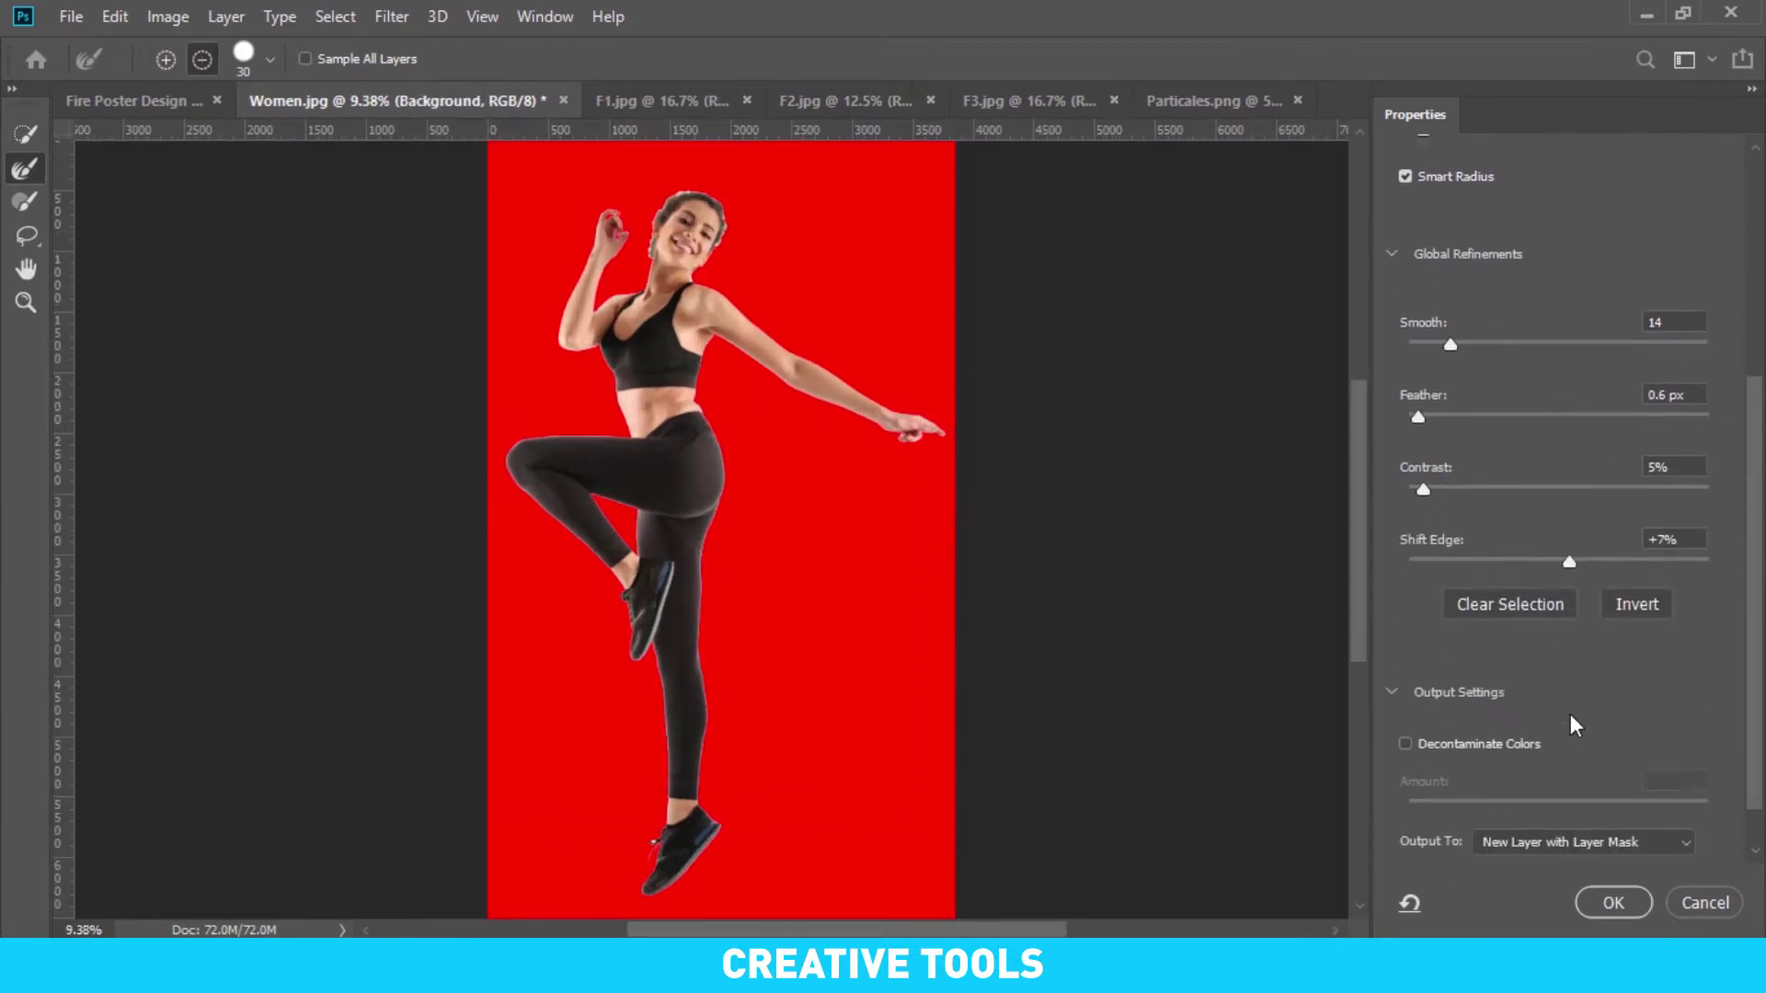
pyautogui.click(1407, 745)
pyautogui.moveTo(1355, 479)
pyautogui.mouseDown()
pyautogui.moveTo(1375, 563)
pyautogui.moveTo(1355, 449)
pyautogui.moveTo(1205, 409)
pyautogui.mouseUp()
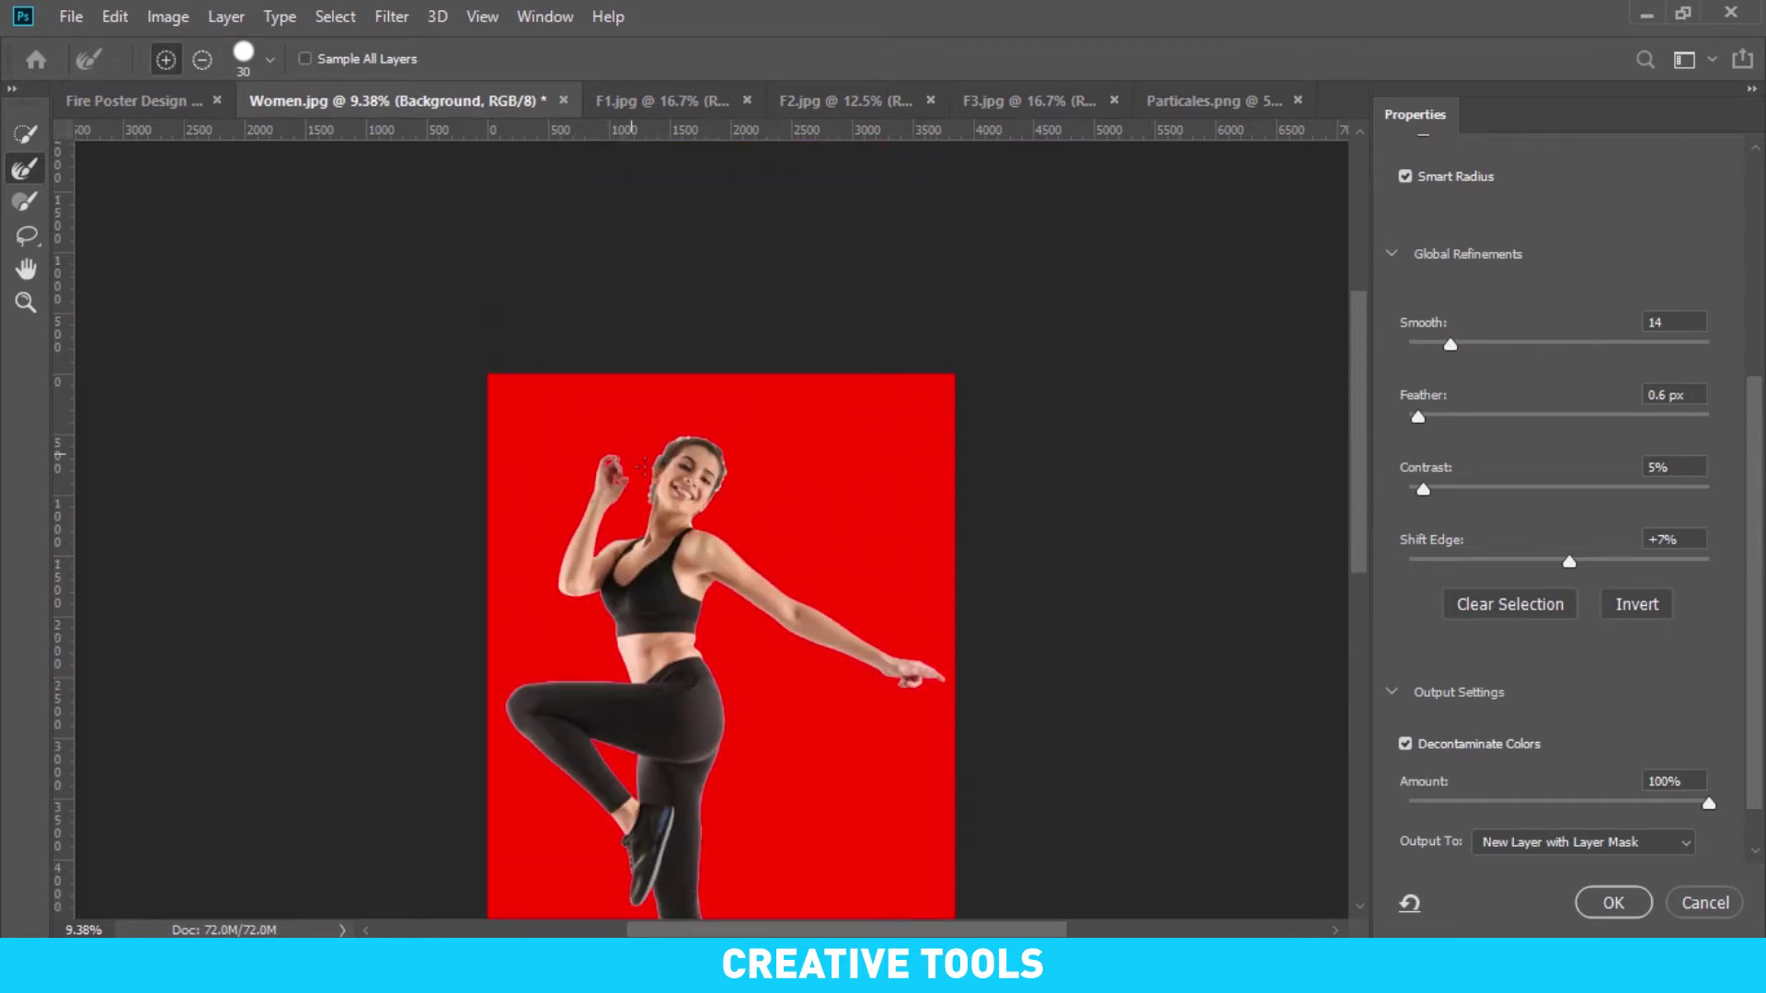
pyautogui.scroll(2, 651, 468)
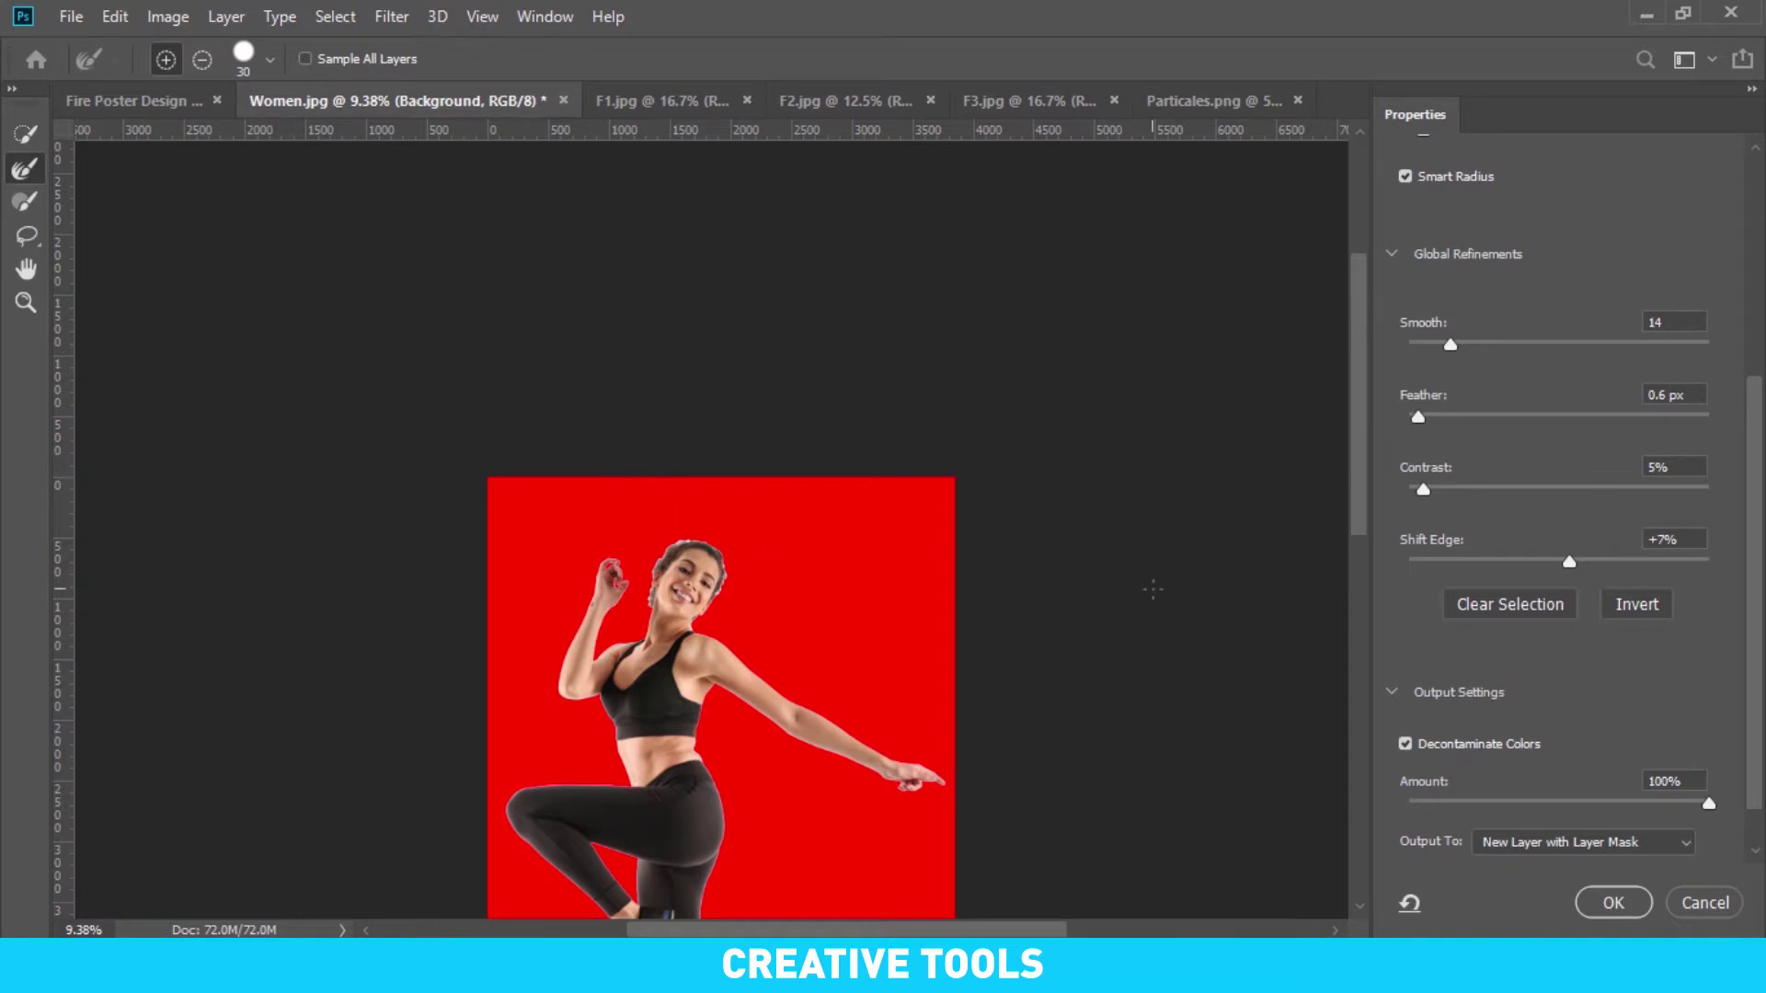
pyautogui.hotkey('ctrl', '+')
pyautogui.hotkey('ctrl', '+')
pyautogui.hotkey('ctrl', '+')
pyautogui.hotkey('ctrl', '+')
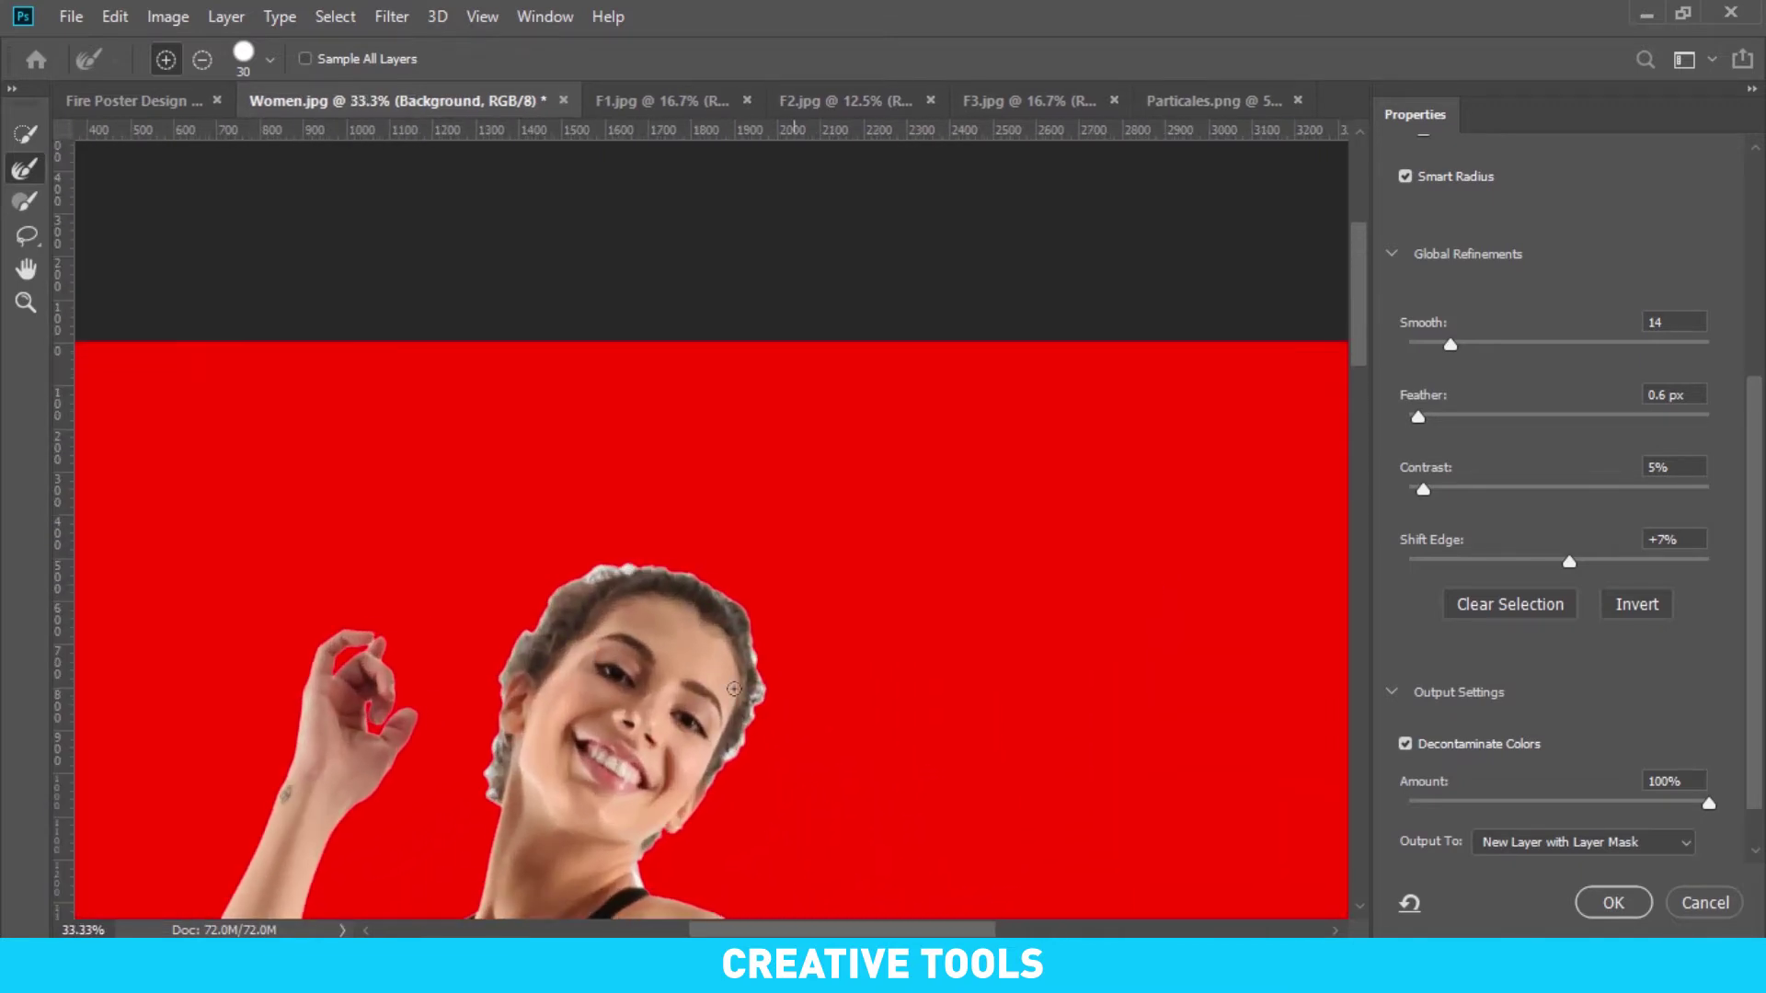
pyautogui.scroll(-3, 733, 688)
pyautogui.scroll(-2, 781, 598)
pyautogui.scroll(2, 873, 477)
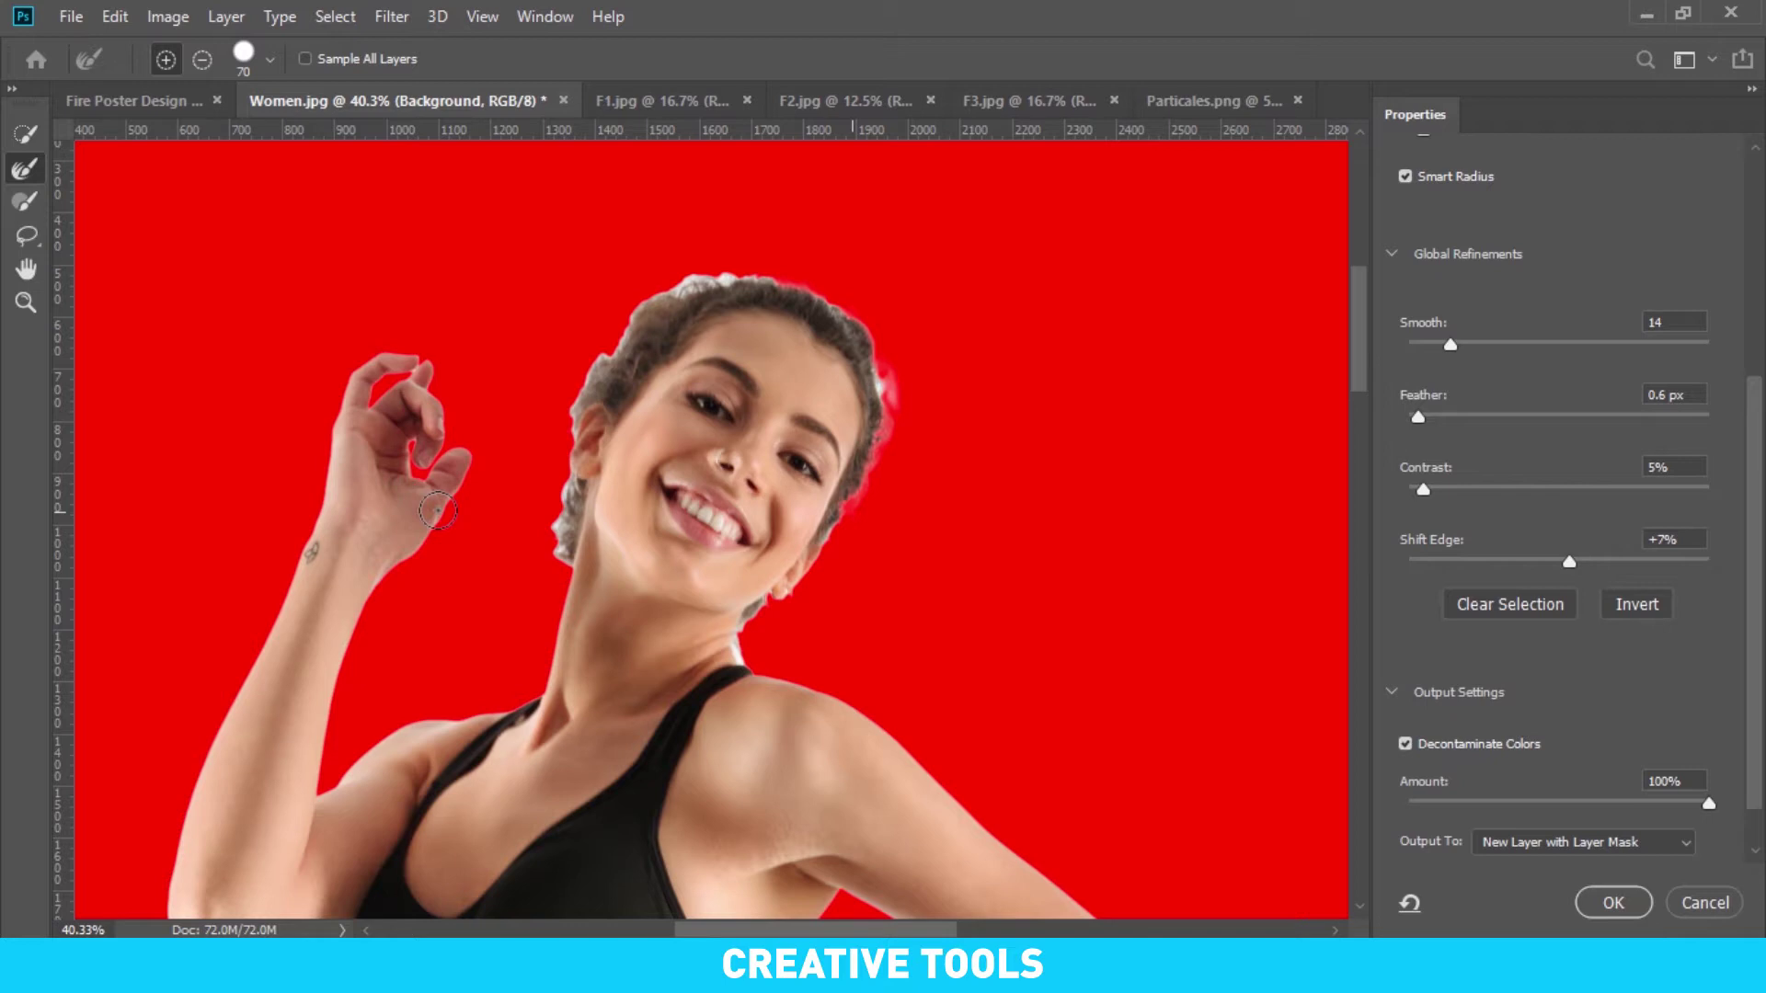
# Refine the hair and hand edges, set Smooth to 6, and output a new masked layer
pyautogui.click(437, 512)
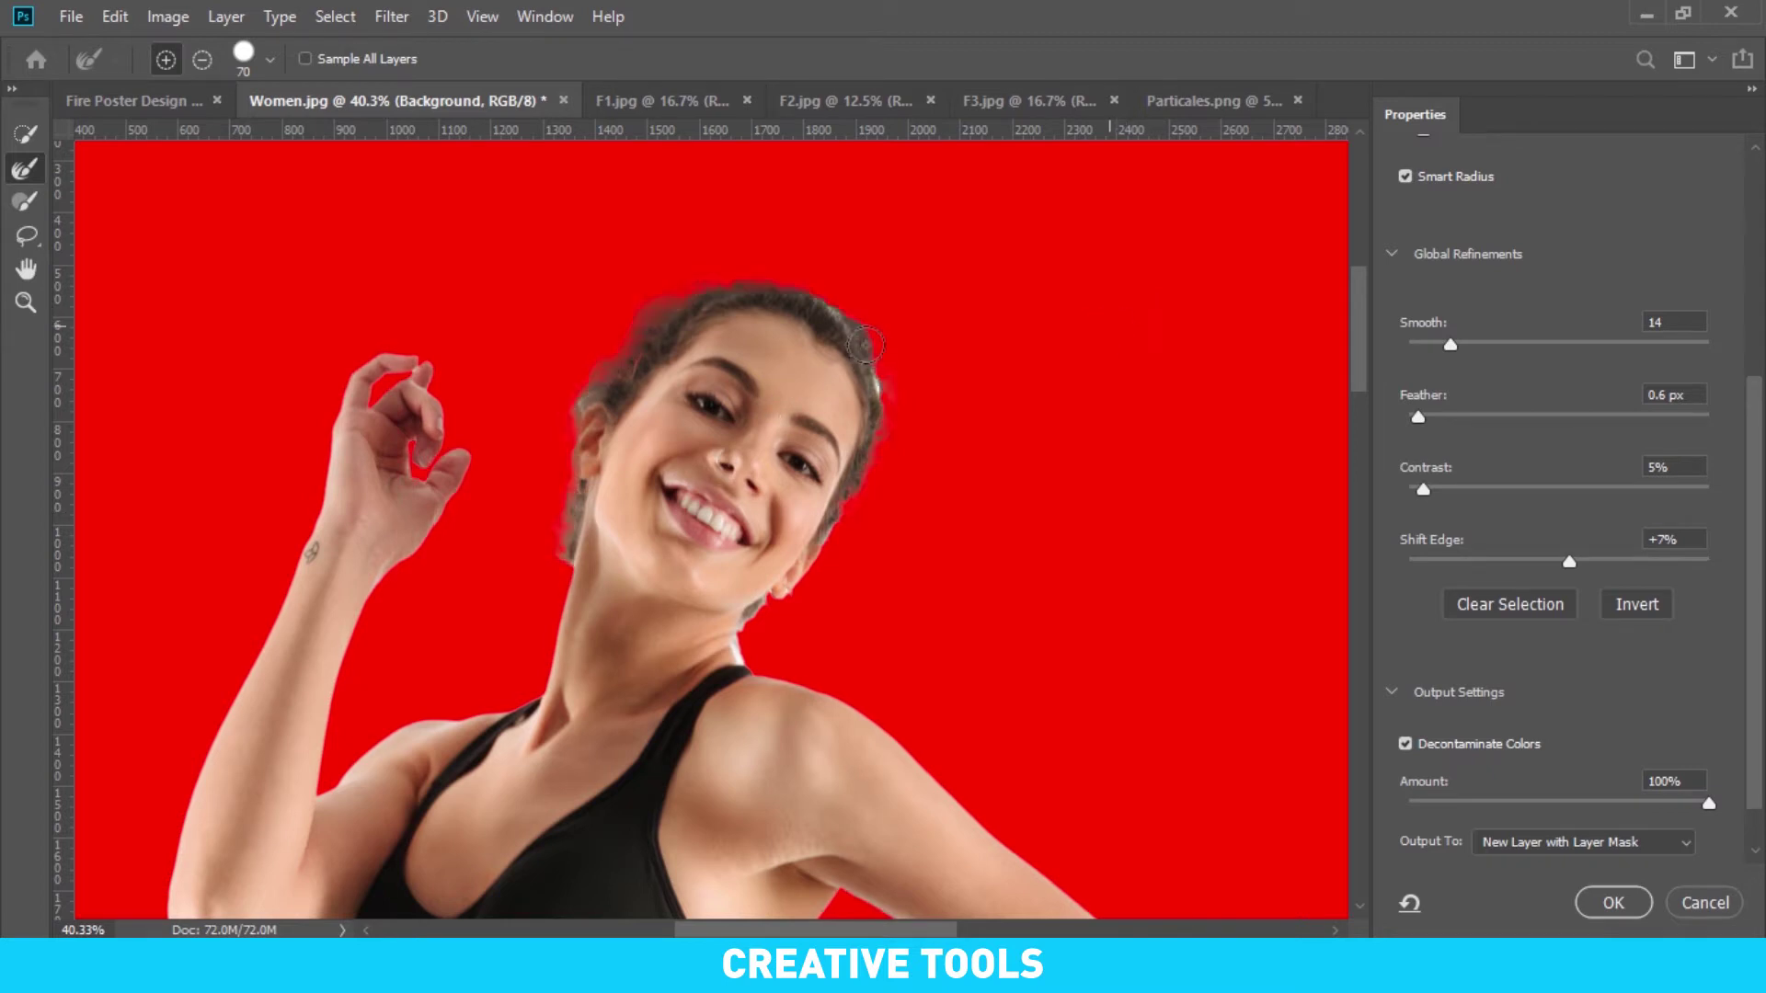
pyautogui.press('[')
pyautogui.press('[')
pyautogui.press('[')
pyautogui.moveTo(1358, 325)
pyautogui.mouseDown()
pyautogui.moveTo(1410, 701)
pyautogui.moveTo(1389, 353)
pyautogui.mouseUp()
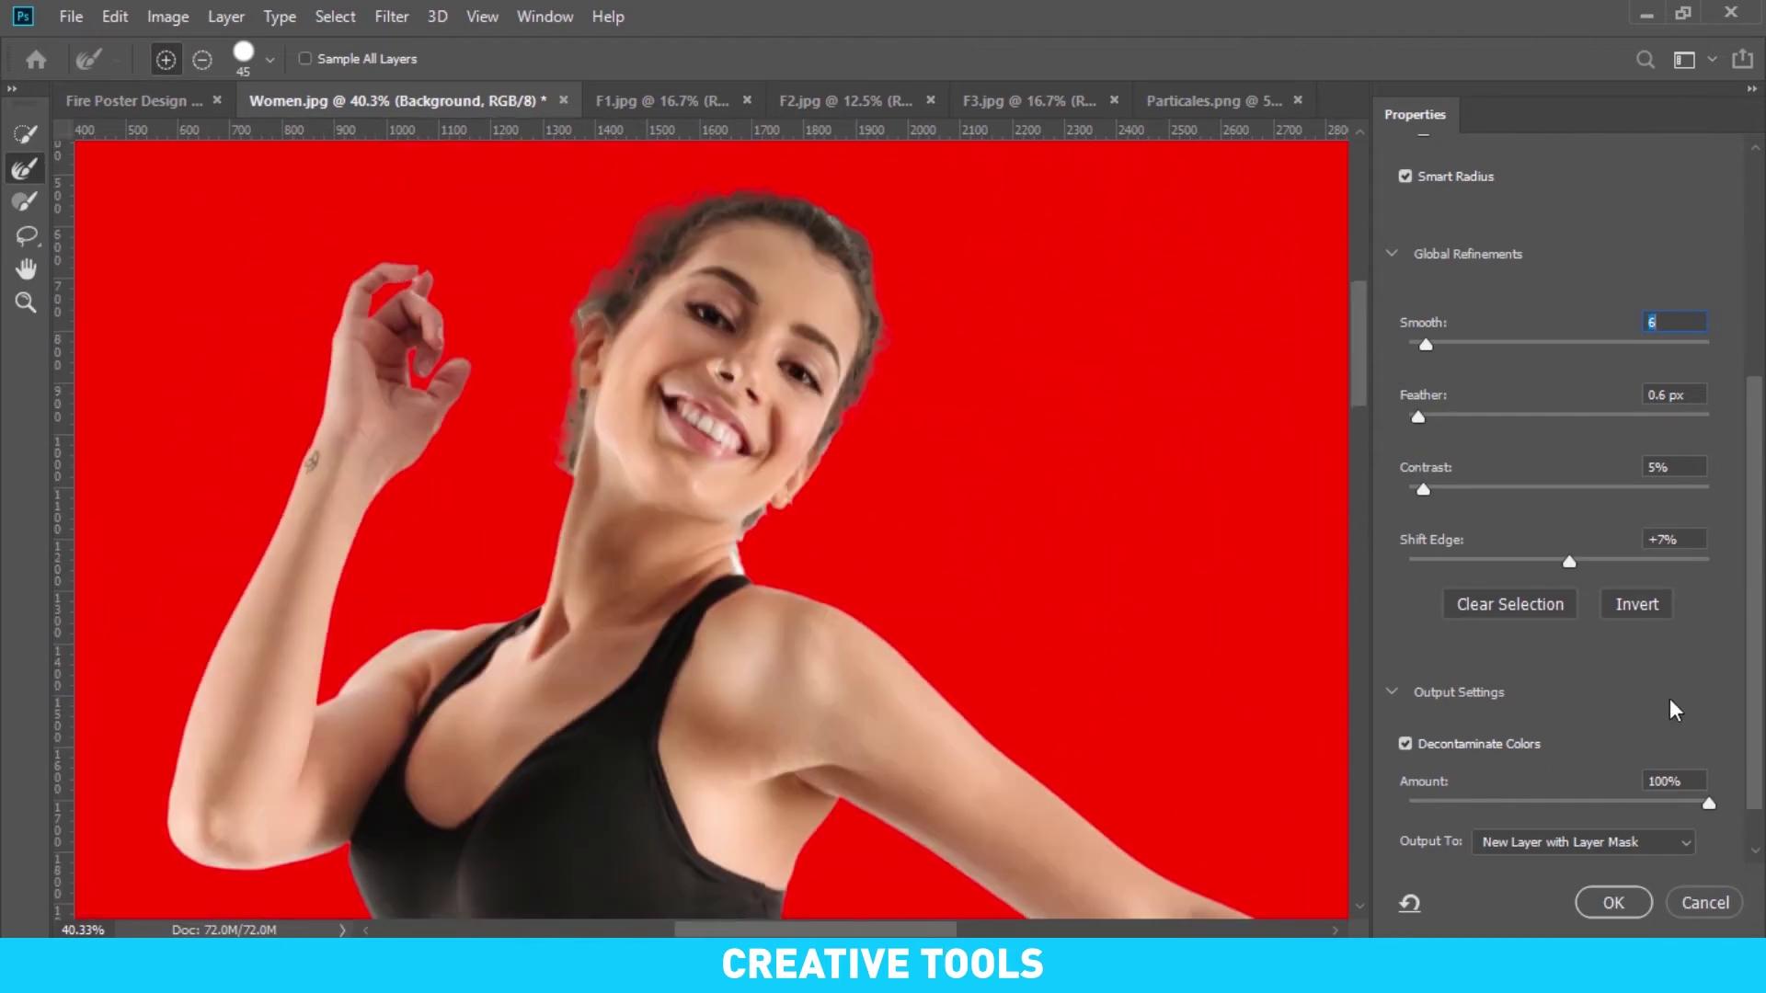
pyautogui.click(1616, 899)
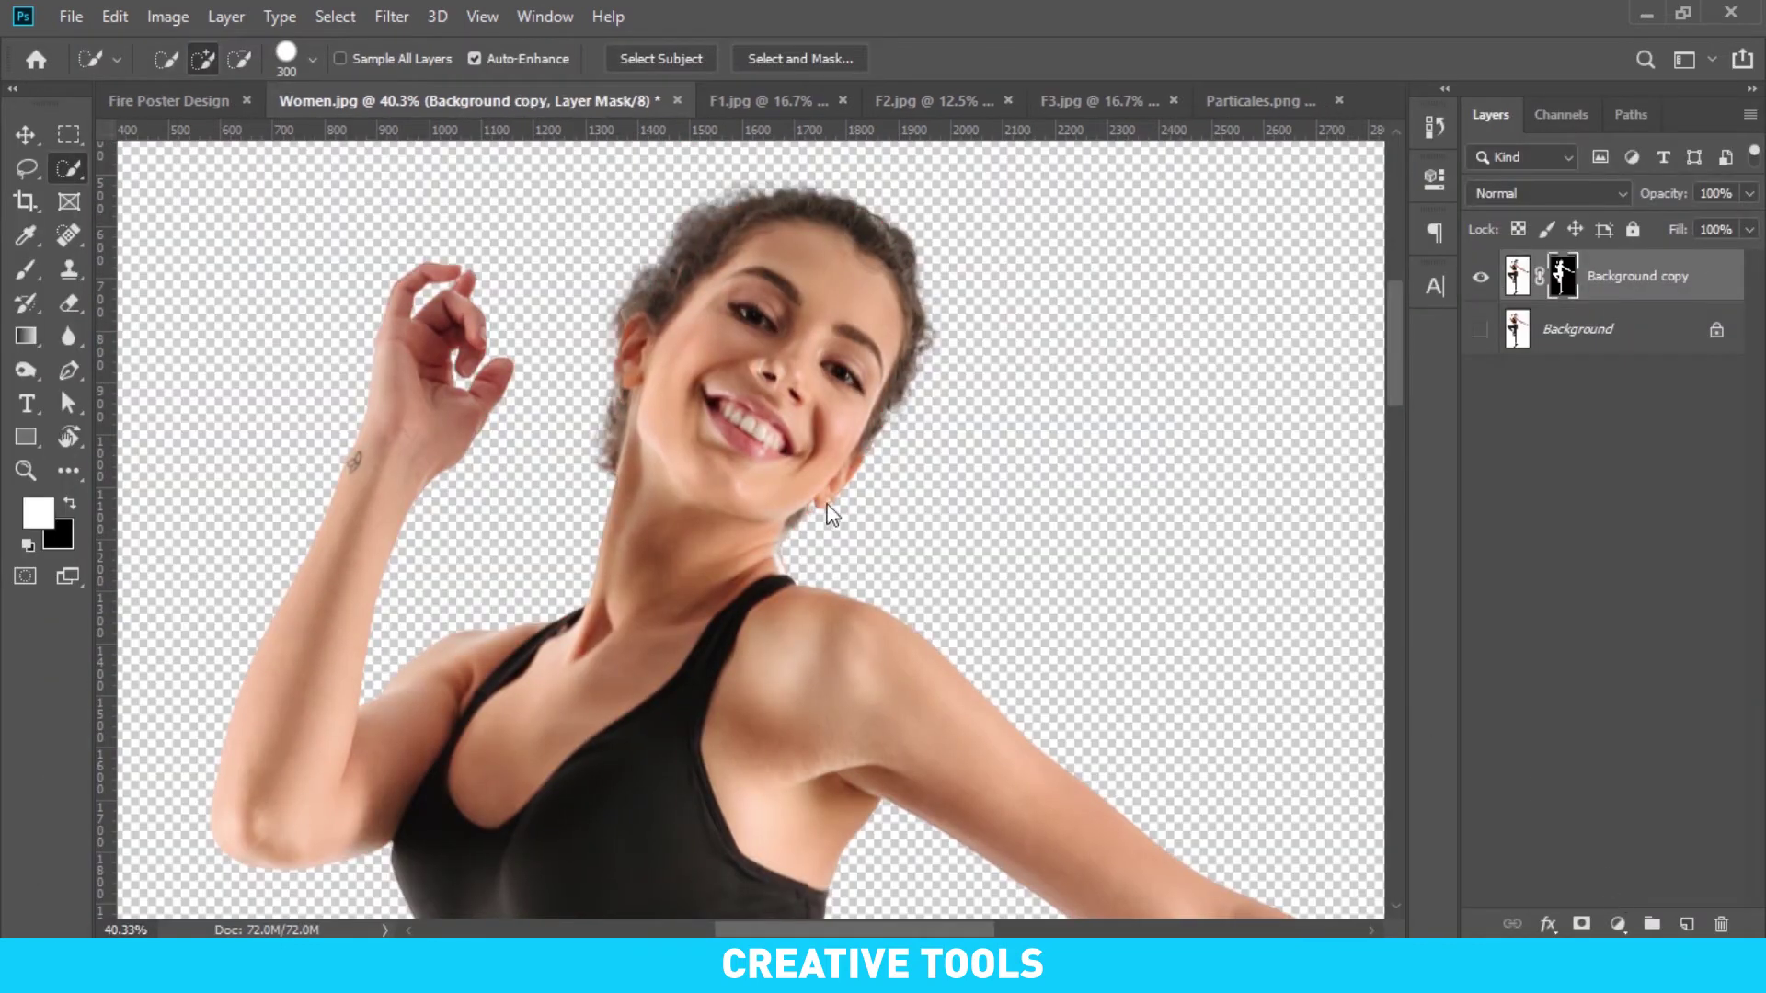
# Move the woman into the poster as a smart object layer named Girl
pyautogui.hotkey('ctrl', '0')
pyautogui.press('v')
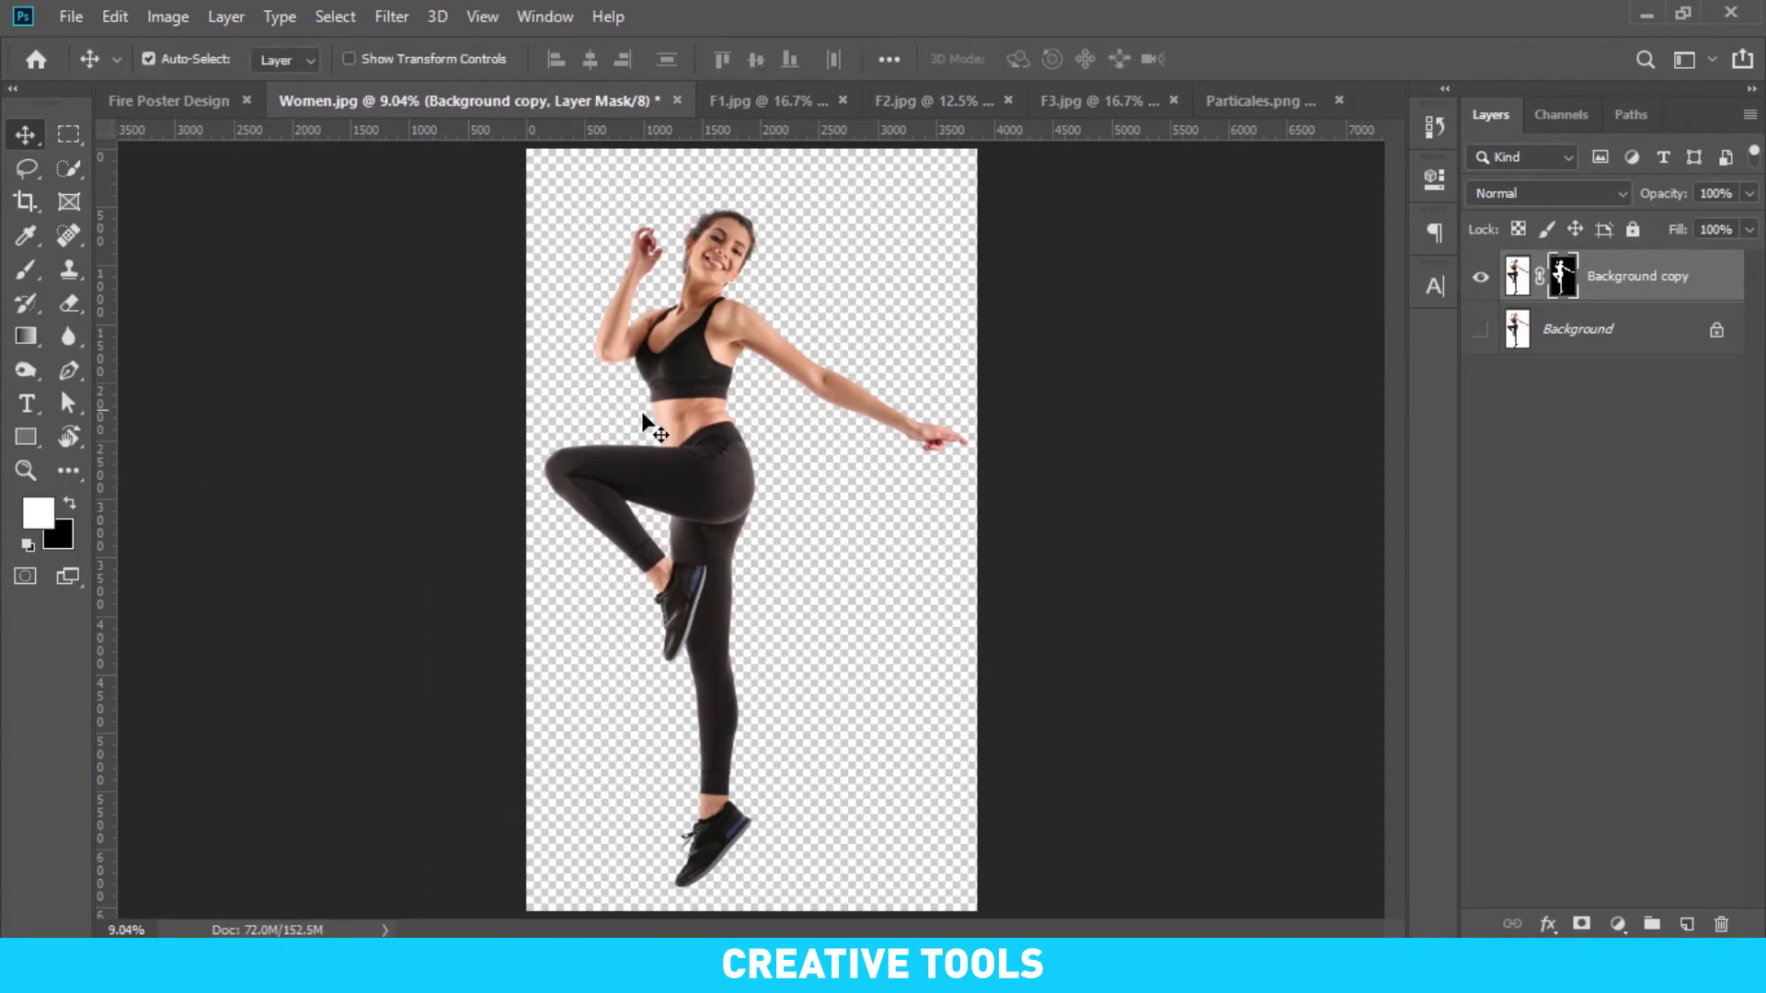
pyautogui.moveTo(722, 452)
pyautogui.mouseDown()
pyautogui.moveTo(213, 104)
pyautogui.moveTo(713, 346)
pyautogui.moveTo(794, 414)
pyautogui.mouseUp()
pyautogui.rightClick(1647, 293)
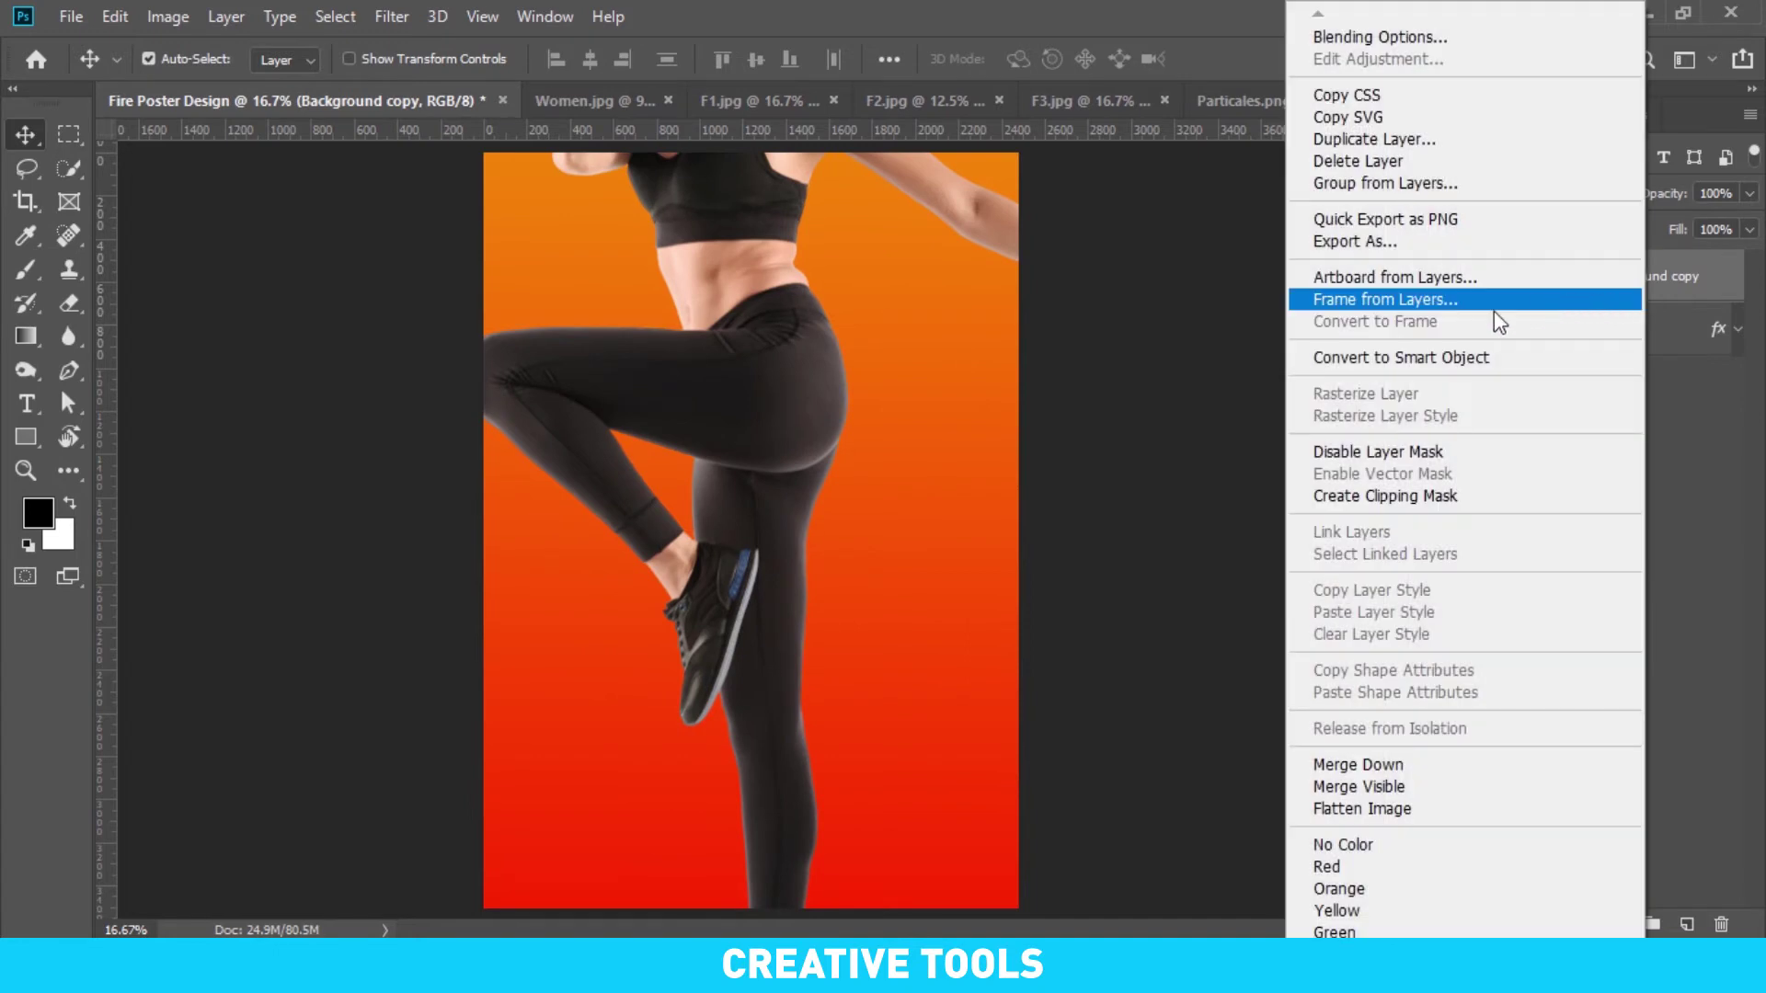
pyautogui.click(1421, 367)
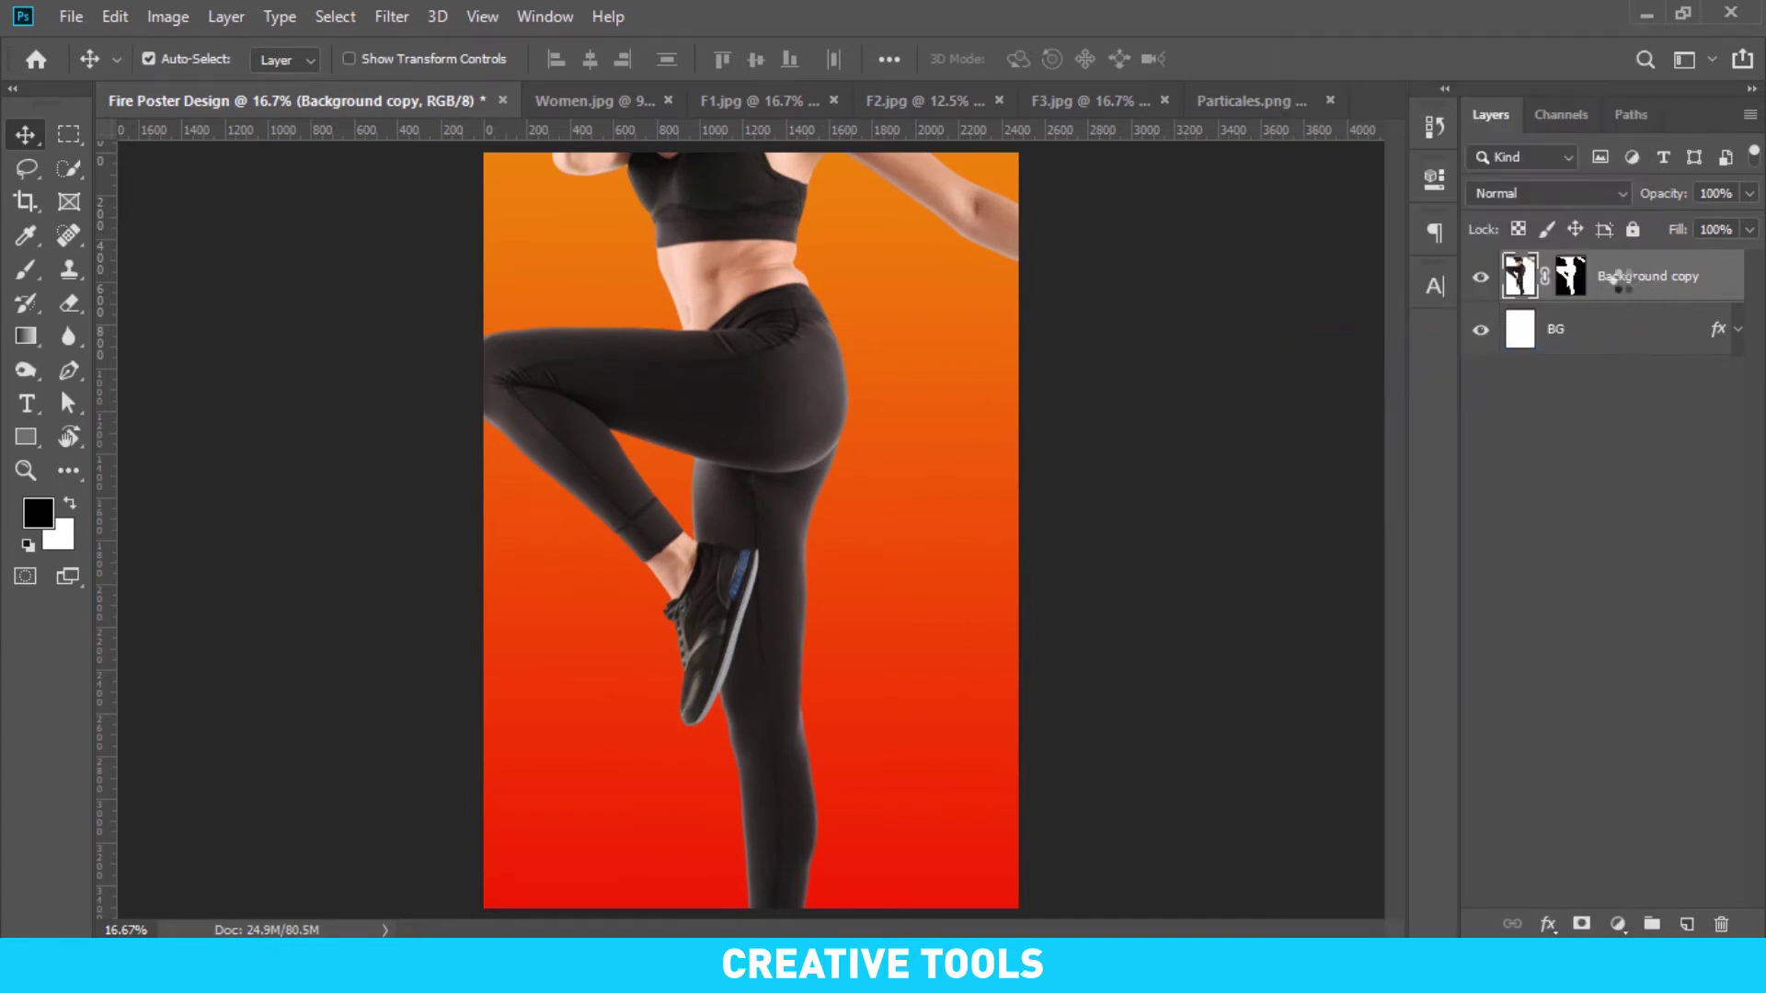
pyautogui.doubleClick(1609, 278)
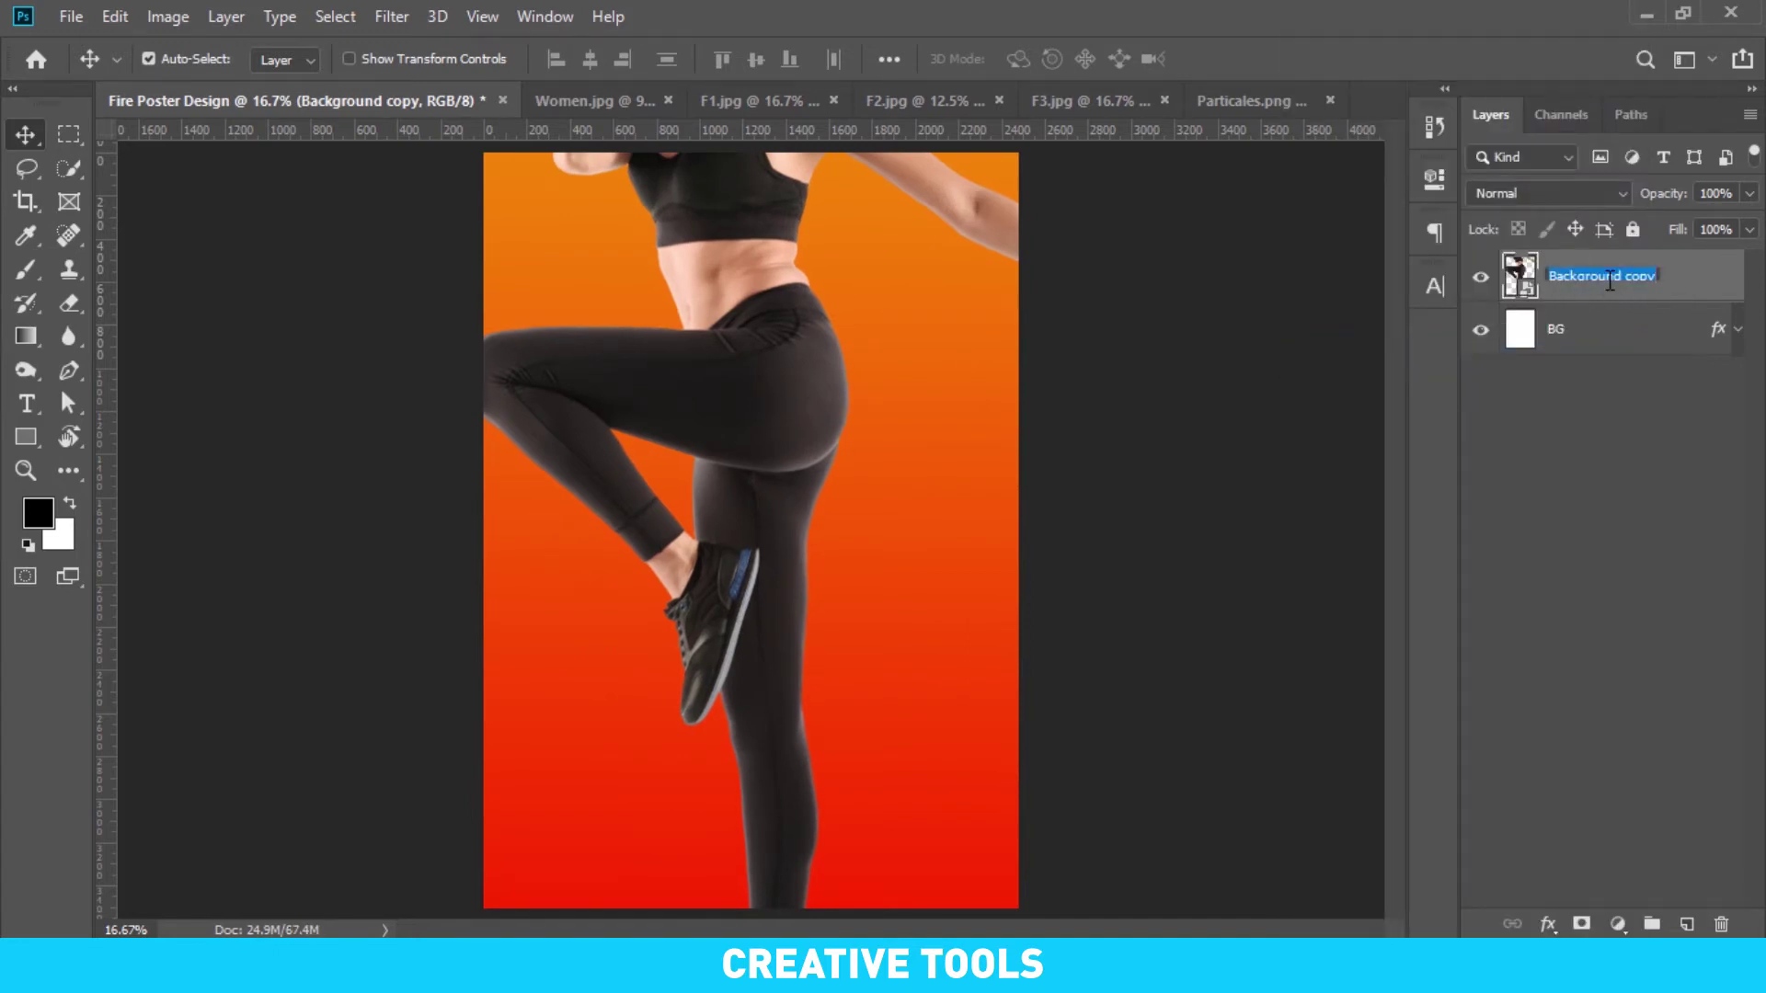
pyautogui.write('Girl')
pyautogui.press('Return')
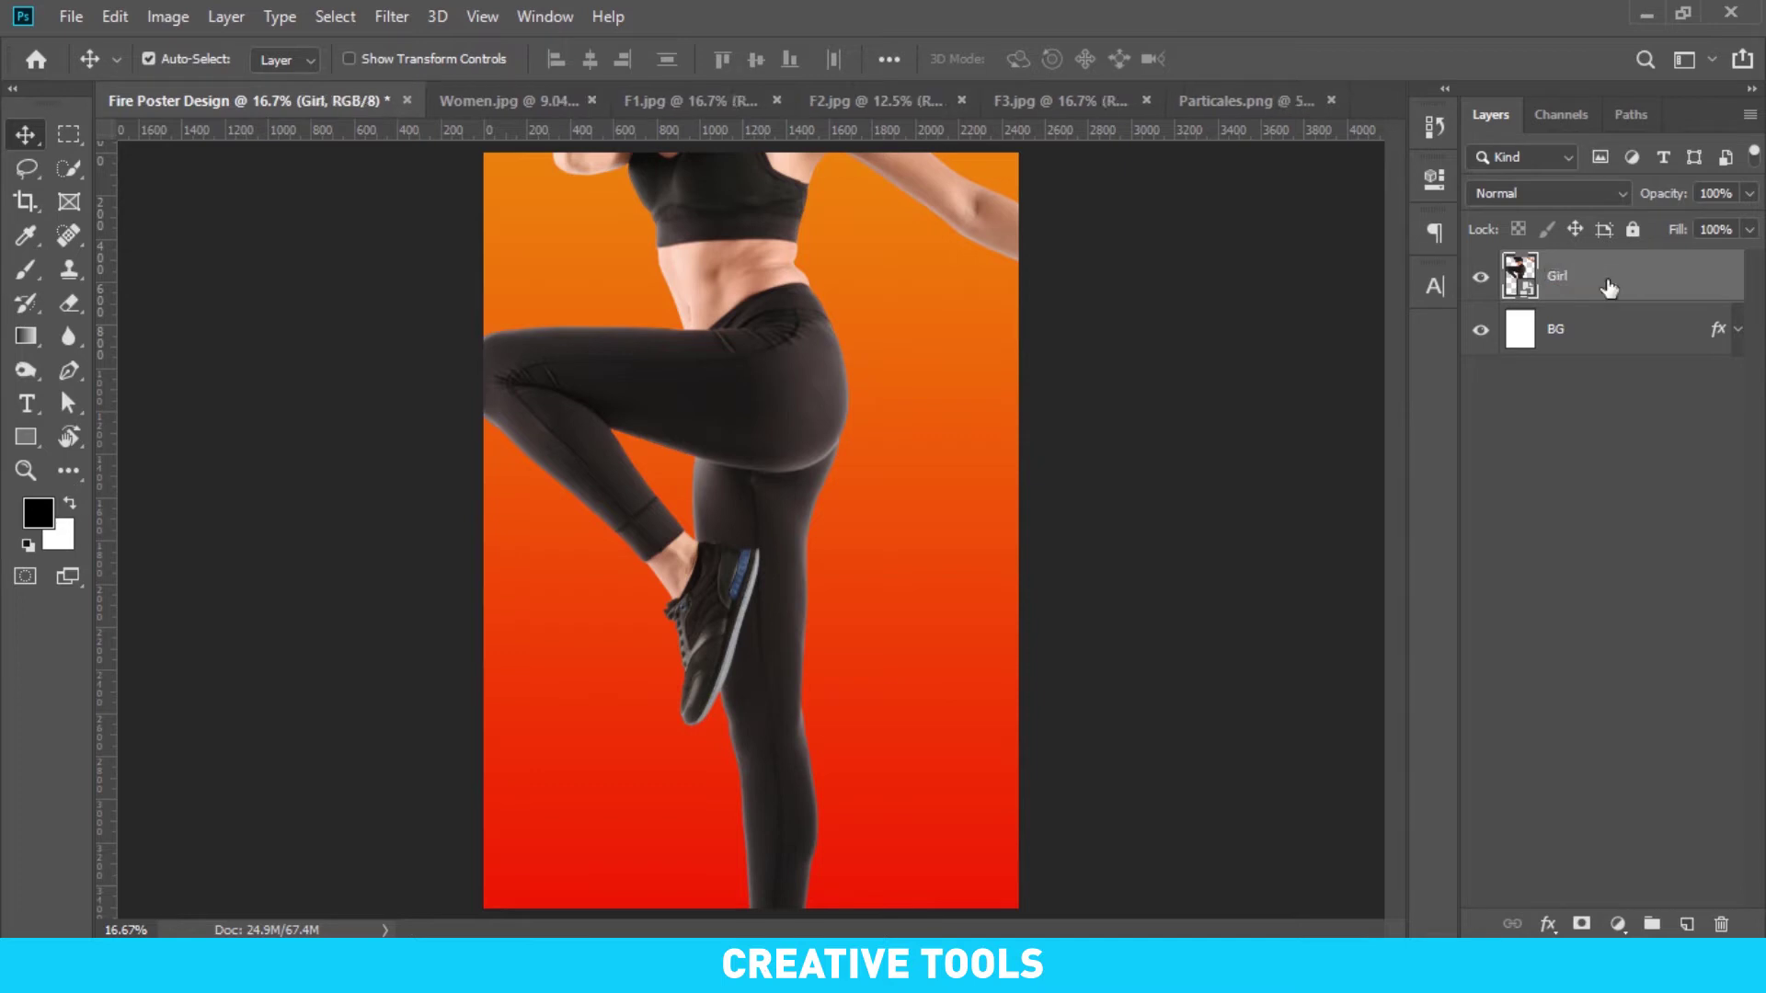
# Scale the Girl layer down and position it centred on the poster
pyautogui.hotkey('ctrl', 't')
pyautogui.hotkey('ctrl', '0')
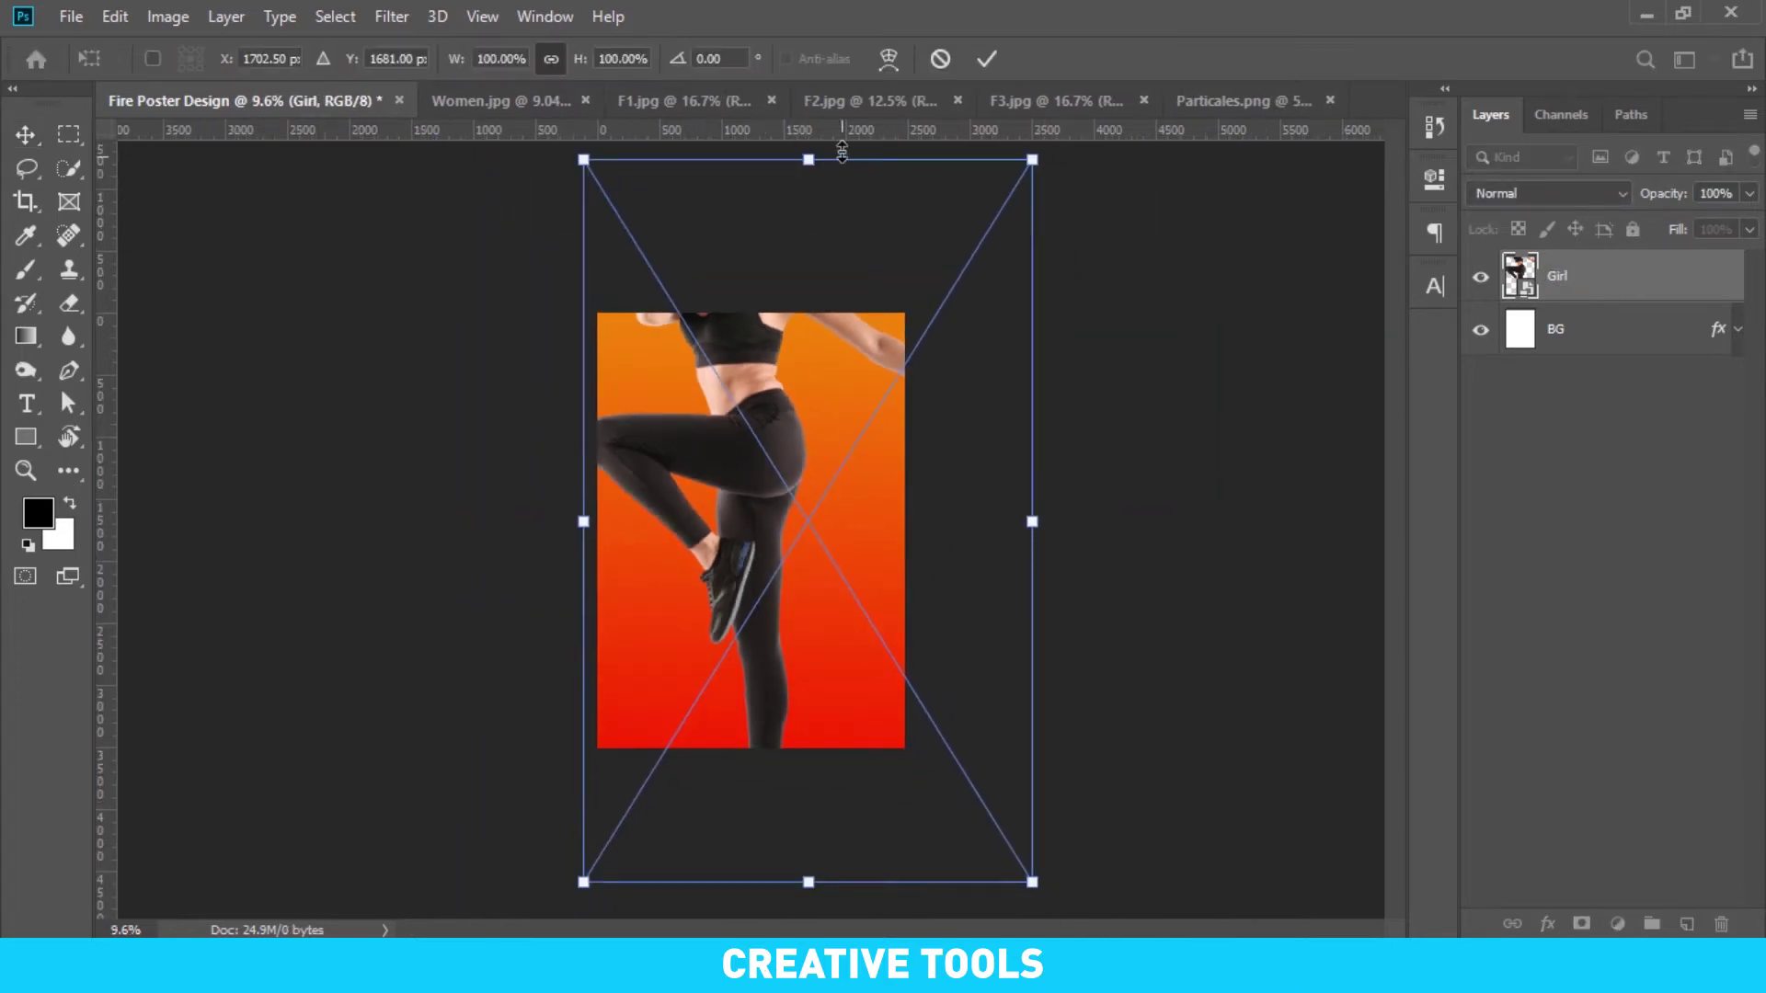
pyautogui.moveTo(1034, 161); pyautogui.dragTo(919, 426)
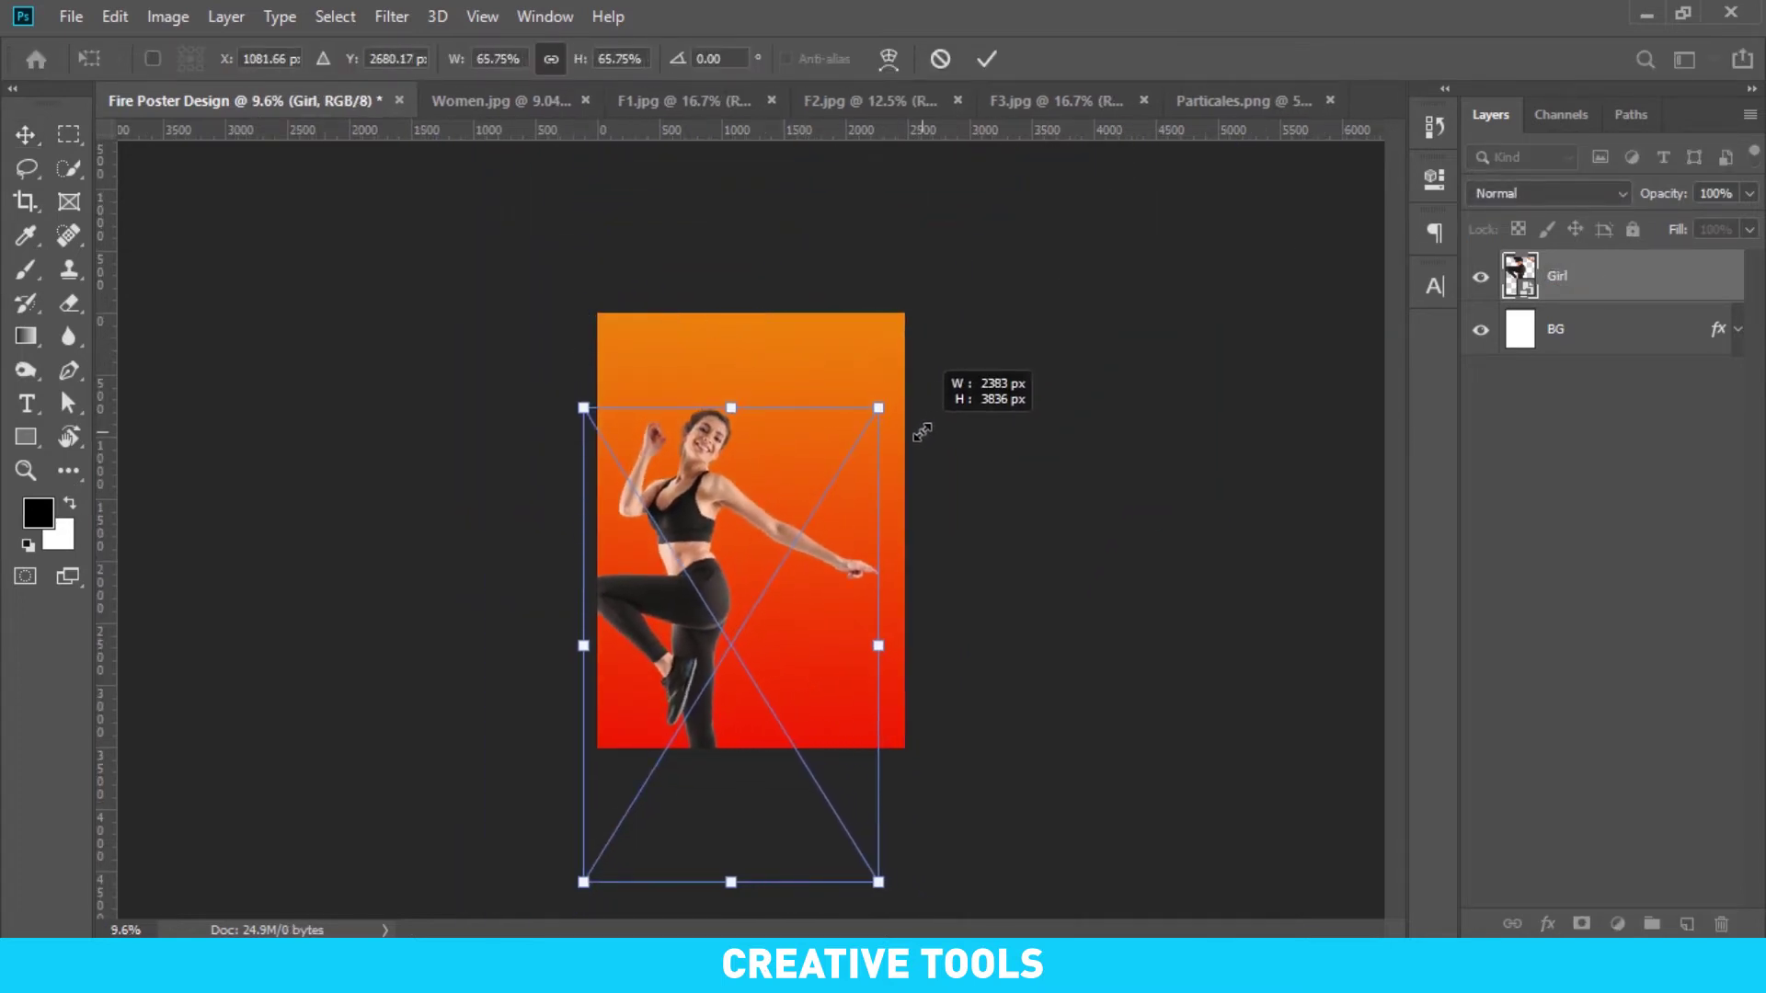
pyautogui.moveTo(878, 883); pyautogui.dragTo(822, 776)
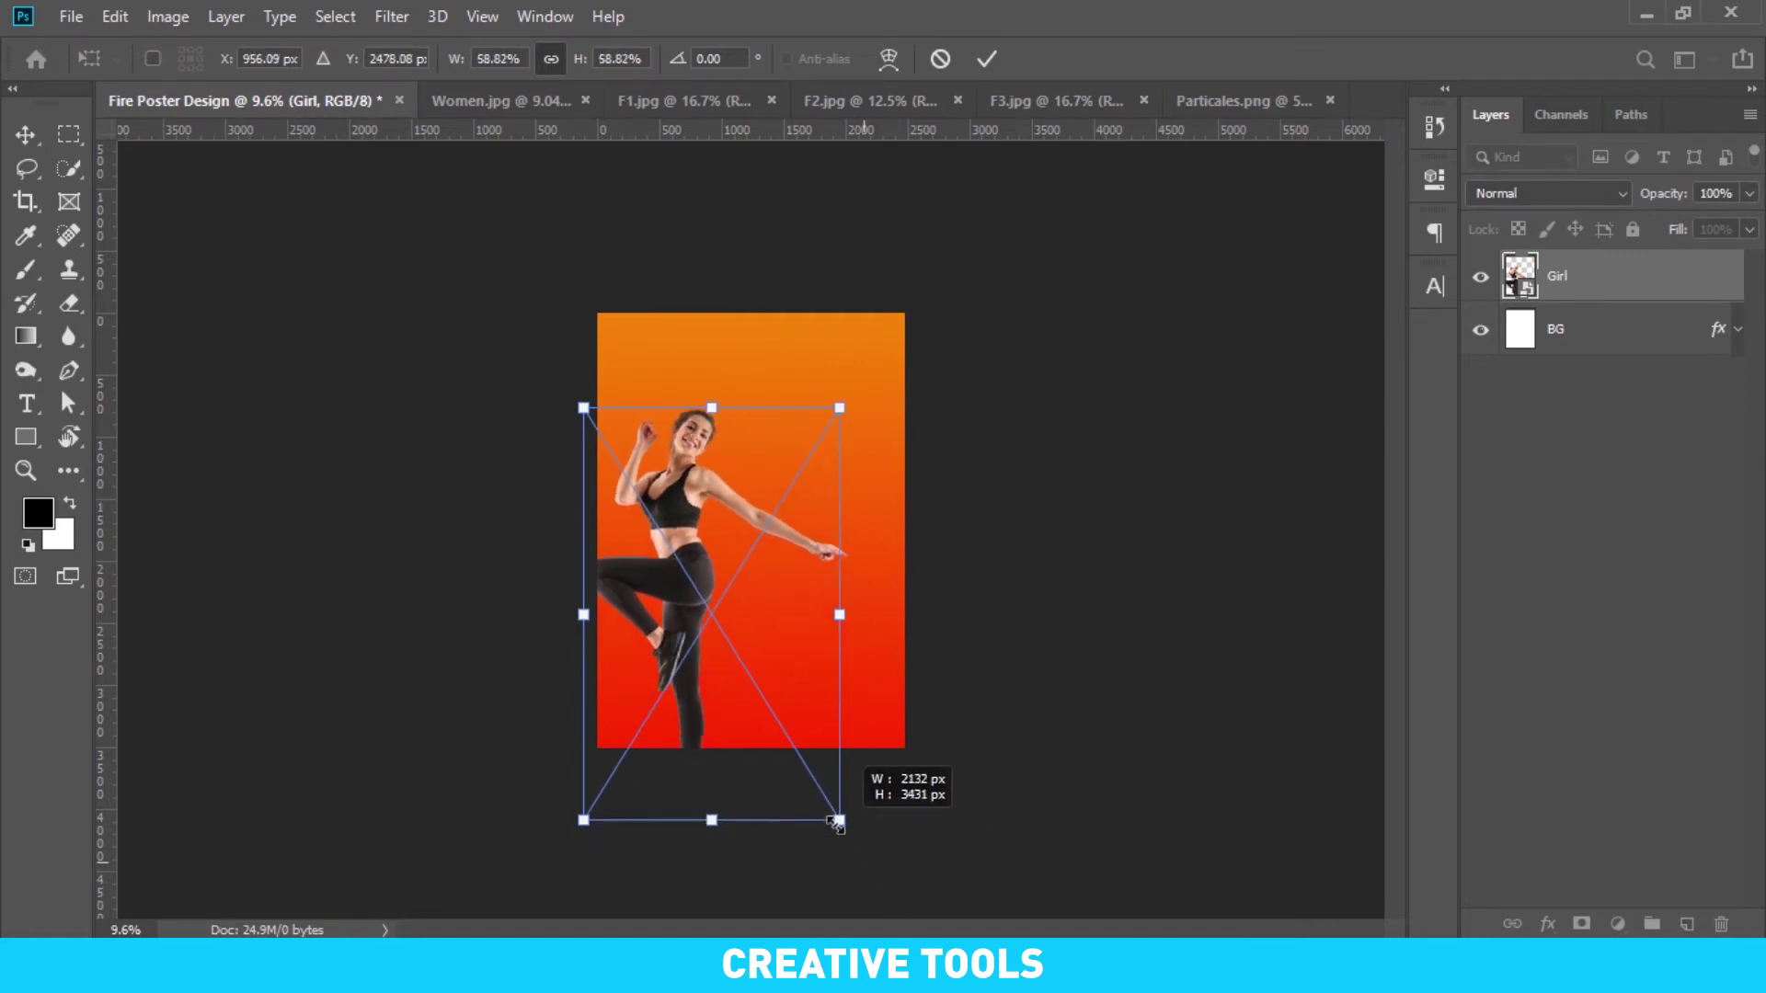
pyautogui.moveTo(732, 625); pyautogui.dragTo(784, 561)
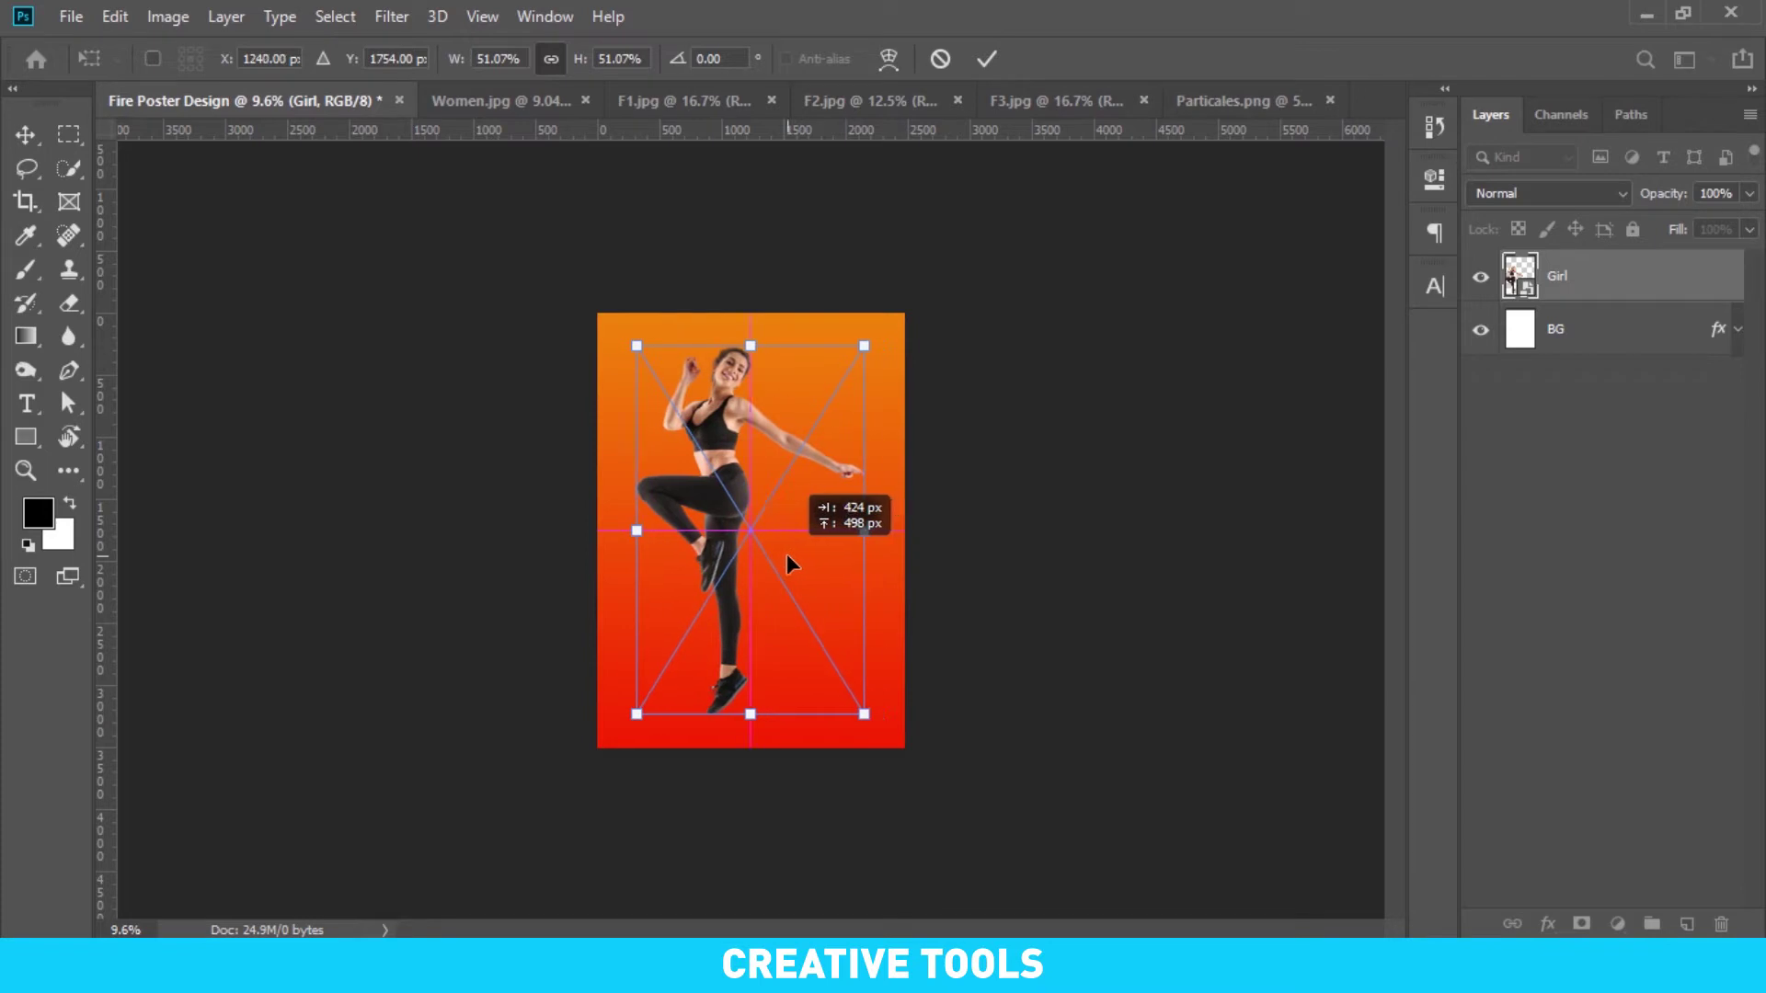
pyautogui.press('Return')
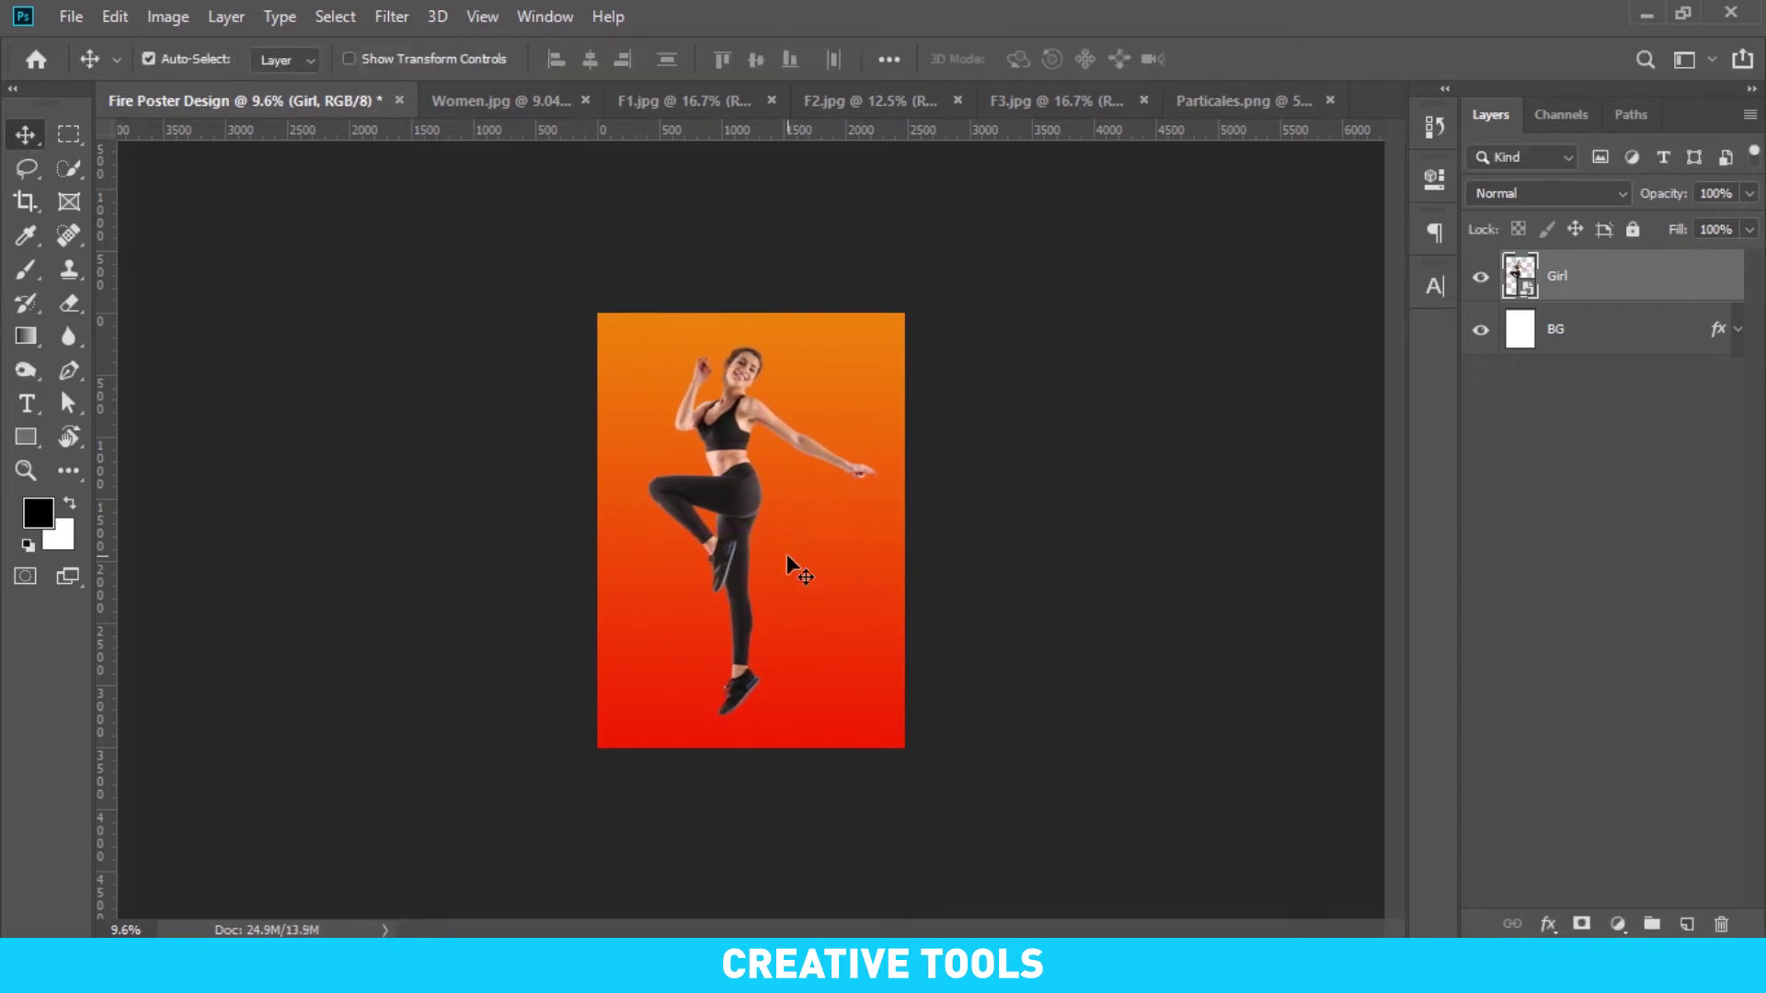
pyautogui.hotkey('ctrl', '0')
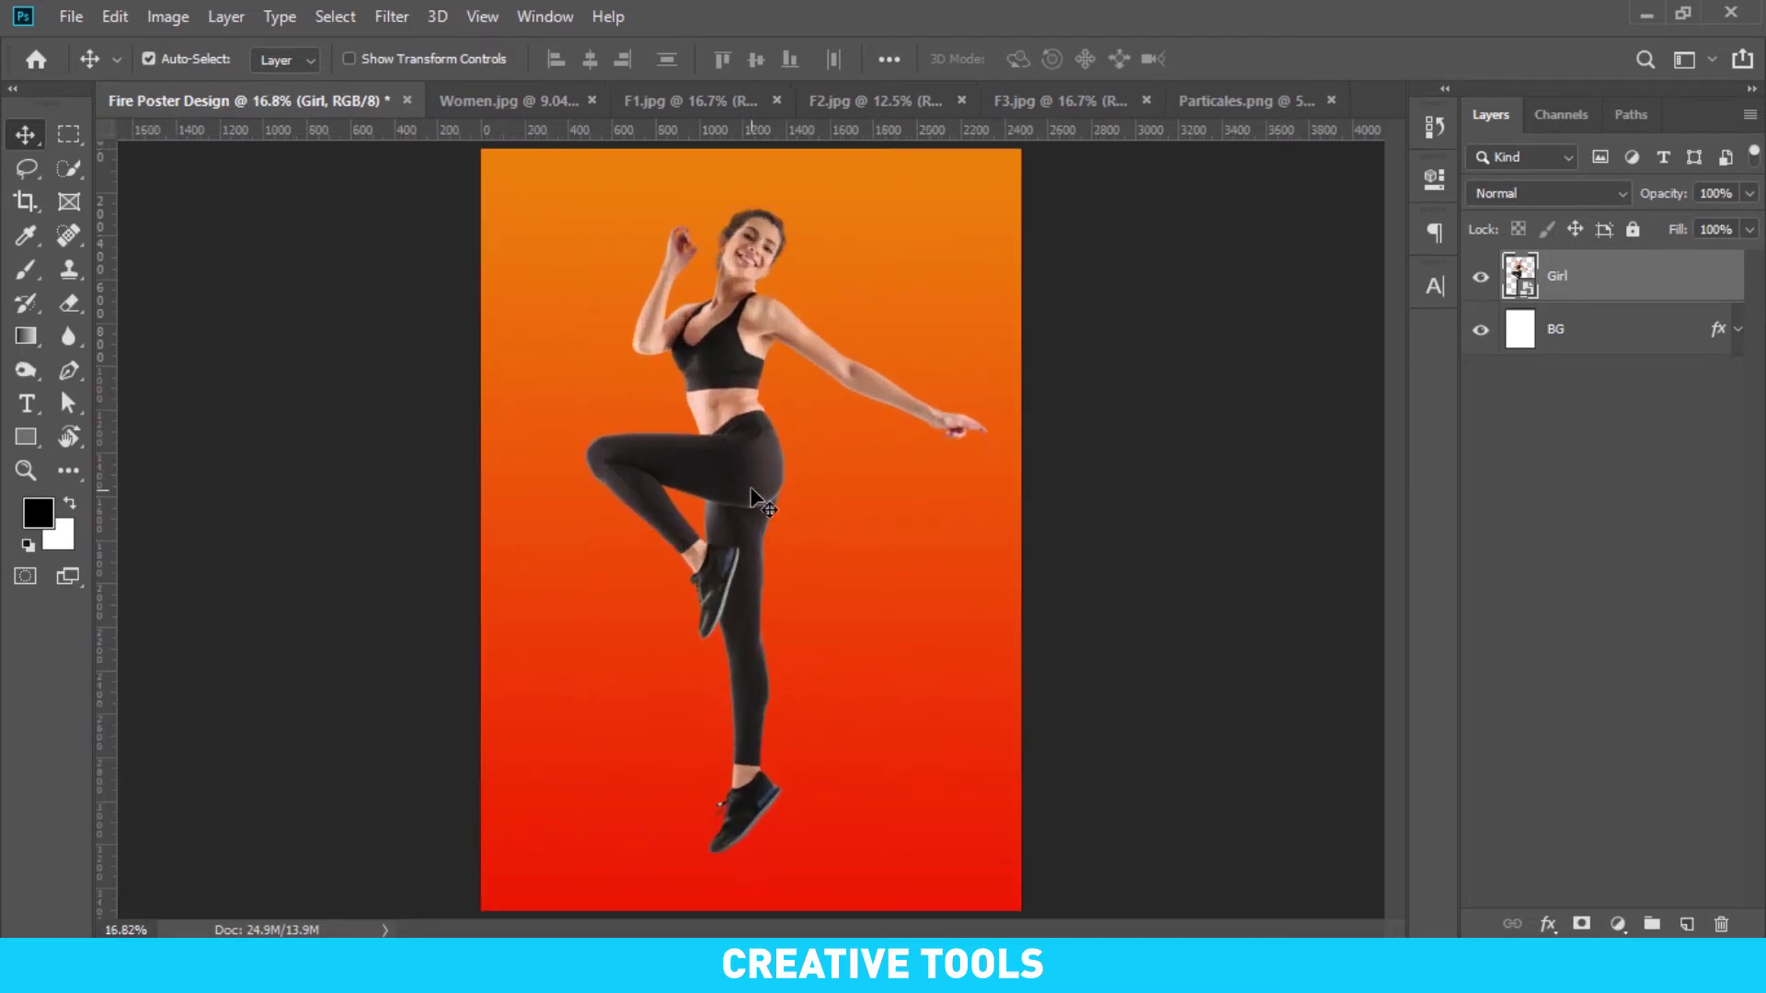
pyautogui.moveTo(750, 474); pyautogui.dragTo(751, 494)
pyautogui.scroll(-1, 754, 501)
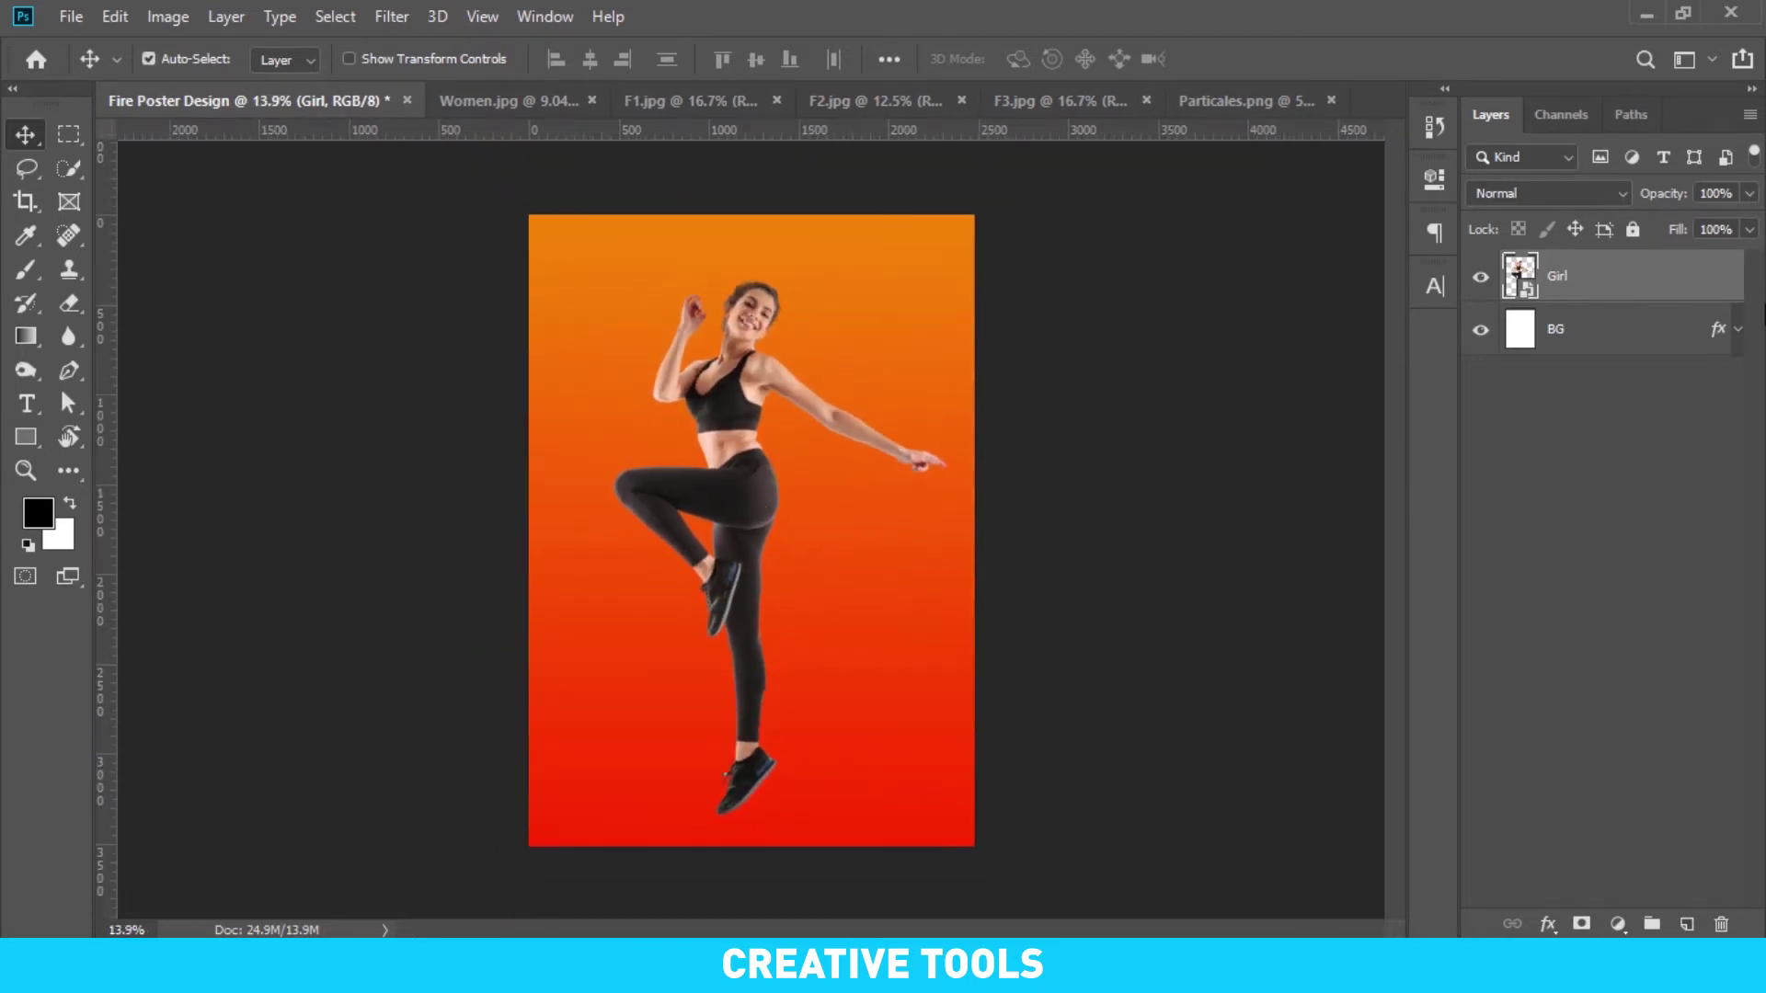
pyautogui.rightClick(1691, 281)
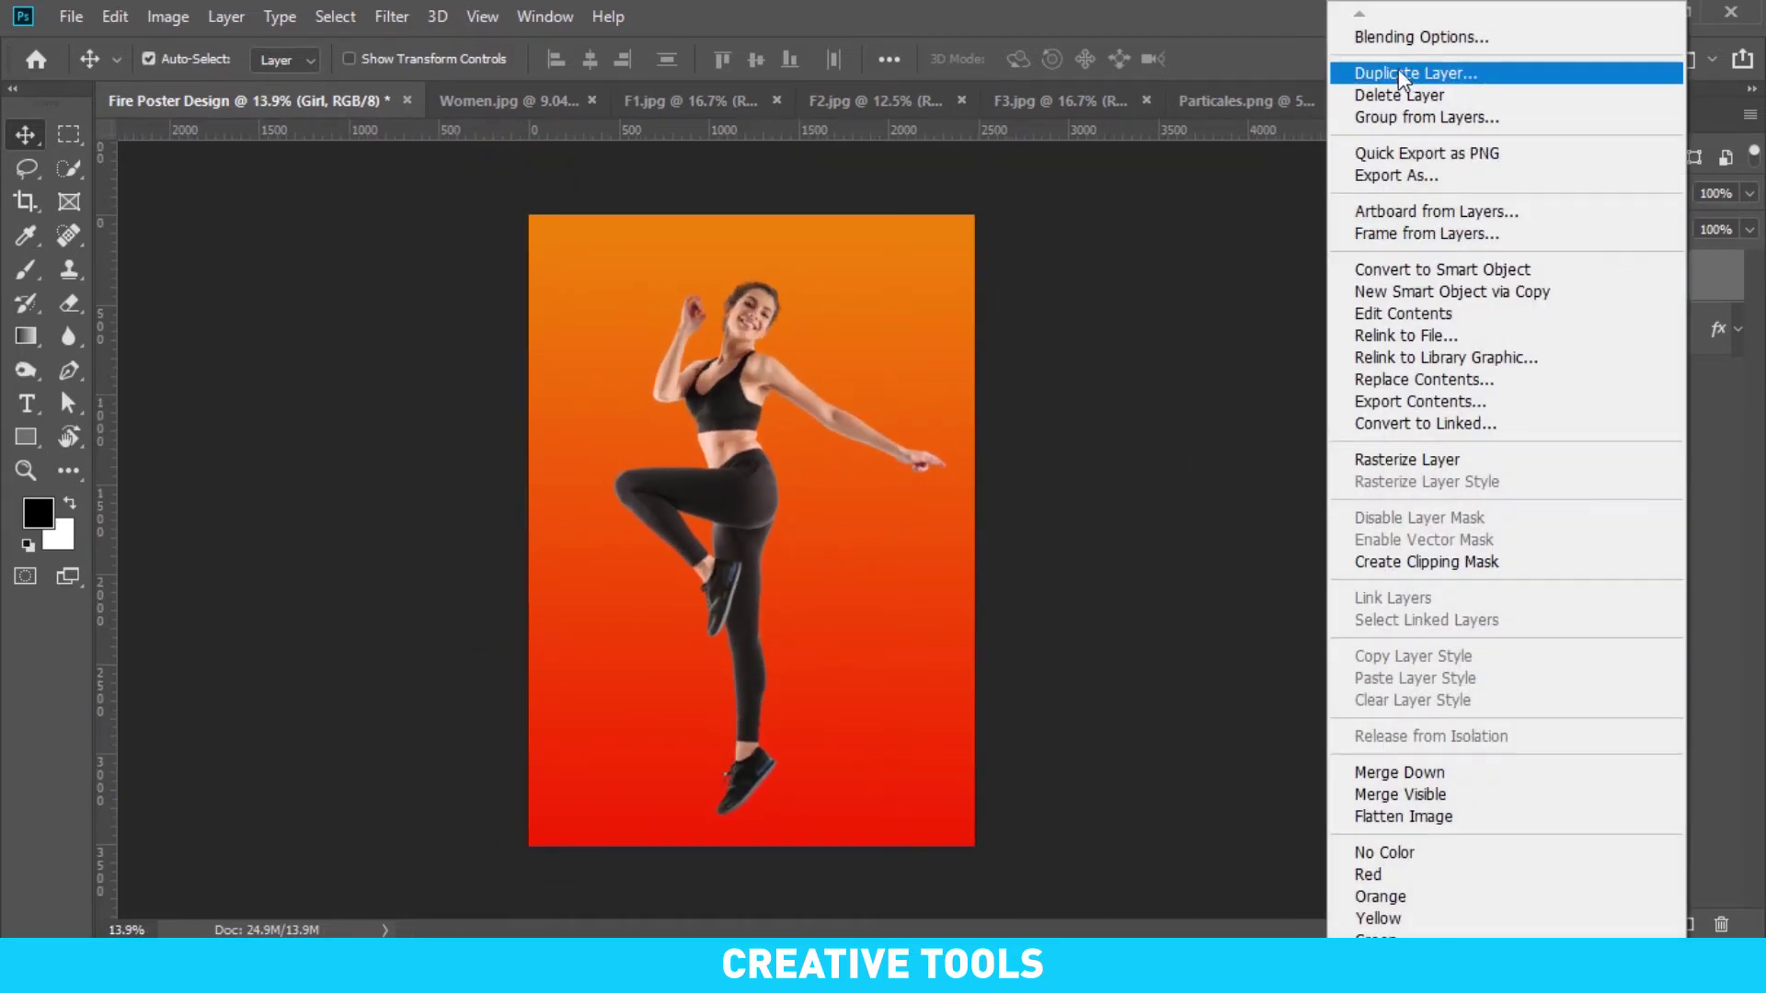
# Add a drop shadow to Girl using the poster's sampled red at 35% opacity
pyautogui.click(1423, 44)
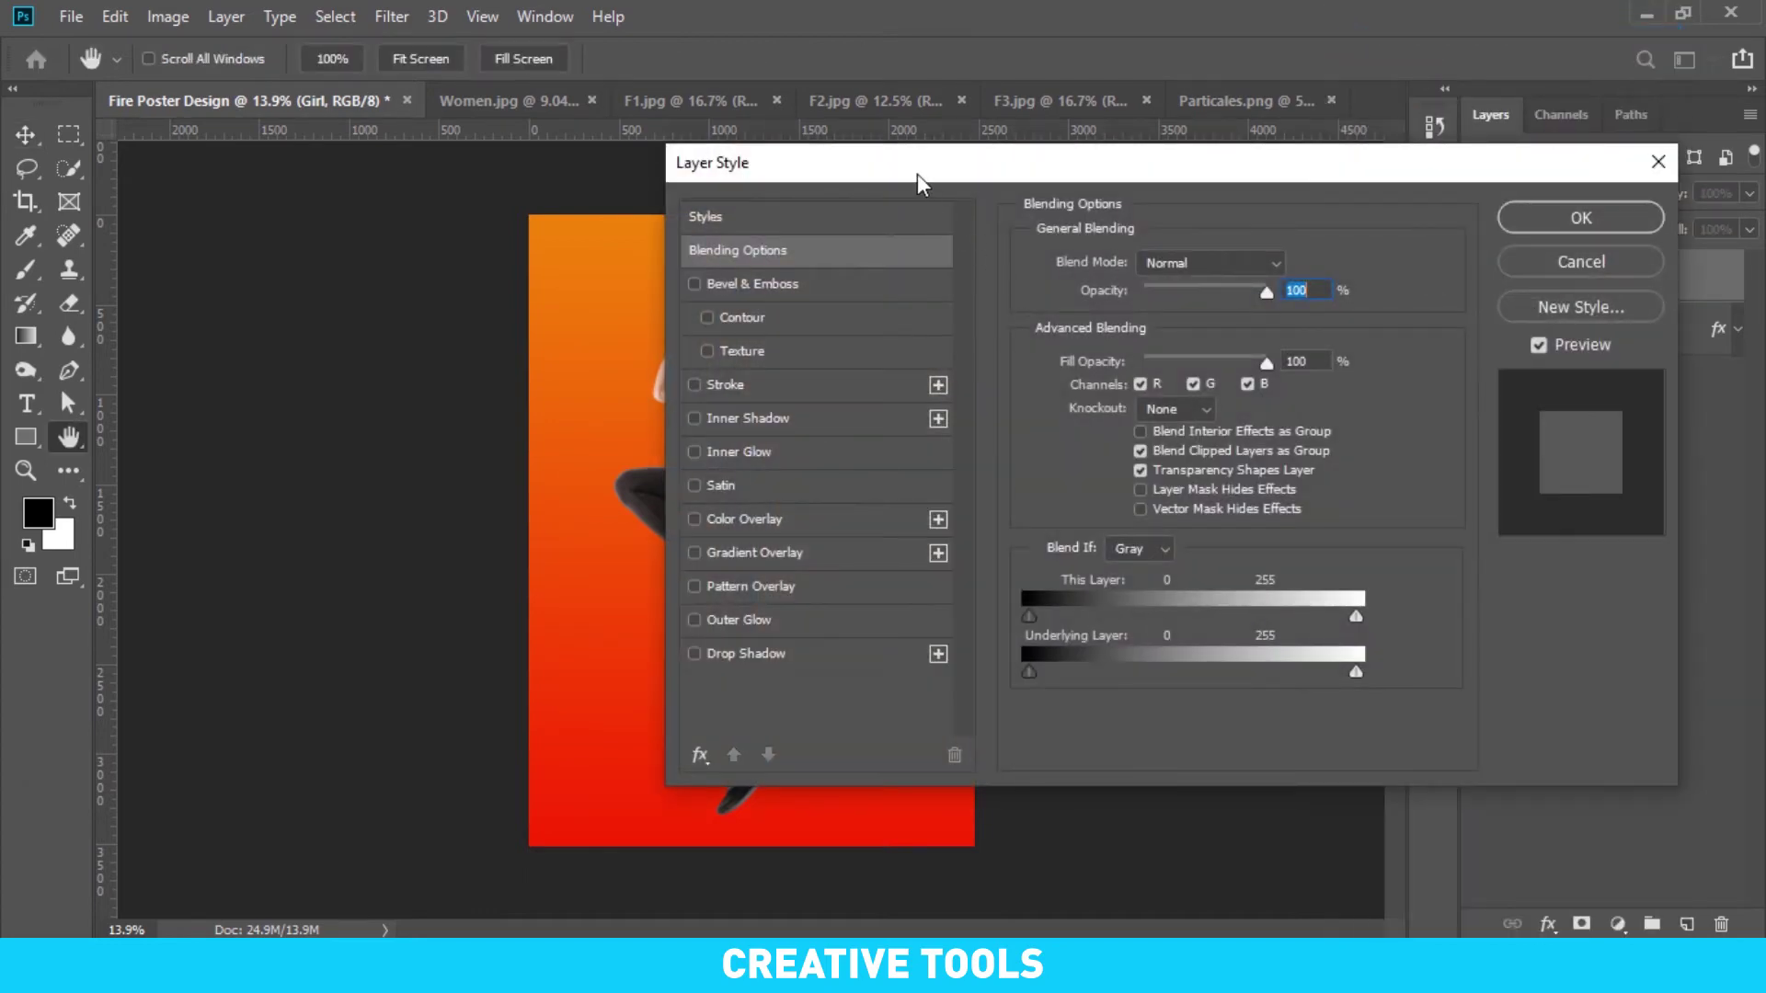
pyautogui.moveTo(918, 175); pyautogui.dragTo(1242, 215)
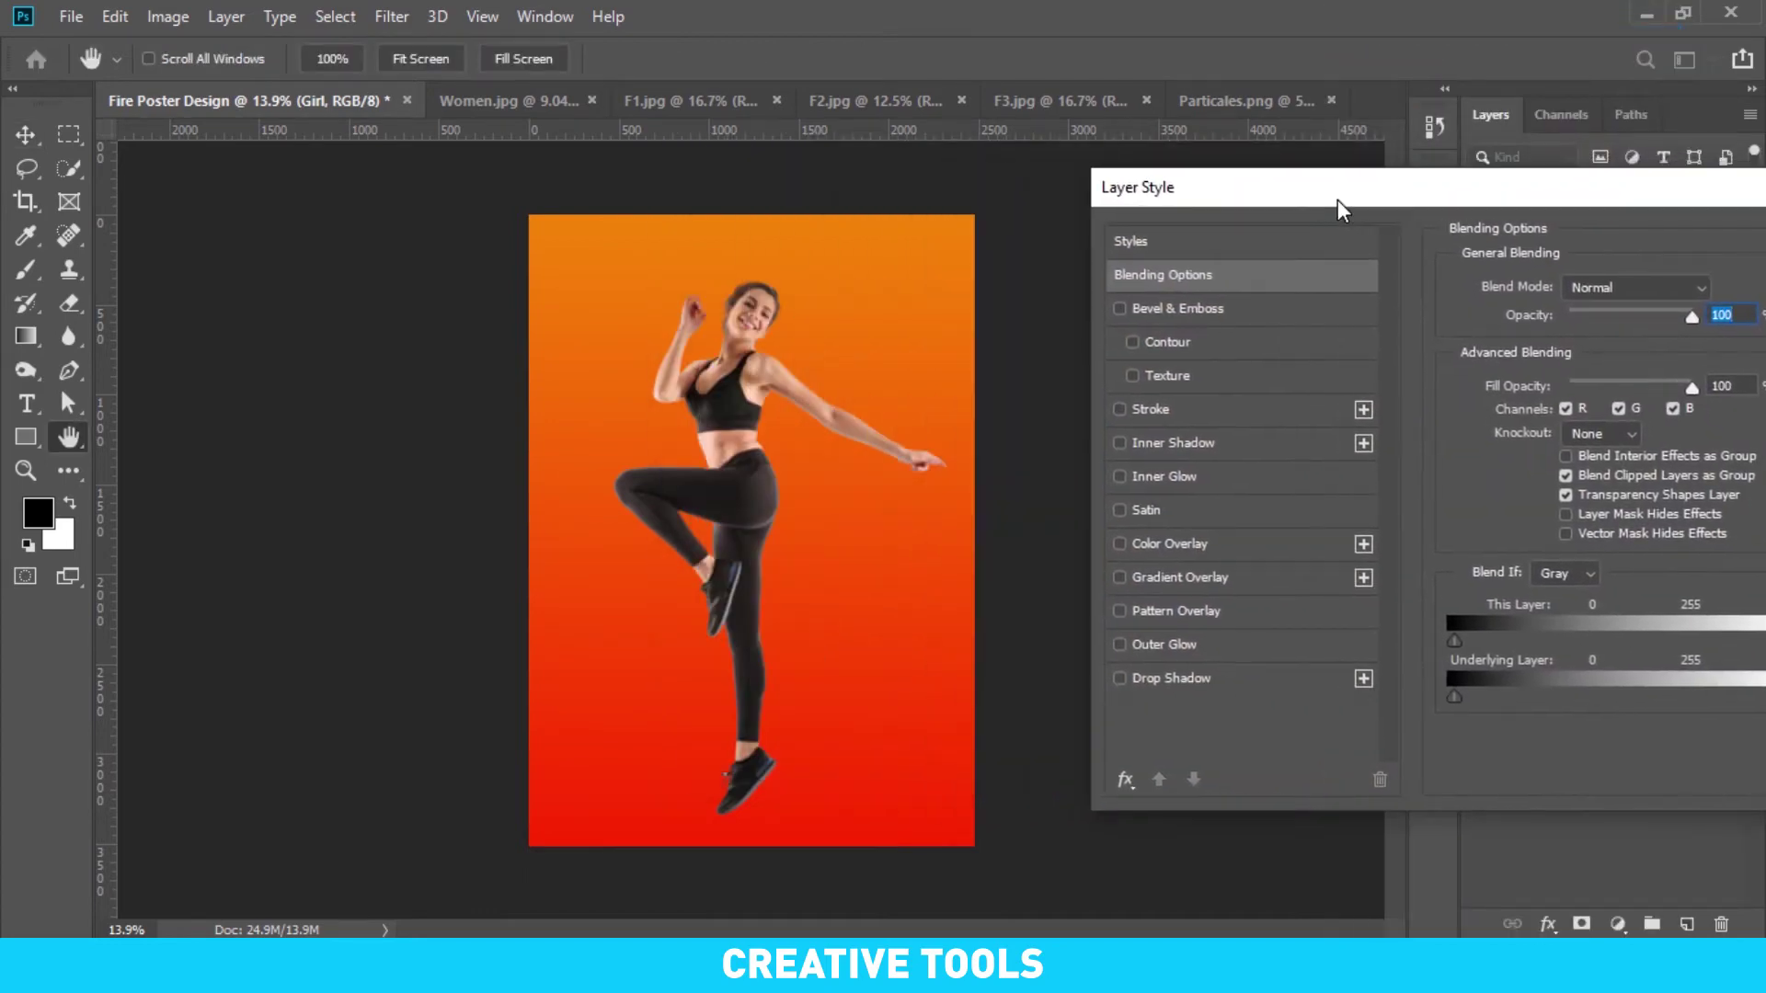
pyautogui.click(1157, 699)
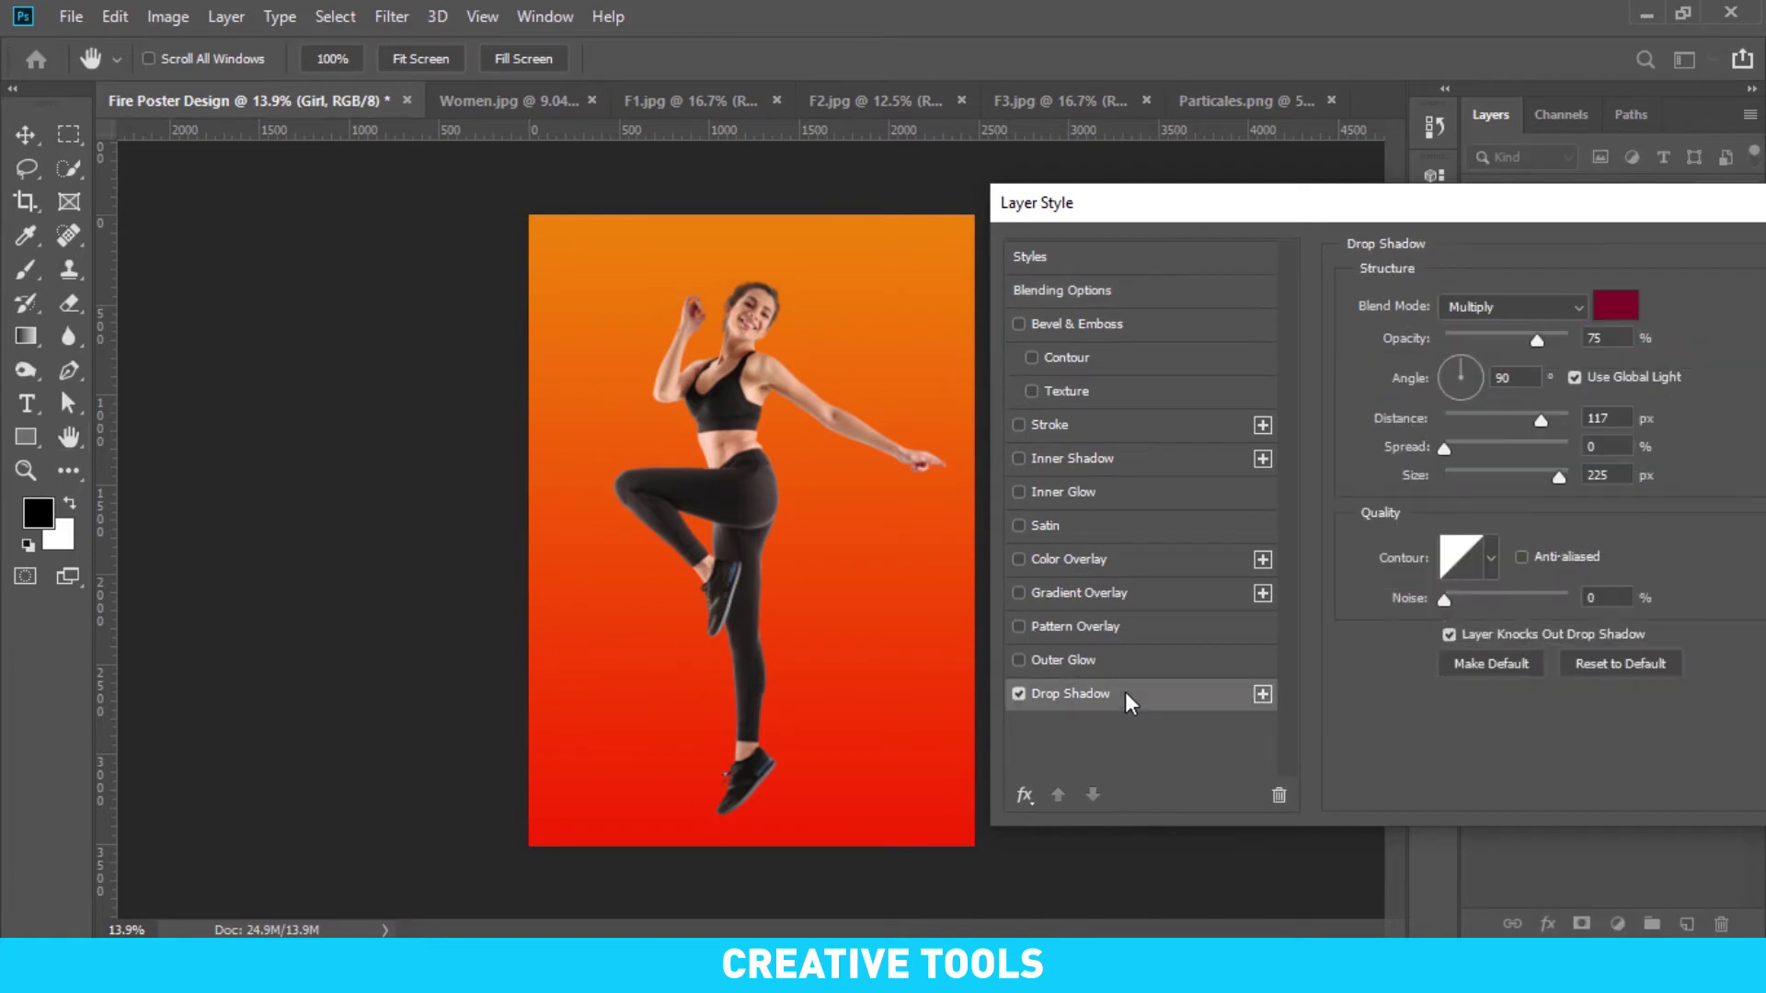
pyautogui.click(1616, 305)
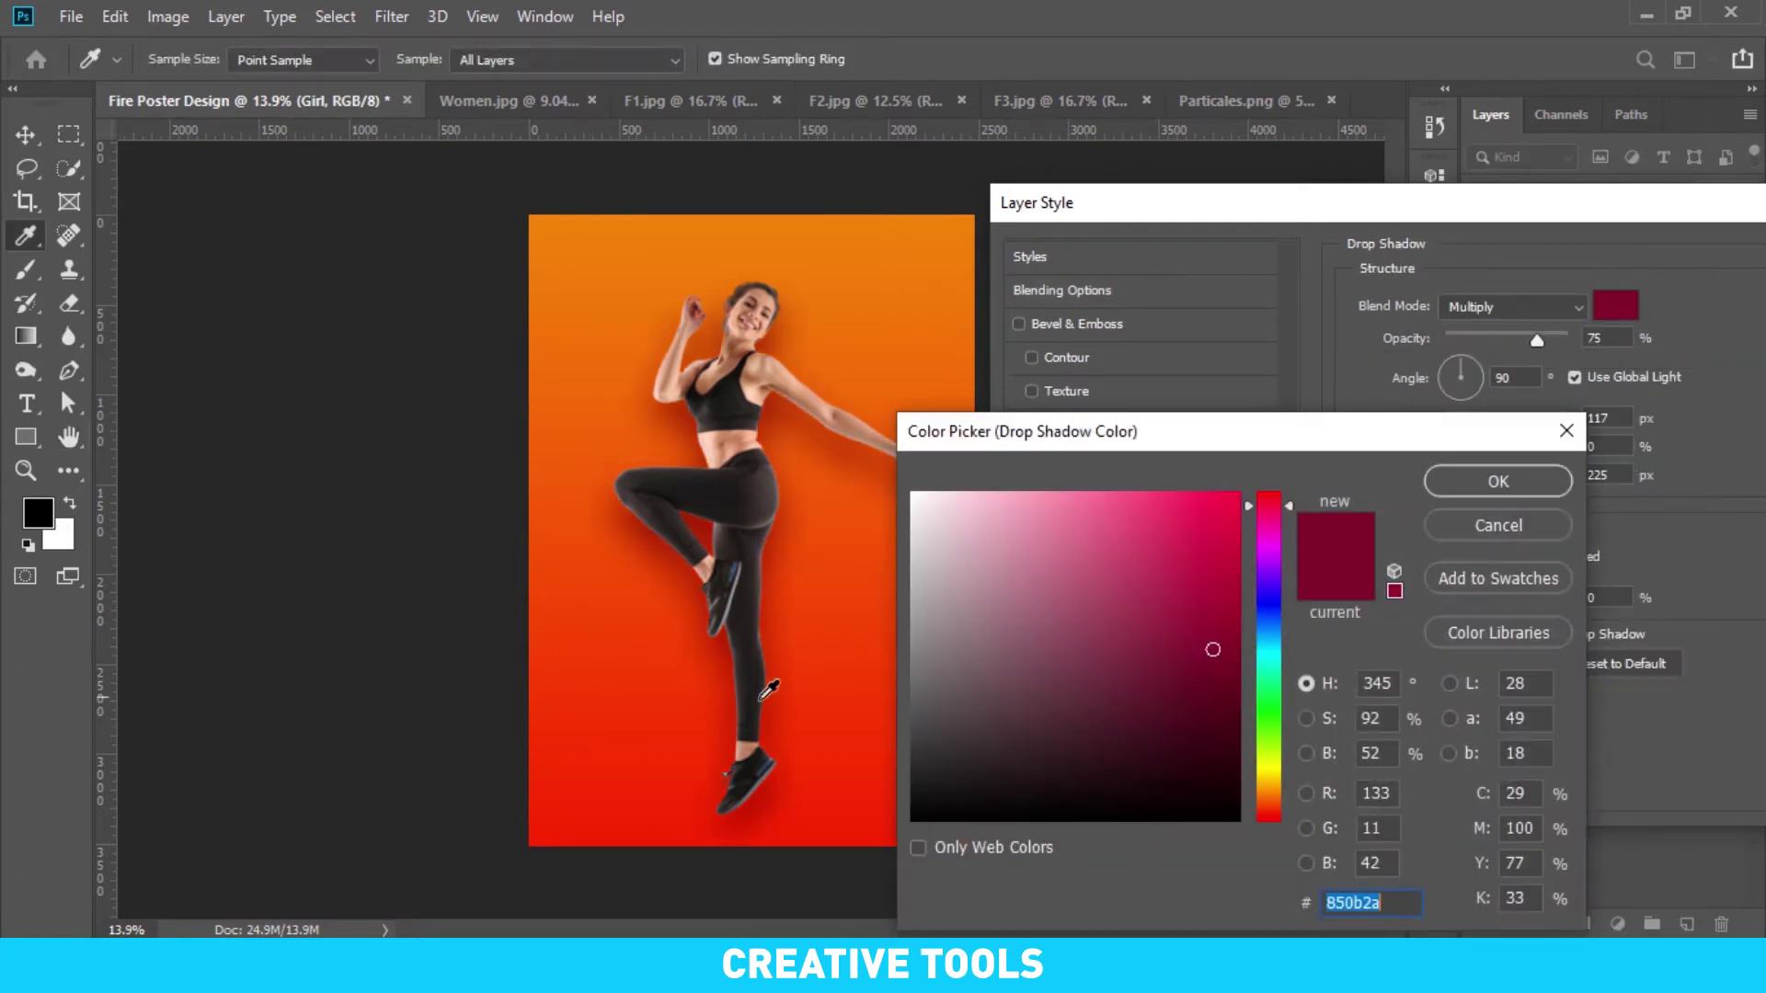
pyautogui.click(655, 771)
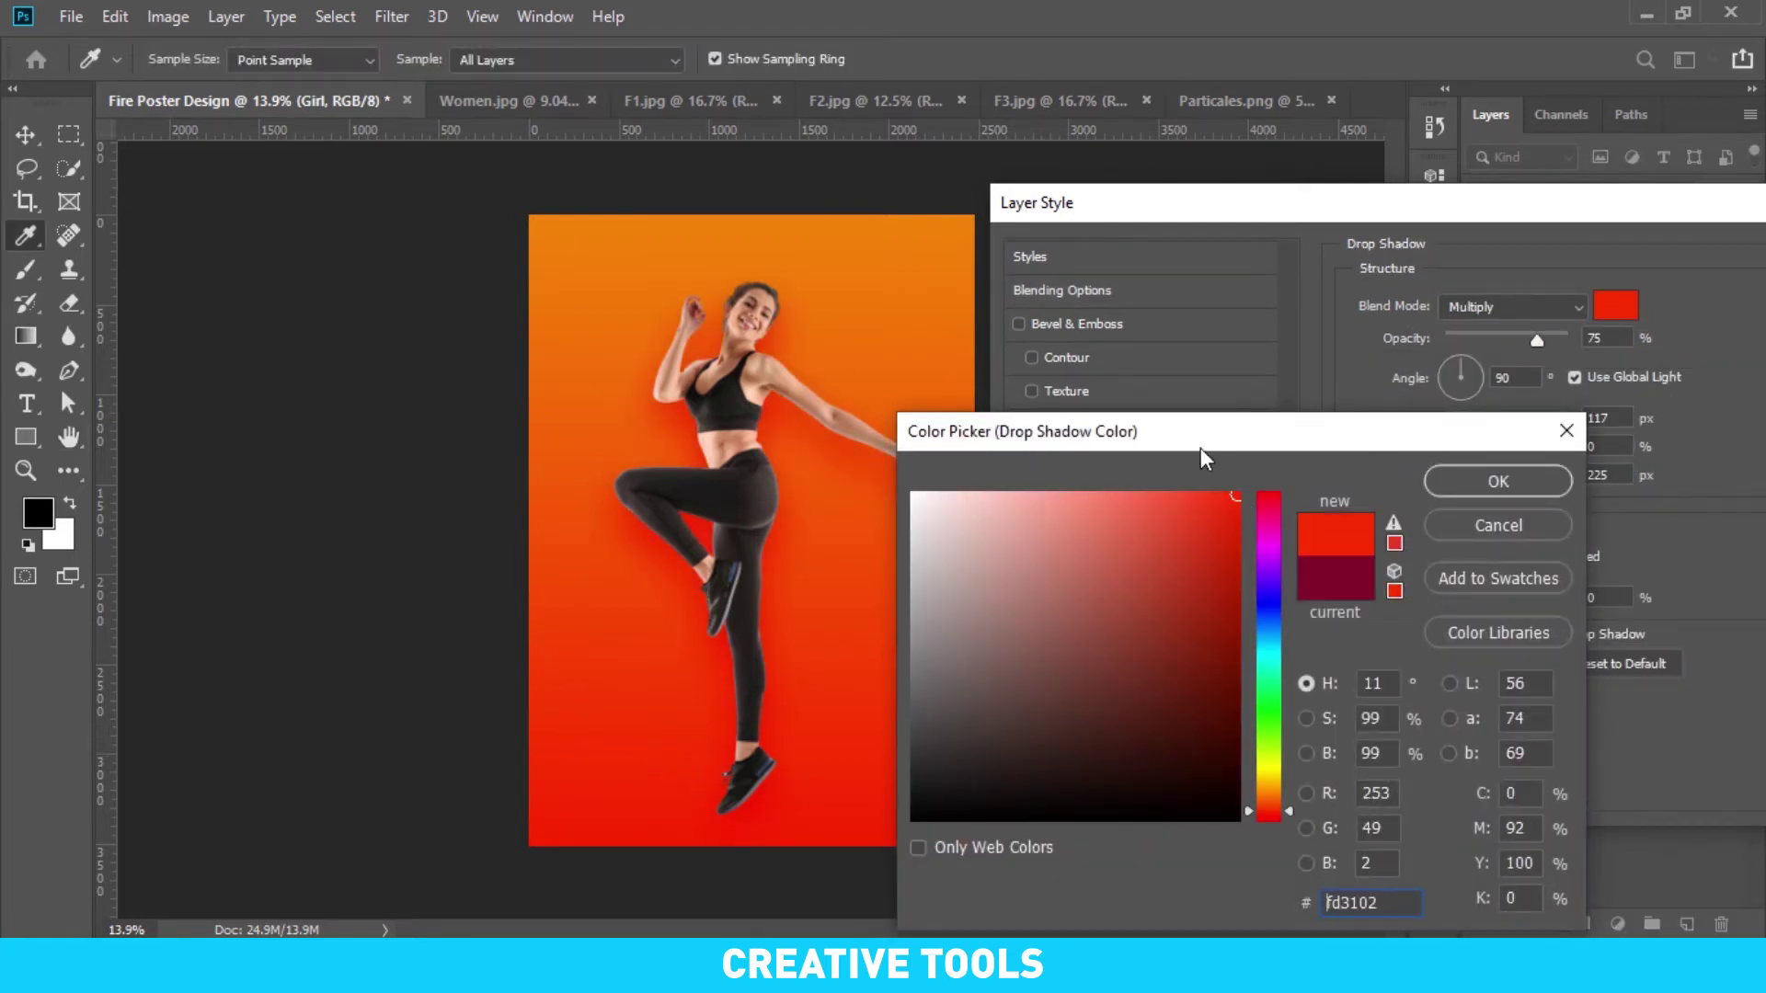
pyautogui.click(1465, 497)
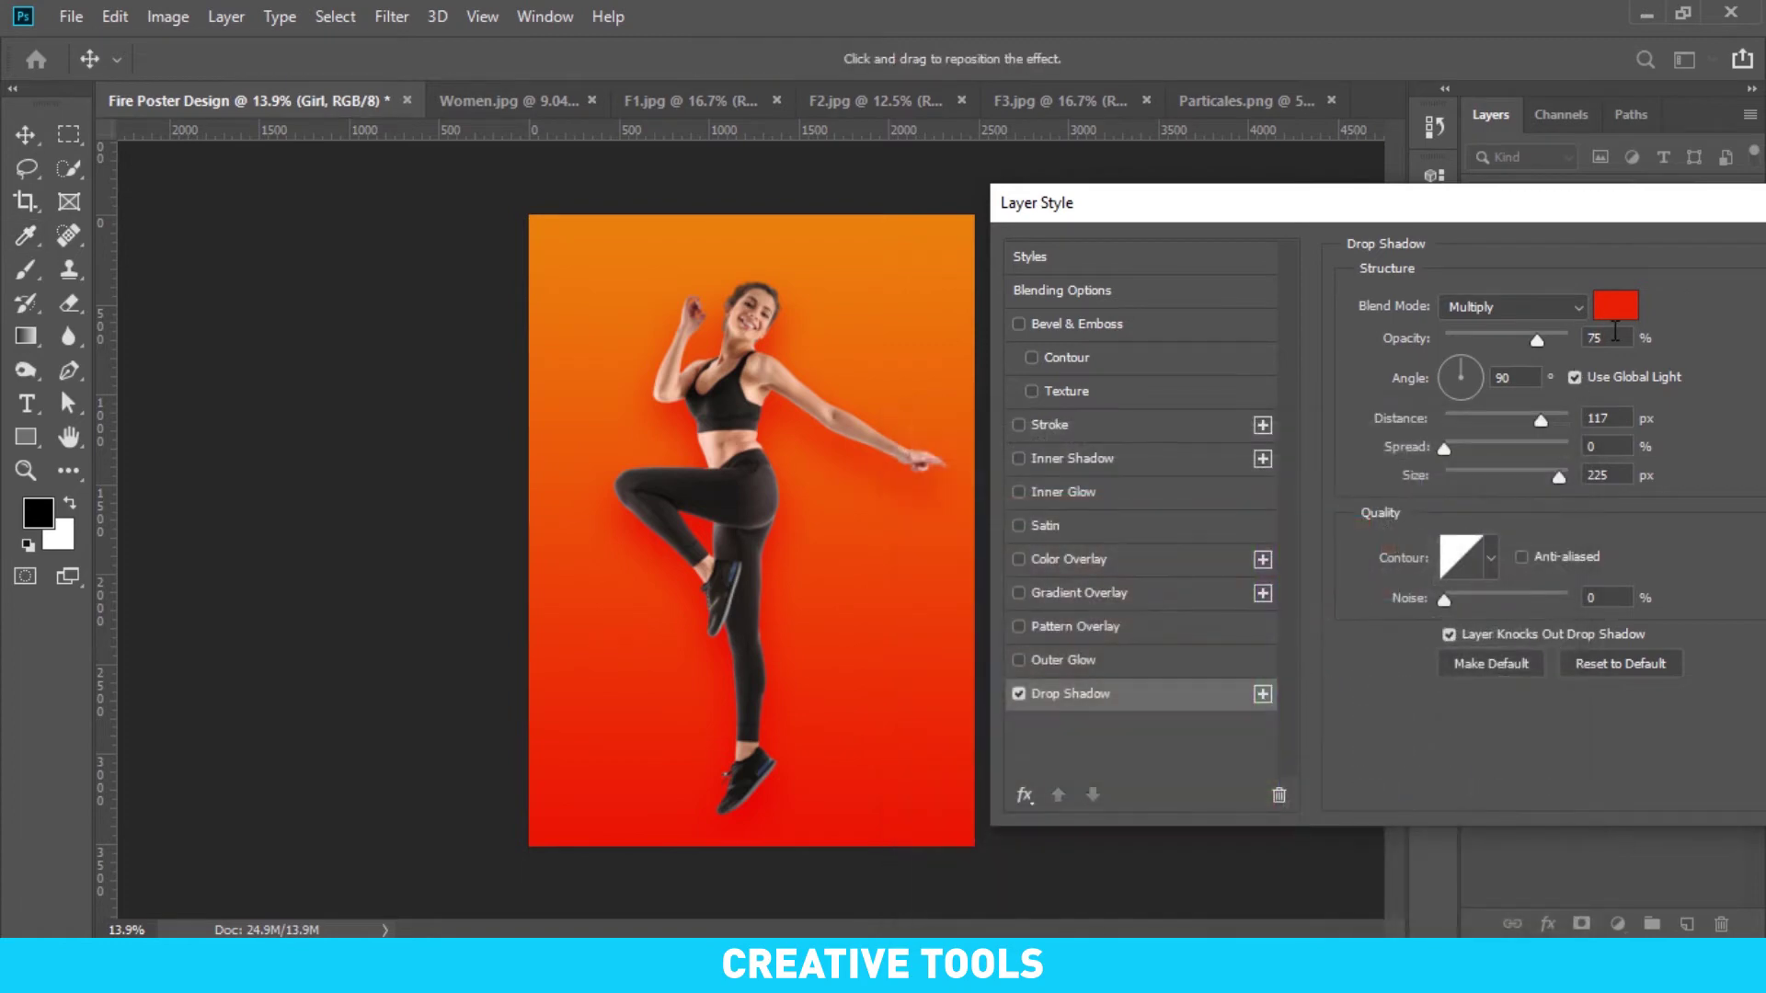
pyautogui.moveTo(1536, 348); pyautogui.dragTo(1478, 355)
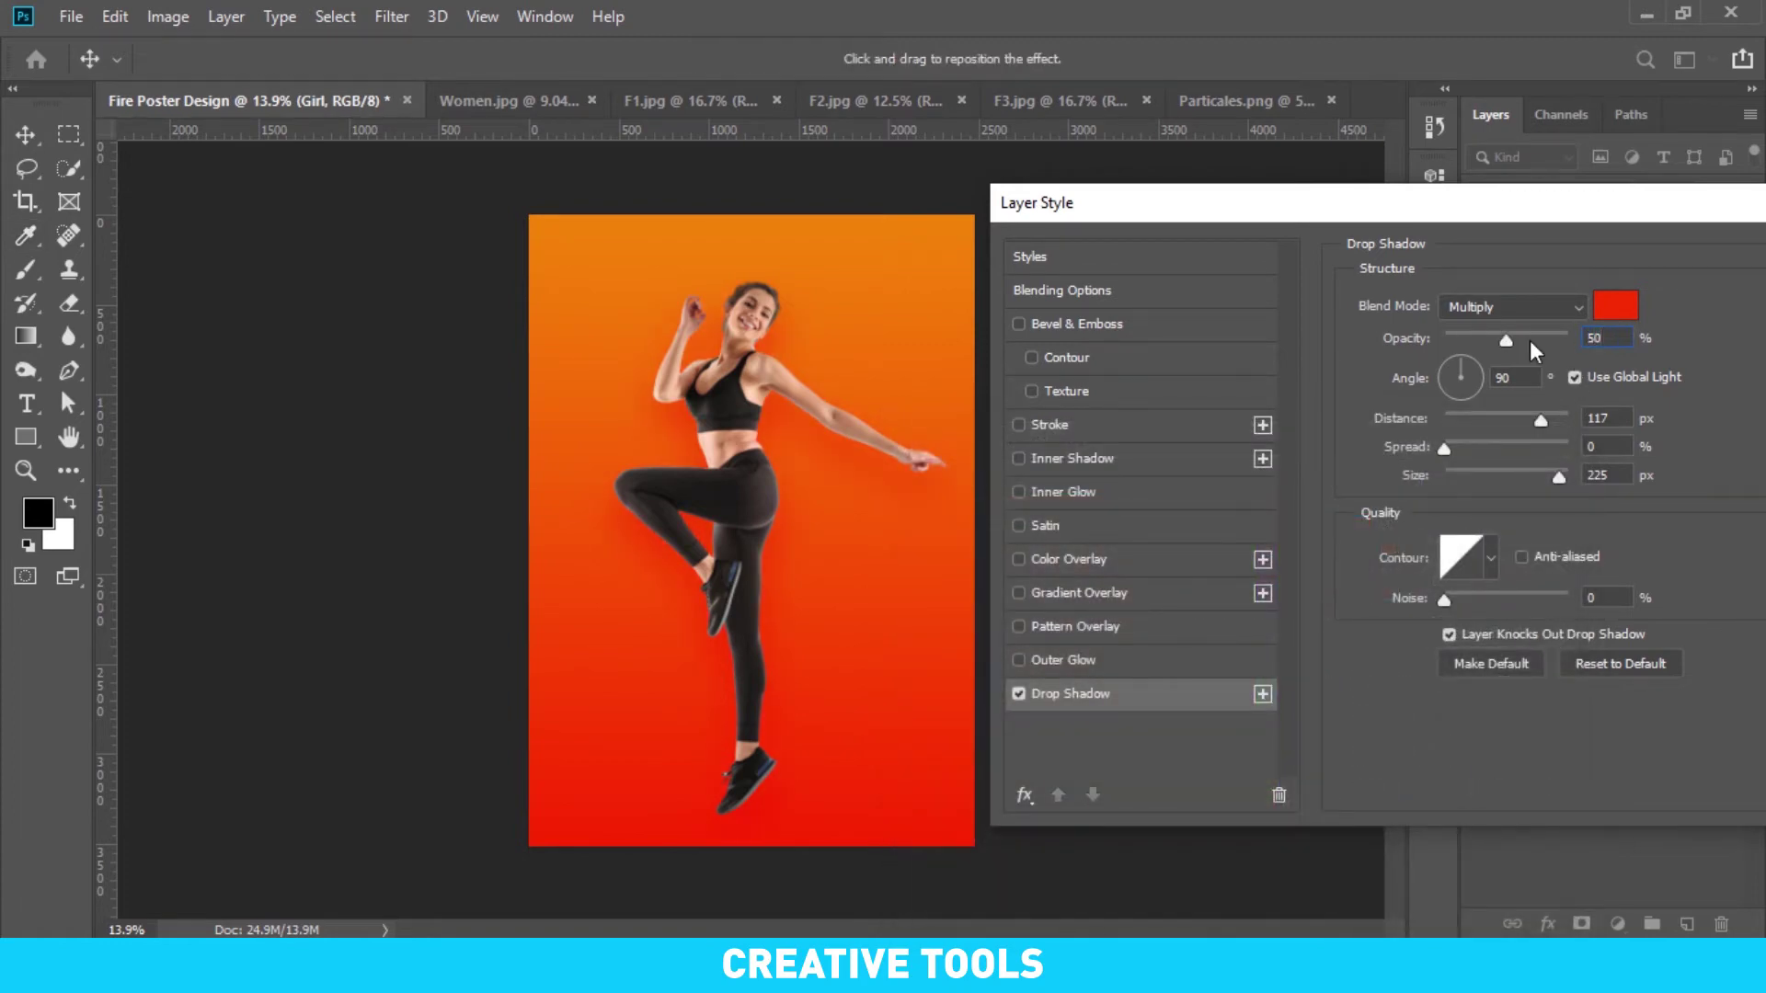
pyautogui.write('35')
# Adjust the shadow distance and opacity, and widen its size to 250 px
pyautogui.doubleClick(1602, 418)
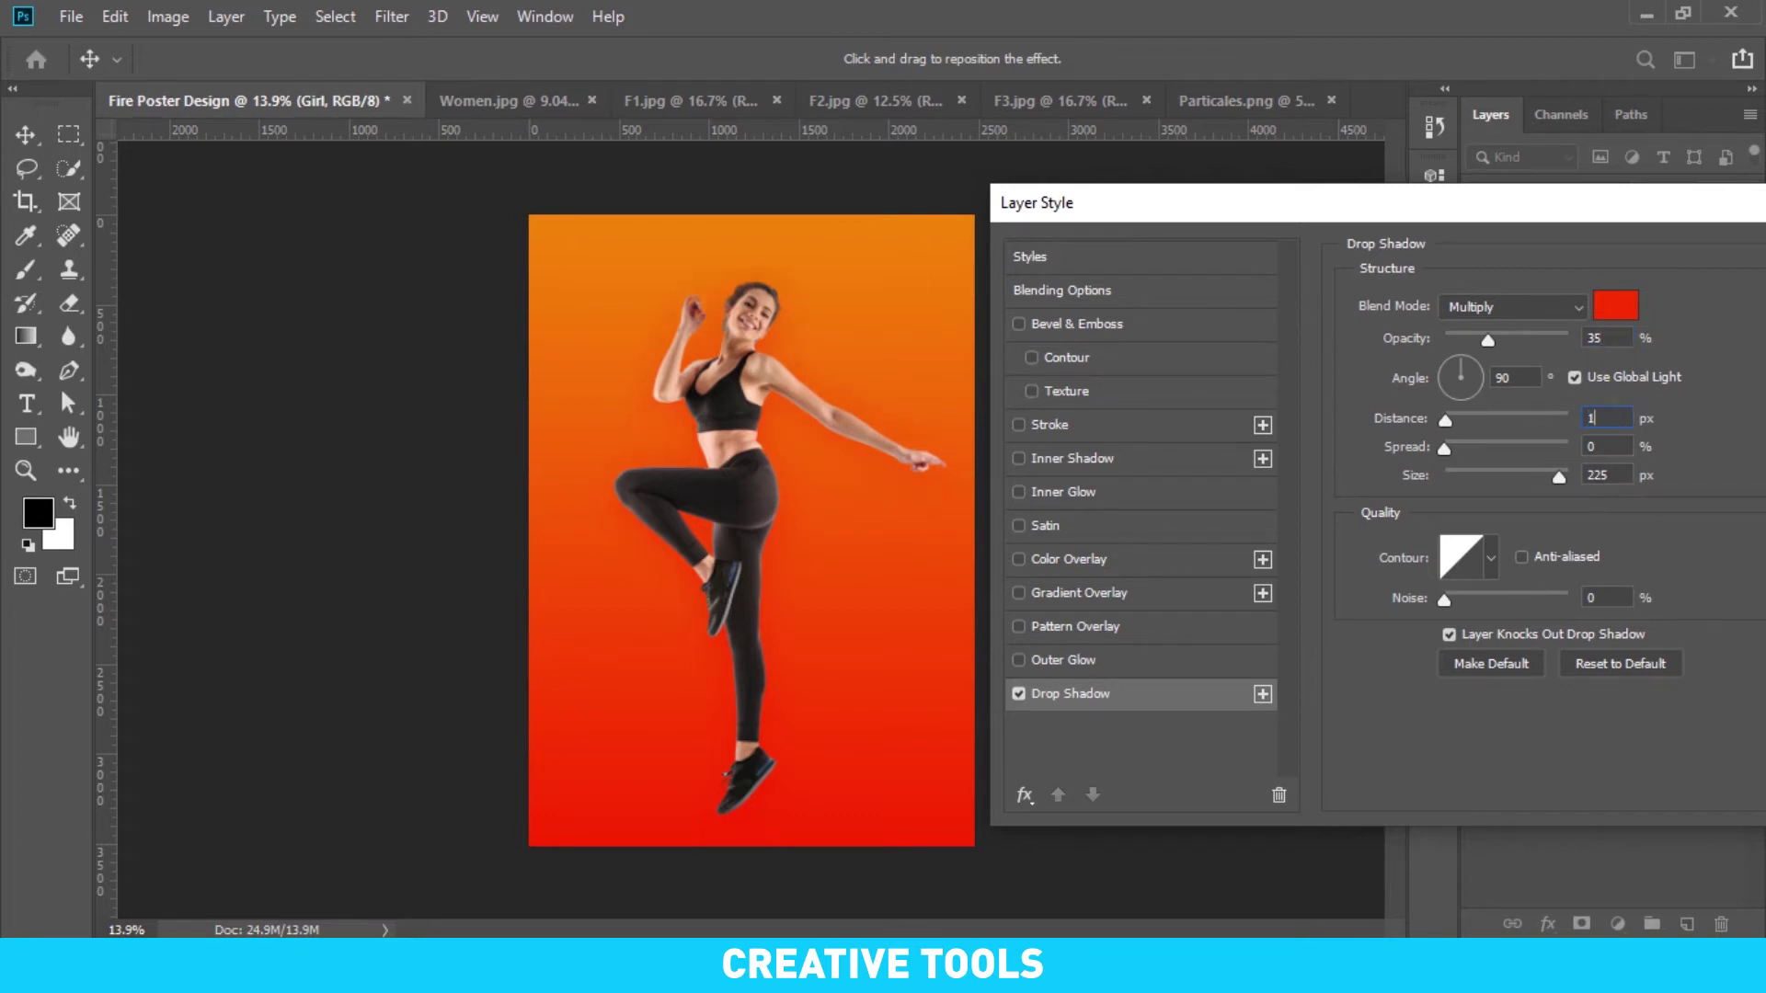
pyautogui.write('100')
pyautogui.write('125')
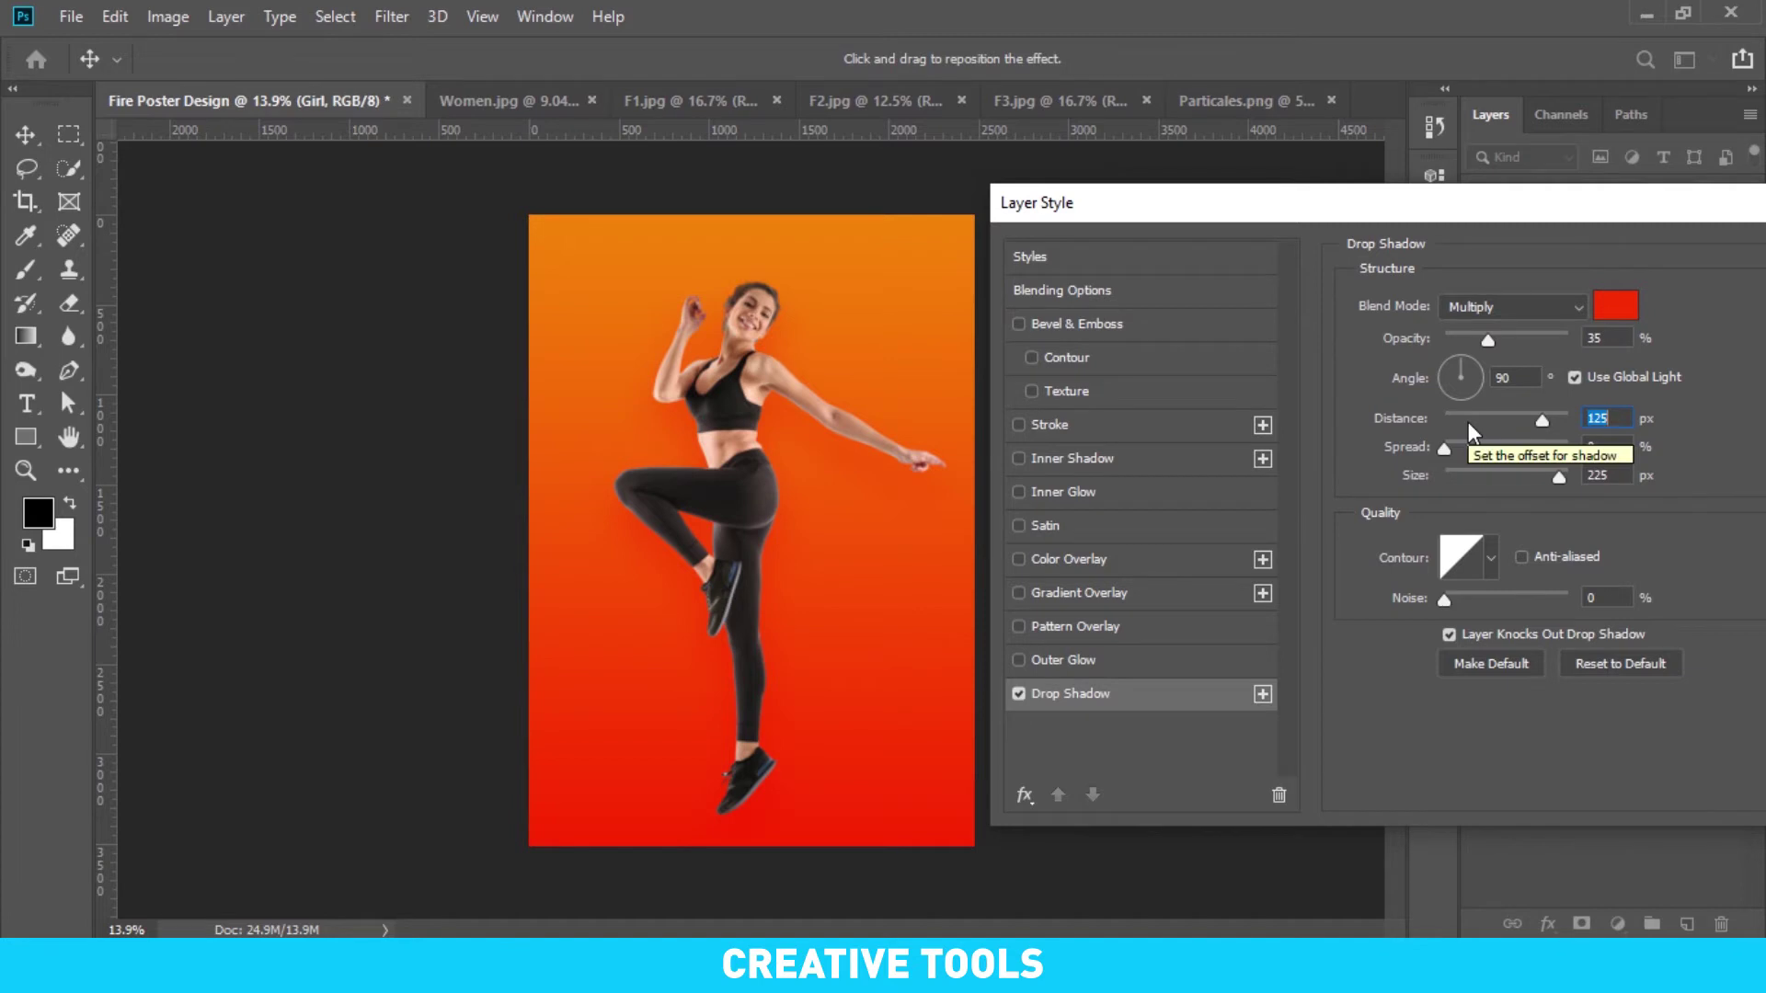
pyautogui.write('50')
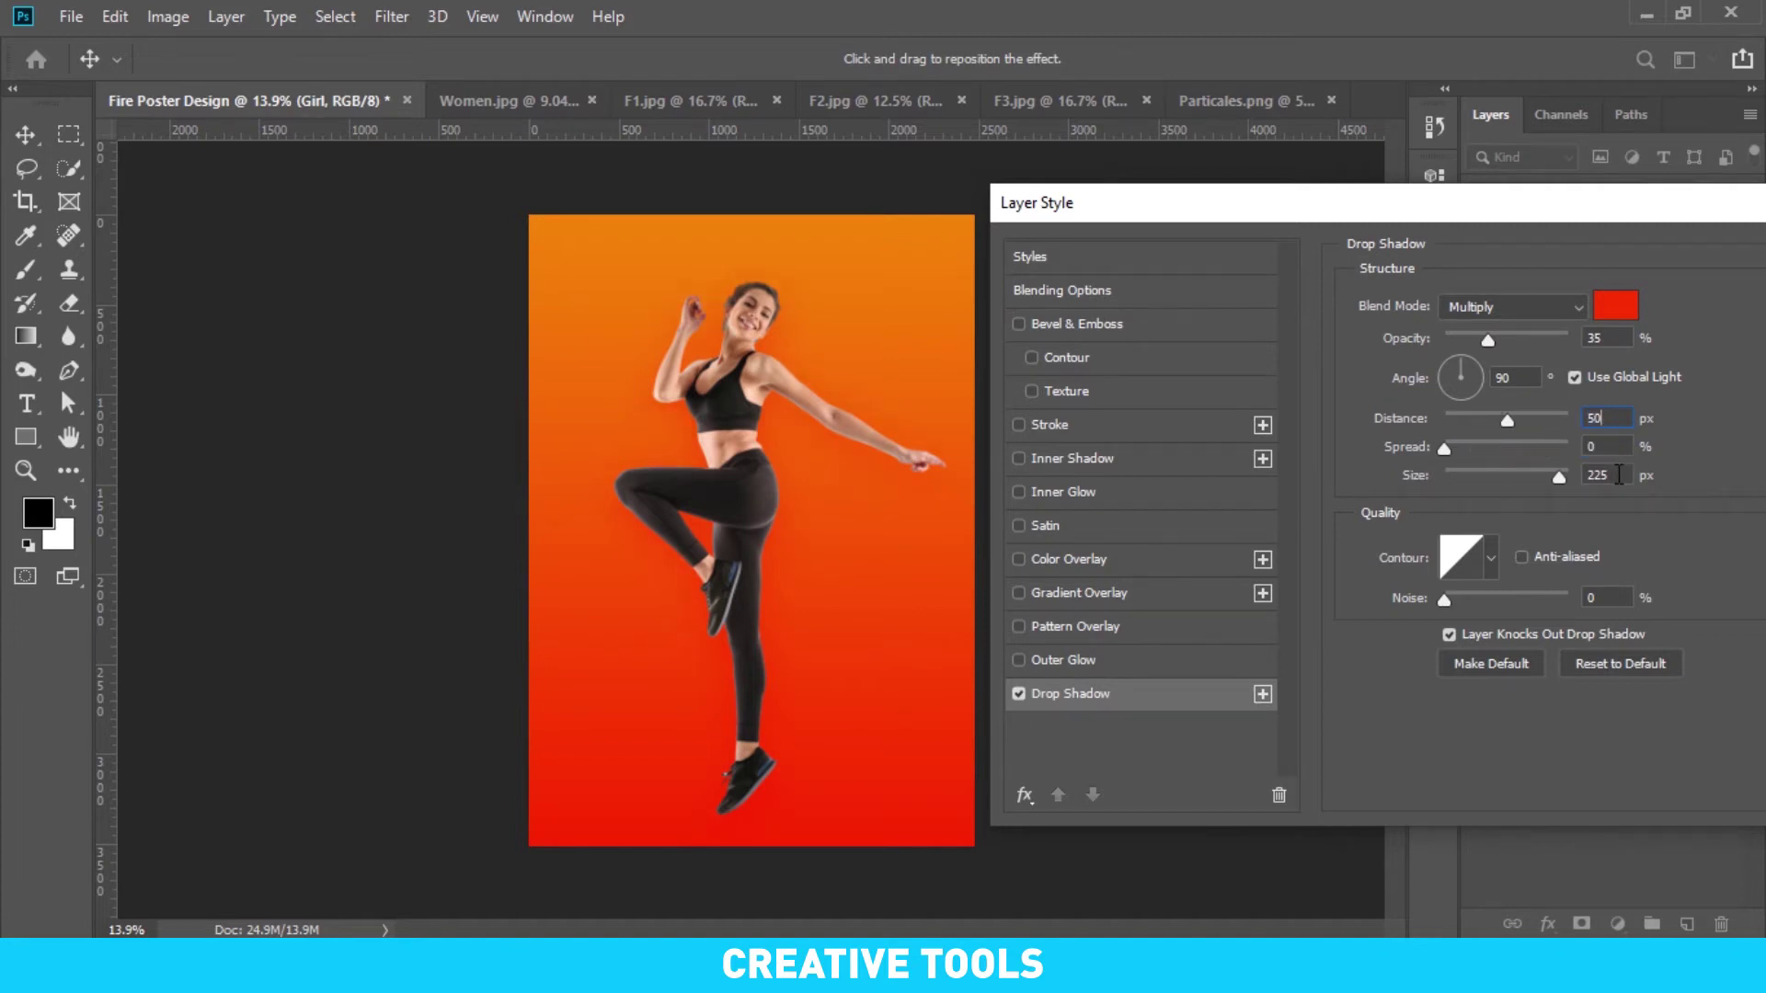
pyautogui.doubleClick(1619, 476)
pyautogui.write('100')
pyautogui.moveTo(1514, 341); pyautogui.dragTo(1520, 340)
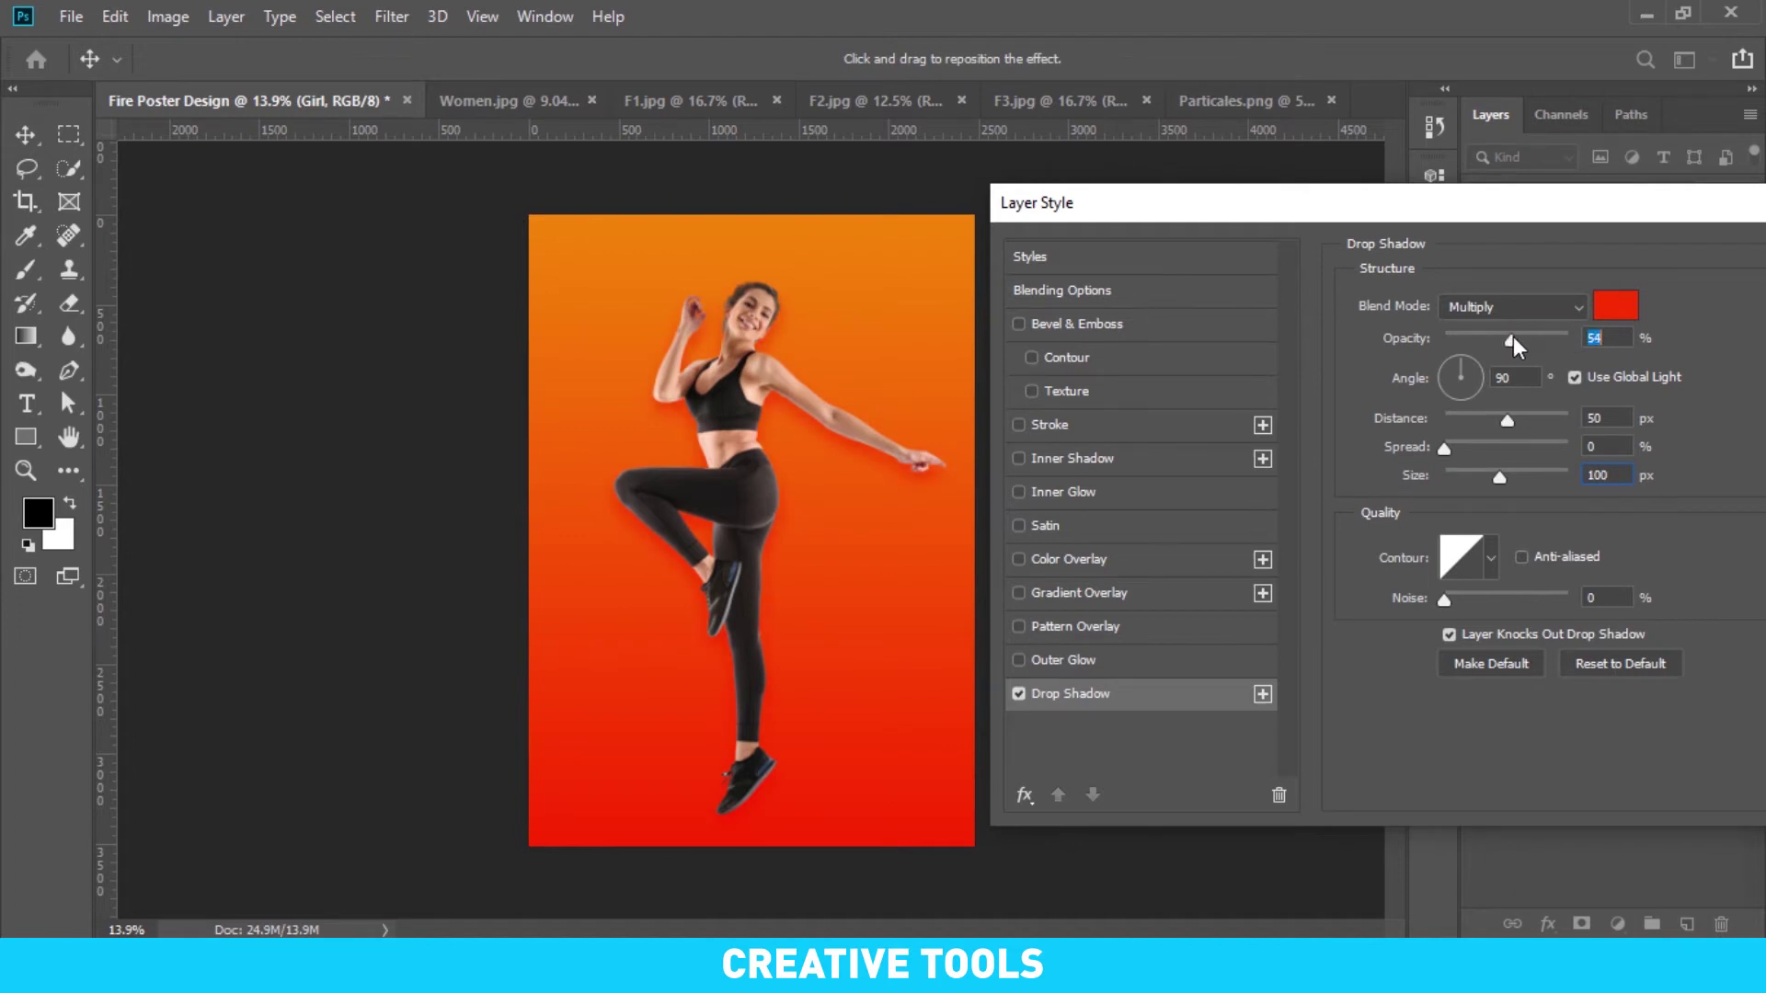
pyautogui.doubleClick(1616, 473)
pyautogui.write('150')
pyautogui.write('85')
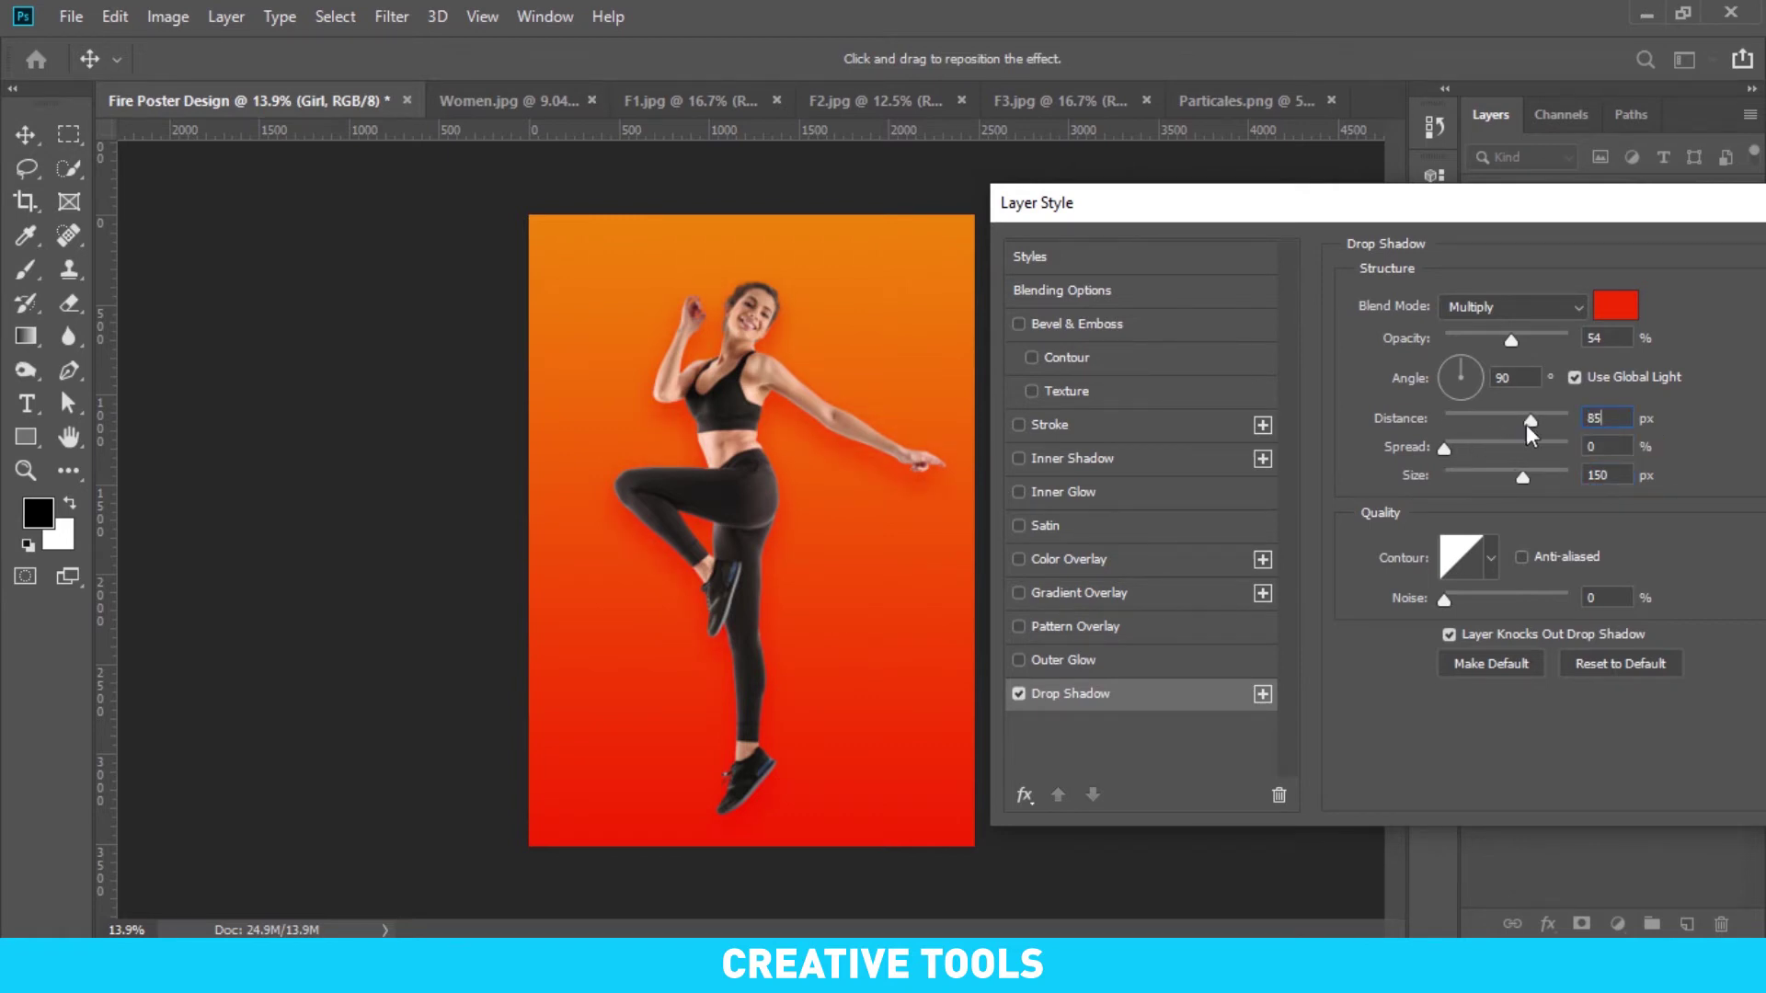
pyautogui.moveTo(1523, 487); pyautogui.dragTo(1583, 478)
# Recolour the shadow a darker orange and apply the drop shadow
pyautogui.moveTo(1621, 210); pyautogui.dragTo(1432, 182)
pyautogui.click(1435, 278)
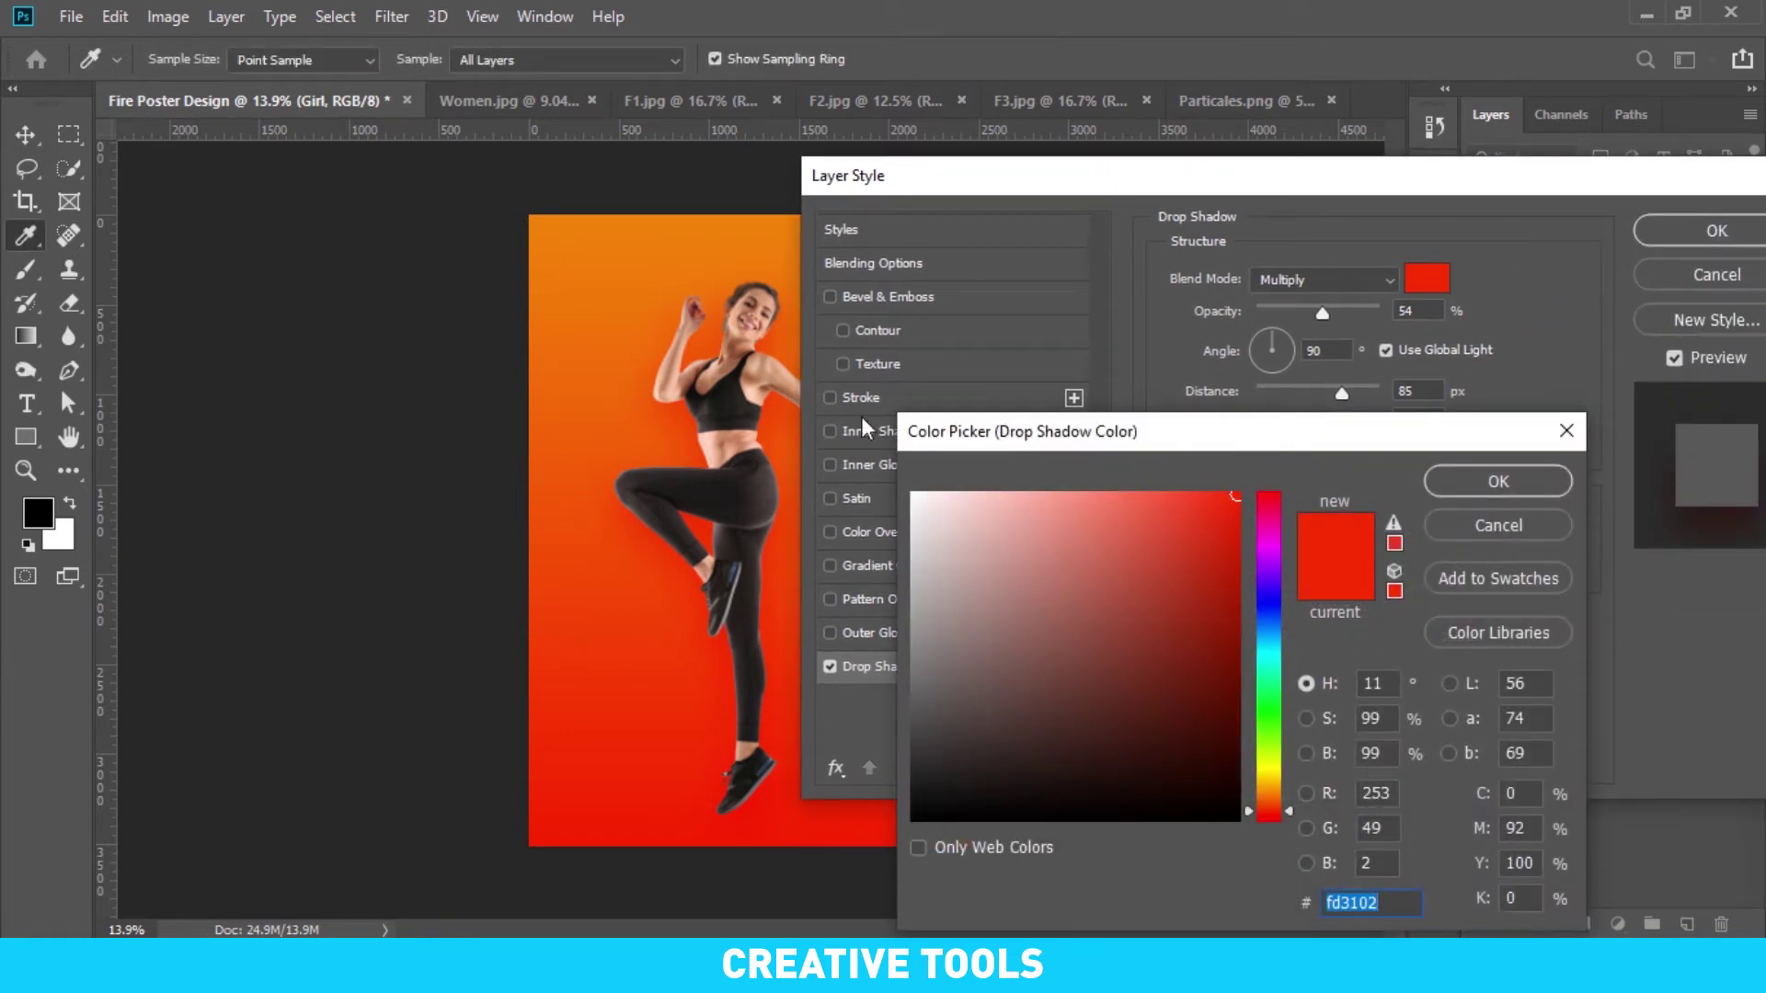
pyautogui.click(632, 300)
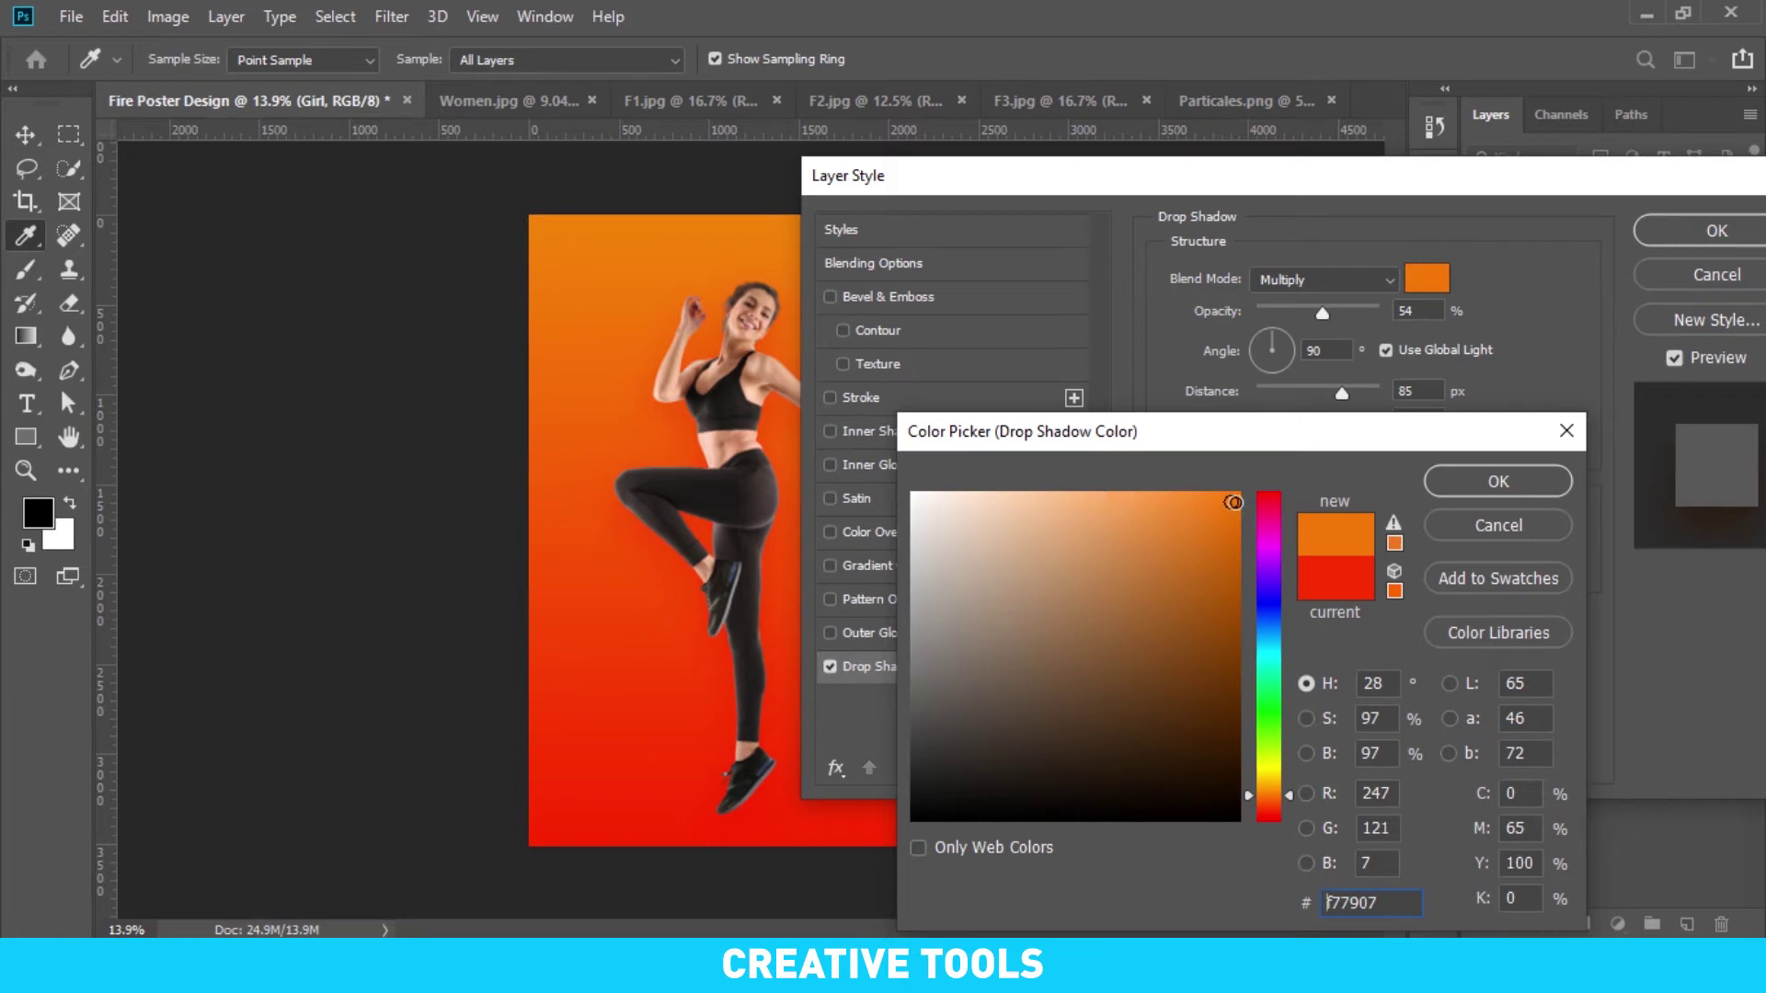
pyautogui.moveTo(1234, 503); pyautogui.dragTo(1227, 559)
pyautogui.click(1499, 481)
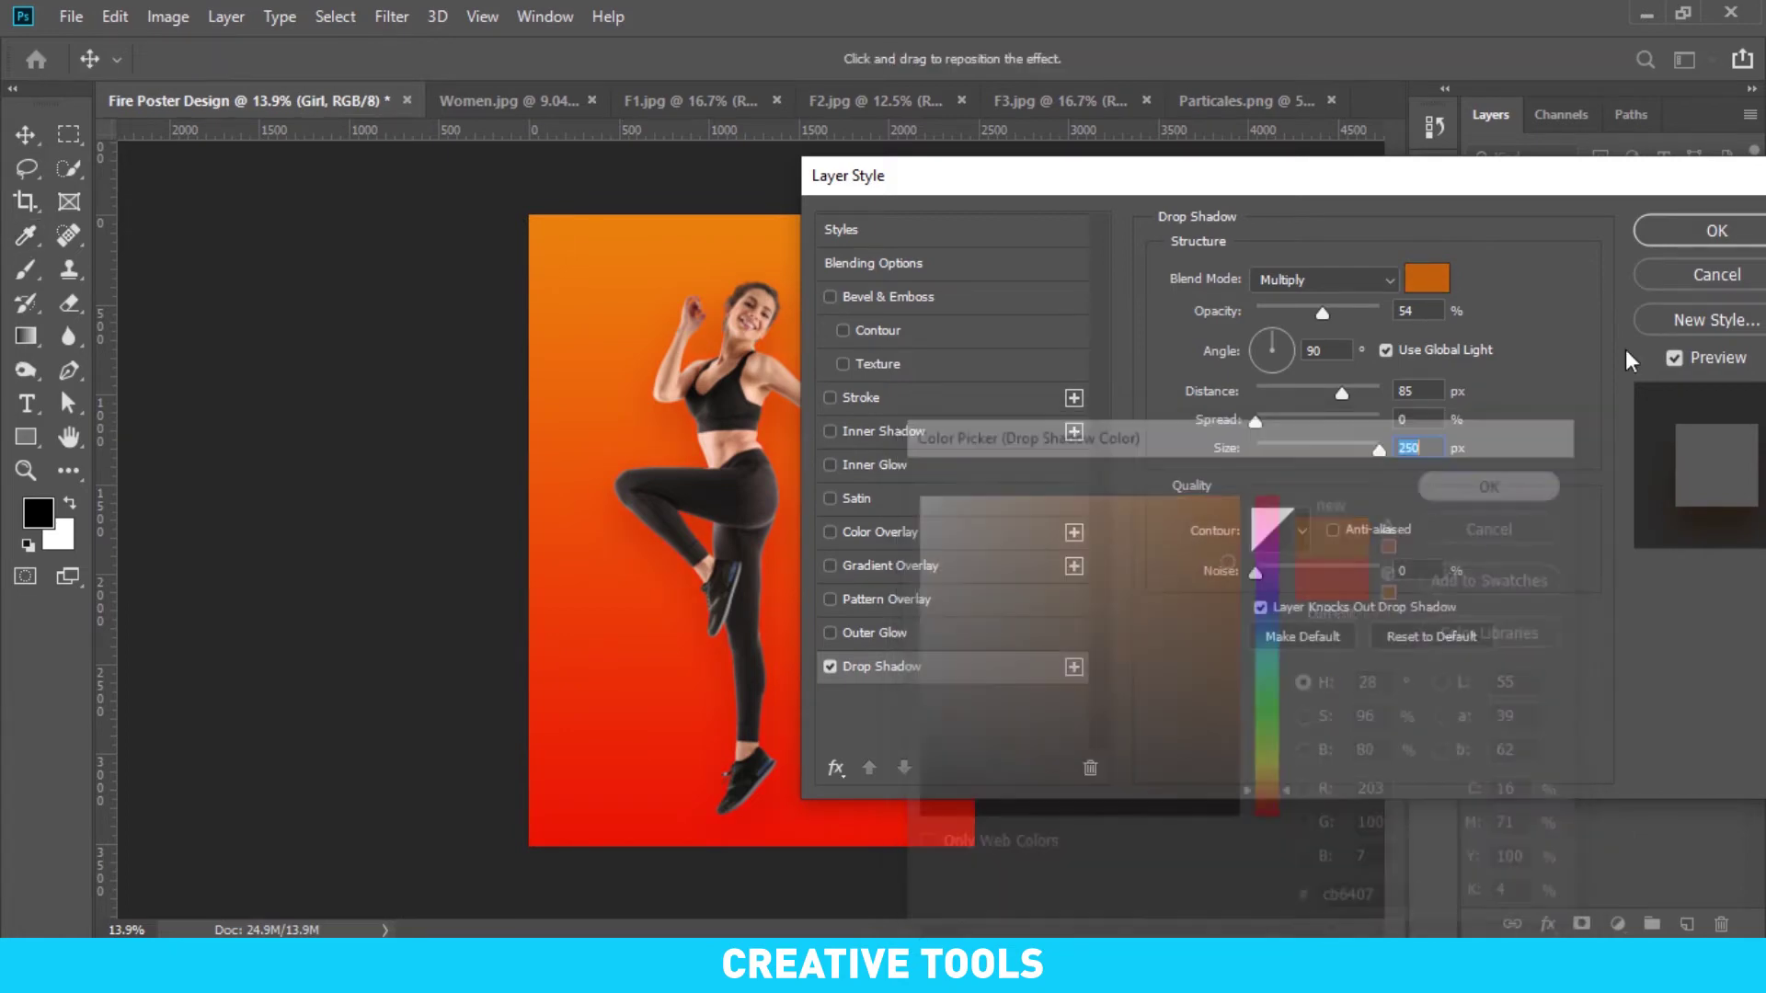
pyautogui.click(1716, 231)
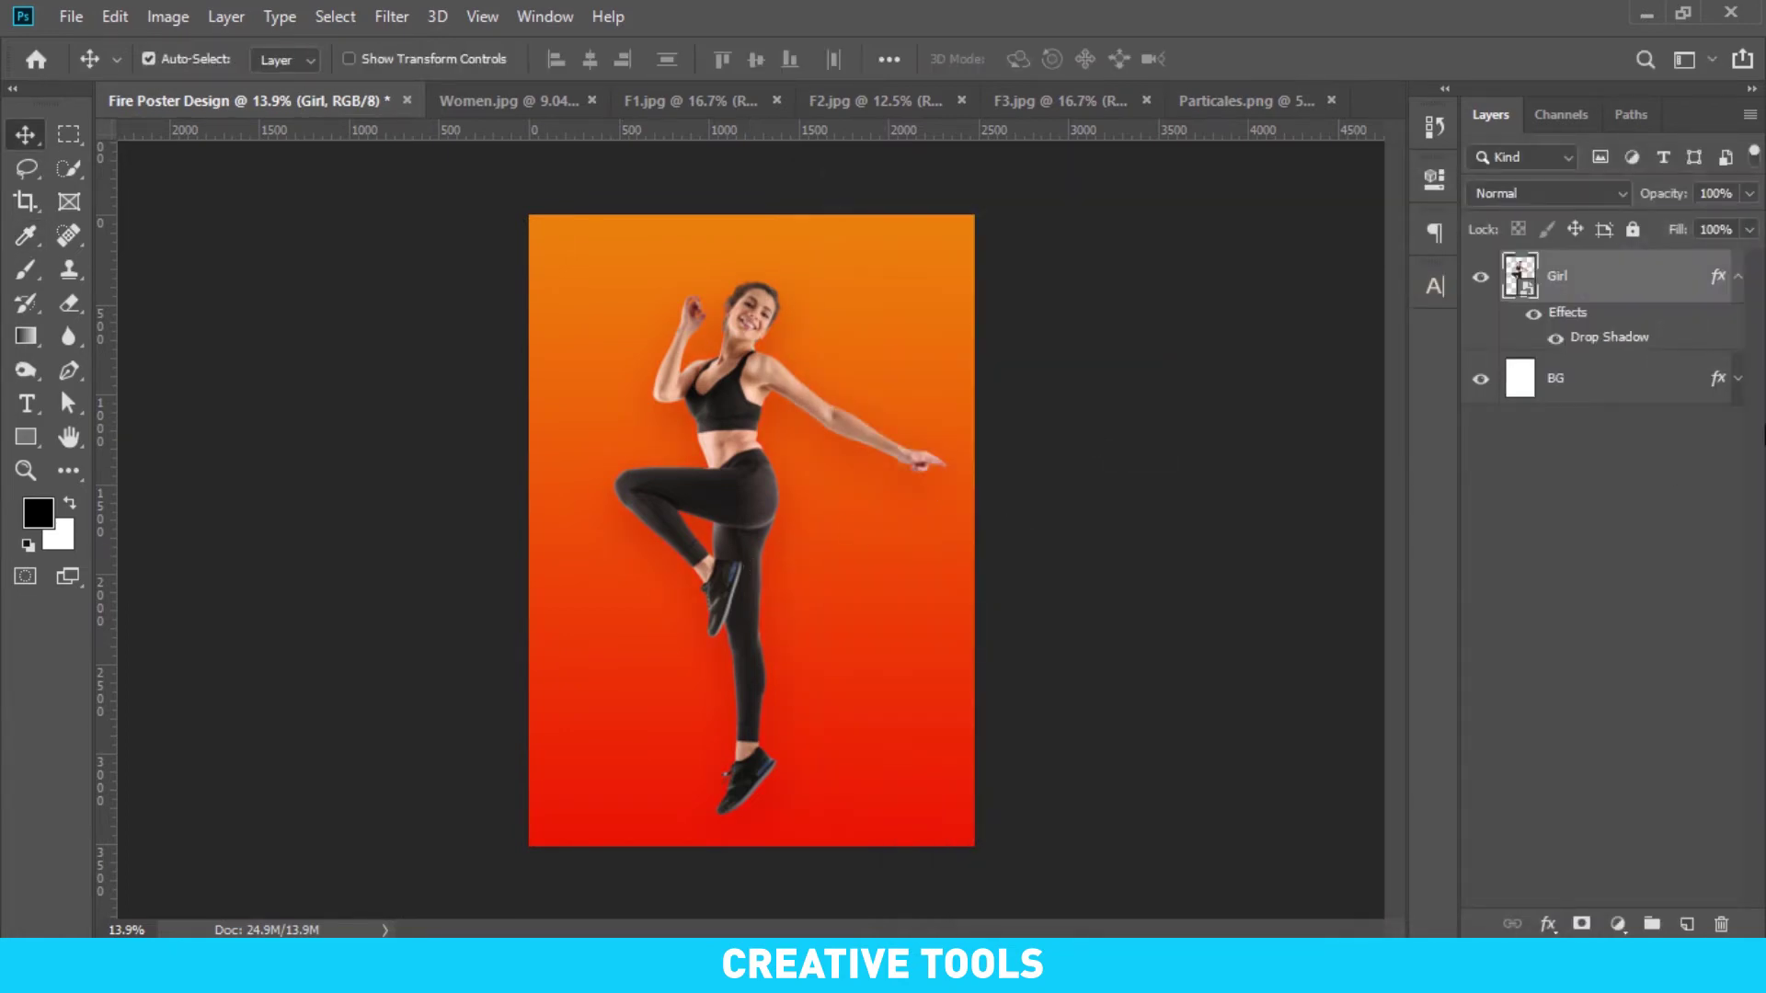
pyautogui.click(1555, 339)
pyautogui.click(1555, 338)
pyautogui.click(1736, 277)
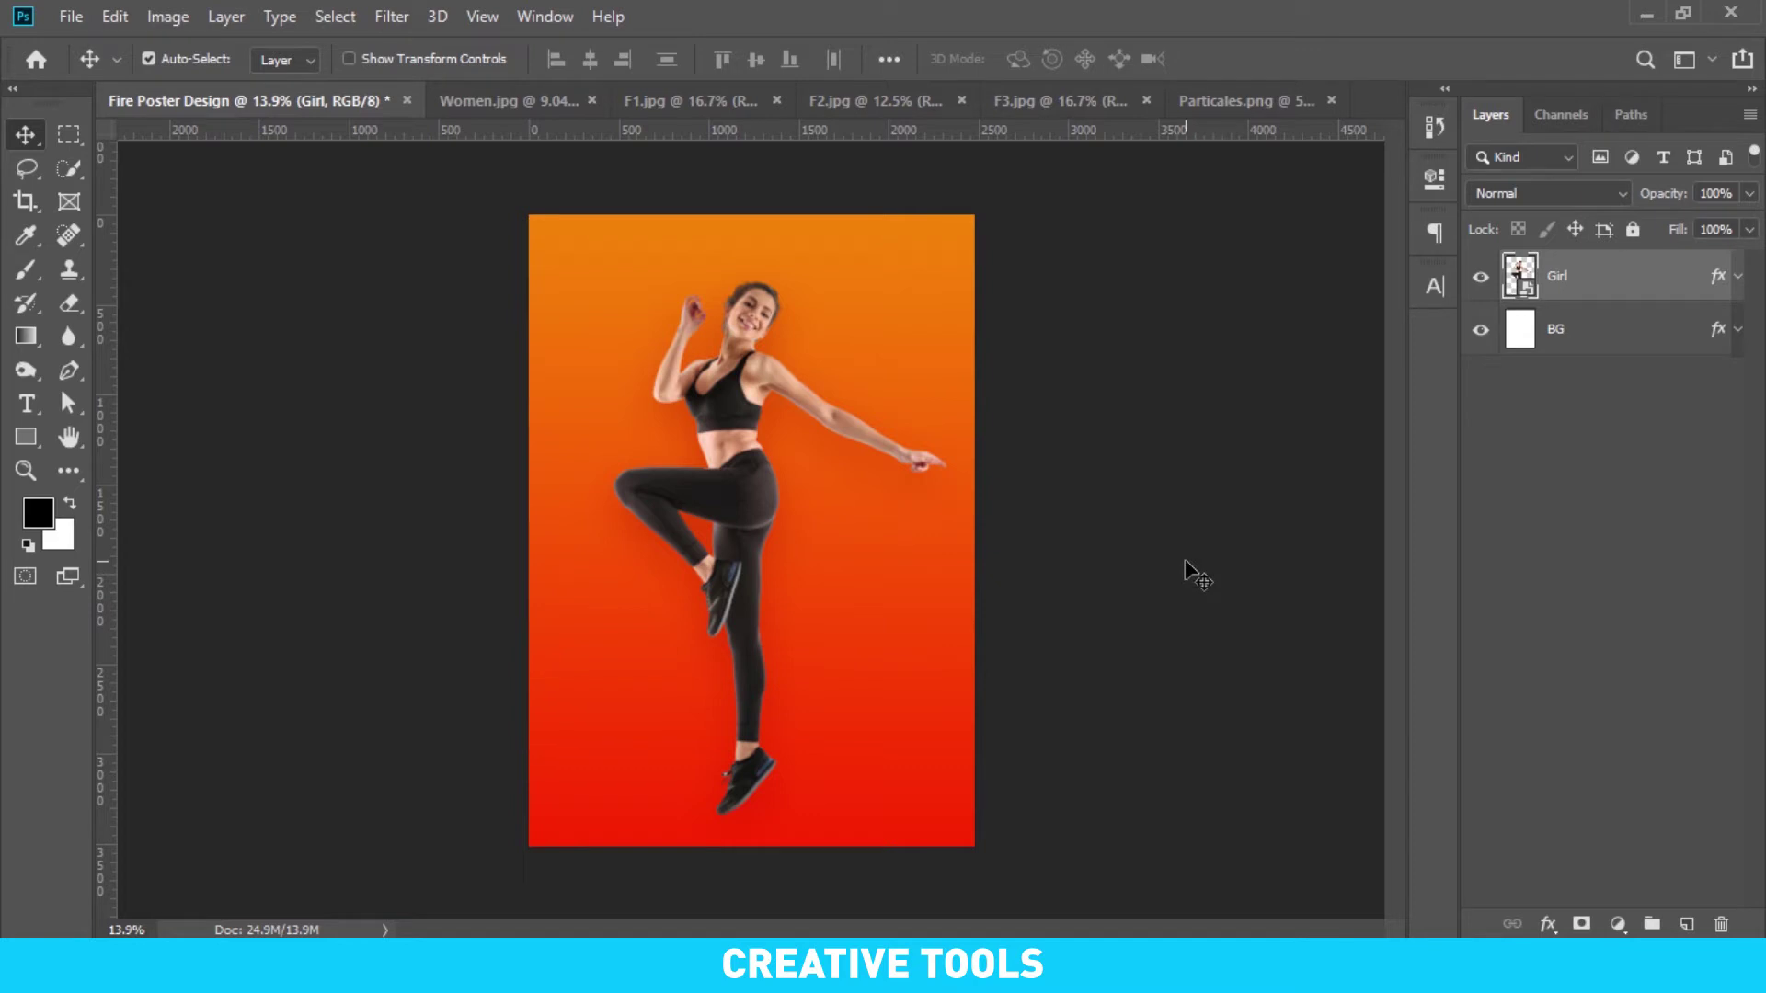
pyautogui.click(485, 103)
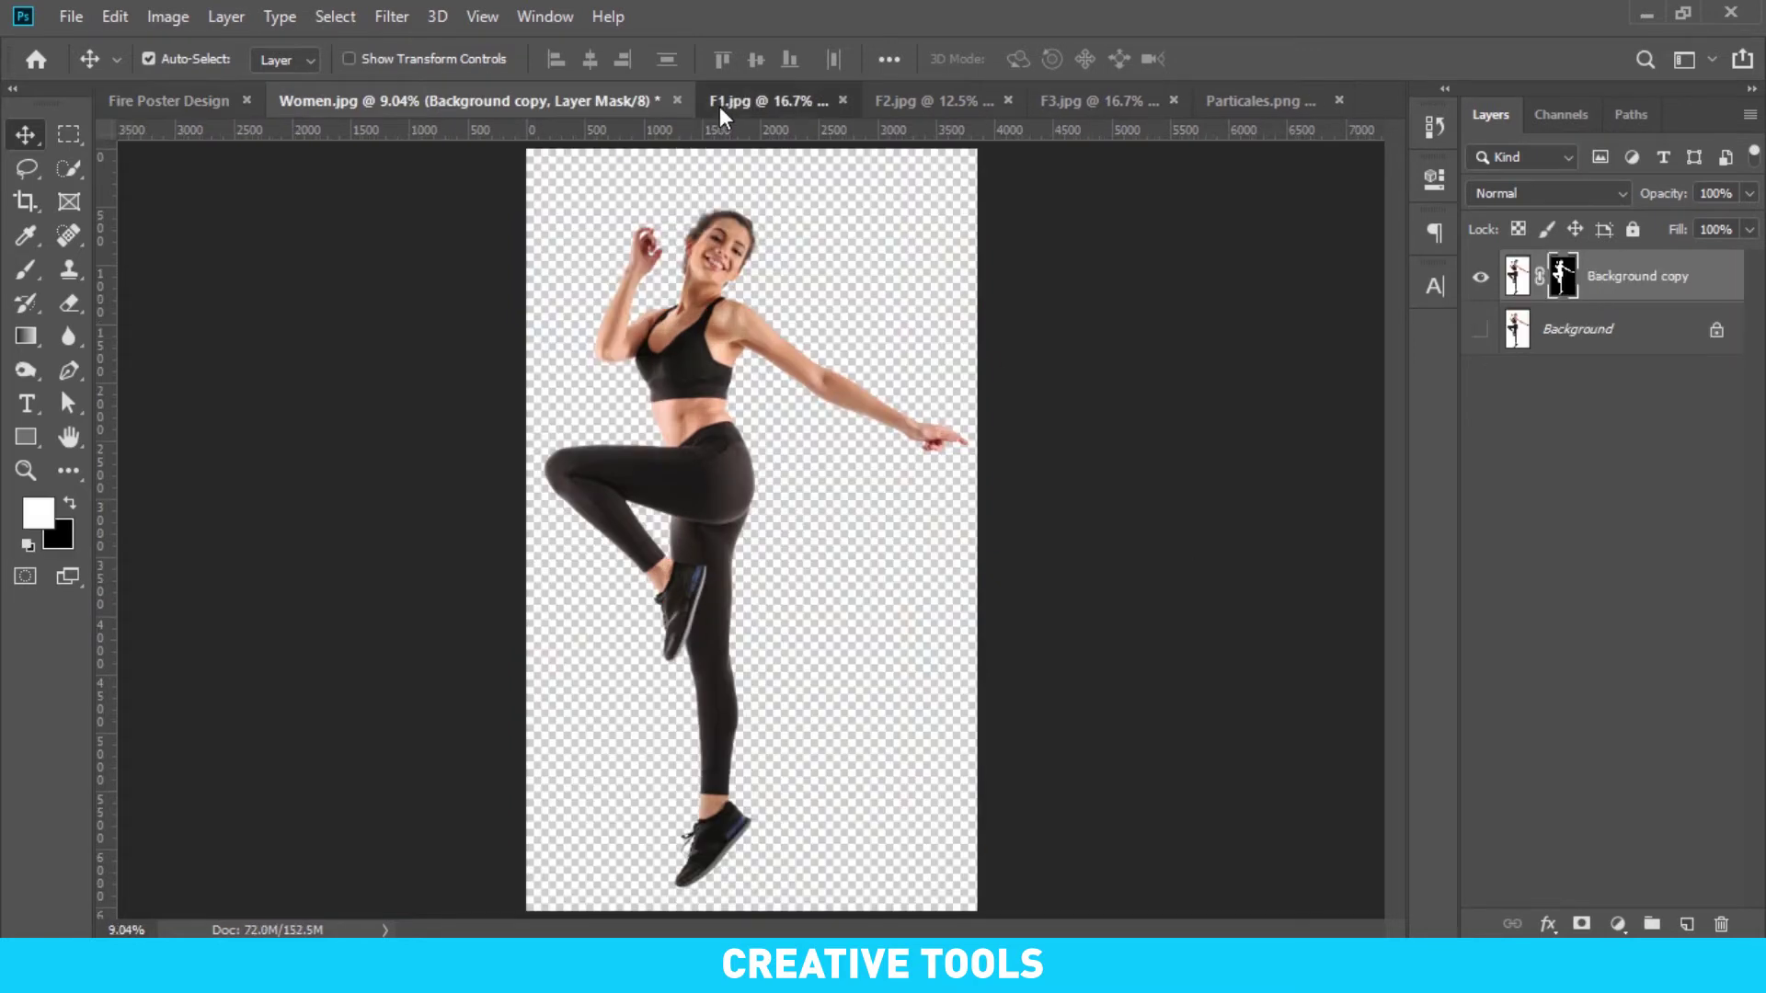
# Copy F1.jpg into the poster as a layer named F1 in Screen blend mode
pyautogui.click(721, 103)
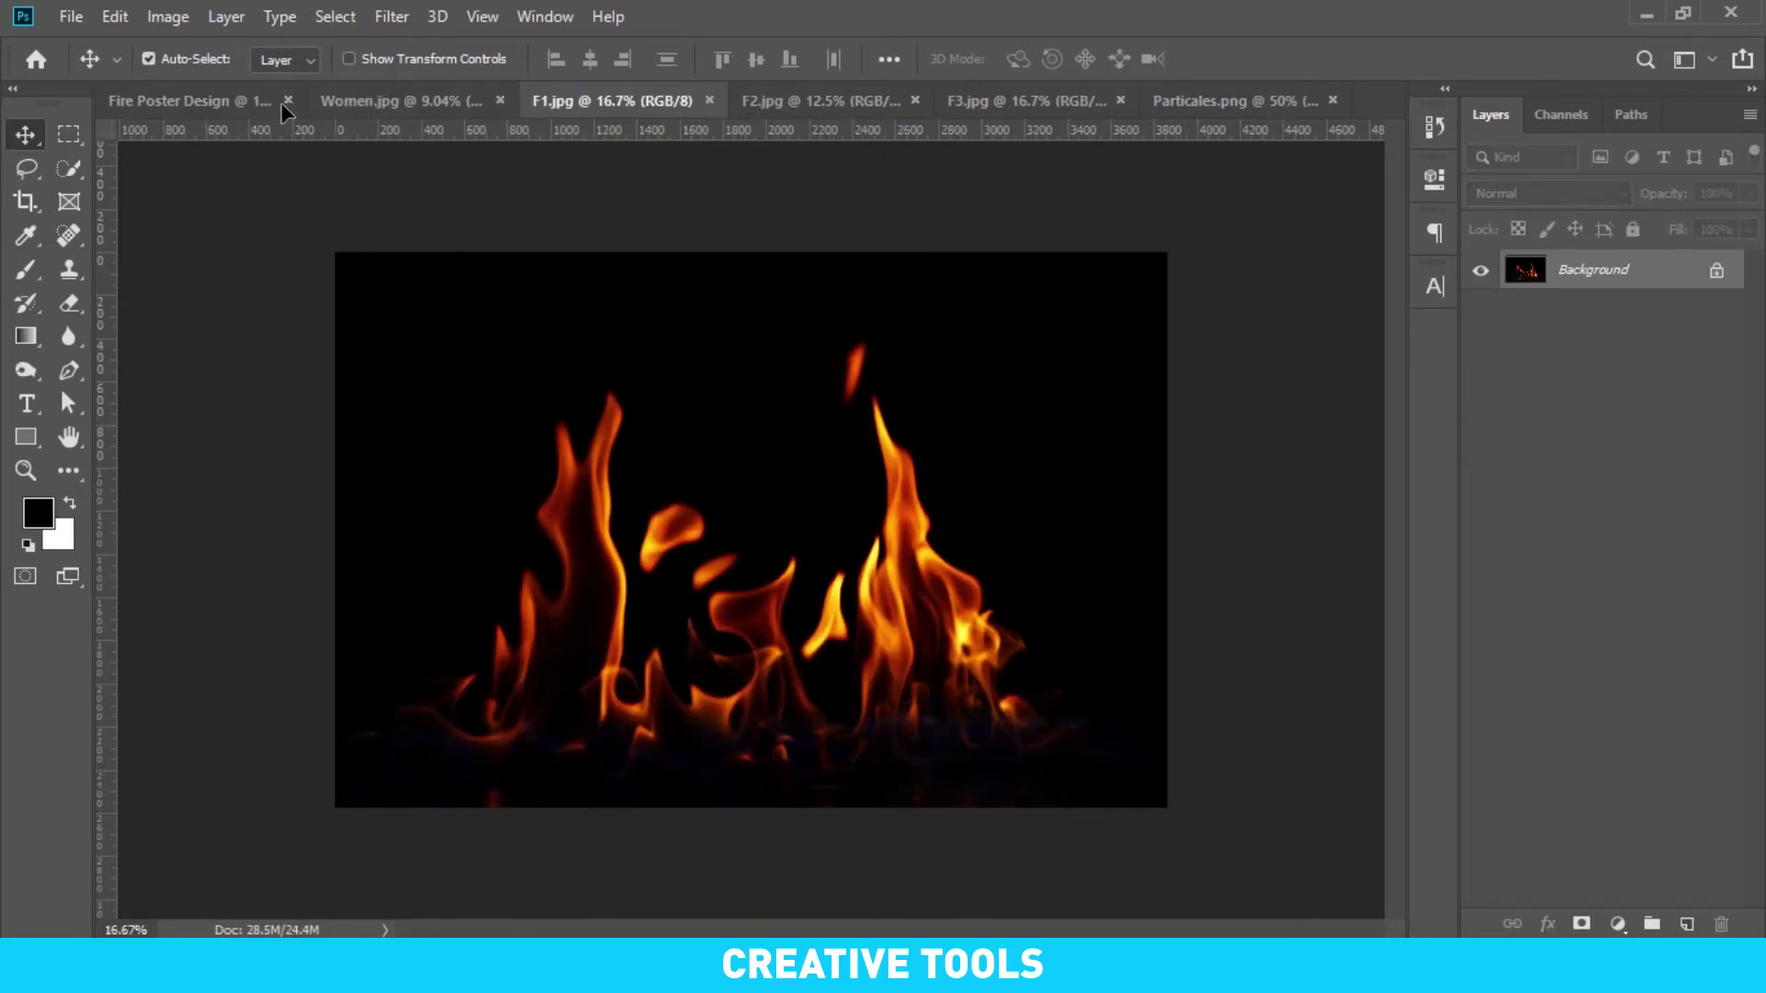
pyautogui.moveTo(285, 110); pyautogui.dragTo(890, 427)
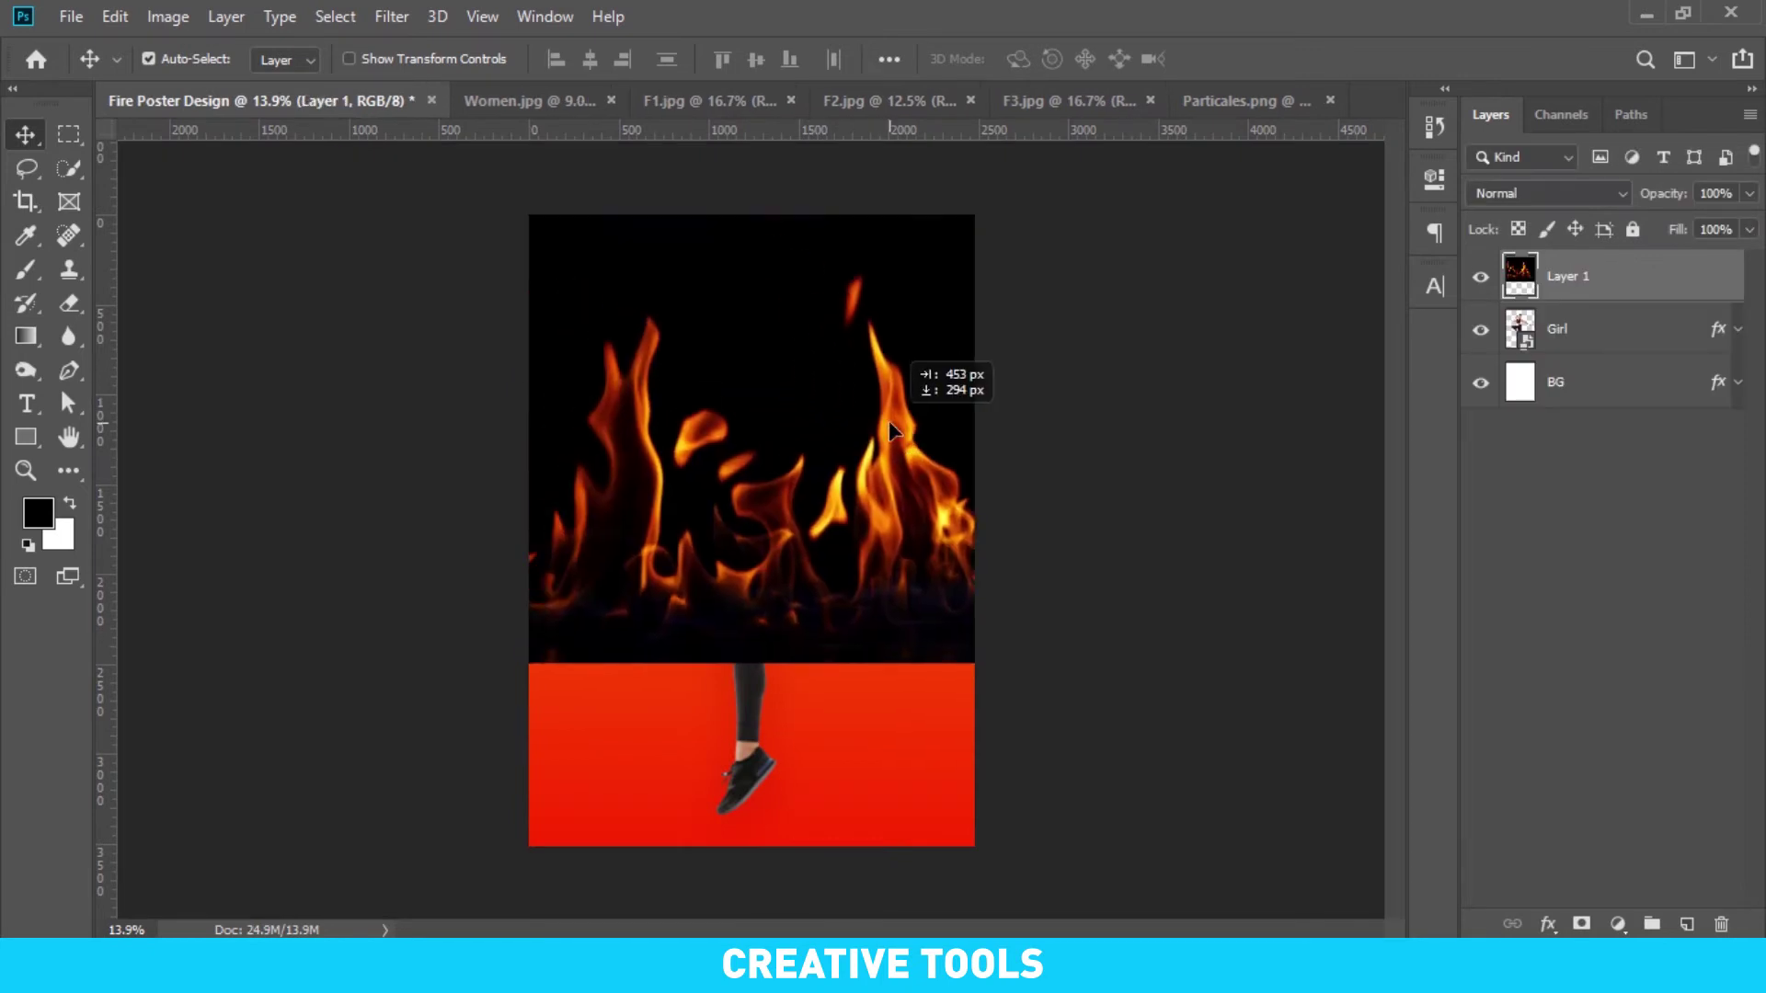
pyautogui.doubleClick(1567, 276)
pyautogui.write('F')
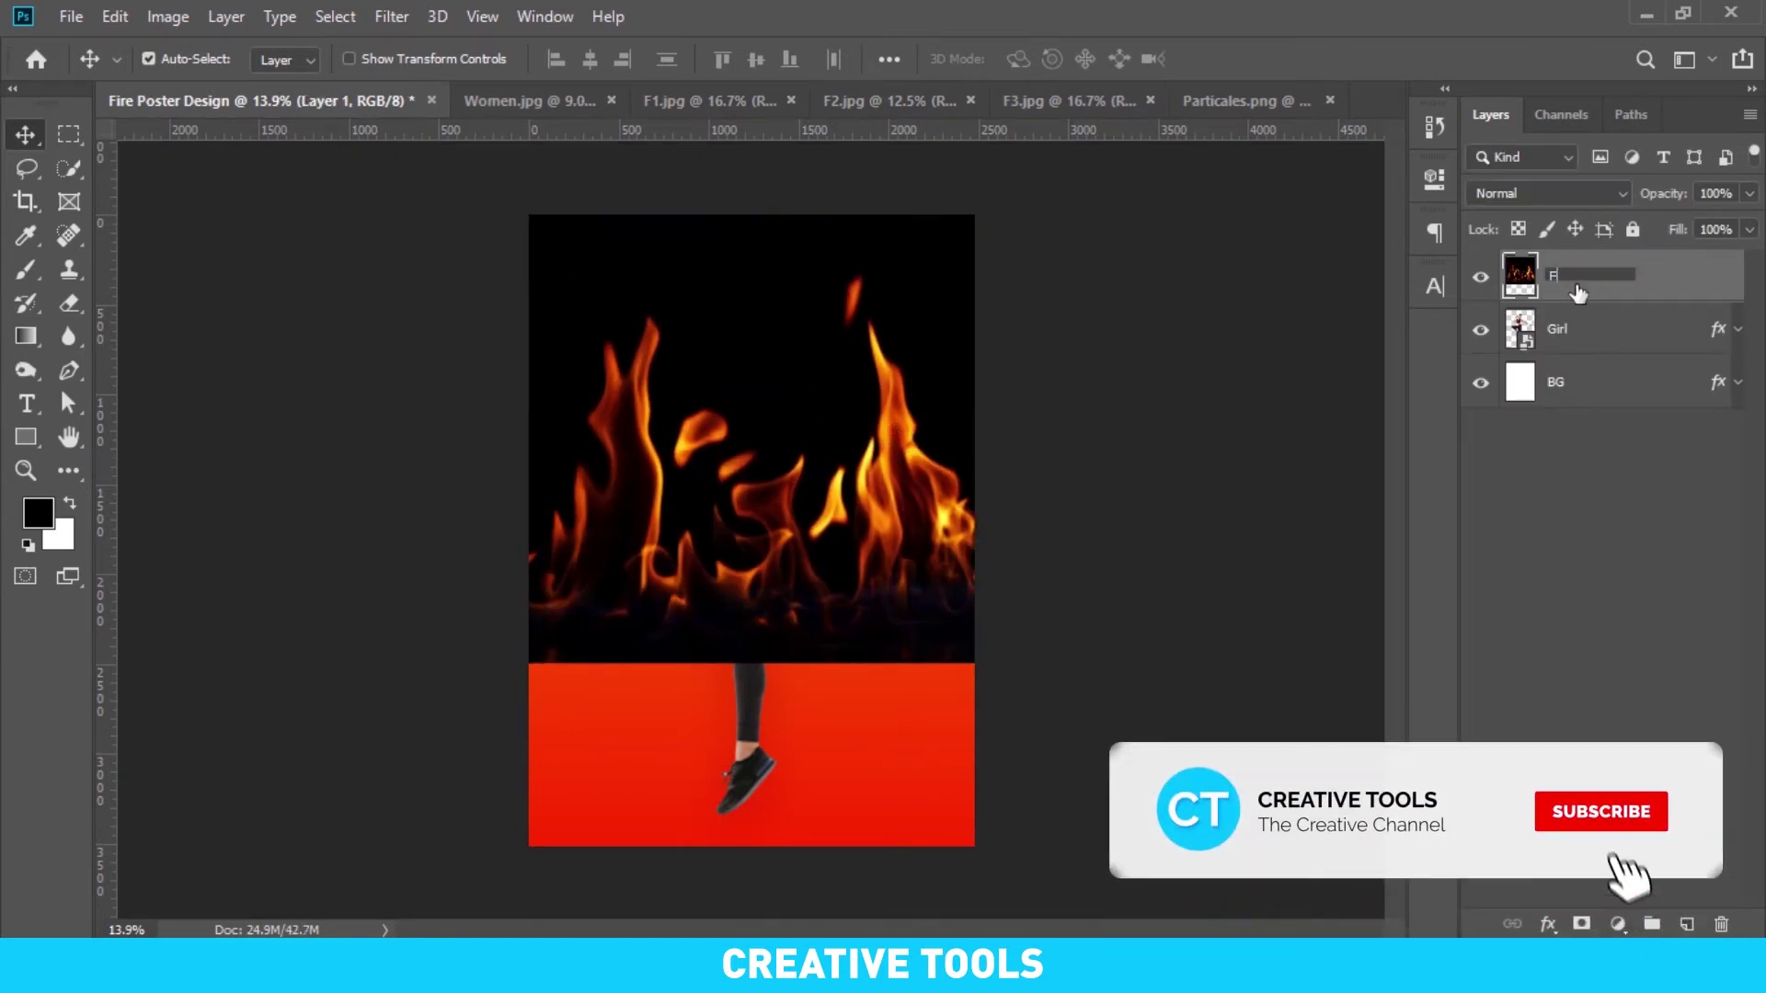
pyautogui.write('1')
pyautogui.press('Return')
pyautogui.click(1545, 193)
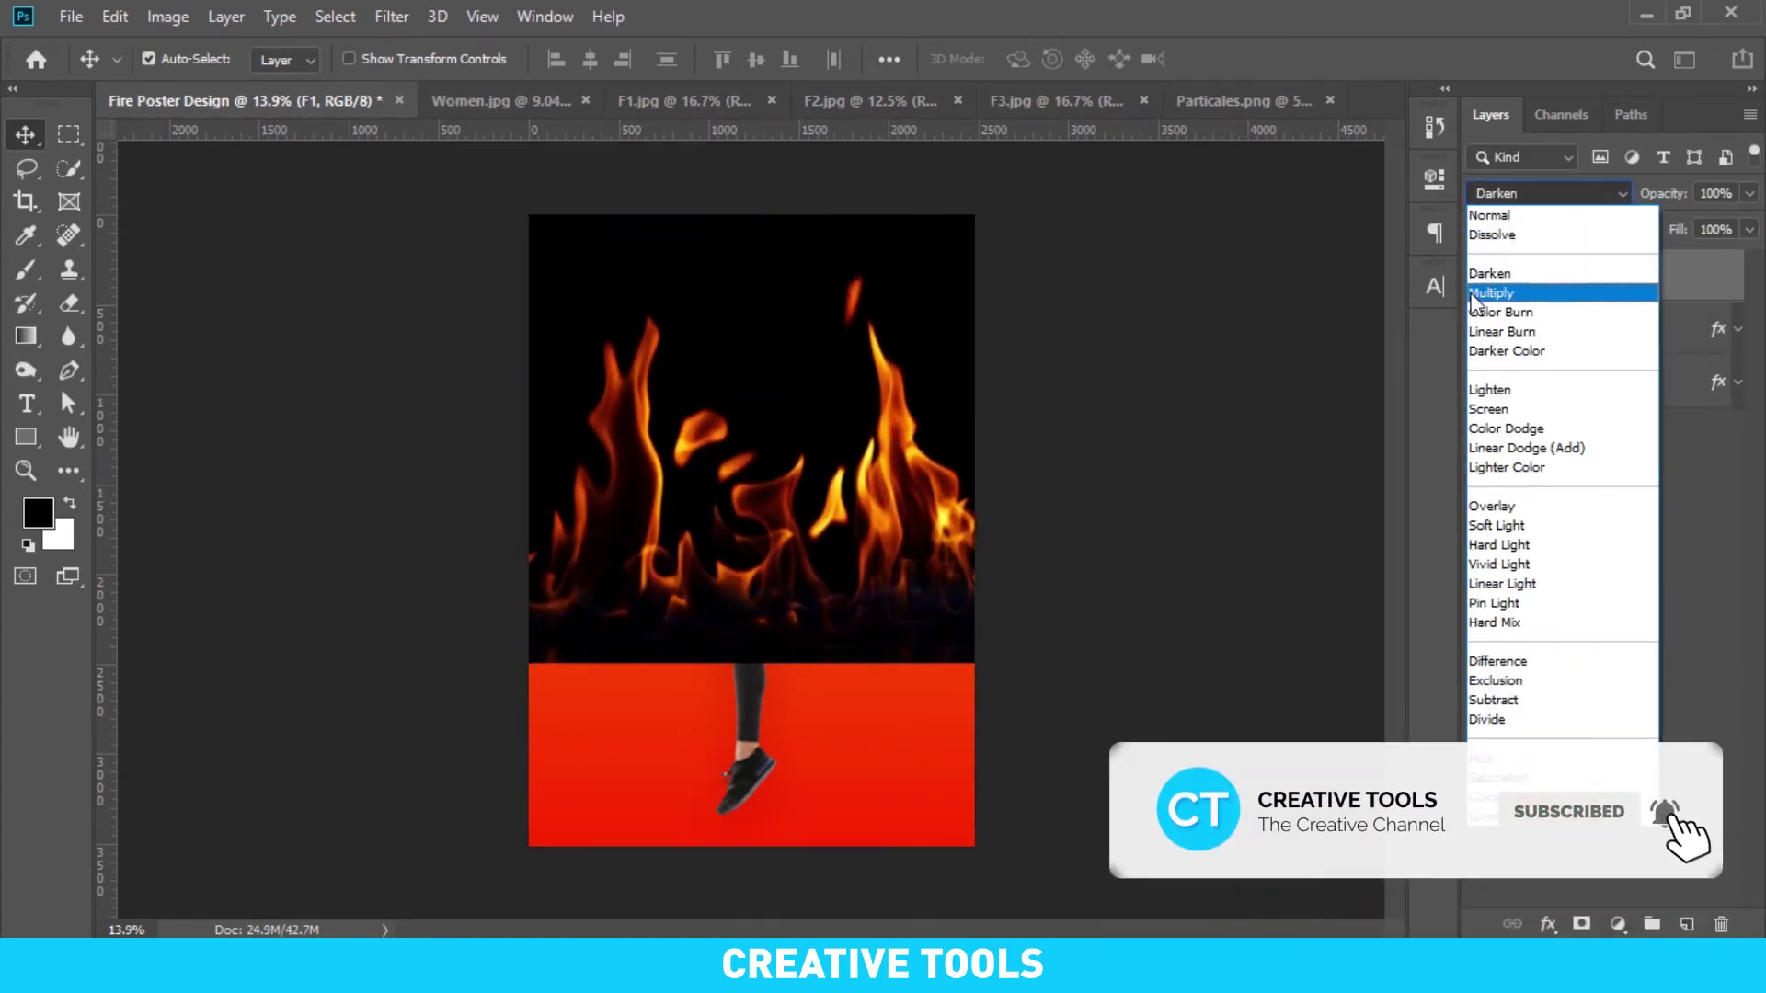
pyautogui.click(1499, 409)
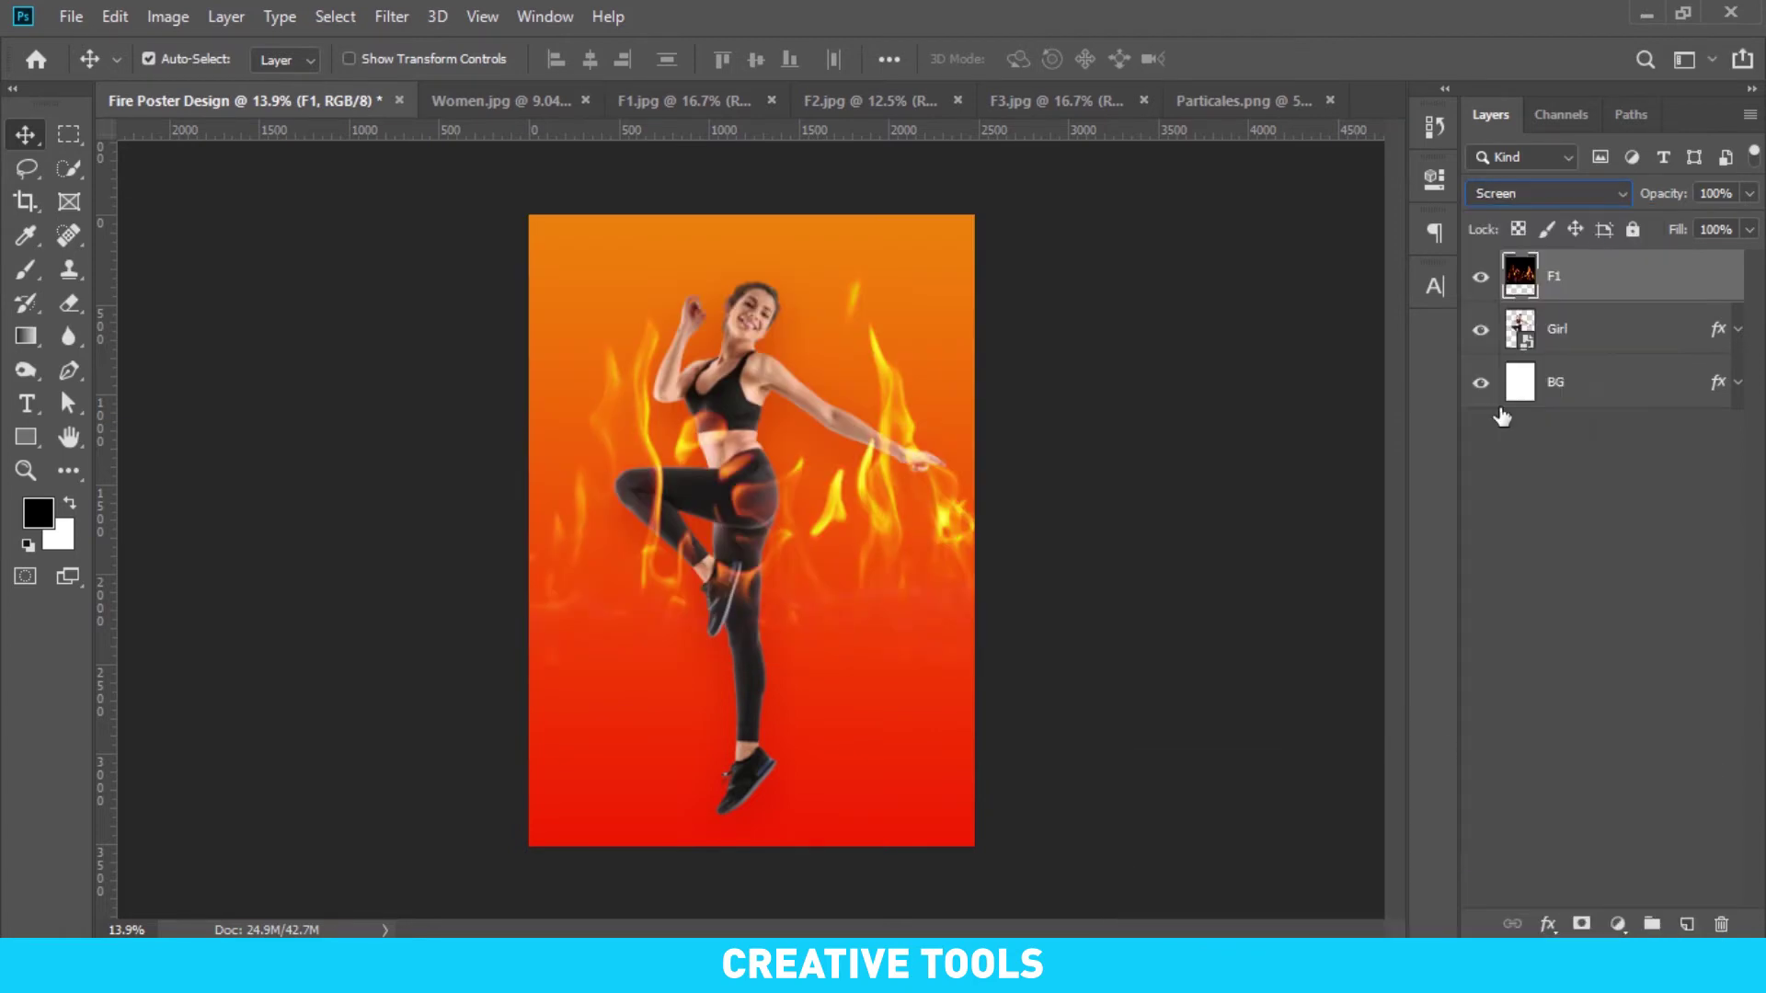
# Shrink and rotate the F1 flames to follow the girl's outstretched arm
pyautogui.hotkey('ctrl', 't')
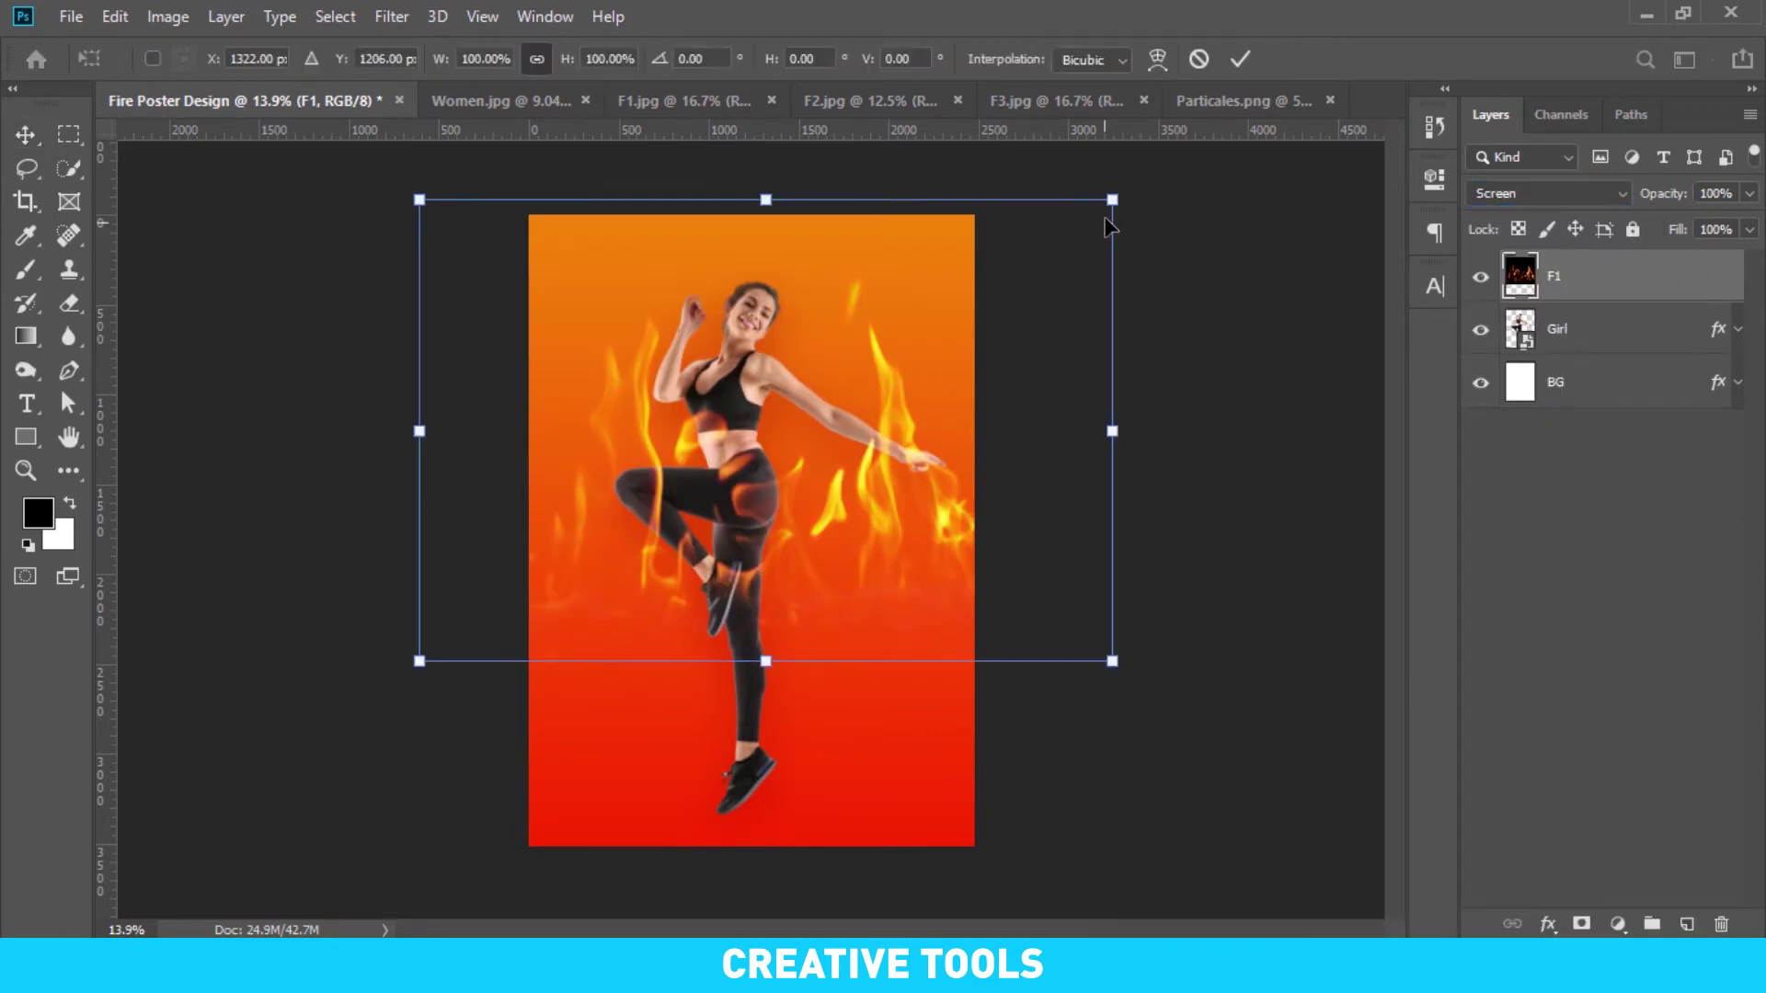
pyautogui.moveTo(1110, 201)
pyautogui.mouseDown()
pyautogui.moveTo(916, 332)
pyautogui.moveTo(1016, 384)
pyautogui.moveTo(1088, 386)
pyautogui.moveTo(1013, 367)
pyautogui.moveTo(945, 386)
pyautogui.mouseUp()
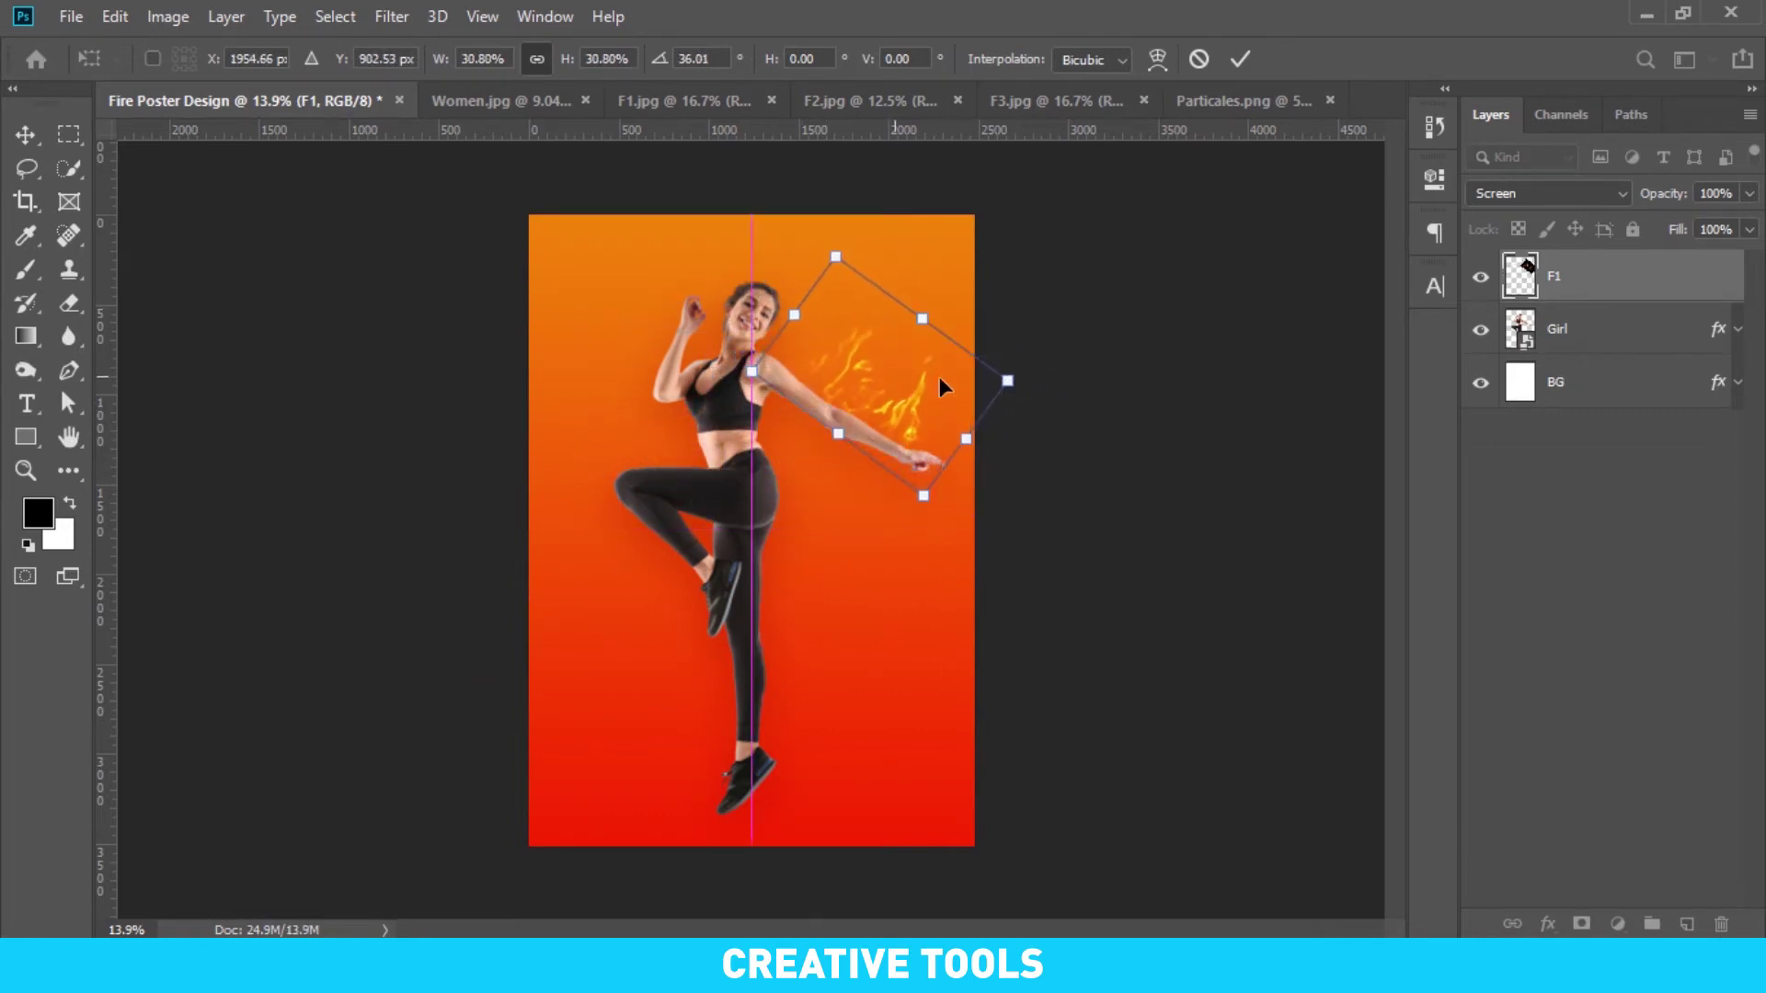
pyautogui.moveTo(1104, 387); pyautogui.dragTo(1108, 366)
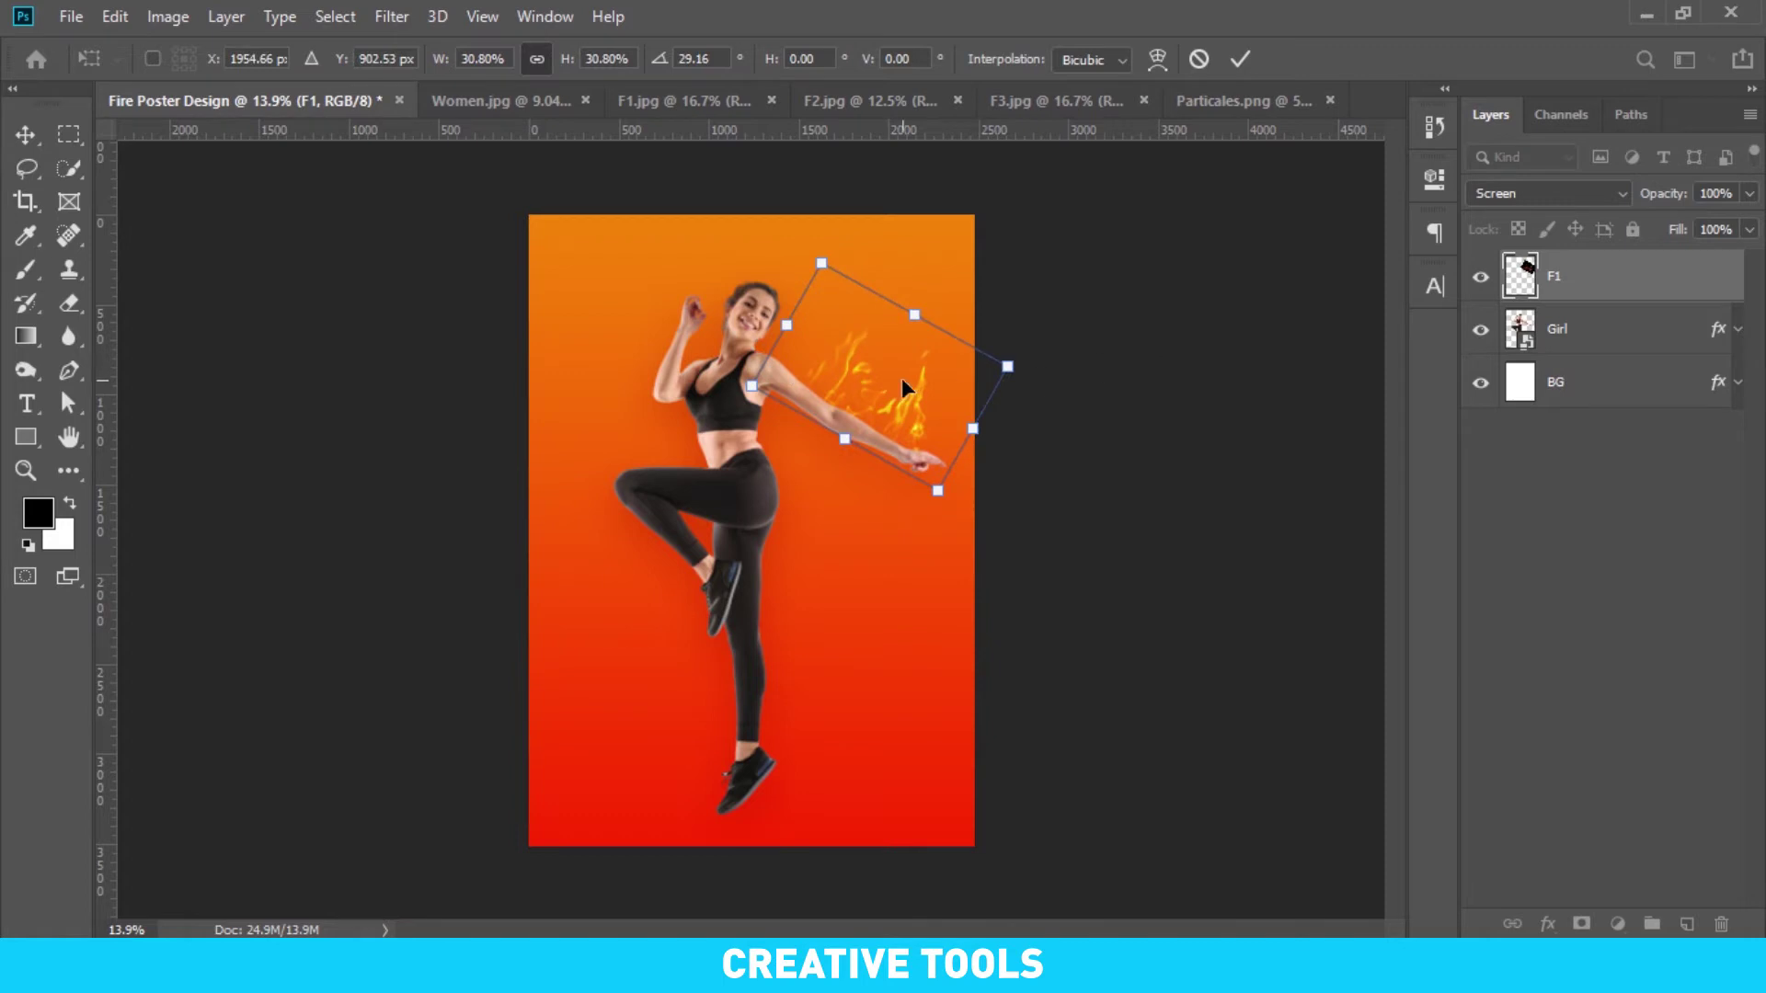
pyautogui.press('Return')
pyautogui.hotkey('ctrl', '0')
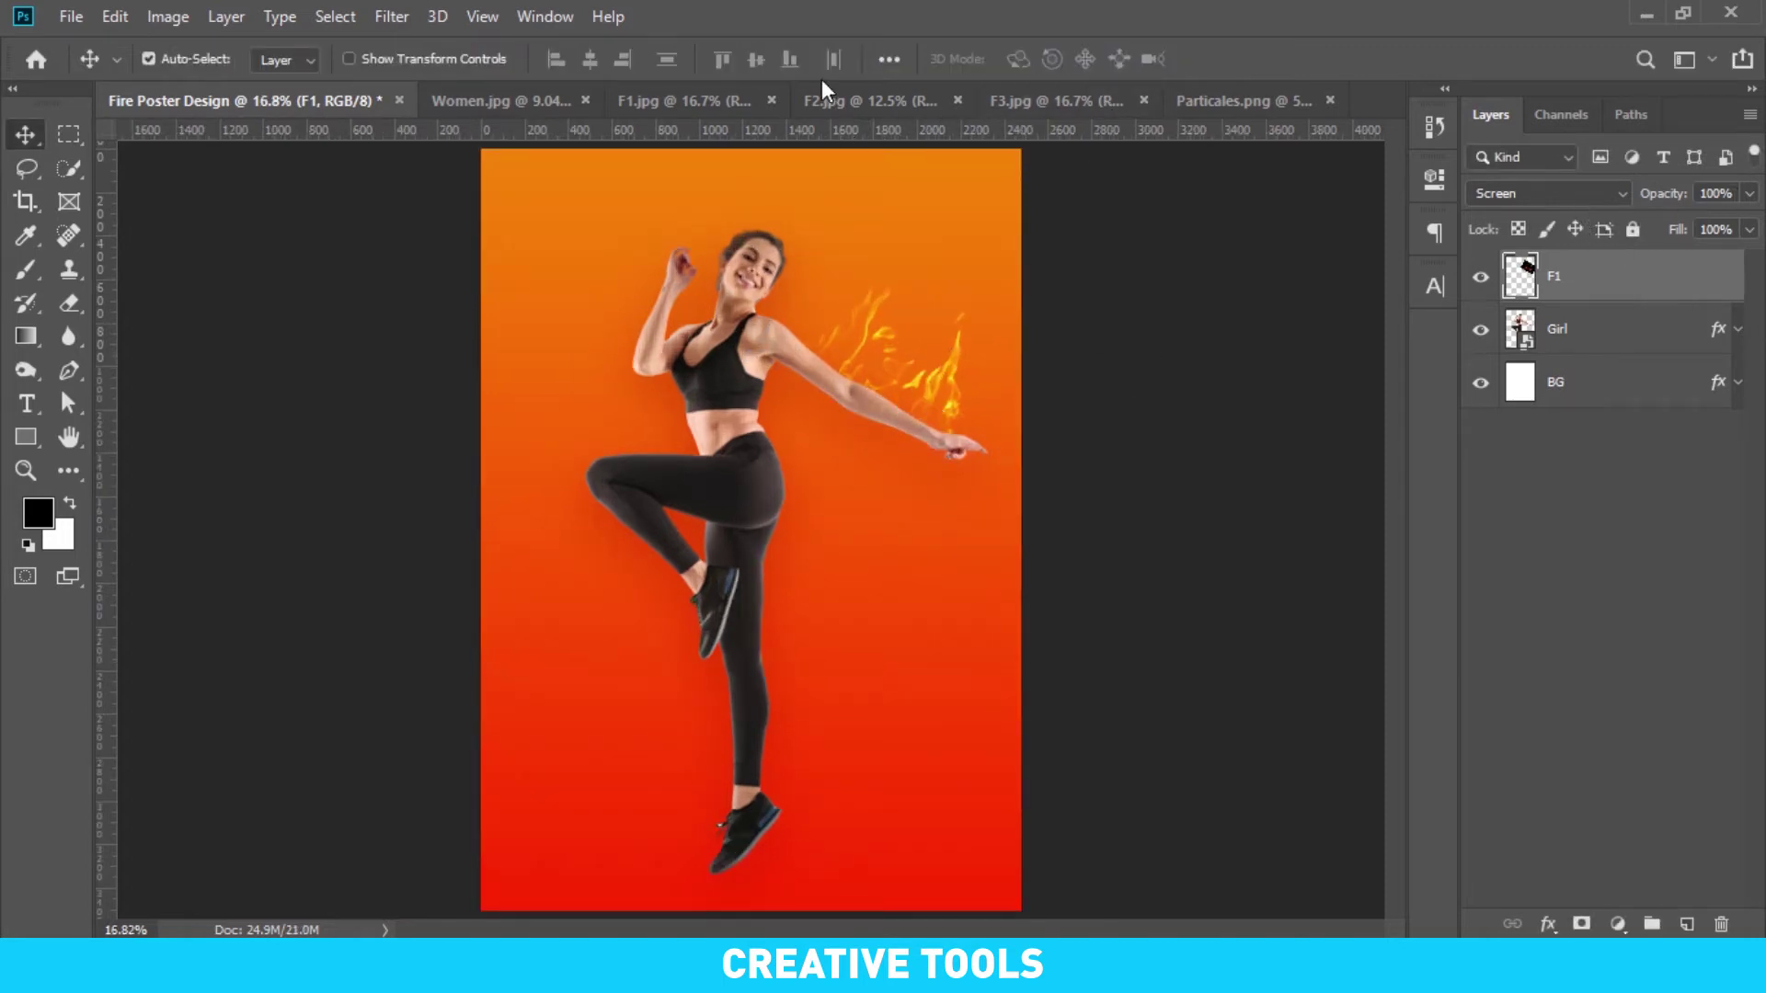
# Copy the tall F2.jpg flame into the poster as layer F2 with Screen blending
pyautogui.click(833, 100)
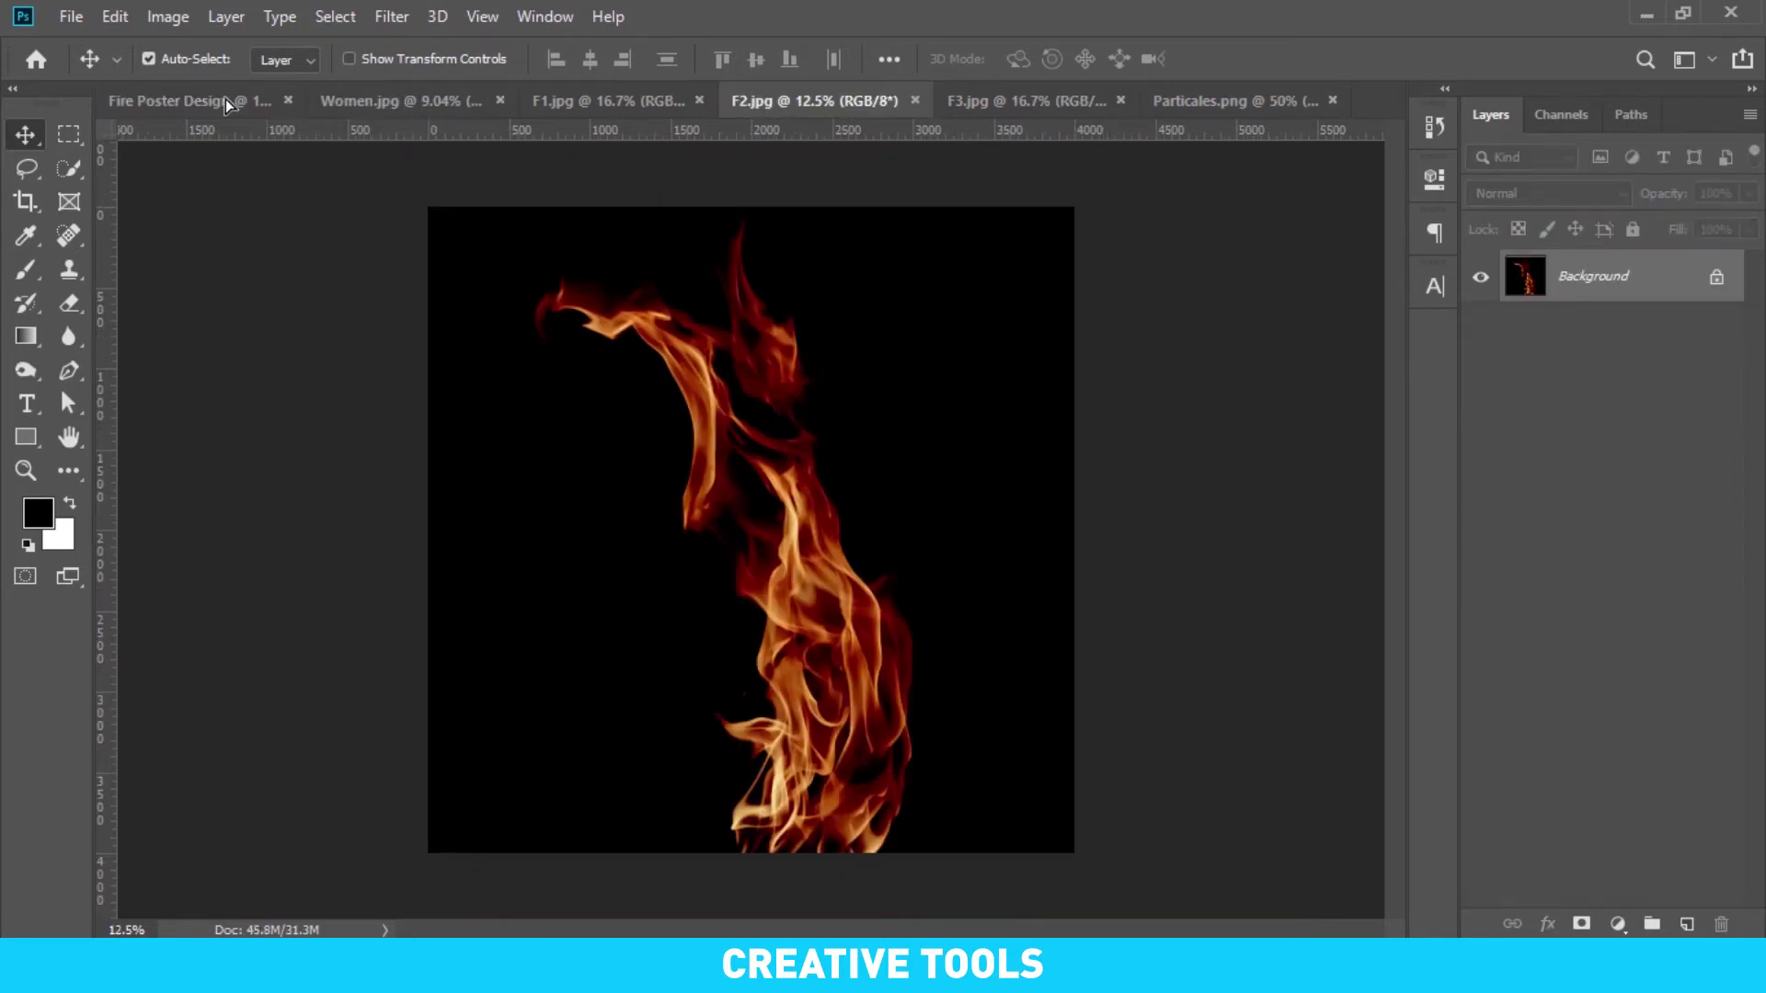
pyautogui.moveTo(228, 104); pyautogui.dragTo(787, 478)
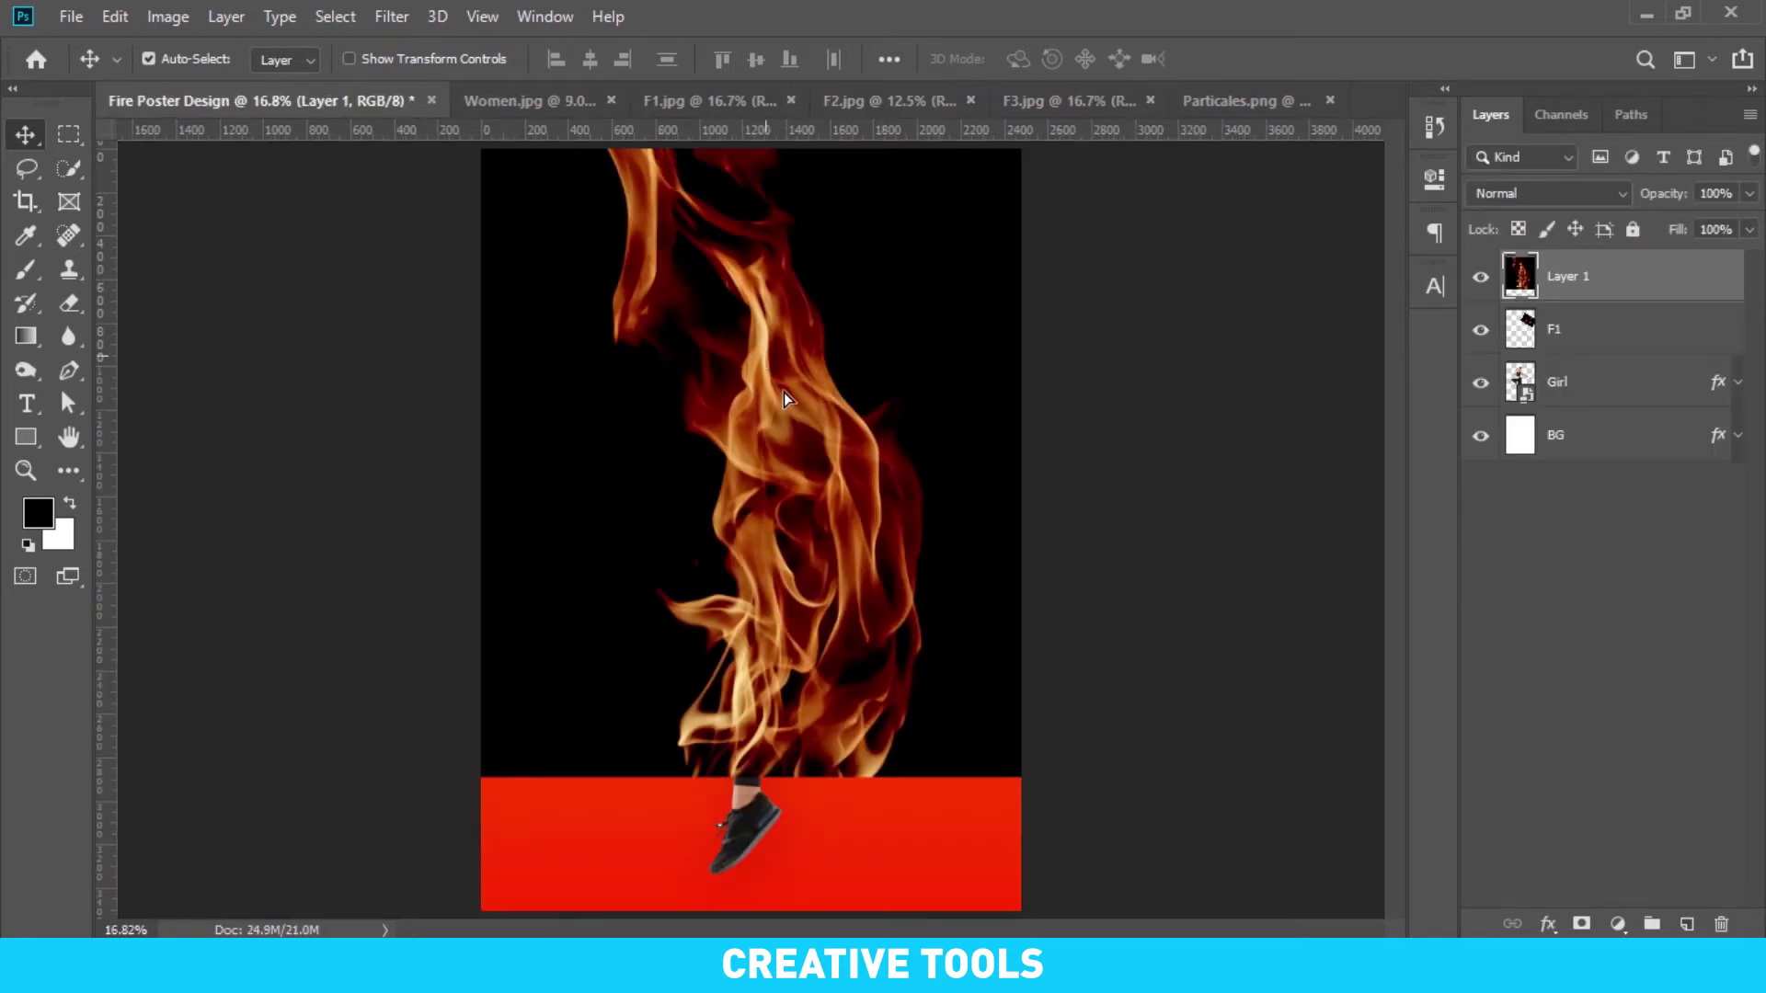
pyautogui.moveTo(786, 398); pyautogui.dragTo(786, 495)
pyautogui.doubleClick(1583, 276)
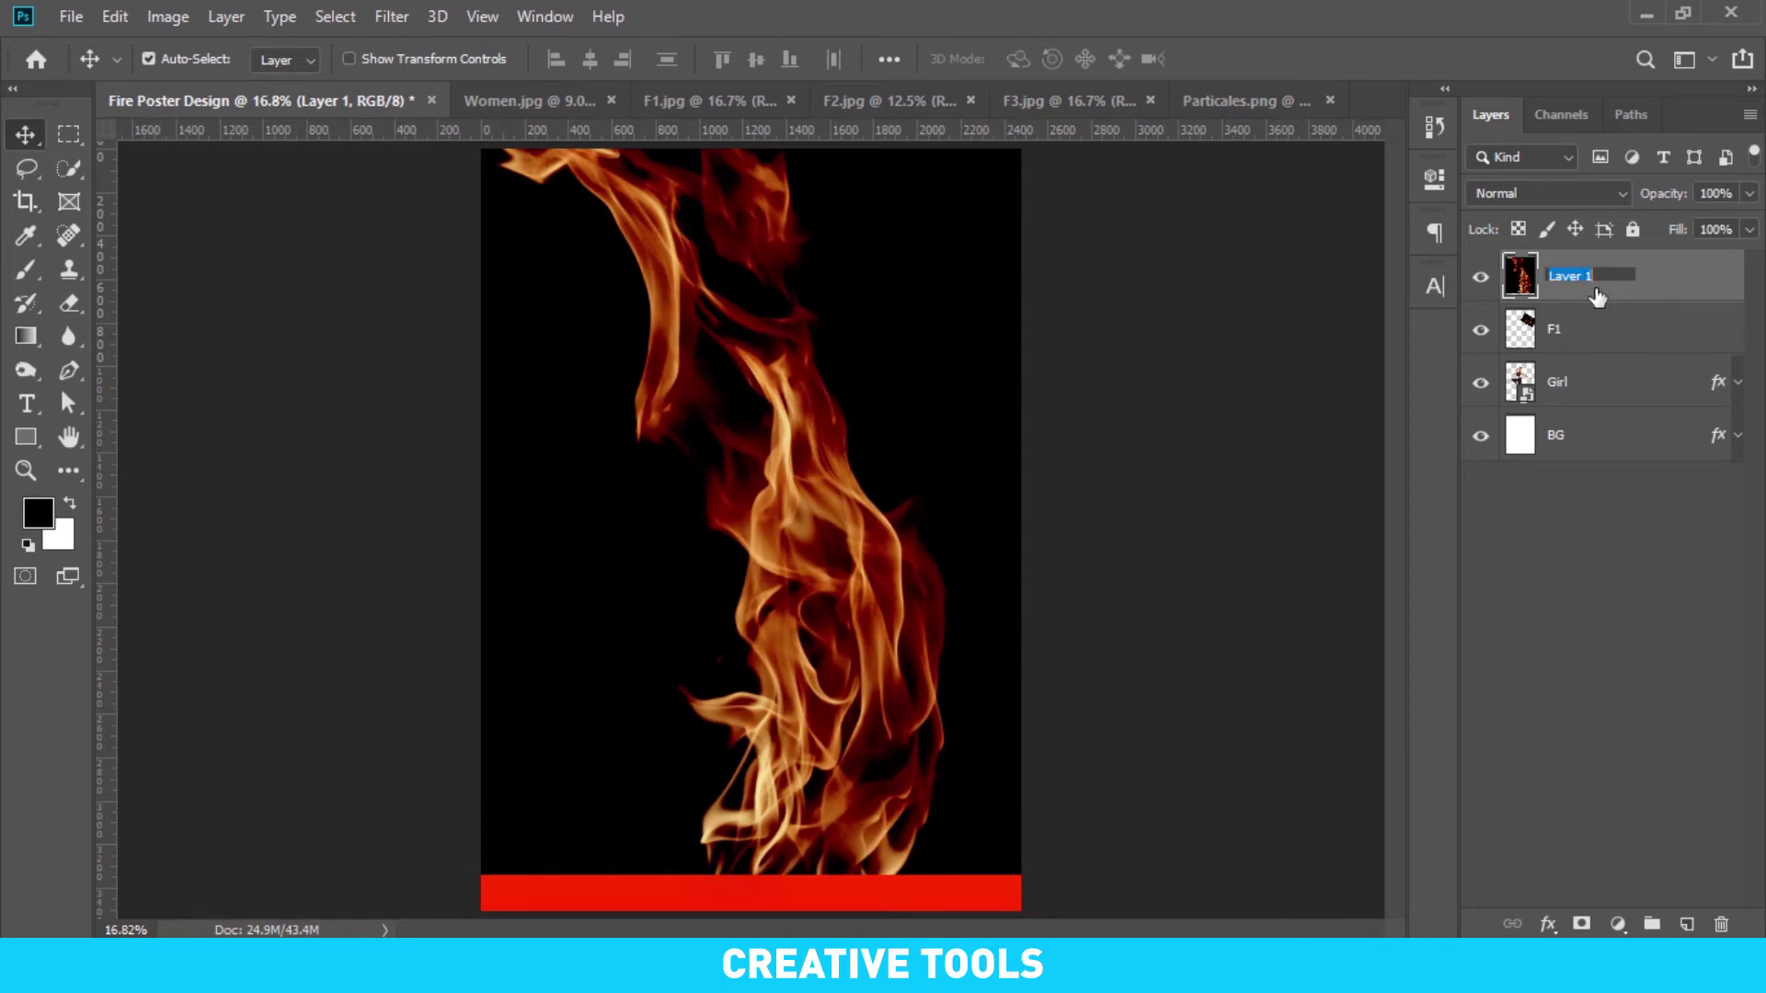
pyautogui.write('F2')
pyautogui.press('Return')
pyautogui.click(1531, 193)
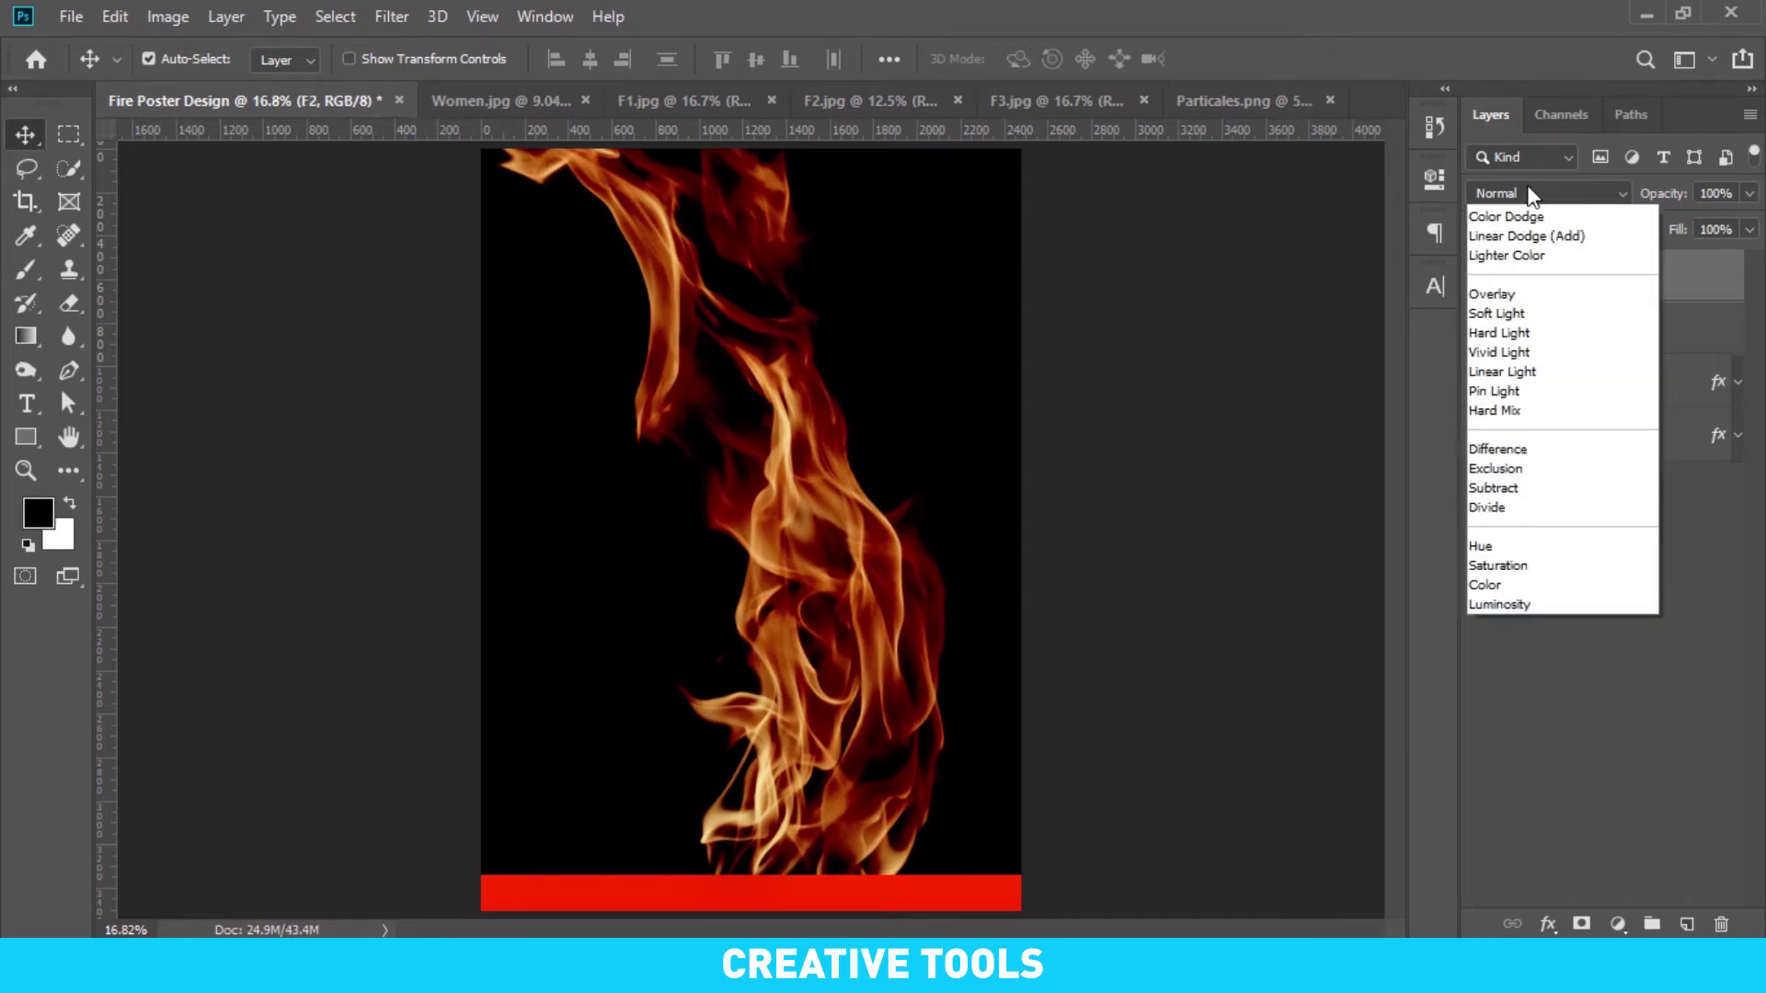
pyautogui.click(1494, 402)
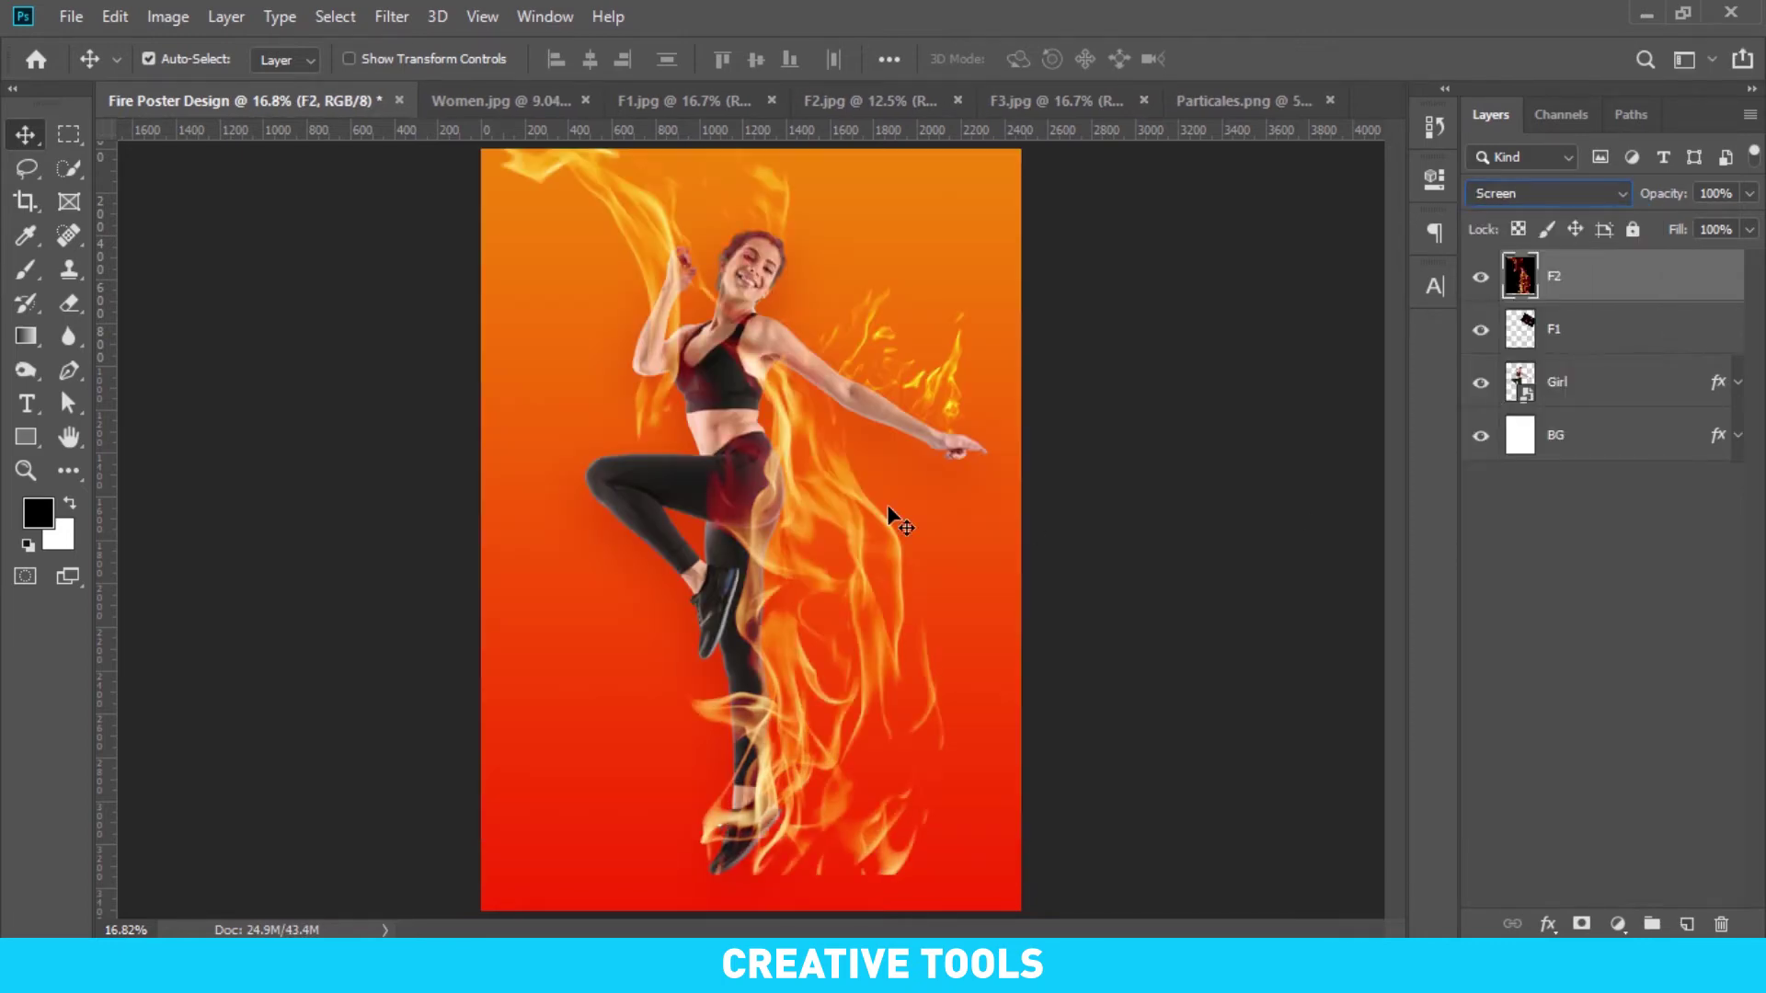
# Shrink the F2 flame to about half size at the upper left and move it below Girl
pyautogui.hotkey('ctrl', 't')
pyautogui.scroll(-2, 1033, 478)
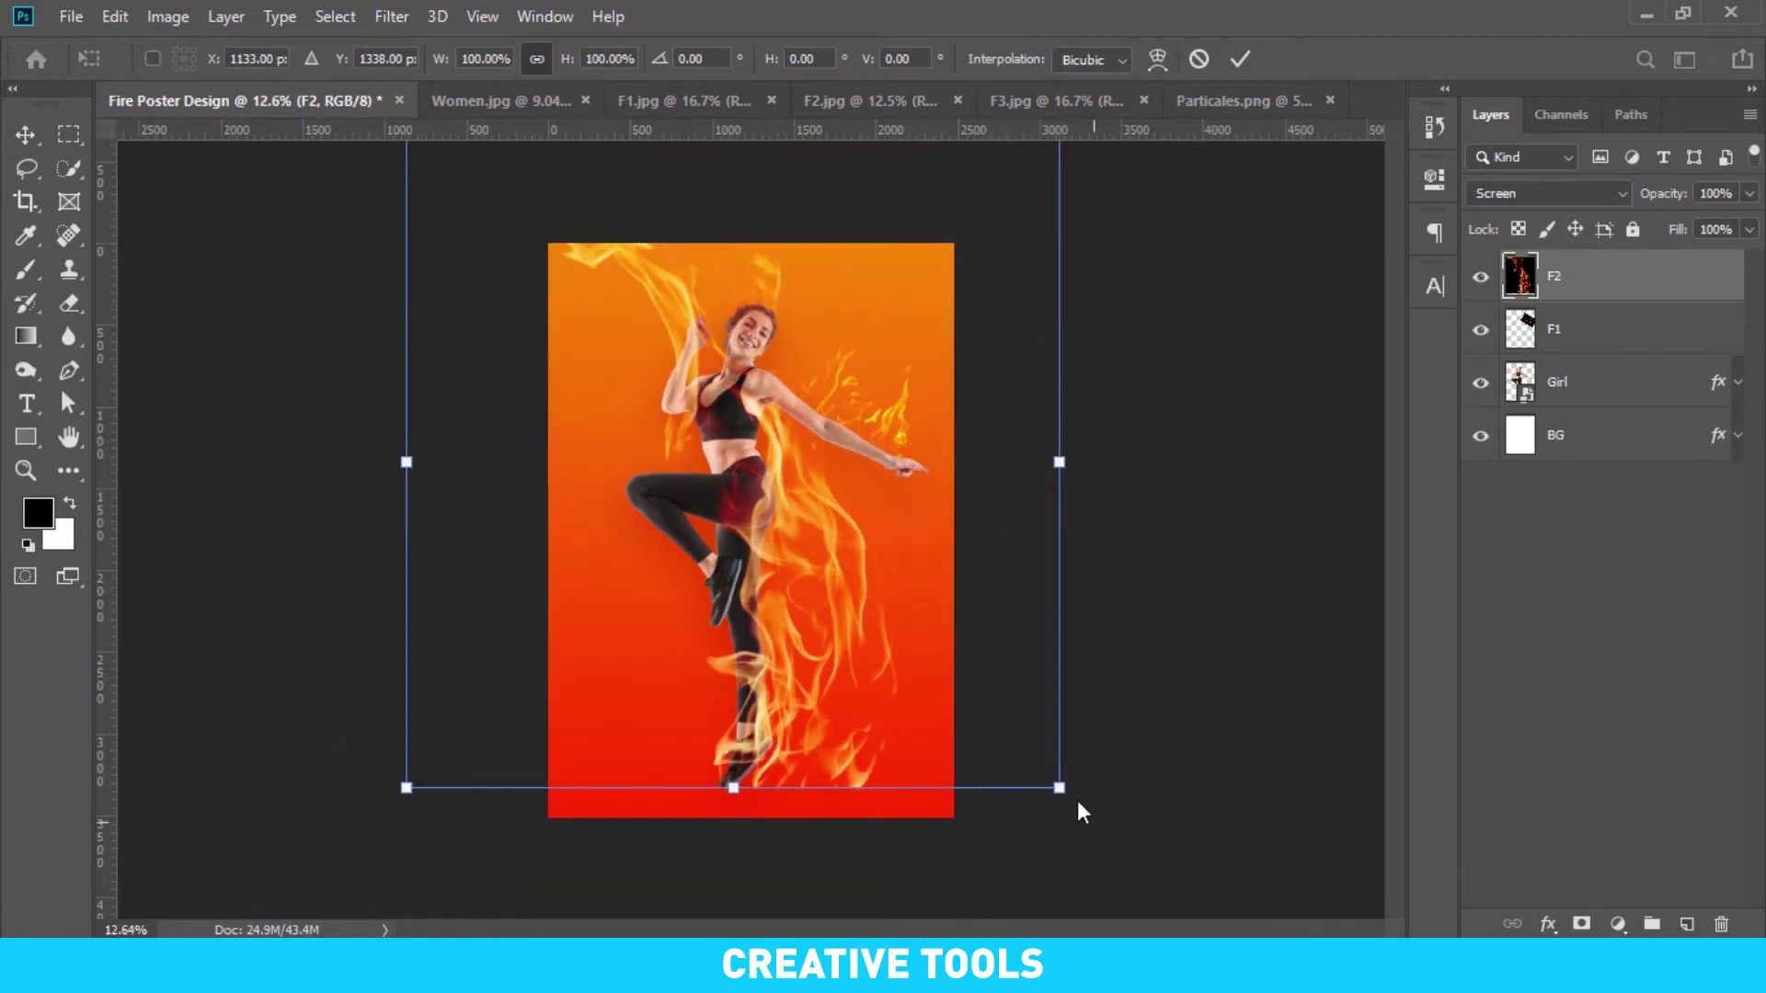
pyautogui.moveTo(1059, 786); pyautogui.dragTo(726, 456)
pyautogui.moveTo(664, 343)
pyautogui.mouseDown()
pyautogui.moveTo(806, 478)
pyautogui.moveTo(793, 460)
pyautogui.mouseUp()
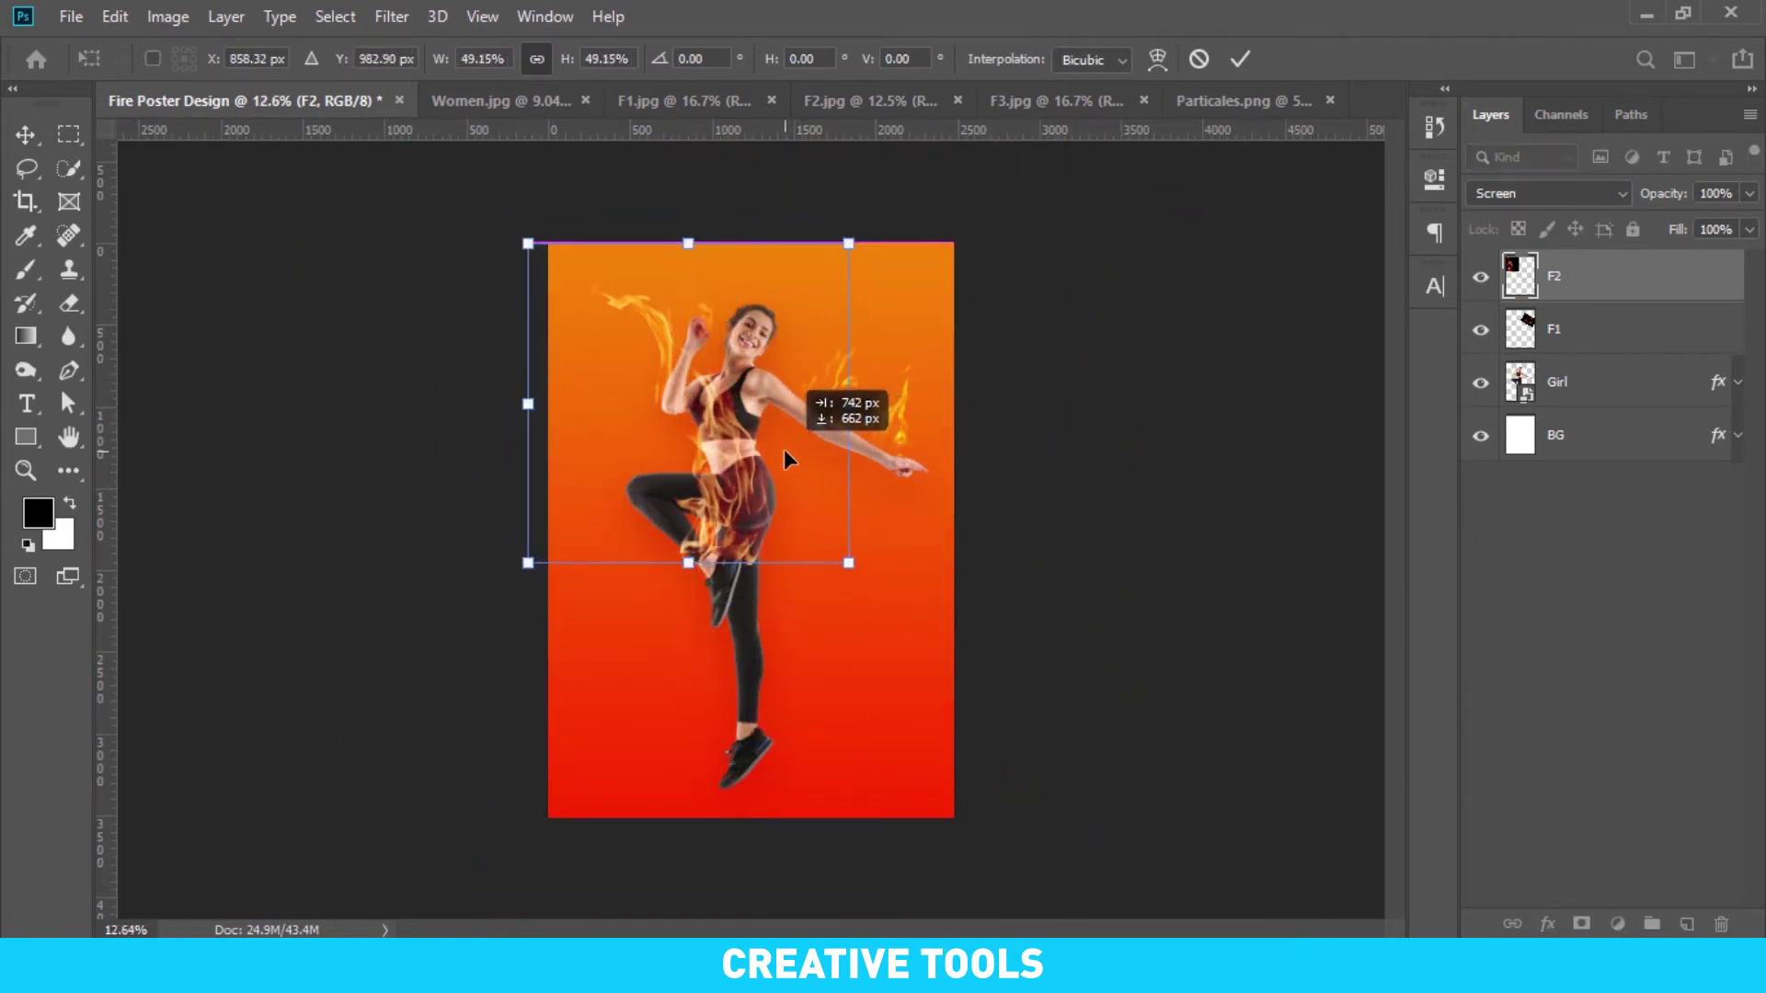
pyautogui.press('Return')
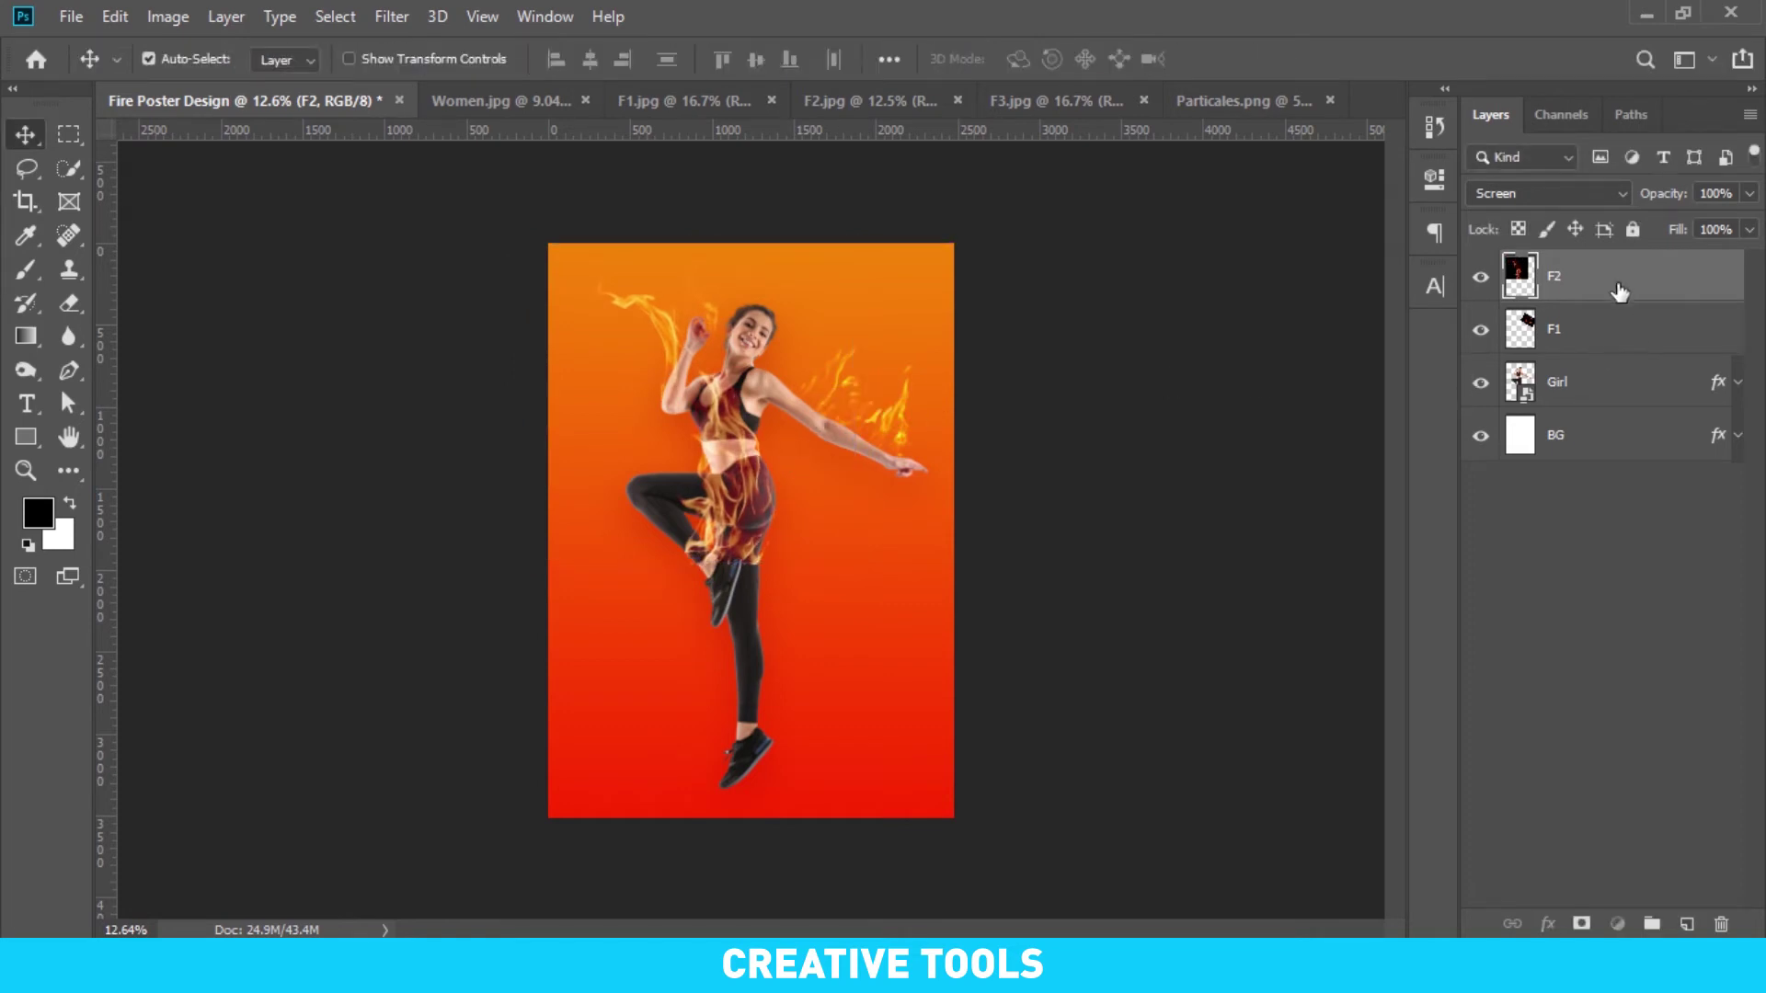
pyautogui.moveTo(1609, 286)
pyautogui.mouseDown()
pyautogui.moveTo(1588, 394)
pyautogui.moveTo(1568, 408)
pyautogui.mouseUp()
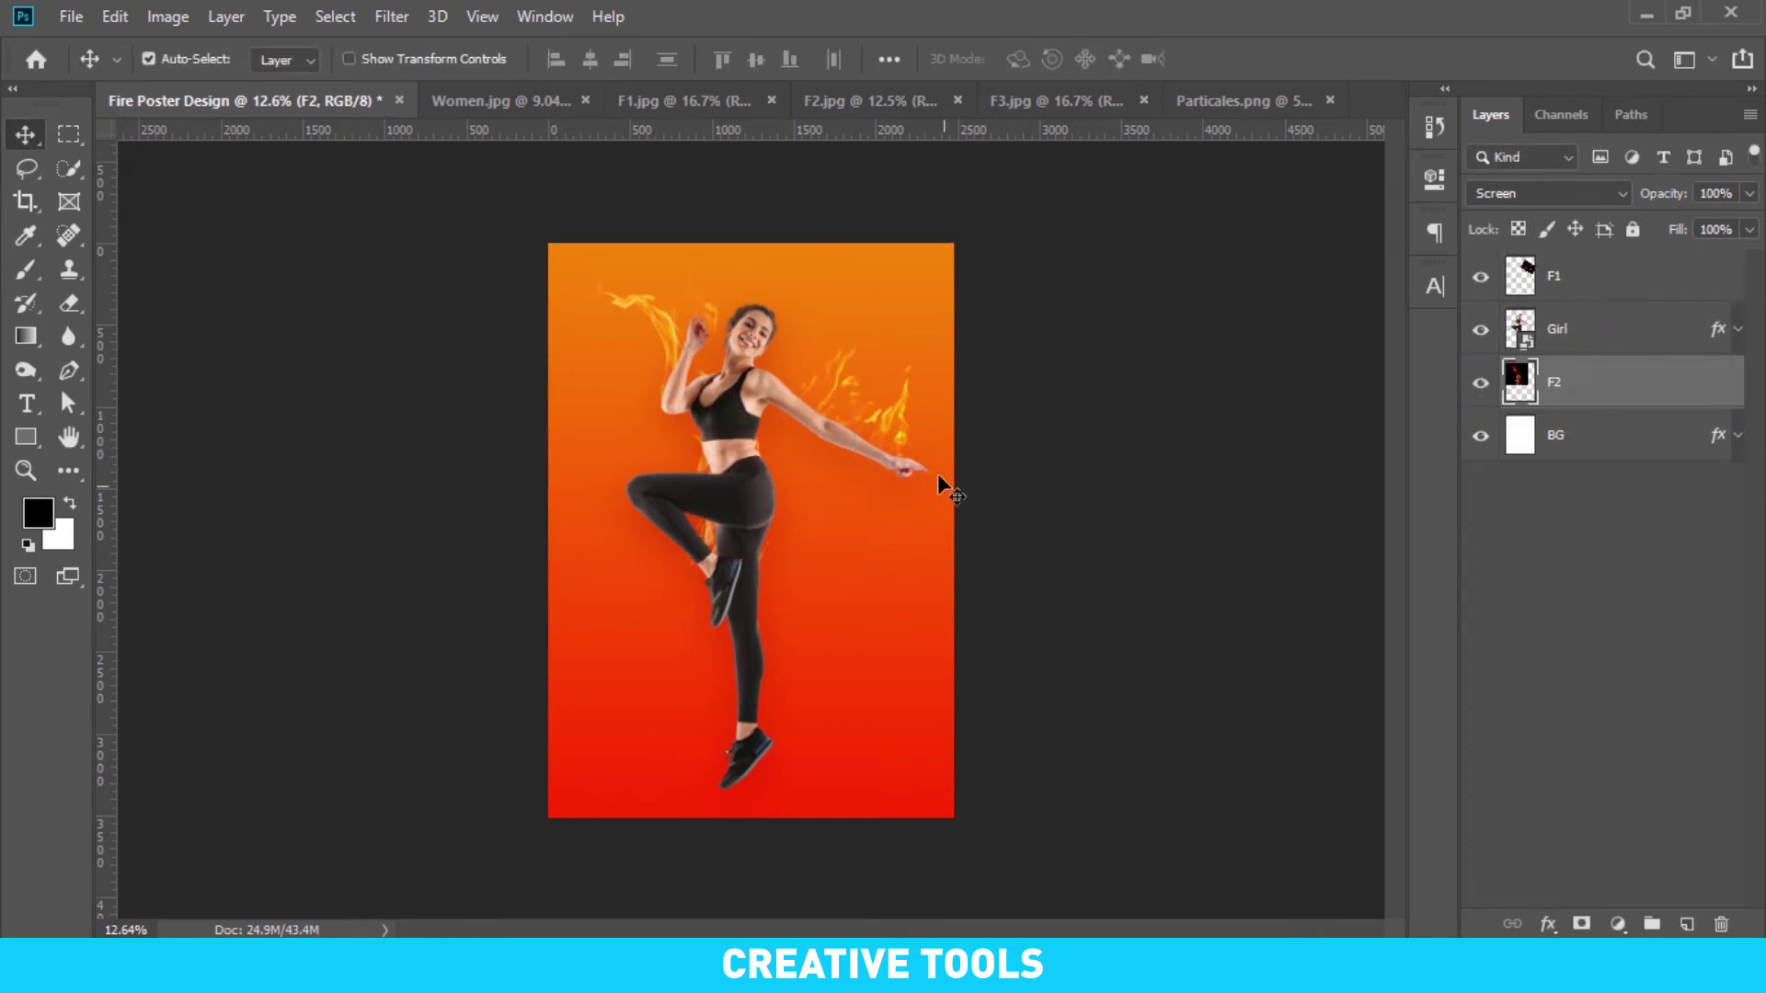
# Enlarge the F2 flame slightly and tilt it a little counter-clockwise
pyautogui.hotkey('ctrl', 't')
pyautogui.moveTo(851, 248); pyautogui.dragTo(896, 208)
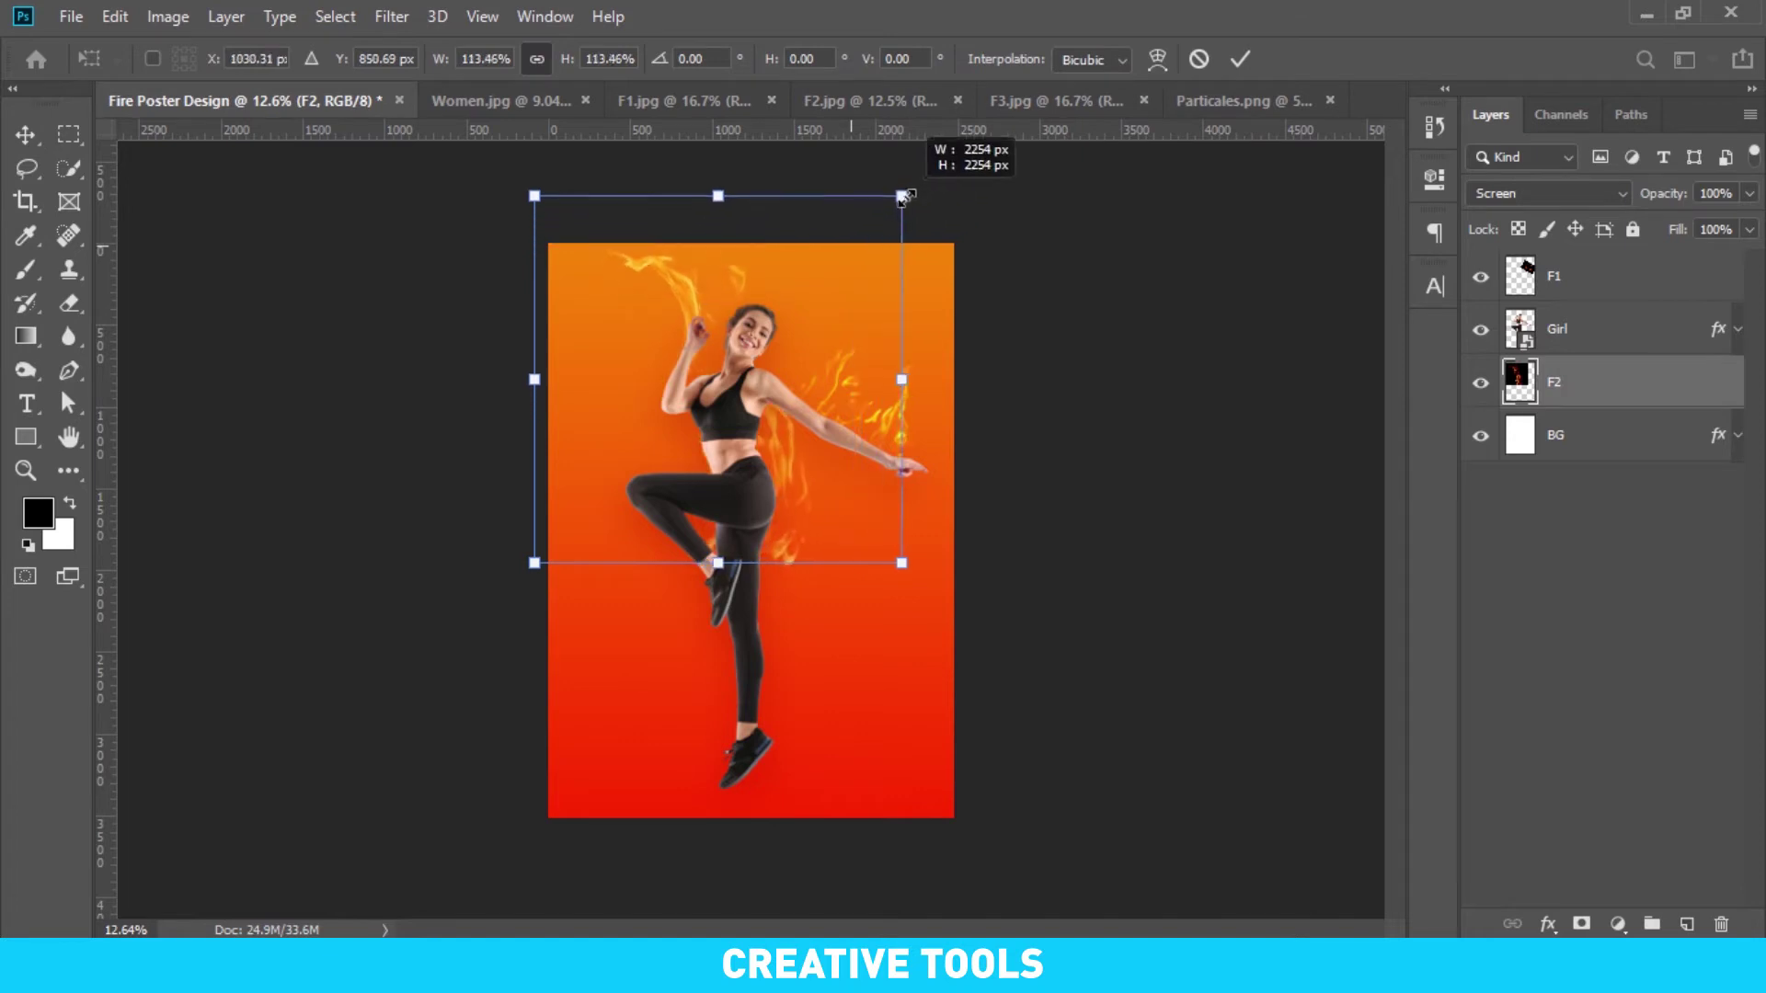
pyautogui.moveTo(816, 399)
pyautogui.mouseDown()
pyautogui.moveTo(813, 414)
pyautogui.moveTo(797, 399)
pyautogui.mouseUp()
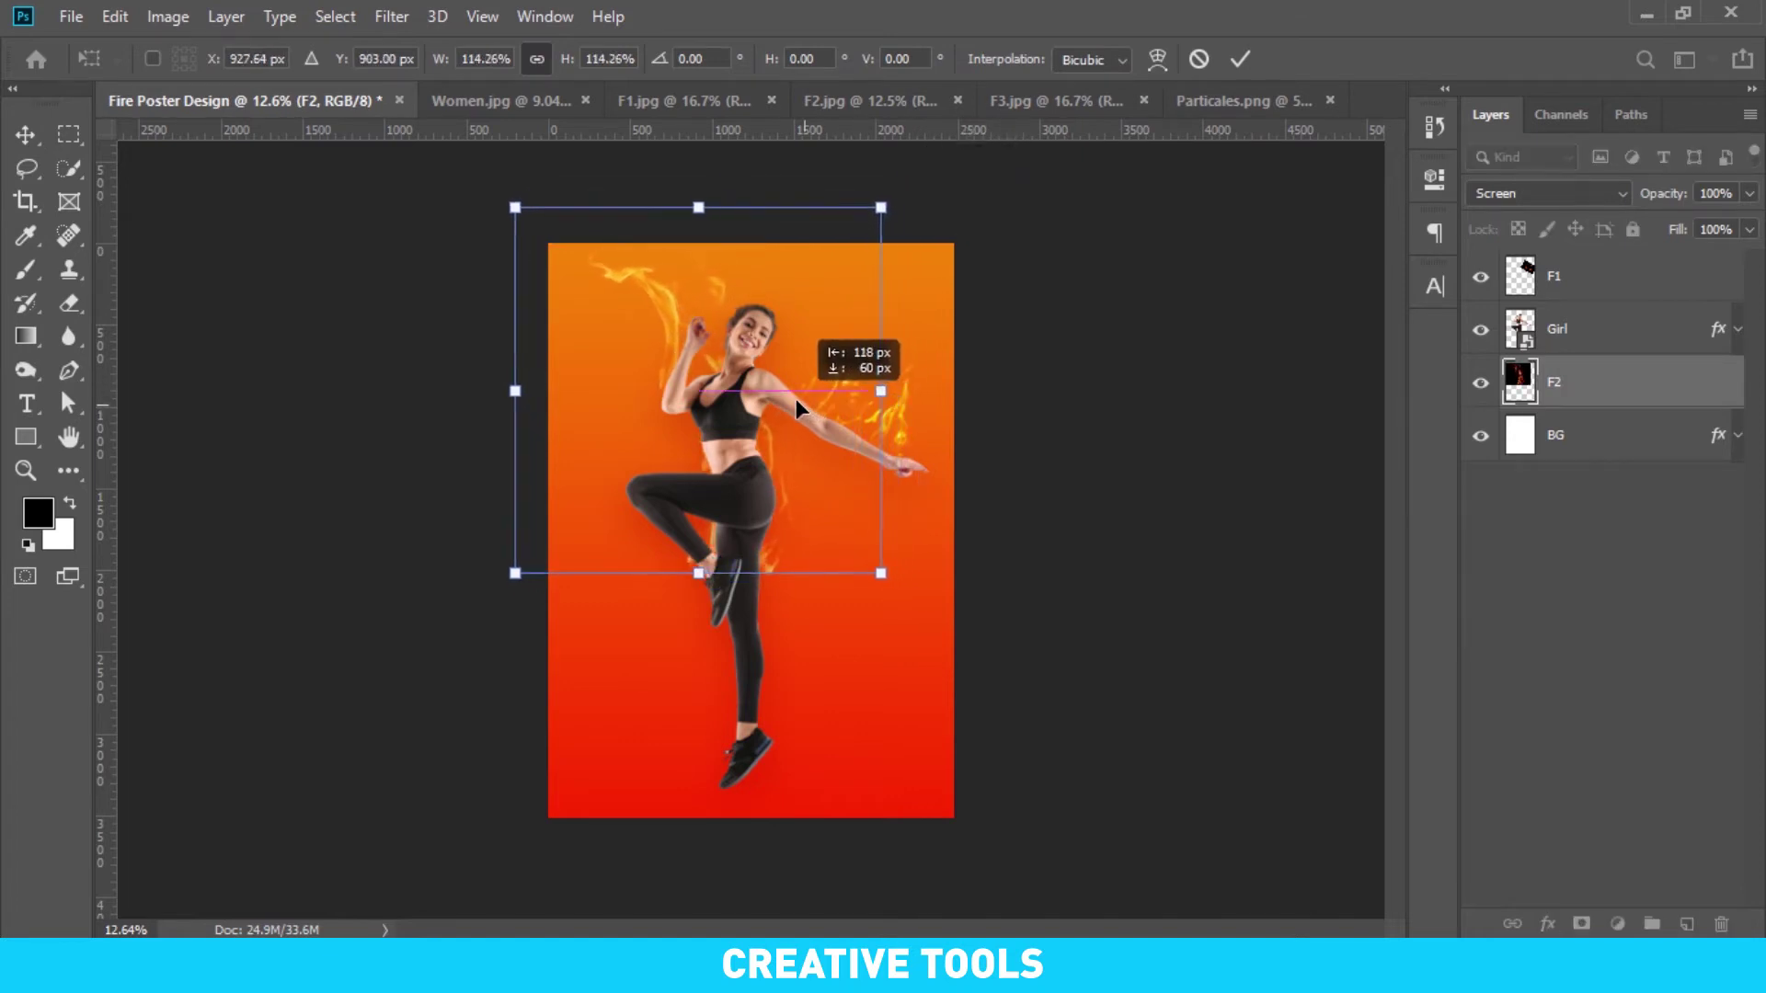
pyautogui.moveTo(889, 632)
pyautogui.mouseDown()
pyautogui.moveTo(846, 539)
pyautogui.moveTo(815, 556)
pyautogui.mouseUp()
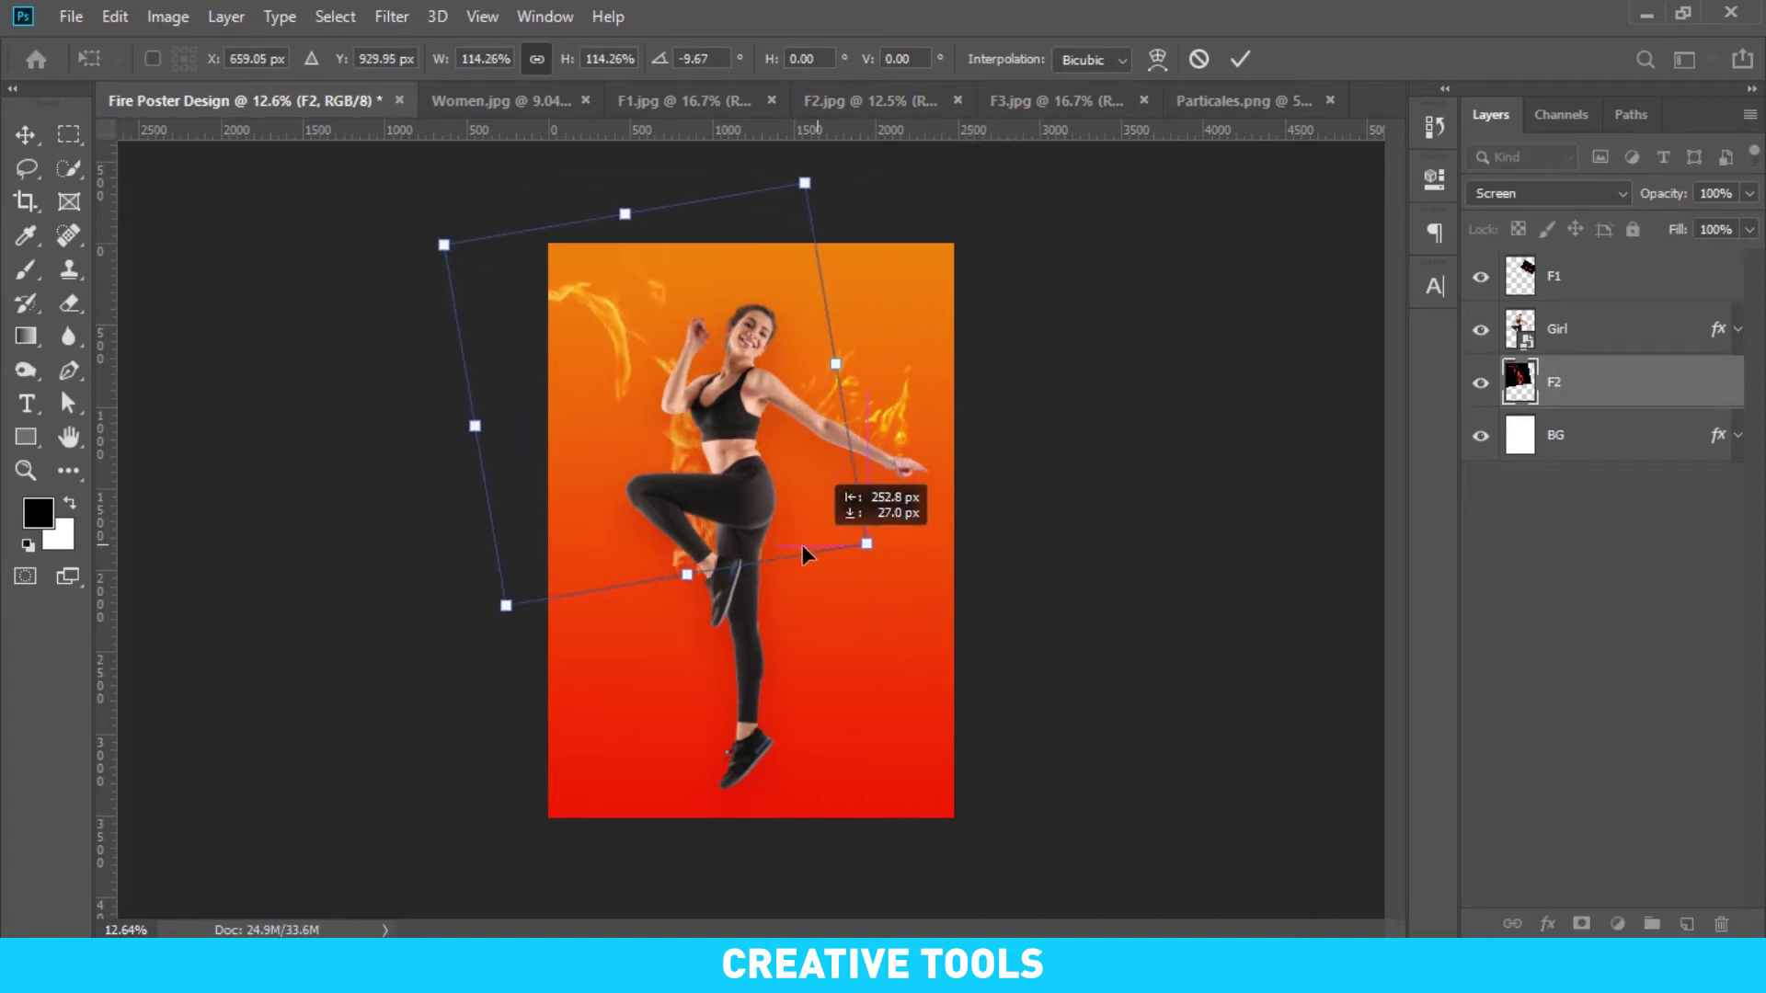
pyautogui.press('Return')
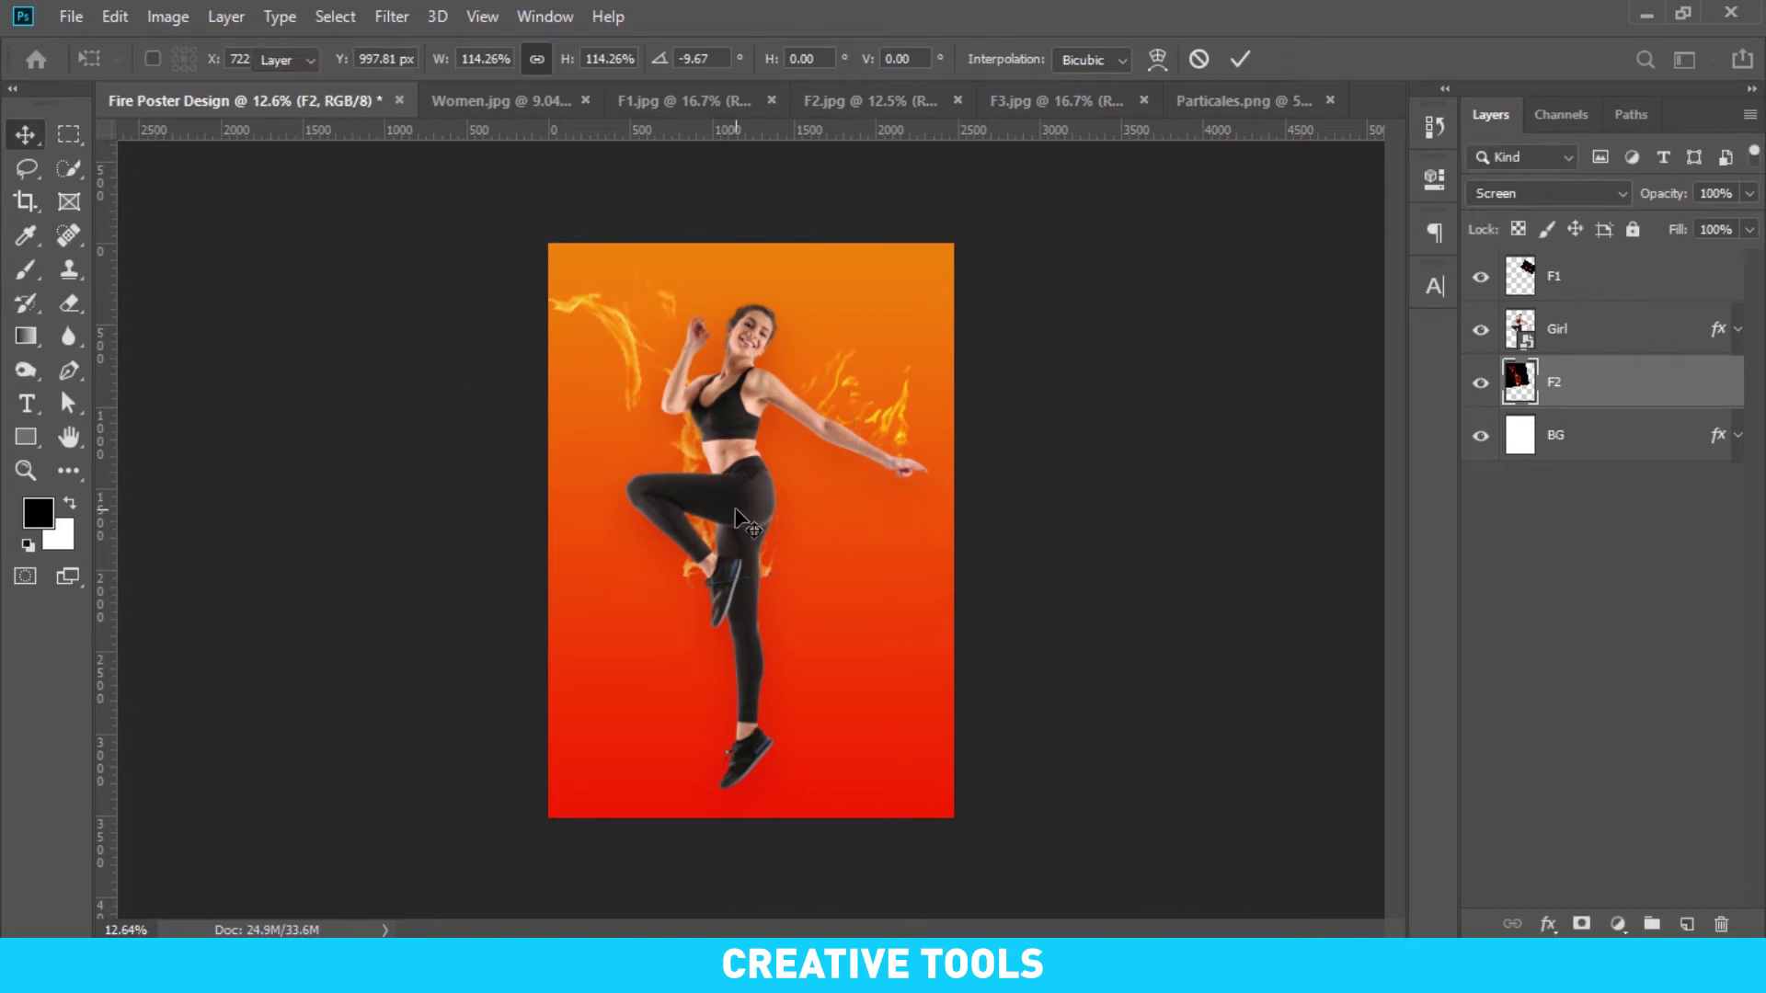
pyautogui.click(1096, 103)
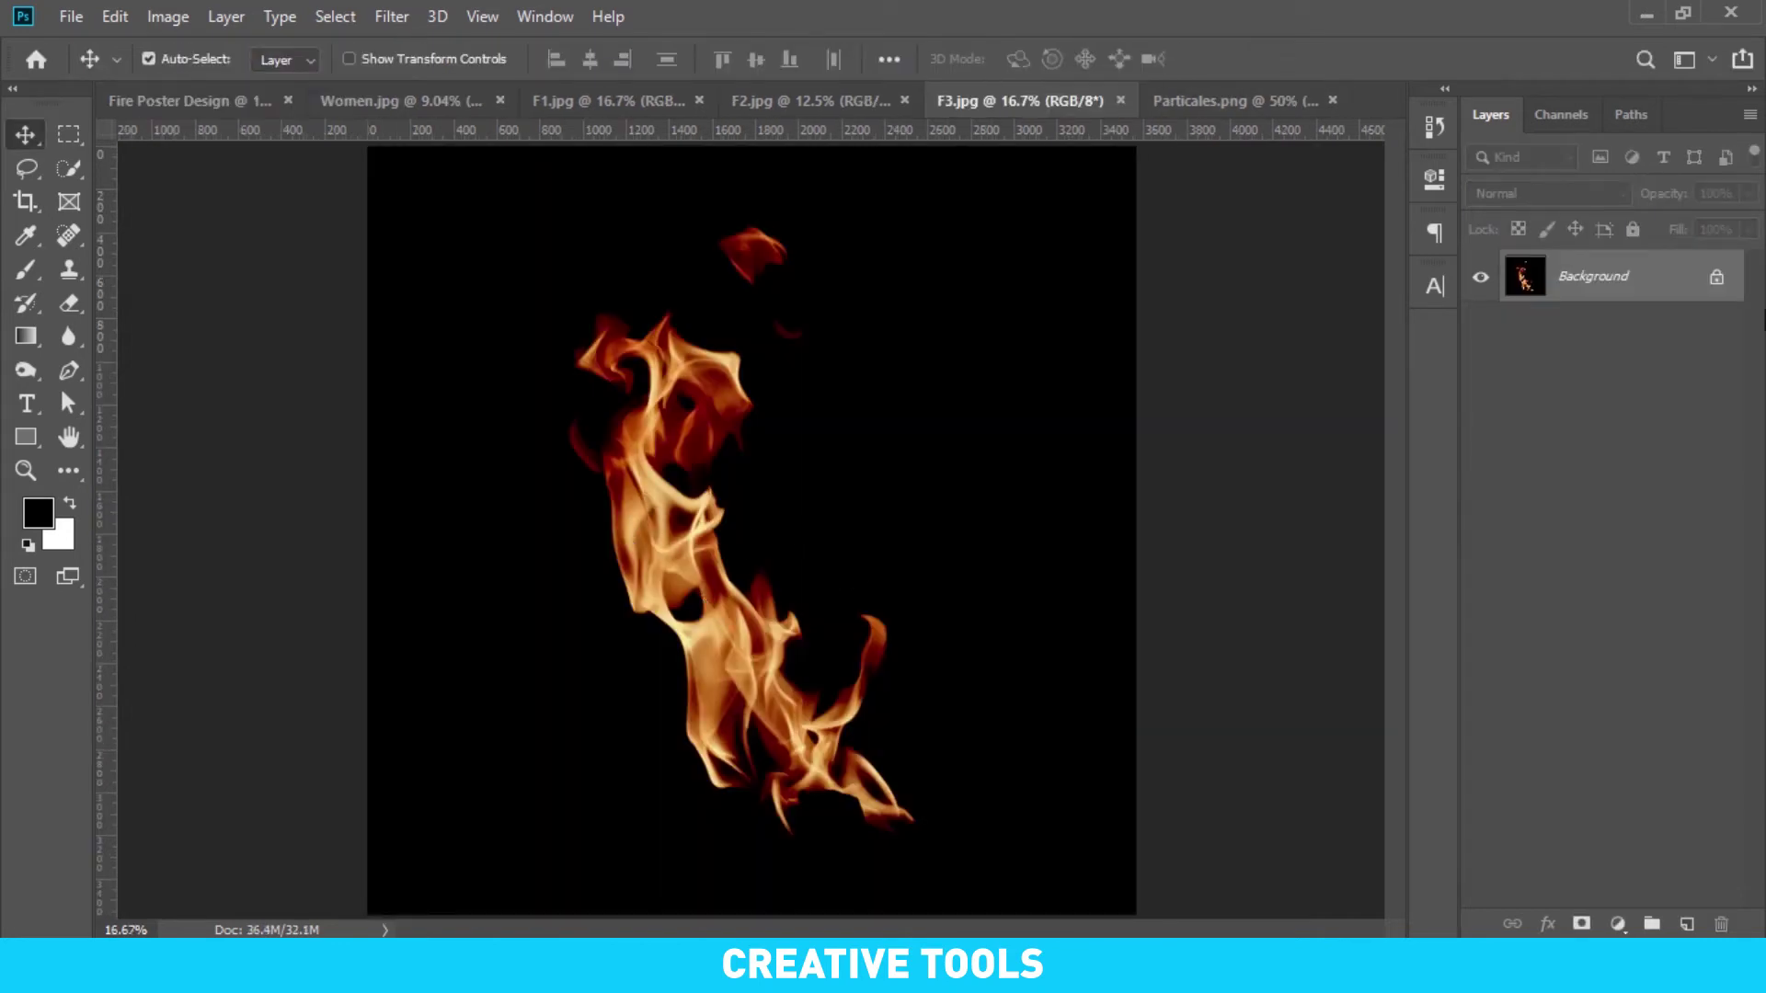
# Copy the F3 fire into the poster as Screen-blended layer F3 above Girl
pyautogui.moveTo(1591, 291)
pyautogui.mouseDown()
pyautogui.moveTo(662, 386)
pyautogui.moveTo(729, 445)
pyautogui.mouseUp()
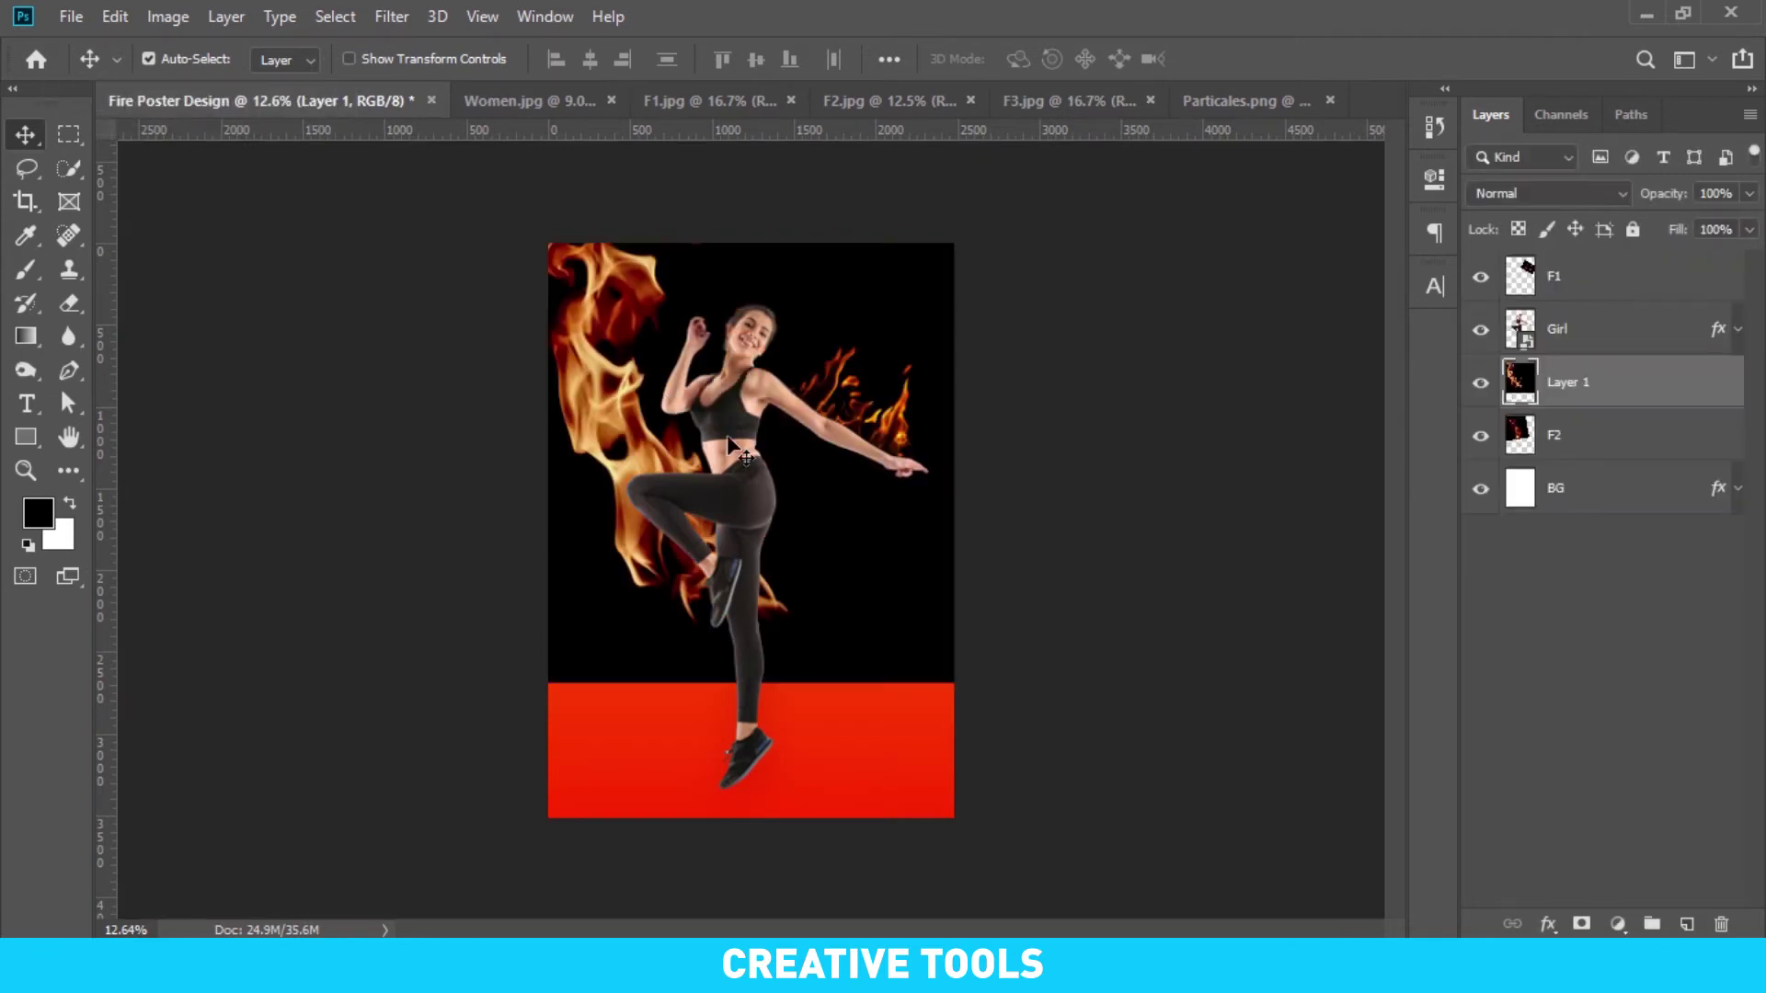
pyautogui.doubleClick(1628, 396)
pyautogui.write('F3')
pyautogui.press('Return')
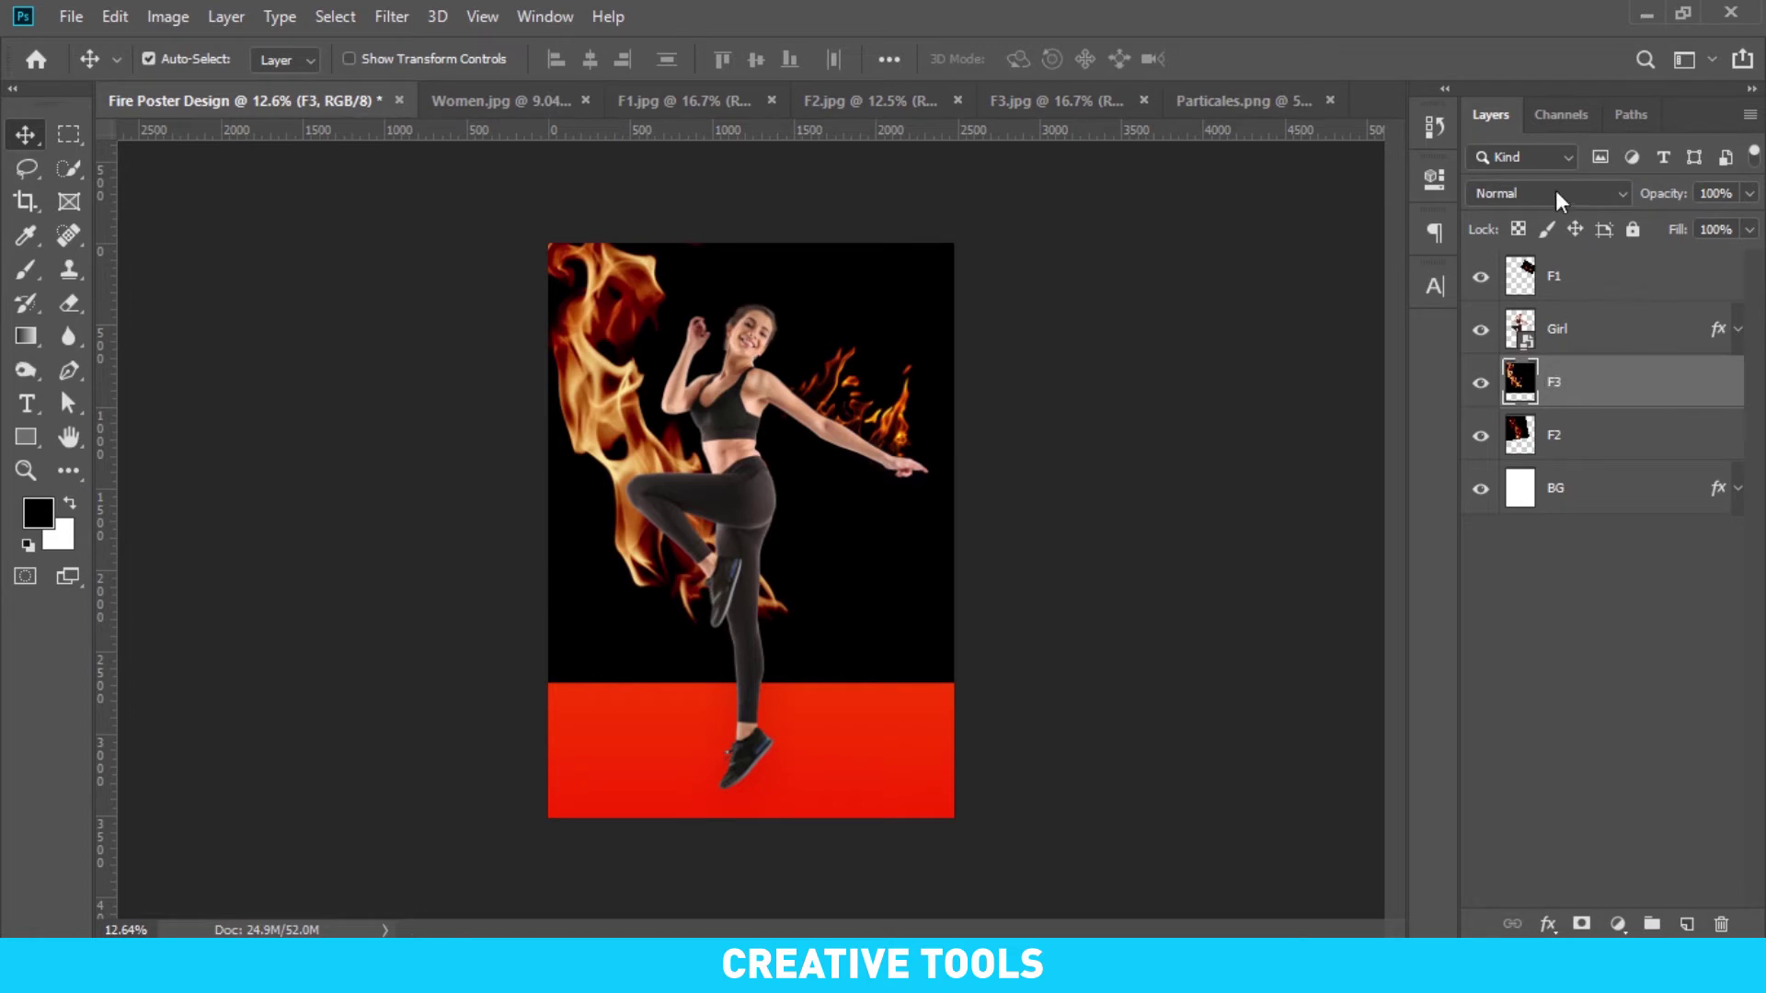
pyautogui.click(1547, 193)
pyautogui.click(1548, 404)
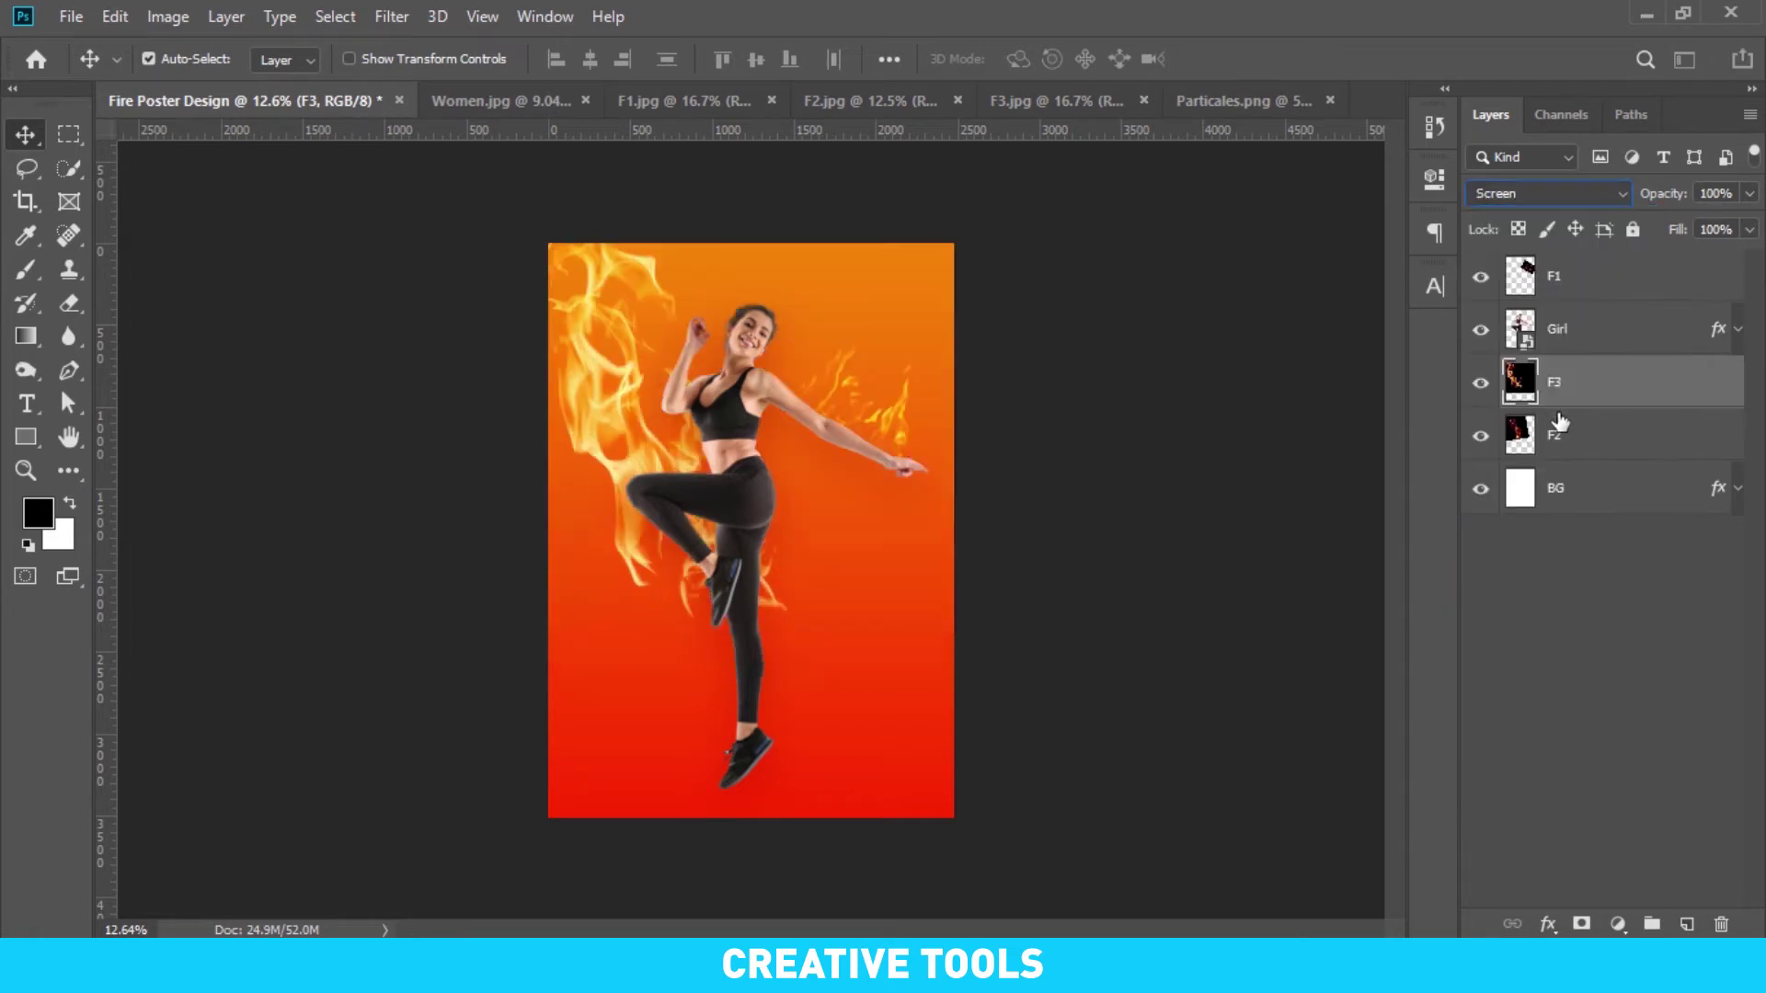
pyautogui.hotkey('ctrl', 't')
pyautogui.press('Return')
pyautogui.moveTo(1627, 406); pyautogui.dragTo(1620, 317)
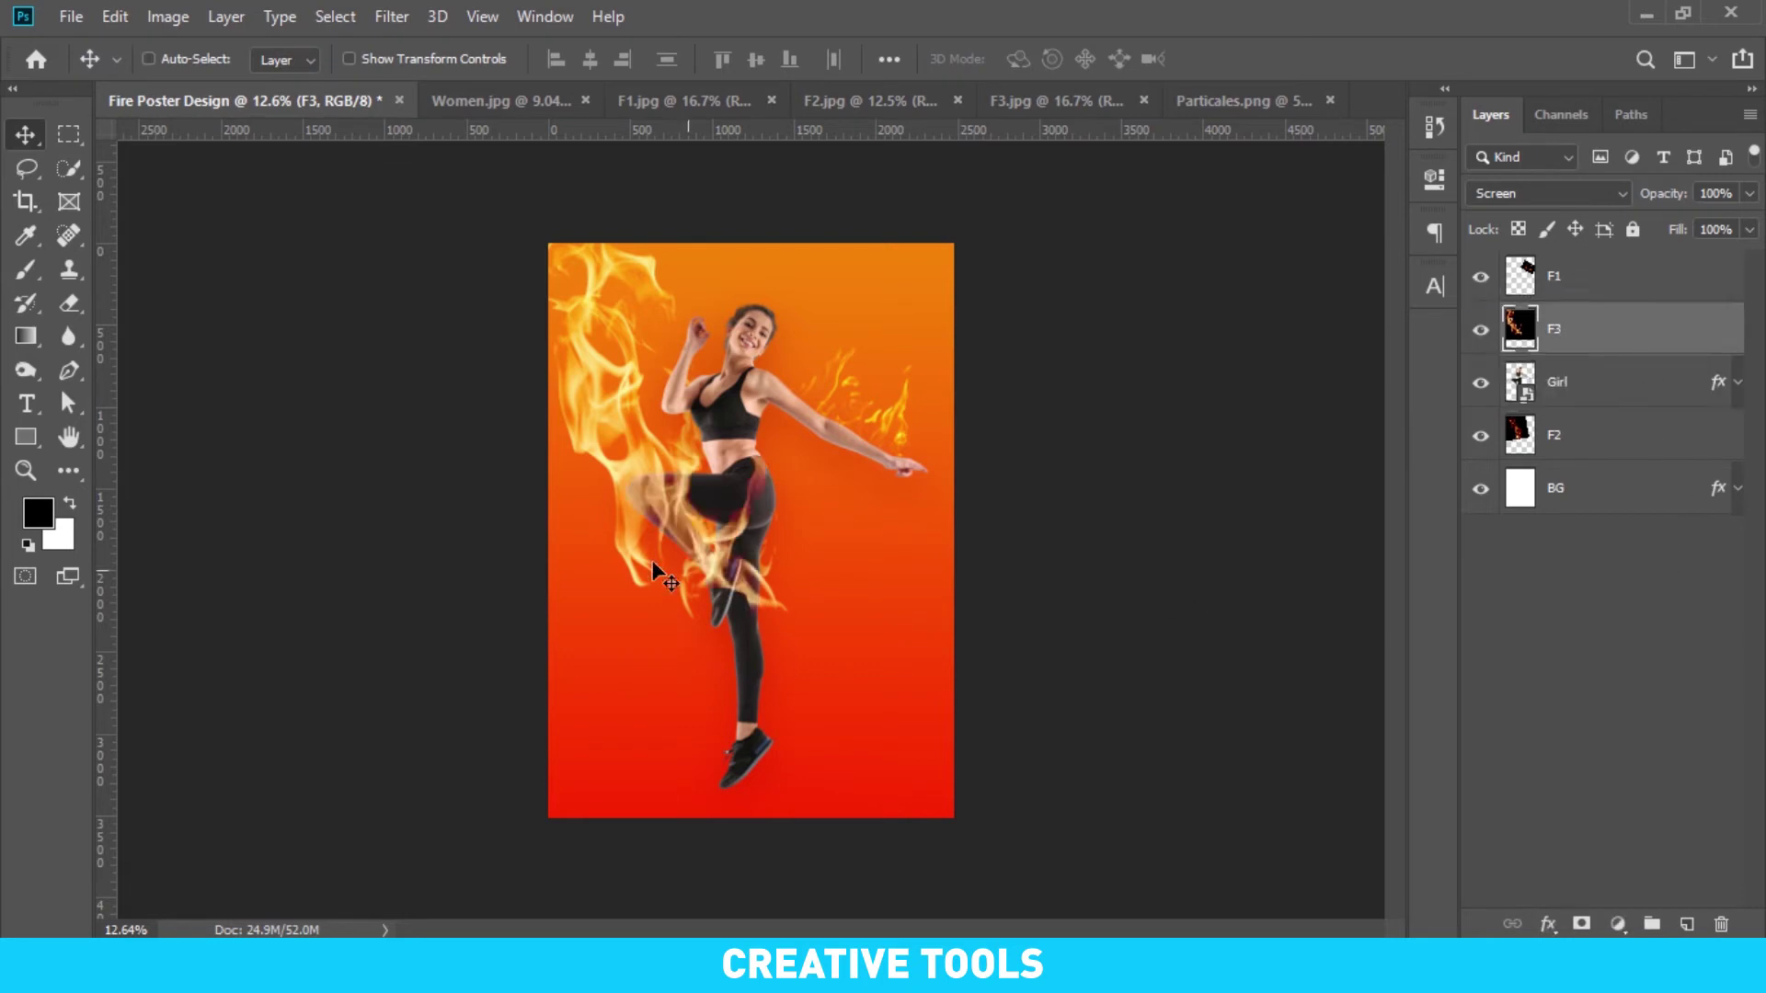
# Shrink the F3 flames to about 43% and place them over the woman's torso
pyautogui.hotkey('ctrl', 't')
pyautogui.moveTo(689, 432); pyautogui.dragTo(803, 586)
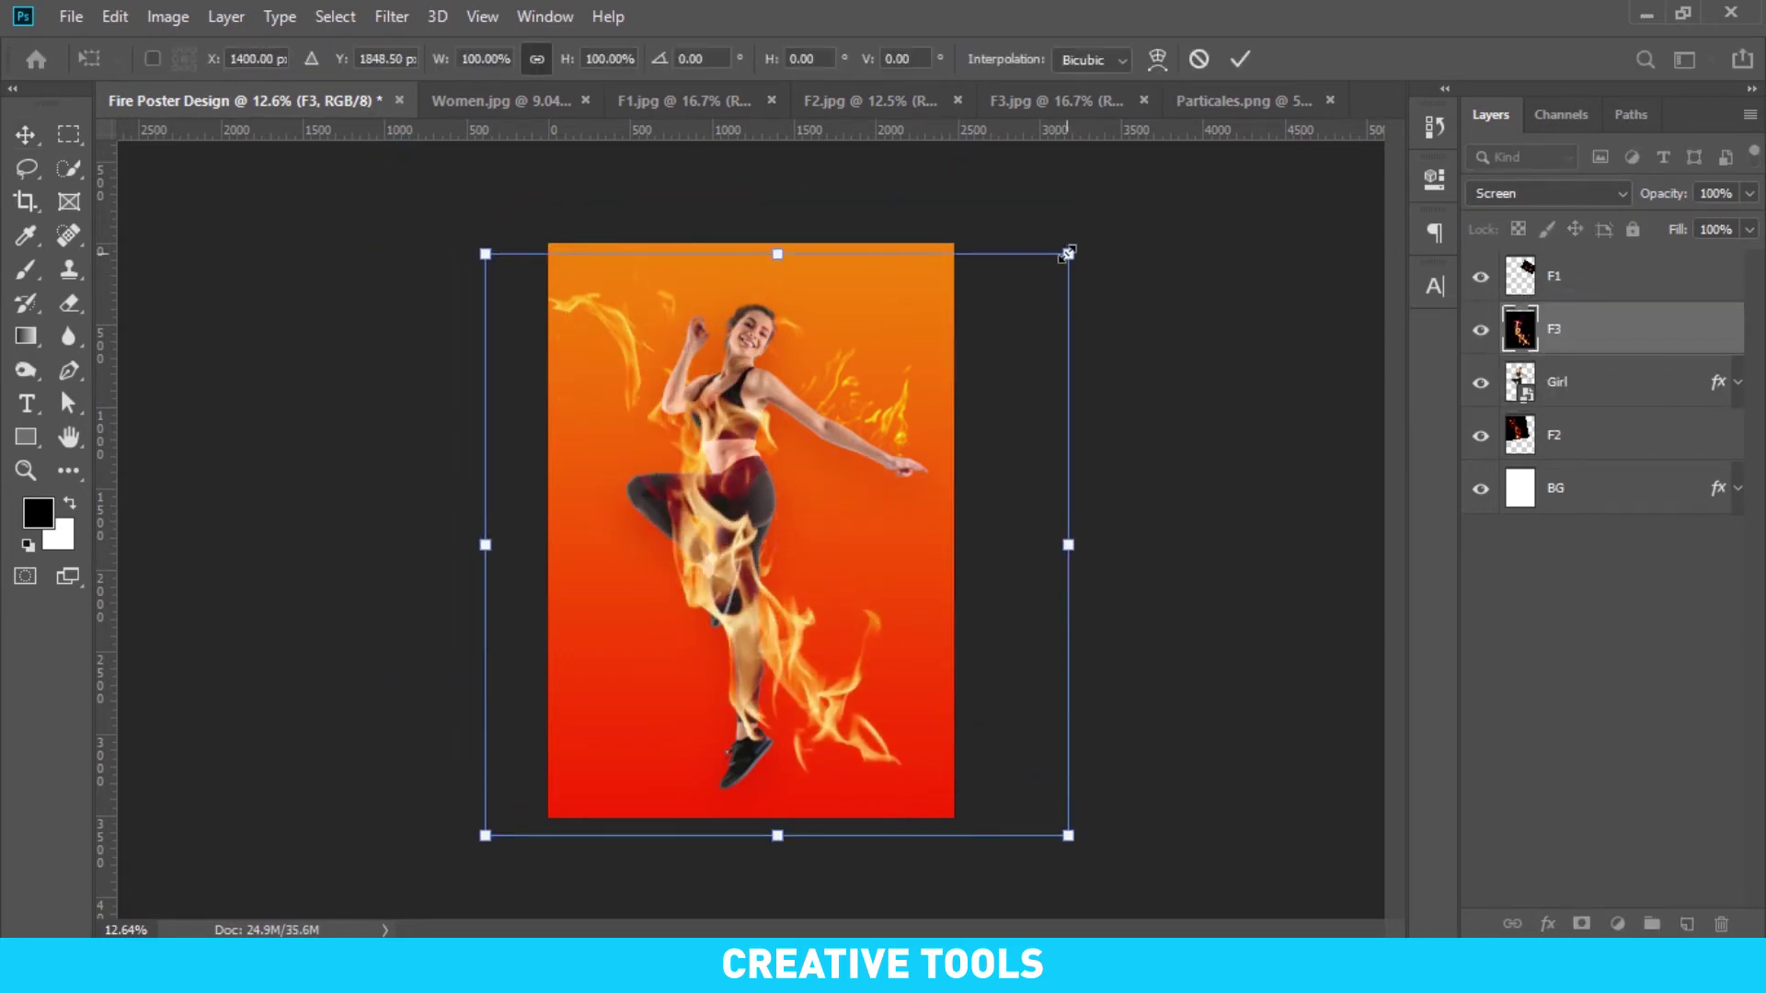
pyautogui.moveTo(1068, 253); pyautogui.dragTo(918, 402)
pyautogui.moveTo(824, 509); pyautogui.dragTo(748, 377)
pyautogui.moveTo(841, 272); pyautogui.dragTo(821, 295)
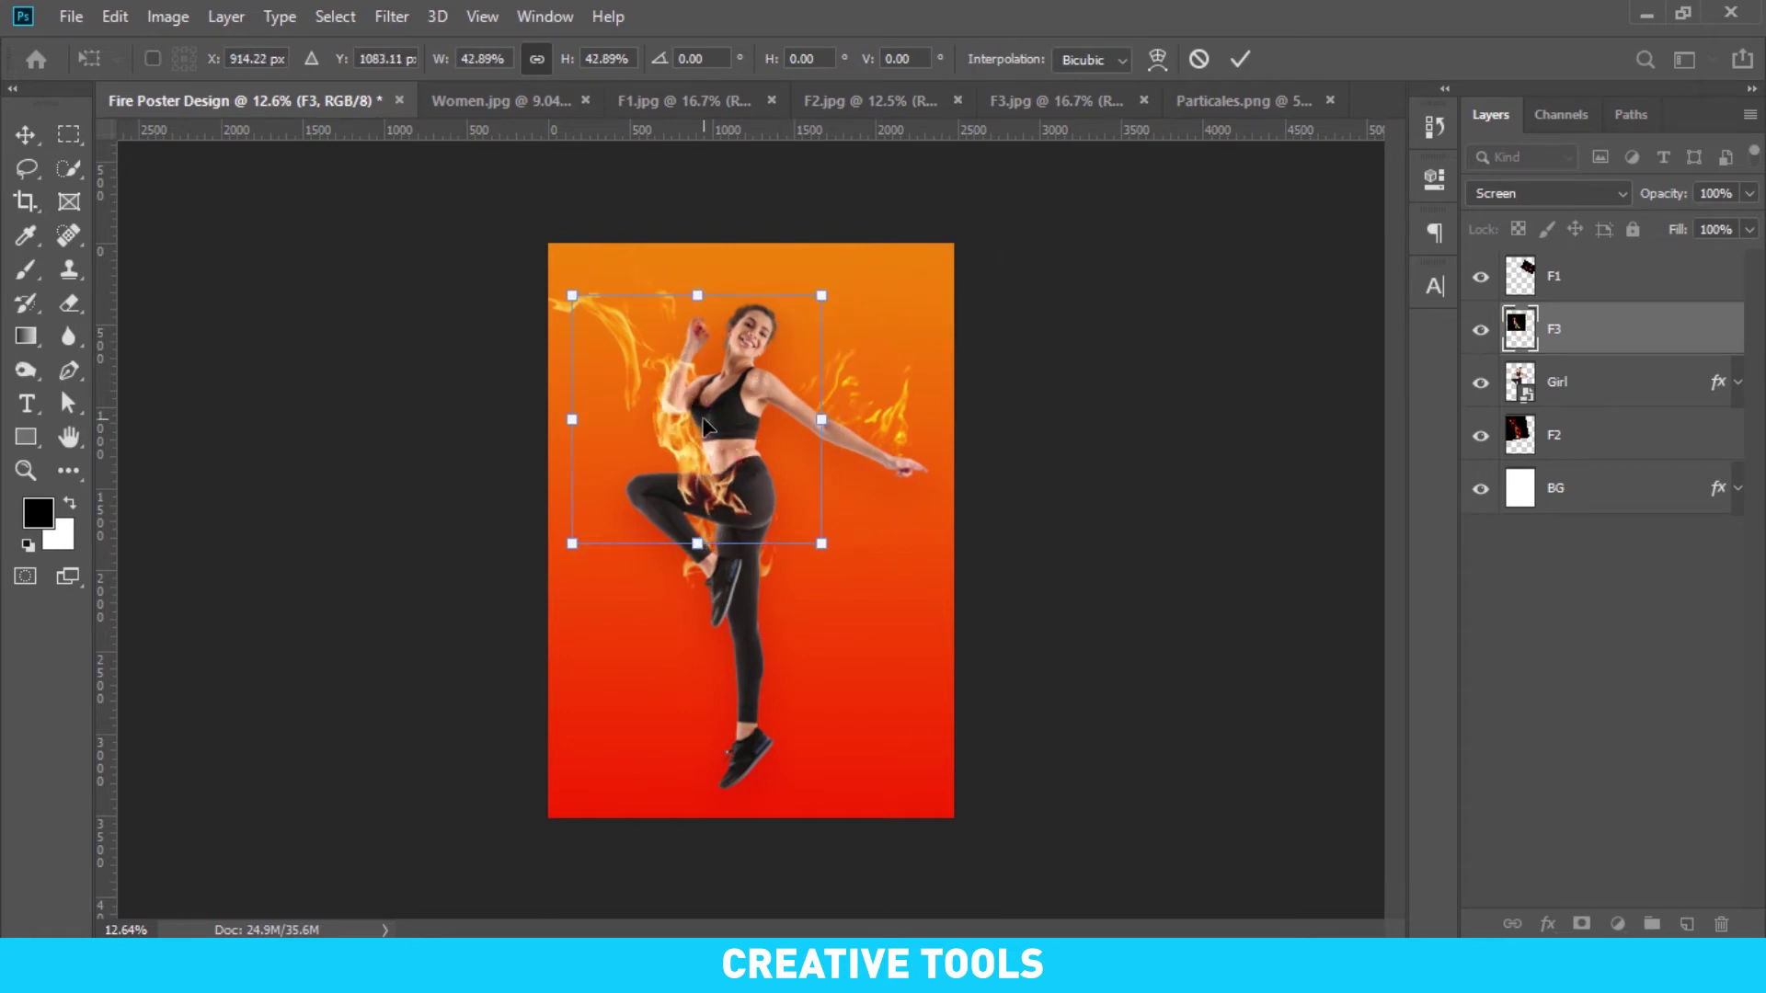
pyautogui.press('Return')
pyautogui.click(1662, 390)
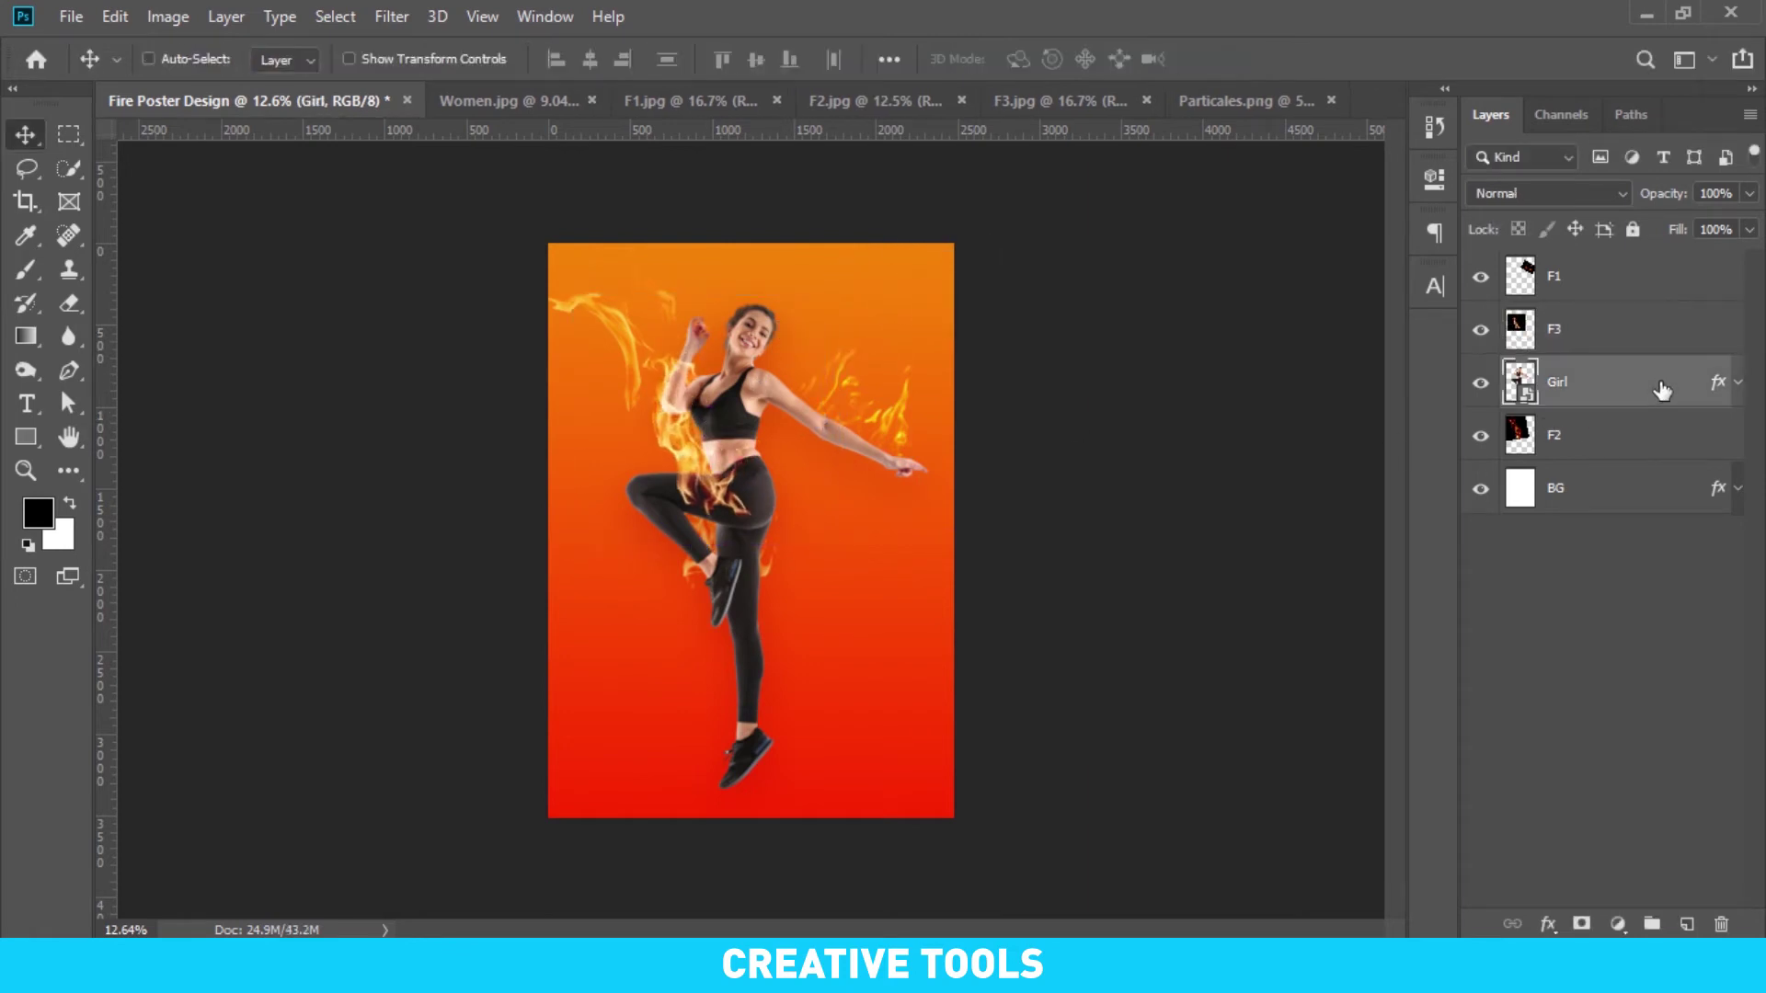
# Move the Girl layer below F2 and raise F2 above the F3 flames
pyautogui.hotkey('ctrl', '[')
pyautogui.hotkey('ctrl', 't')
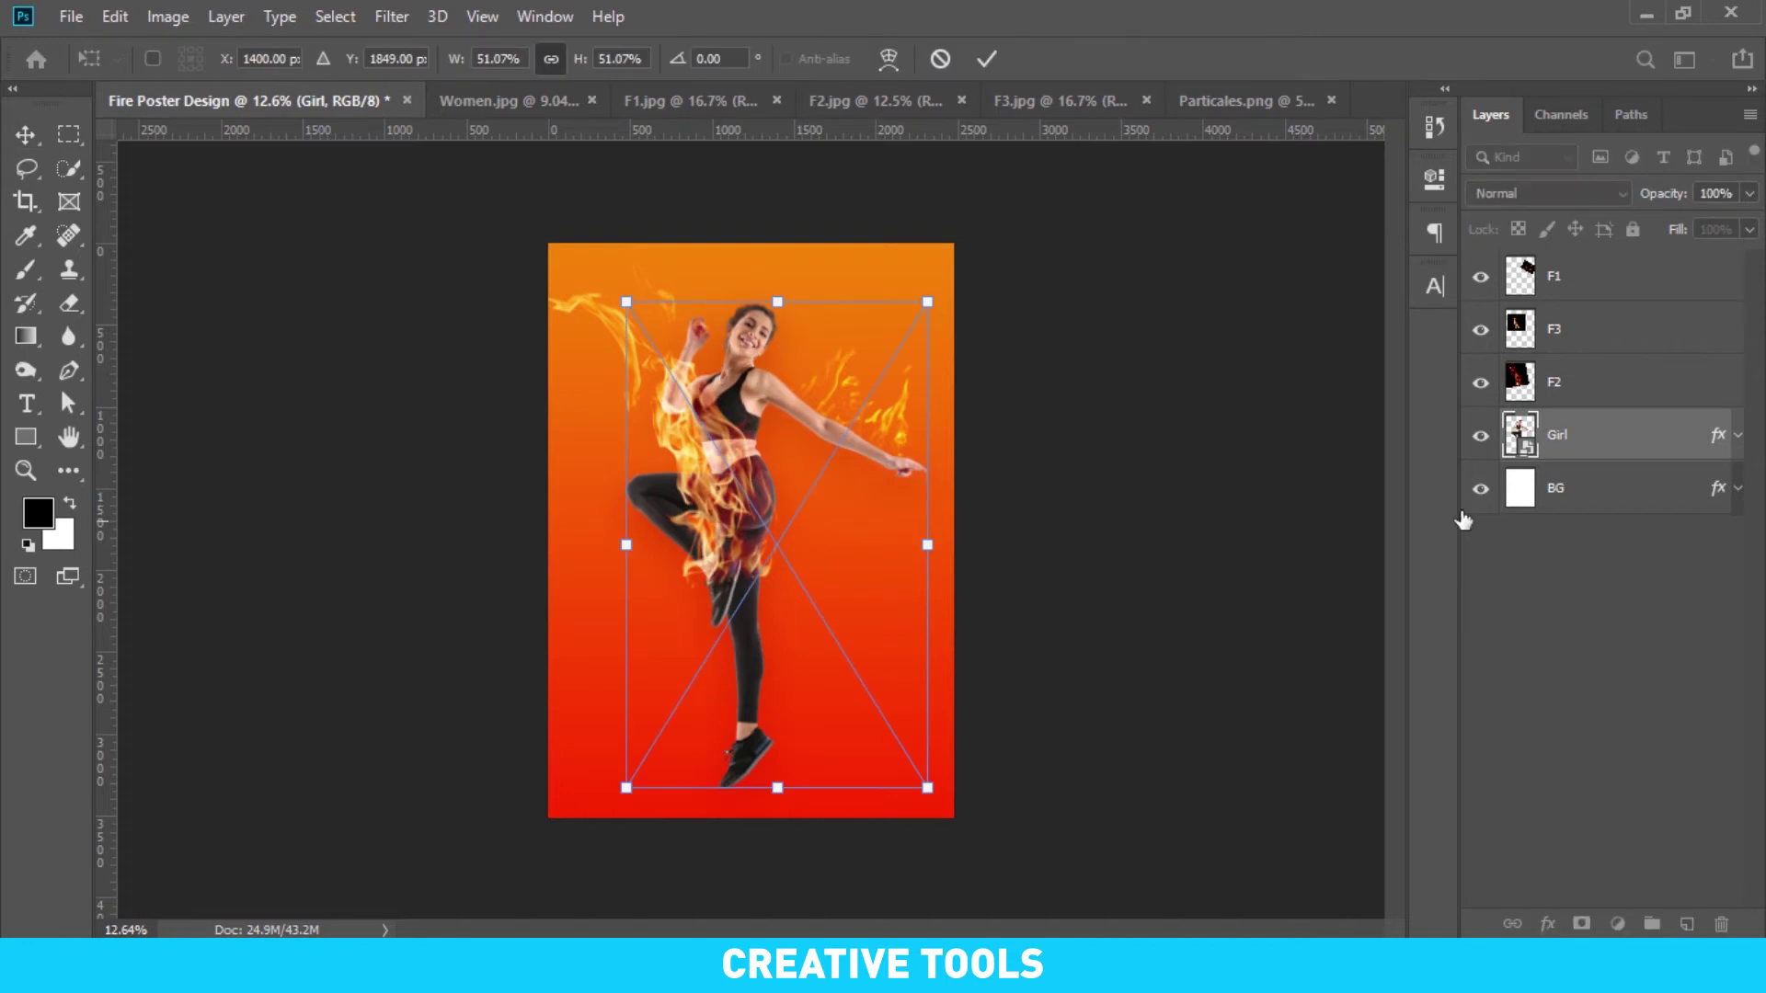
pyautogui.click(1643, 391)
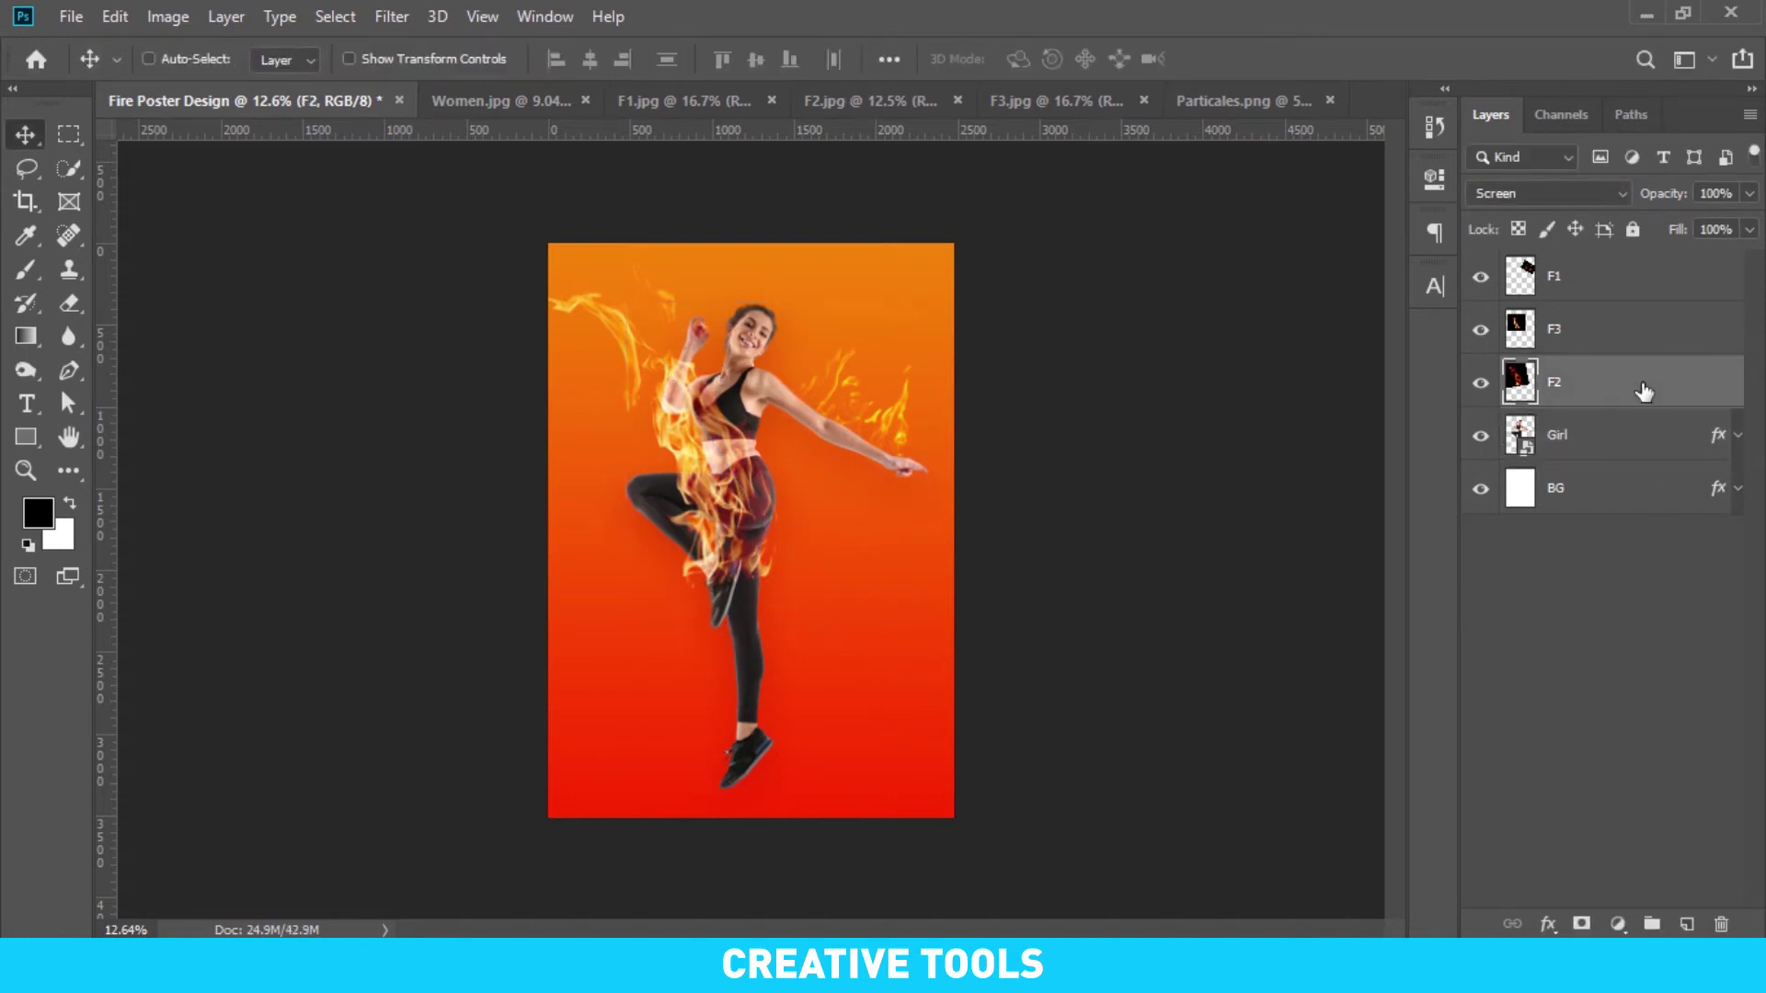
pyautogui.hotkey('ctrl', ']')
# Rotate F2 about 30° and shrink it to 77% so flames trail down her legs
pyautogui.hotkey('ctrl', 't')
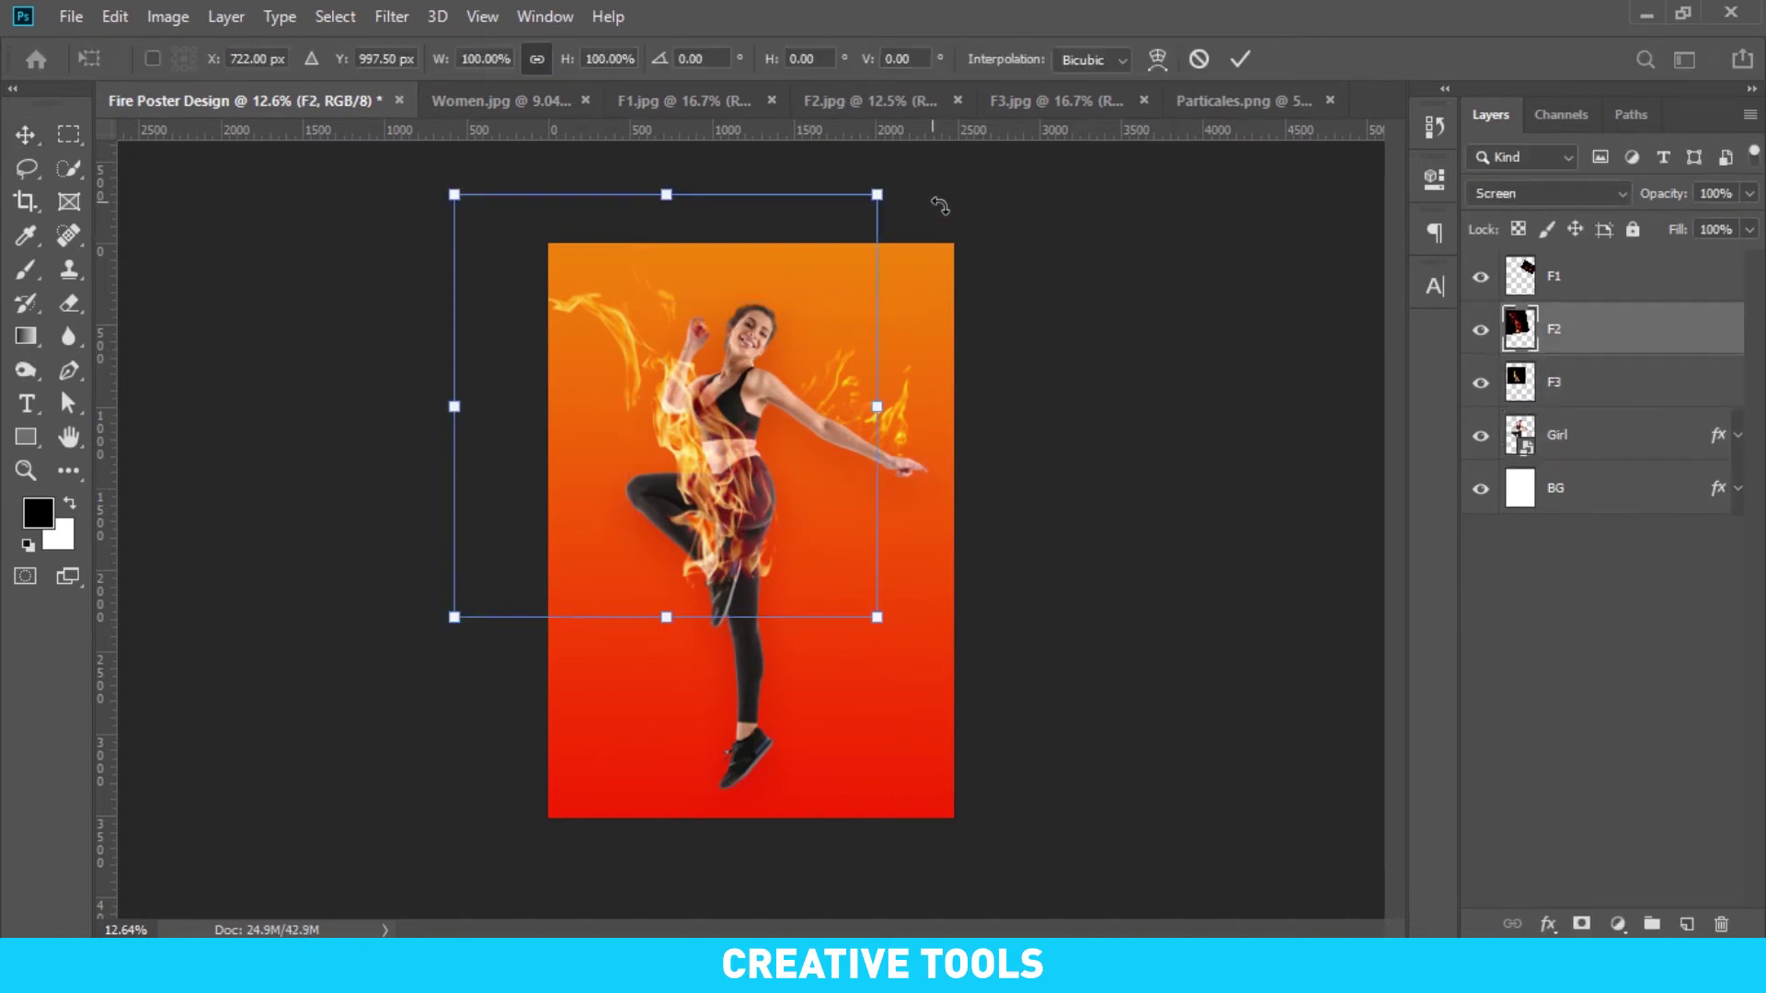
pyautogui.moveTo(939, 206); pyautogui.dragTo(989, 364)
pyautogui.moveTo(771, 361)
pyautogui.mouseDown()
pyautogui.moveTo(859, 570)
pyautogui.moveTo(842, 568)
pyautogui.mouseUp()
pyautogui.moveTo(1037, 527); pyautogui.dragTo(974, 548)
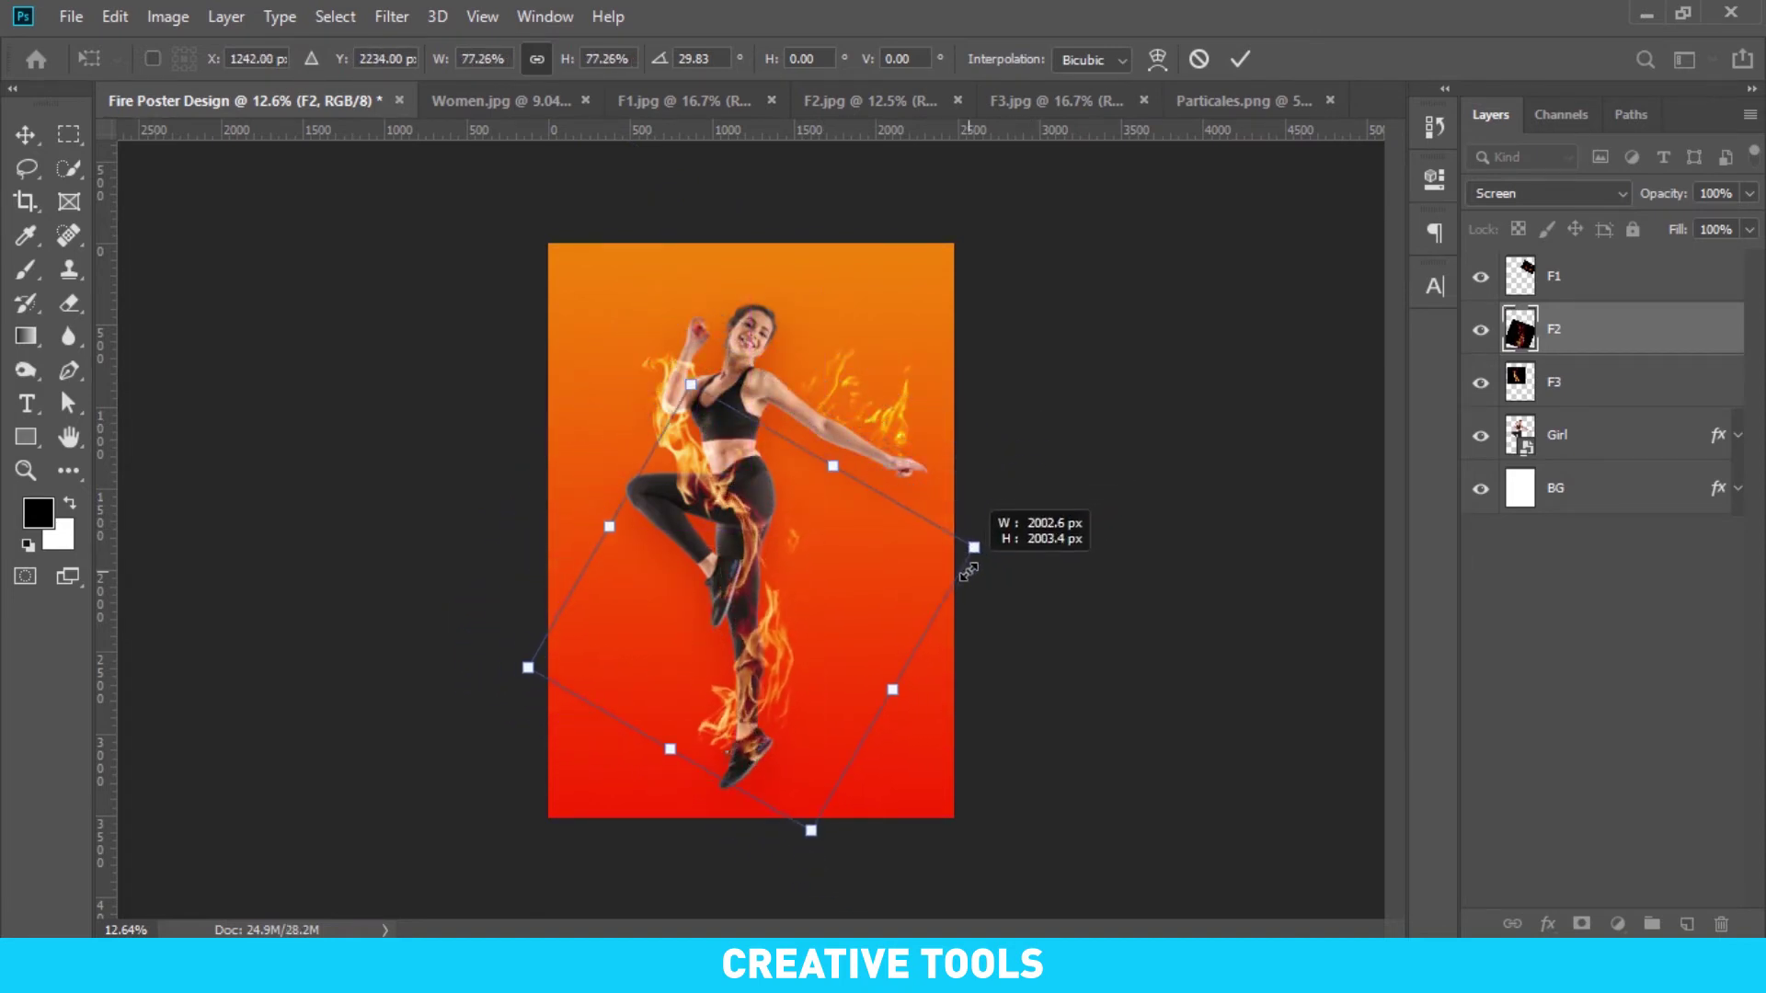
pyautogui.moveTo(851, 615); pyautogui.dragTo(852, 622)
pyautogui.press('Return')
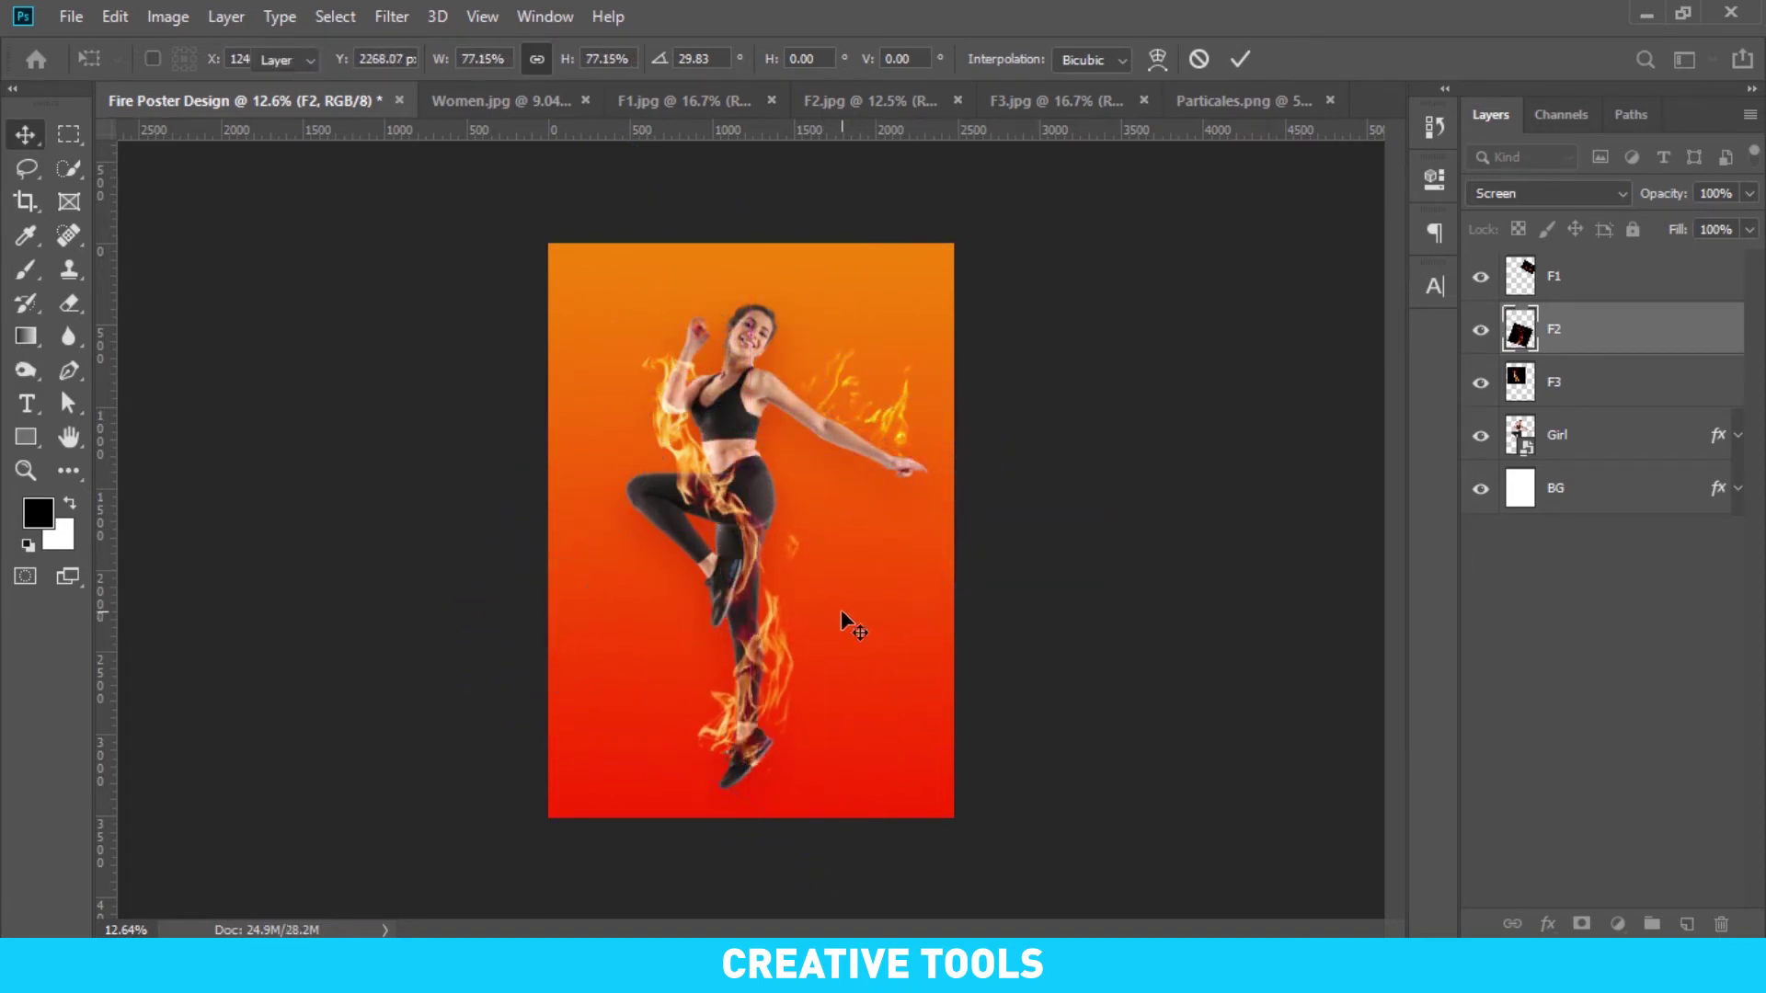
pyautogui.hotkey('ctrl', '+')
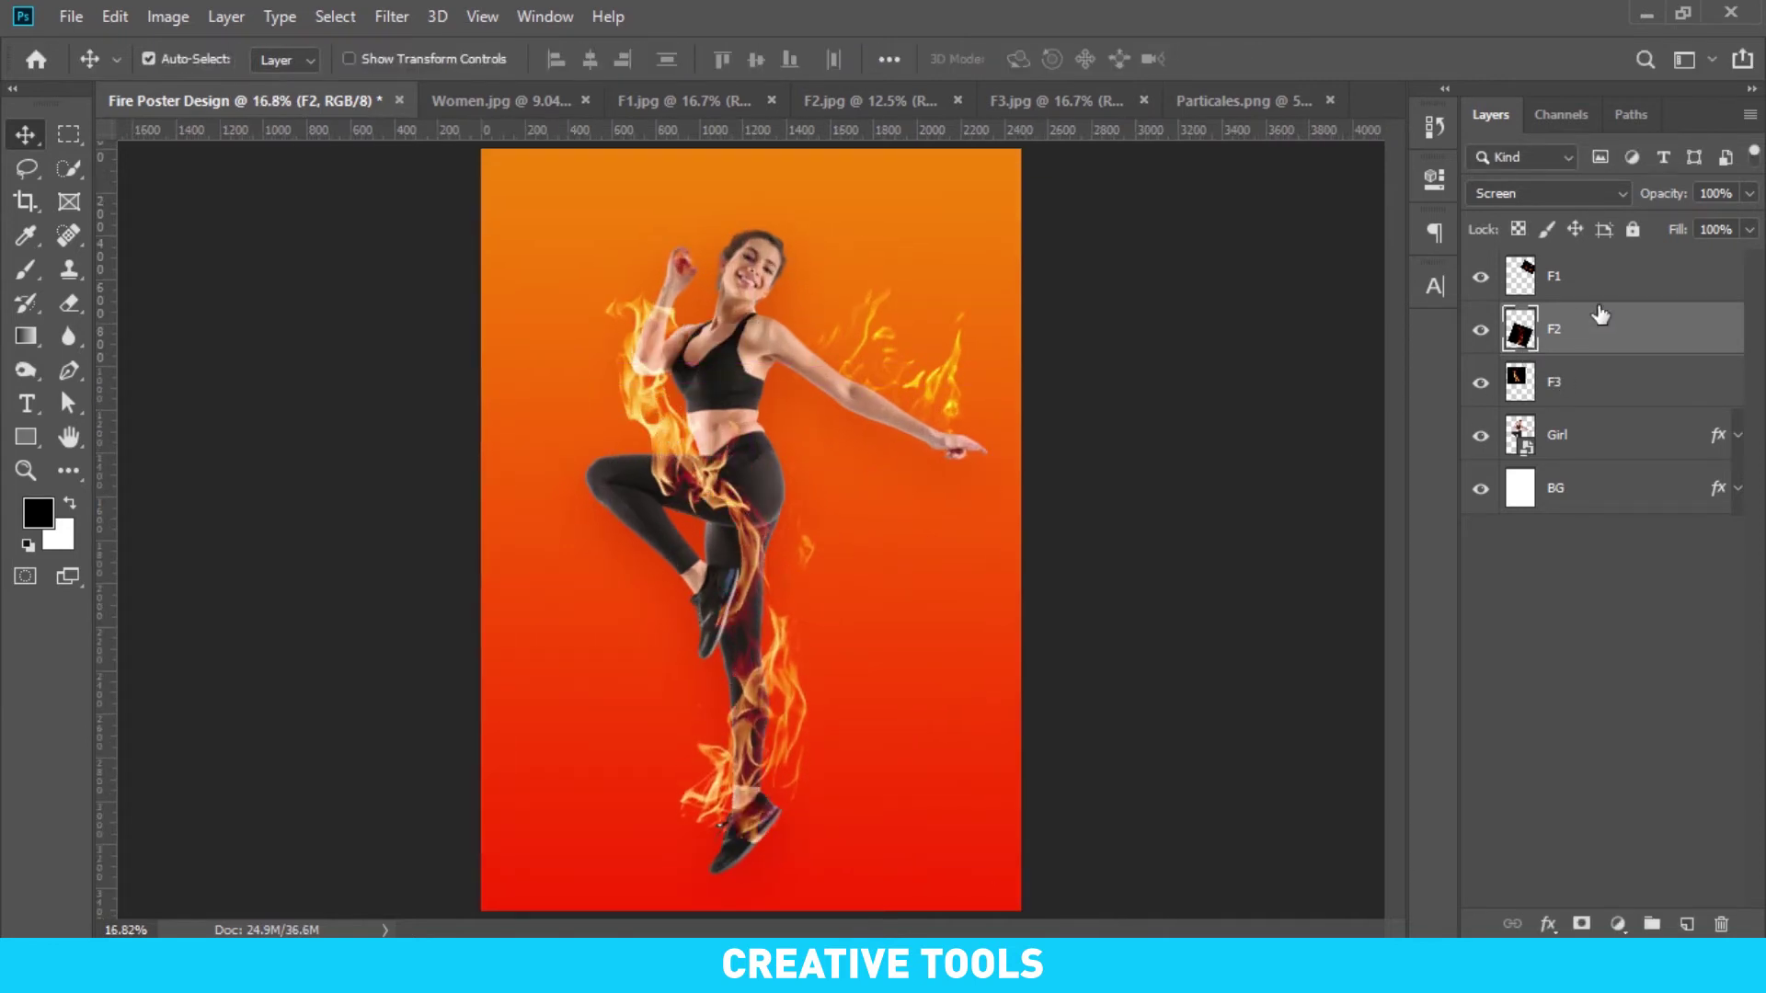
# Nudge the F3 flames up and left and give F3 a layer mask
pyautogui.click(1593, 391)
pyautogui.hotkey('ctrl', 't')
pyautogui.moveTo(731, 456); pyautogui.dragTo(703, 388)
pyautogui.press('Return')
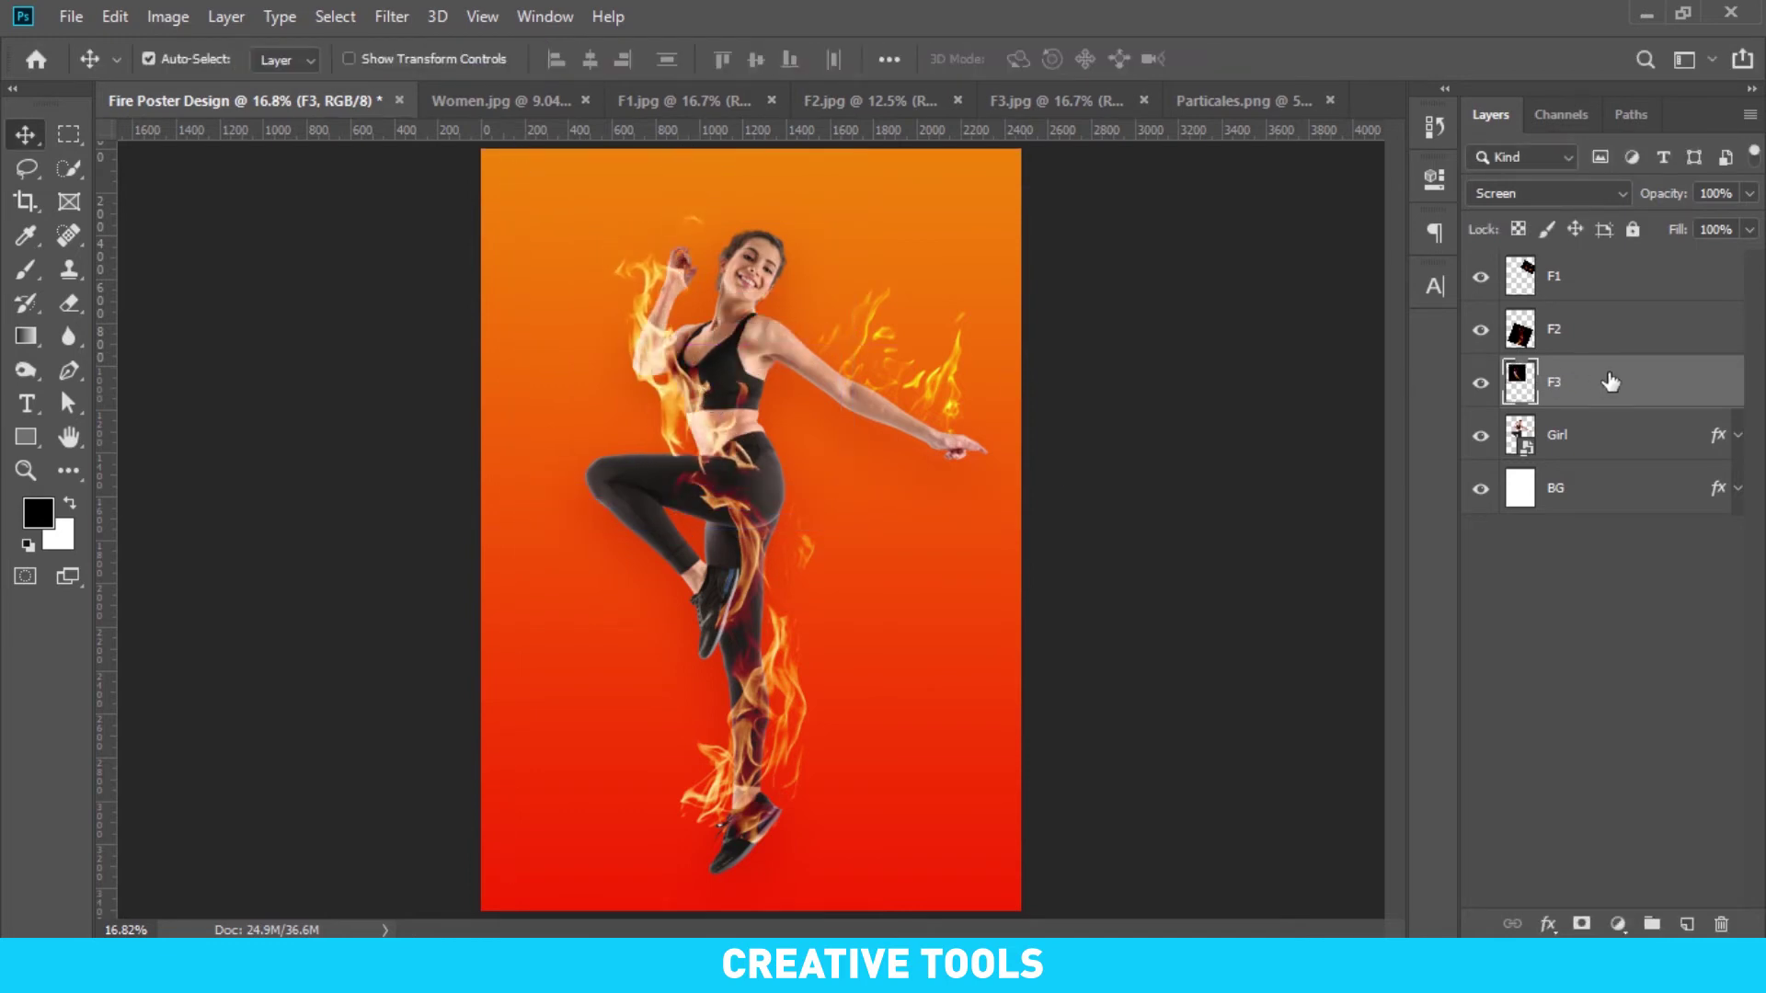
pyautogui.click(1581, 925)
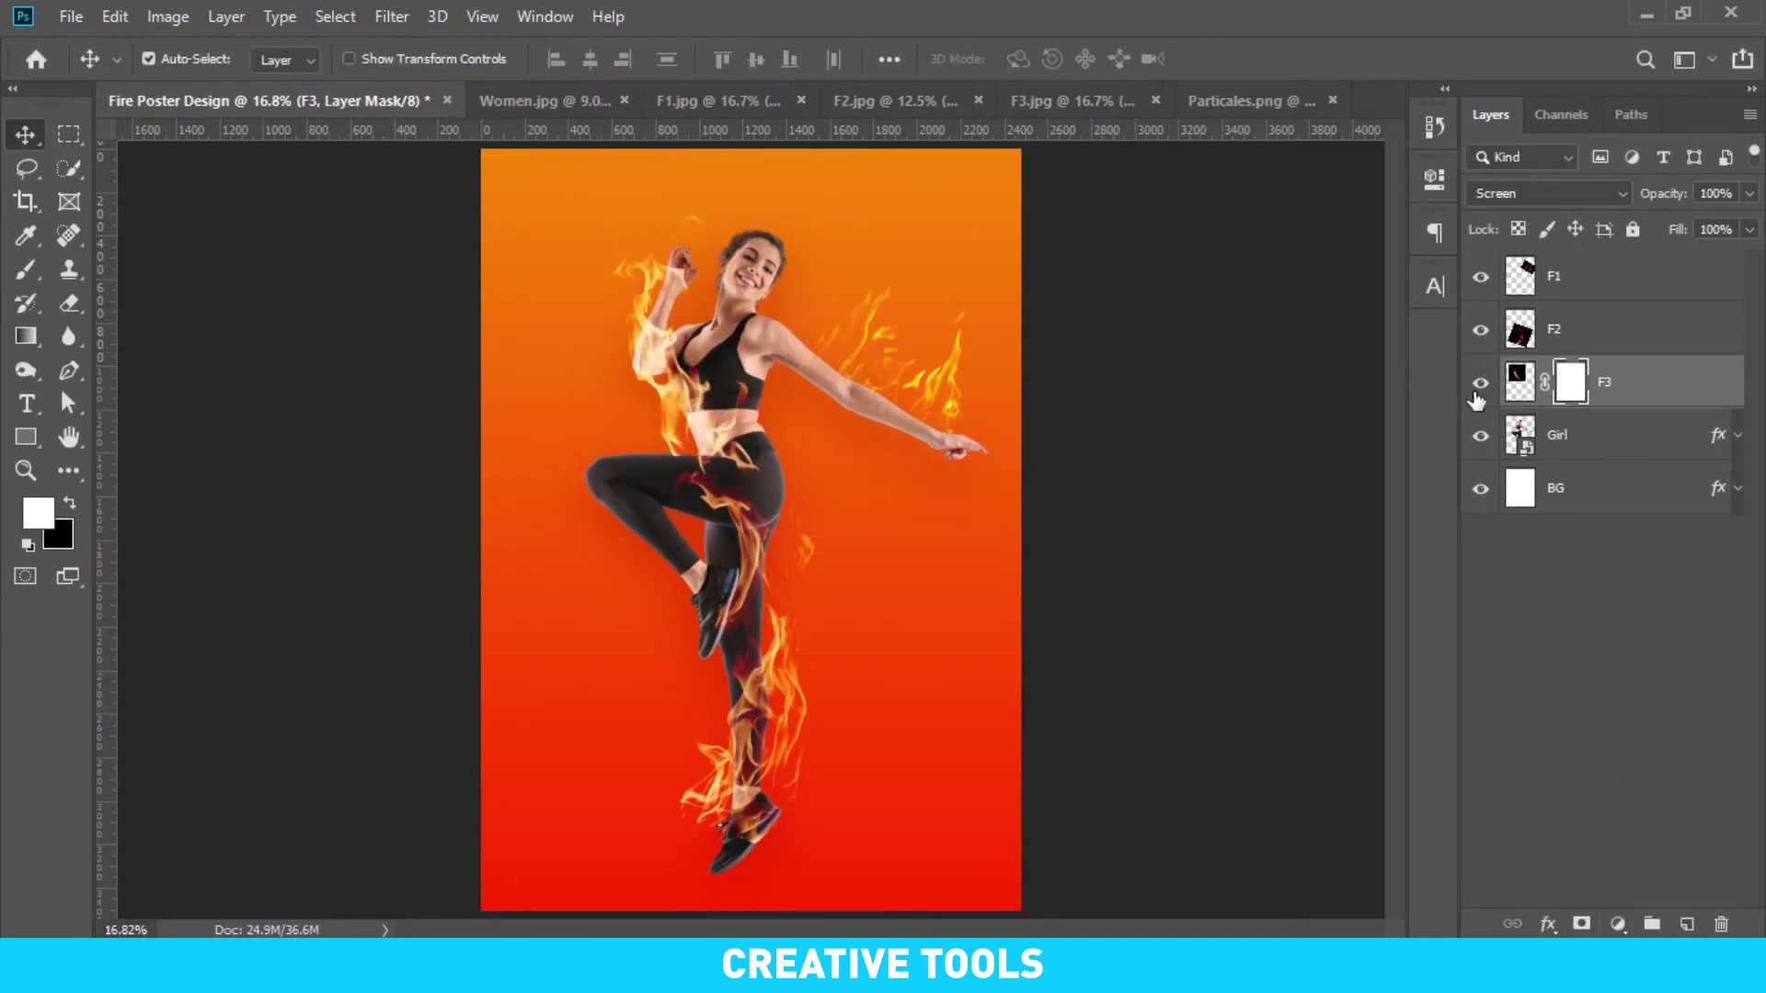
pyautogui.moveTo(782, 713); pyautogui.dragTo(799, 701)
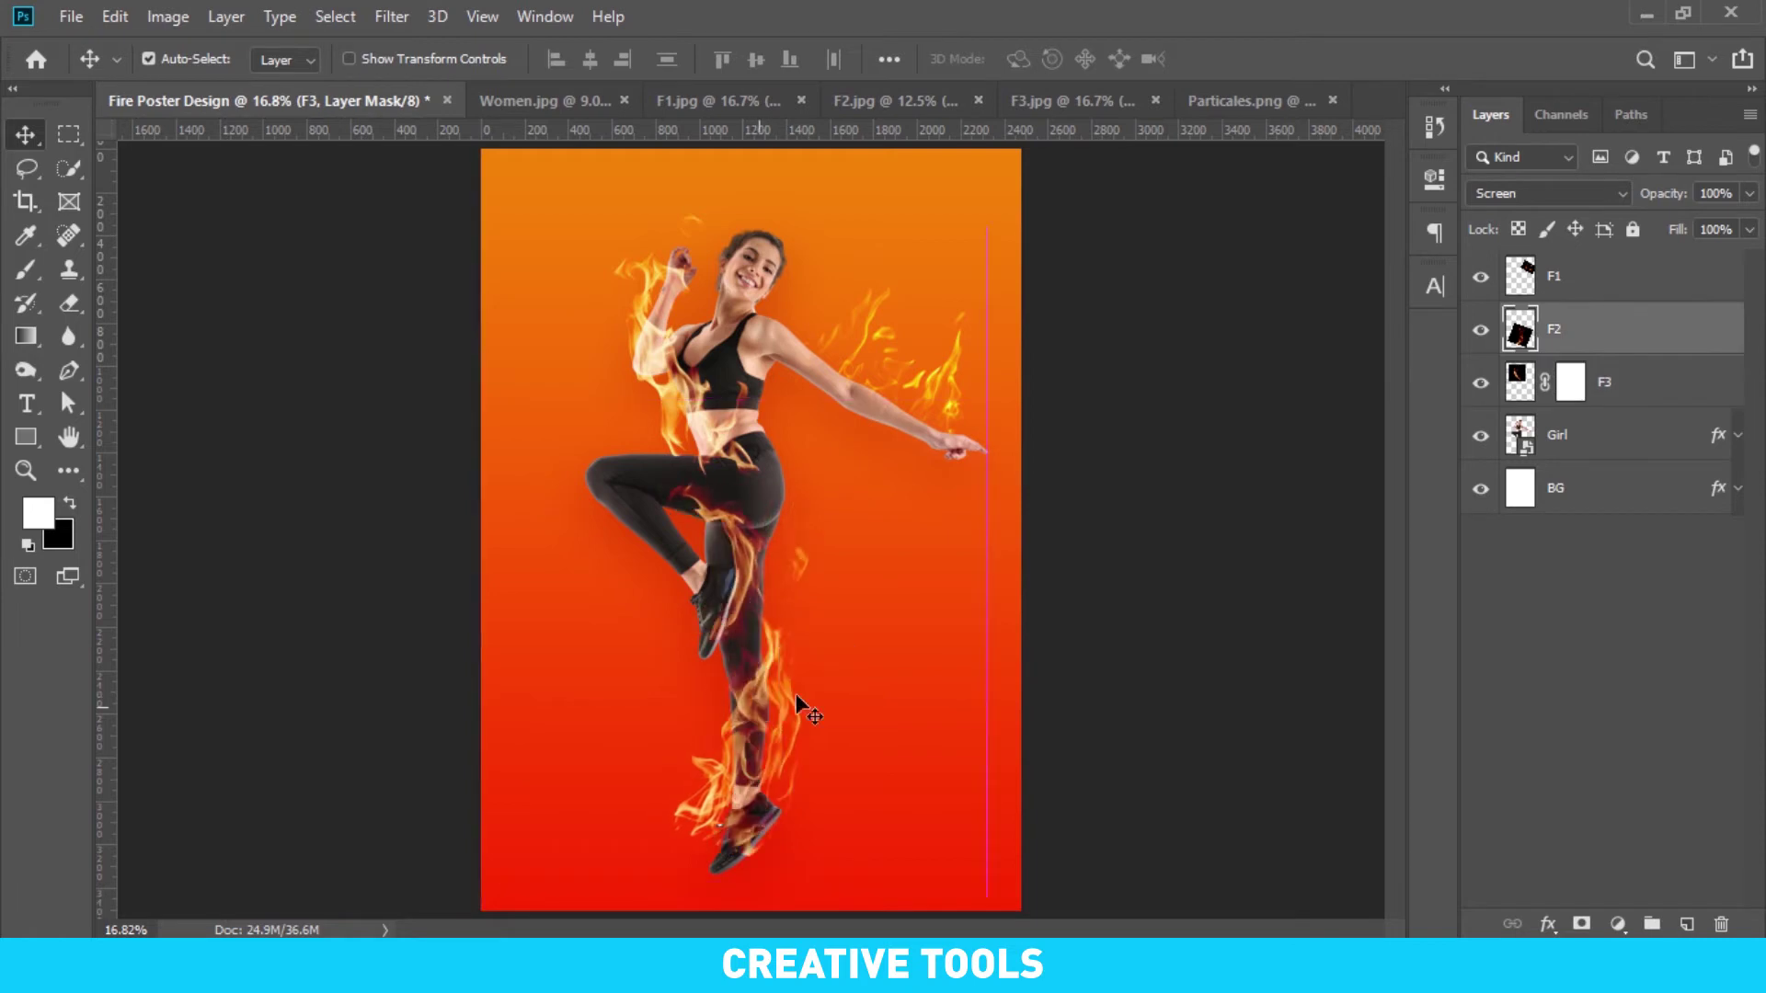
pyautogui.click(1570, 382)
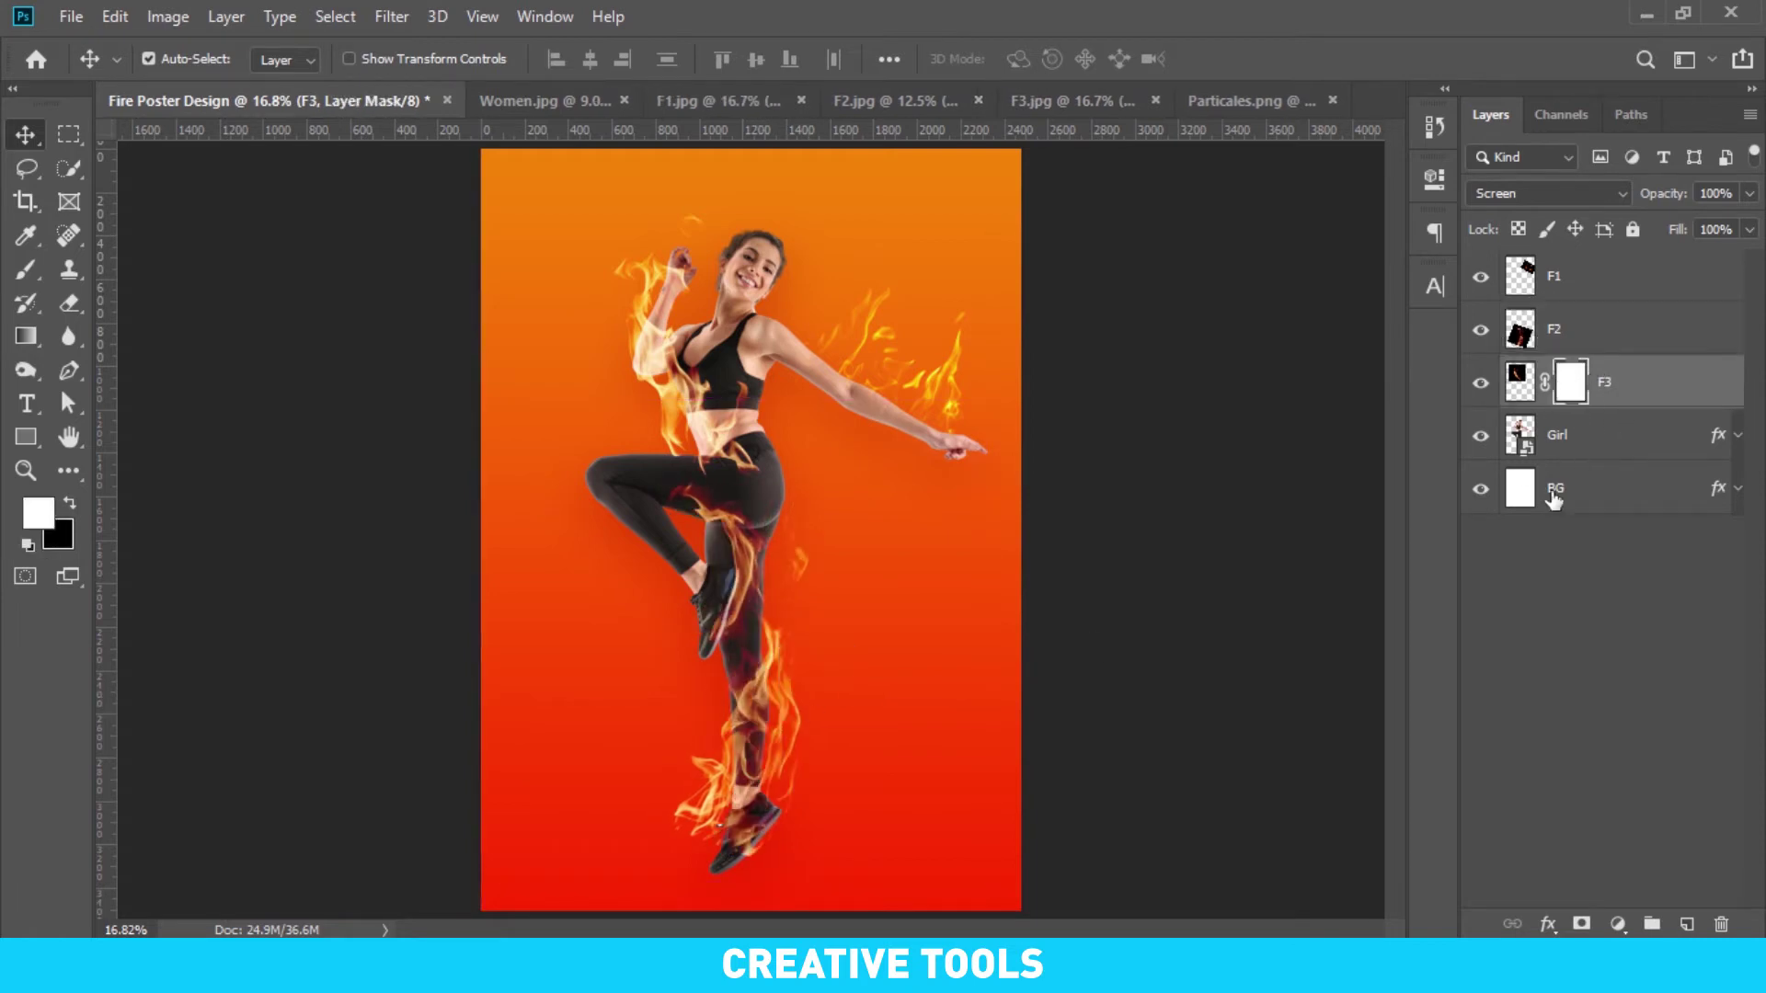
# Paint black on the F3 mask along the shin with a brush, then delete that mask
pyautogui.click(26, 269)
pyautogui.press('[')
pyautogui.press('[')
pyautogui.press('[')
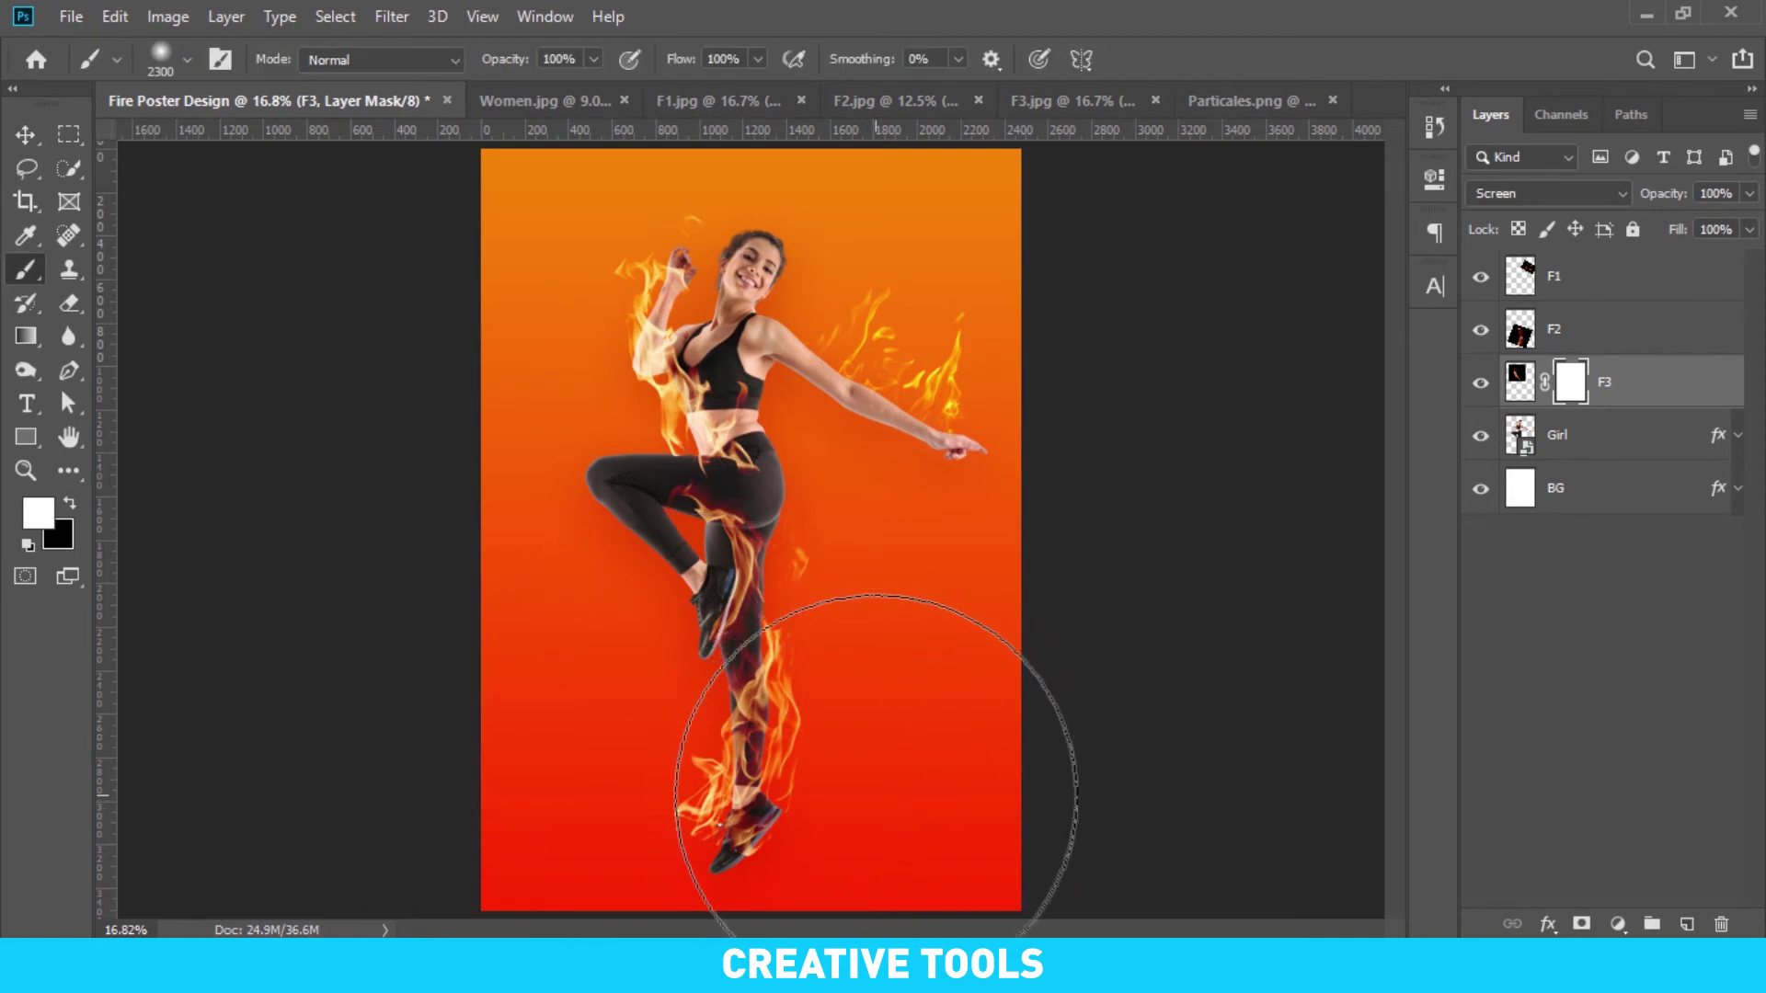
pyautogui.press('[')
pyautogui.press('[')
pyautogui.press('[')
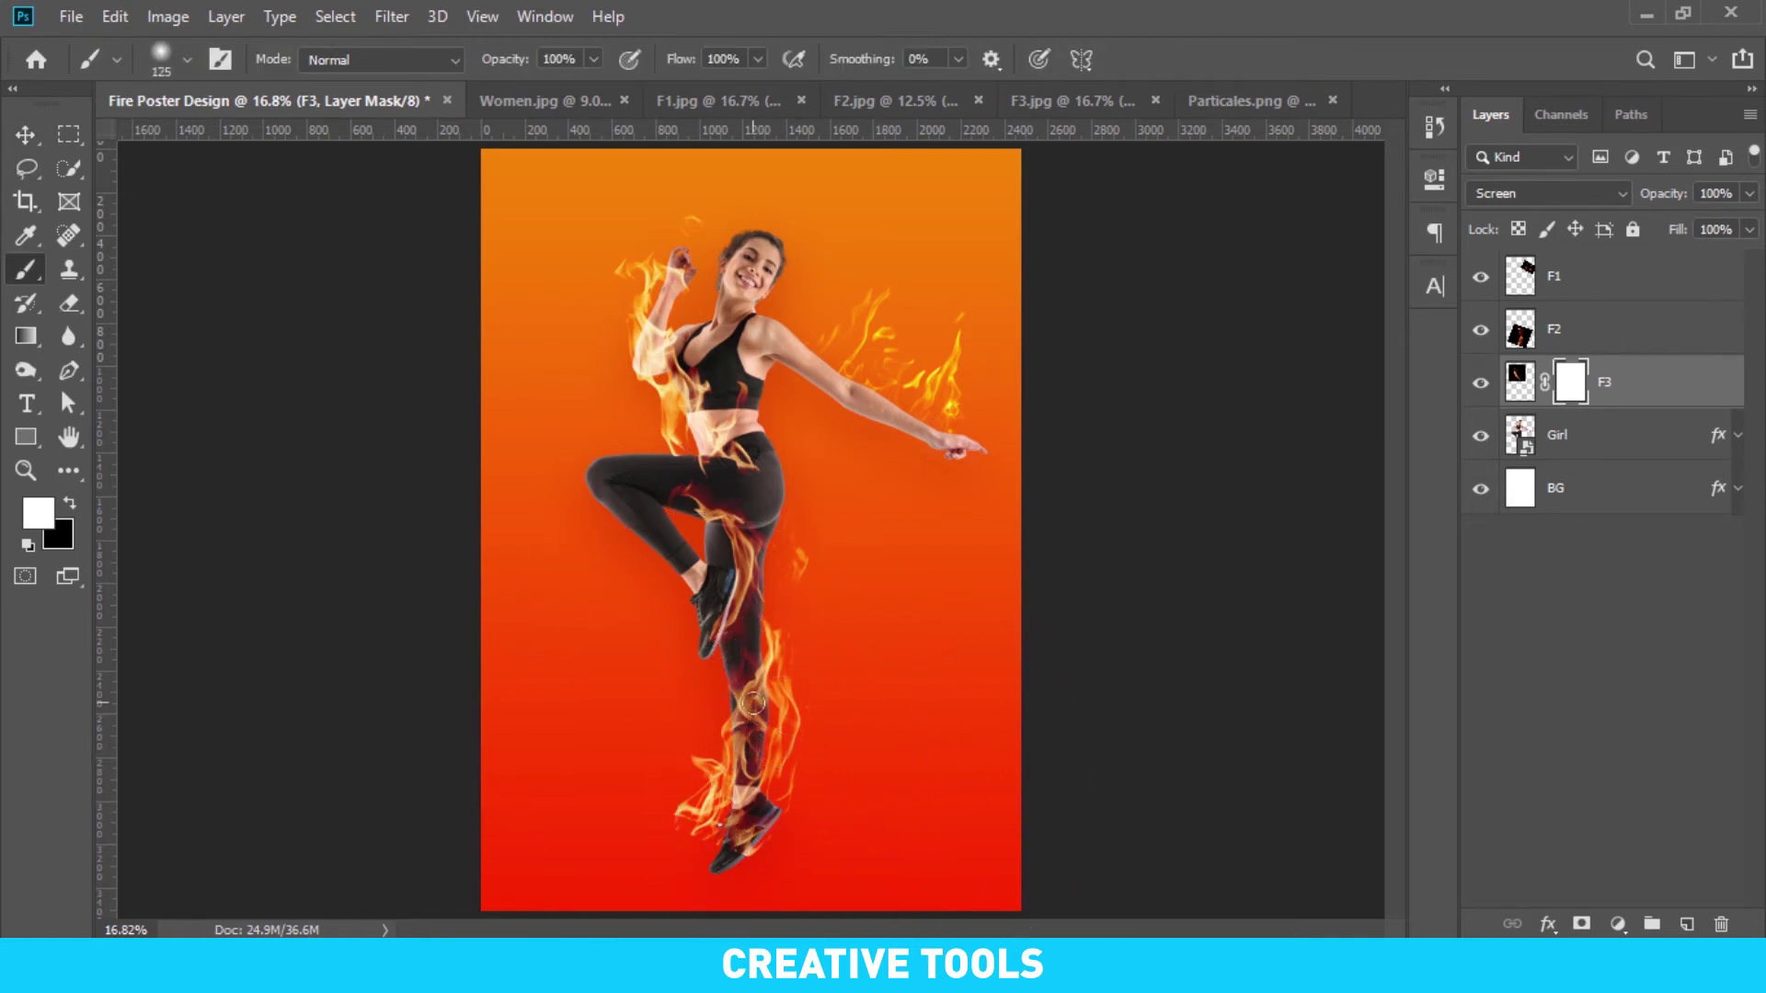
pyautogui.press(']')
pyautogui.press(']')
pyautogui.press(']')
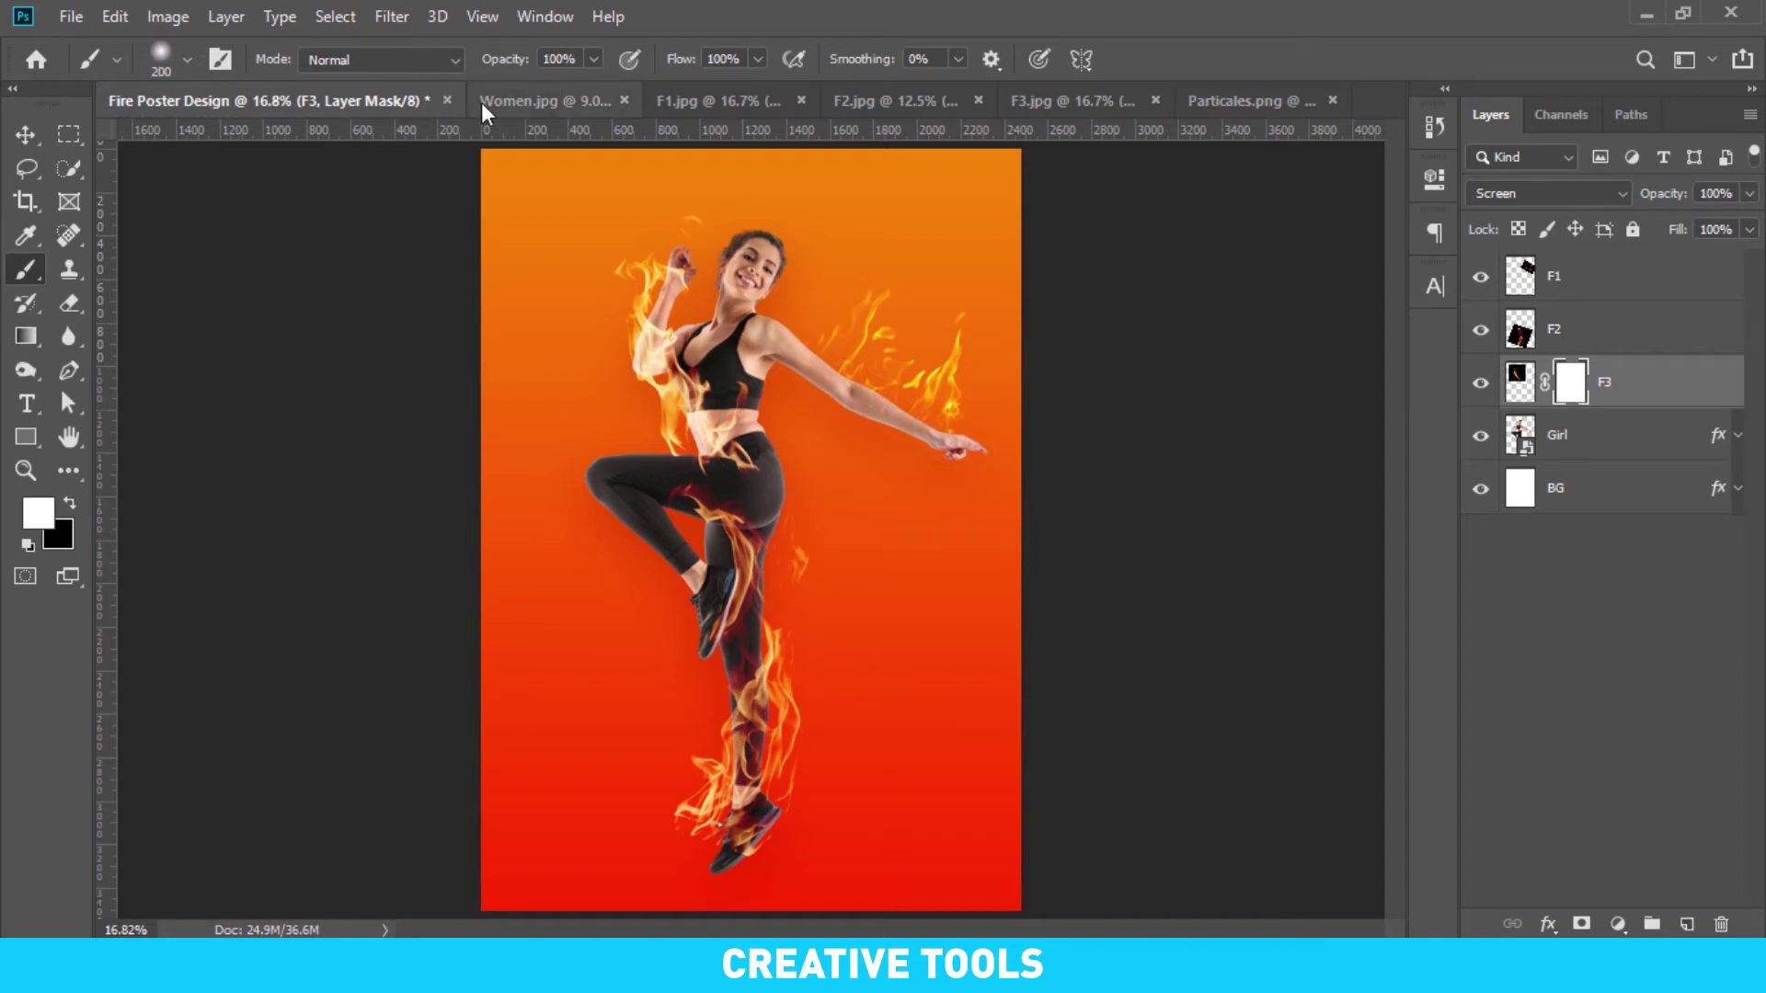
pyautogui.click(30, 546)
pyautogui.moveTo(751, 658); pyautogui.dragTo(746, 752)
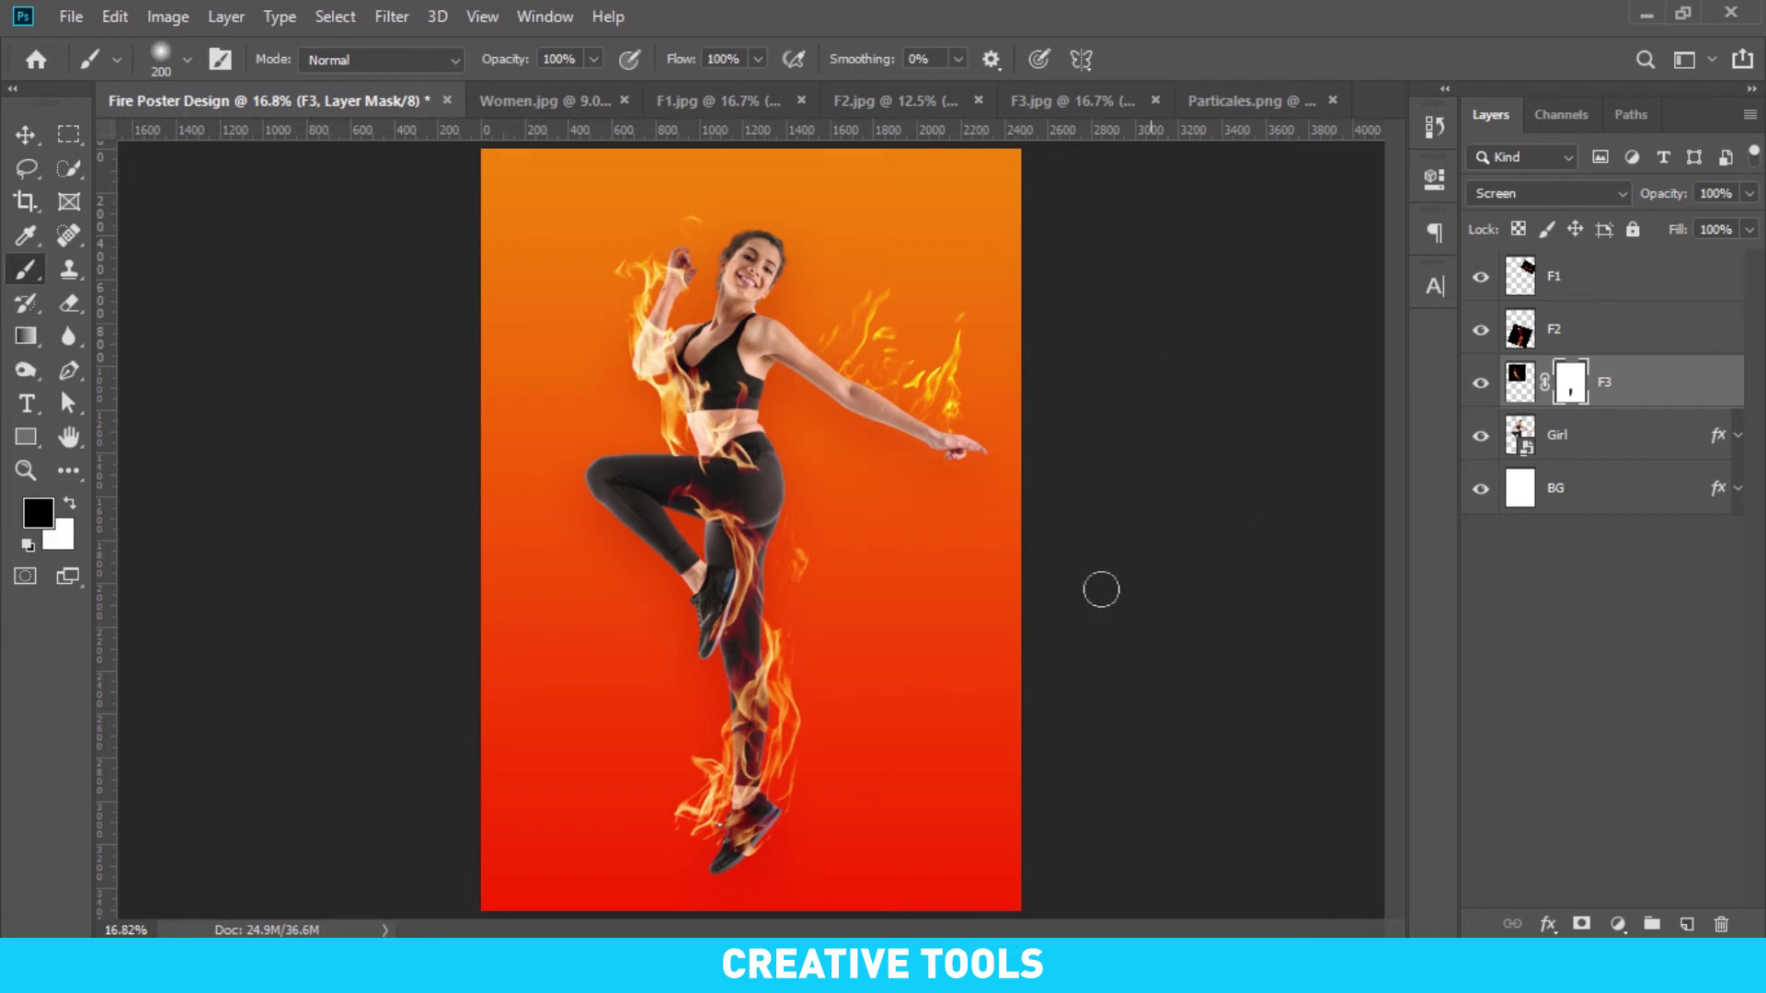
pyautogui.scroll(2, 819, 757)
pyautogui.scroll(1, 820, 757)
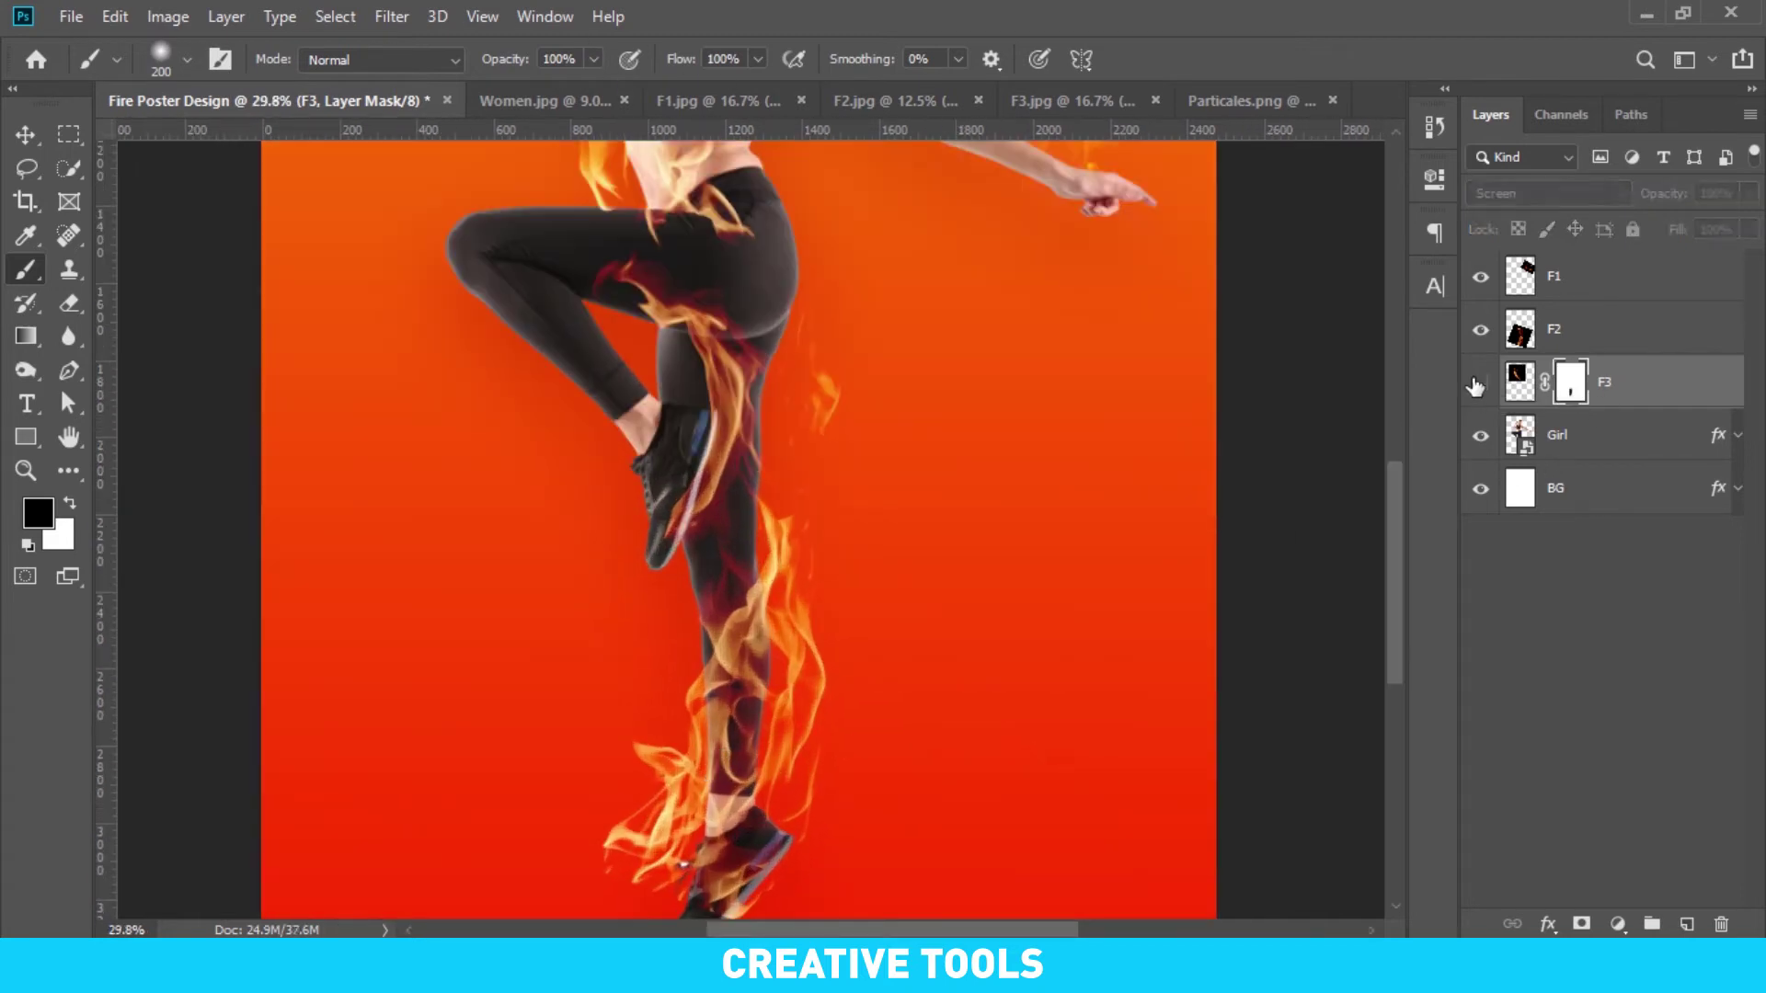
pyautogui.rightClick(1583, 386)
pyautogui.click(1589, 428)
# Mask out the F2 flames covering the woman's lower leg
pyautogui.click(1600, 345)
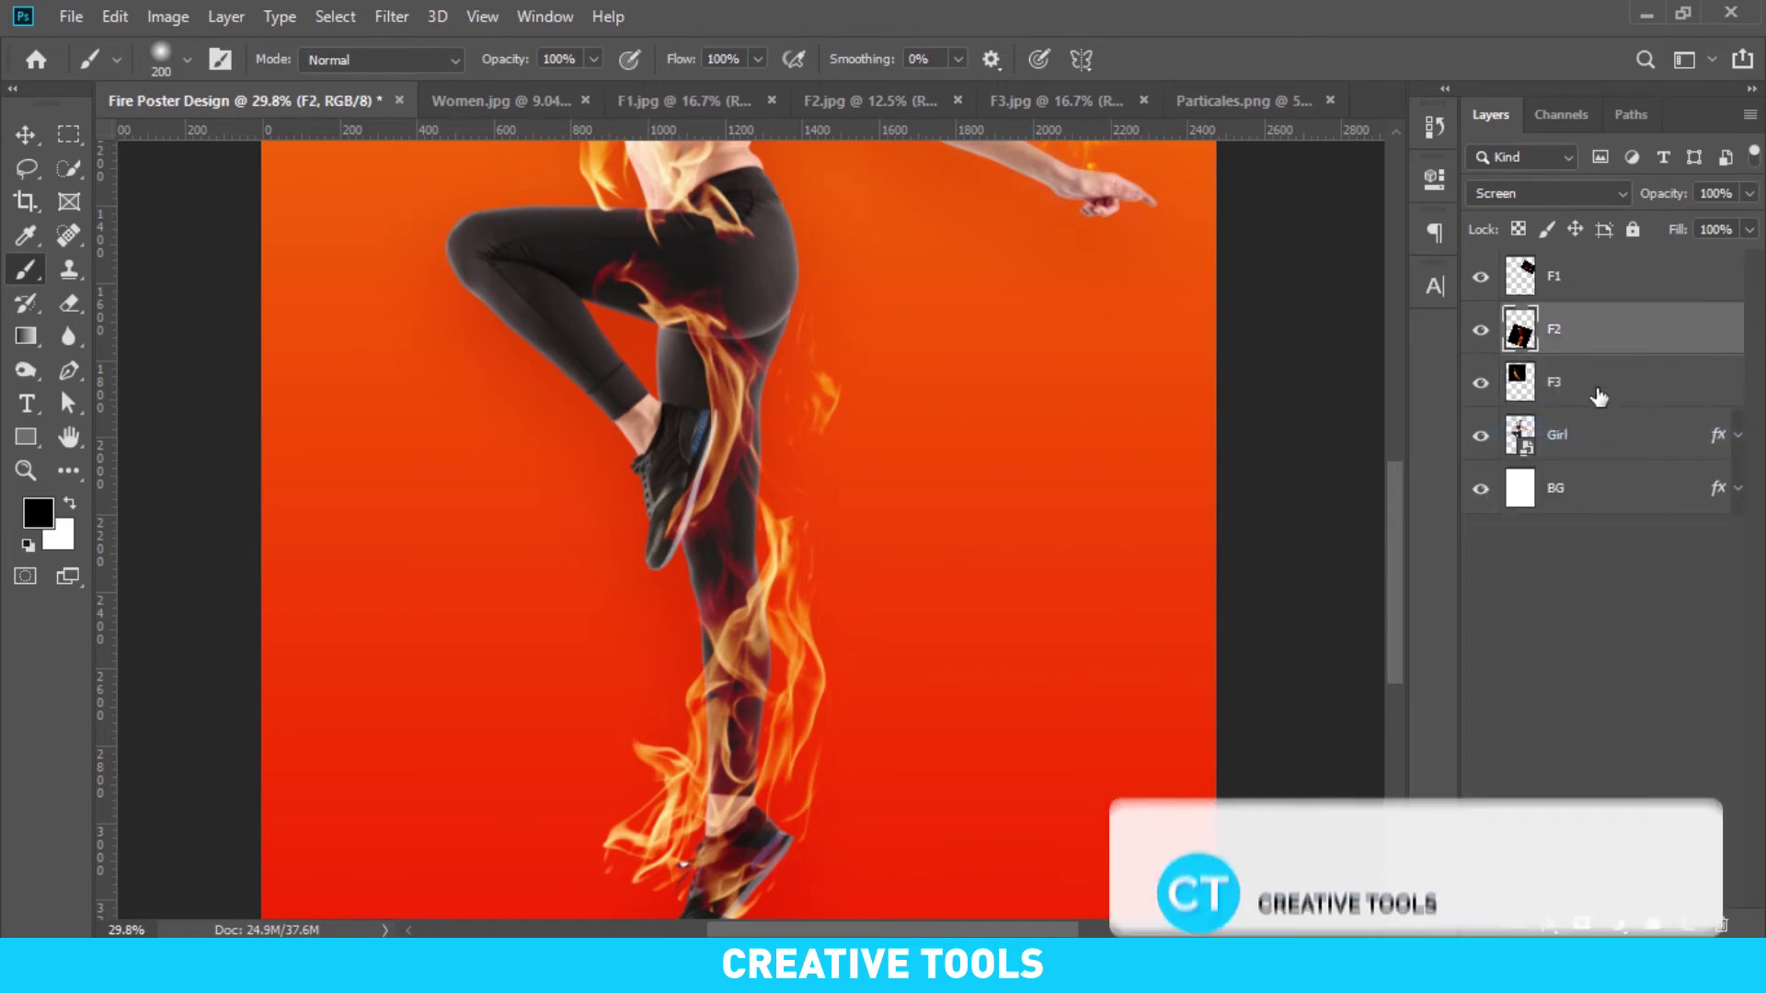
pyautogui.click(1584, 918)
pyautogui.scroll(-1, 757, 782)
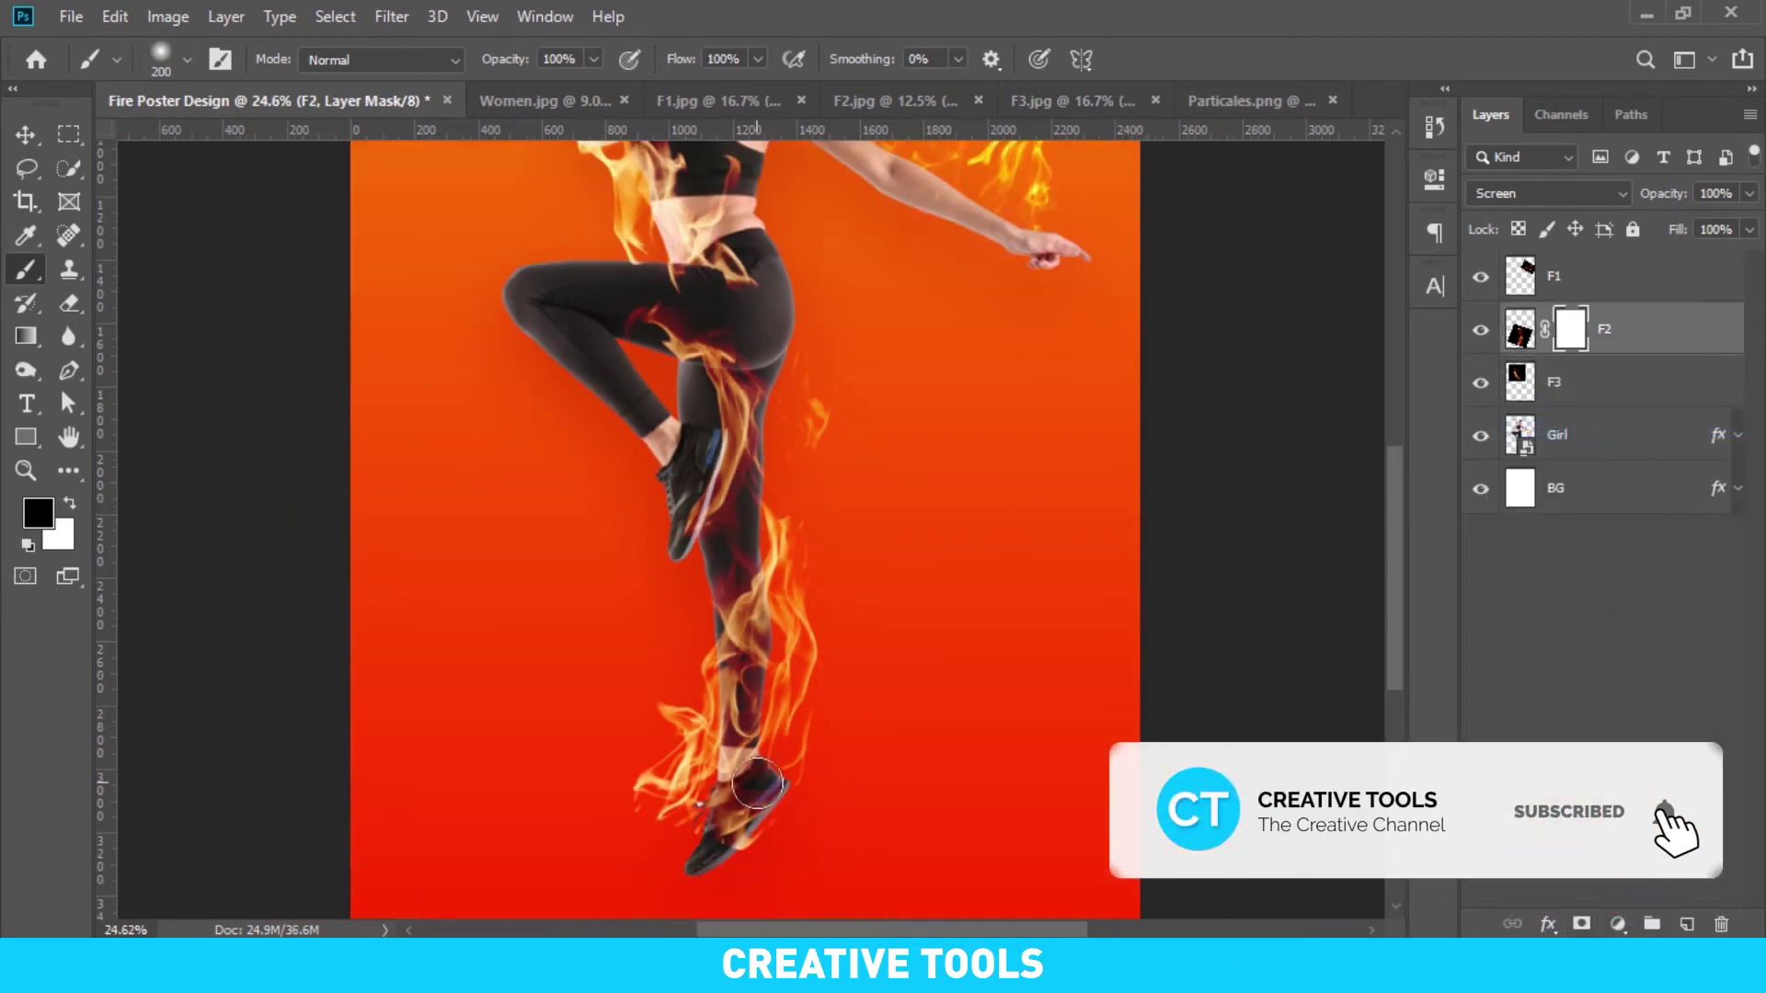
pyautogui.moveTo(745, 607)
pyautogui.mouseDown()
pyautogui.moveTo(745, 699)
pyautogui.moveTo(736, 591)
pyautogui.moveTo(744, 644)
pyautogui.mouseUp()
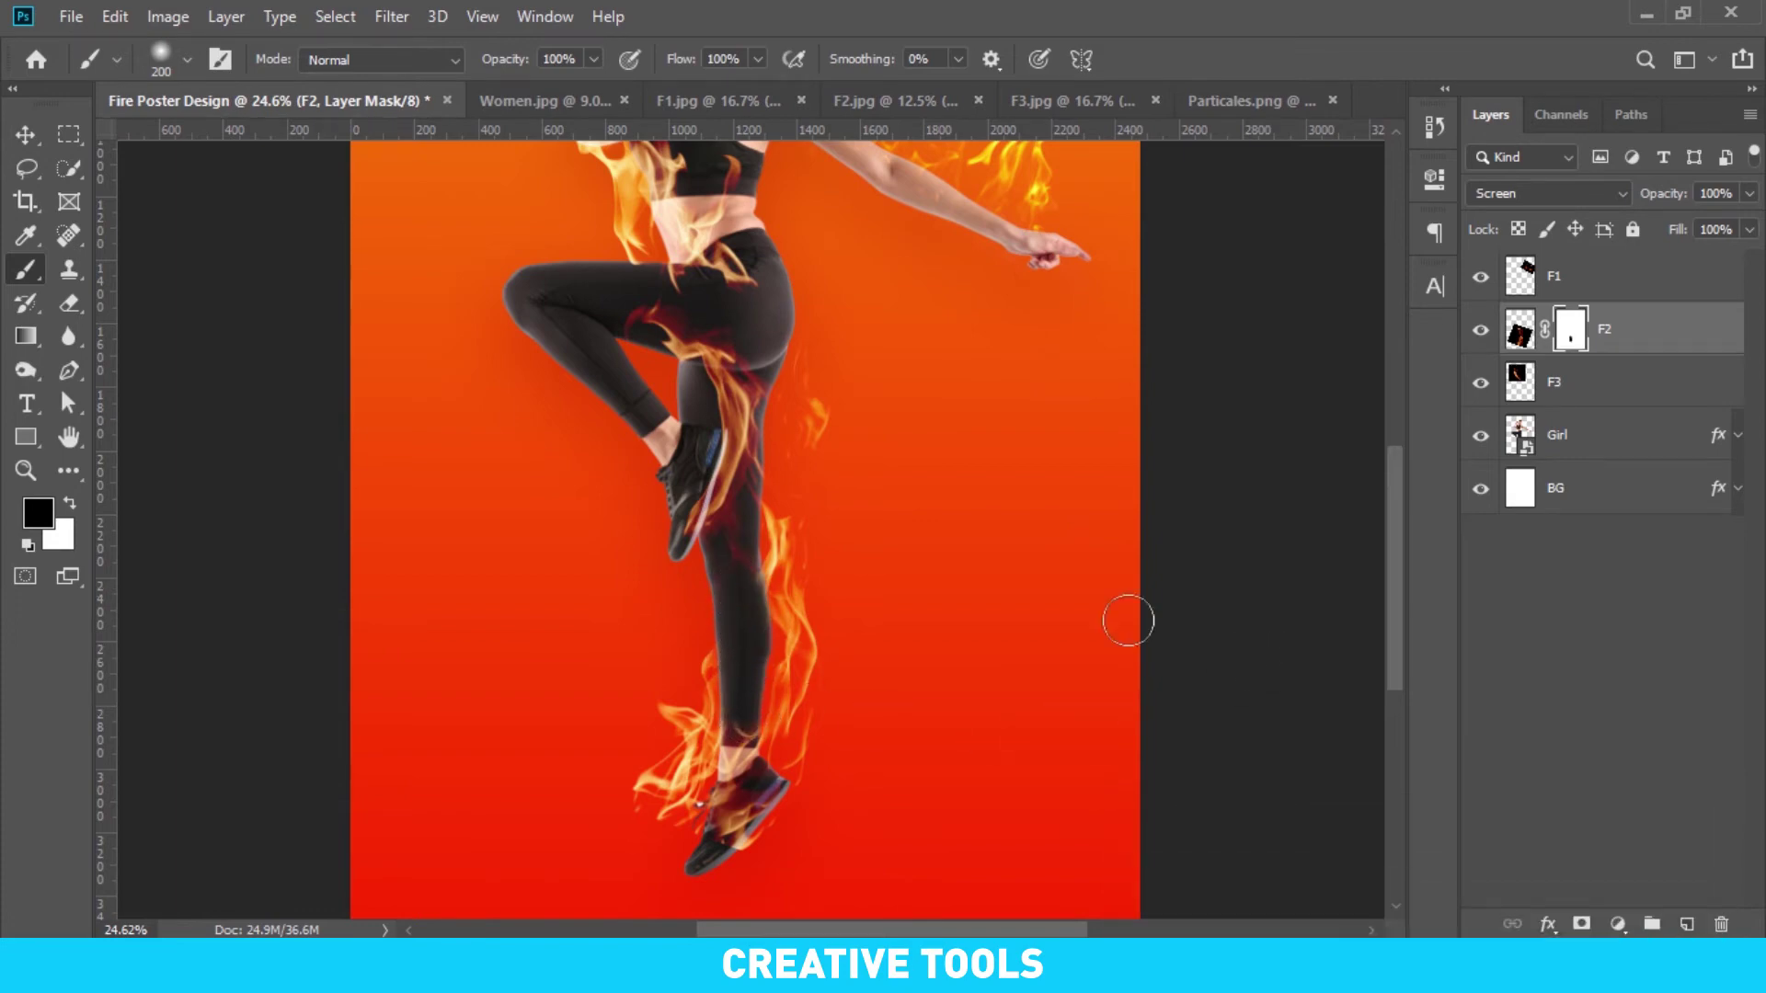
pyautogui.scroll(-1, 1005, 544)
pyautogui.scroll(-1, 1005, 546)
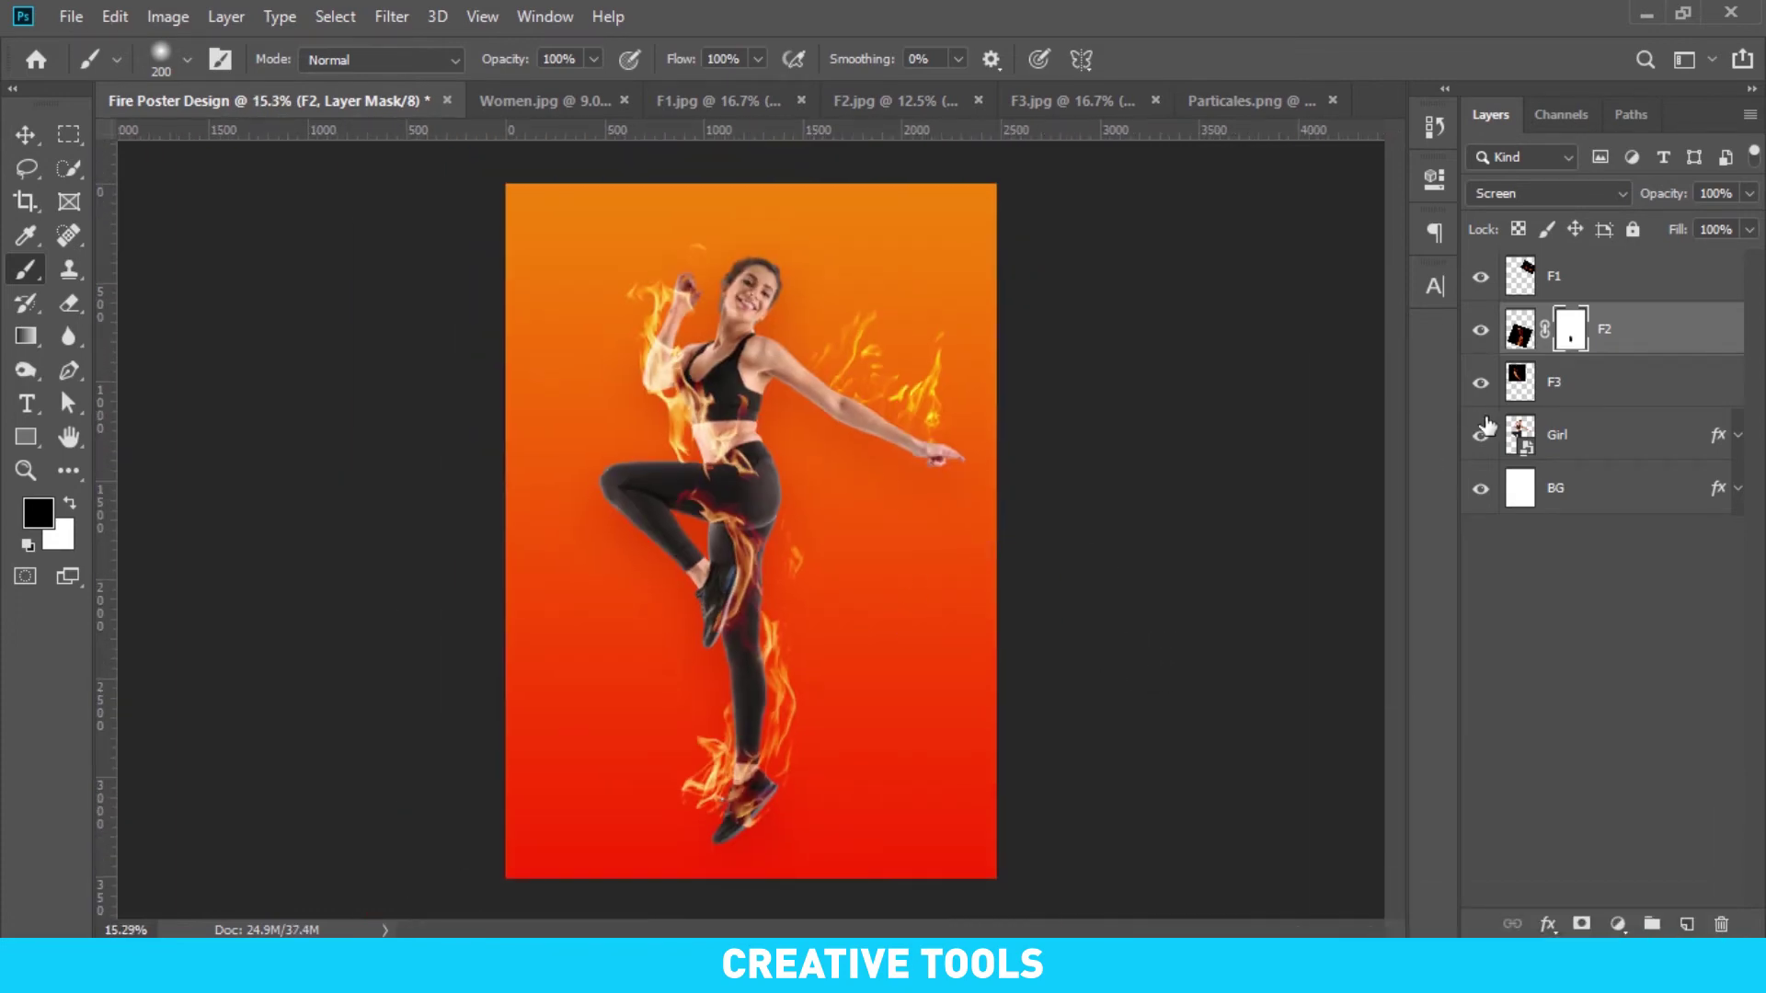
# Add a new F3 mask and hide the F3 flames over the upper arm
pyautogui.click(1554, 396)
pyautogui.click(1581, 924)
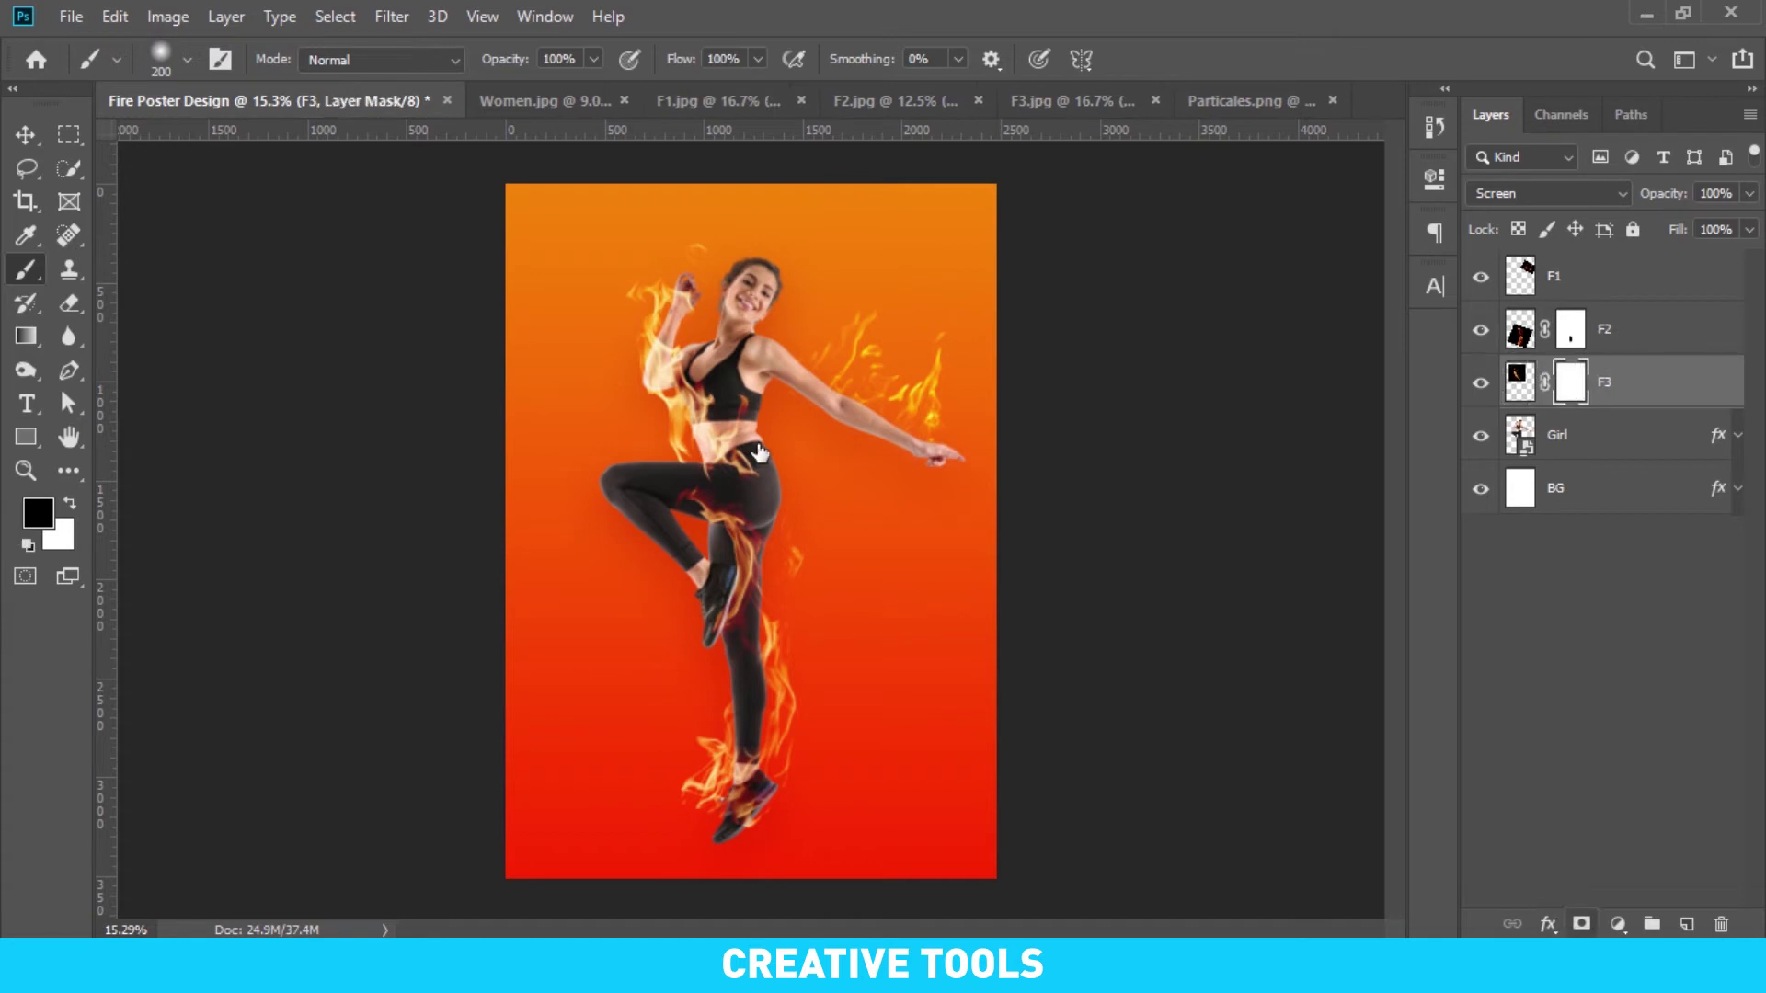
pyautogui.moveTo(665, 353); pyautogui.dragTo(669, 368)
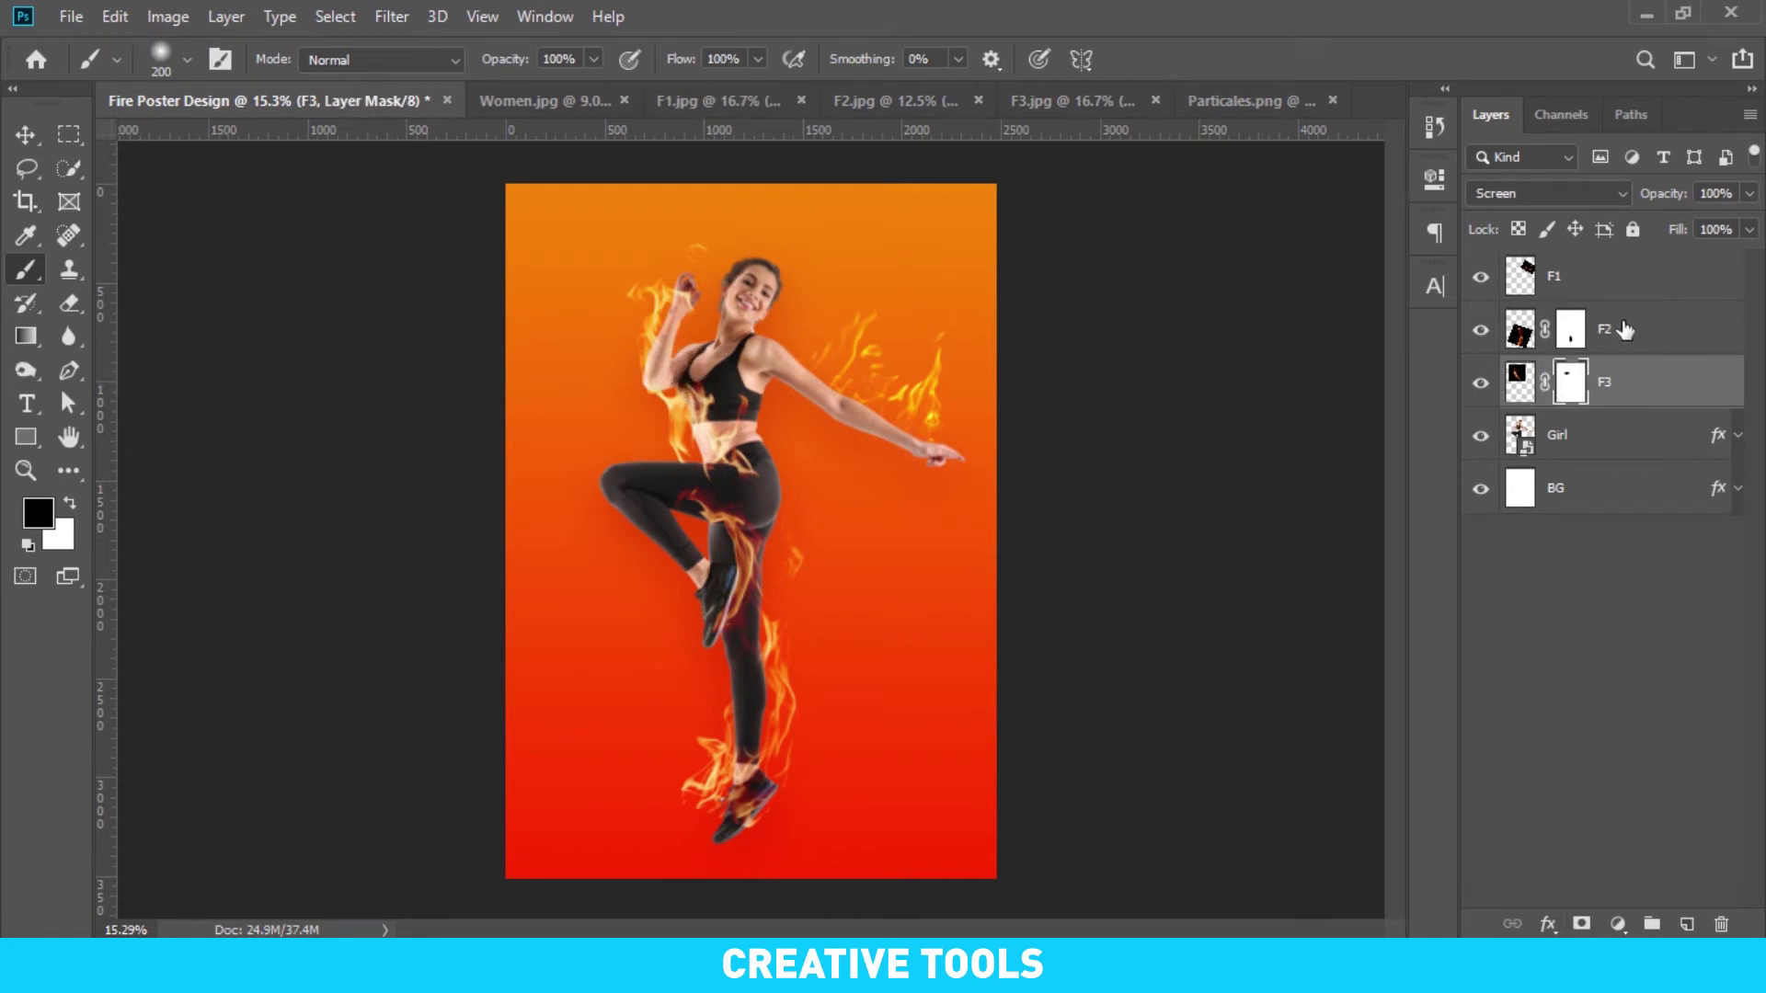
pyautogui.click(1614, 317)
pyautogui.click(1609, 276)
pyautogui.press('v')
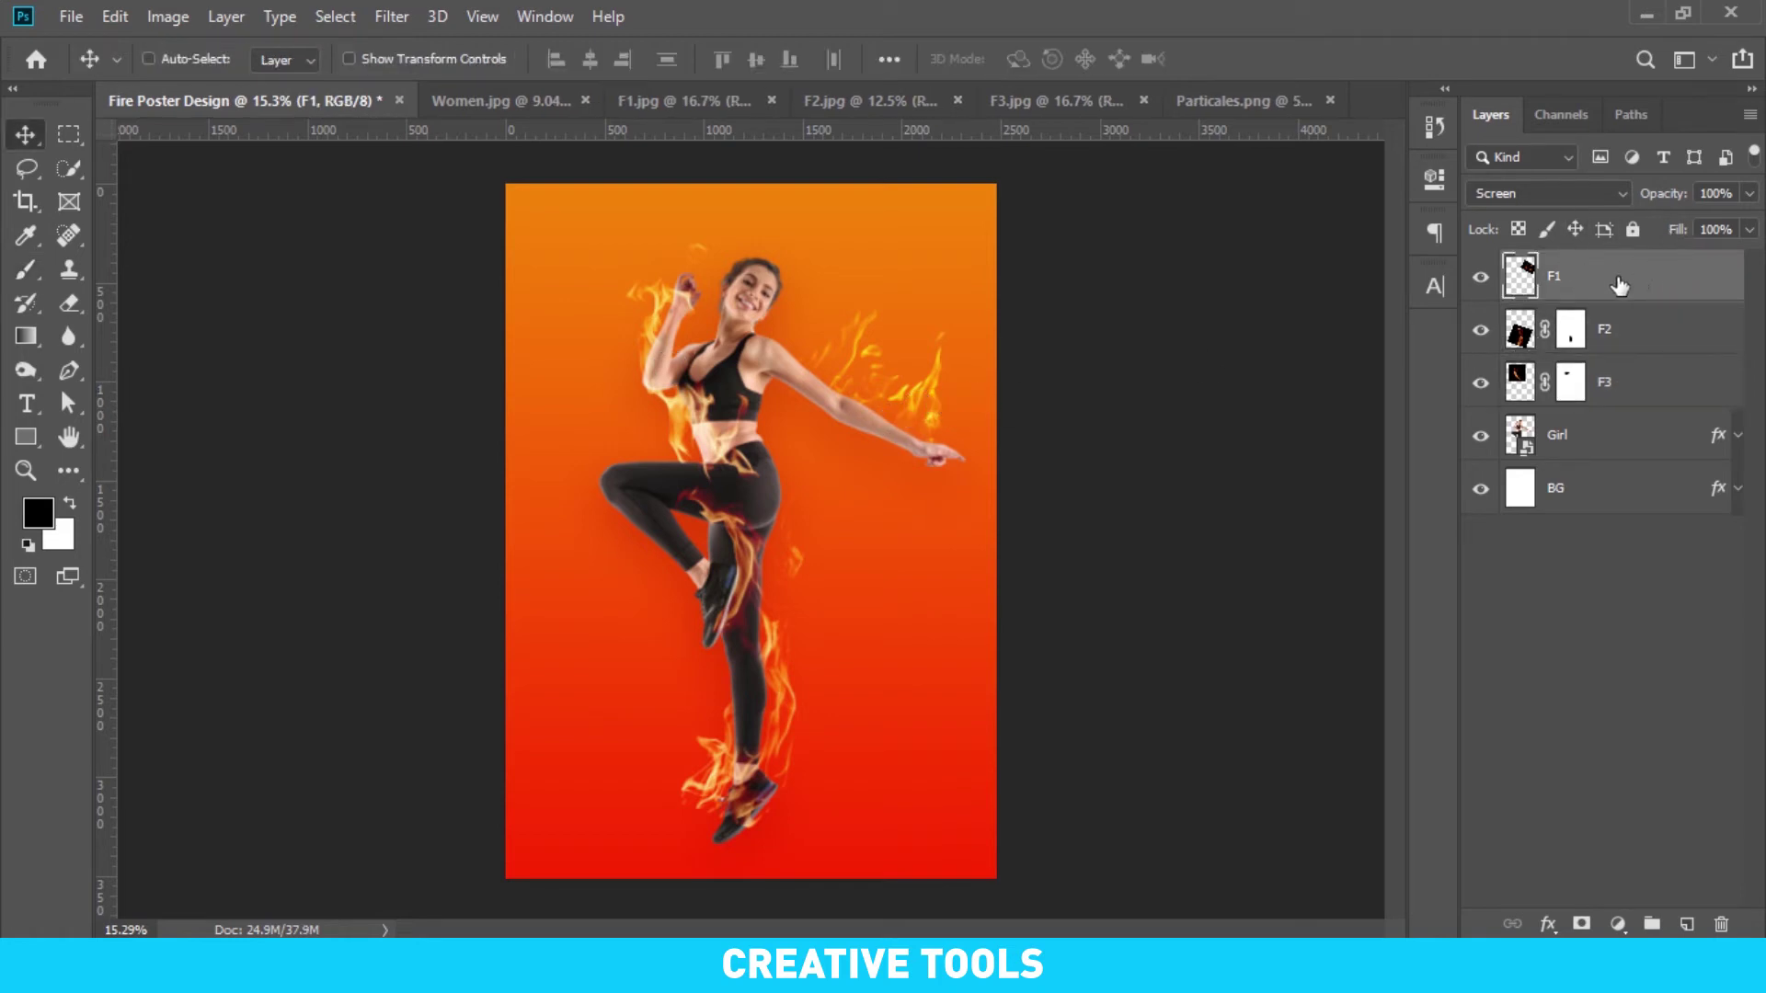
# Duplicate F1, group both copies as F1, and enlarge the group to about 114%
pyautogui.hotkey('ctrl', 'j')
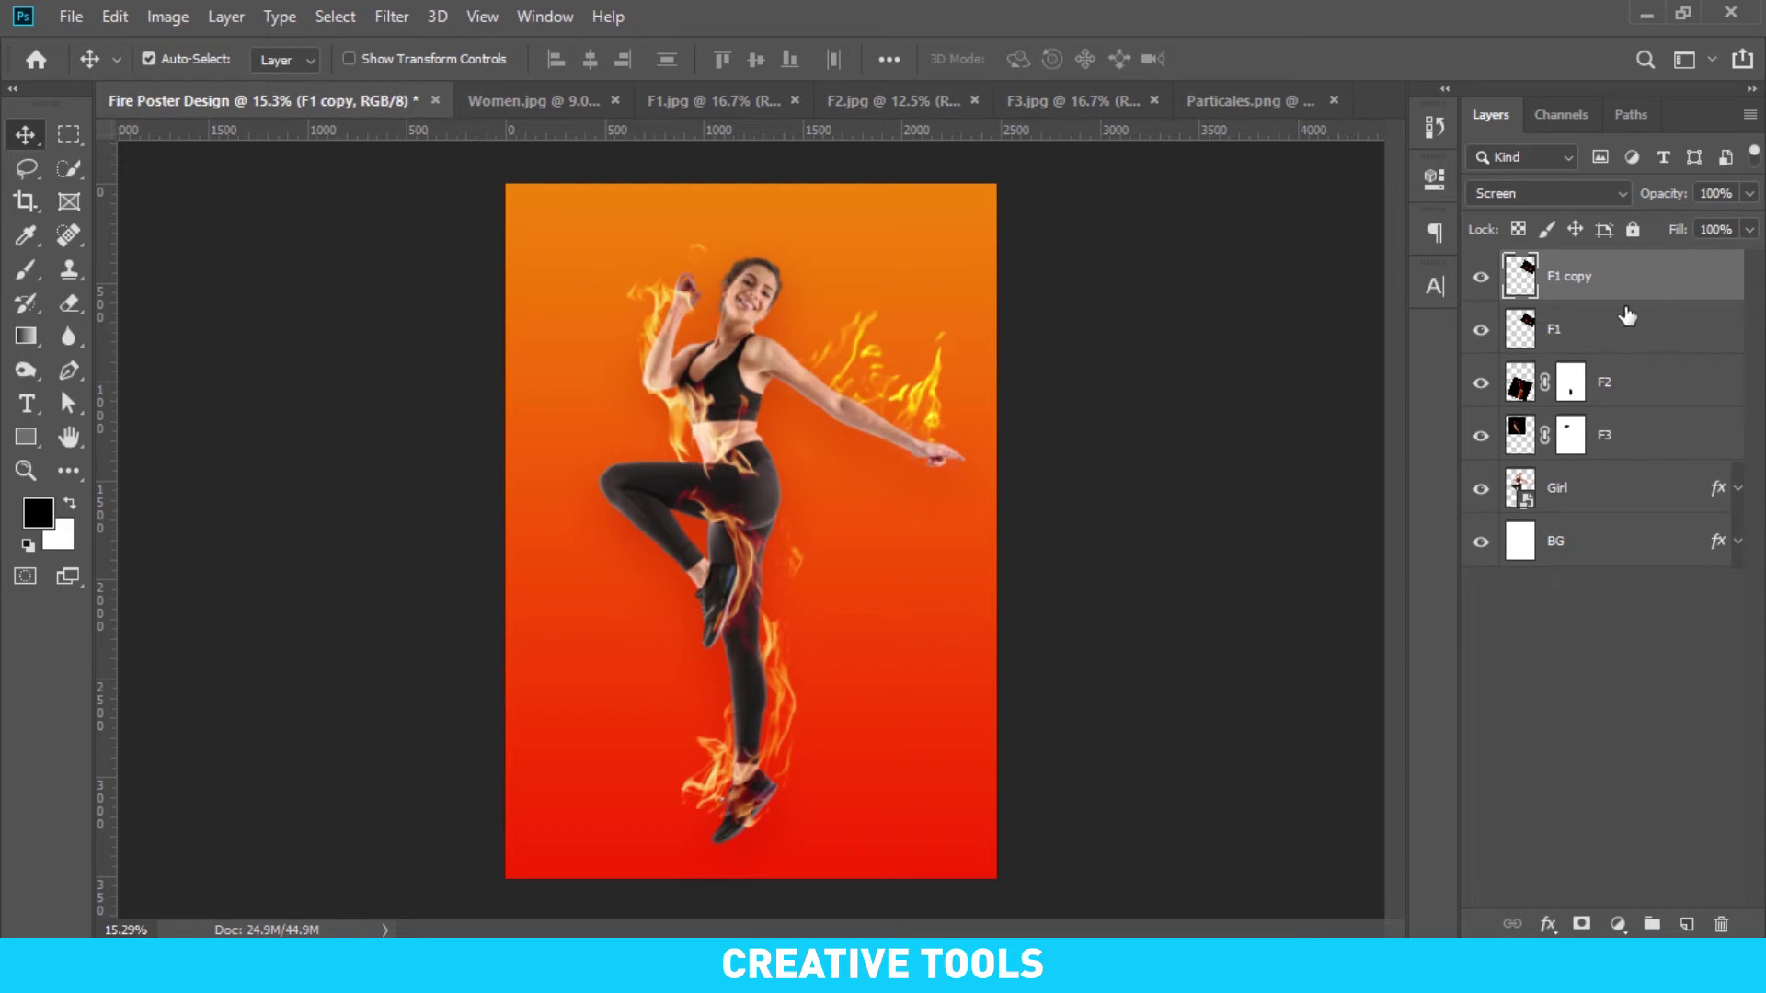
pyautogui.click(1599, 324)
pyautogui.click(1630, 297)
pyautogui.keyDown('shift'); pyautogui.click(1594, 333); pyautogui.keyUp('shift')
pyautogui.hotkey('ctrl', 'g')
pyautogui.doubleClick(1561, 266)
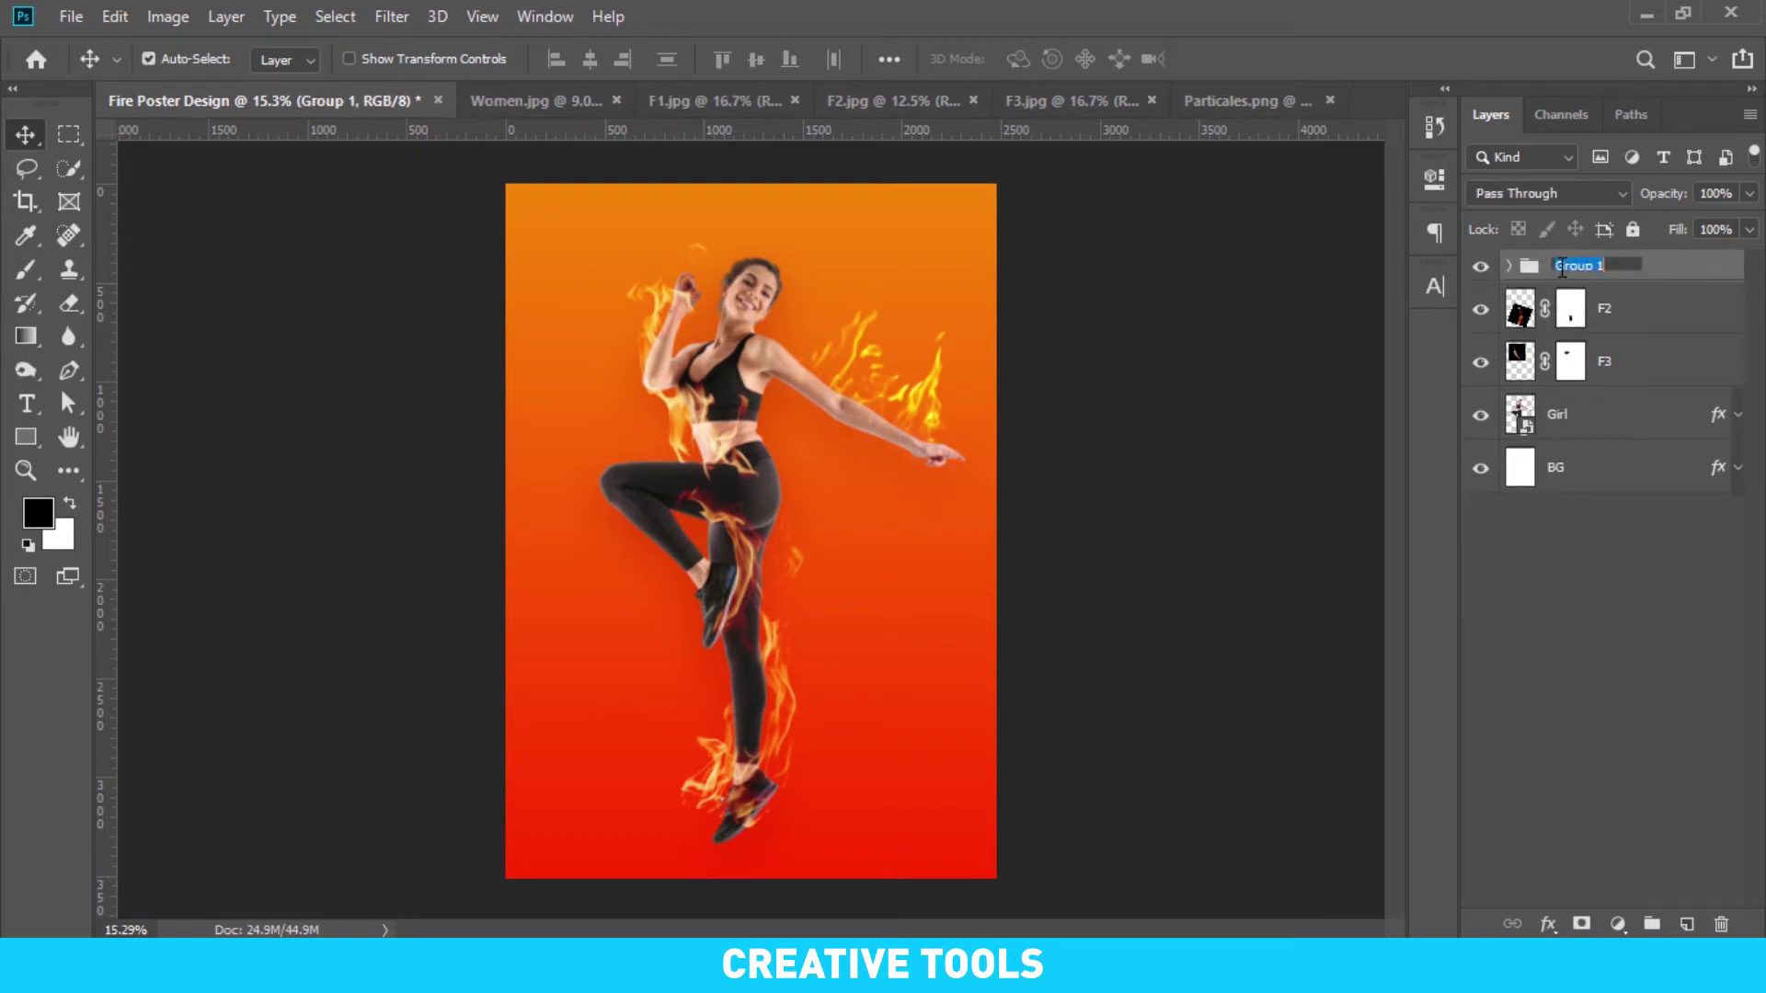
pyautogui.write('F1')
pyautogui.press('Return')
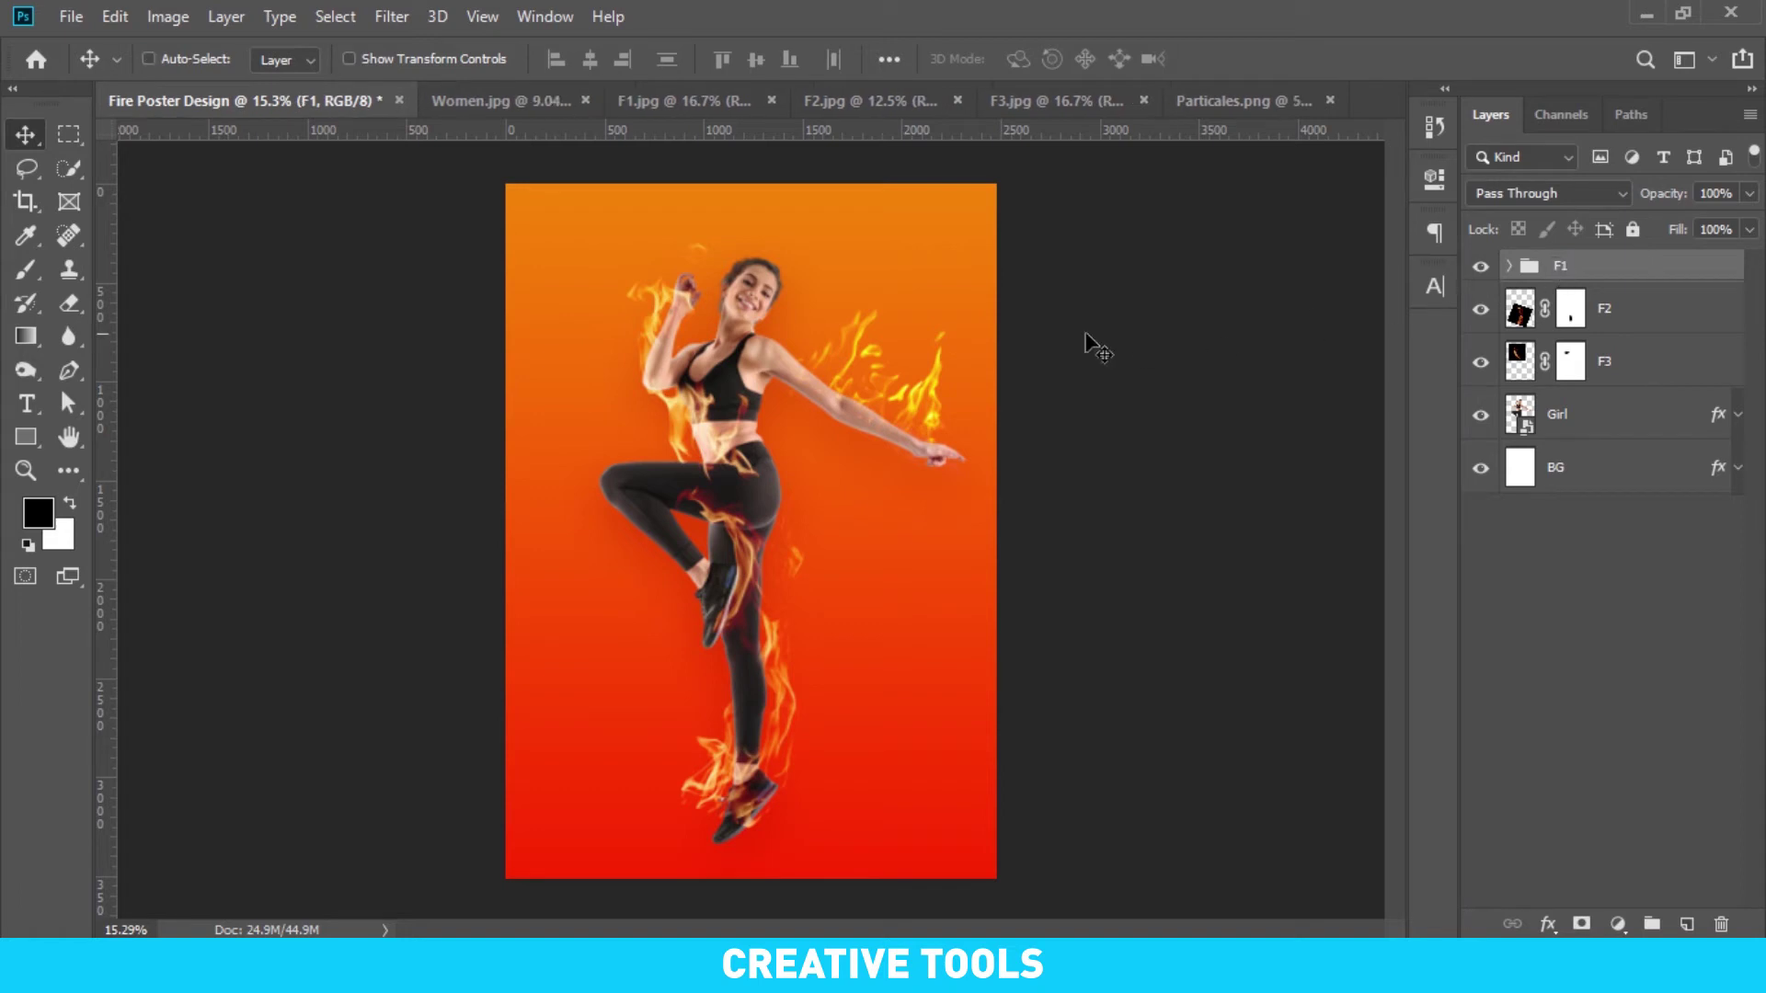
pyautogui.hotkey('ctrl', 't')
pyautogui.moveTo(752, 237); pyautogui.dragTo(712, 195)
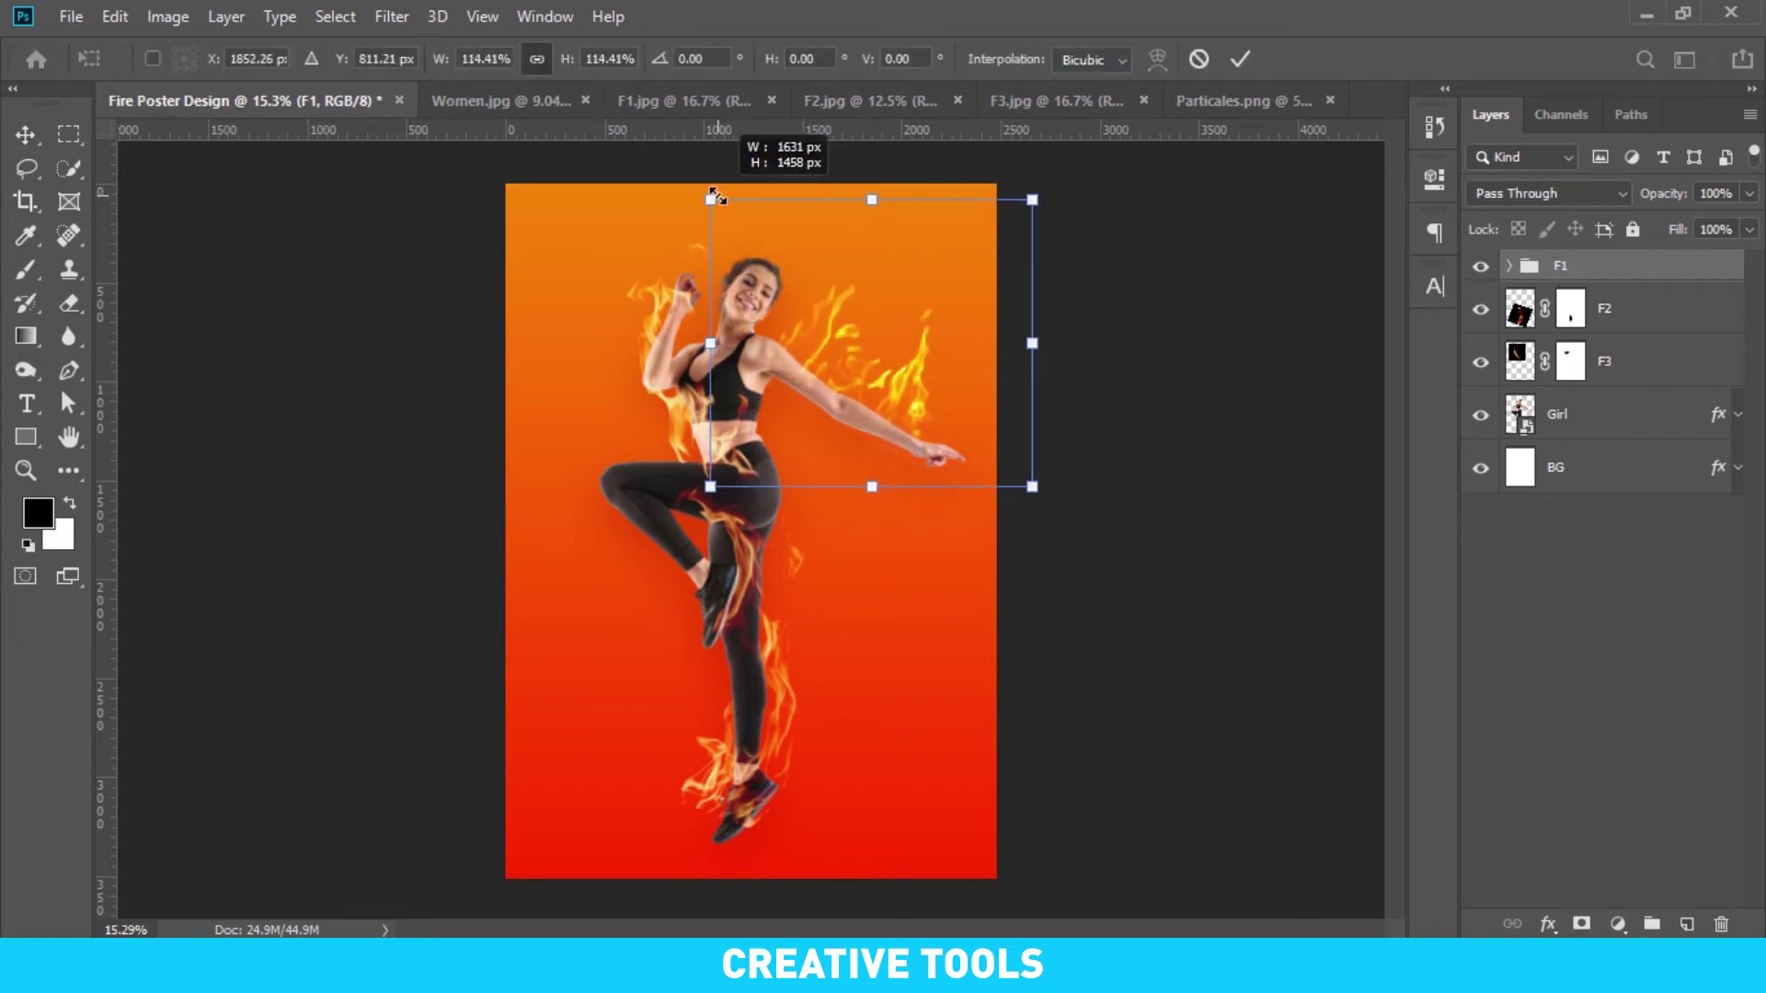
pyautogui.press('Return')
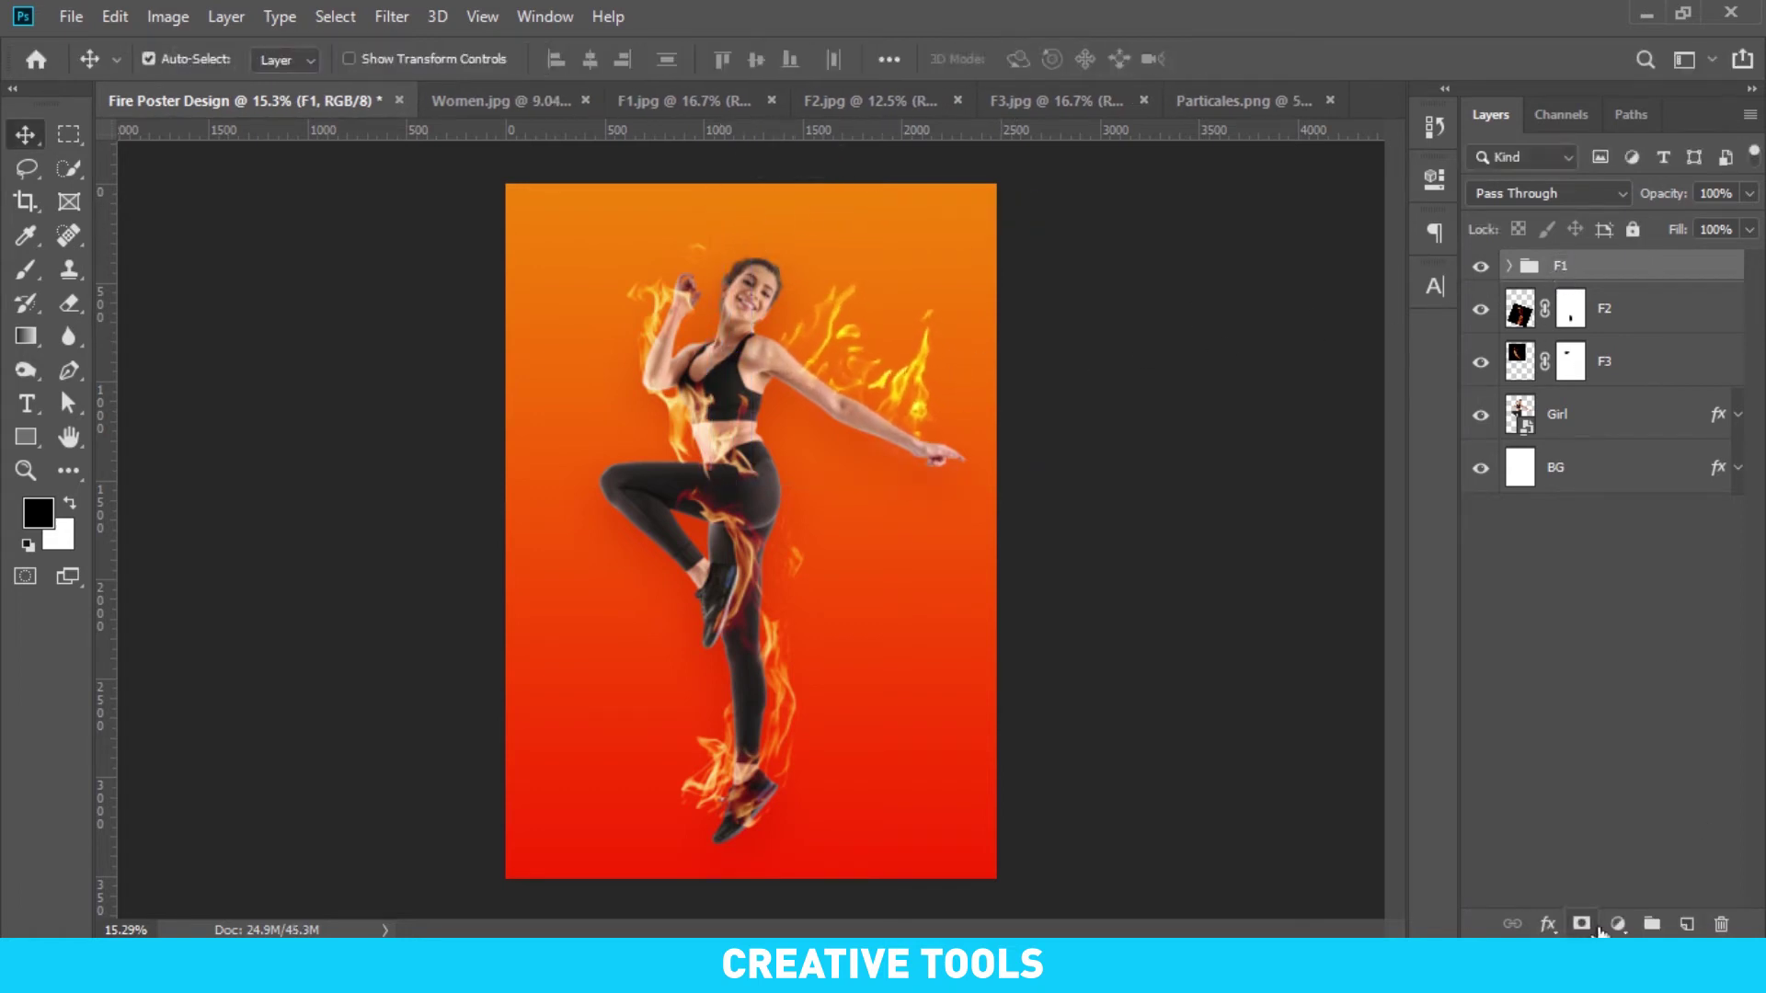
# Mask the F1 group to hide flames over the arm and shoulder, then fit the poster in view
pyautogui.click(1582, 924)
pyautogui.scroll(3, 962, 436)
pyautogui.scroll(2, 809, 354)
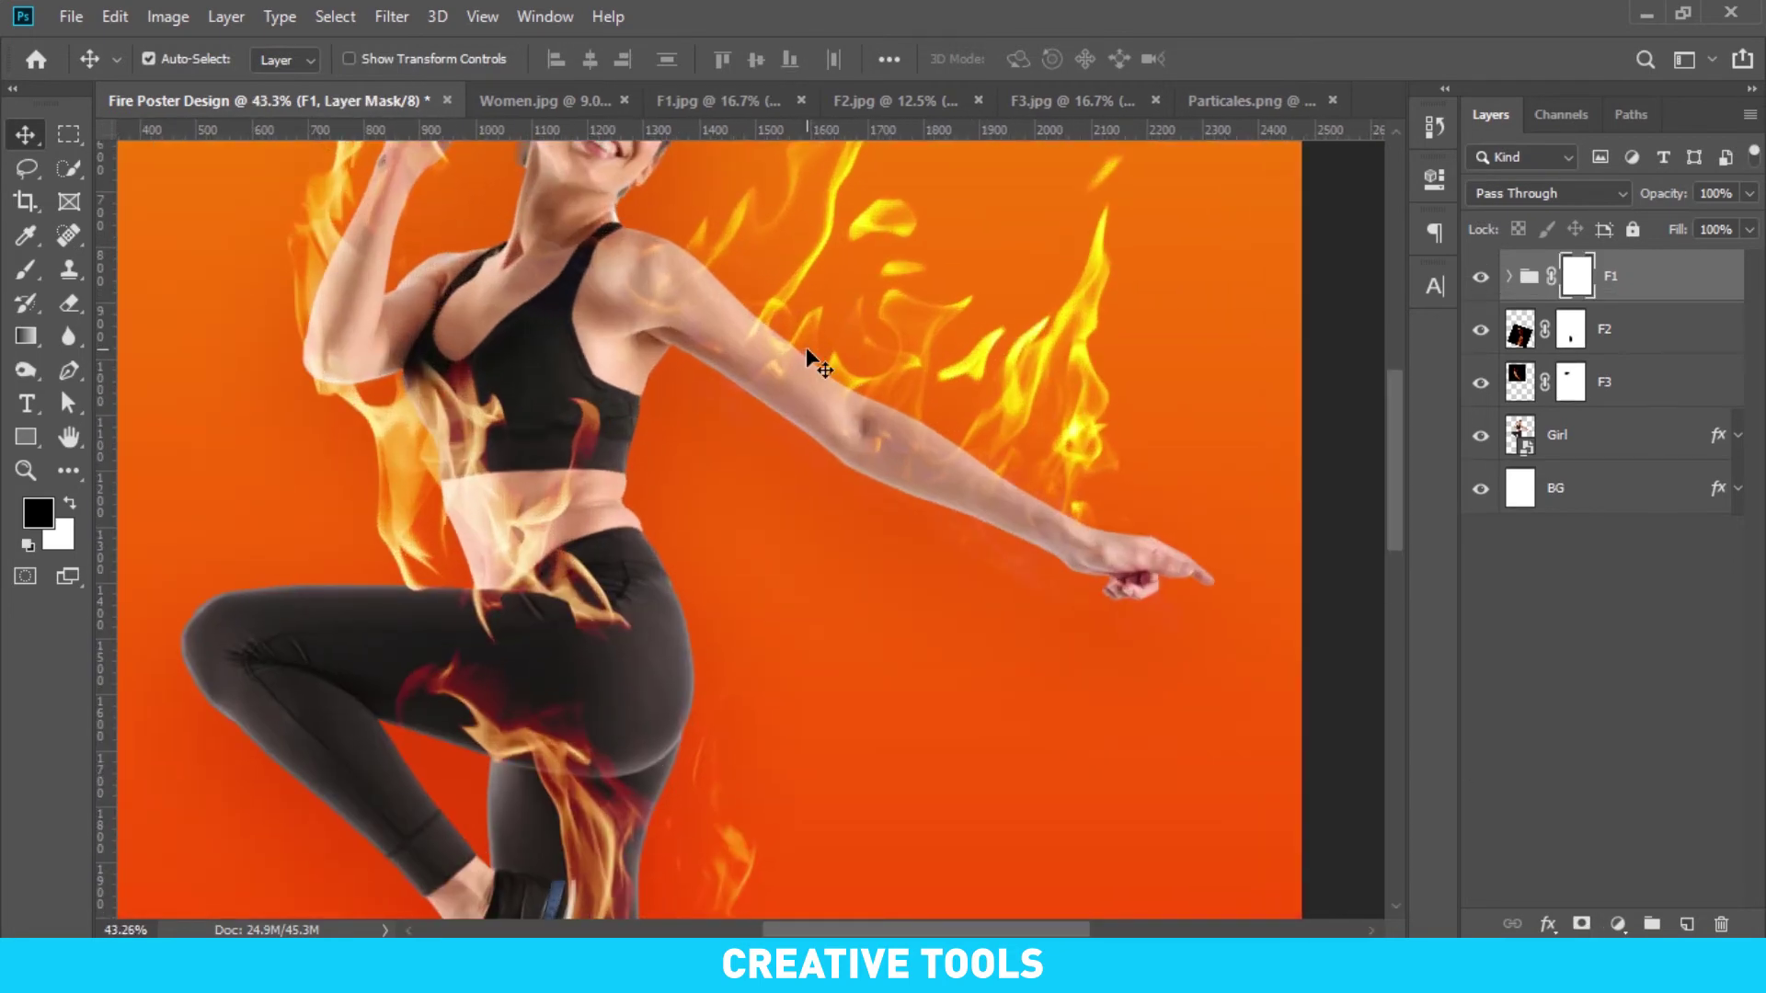
pyautogui.press('b')
pyautogui.moveTo(672, 276)
pyautogui.mouseDown()
pyautogui.moveTo(809, 368)
pyautogui.moveTo(965, 520)
pyautogui.moveTo(1166, 592)
pyautogui.mouseUp()
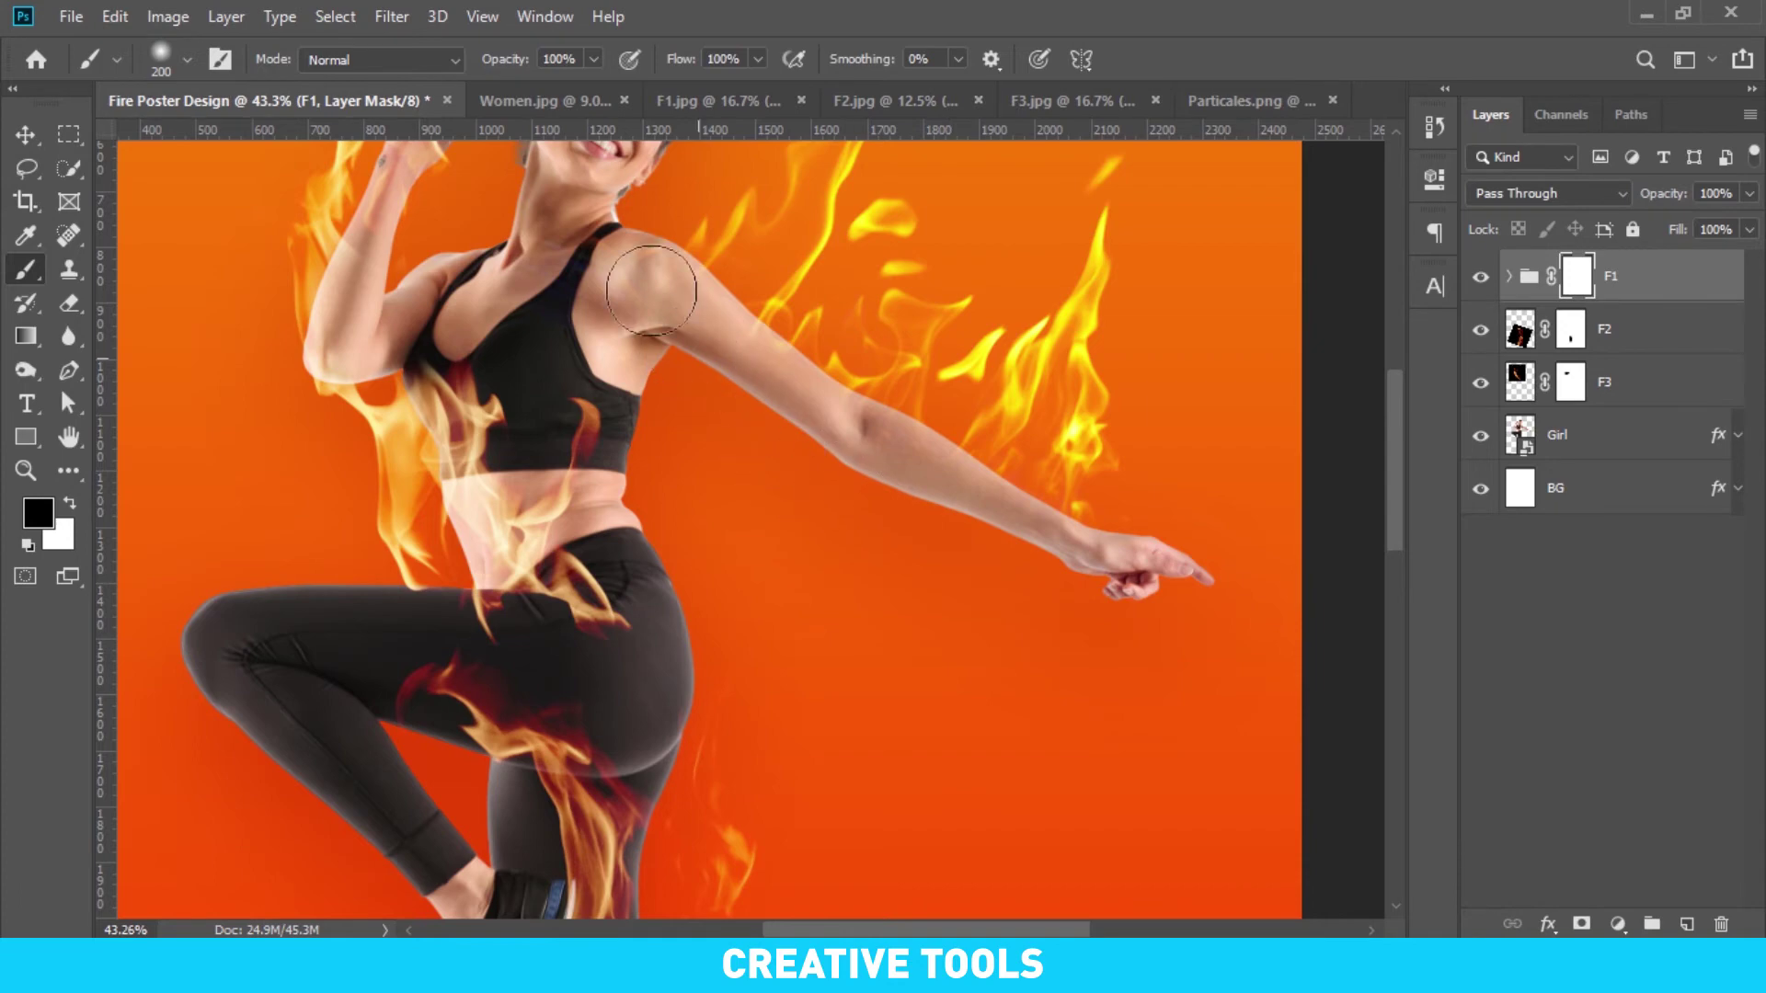
pyautogui.moveTo(652, 291); pyautogui.dragTo(581, 262)
pyautogui.hotkey('ctrl', '-')
pyautogui.hotkey('ctrl', '-')
pyautogui.hotkey('ctrl', '-')
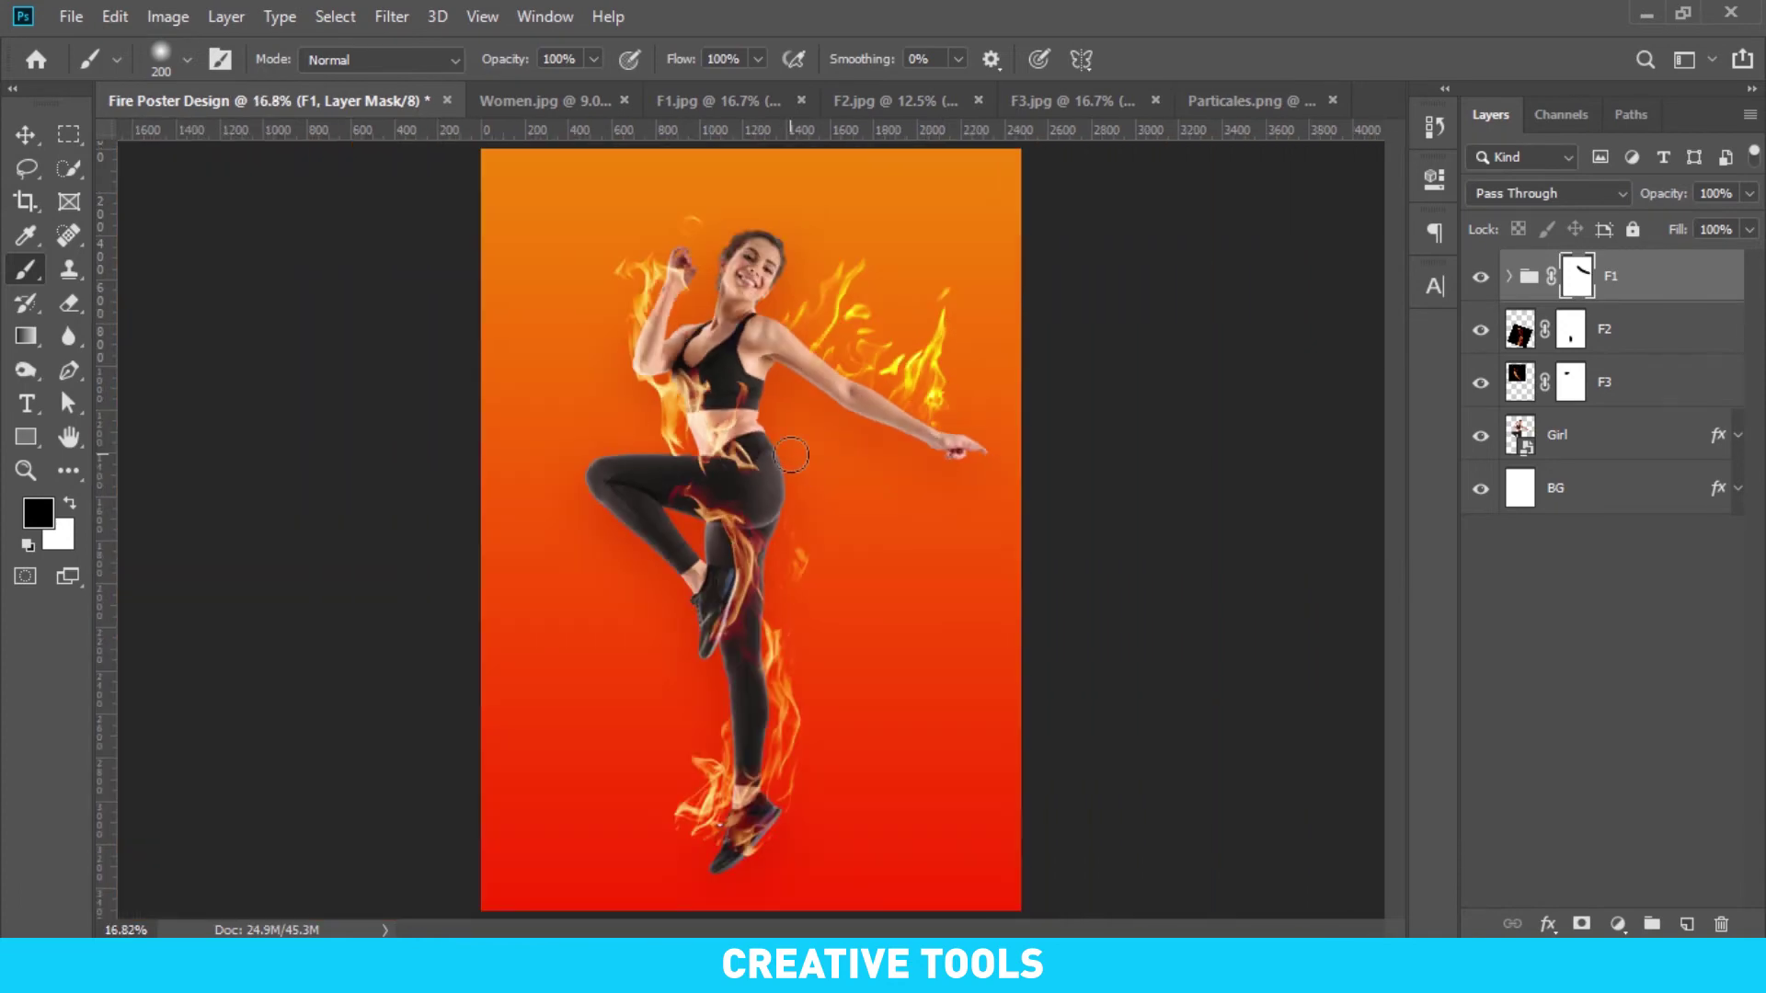
pyautogui.press('v')
pyautogui.hotkey('ctrl', '0')
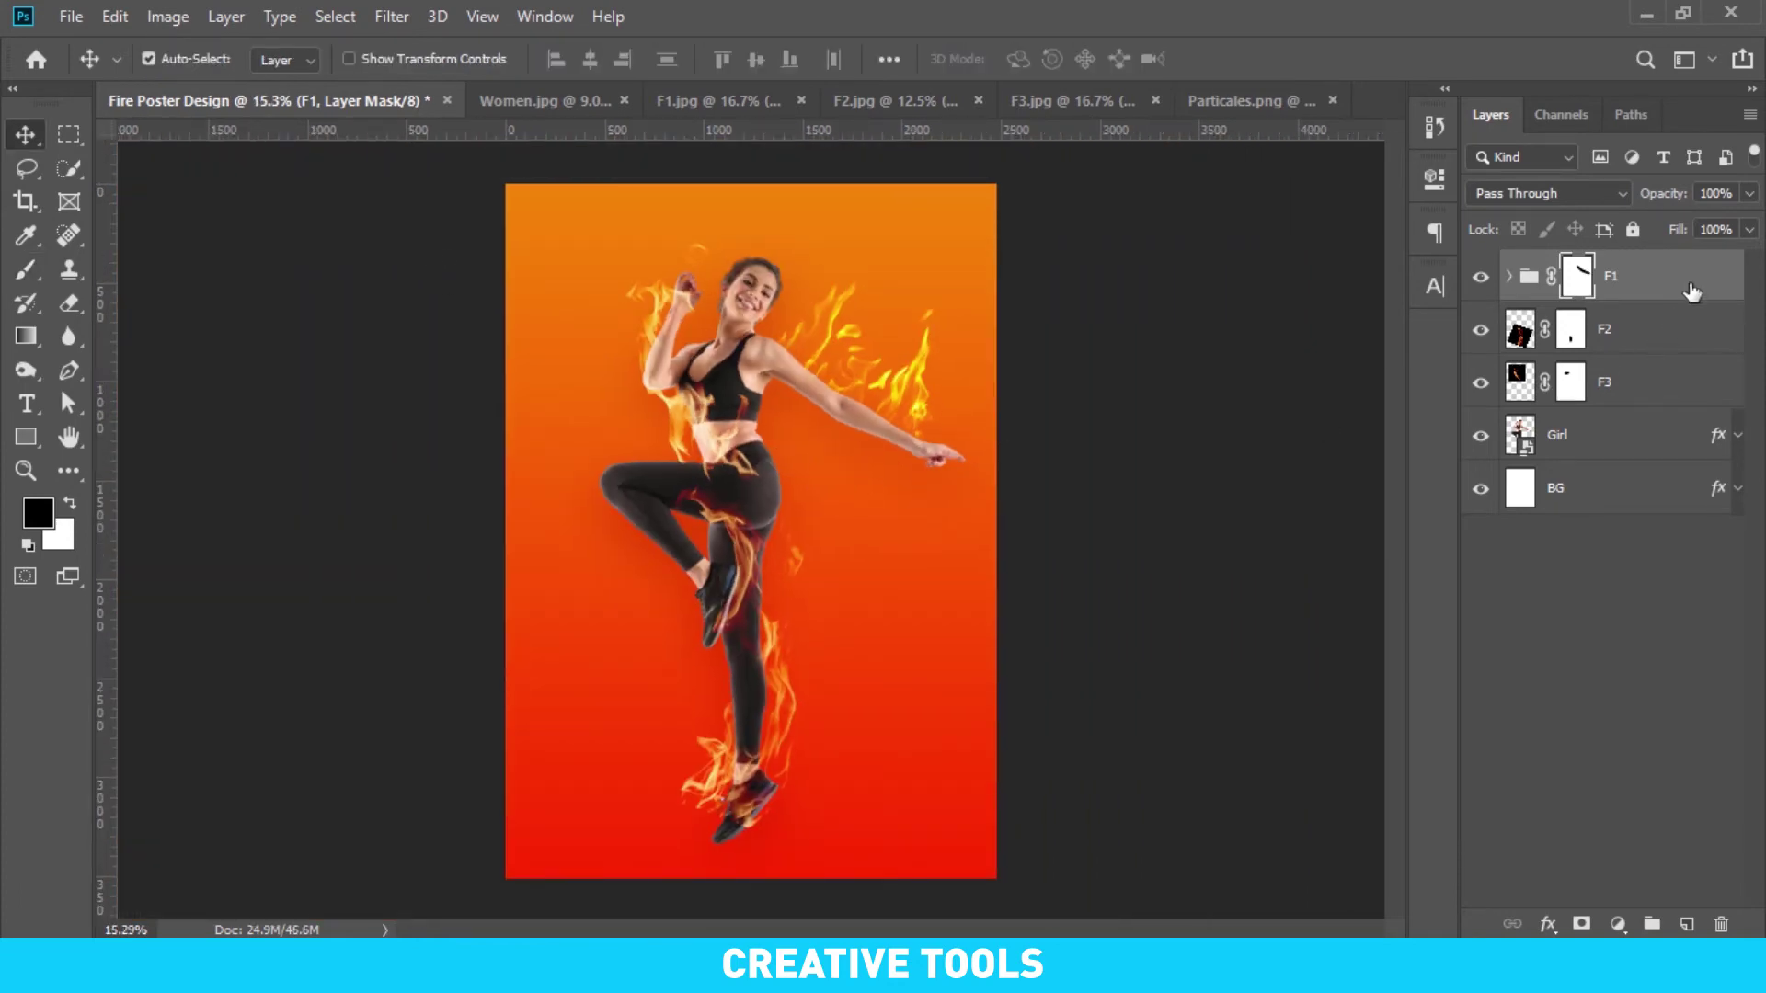
pyautogui.click(1693, 290)
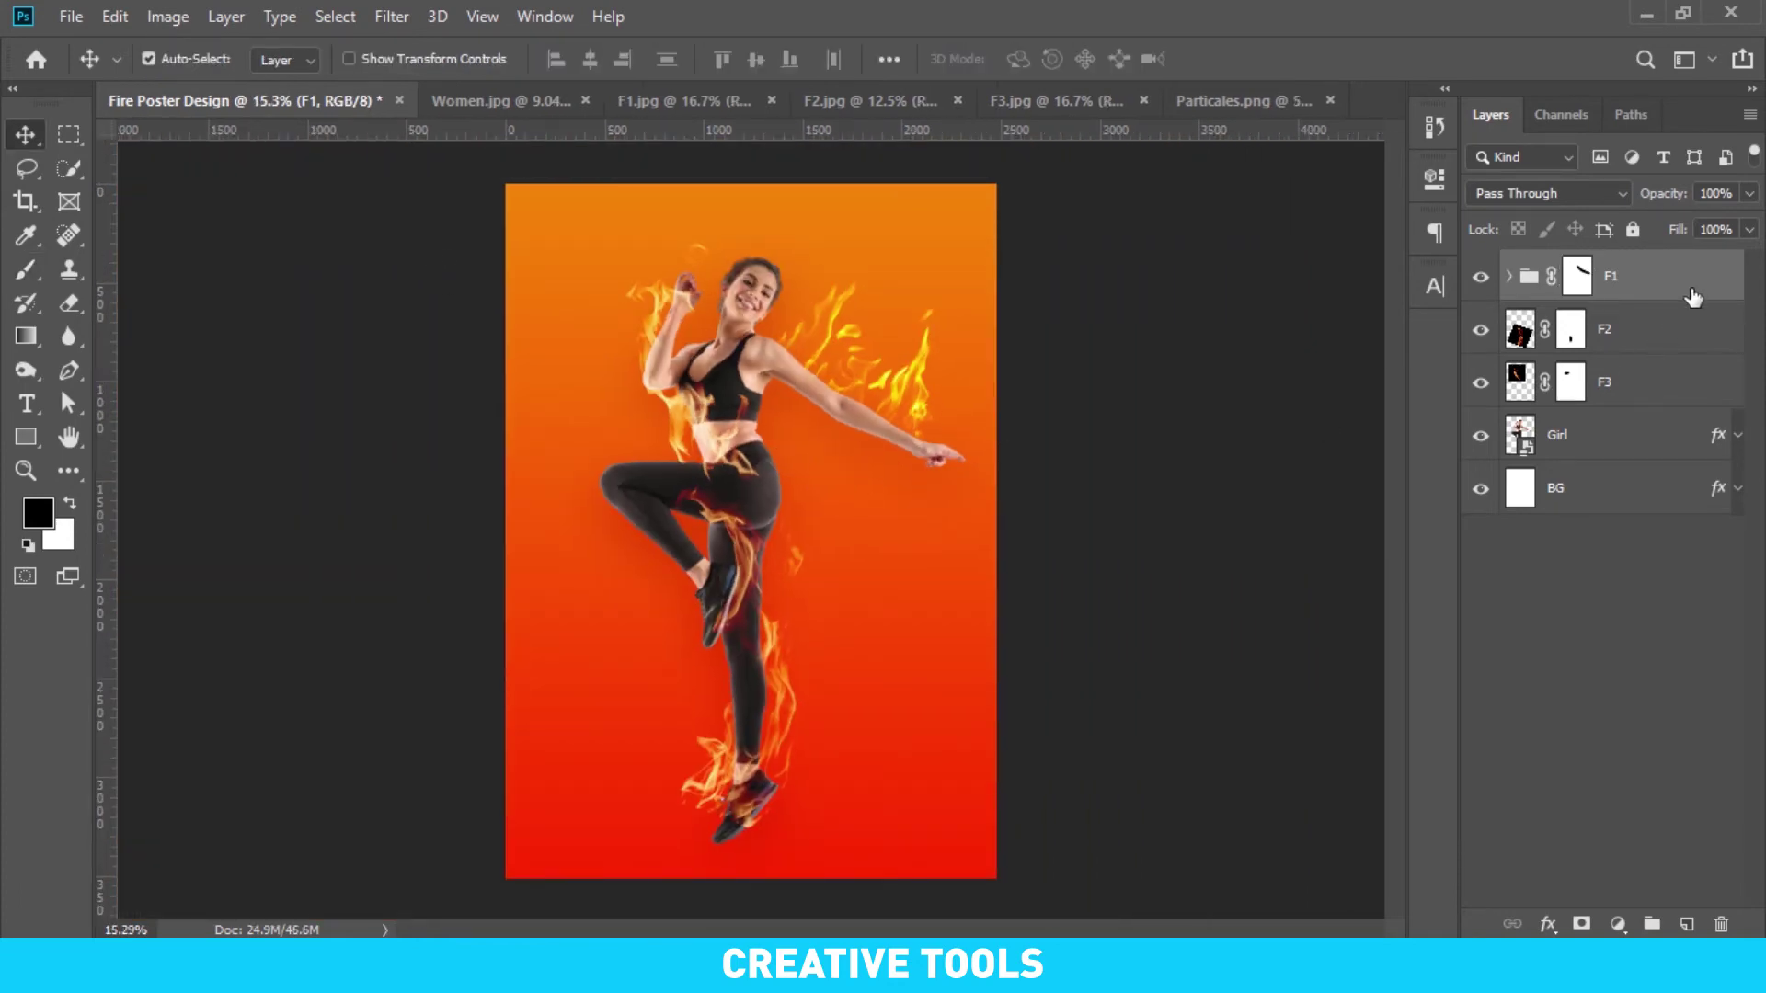
# Place the particles image on the lower poster, tilted counter-clockwise, named Particales
pyautogui.click(1251, 103)
pyautogui.moveTo(683, 348); pyautogui.dragTo(773, 368)
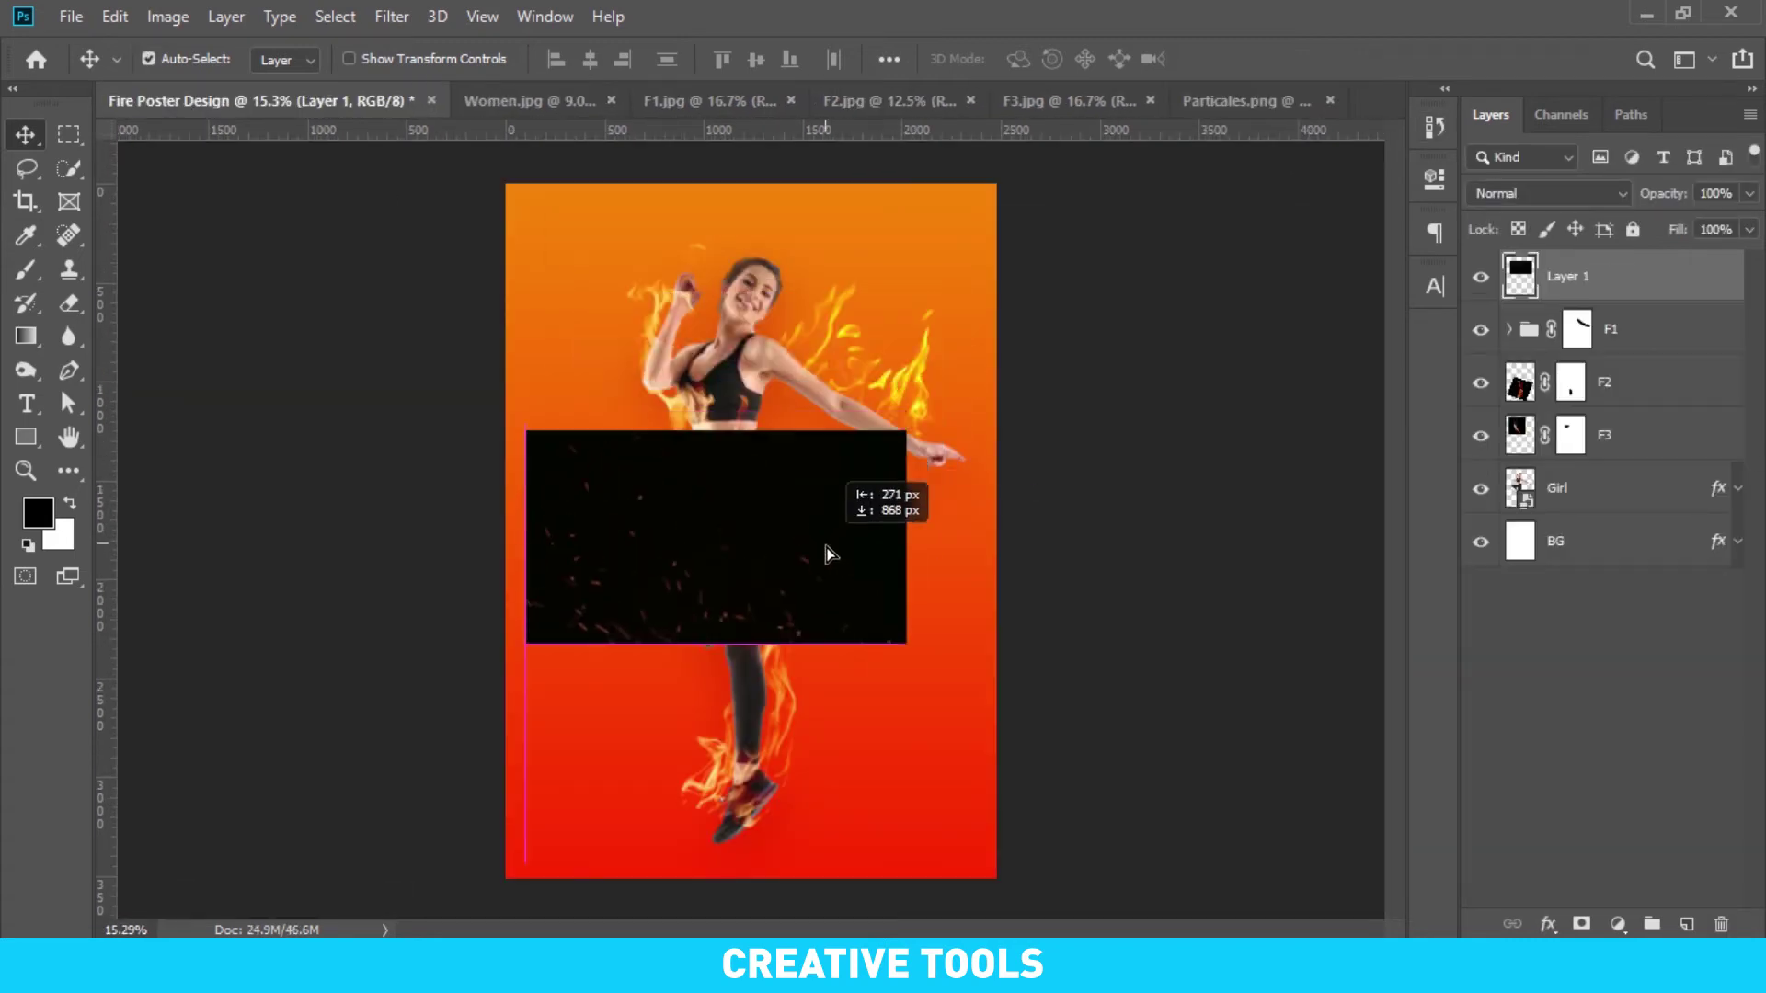
pyautogui.moveTo(831, 460); pyautogui.dragTo(842, 717)
pyautogui.hotkey('ctrl', 't')
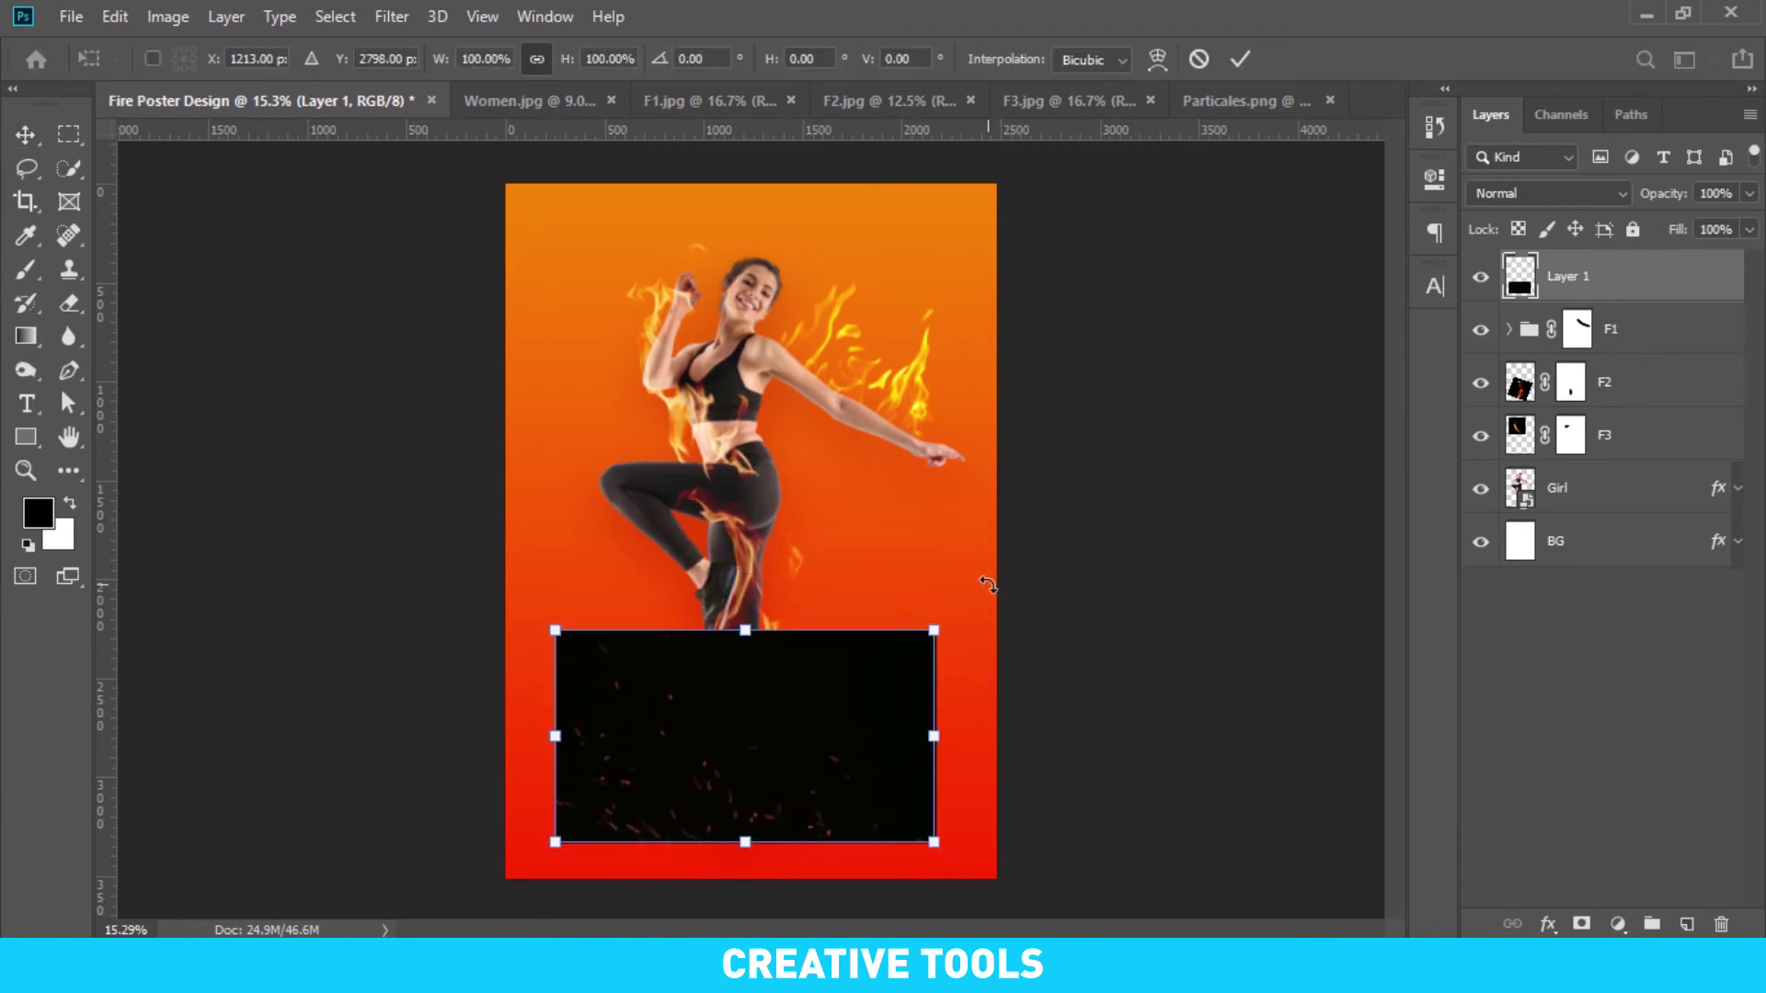
pyautogui.moveTo(984, 635); pyautogui.dragTo(978, 492)
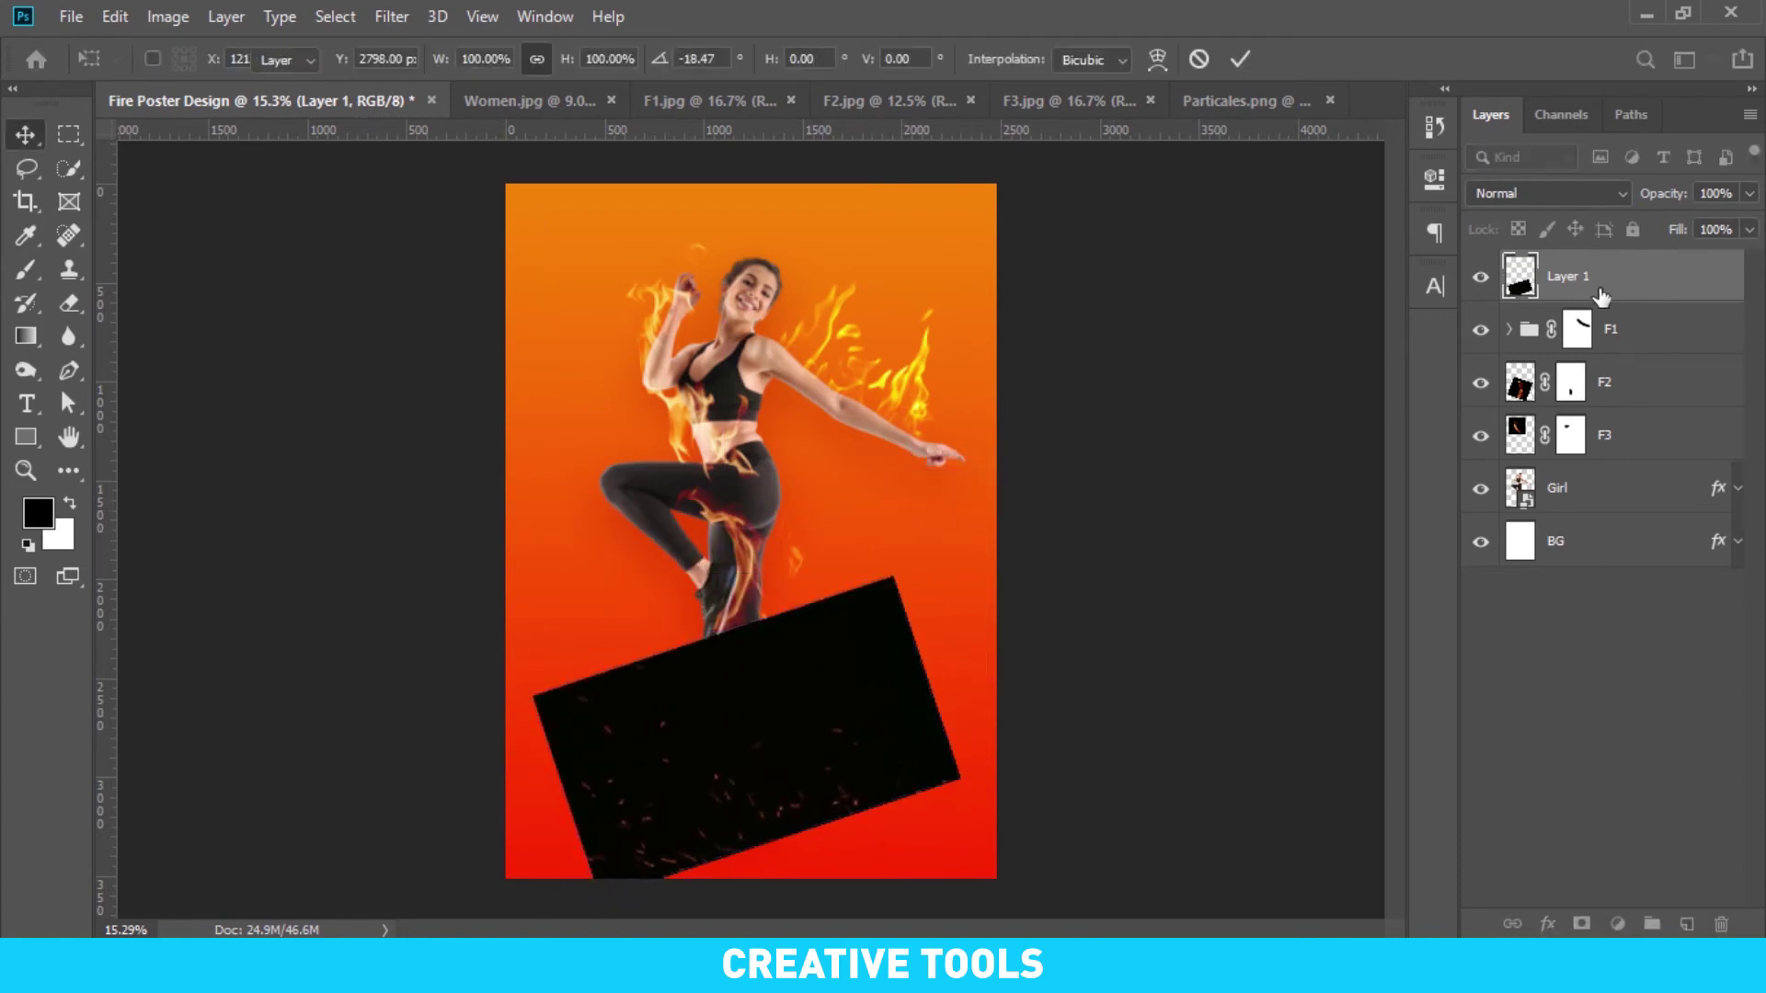
pyautogui.press('Return')
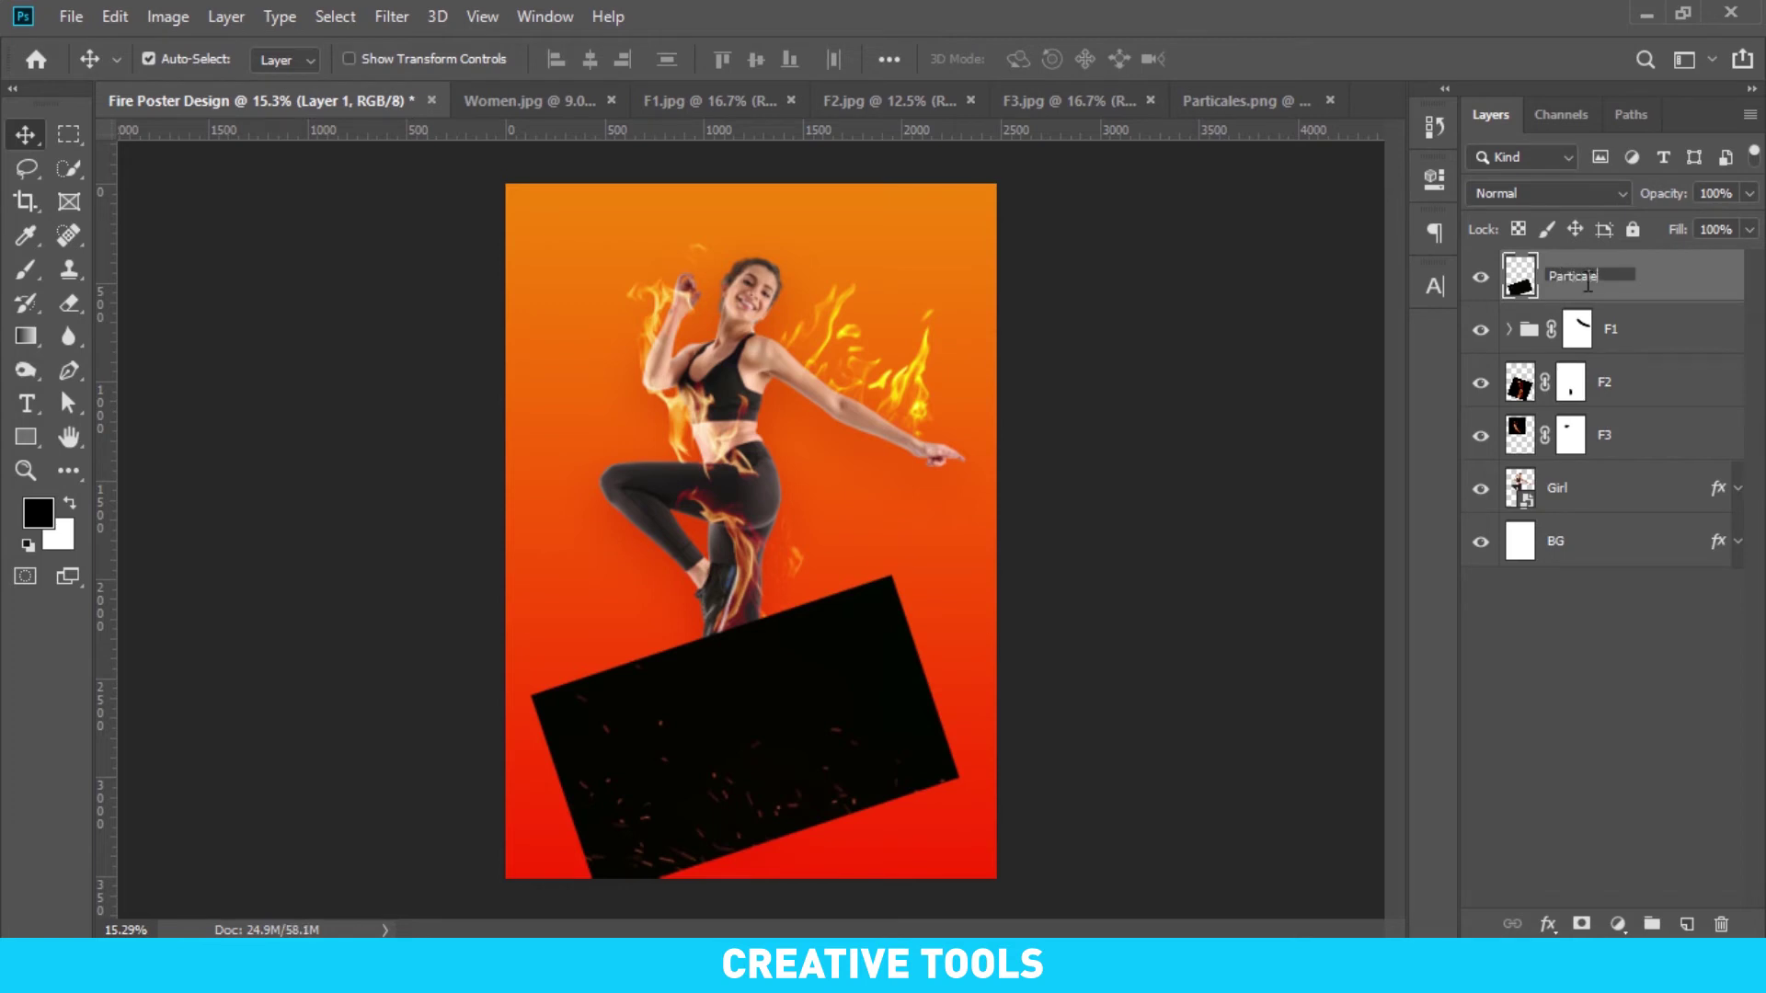
pyautogui.write('s')
pyautogui.press('Return')
# Blend Particales in Screen, enlarge and rotate it clockwise, and add a Levels adjustment
pyautogui.click(1545, 193)
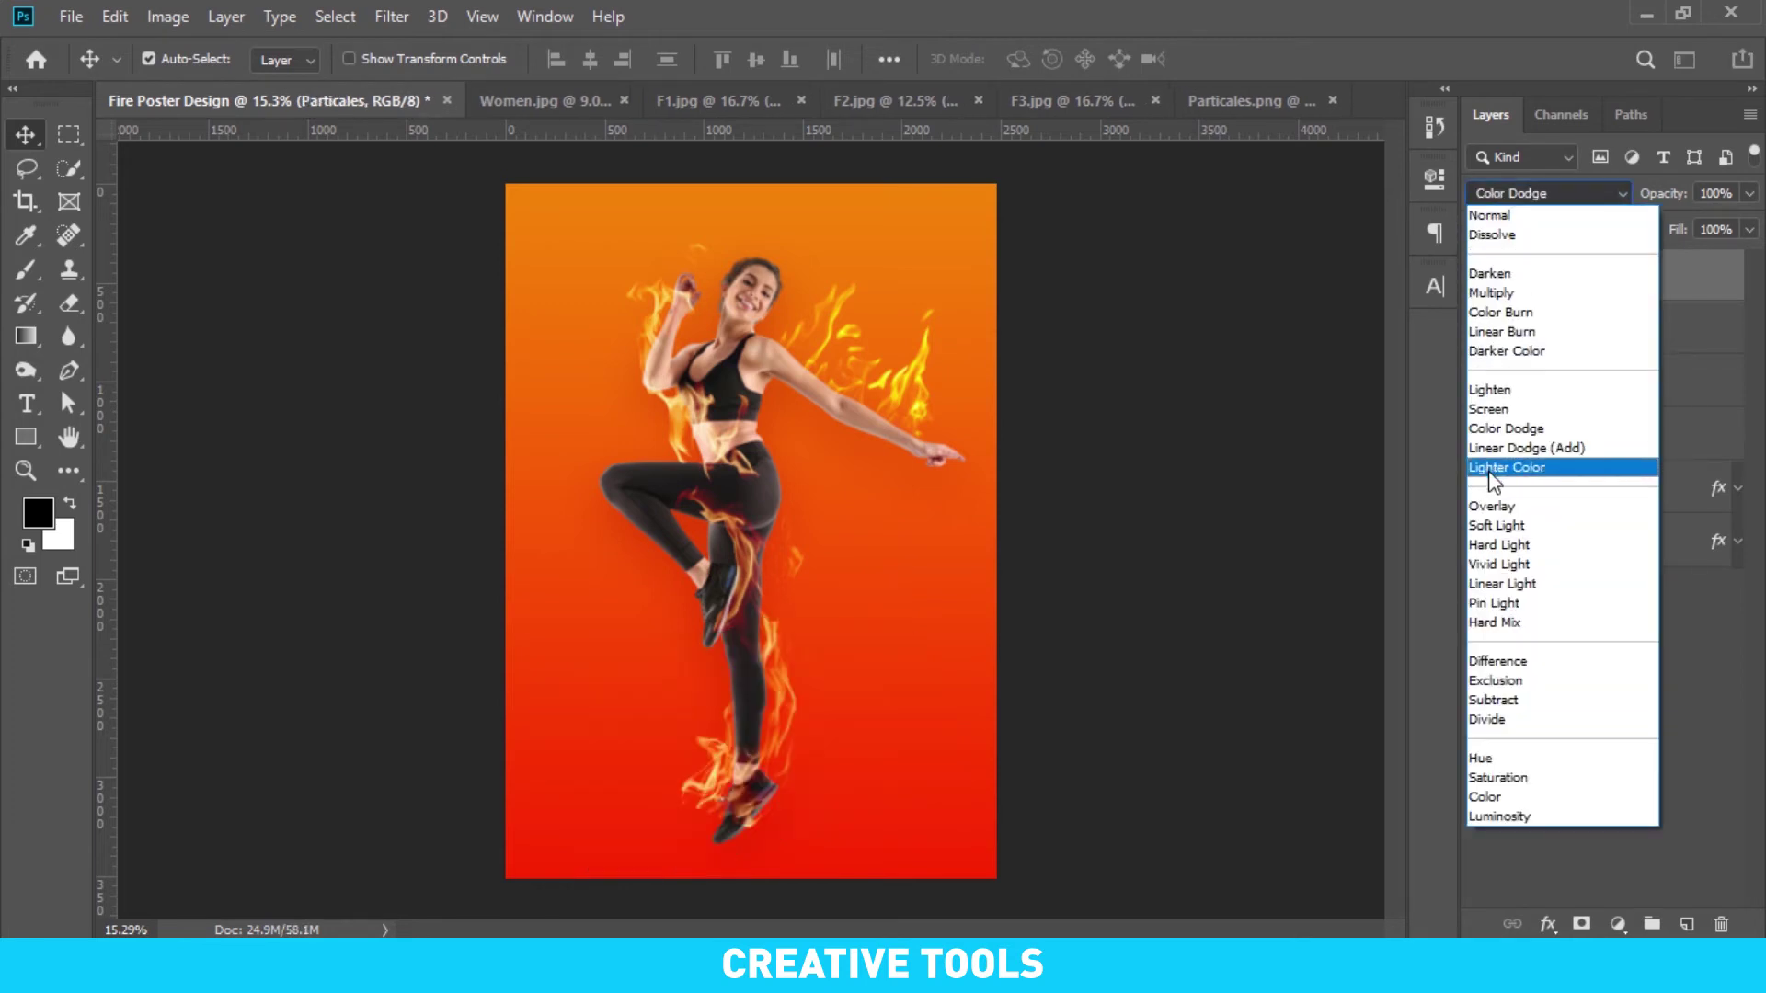
pyautogui.click(1497, 412)
pyautogui.hotkey('ctrl', 't')
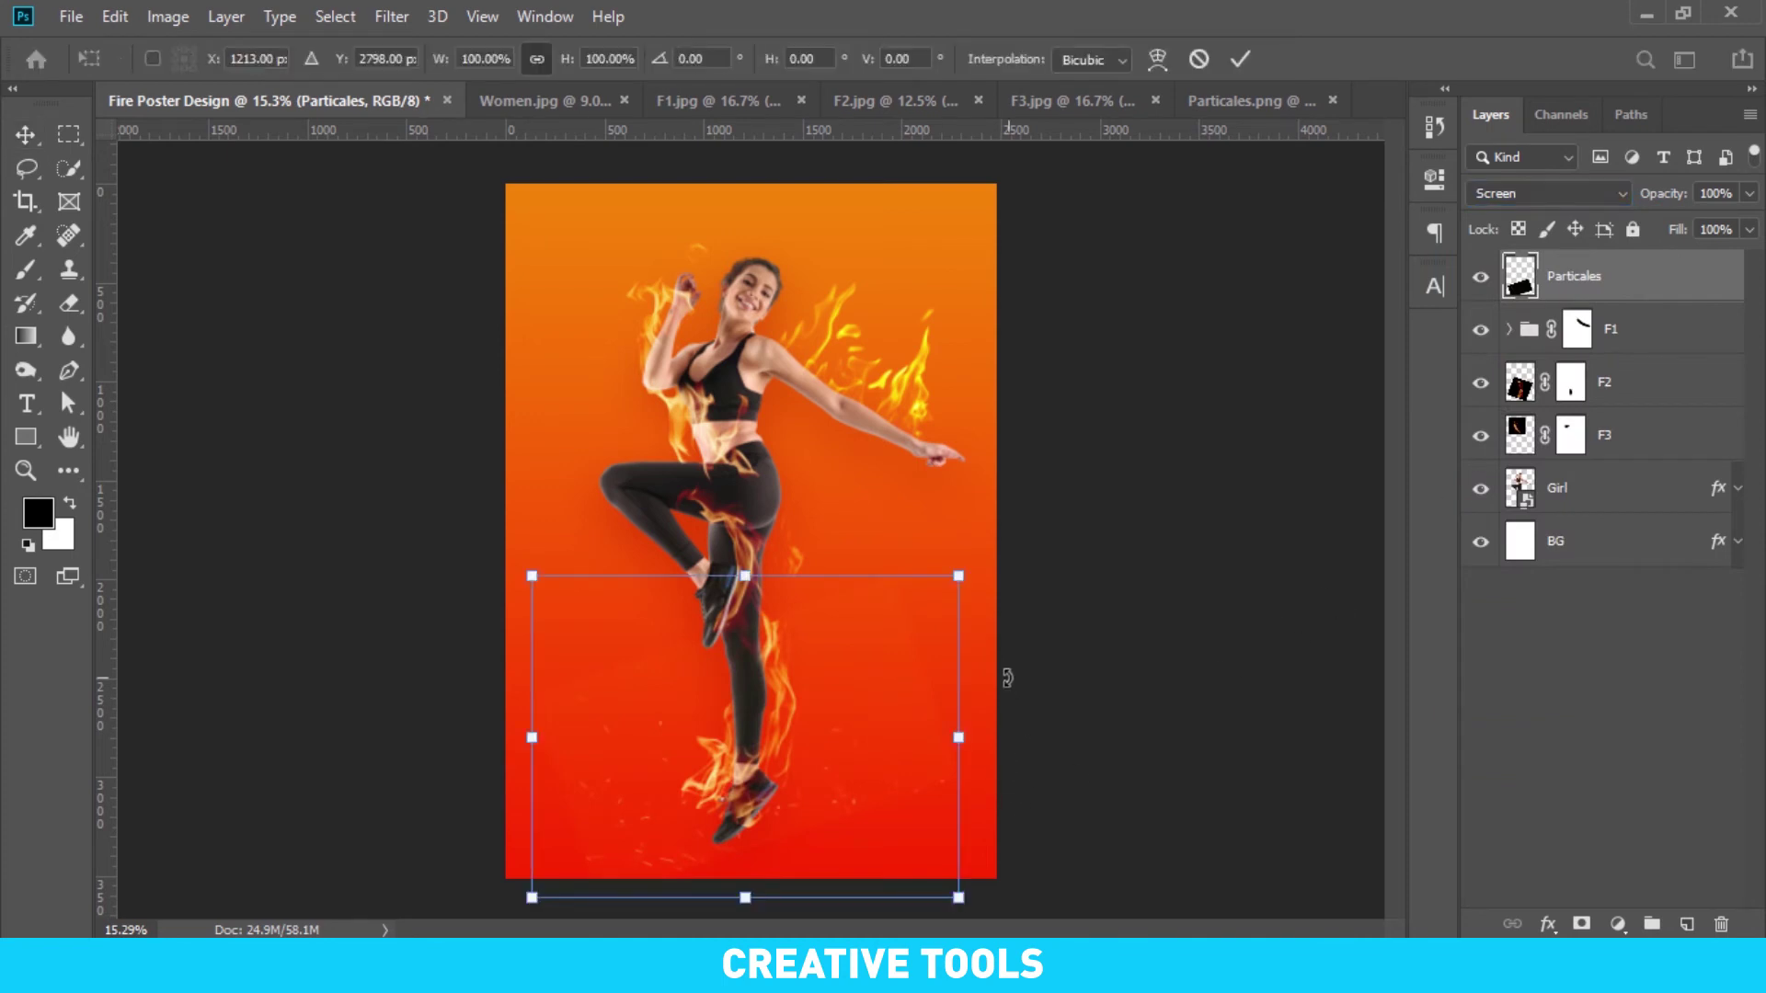
pyautogui.moveTo(961, 575)
pyautogui.mouseDown()
pyautogui.moveTo(981, 556)
pyautogui.moveTo(930, 667)
pyautogui.moveTo(940, 633)
pyautogui.mouseUp()
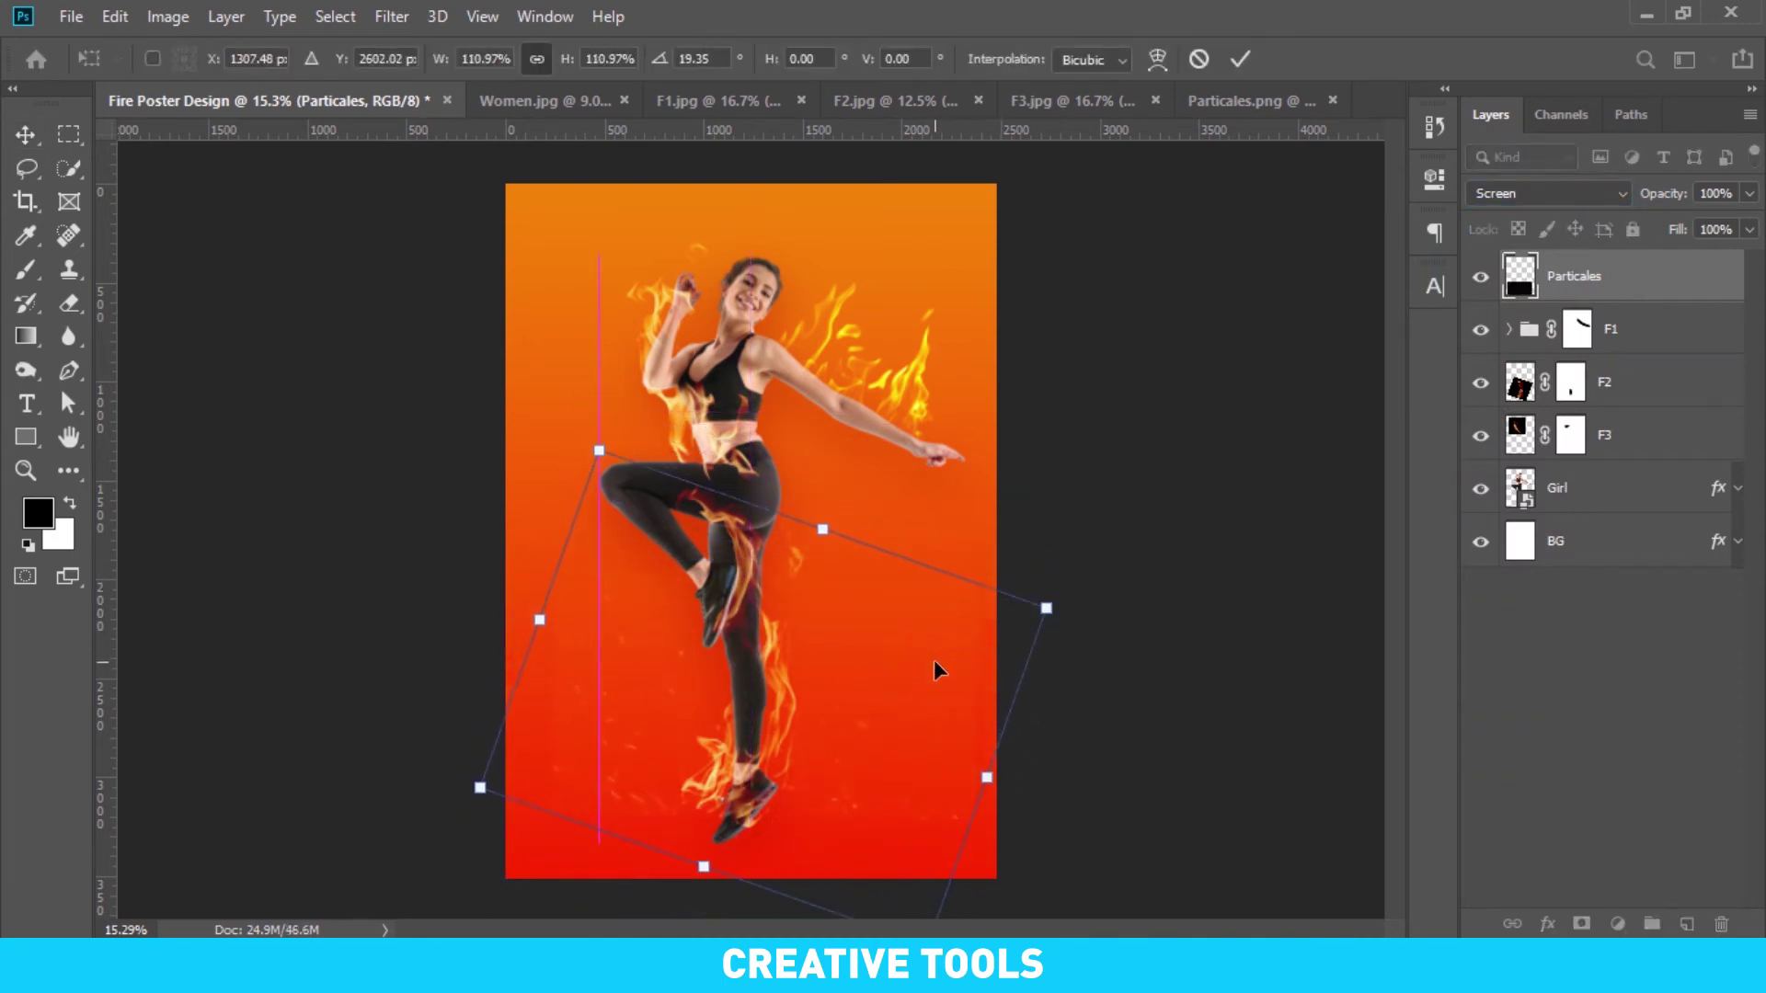
pyautogui.press('Return')
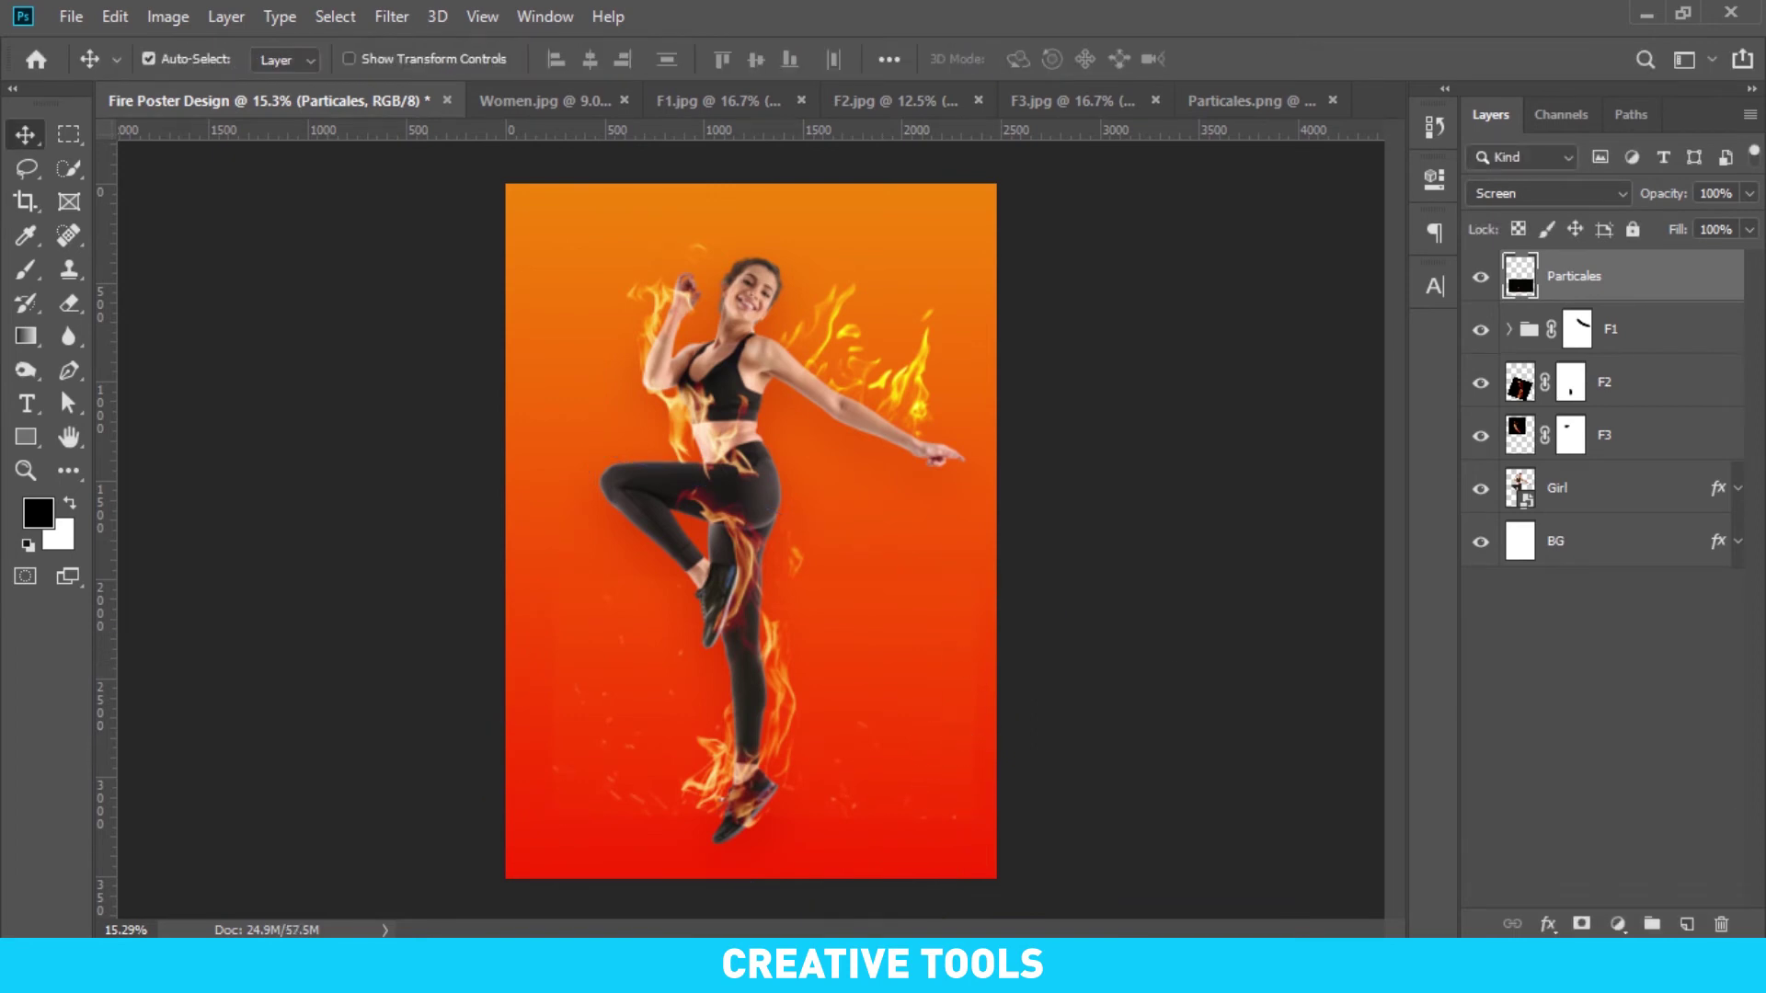
pyautogui.click(1617, 923)
pyautogui.click(1614, 575)
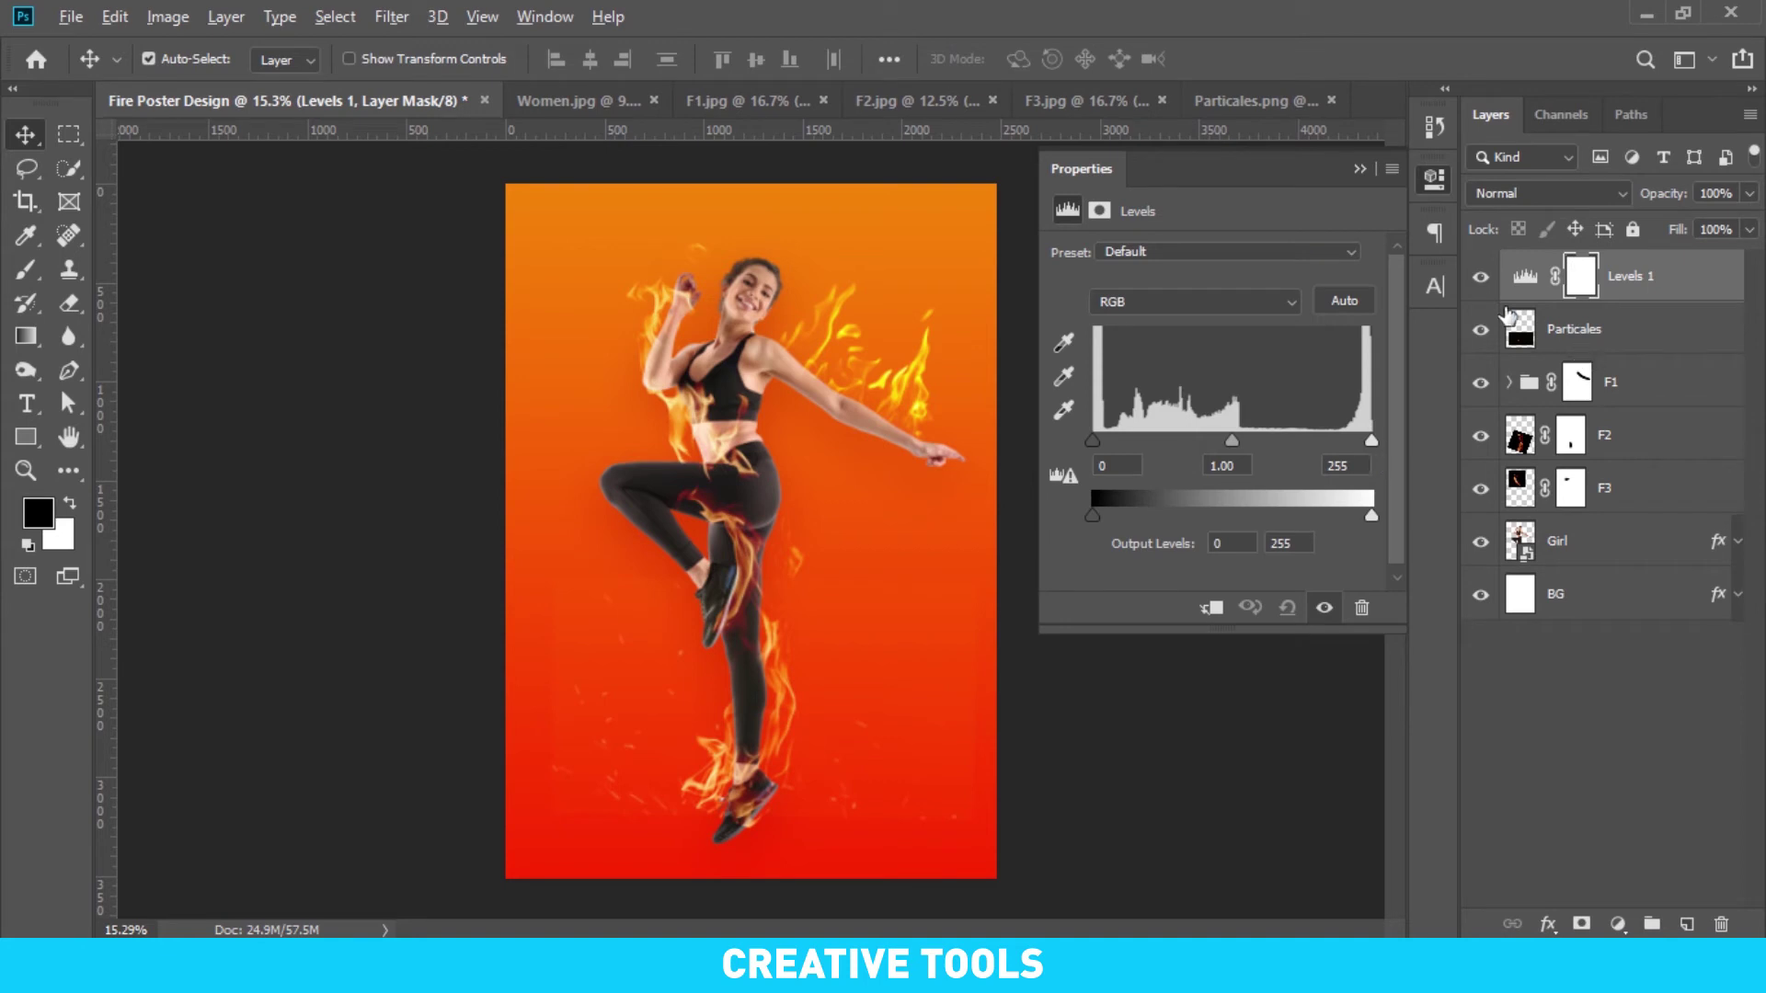
# Clip the Levels adjustment to Particales and set its output white to 153
pyautogui.click(1210, 607)
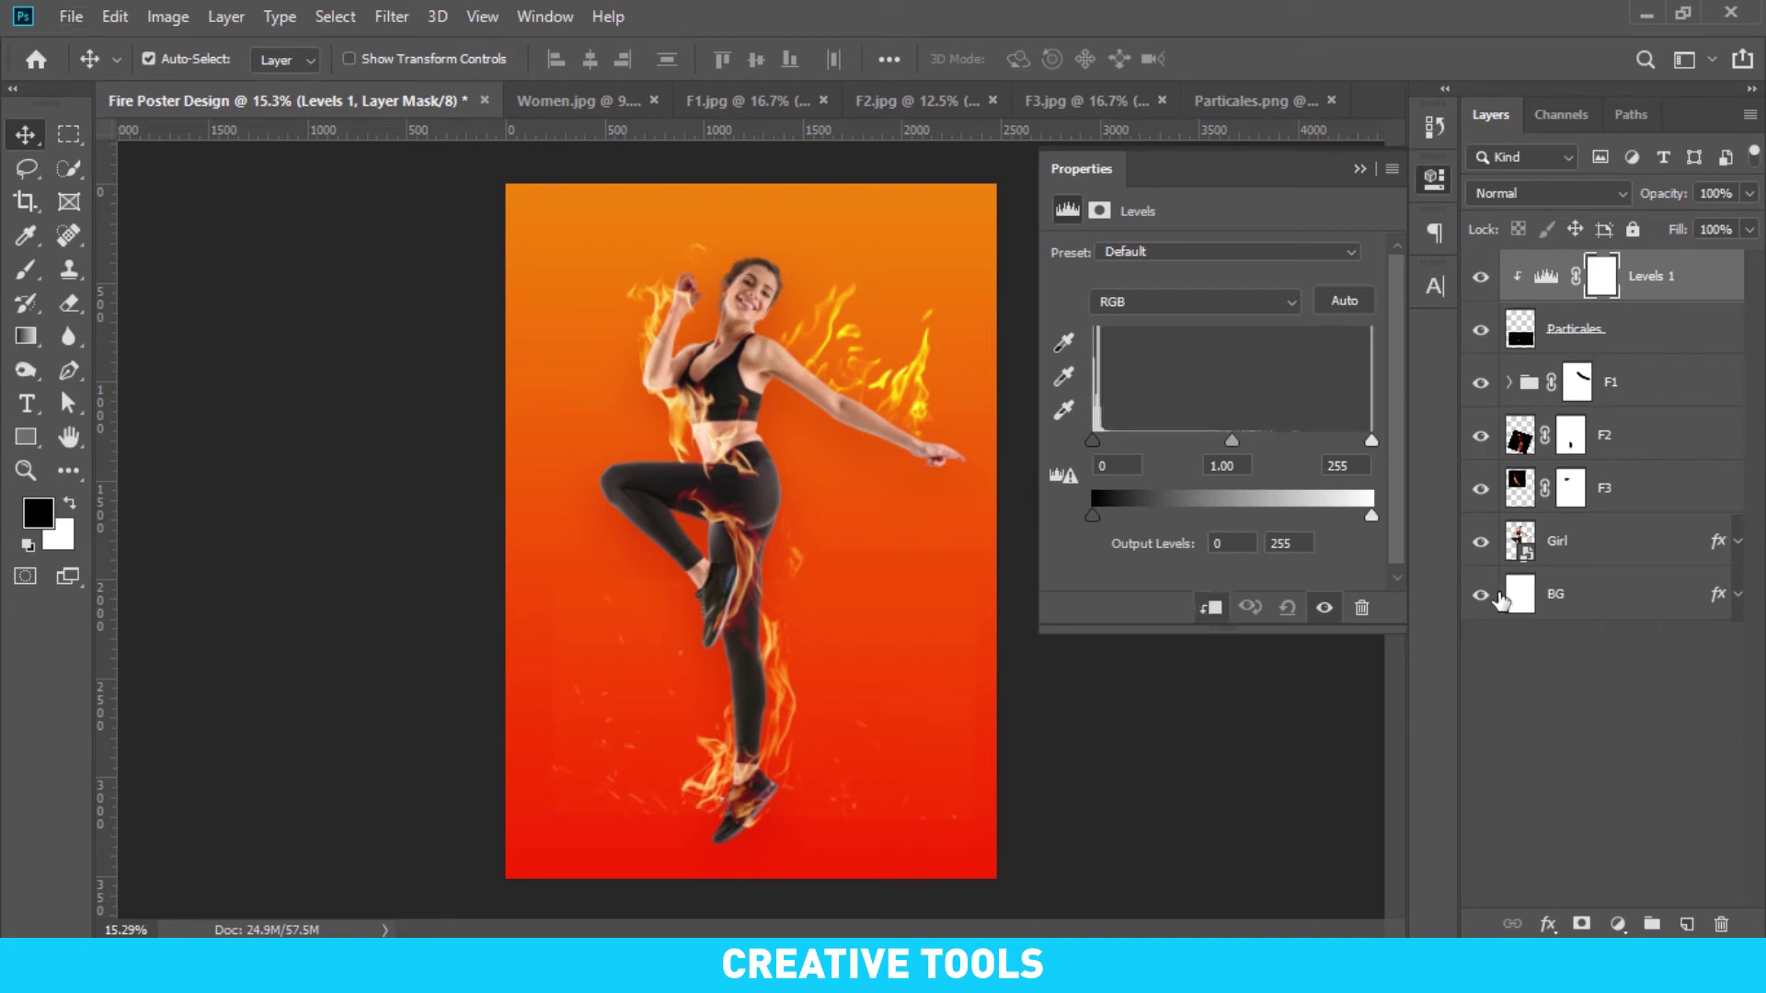
pyautogui.moveTo(1372, 443)
pyautogui.mouseDown()
pyautogui.moveTo(1343, 445)
pyautogui.moveTo(1371, 441)
pyautogui.mouseUp()
pyautogui.moveTo(1265, 523); pyautogui.dragTo(1260, 522)
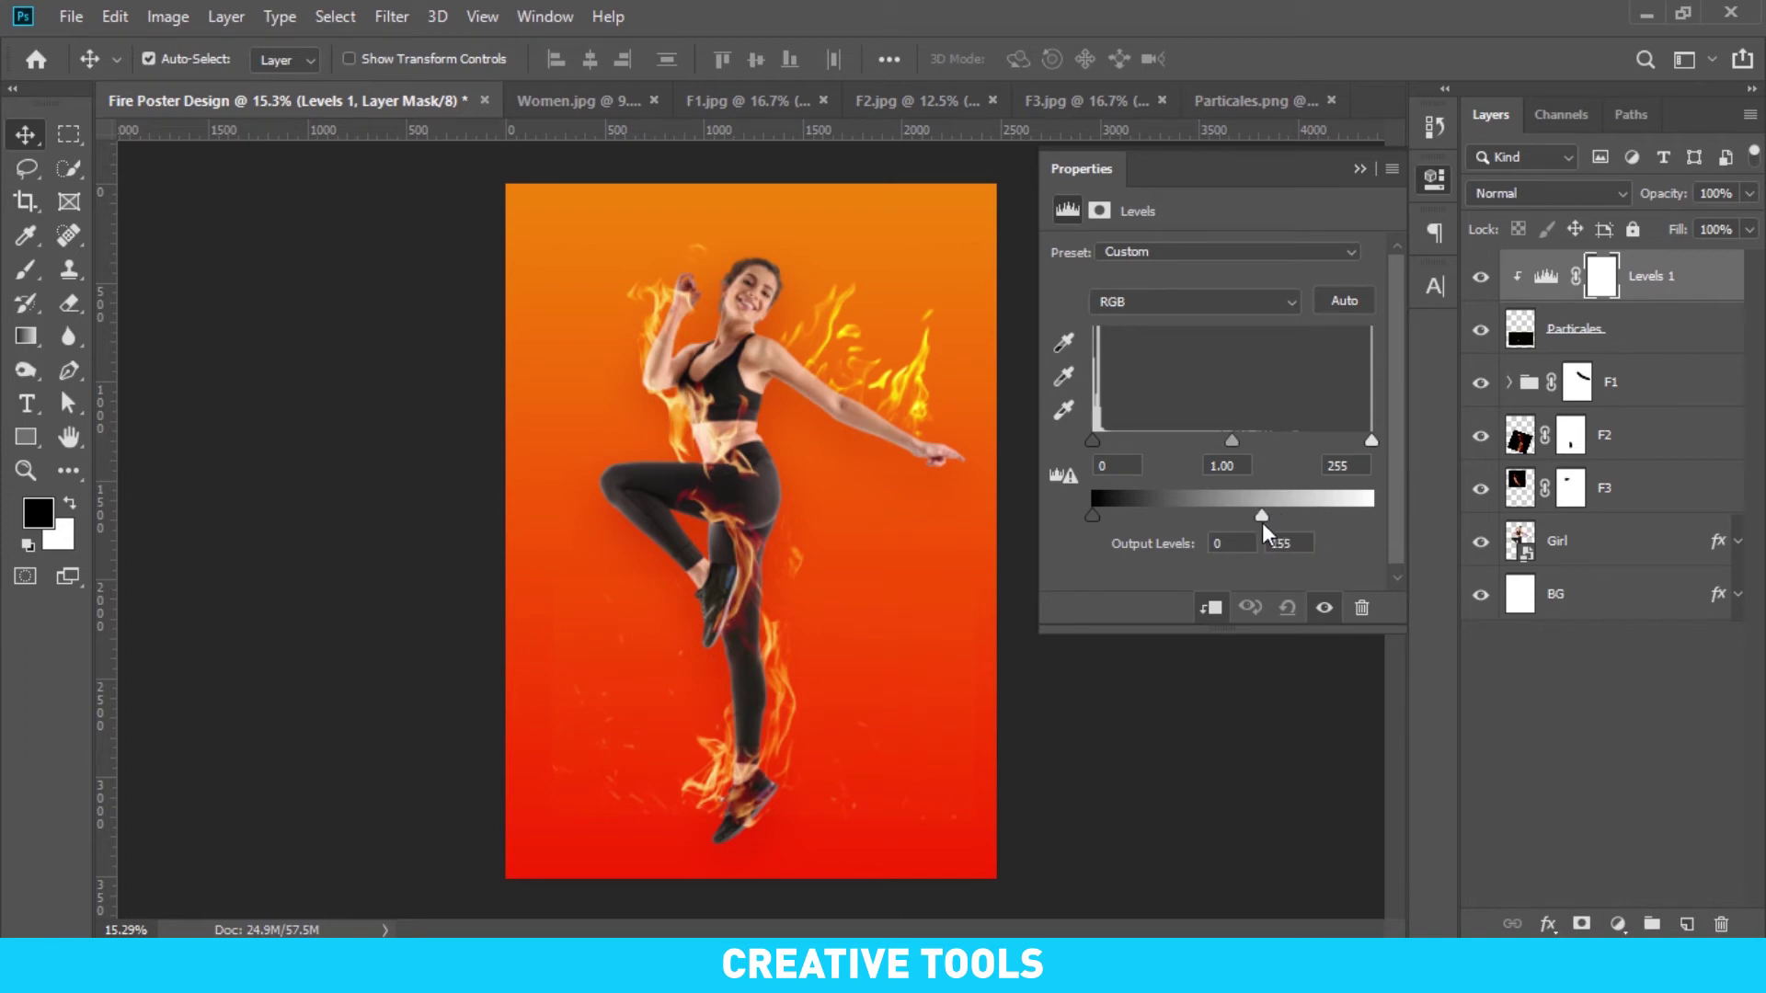
pyautogui.click(1359, 170)
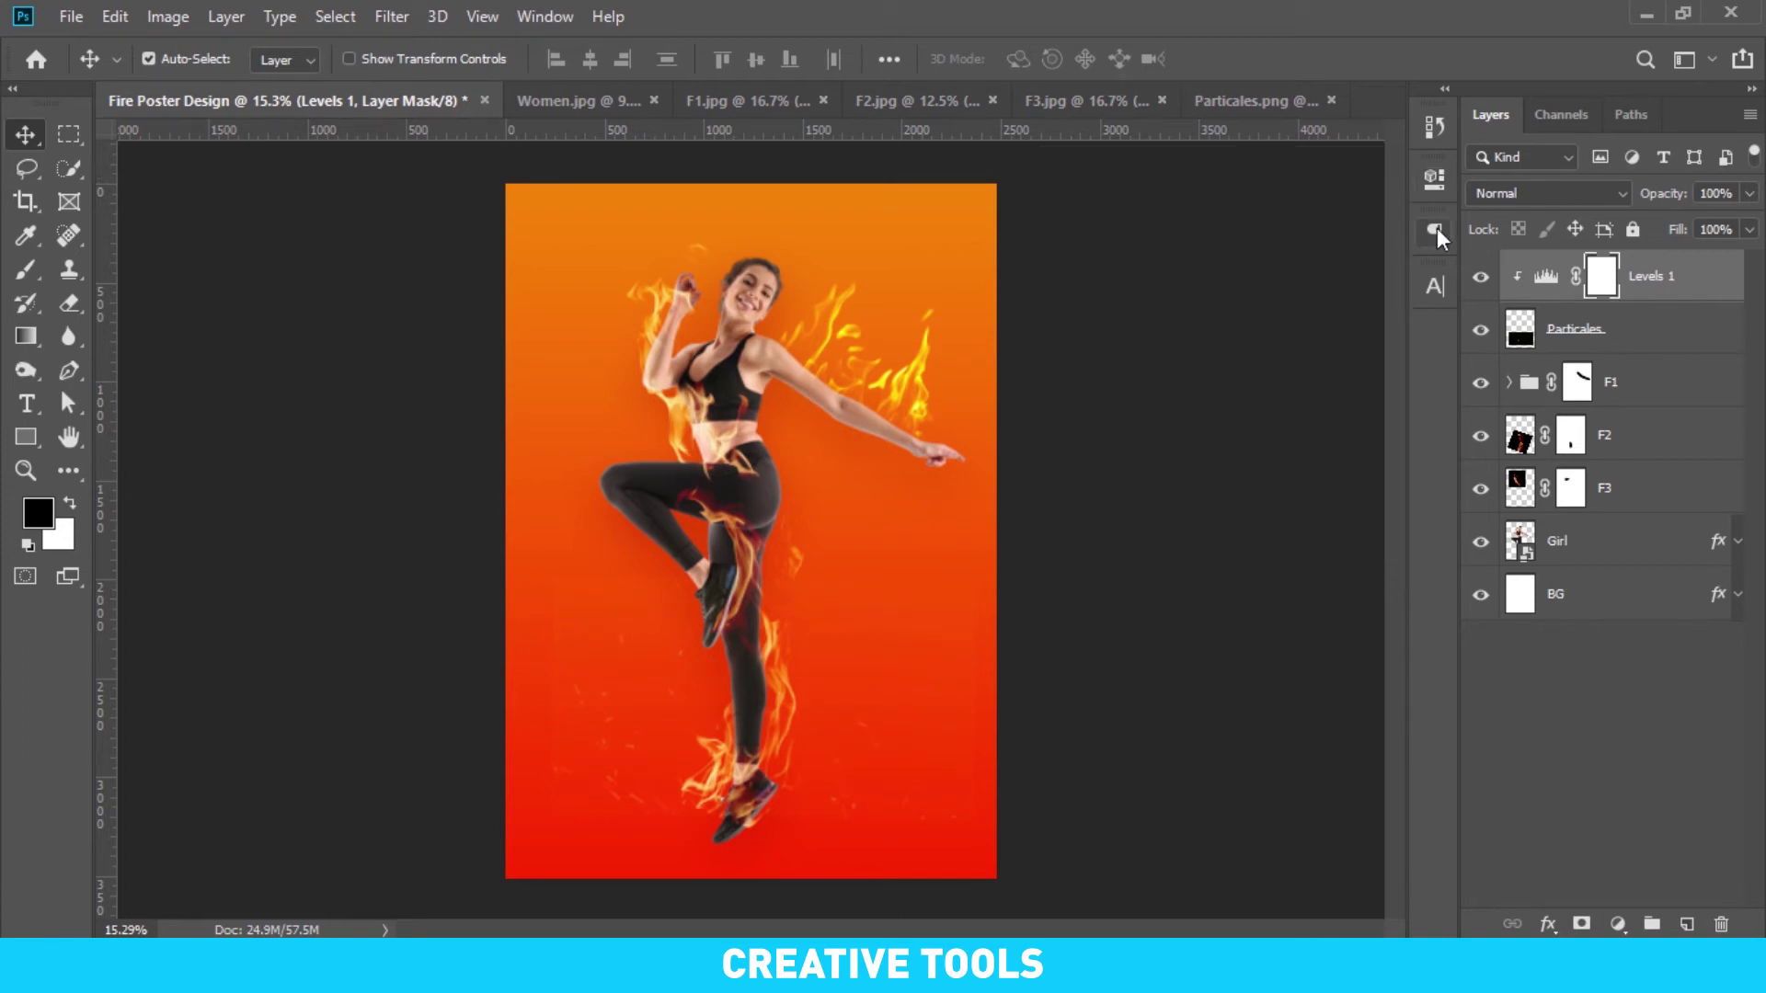
pyautogui.doubleClick(1544, 276)
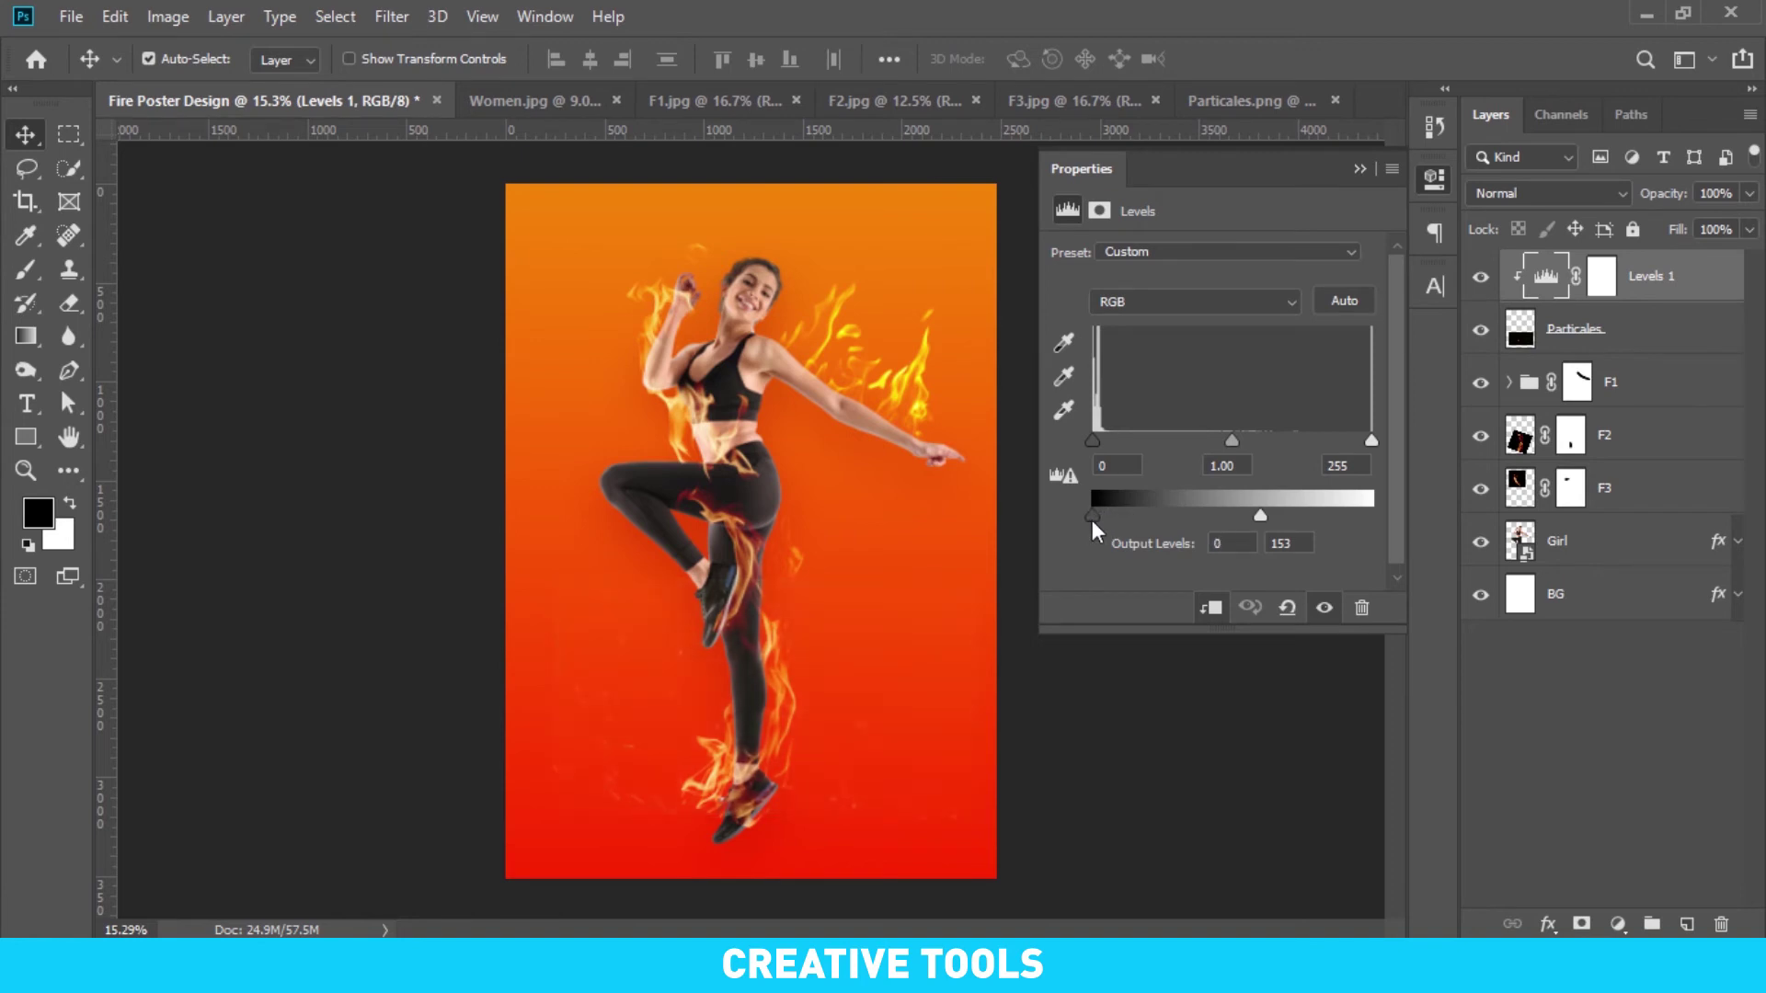
# Duplicate Particales, rotate the copy about -13° counter-clockwise, and shift it higher
pyautogui.click(1646, 343)
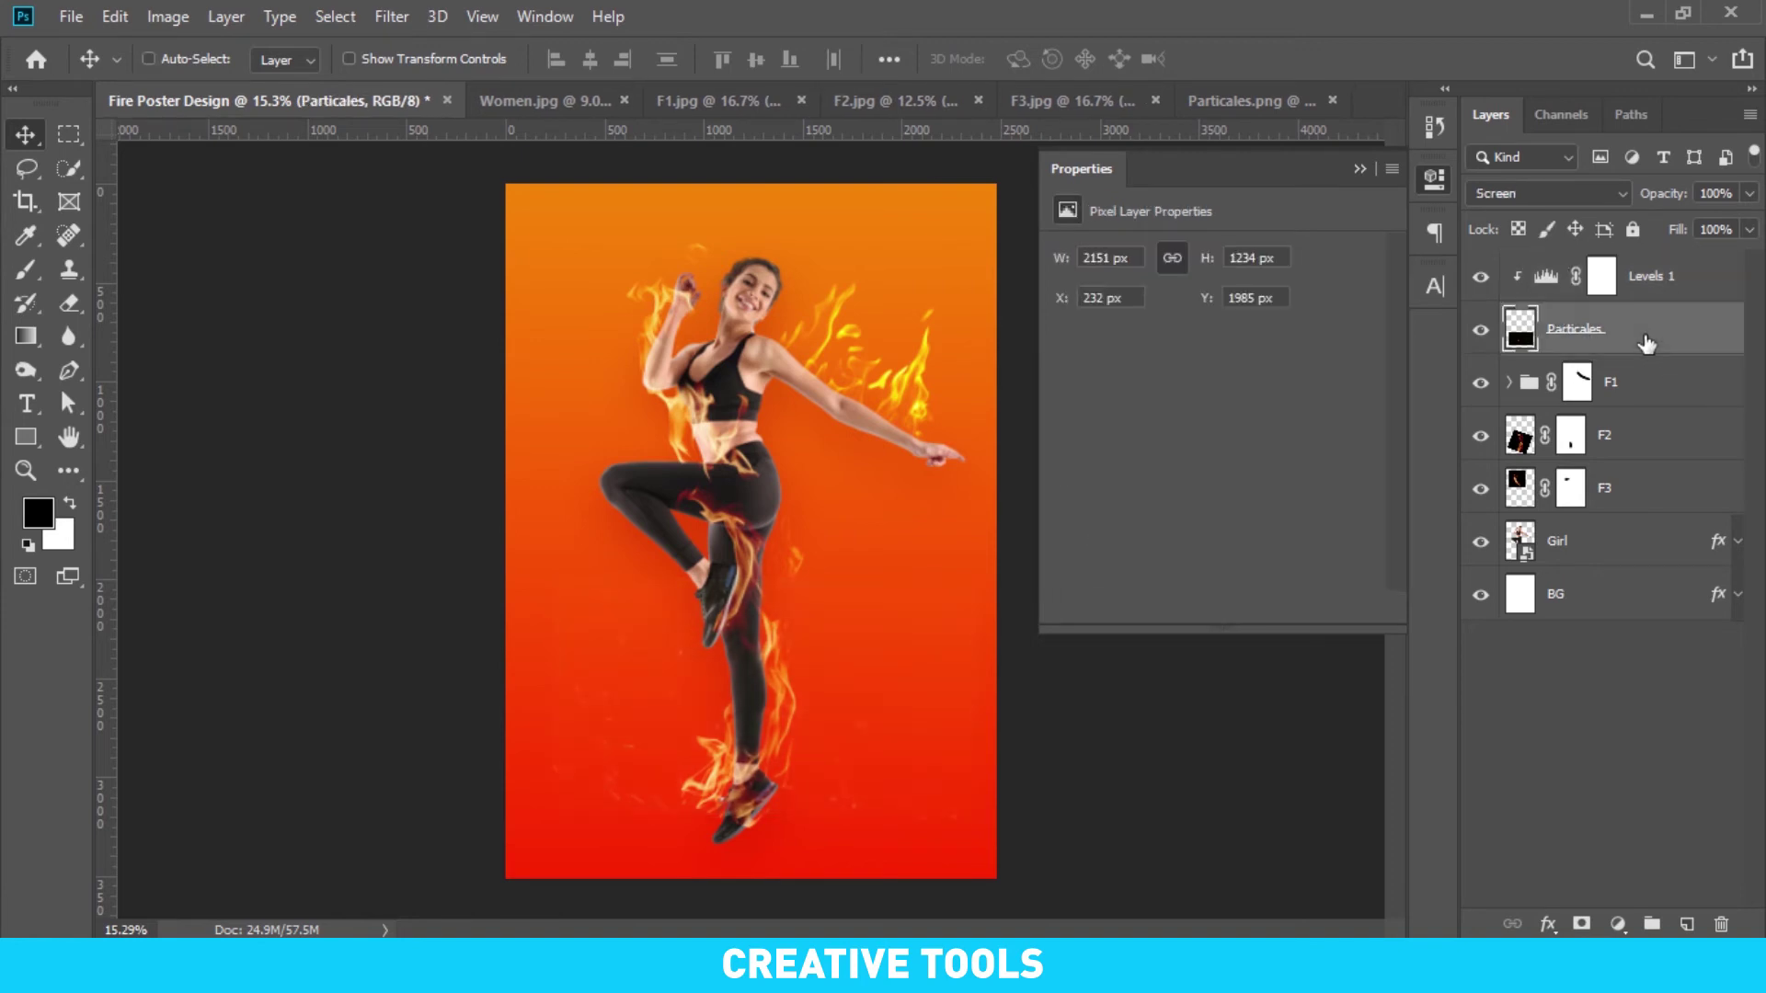
pyautogui.hotkey('ctrl', 'j')
pyautogui.hotkey('ctrl', 't')
pyautogui.moveTo(970, 580)
pyautogui.mouseDown()
pyautogui.moveTo(890, 489)
pyautogui.moveTo(889, 552)
pyautogui.mouseUp()
pyautogui.hotkey('ctrl', 'z')
pyautogui.moveTo(1088, 840); pyautogui.dragTo(1123, 736)
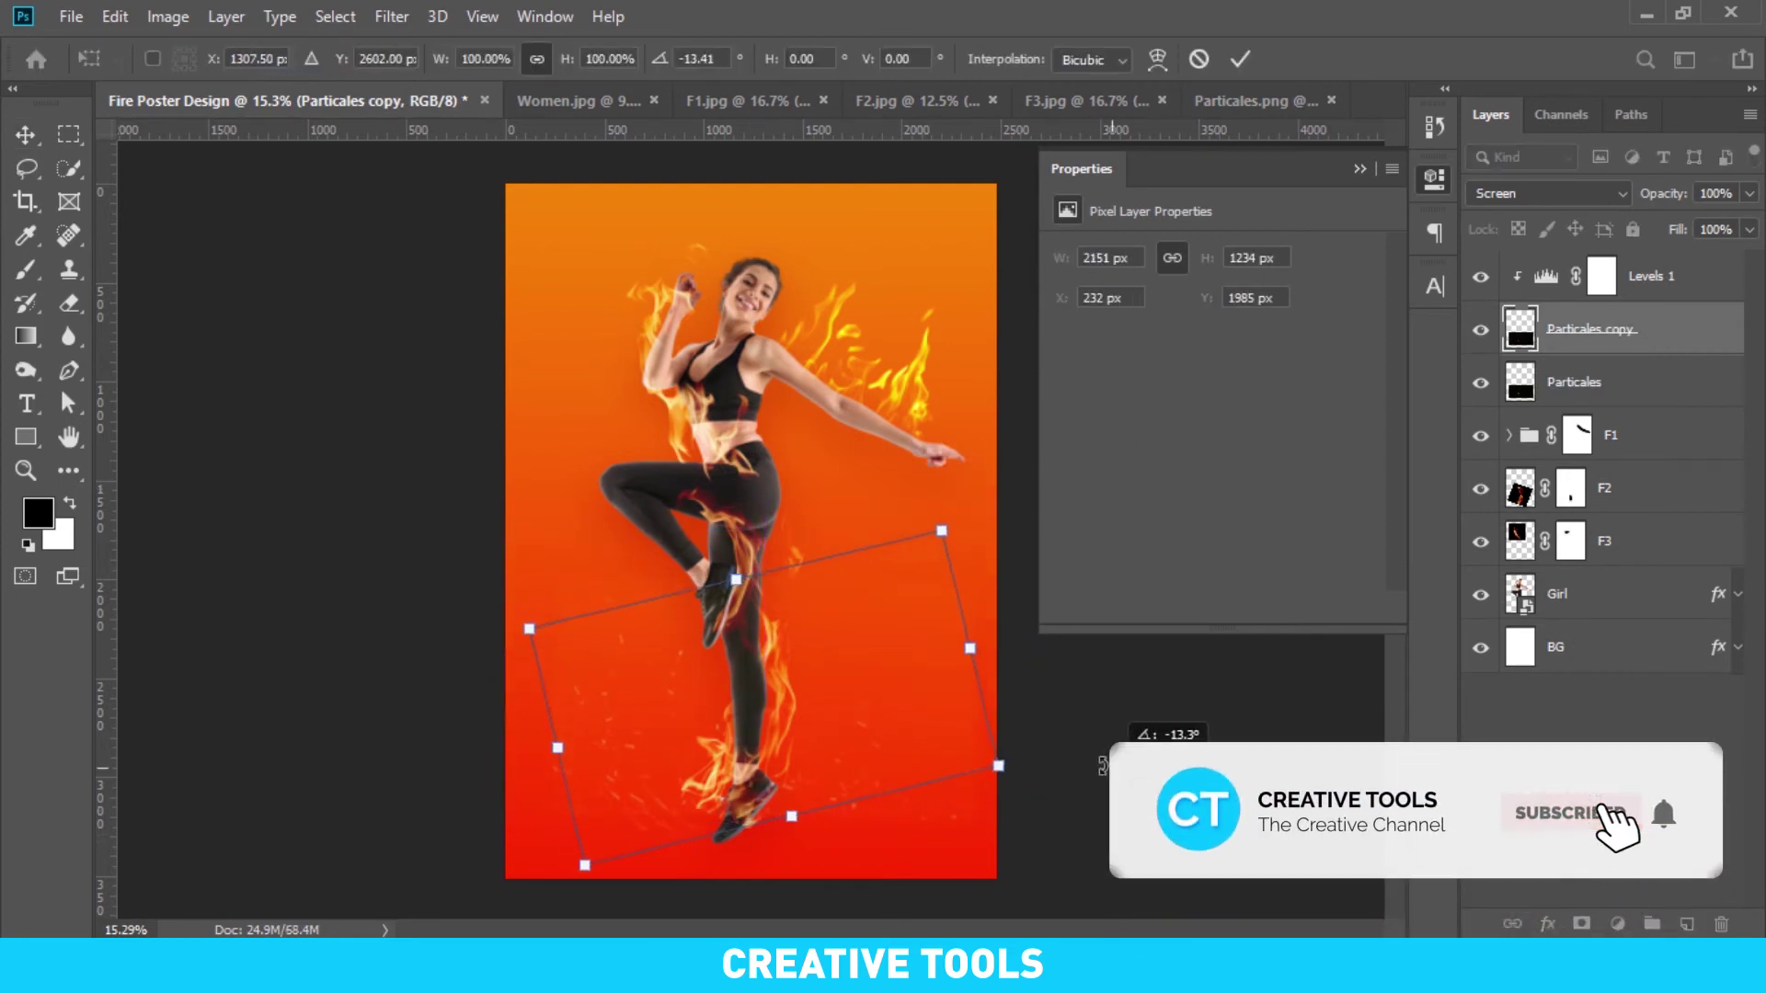
pyautogui.moveTo(805, 629); pyautogui.dragTo(800, 473)
pyautogui.press('Return')
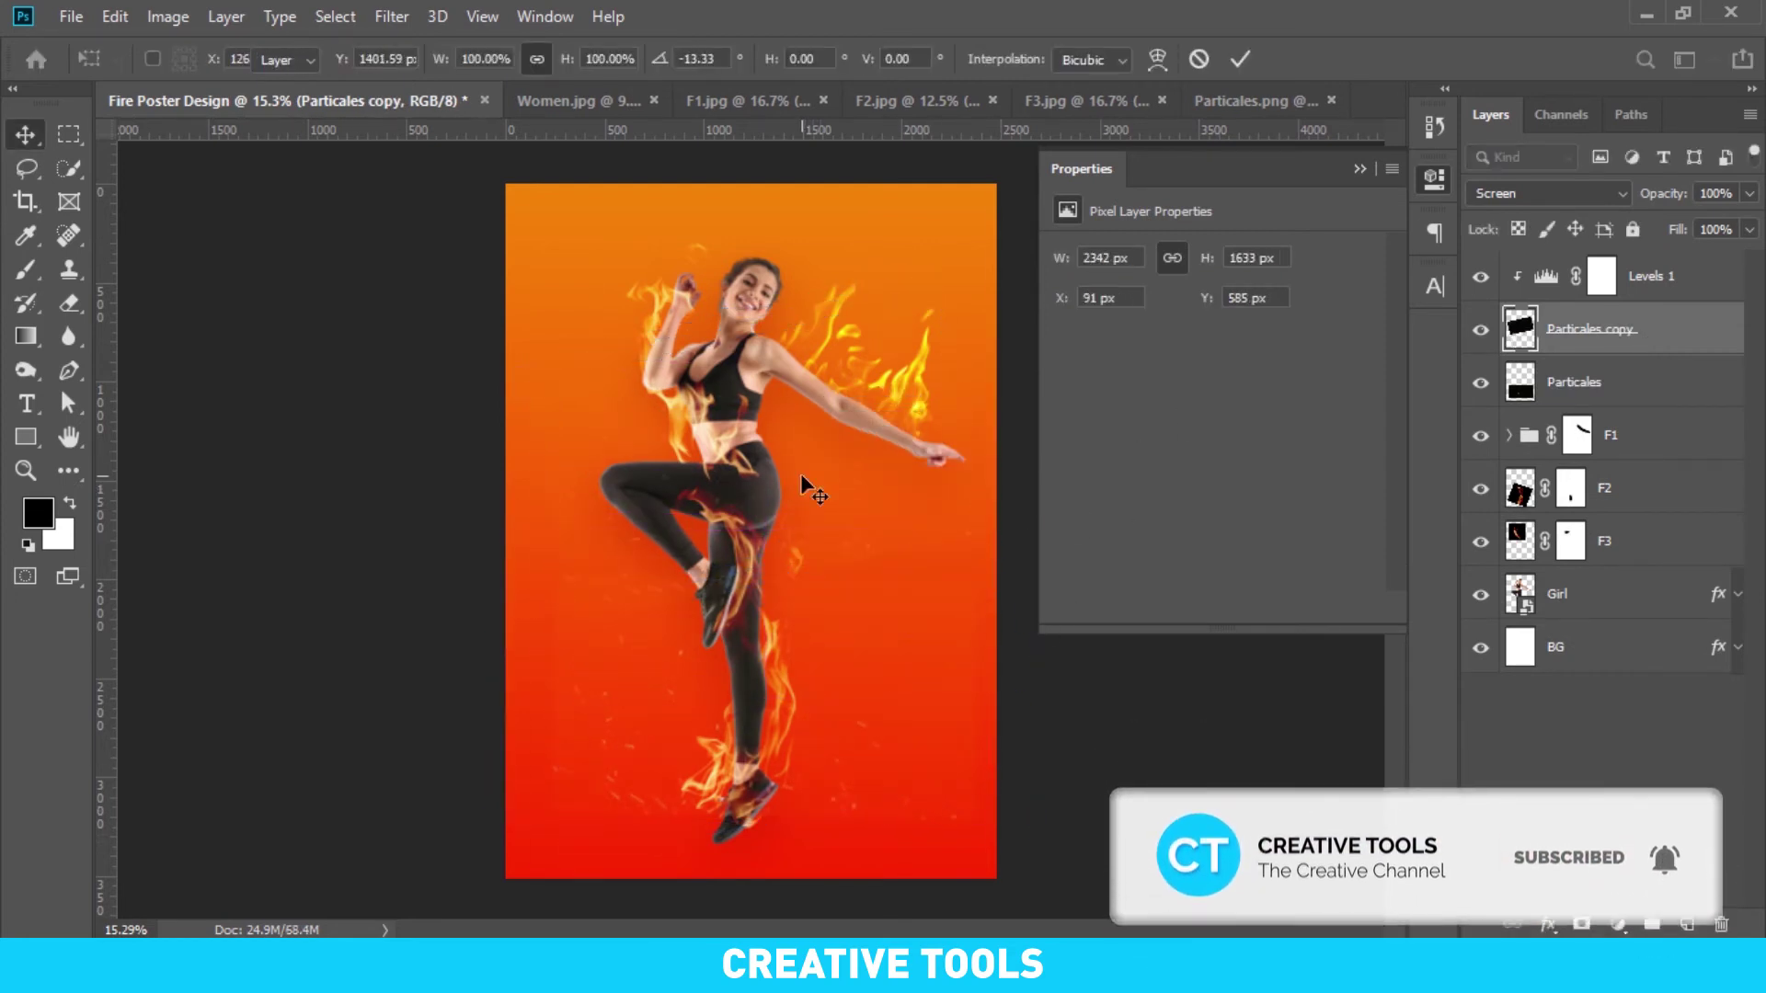
pyautogui.click(1357, 167)
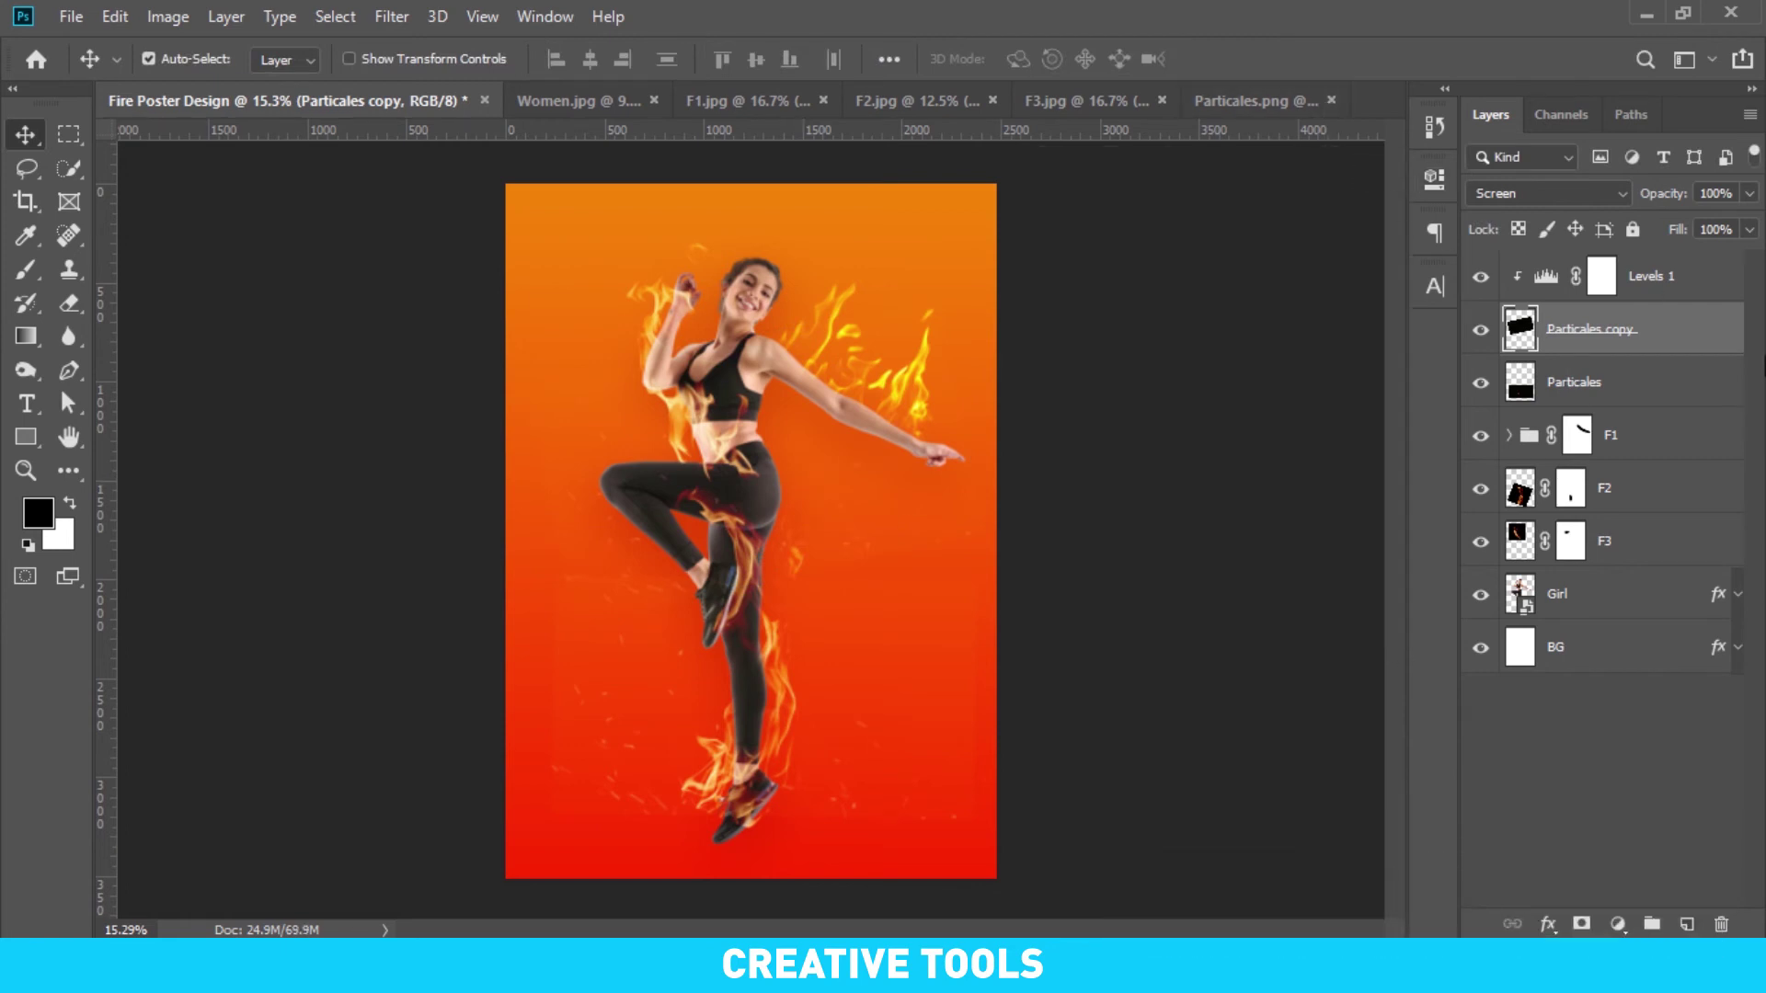
pyautogui.click(1601, 276)
# Rename the copy Particales 2 and group Levels 1 through F3 together
pyautogui.doubleClick(1593, 331)
pyautogui.moveTo(1603, 324); pyautogui.dragTo(1649, 322)
pyautogui.write('2')
pyautogui.press('Return')
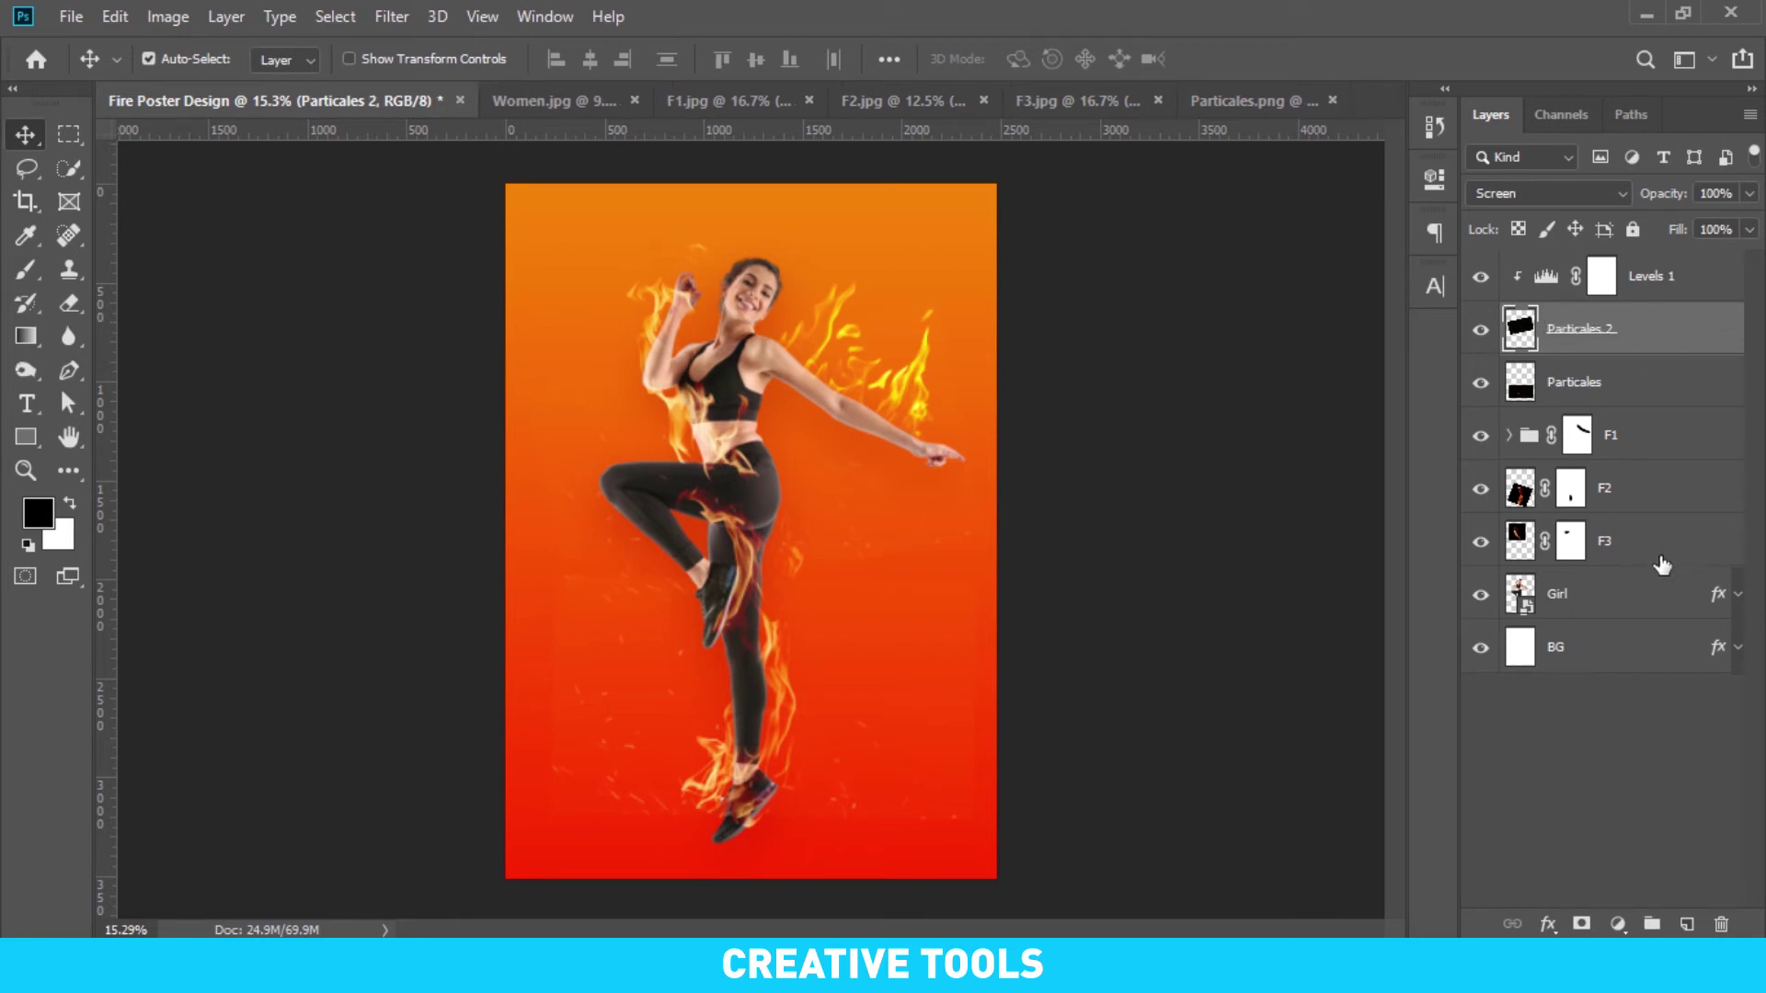
pyautogui.click(1662, 565)
pyautogui.keyDown('shift'); pyautogui.click(1687, 293); pyautogui.keyUp('shift')
pyautogui.hotkey('ctrl', 'g')
# Name the new group 'Fire Effect' and toggle its visibility to compare the result
pyautogui.doubleClick(1578, 266)
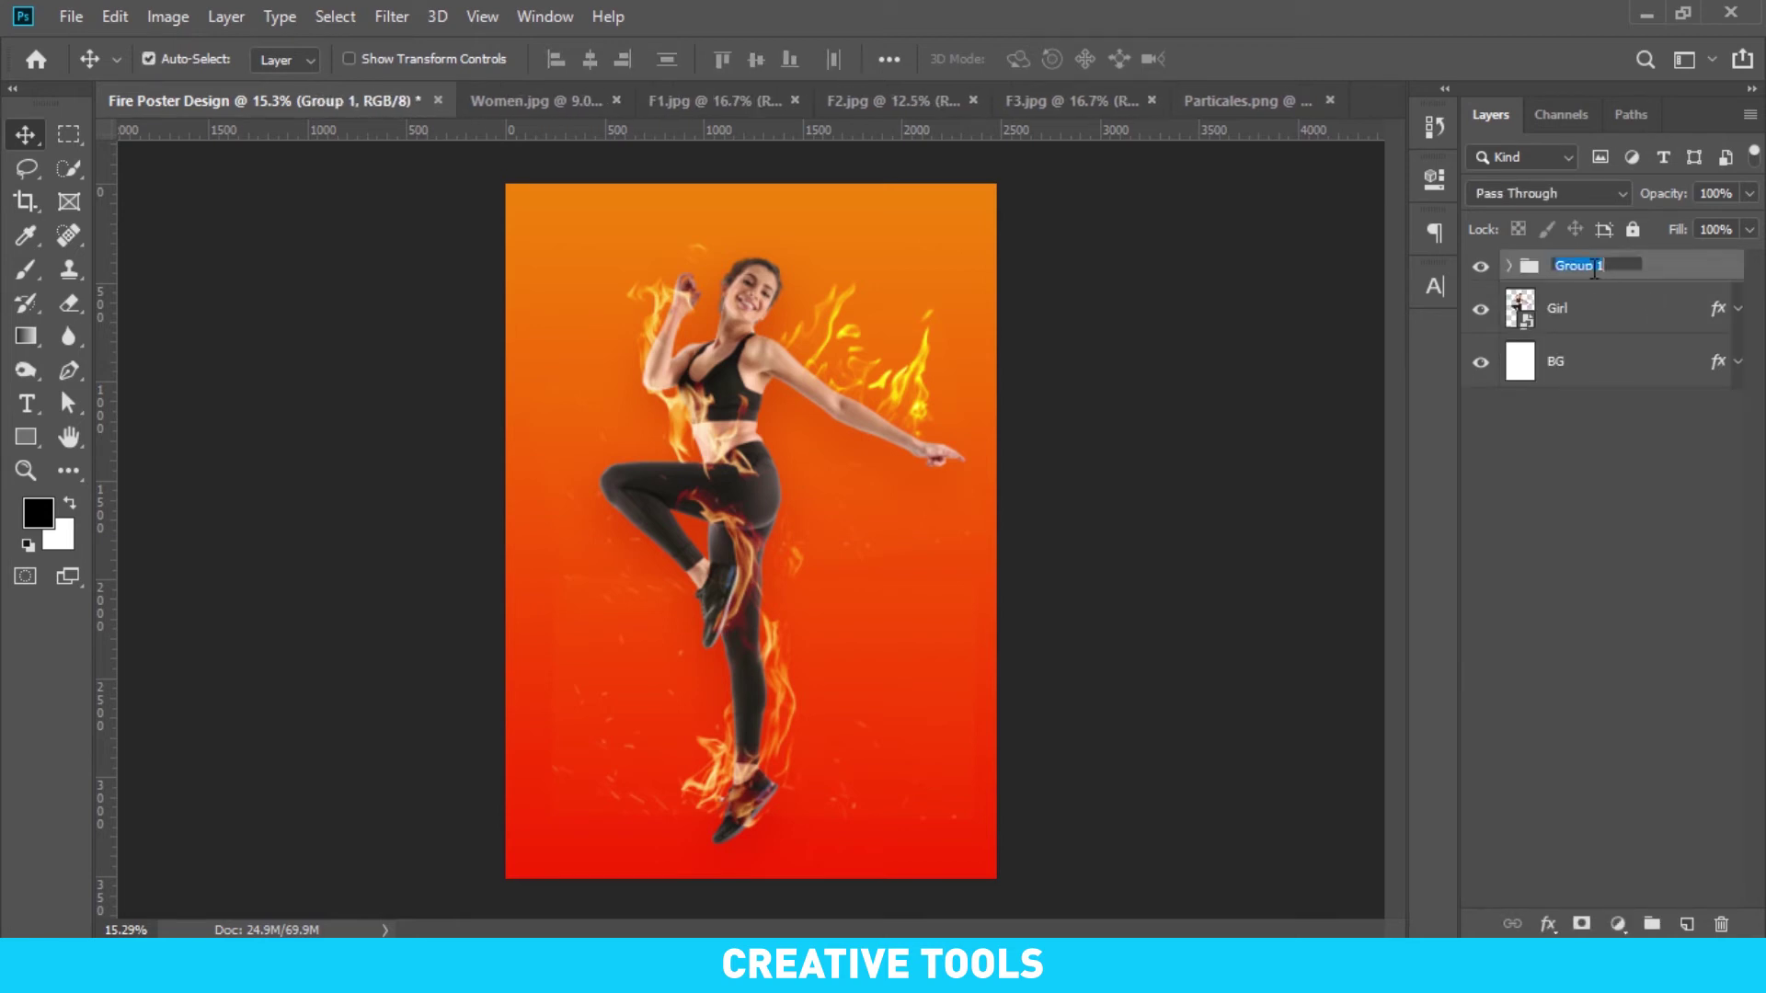
pyautogui.write('Fire Effect')
pyautogui.press('Return')
pyautogui.click(1577, 309)
pyautogui.click(1554, 266)
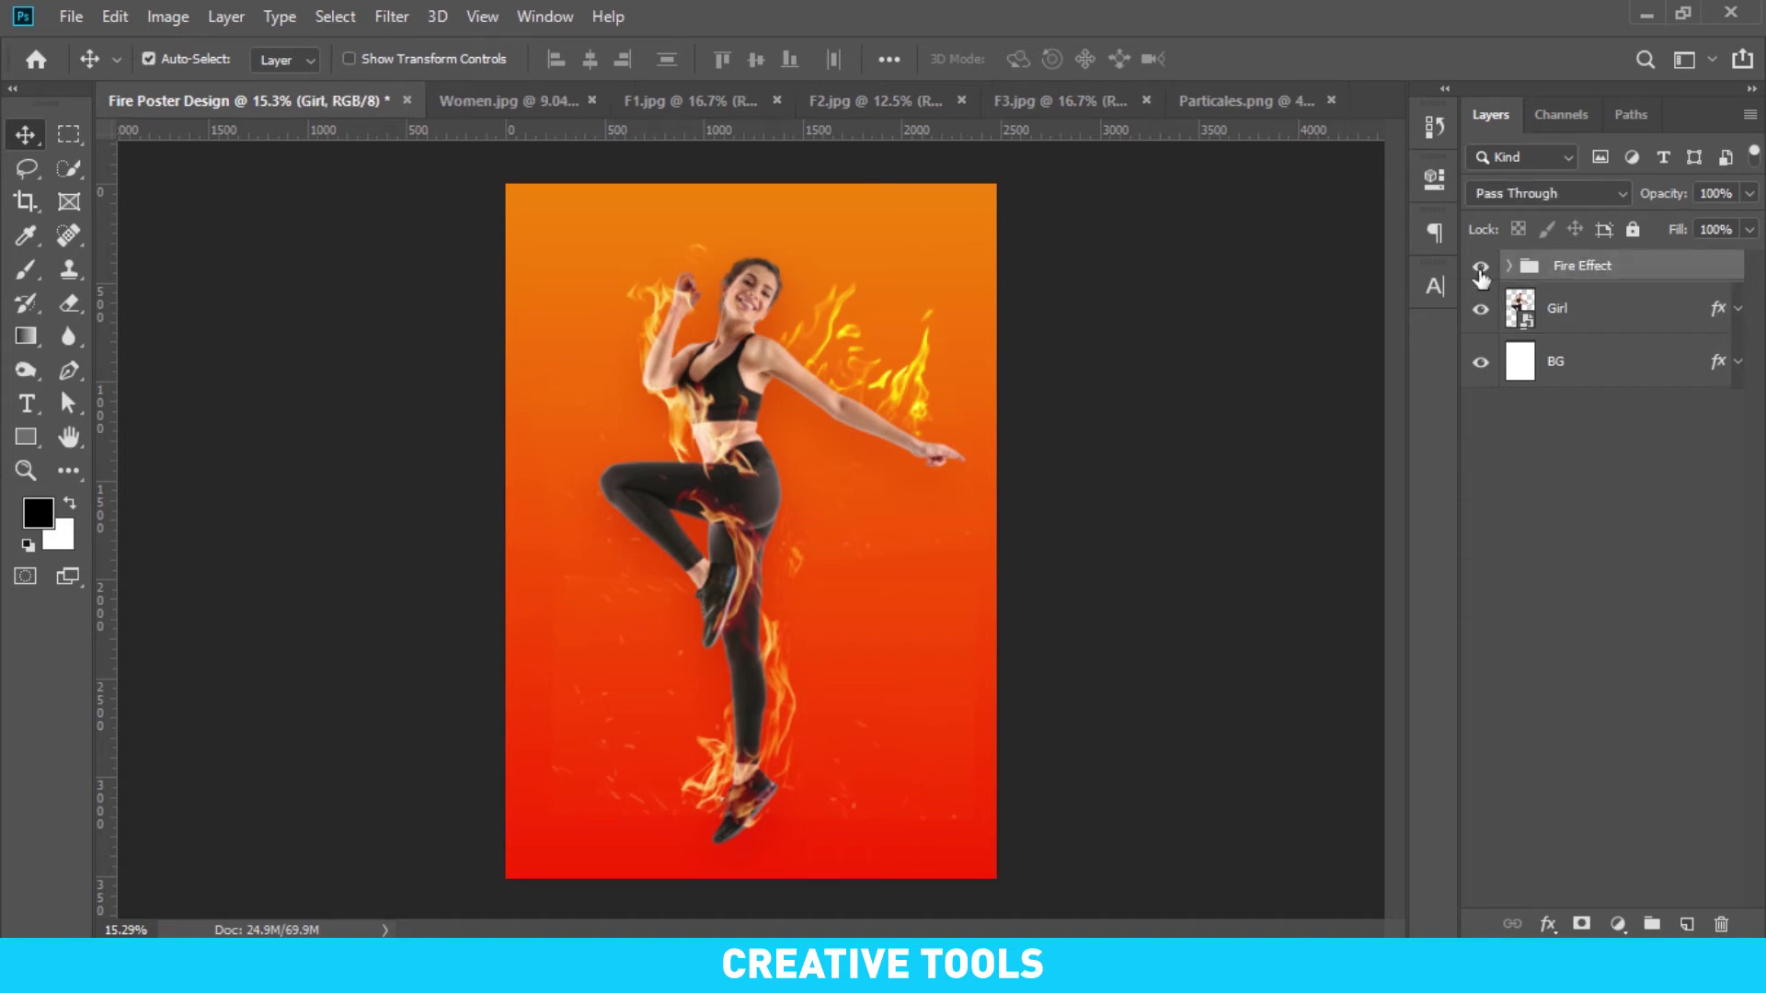
pyautogui.click(1480, 266)
pyautogui.click(1476, 268)
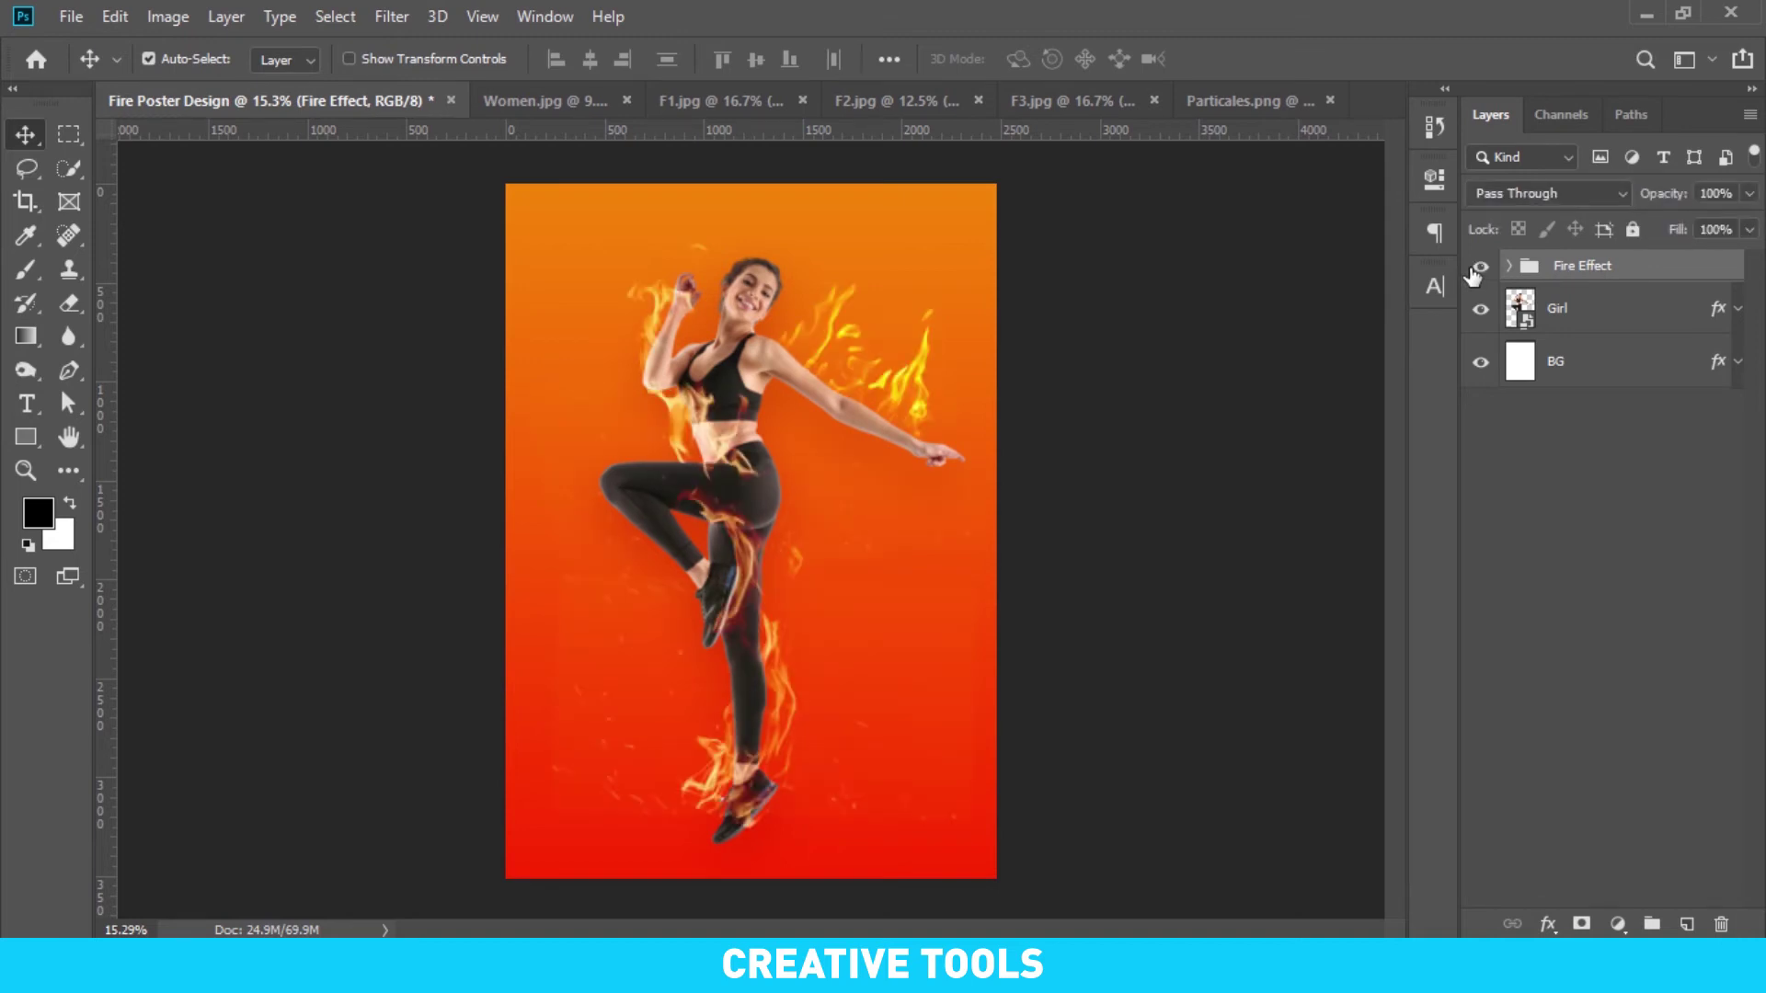
# Duplicate the Levels 1 adjustment and clip the copy to the Particales layer
pyautogui.click(588, 642)
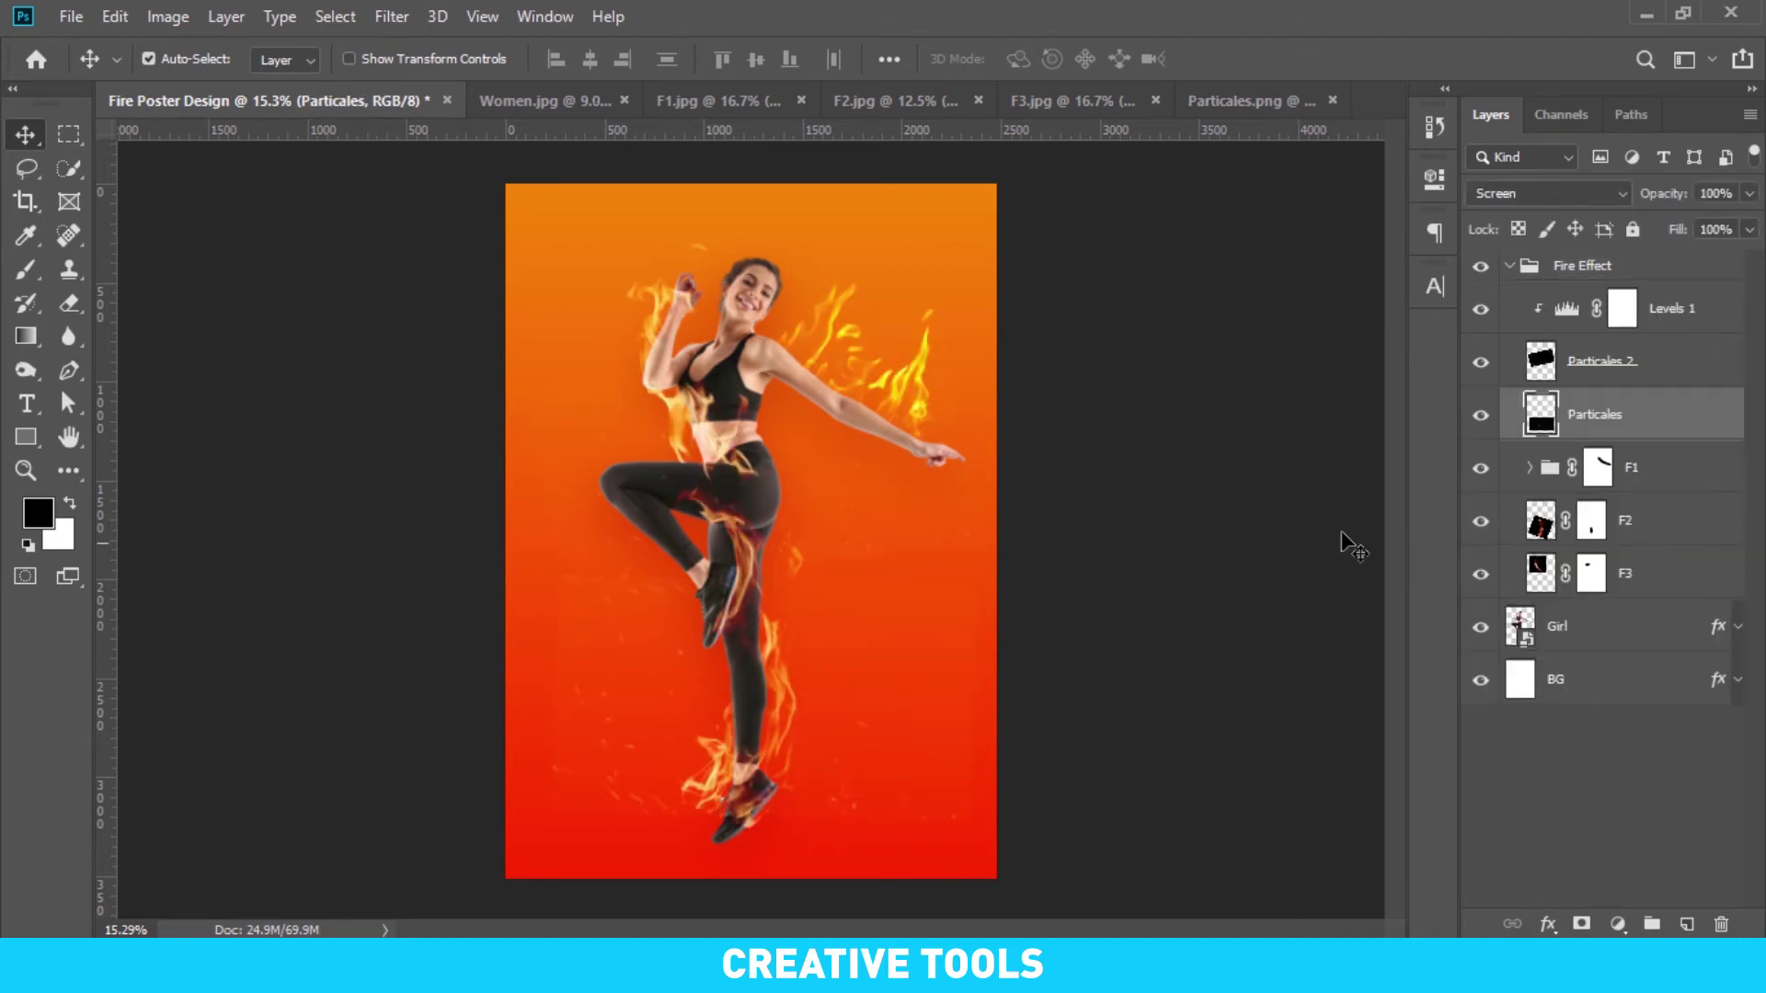
pyautogui.click(1672, 326)
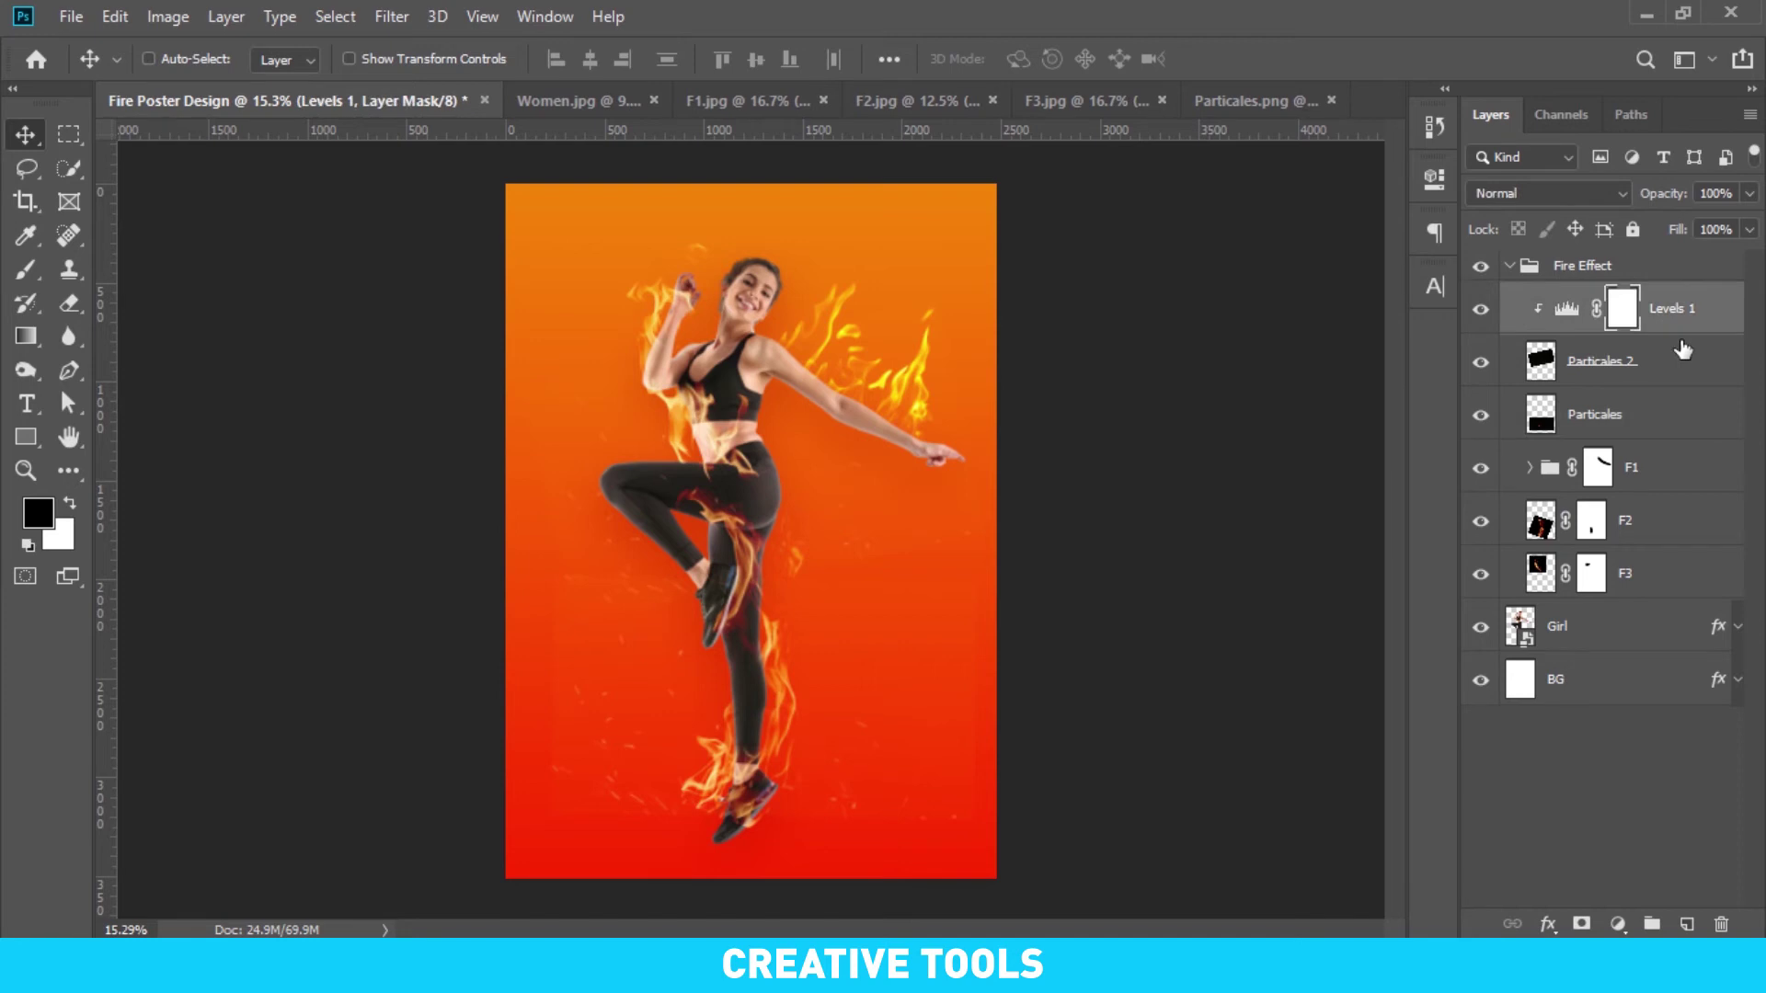
pyautogui.hotkey('ctrl', 'j')
pyautogui.moveTo(1681, 347); pyautogui.dragTo(1670, 436)
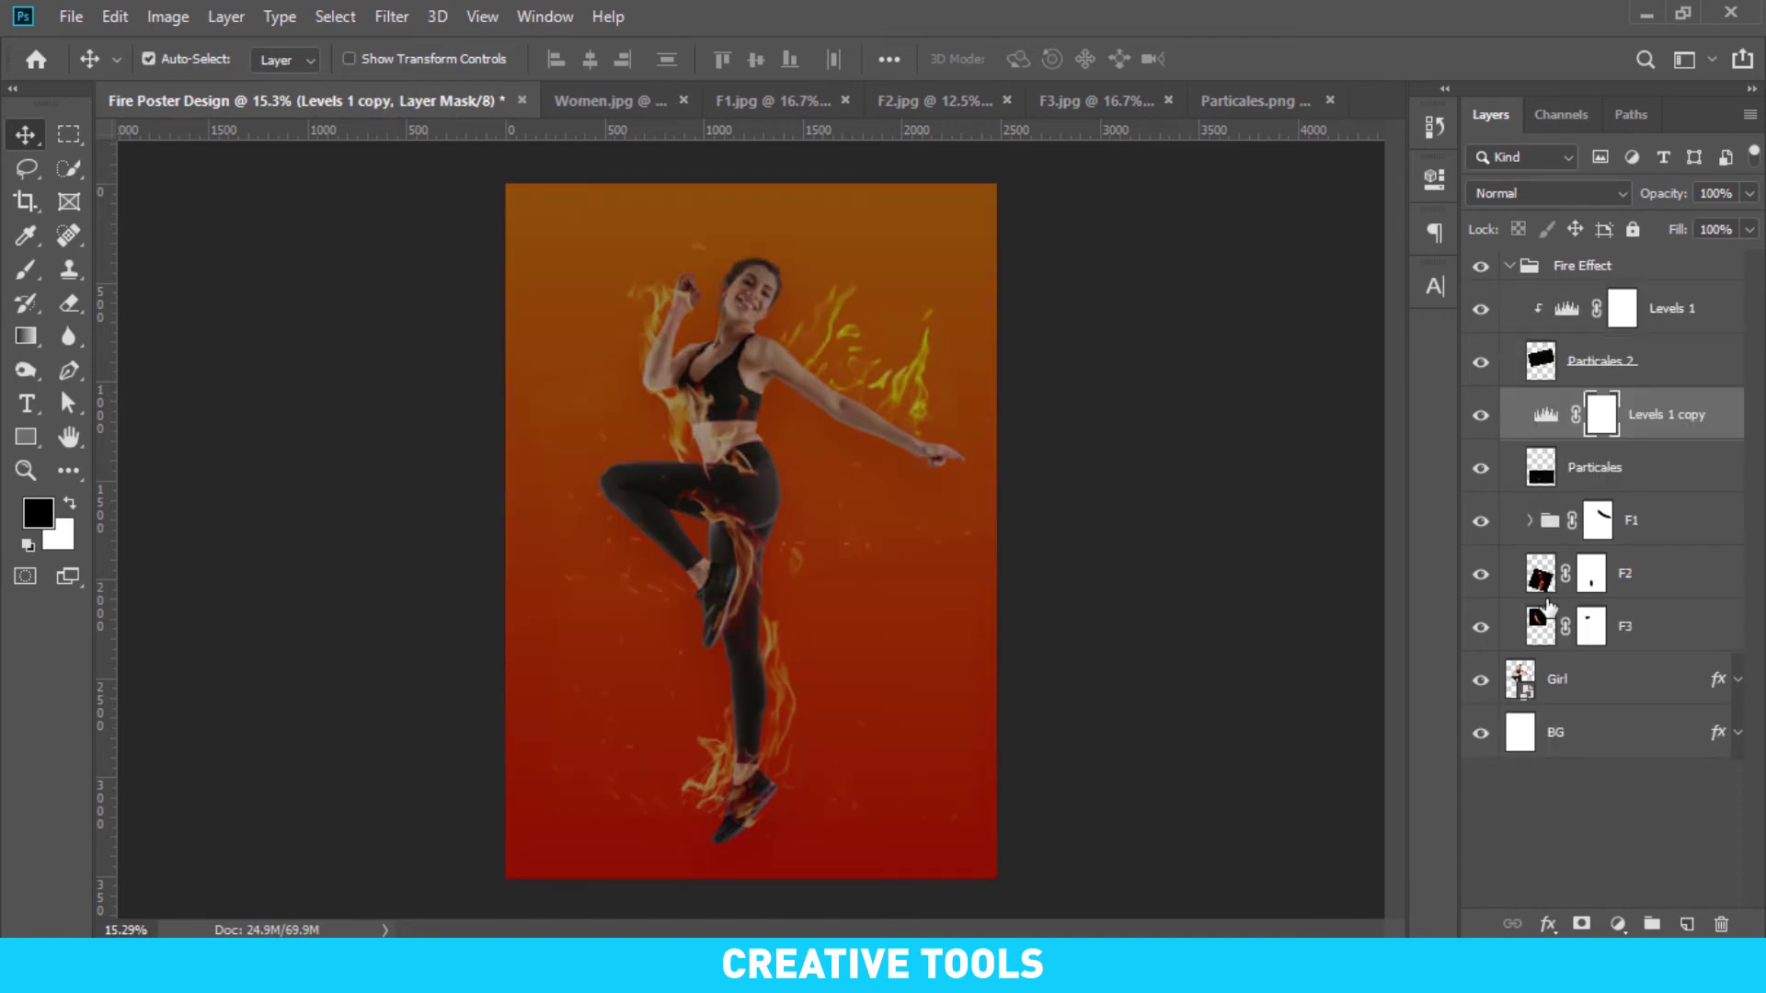
pyautogui.keyDown('alt'); pyautogui.click(1642, 438); pyautogui.keyUp('alt')
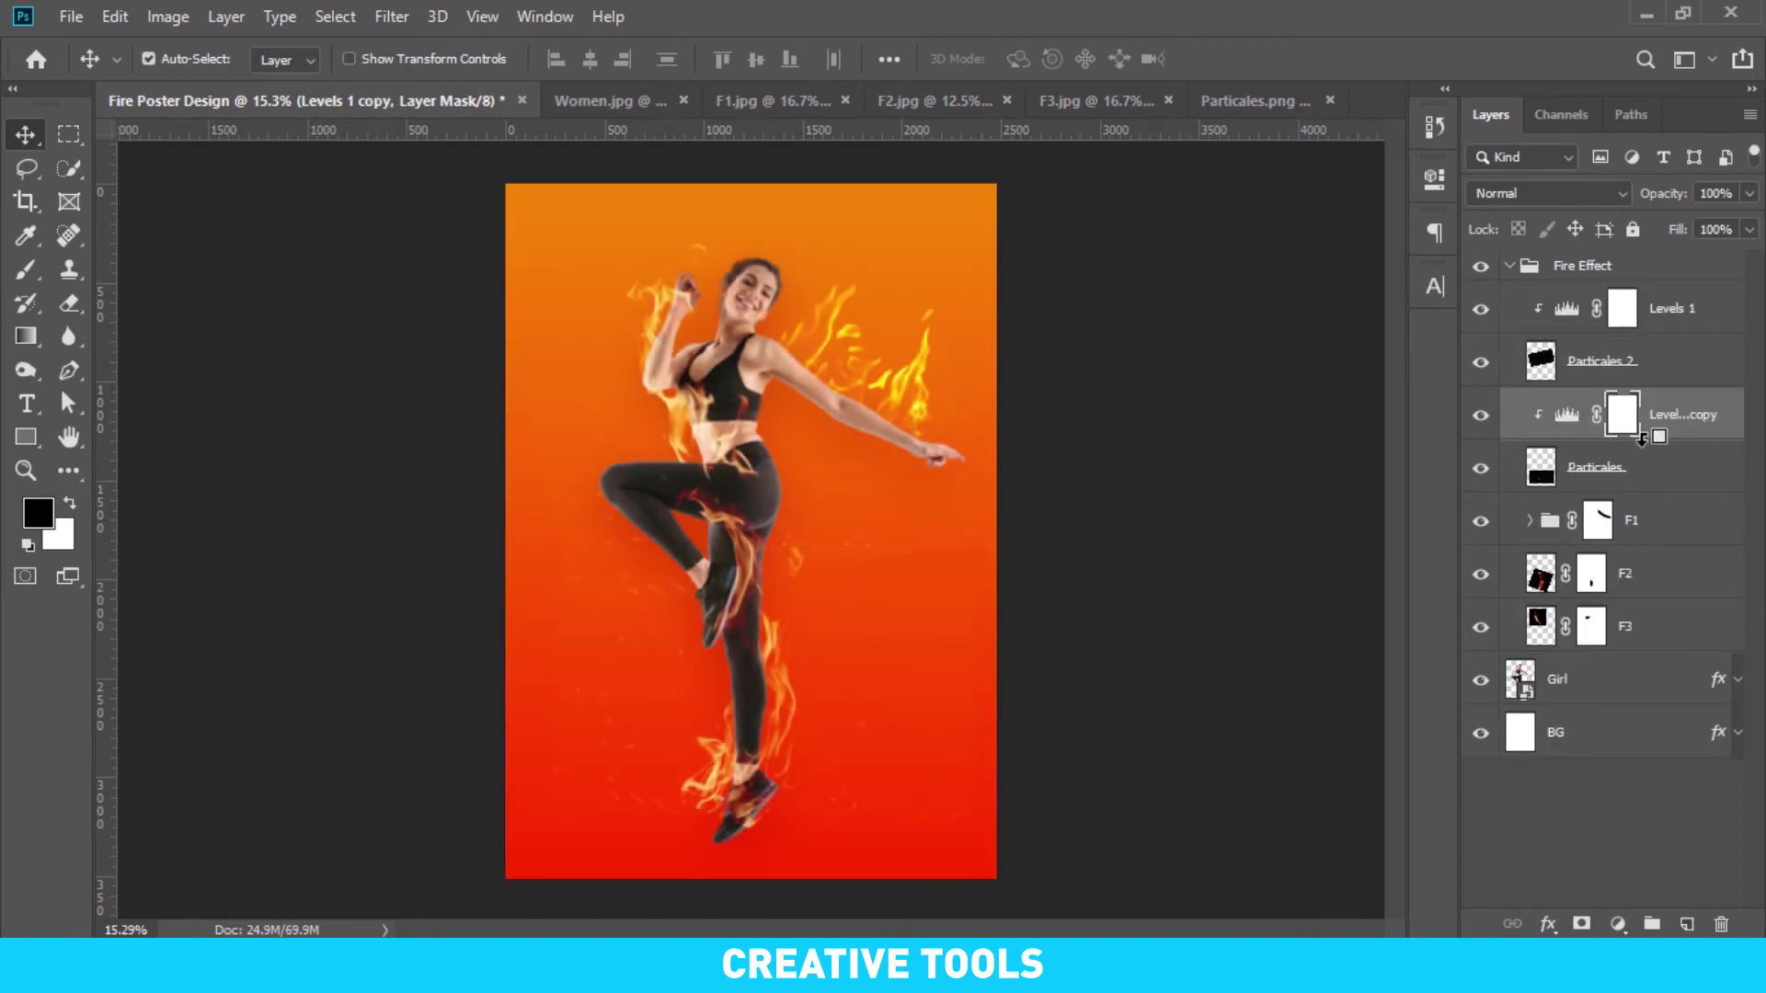
pyautogui.click(1713, 460)
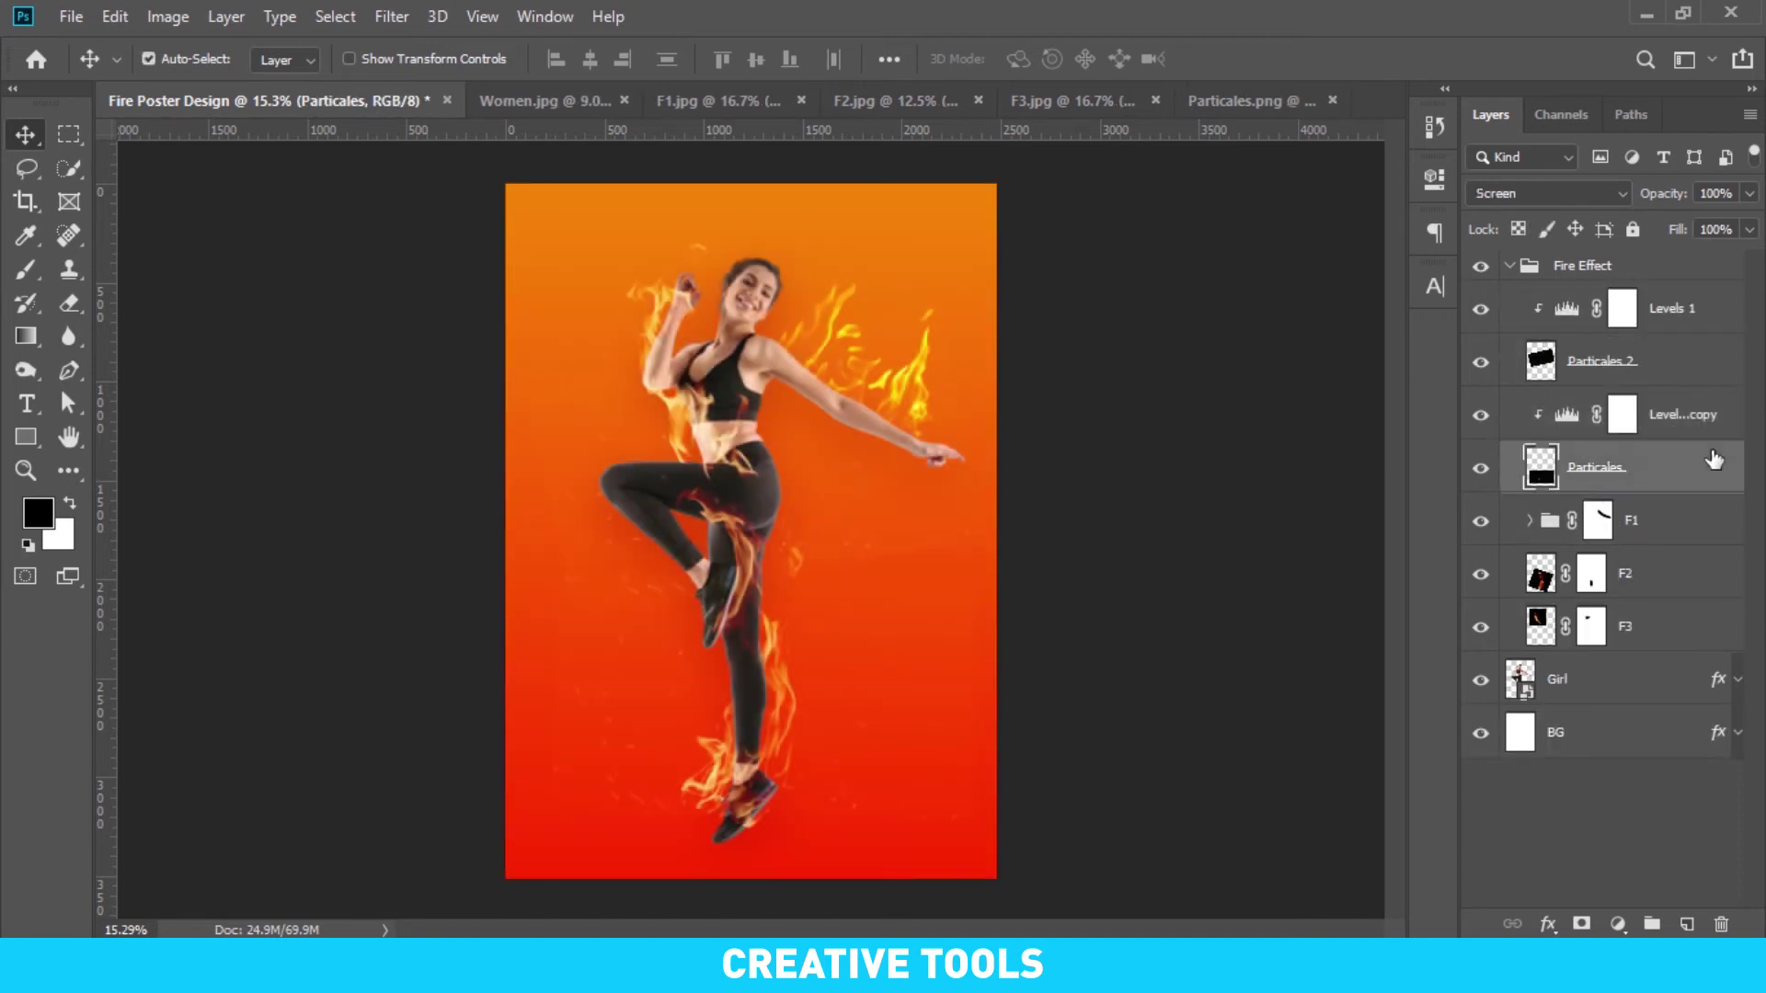
# Collapse the Fire Effect group and start a text layer at the poster's upper left
pyautogui.click(1508, 267)
pyautogui.press('t')
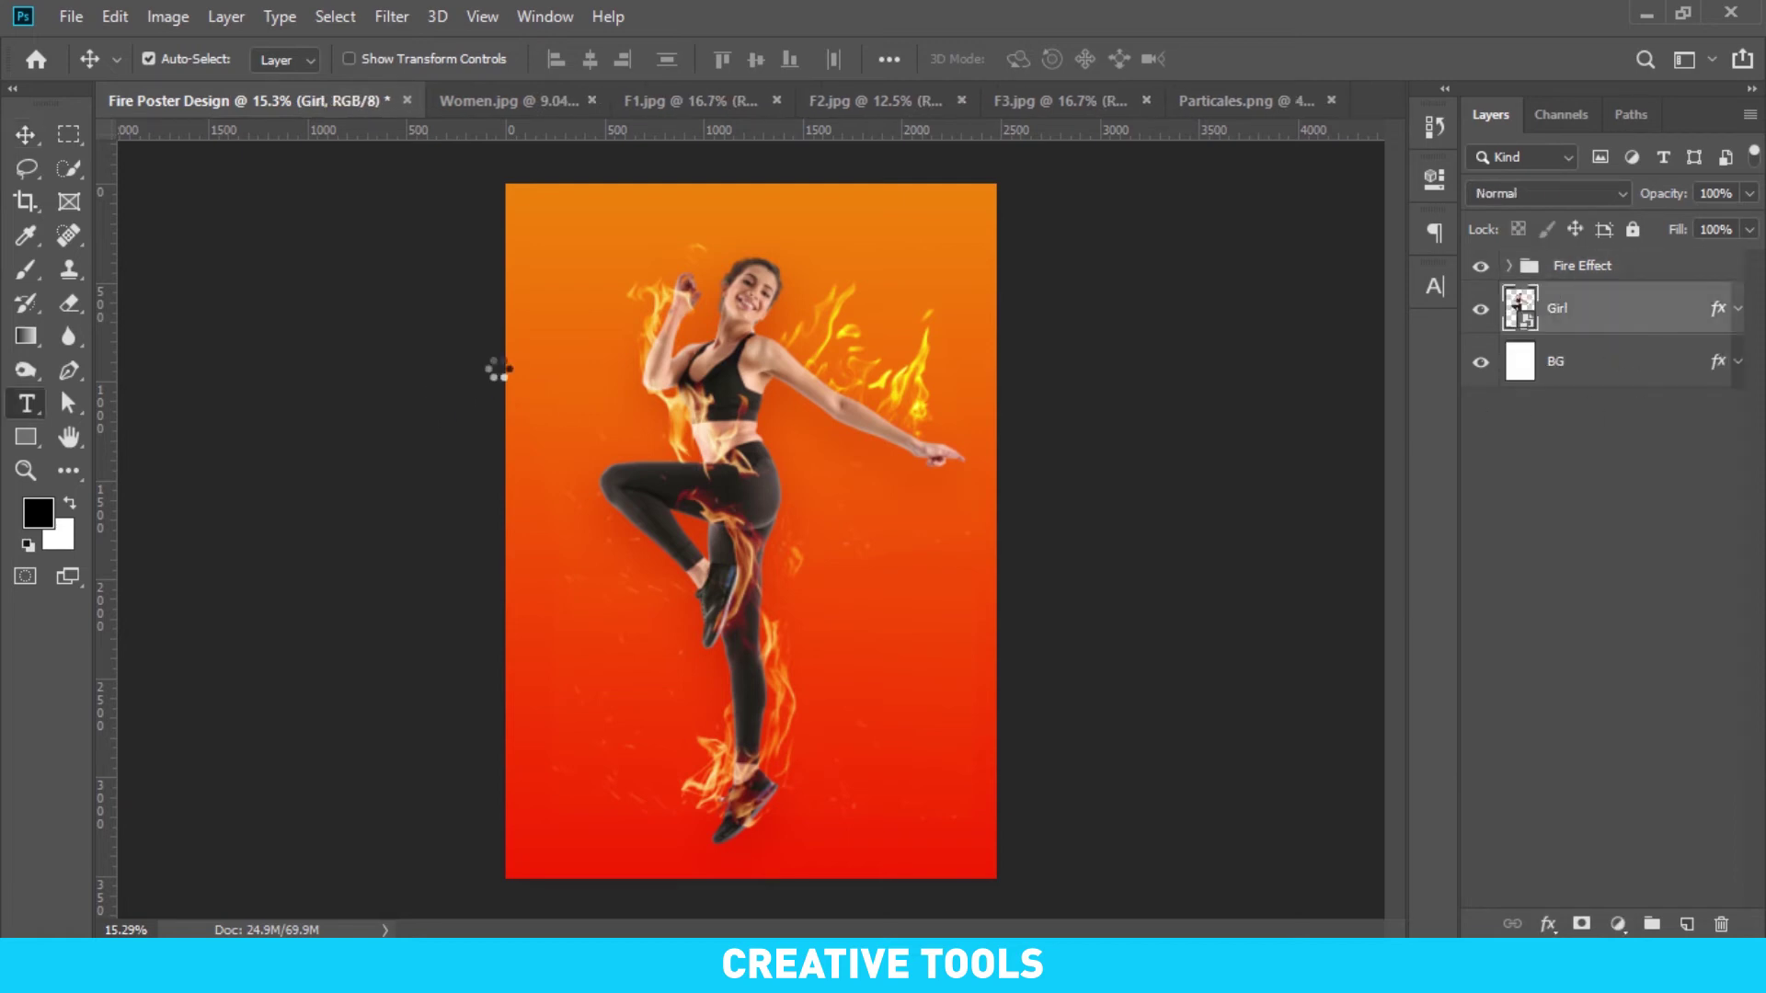
pyautogui.click(580, 408)
# Type FITNESS and FIRE on two lines and commit the text layer
pyautogui.write('F')
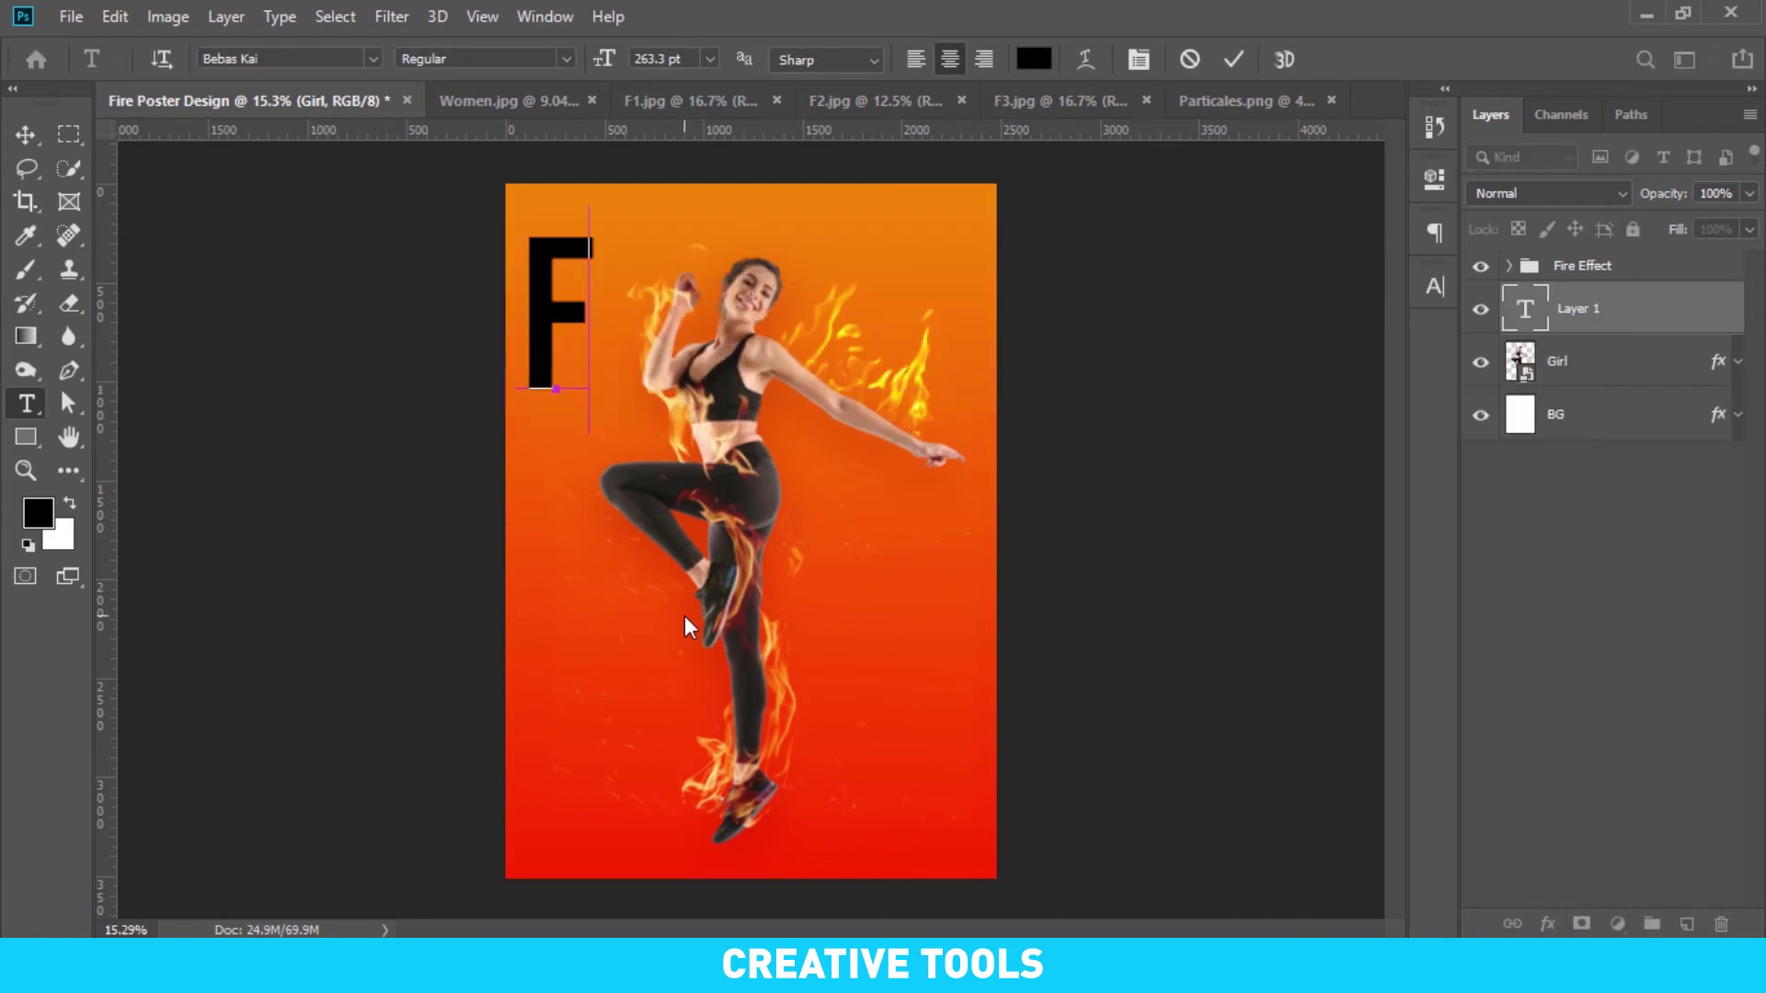
pyautogui.write('ITN')
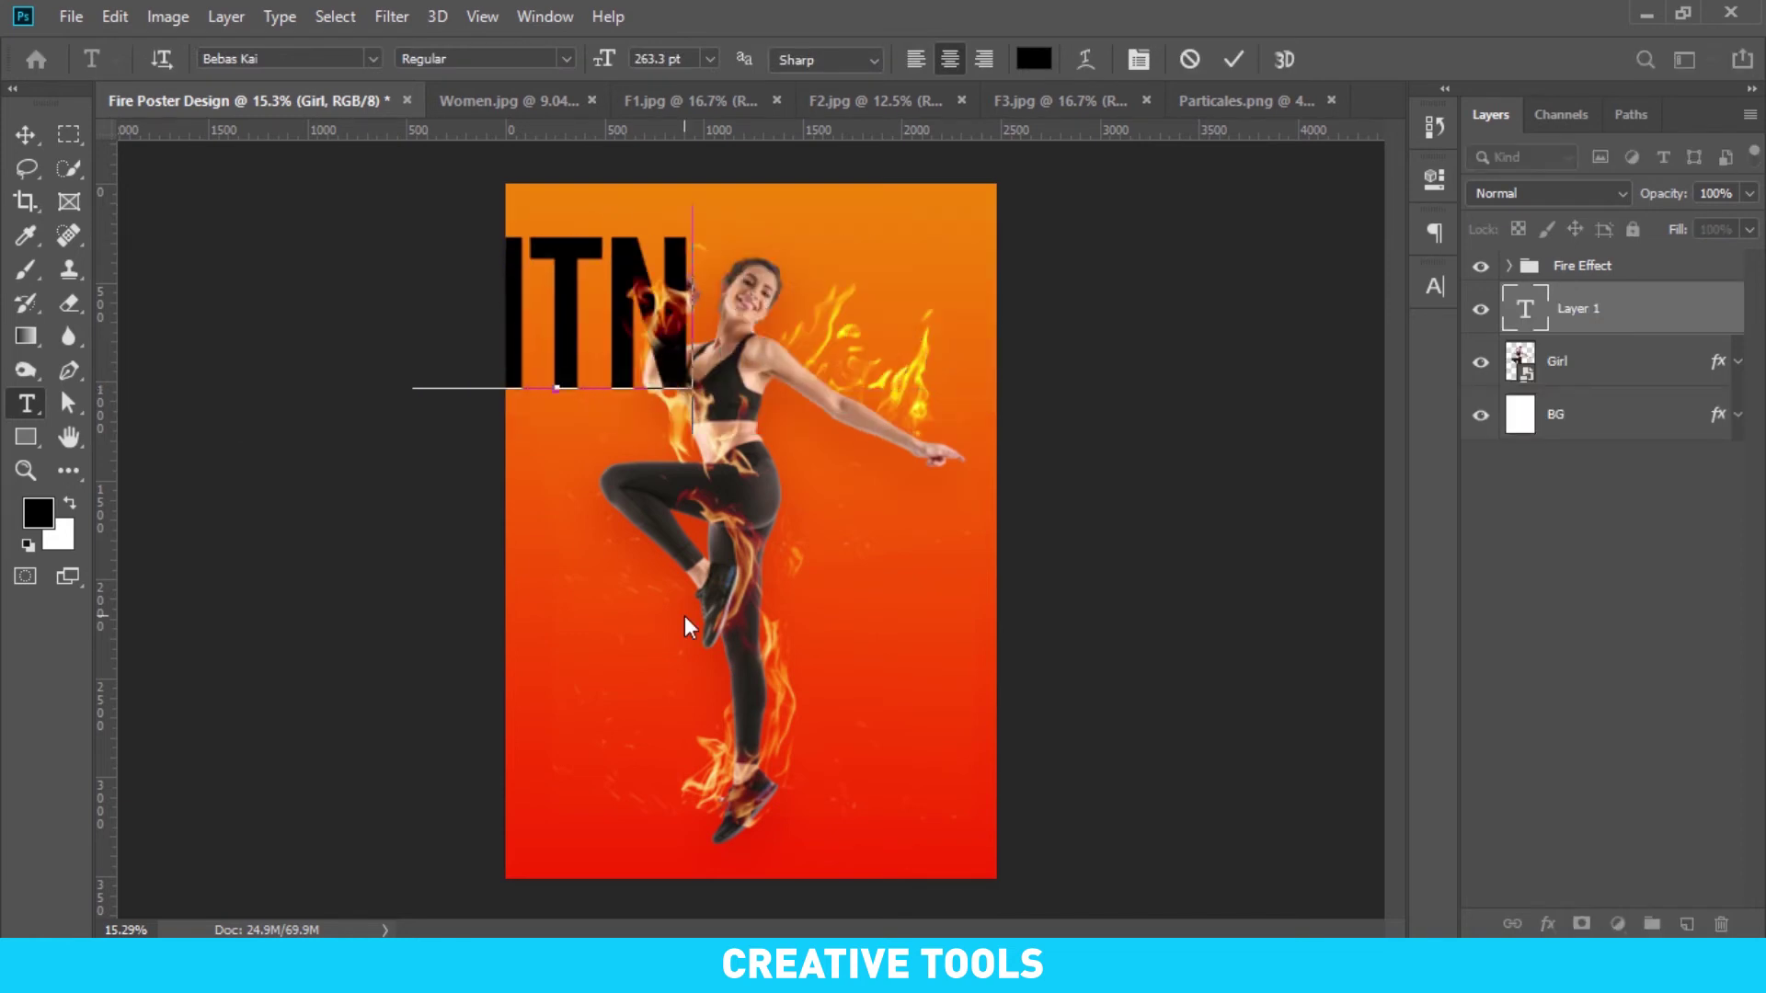
pyautogui.write('ESS')
pyautogui.press('Return')
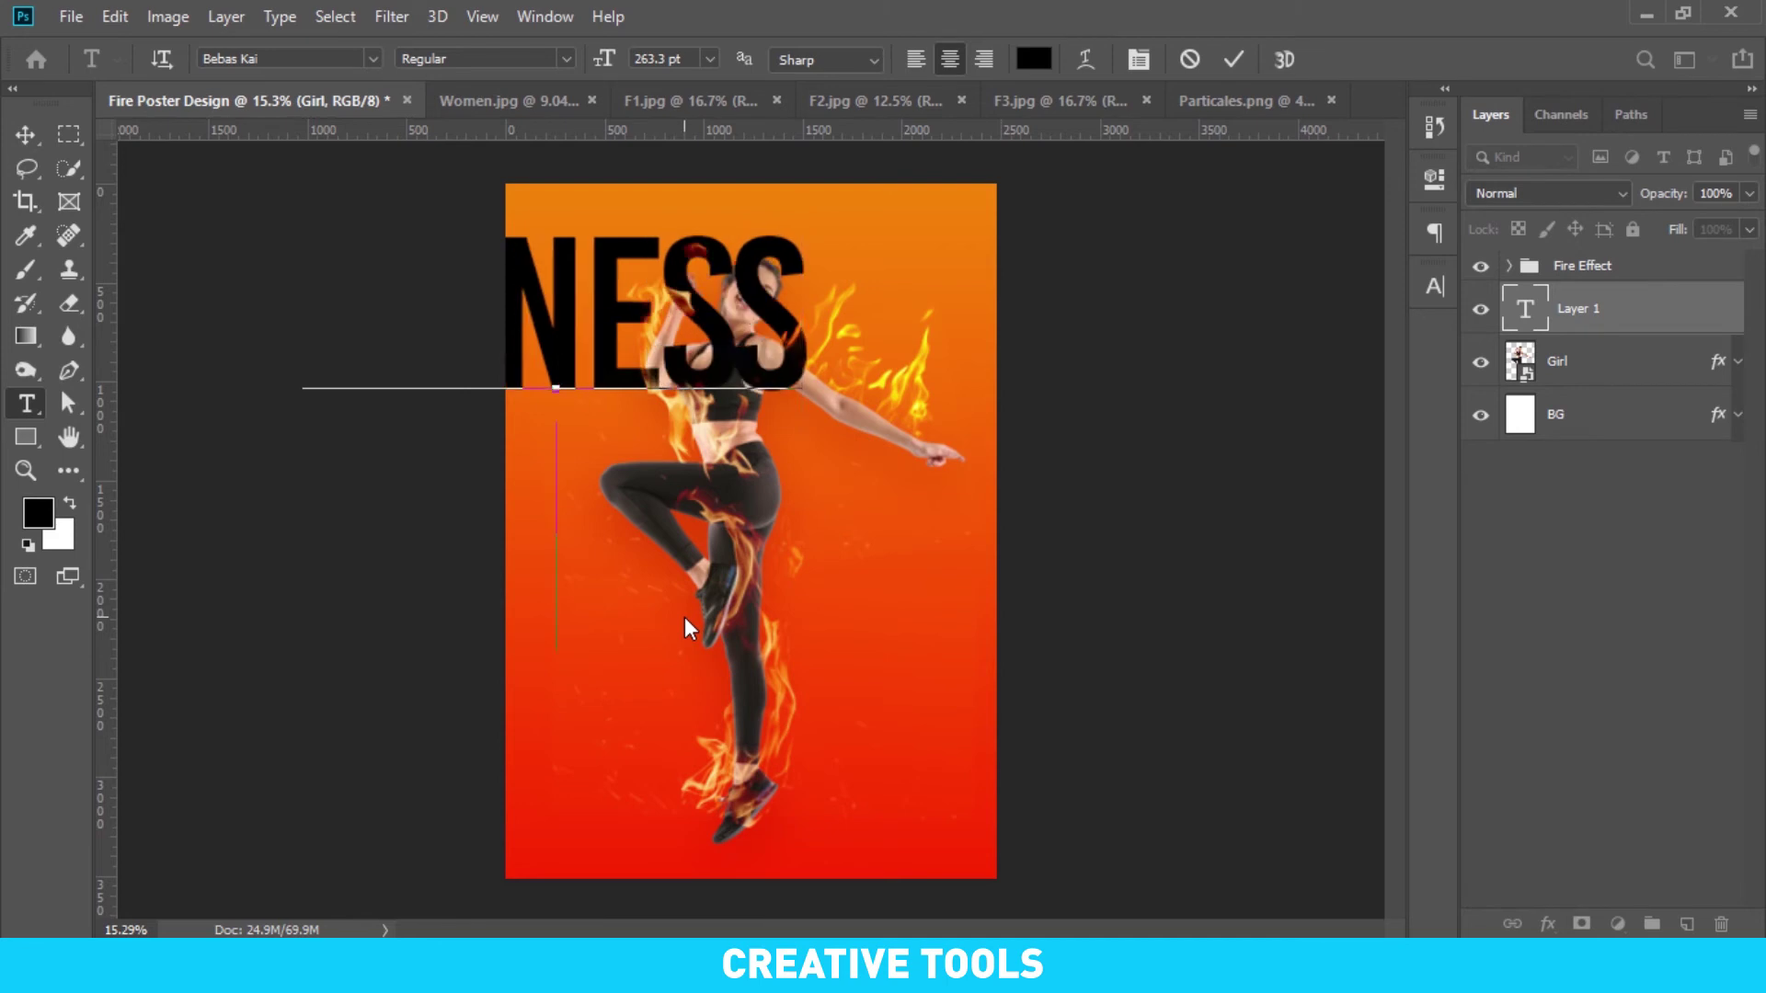
pyautogui.write('F')
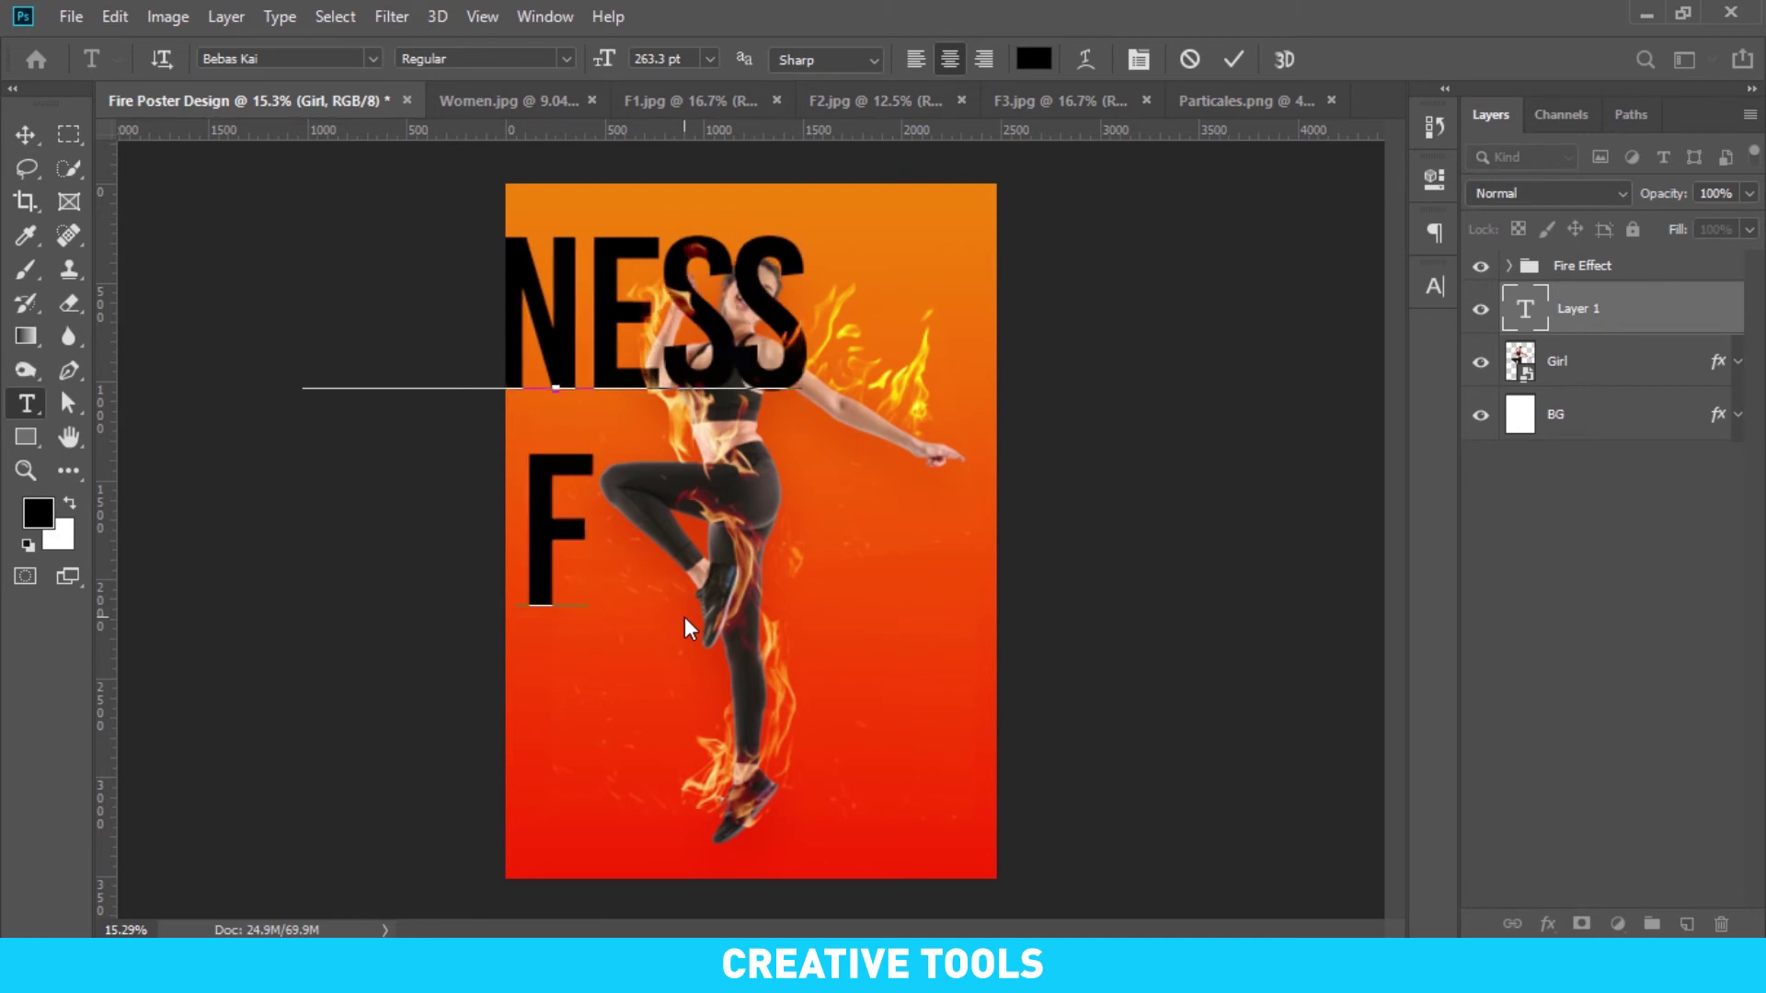
pyautogui.write('IRE')
pyautogui.hotkey('ctrl', 'a')
pyautogui.hotkey('ctrl', 'h')
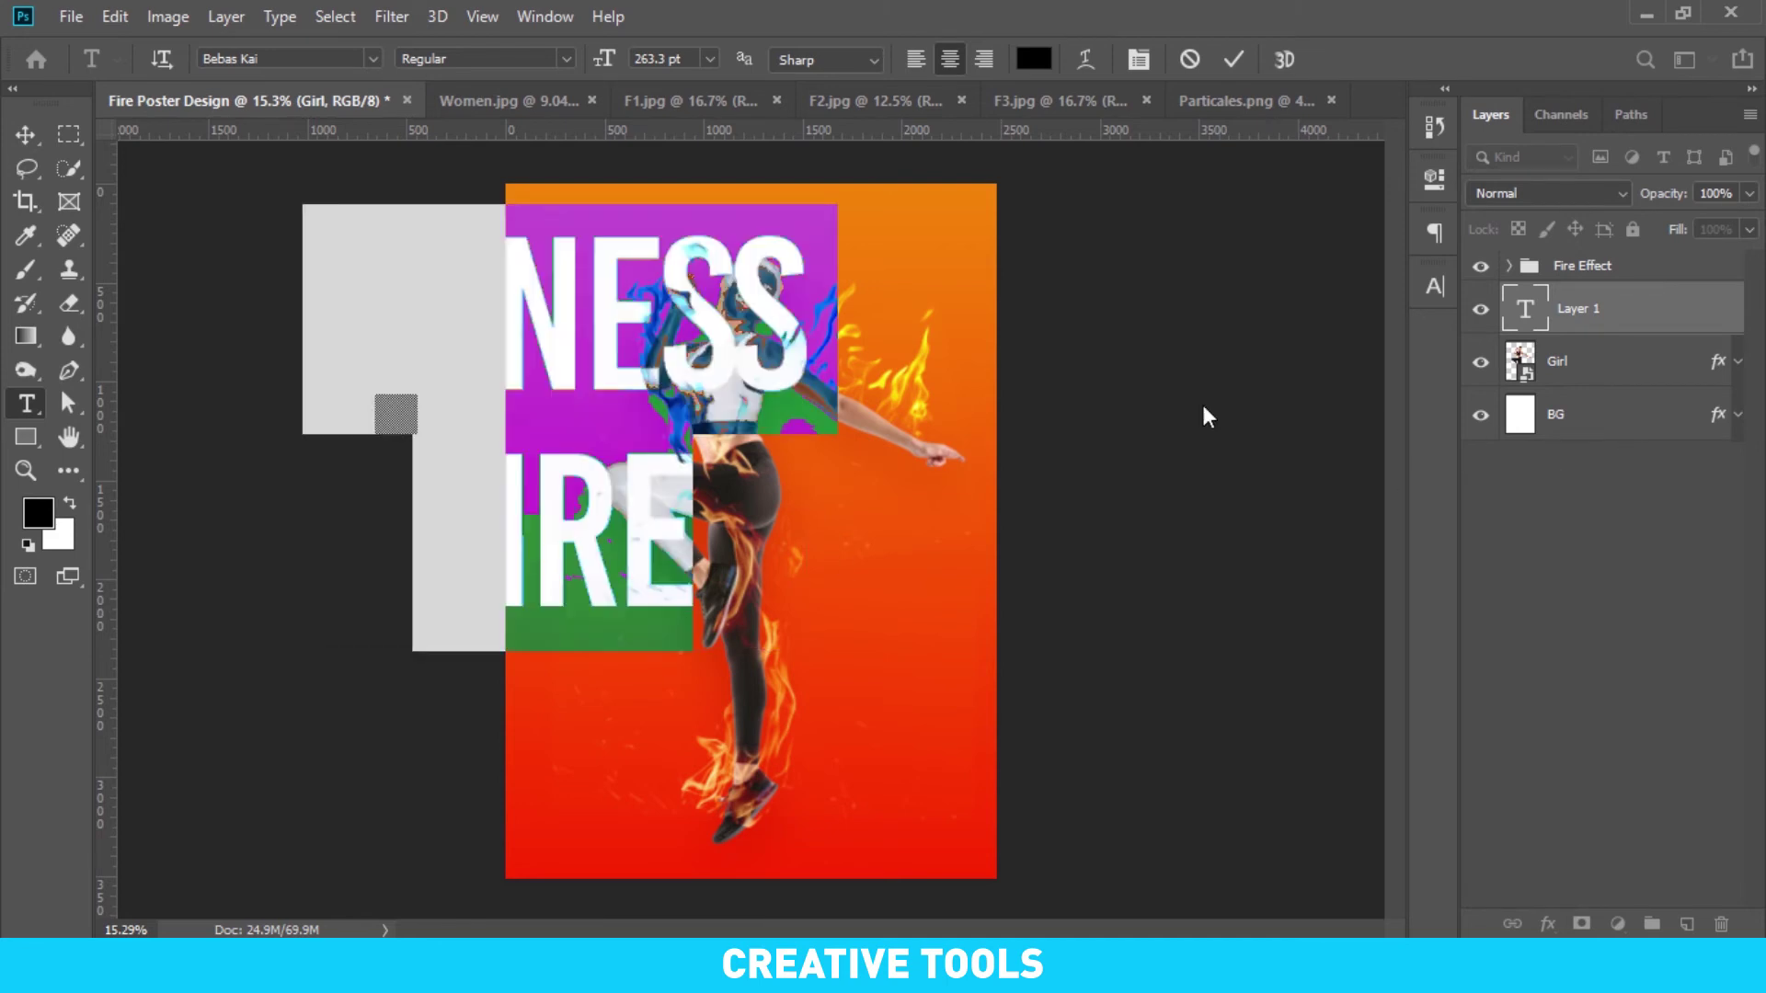
pyautogui.click(26, 135)
pyautogui.moveTo(722, 340)
pyautogui.mouseDown()
pyautogui.moveTo(878, 395)
pyautogui.moveTo(902, 265)
pyautogui.mouseUp()
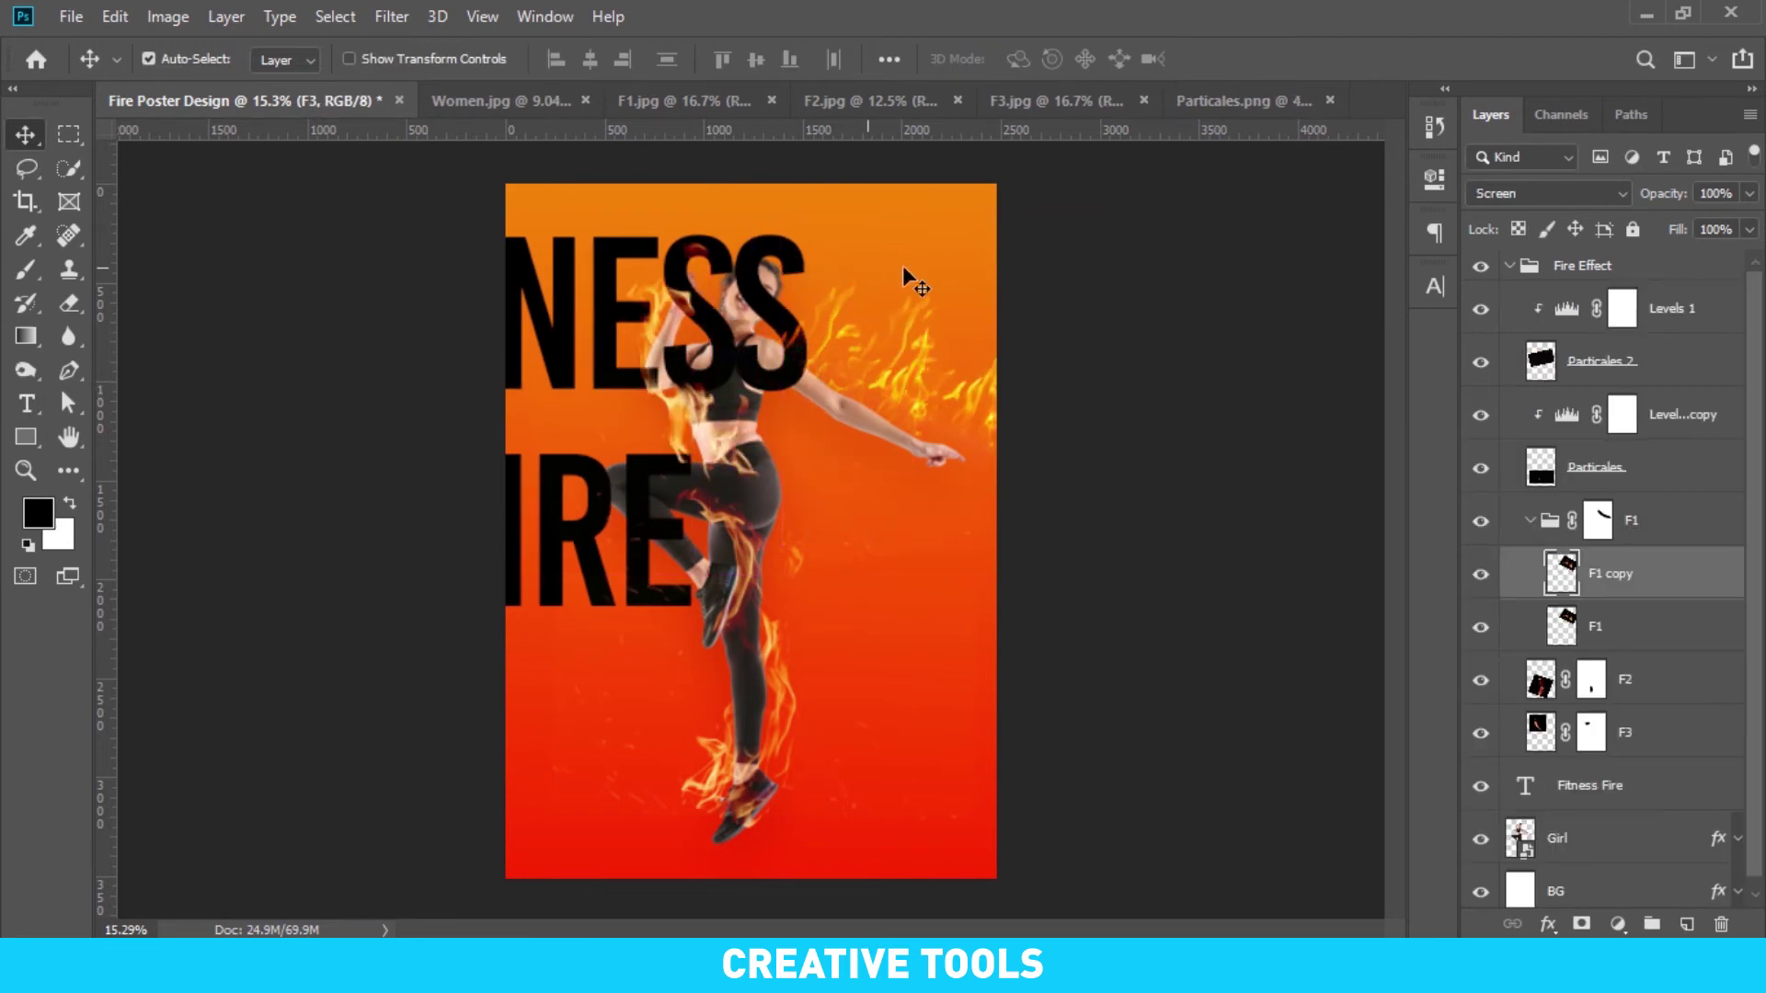
# Lock the Fire Effect group, then move the text toward the centre and below the Girl layer
pyautogui.click(1509, 266)
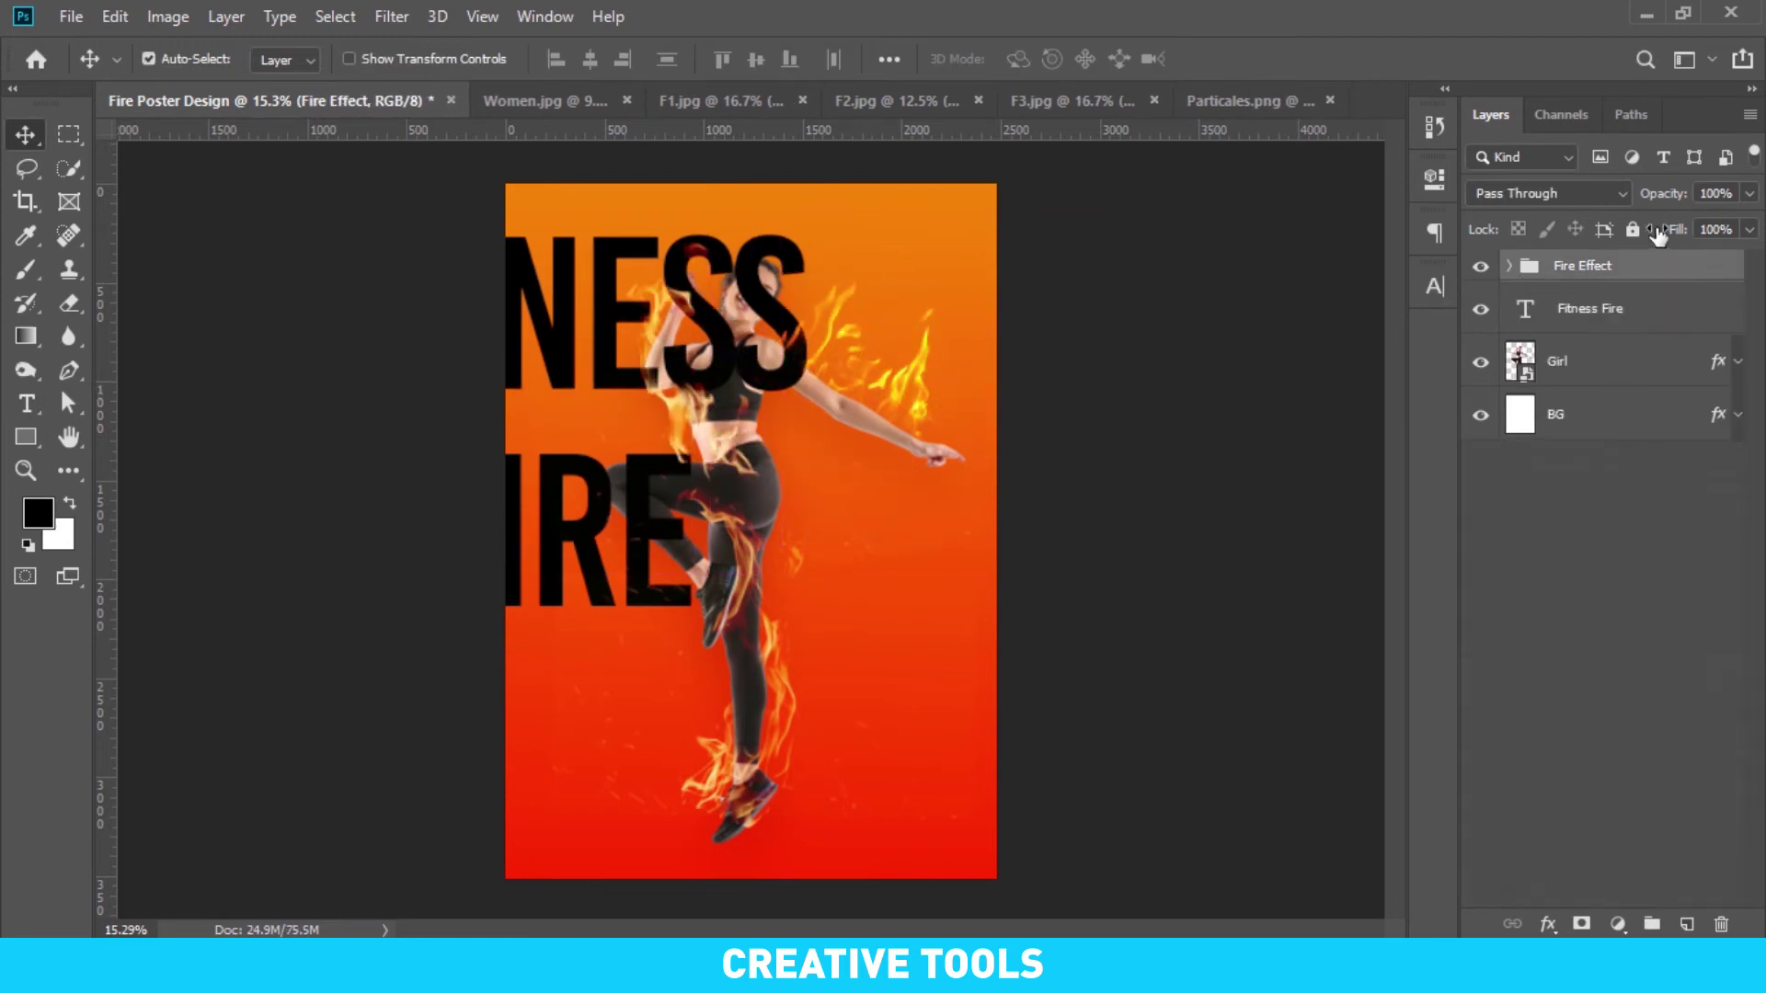
pyautogui.click(1633, 229)
pyautogui.click(1590, 309)
pyautogui.hotkey('ctrl', 't')
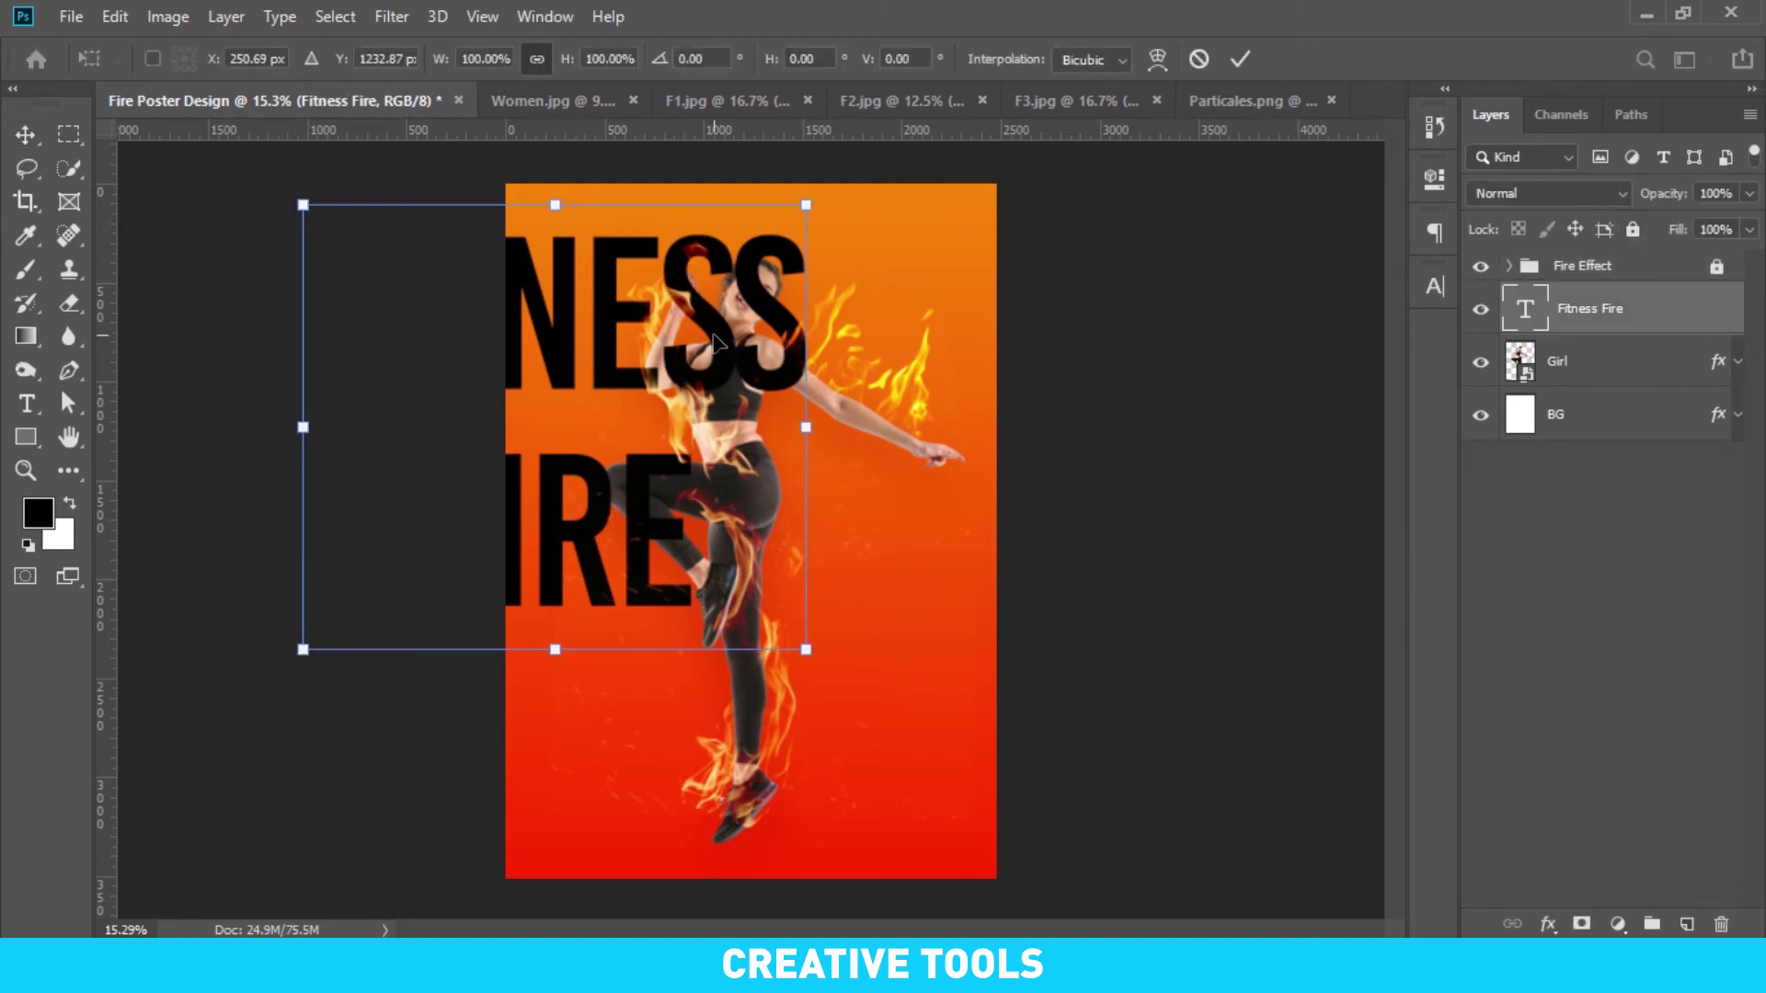
pyautogui.moveTo(791, 352); pyautogui.dragTo(902, 432)
pyautogui.press('Return')
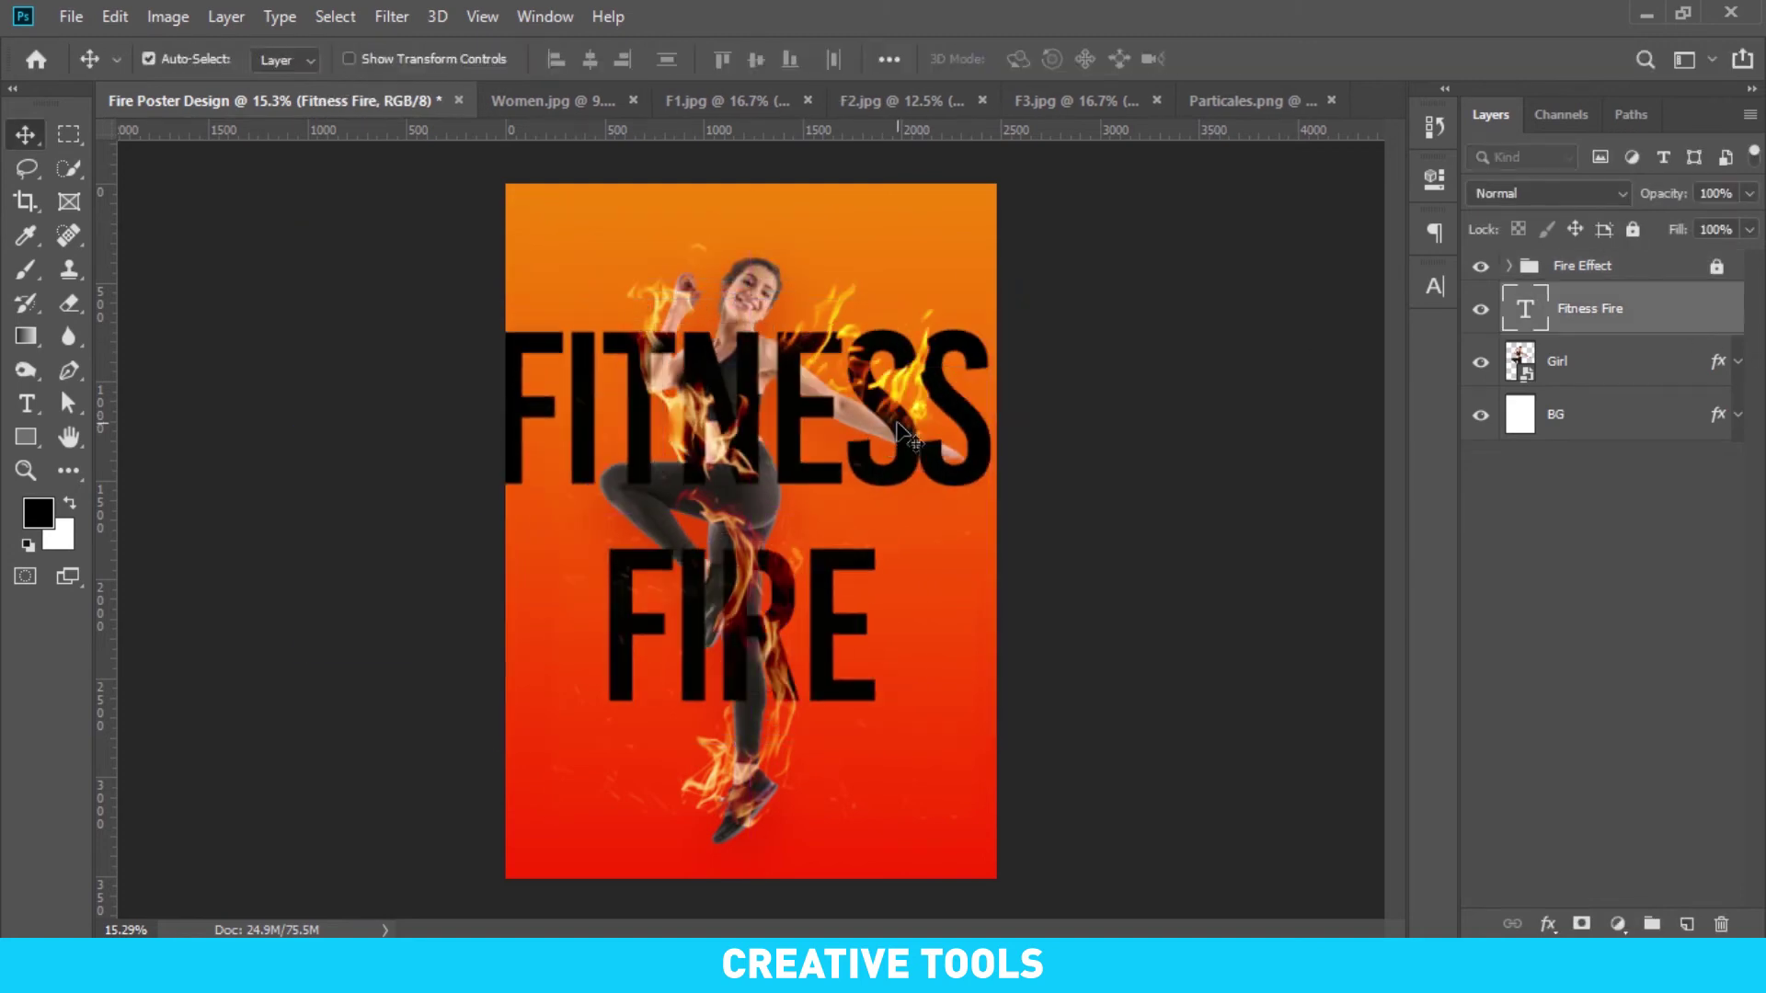
pyautogui.hotkey('ctrl', '[')
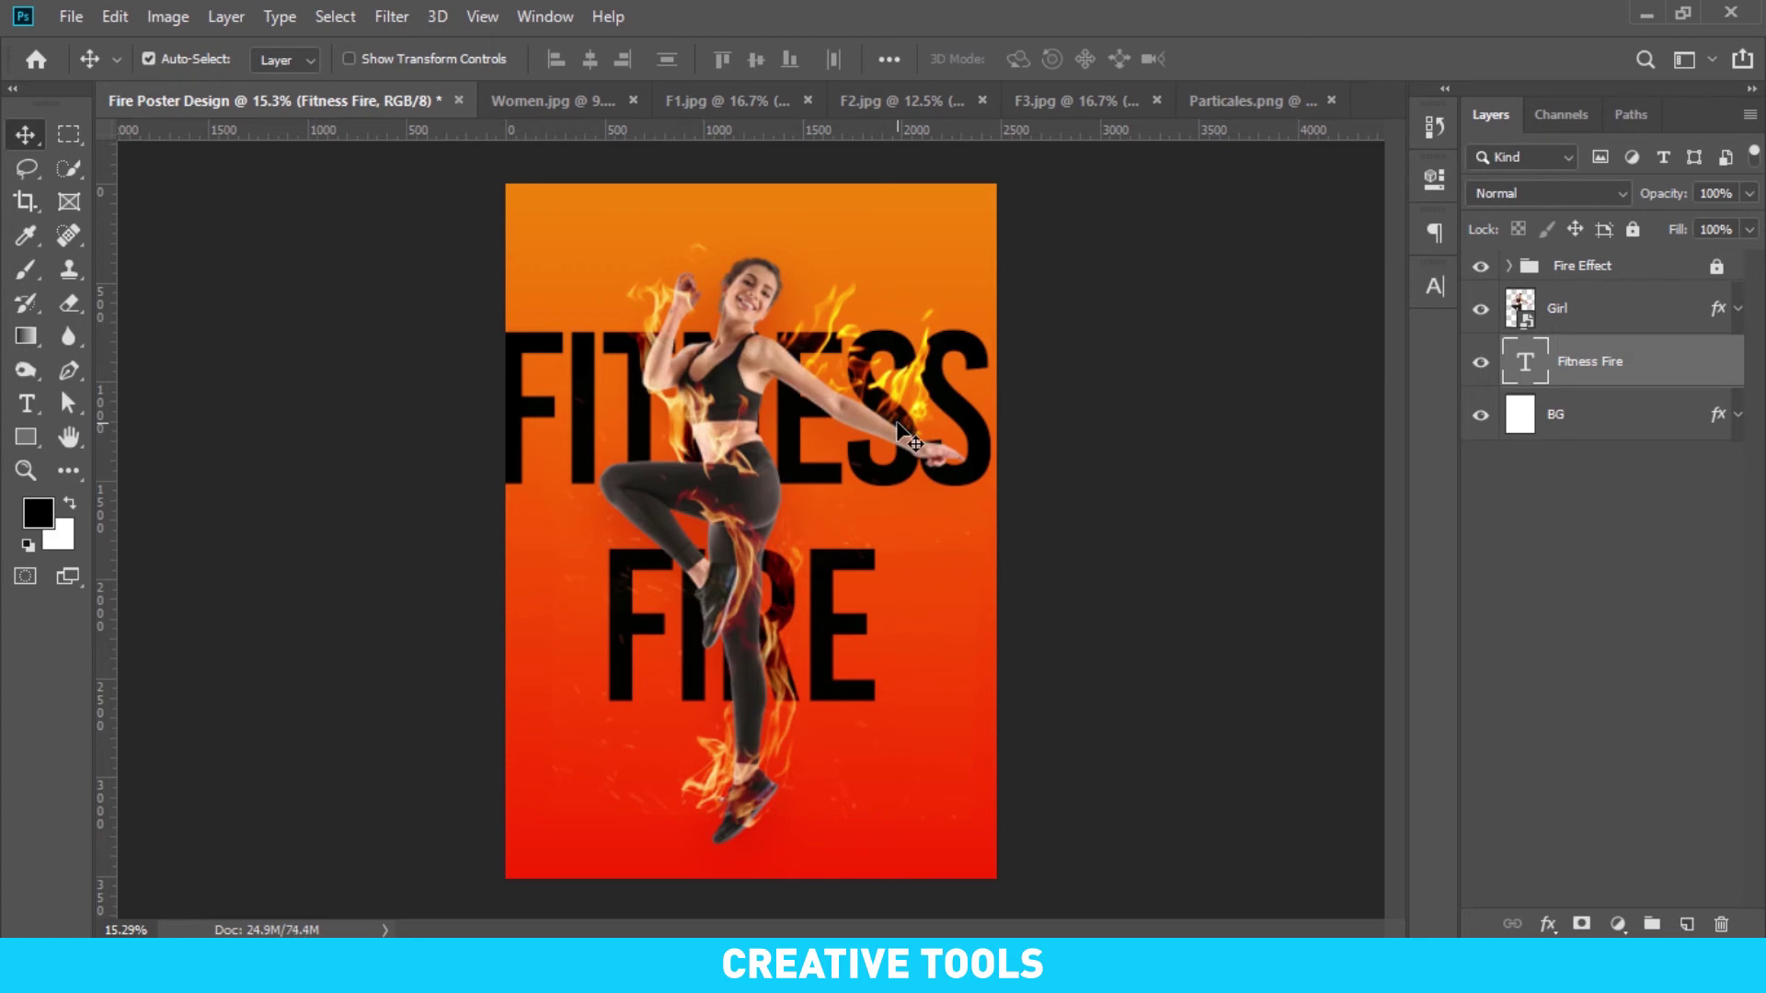
# Fill the text white, shrink it to about two-thirds, and centre it on the canvas
pyautogui.hotkey('ctrl', 'BackSpace')
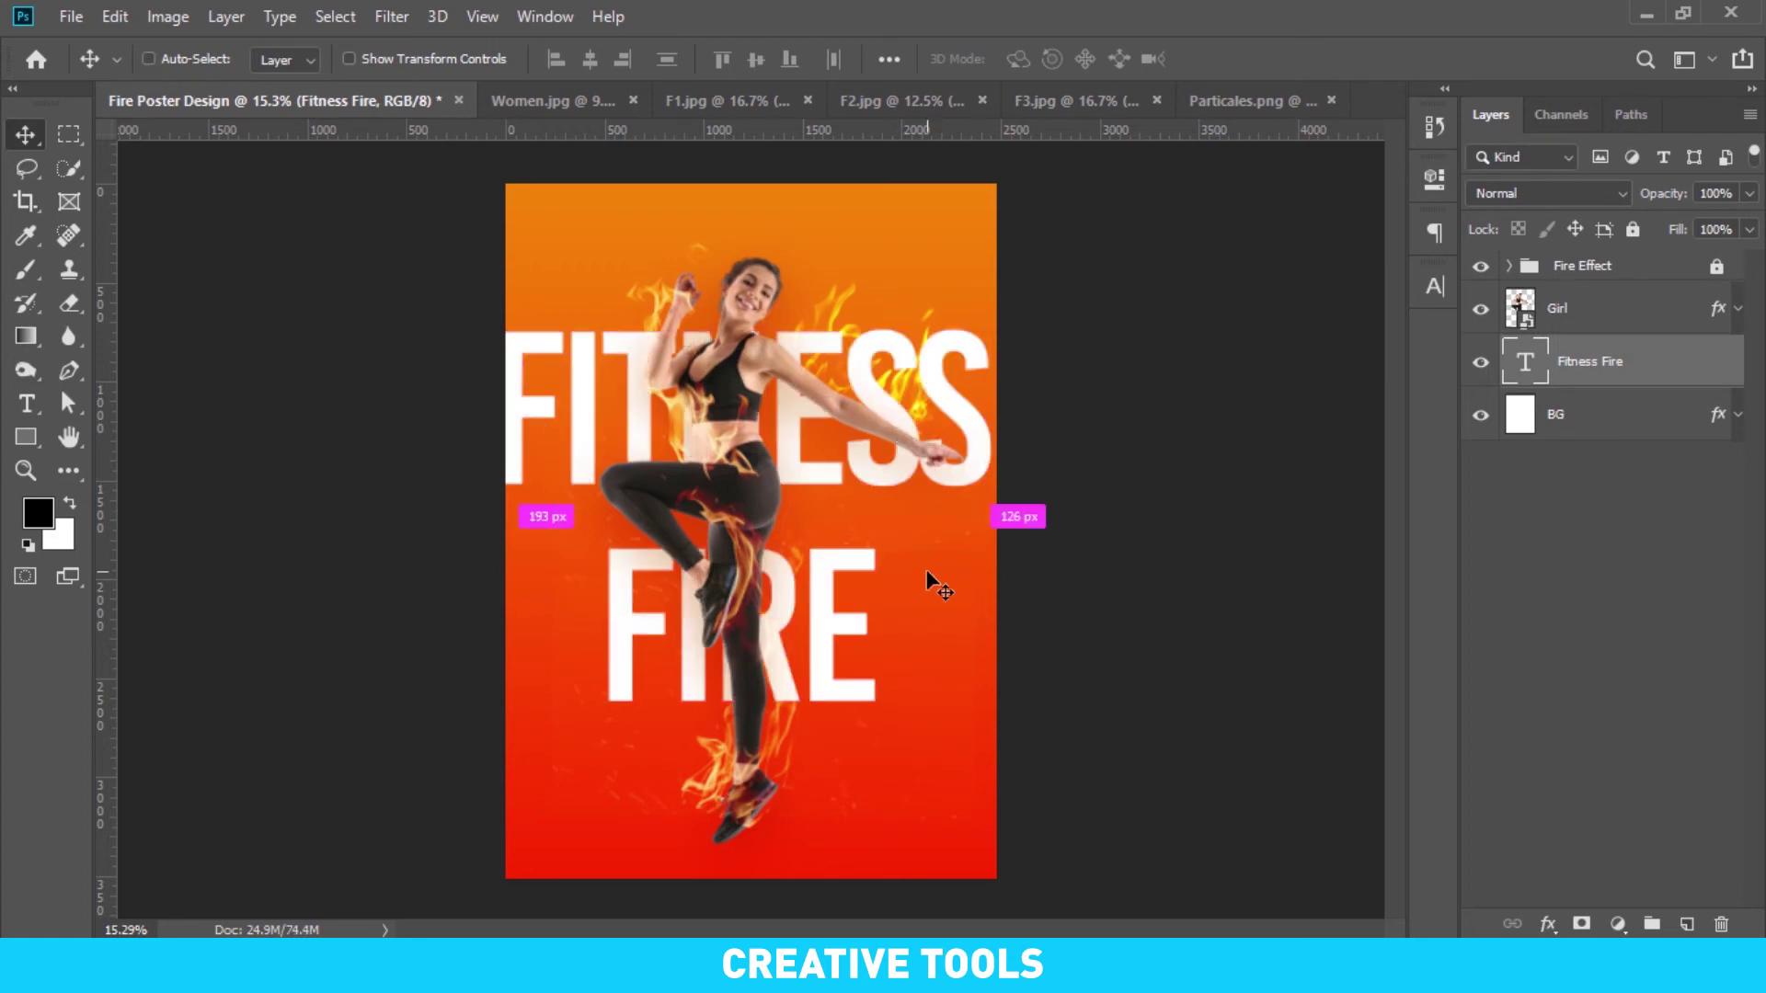
pyautogui.hotkey('ctrl', 't')
pyautogui.moveTo(989, 298)
pyautogui.mouseDown()
pyautogui.moveTo(945, 377)
pyautogui.moveTo(992, 434)
pyautogui.mouseUp()
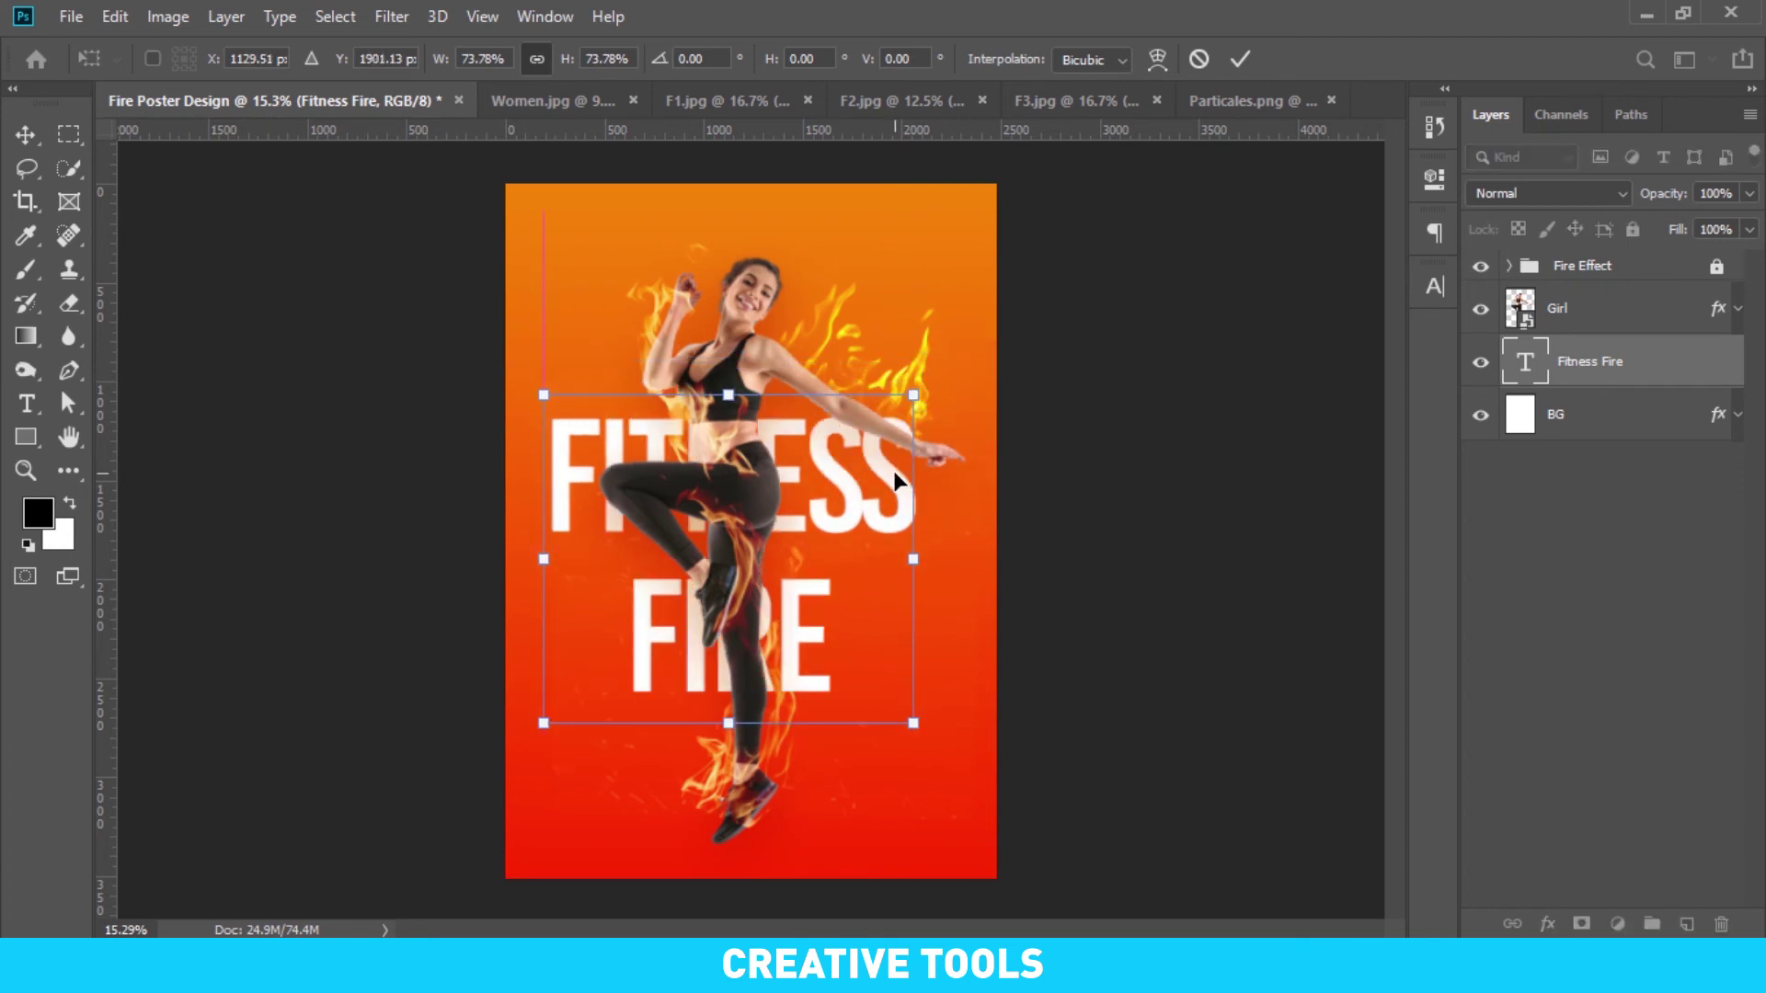
pyautogui.press('Return')
pyautogui.hotkey('ctrl', 'a')
pyautogui.click(590, 58)
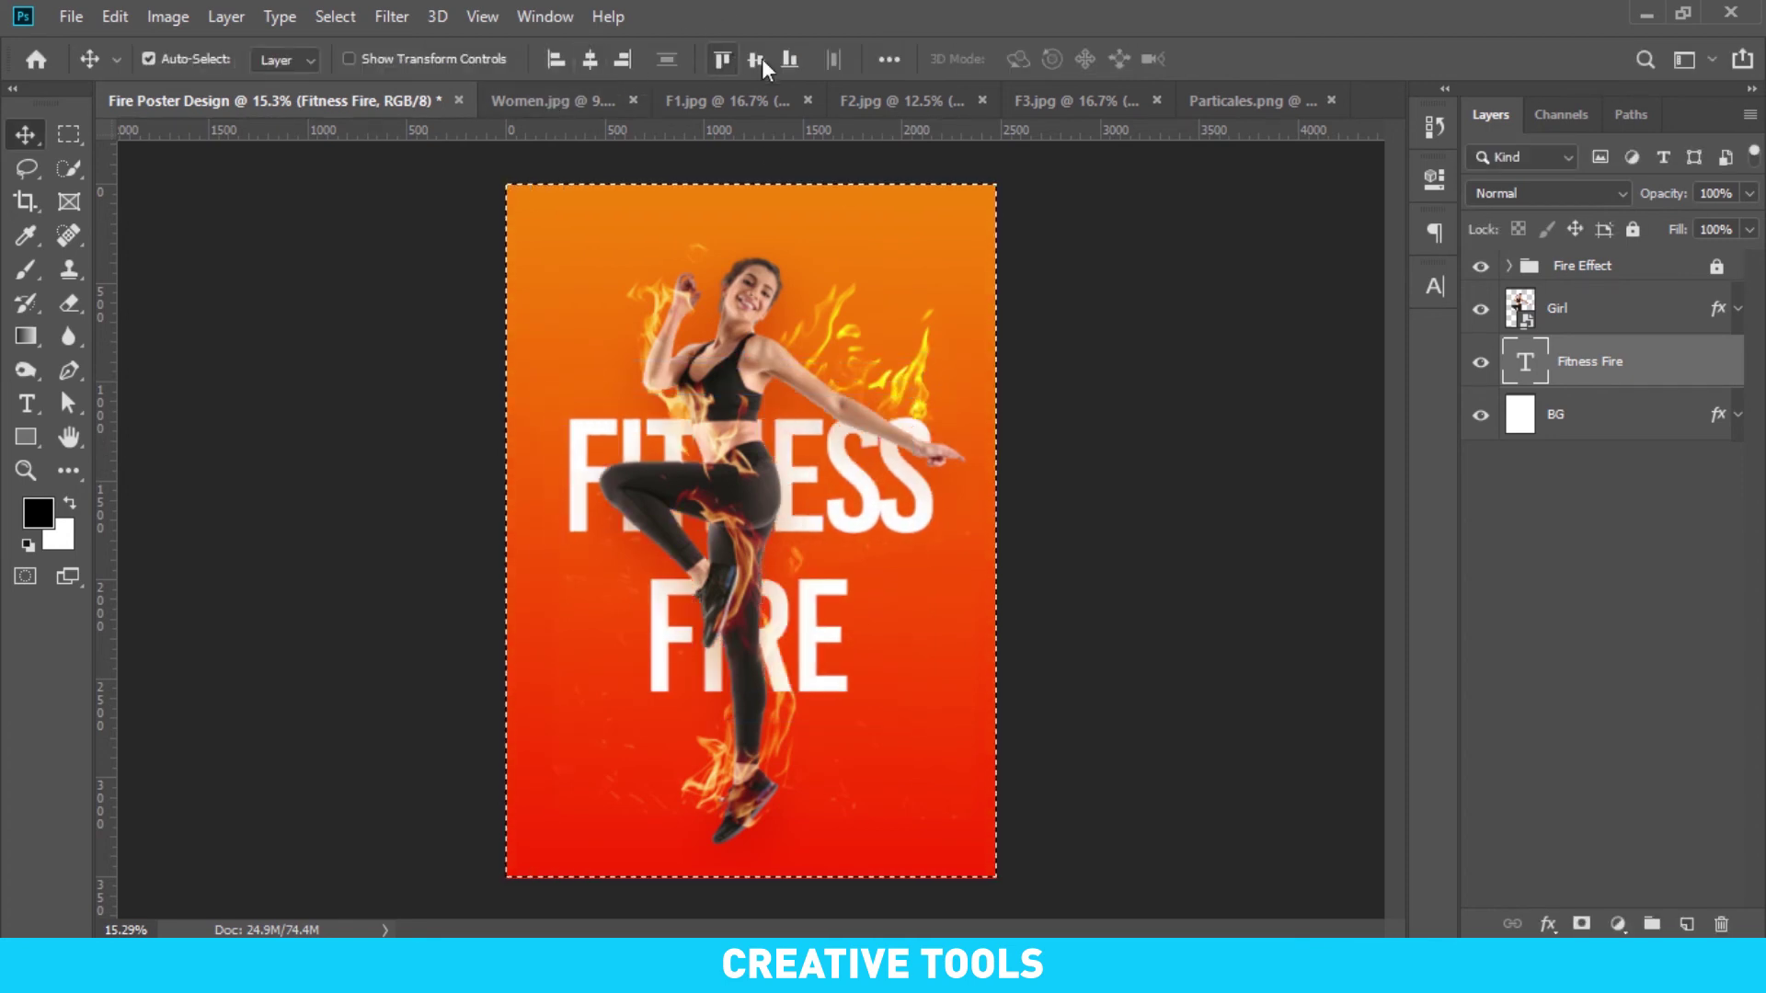
pyautogui.click(756, 59)
# Deselect the canvas and set the text font to Bebas Neue Bold
pyautogui.hotkey('ctrl', 'd')
pyautogui.click(1438, 295)
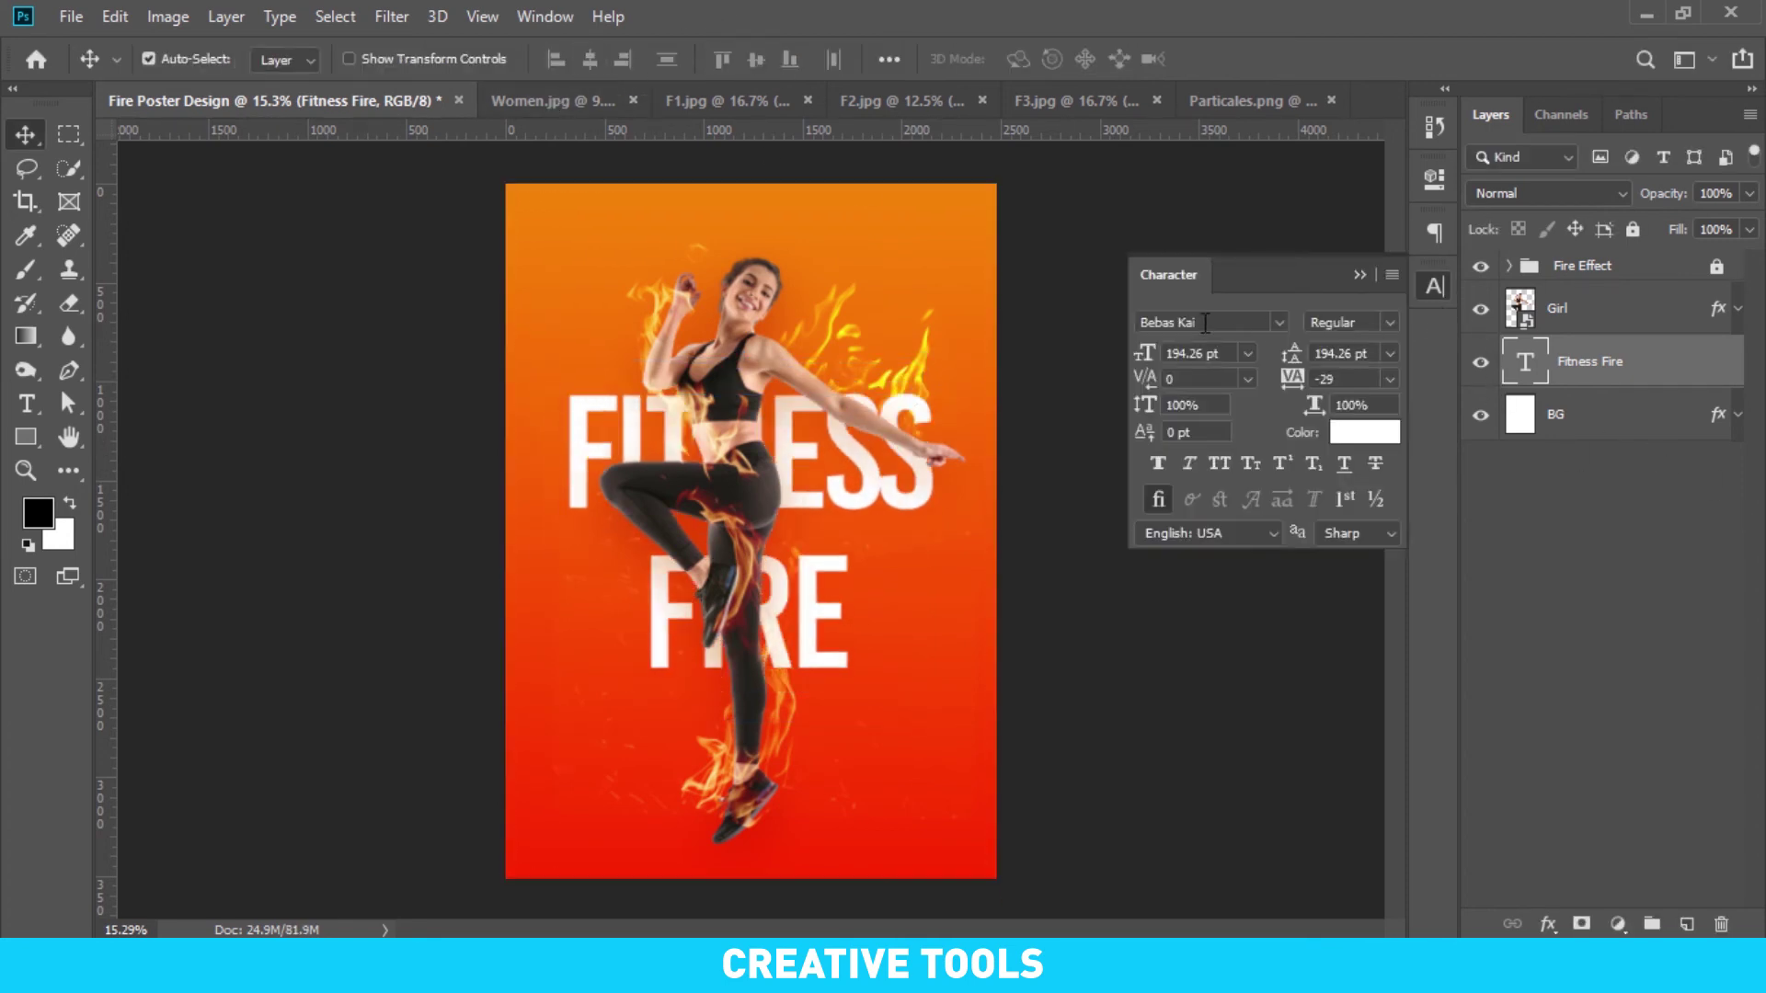
pyautogui.click(1392, 323)
pyautogui.click(1352, 347)
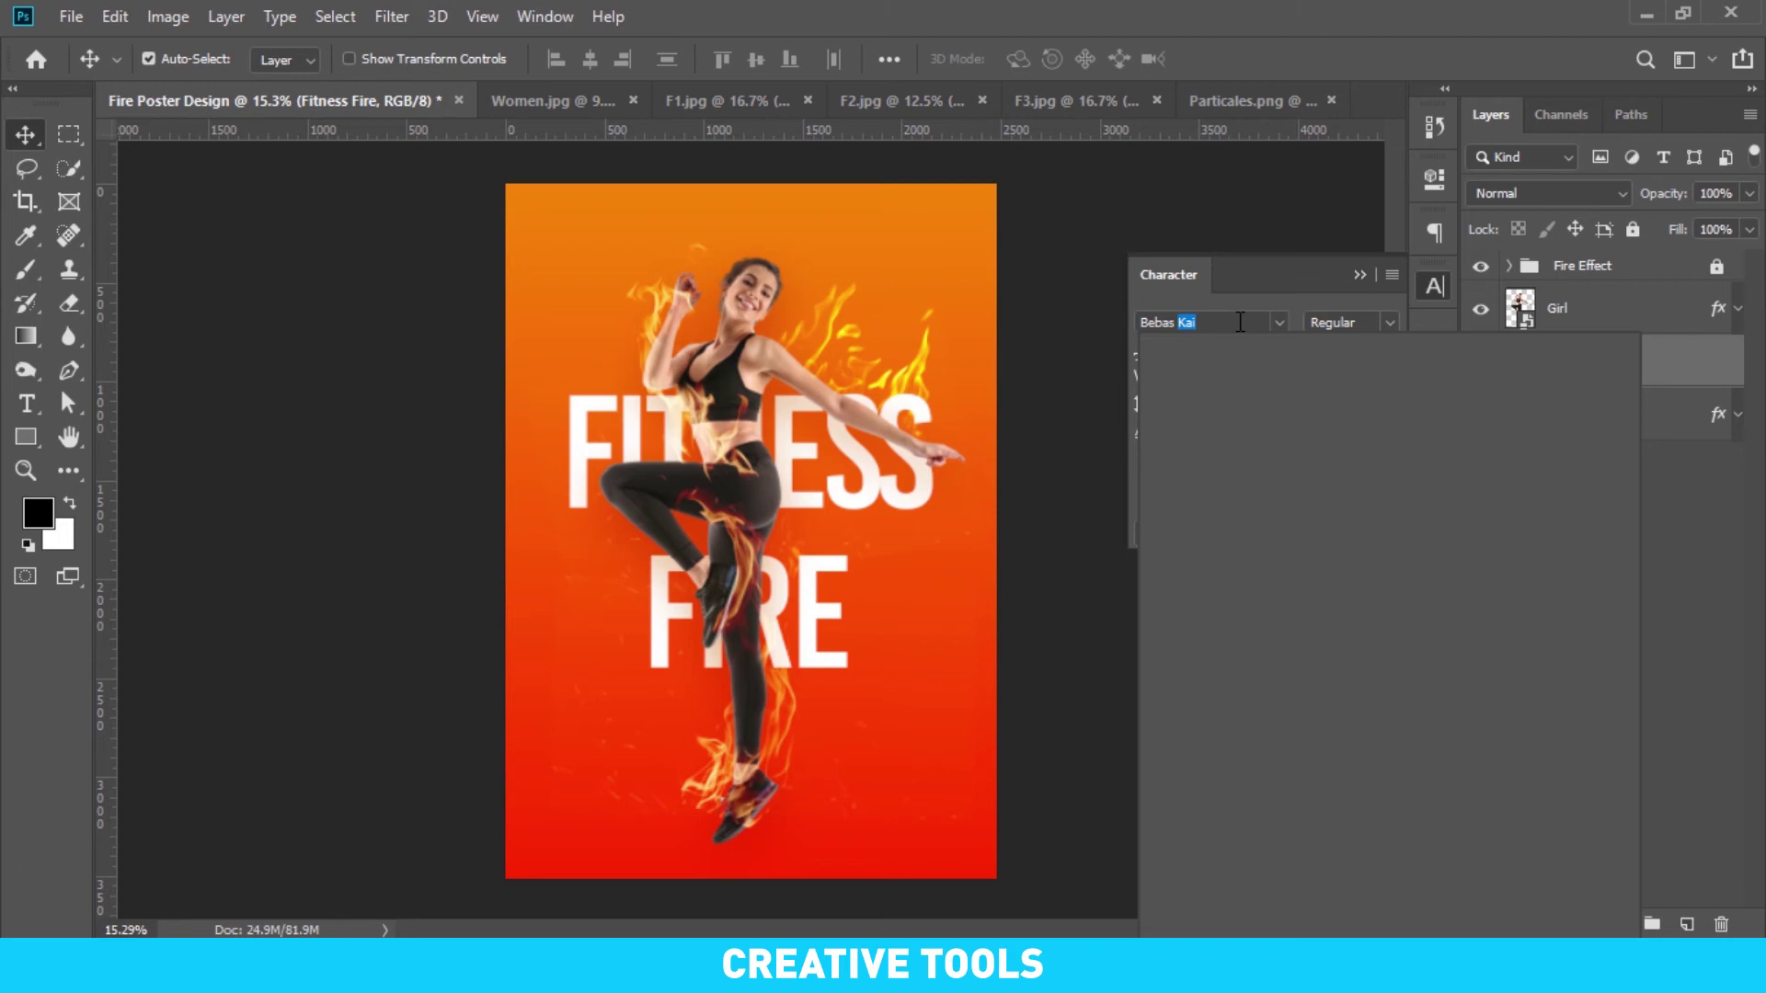
pyautogui.press('BackSpace')
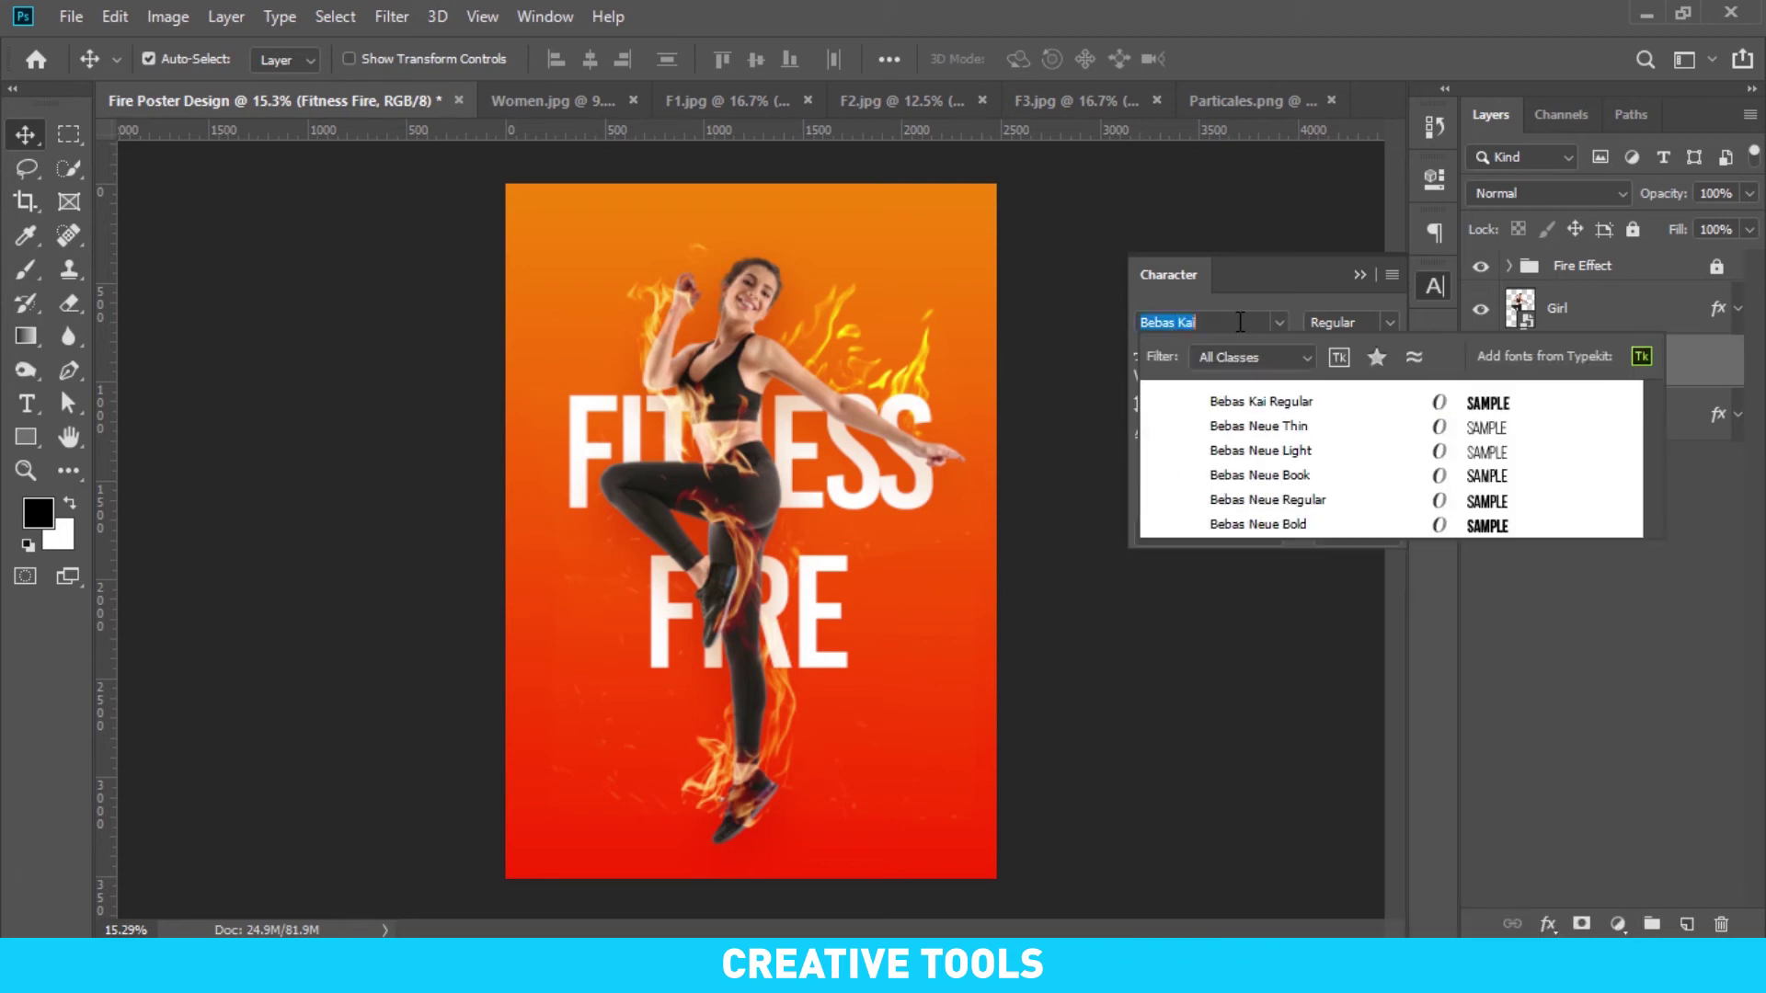
pyautogui.write('Neue')
pyautogui.press('Down')
pyautogui.press('Down')
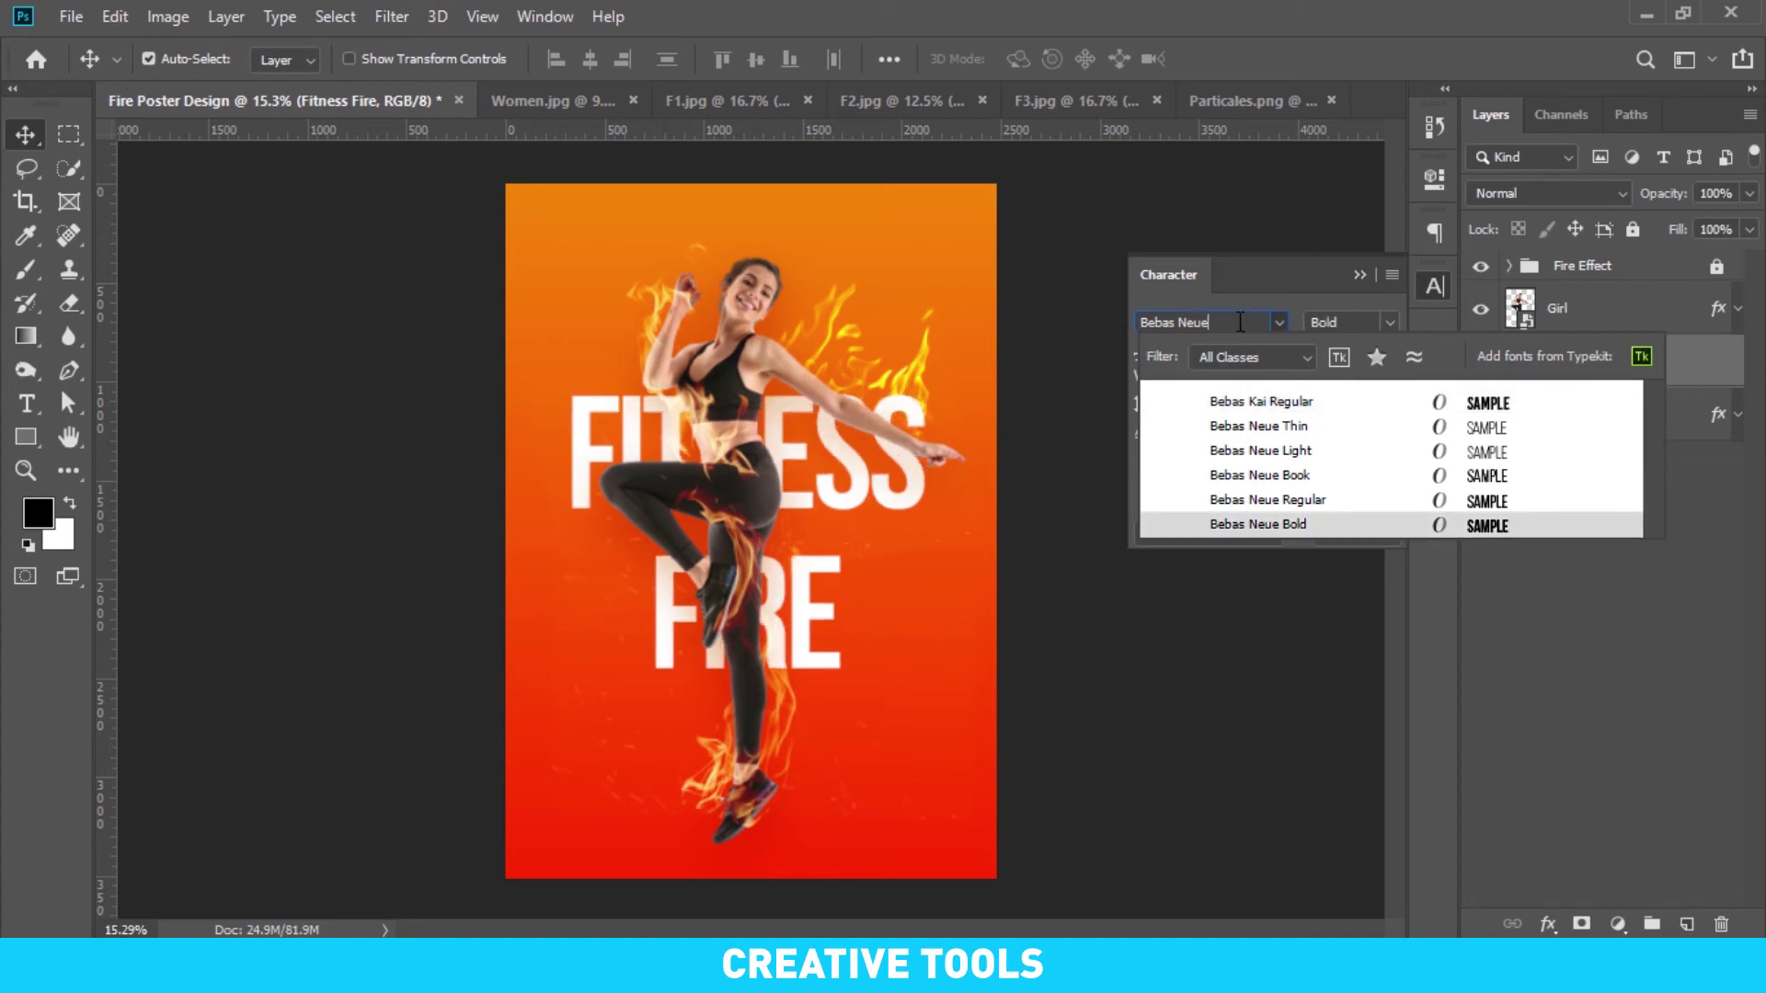
pyautogui.press('Return')
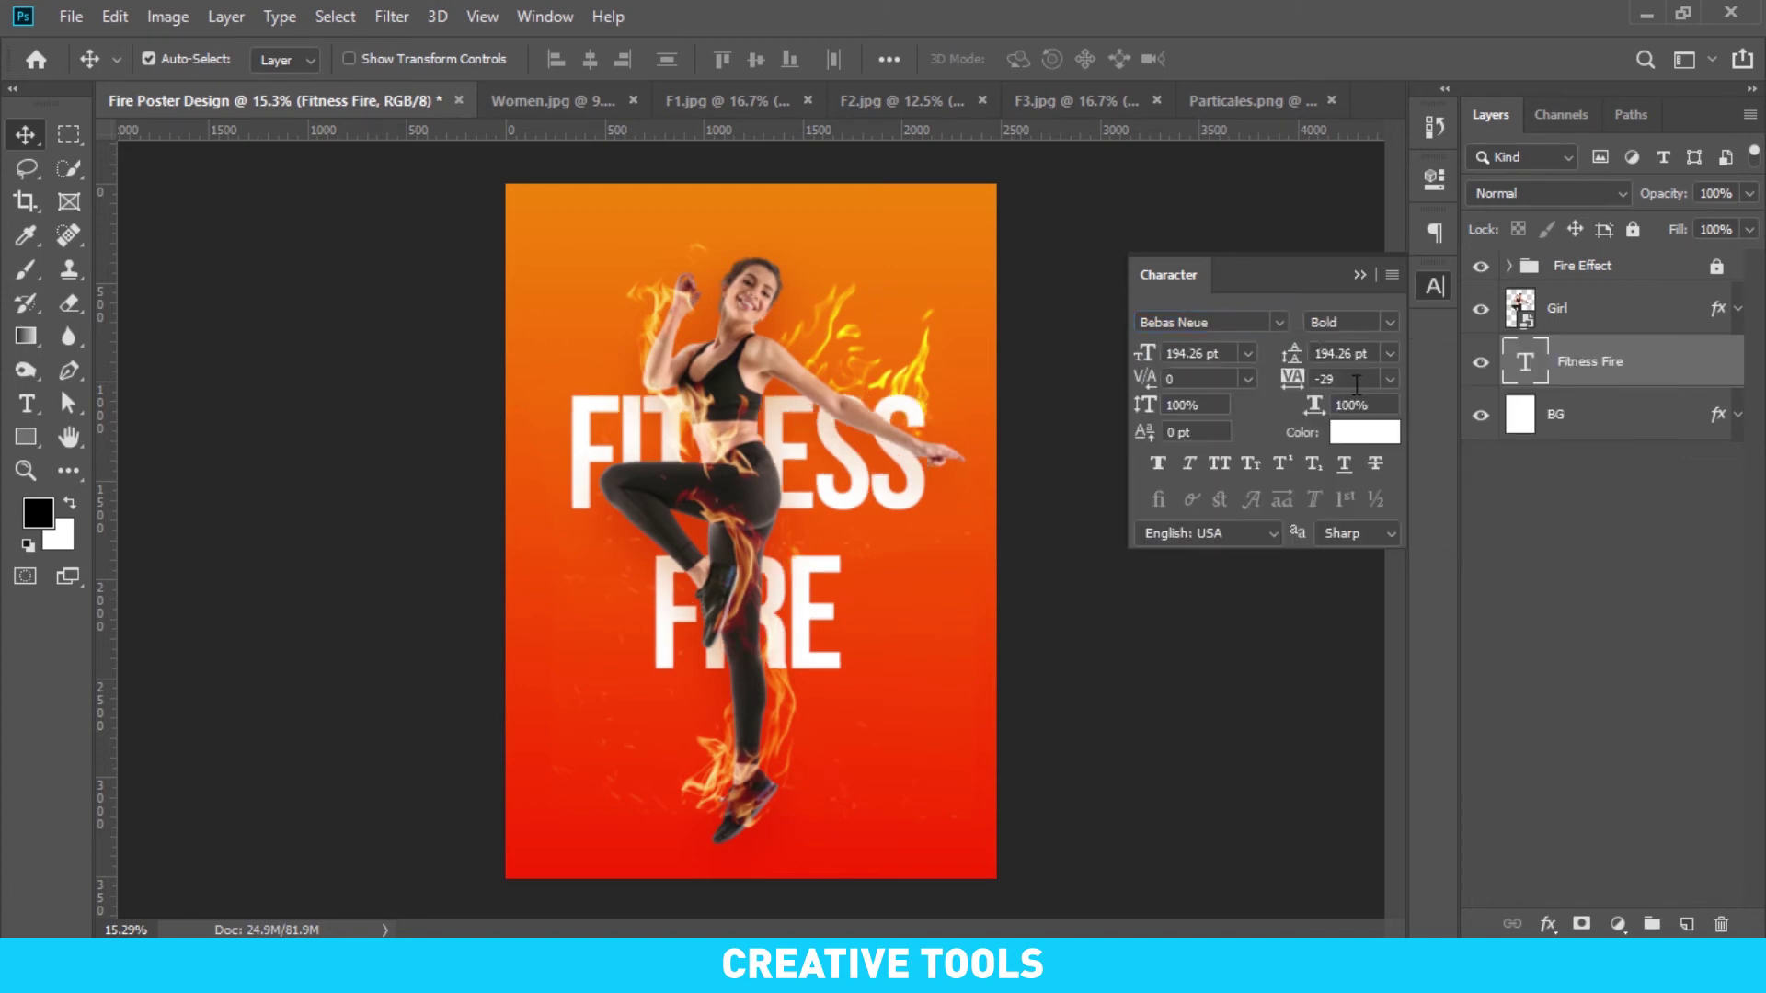
pyautogui.write('0')
pyautogui.press('Return')
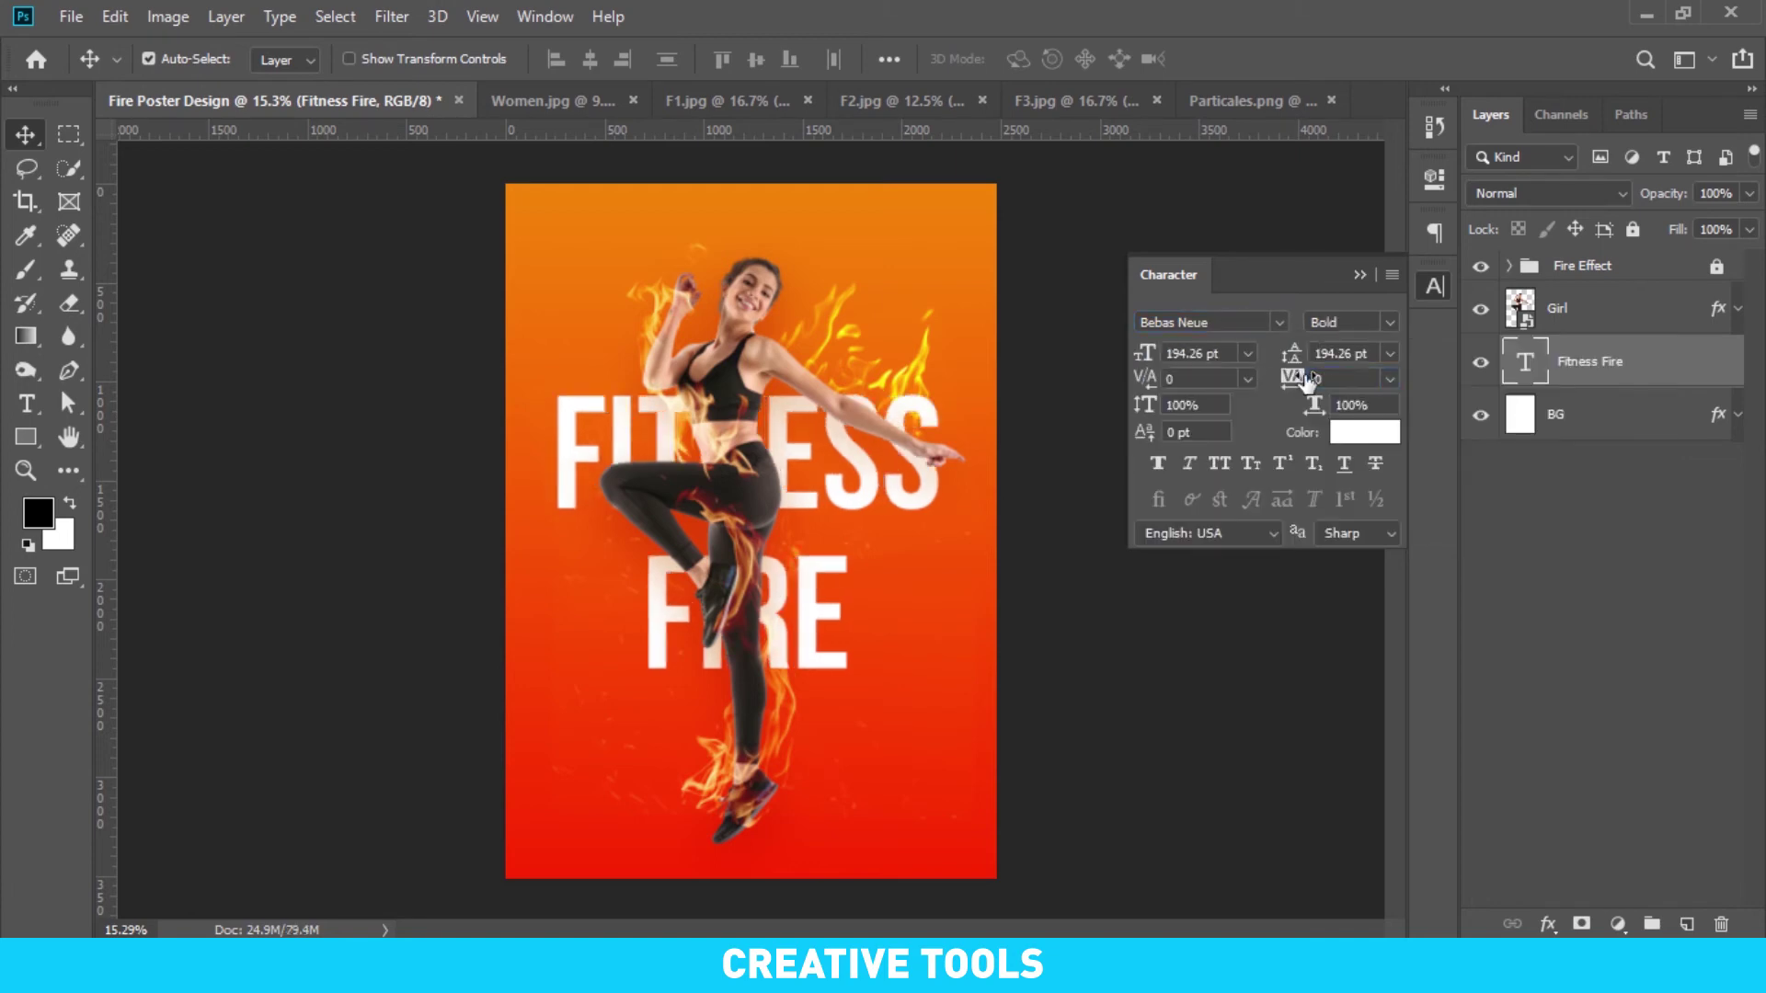
# Set the text to 200 pt with tracking 25 and nudge it slightly right and down
pyautogui.click(1224, 353)
pyautogui.write('2')
pyautogui.write('00')
pyautogui.press('Tab')
pyautogui.write('20')
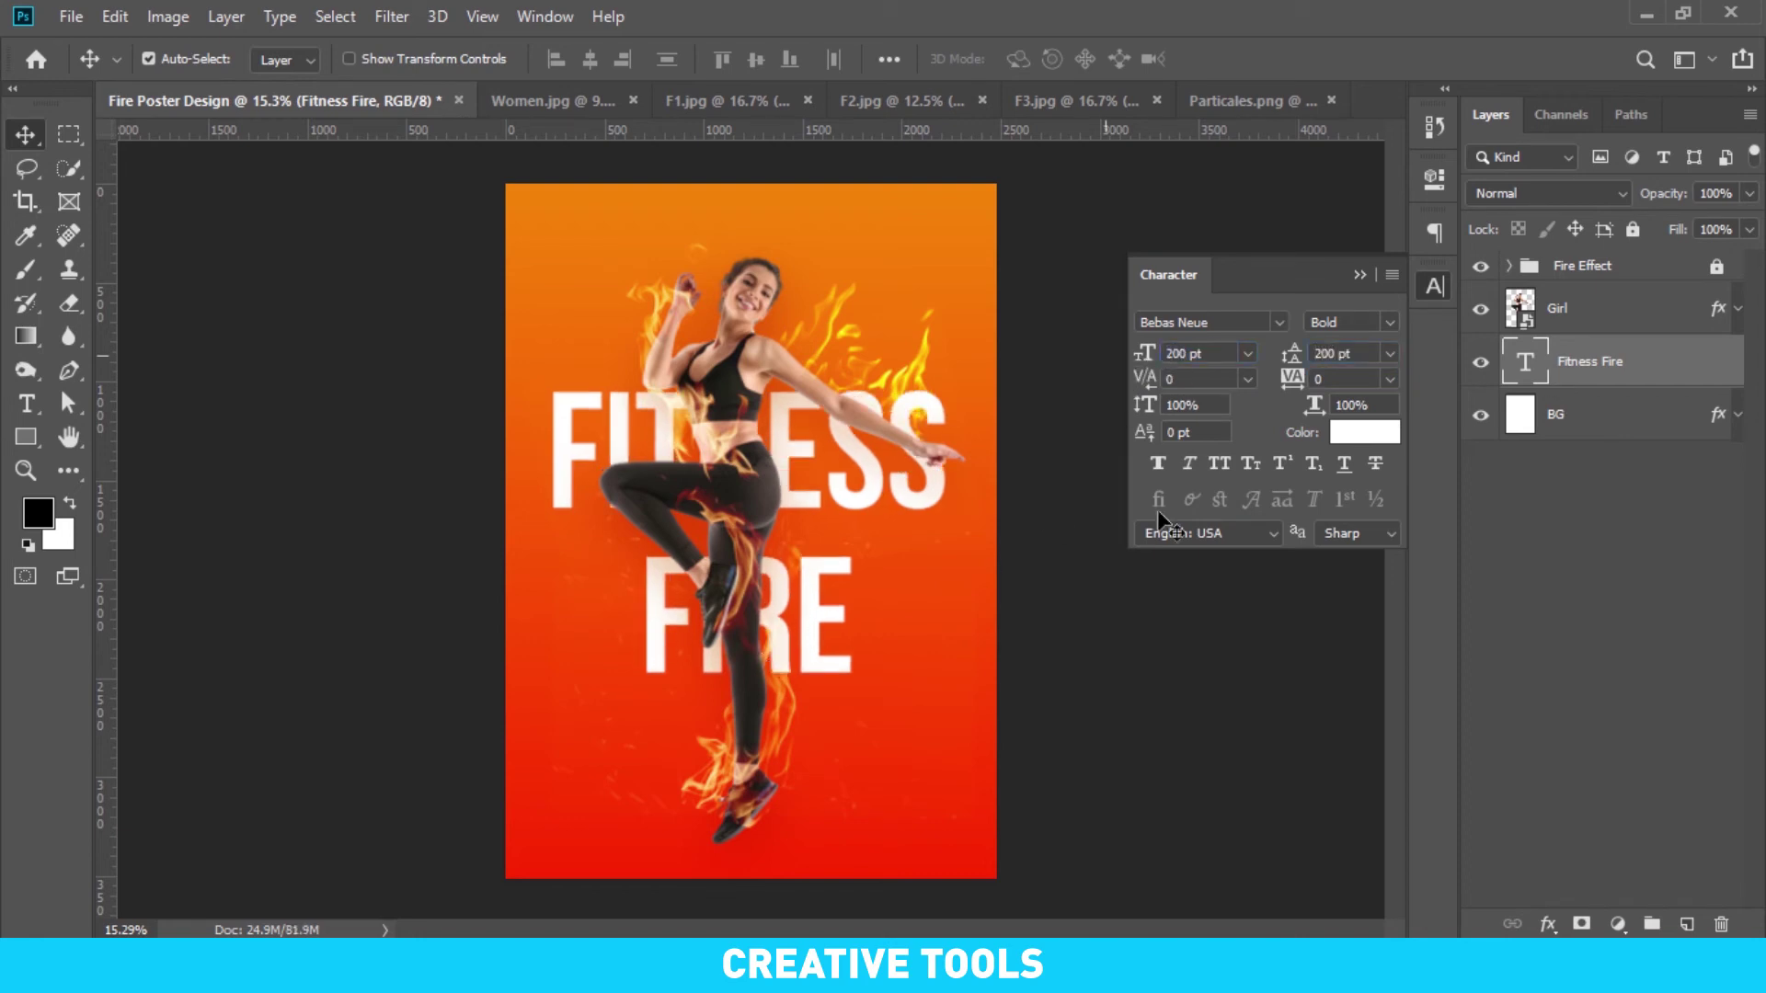
pyautogui.click(1360, 378)
pyautogui.write('25')
pyautogui.press('Return')
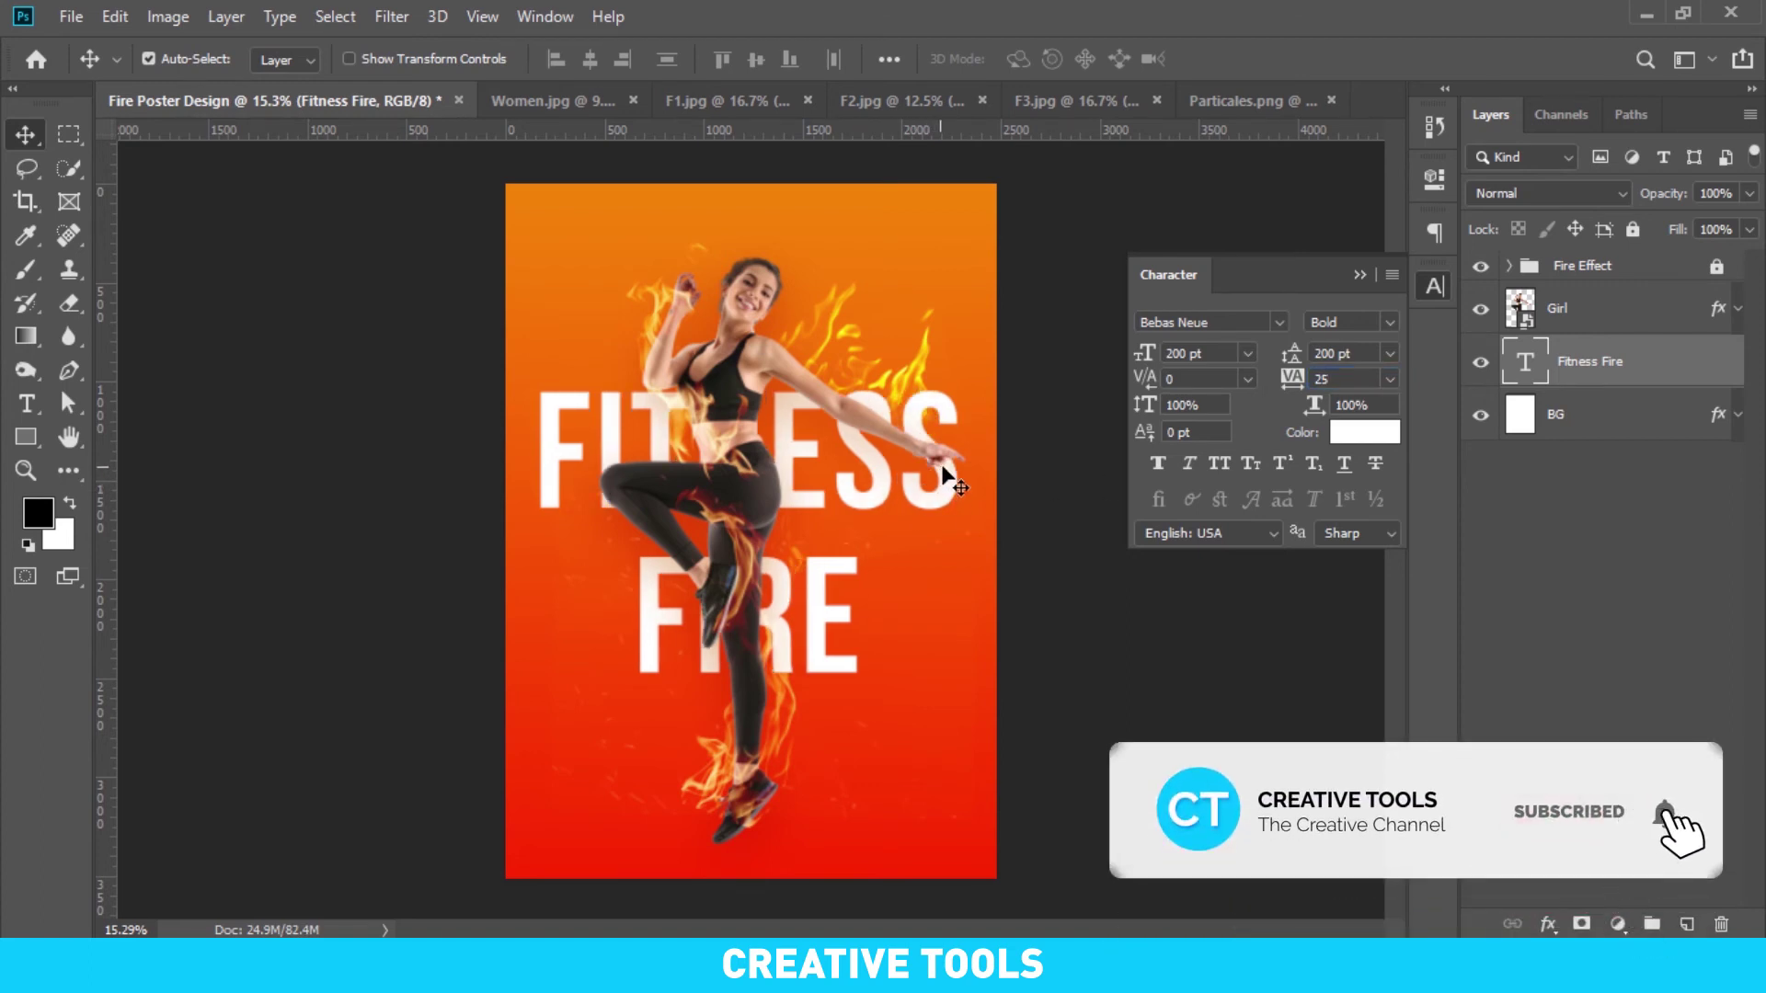
pyautogui.moveTo(941, 478); pyautogui.dragTo(950, 471)
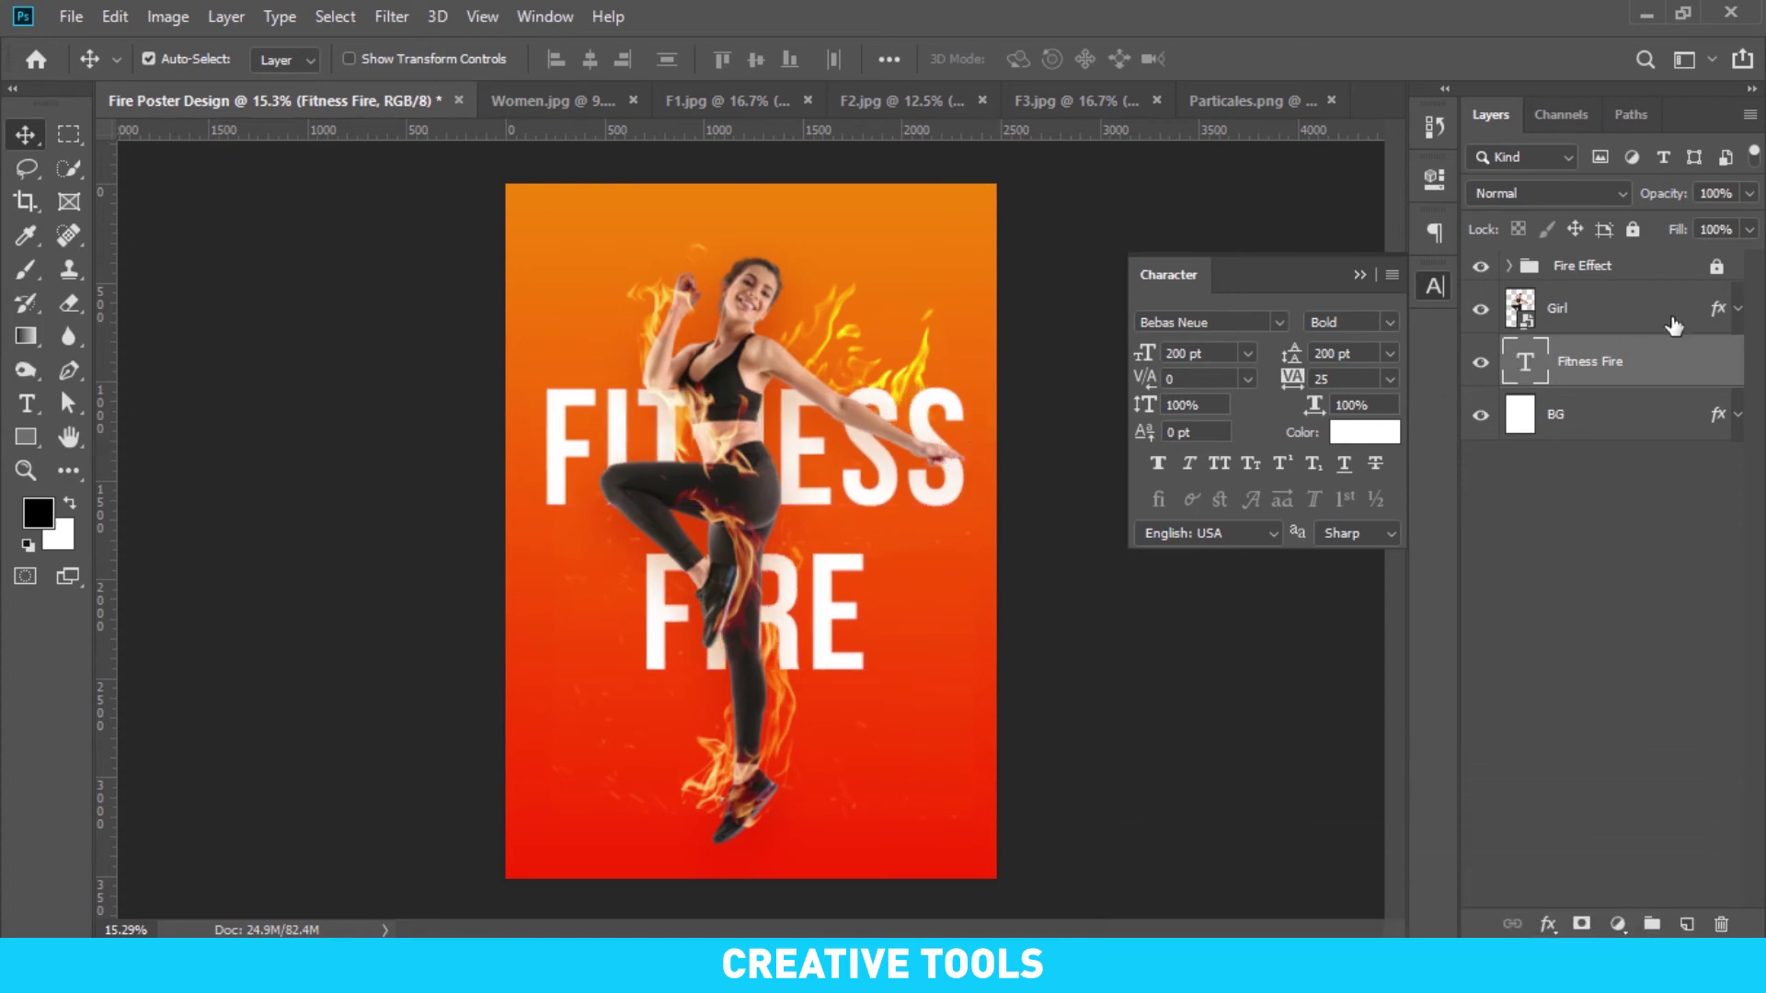
pyautogui.click(1575, 313)
# Mask the Girl layer, set a 220 px 100% hardness brush, and lower her opacity to 70%
pyautogui.click(1362, 274)
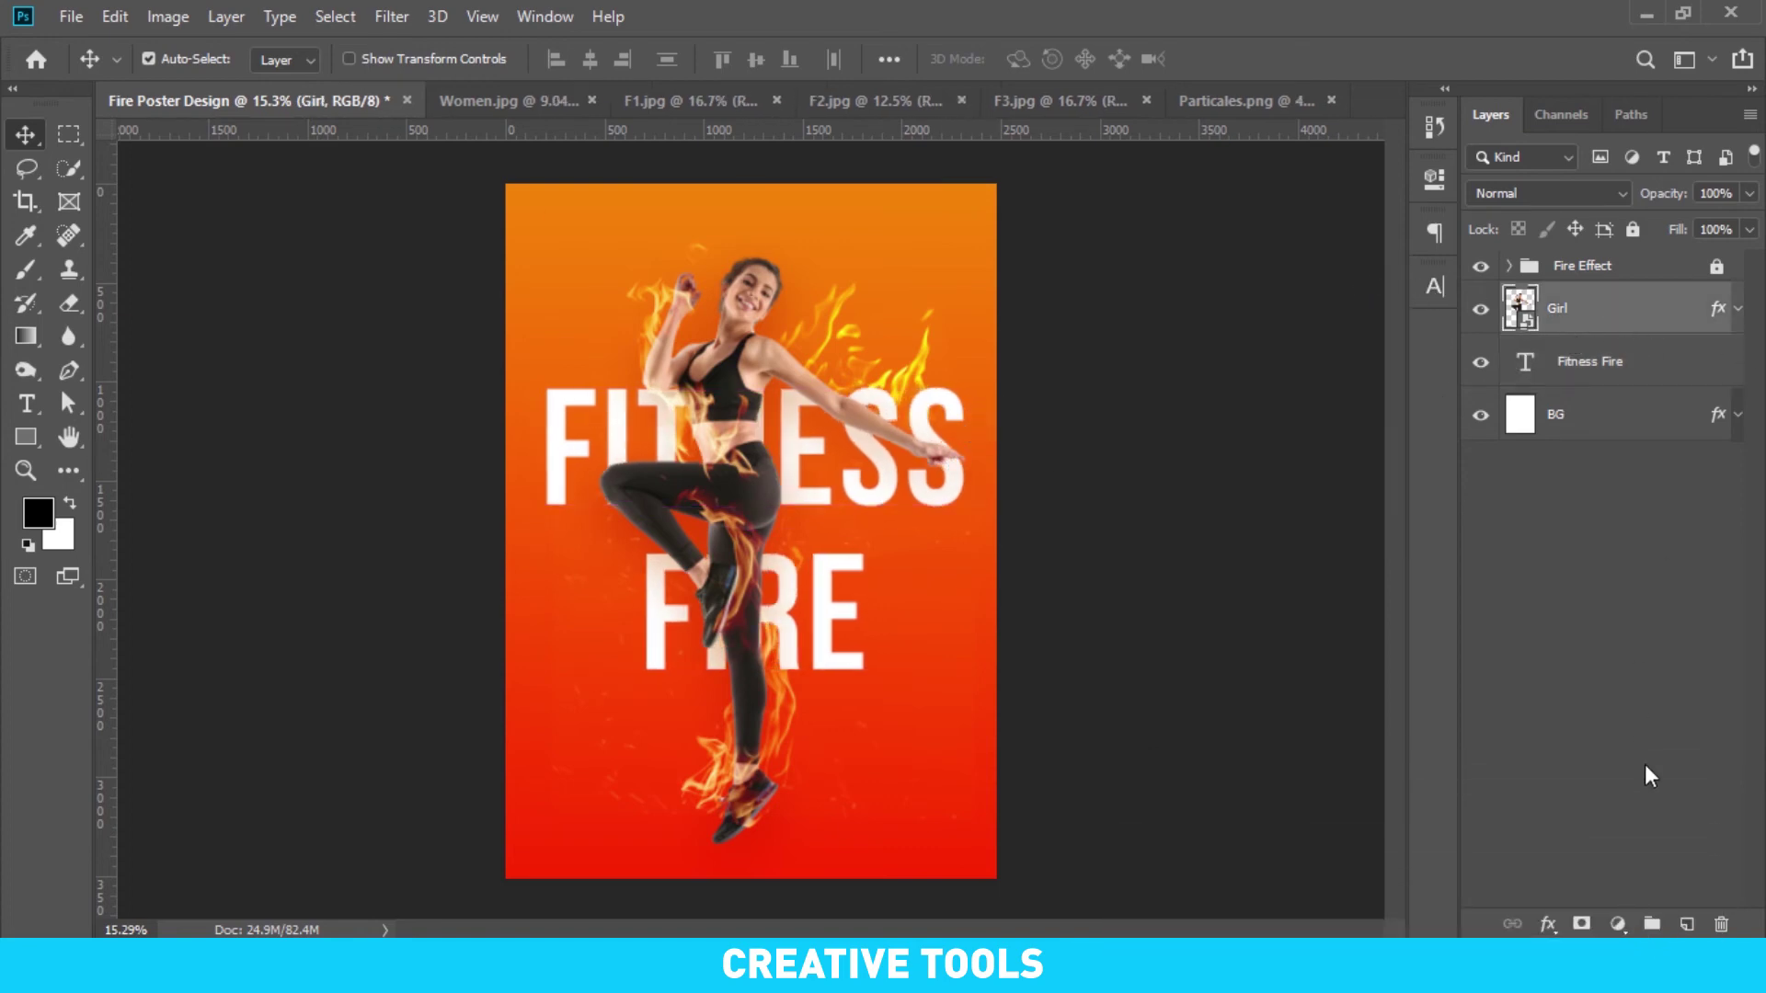
pyautogui.click(1582, 924)
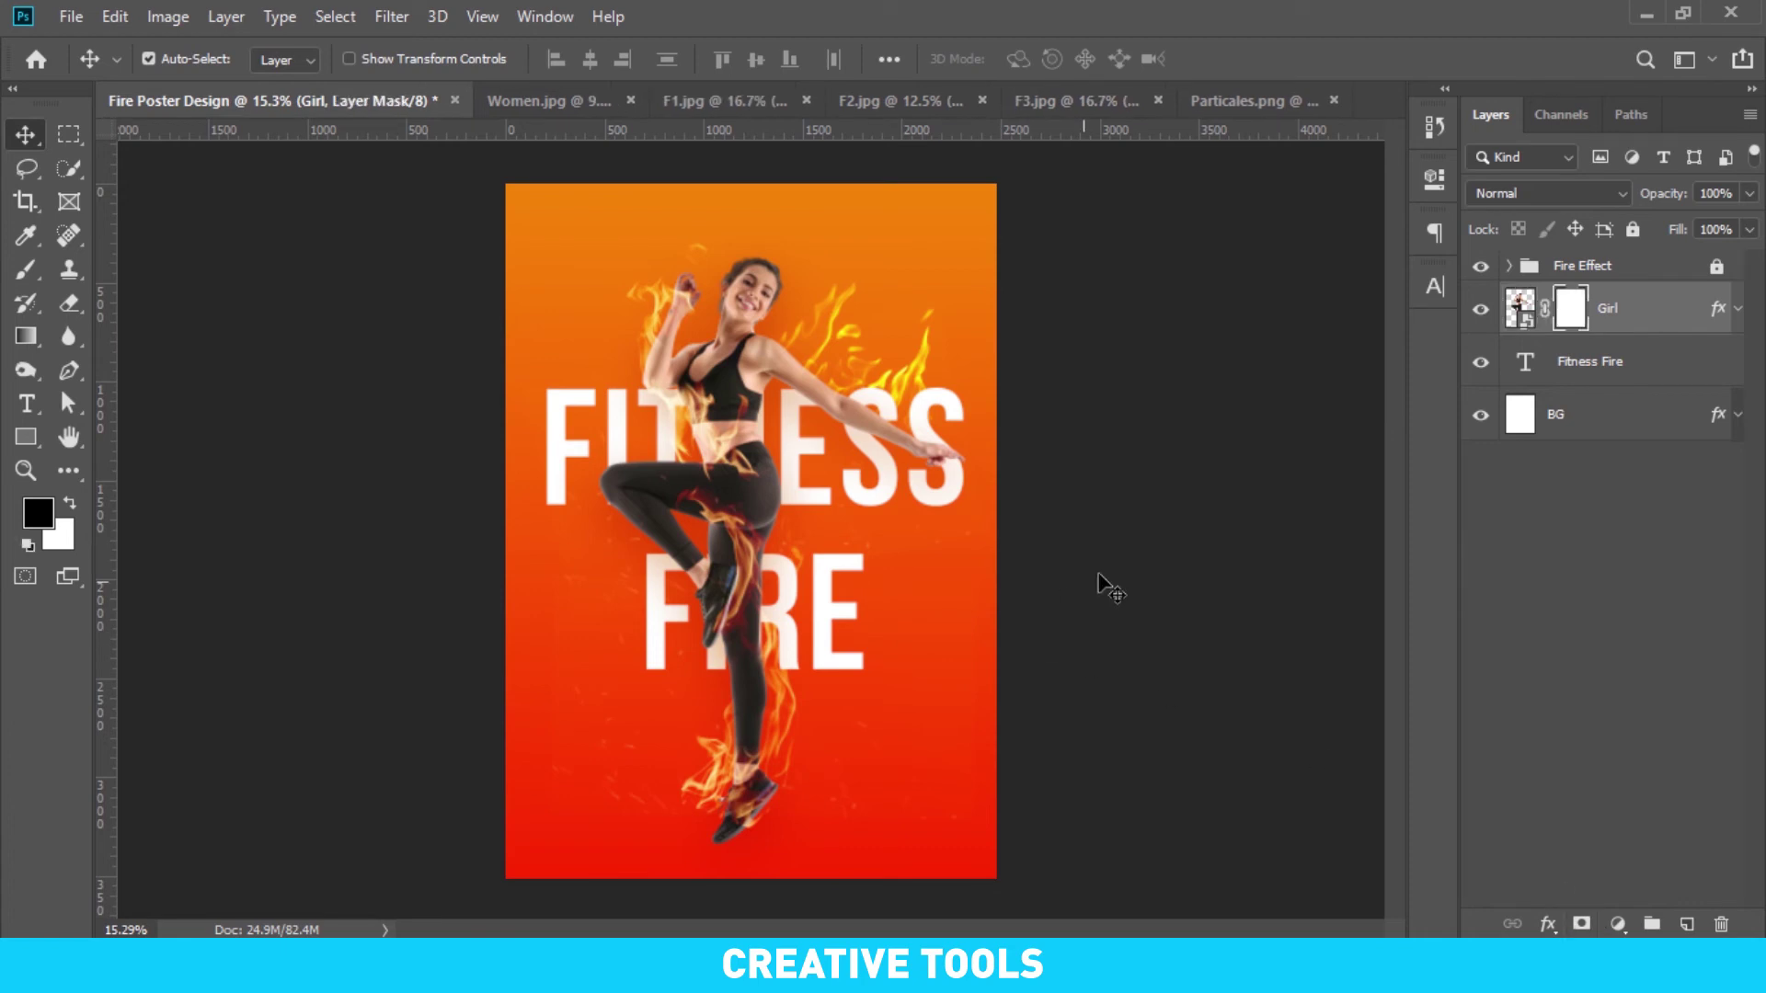
pyautogui.press('b')
pyautogui.scroll(2, 862, 387)
pyautogui.scroll(2, 861, 388)
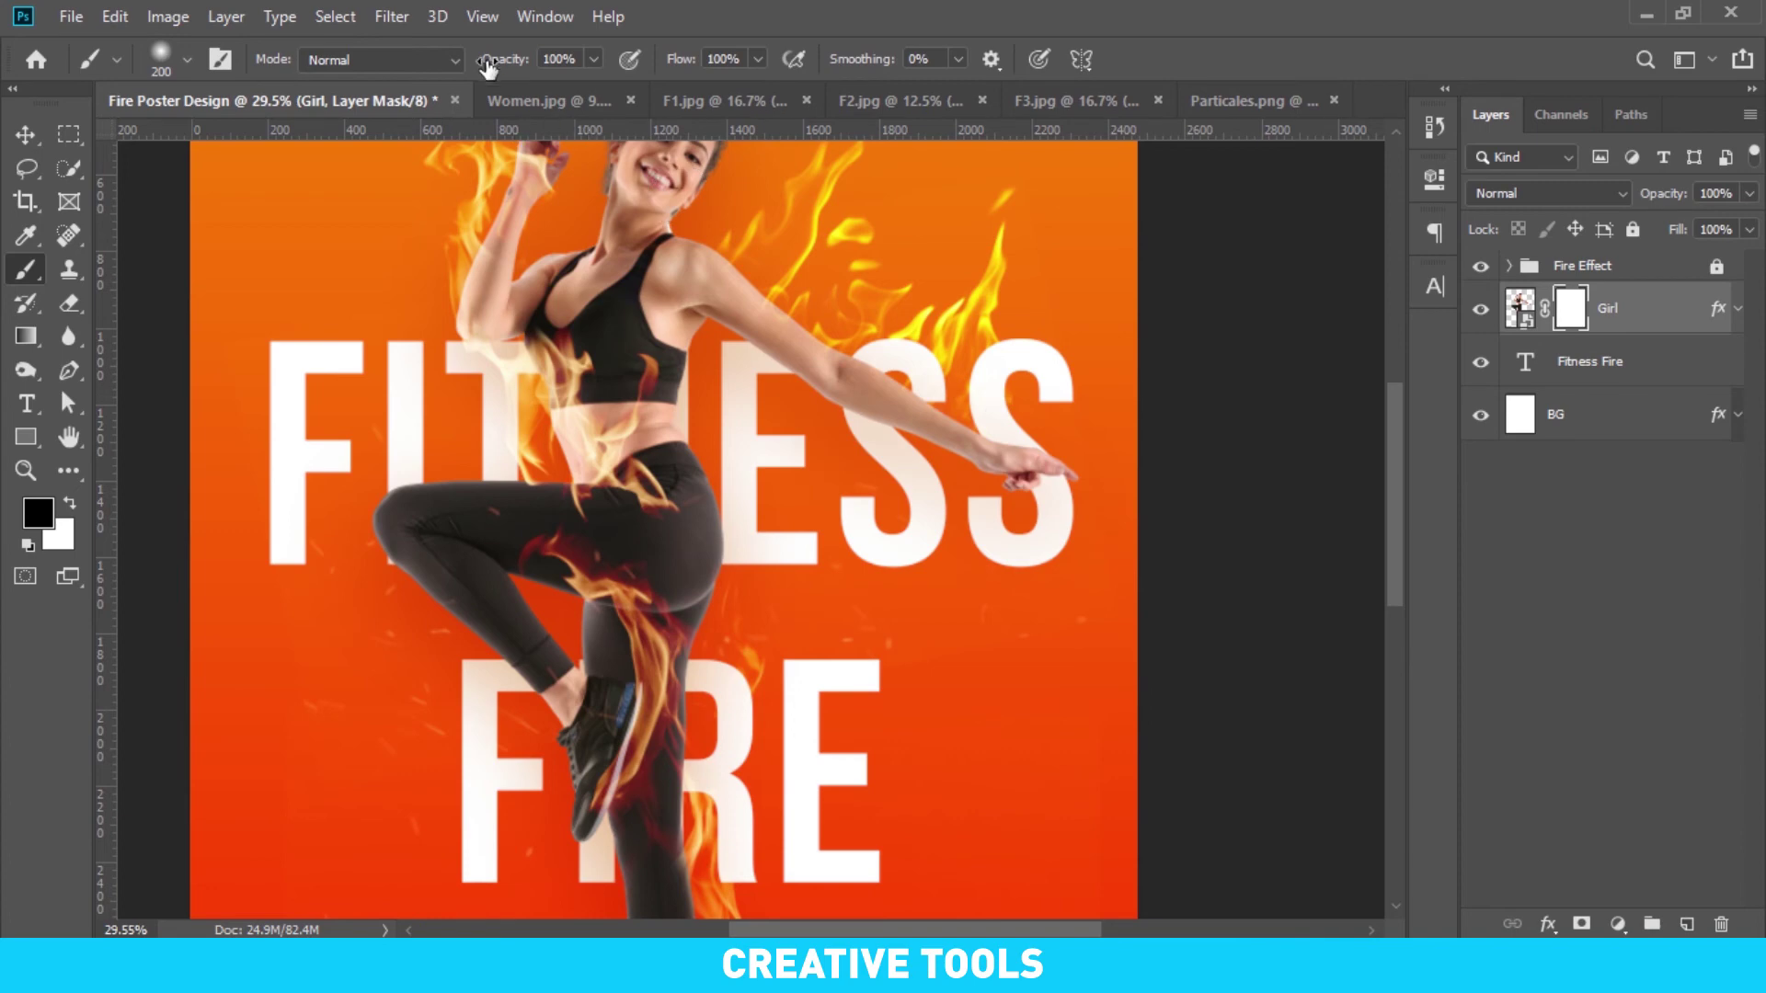
pyautogui.moveTo(1034, 338)
pyautogui.mouseDown()
pyautogui.moveTo(1095, 466)
pyautogui.moveTo(1108, 588)
pyautogui.mouseUp()
pyautogui.moveTo(1122, 723); pyautogui.dragTo(1129, 864)
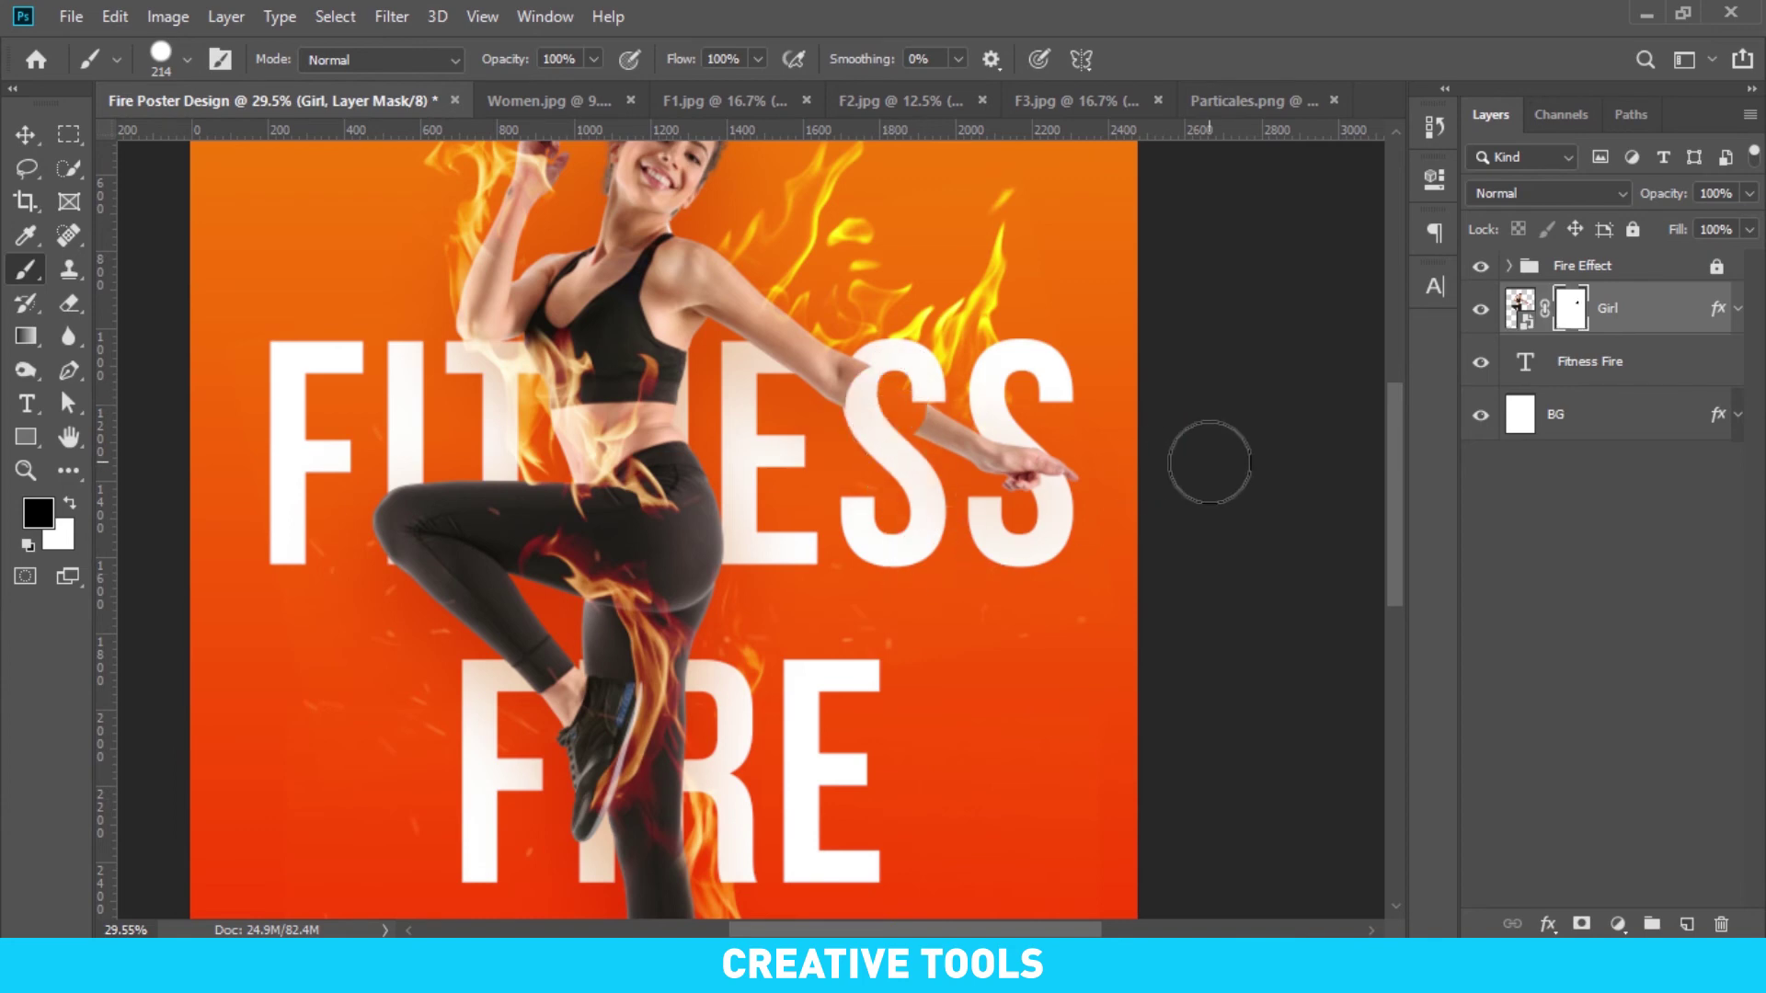
pyautogui.scroll(3, 855, 355)
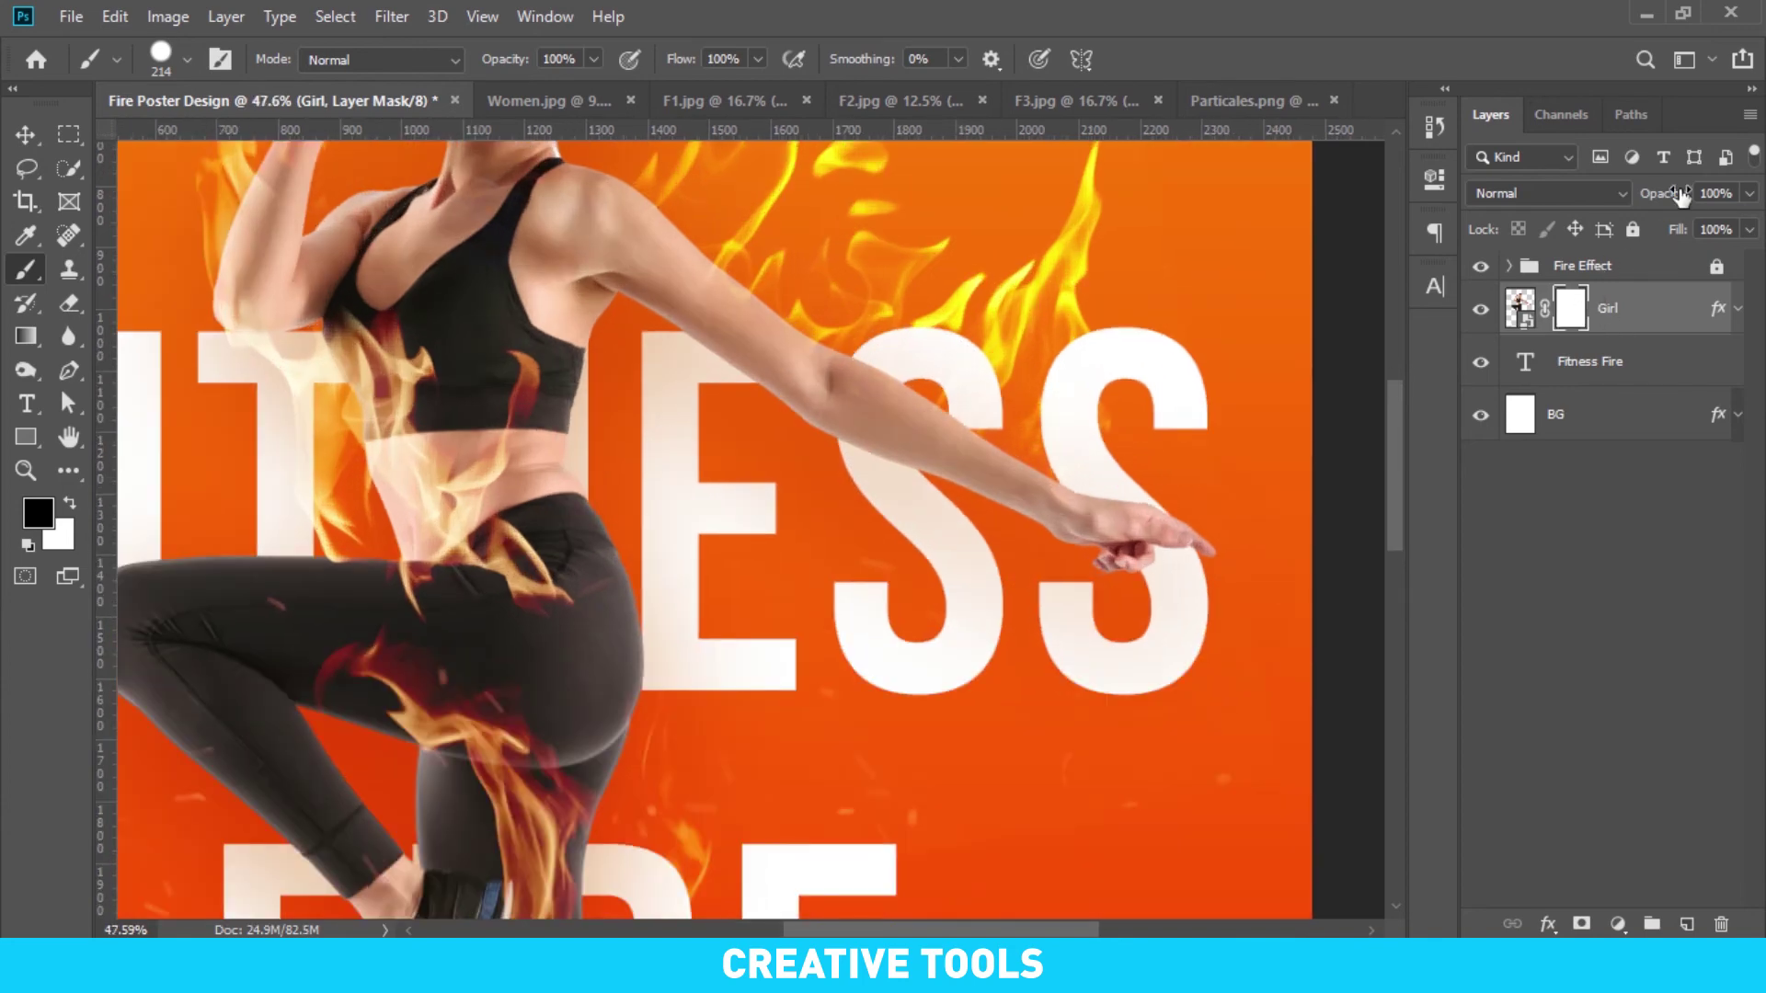
pyautogui.moveTo(1680, 195); pyautogui.dragTo(1621, 198)
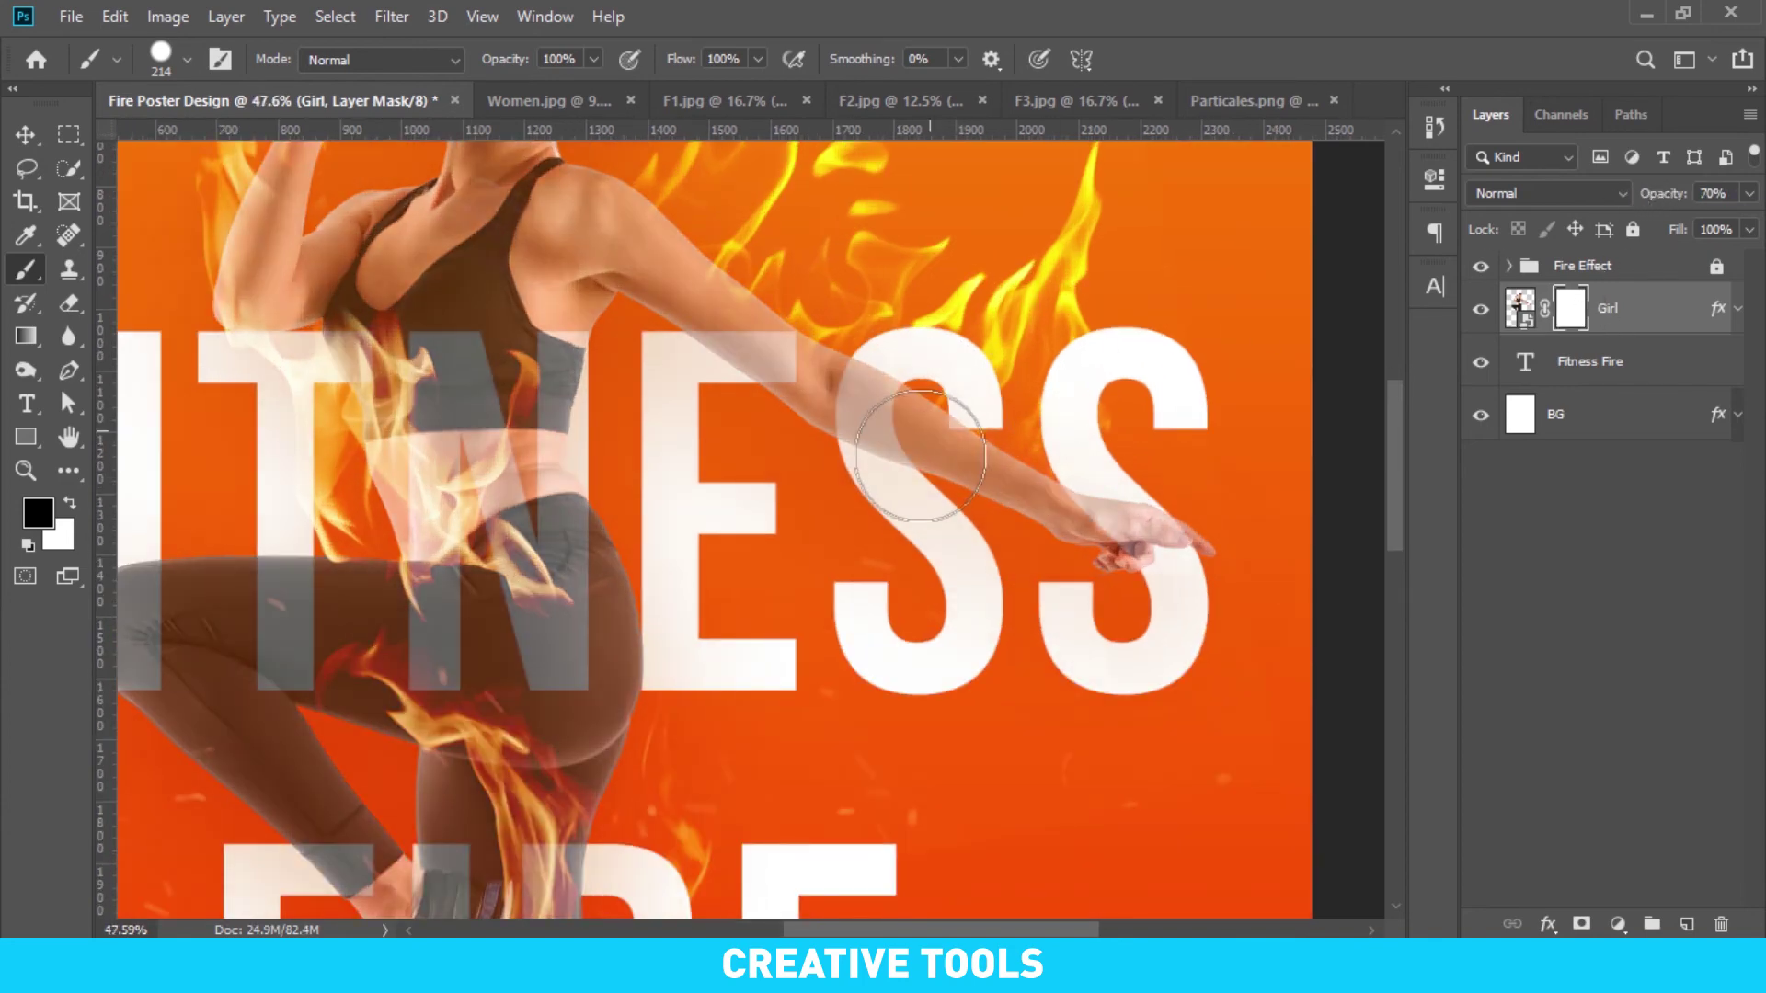
# Paint black on the Girl mask to hide the arm over the S, restoring a little with white
pyautogui.scroll(3, 883, 404)
pyautogui.scroll(2, 869, 404)
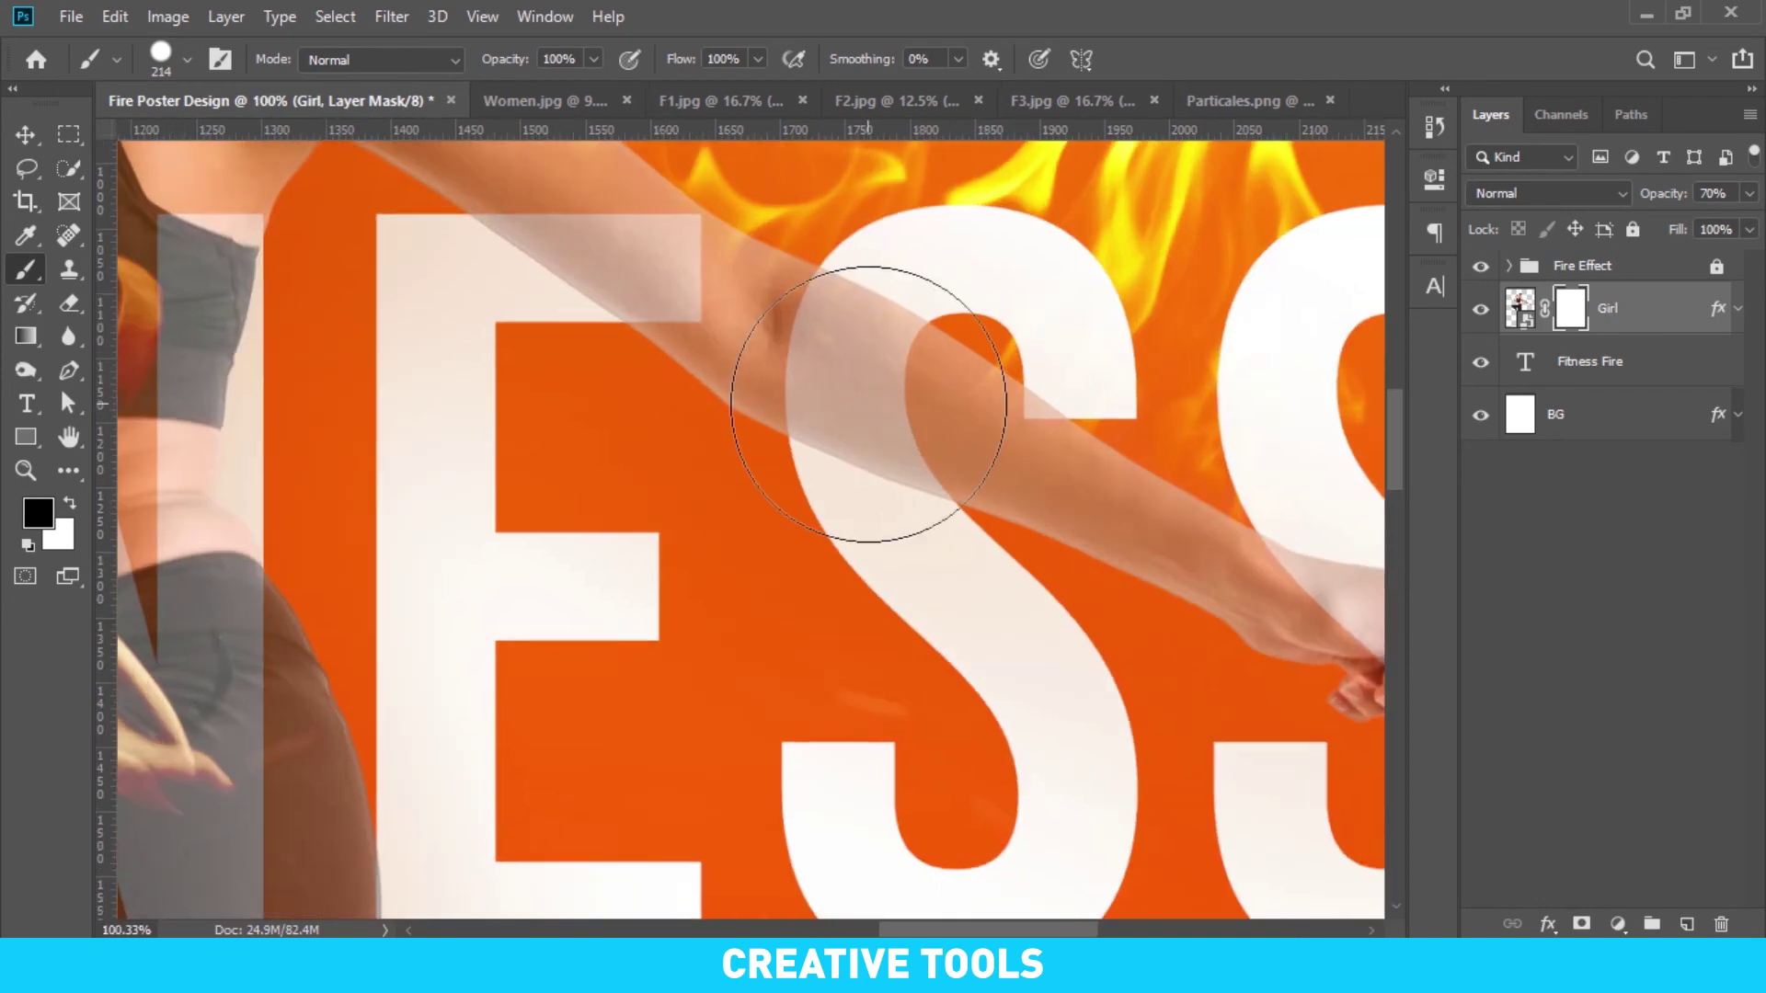
pyautogui.press('[')
pyautogui.press('[')
pyautogui.press('[')
pyautogui.press('[')
pyautogui.press('[')
pyautogui.press('[')
pyautogui.press('[')
pyautogui.press('[')
pyautogui.press('[')
pyautogui.press('[')
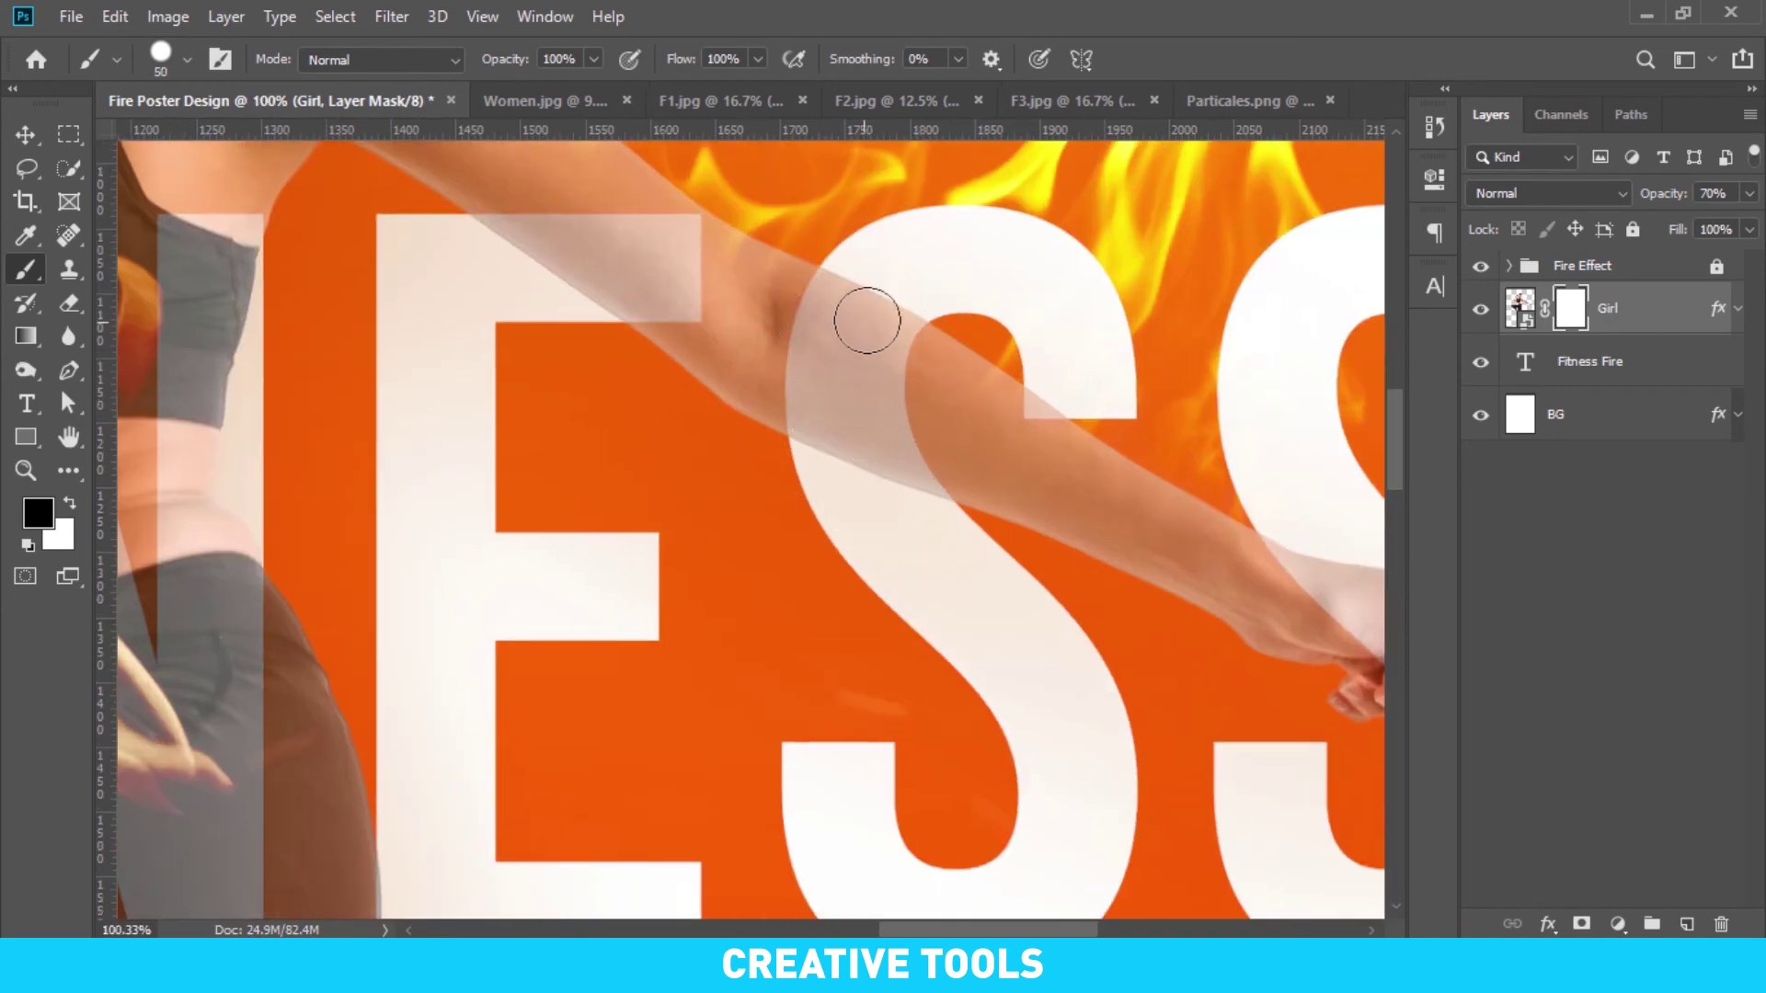
pyautogui.press('[')
pyautogui.press('[')
pyautogui.press('[')
pyautogui.moveTo(855, 284)
pyautogui.mouseDown()
pyautogui.moveTo(832, 292)
pyautogui.moveTo(808, 421)
pyautogui.moveTo(828, 457)
pyautogui.moveTo(859, 300)
pyautogui.moveTo(846, 369)
pyautogui.moveTo(867, 481)
pyautogui.moveTo(906, 489)
pyautogui.moveTo(878, 393)
pyautogui.moveTo(910, 291)
pyautogui.moveTo(879, 398)
pyautogui.moveTo(938, 516)
pyautogui.moveTo(907, 496)
pyautogui.mouseUp()
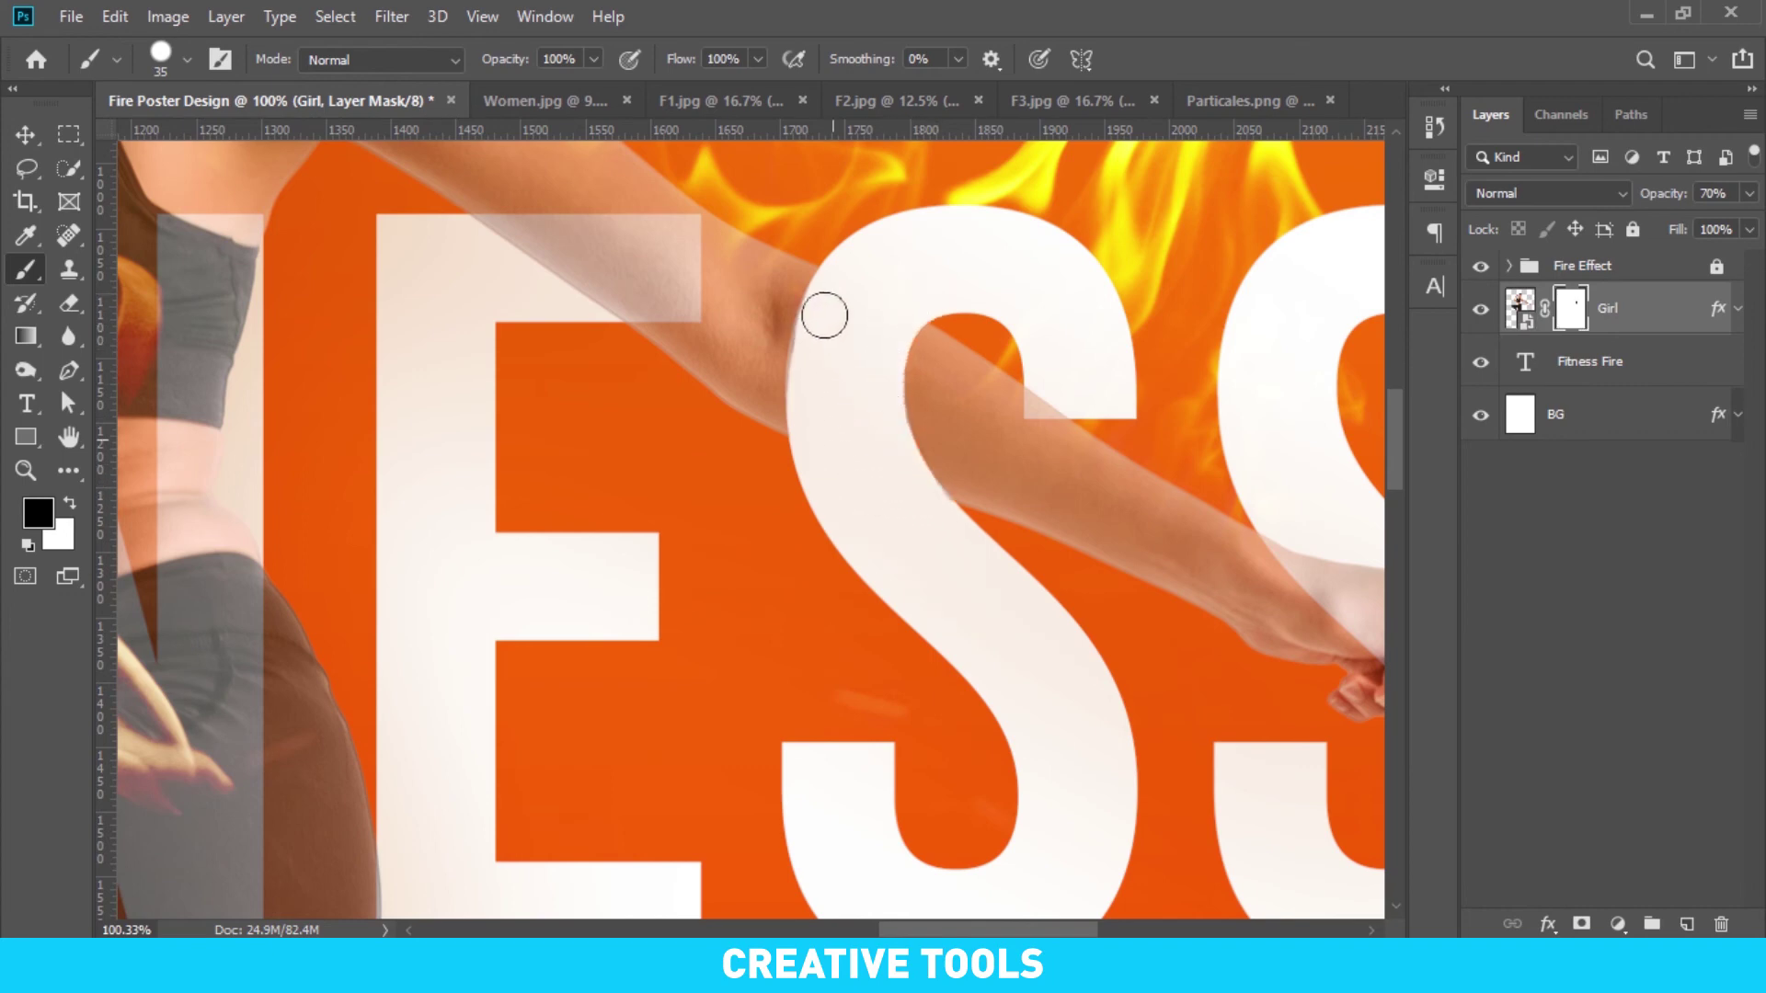
pyautogui.moveTo(825, 315)
pyautogui.mouseDown()
pyautogui.moveTo(812, 343)
pyautogui.moveTo(837, 395)
pyautogui.mouseUp()
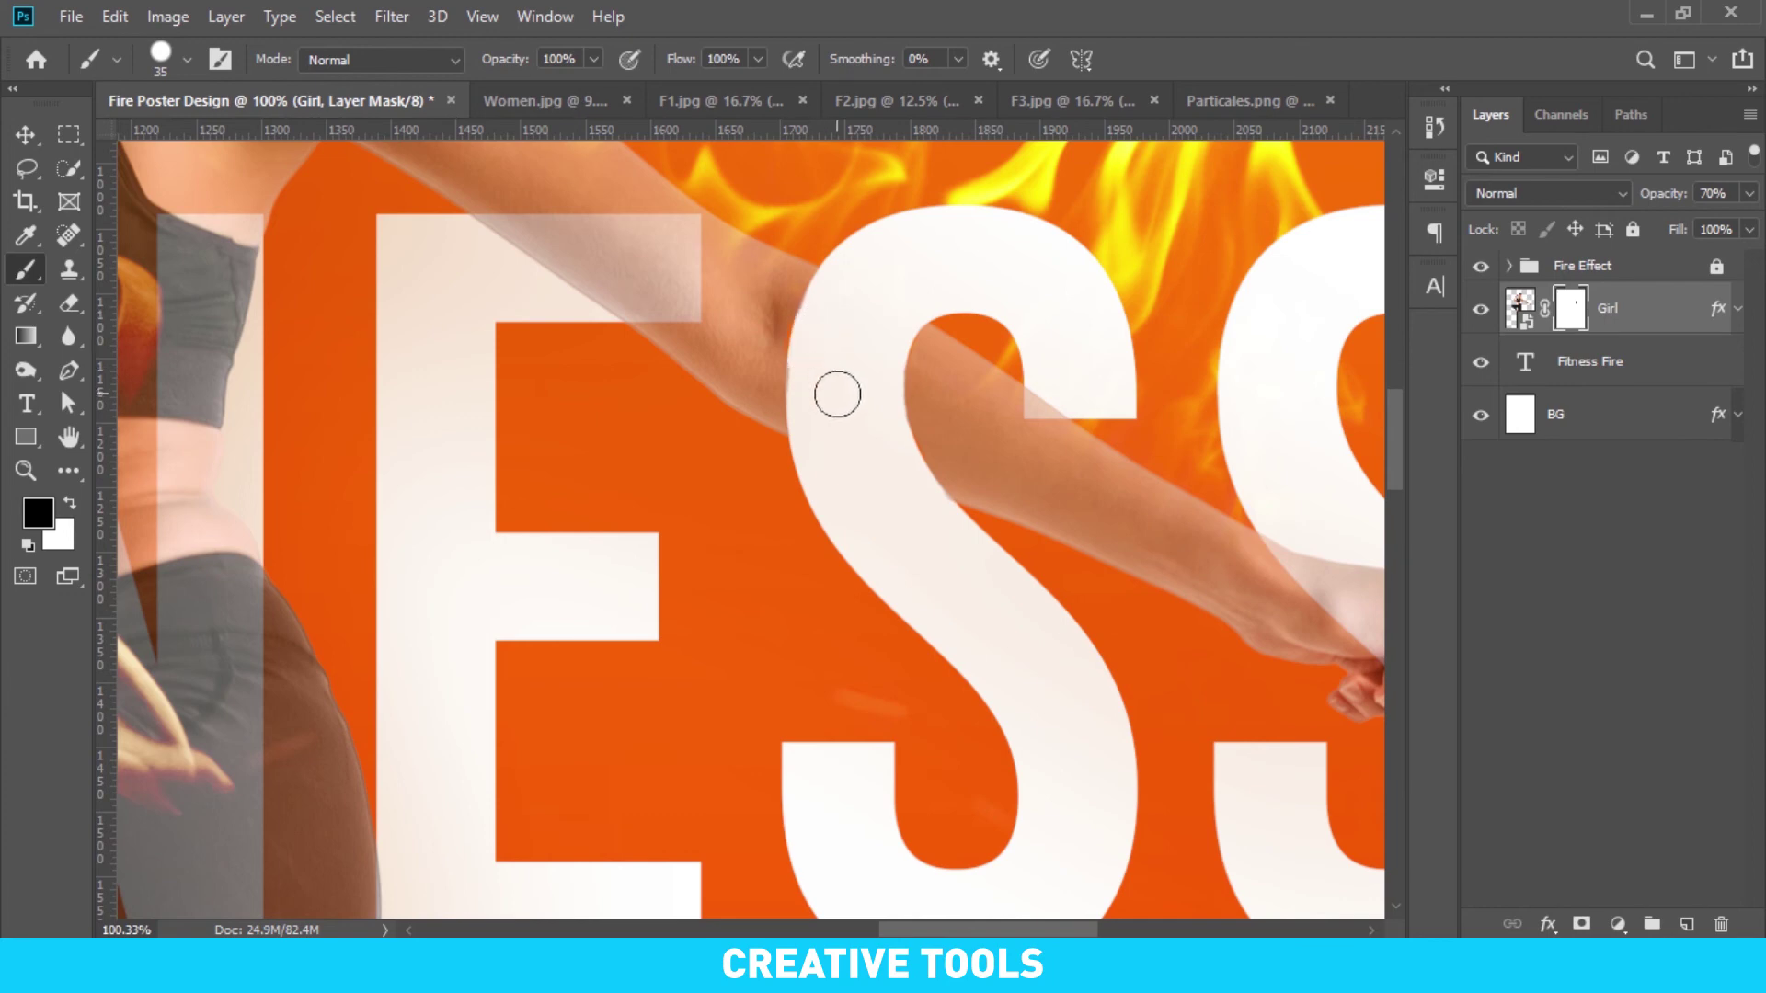
pyautogui.press('x')
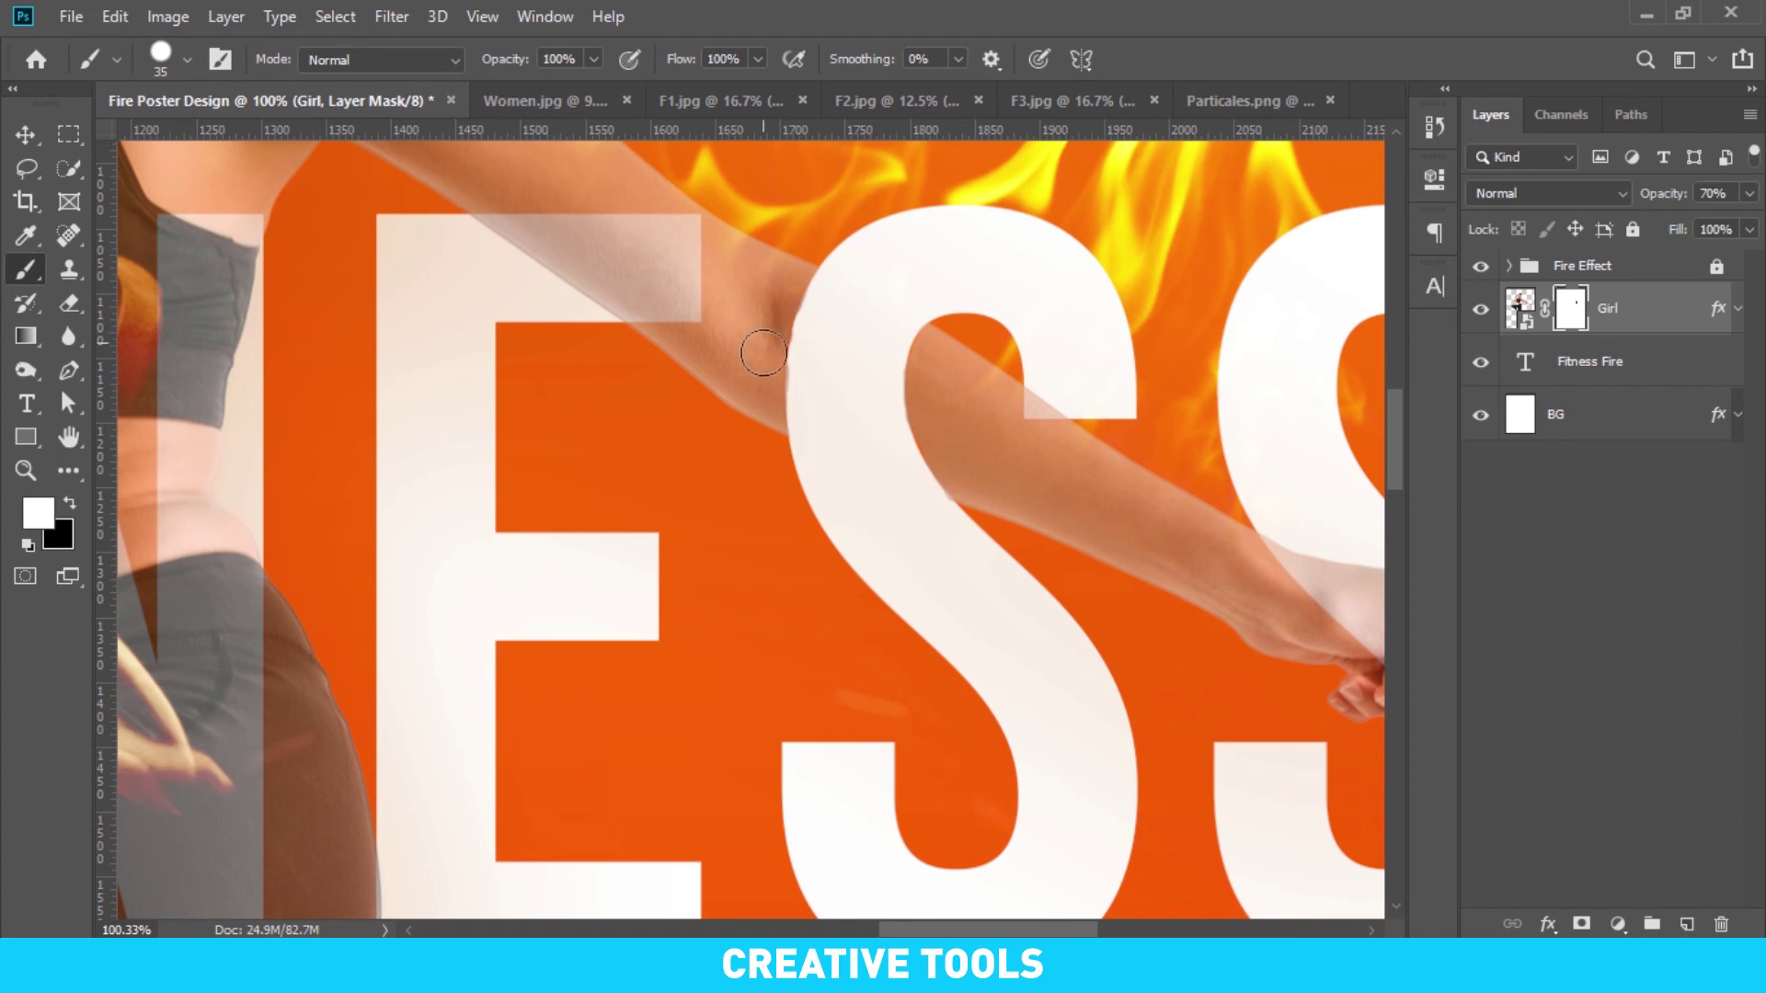
pyautogui.moveTo(764, 359); pyautogui.dragTo(769, 340)
# At 312% zoom, refine the arm's mask edge along the S with a 5 px brush, alternating white and black
pyautogui.scroll(2, 782, 313)
pyautogui.scroll(2, 836, 313)
pyautogui.scroll(2, 865, 349)
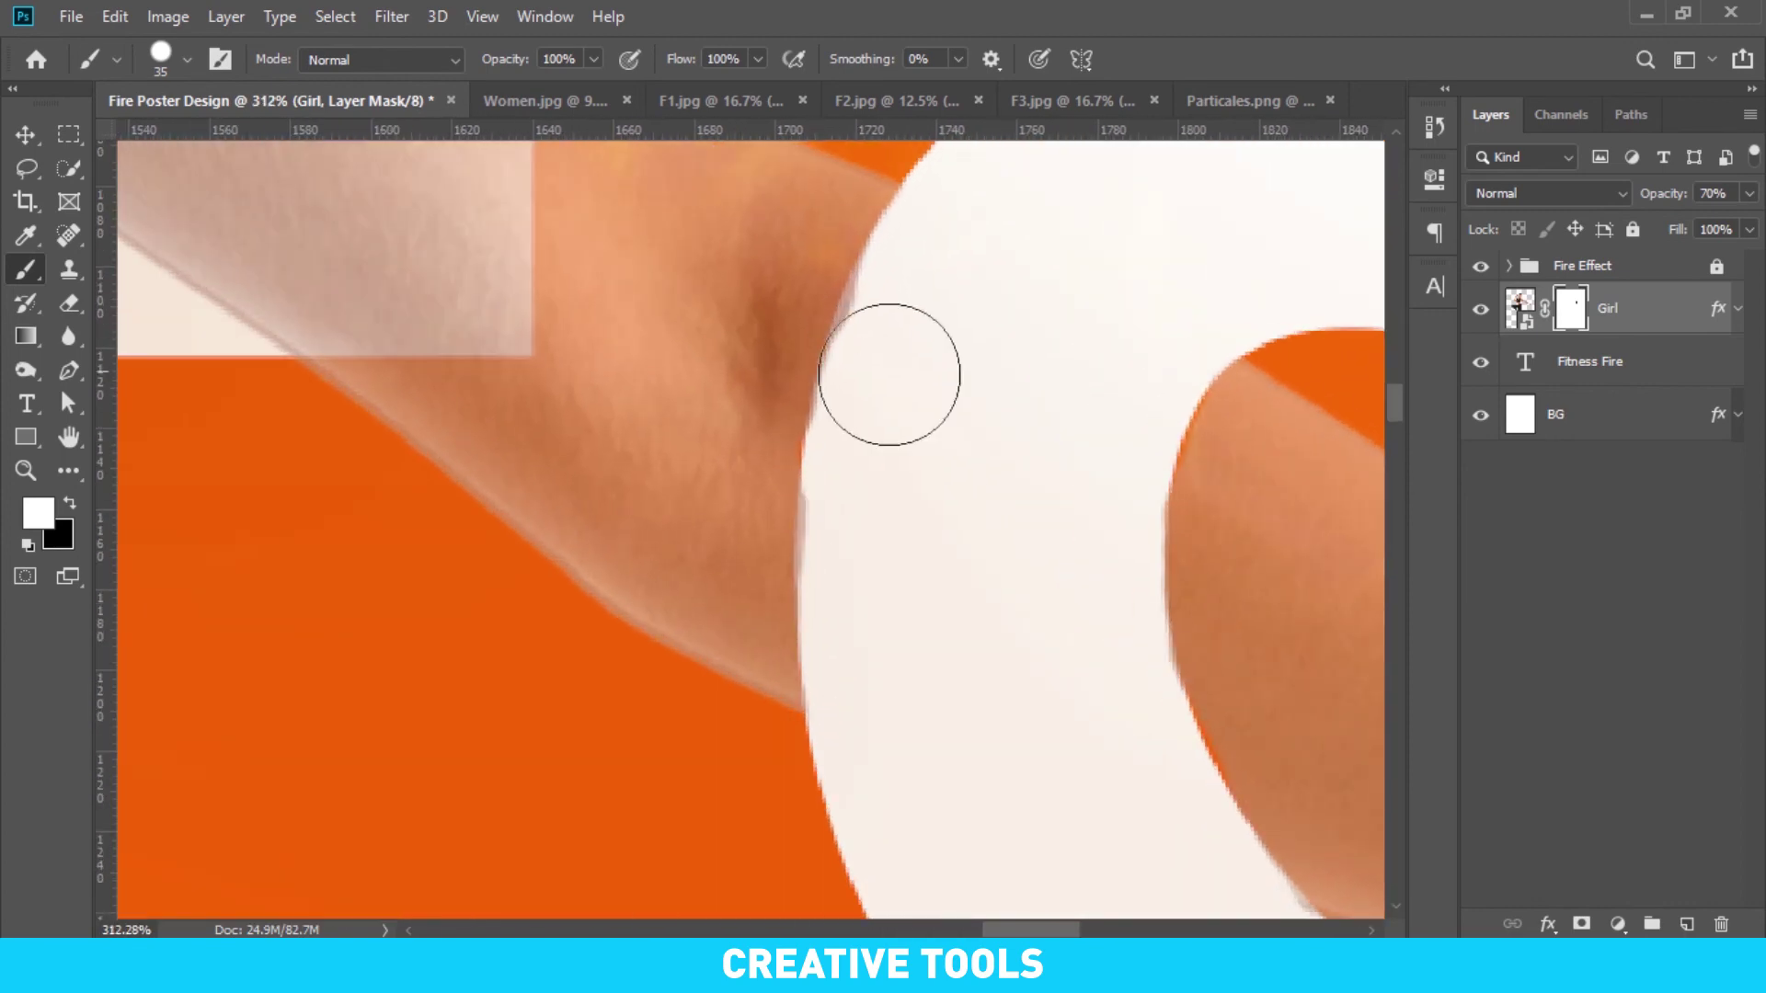
pyautogui.press('[')
pyautogui.press('[')
pyautogui.press('[')
pyautogui.press('[')
pyautogui.press('[')
pyautogui.press('[')
pyautogui.press('[')
pyautogui.press('[')
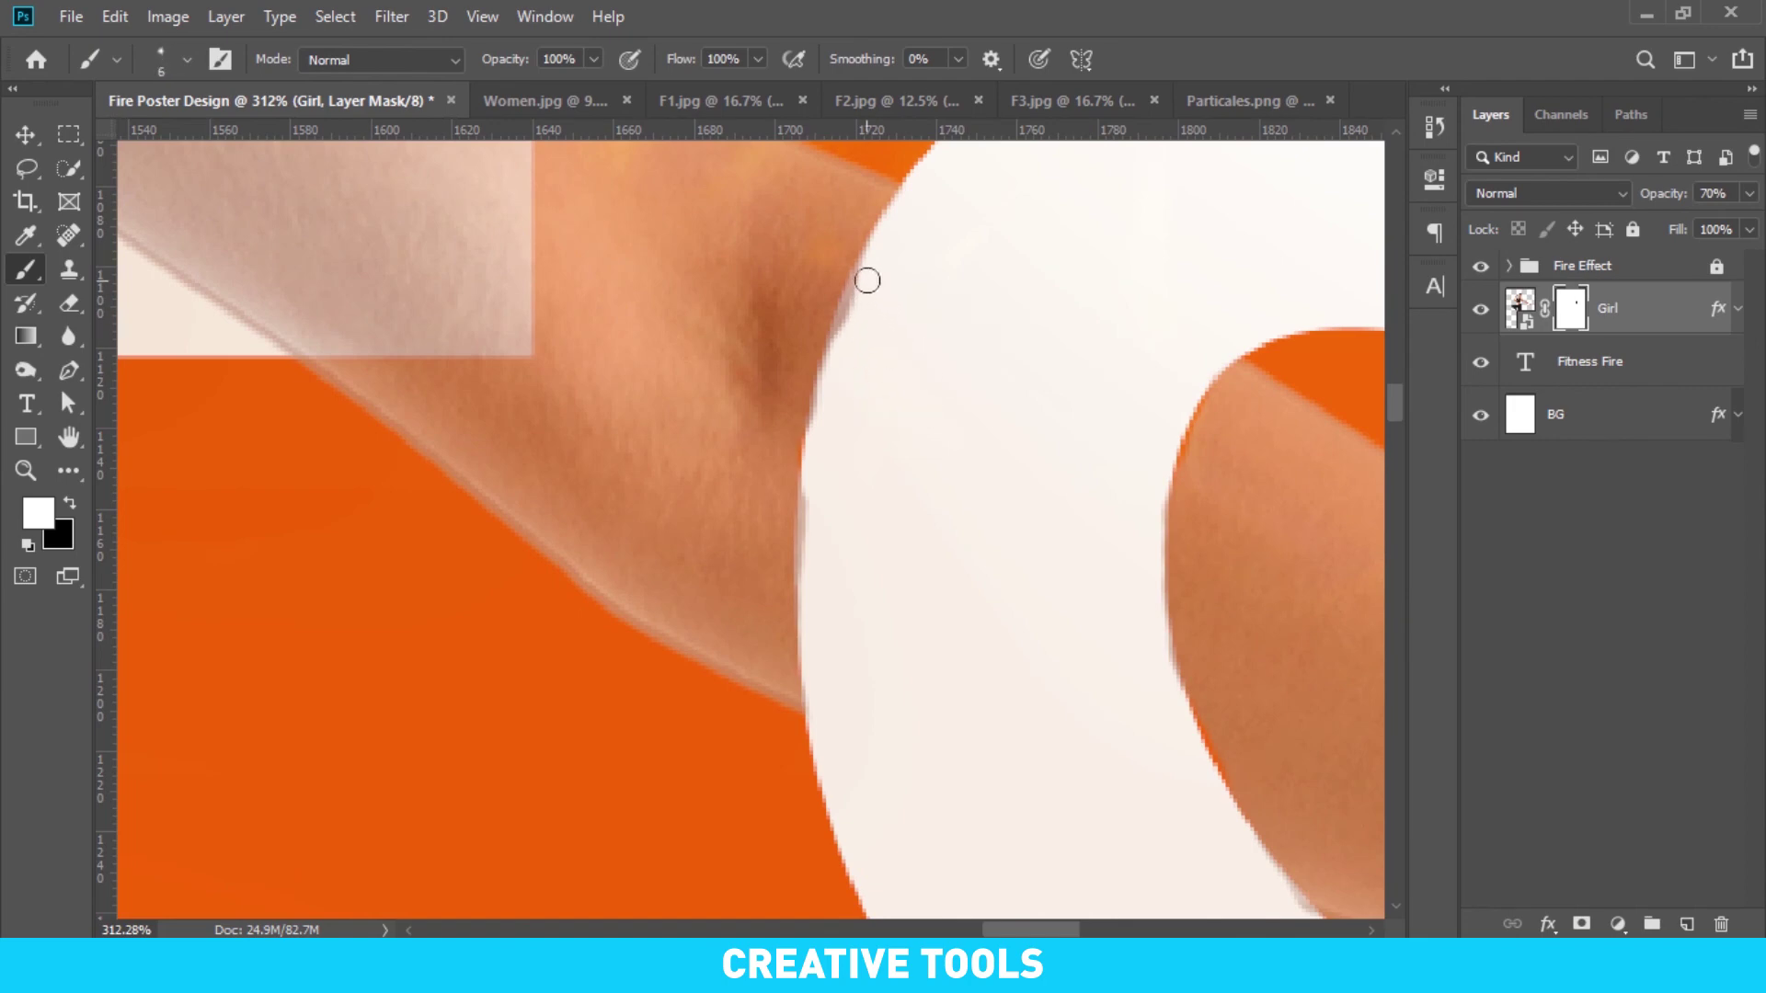
pyautogui.press('[')
pyautogui.moveTo(867, 271); pyautogui.dragTo(847, 362)
pyautogui.press('x')
pyautogui.moveTo(879, 260)
pyautogui.mouseDown()
pyautogui.moveTo(813, 422)
pyautogui.moveTo(811, 595)
pyautogui.mouseUp()
pyautogui.press('x')
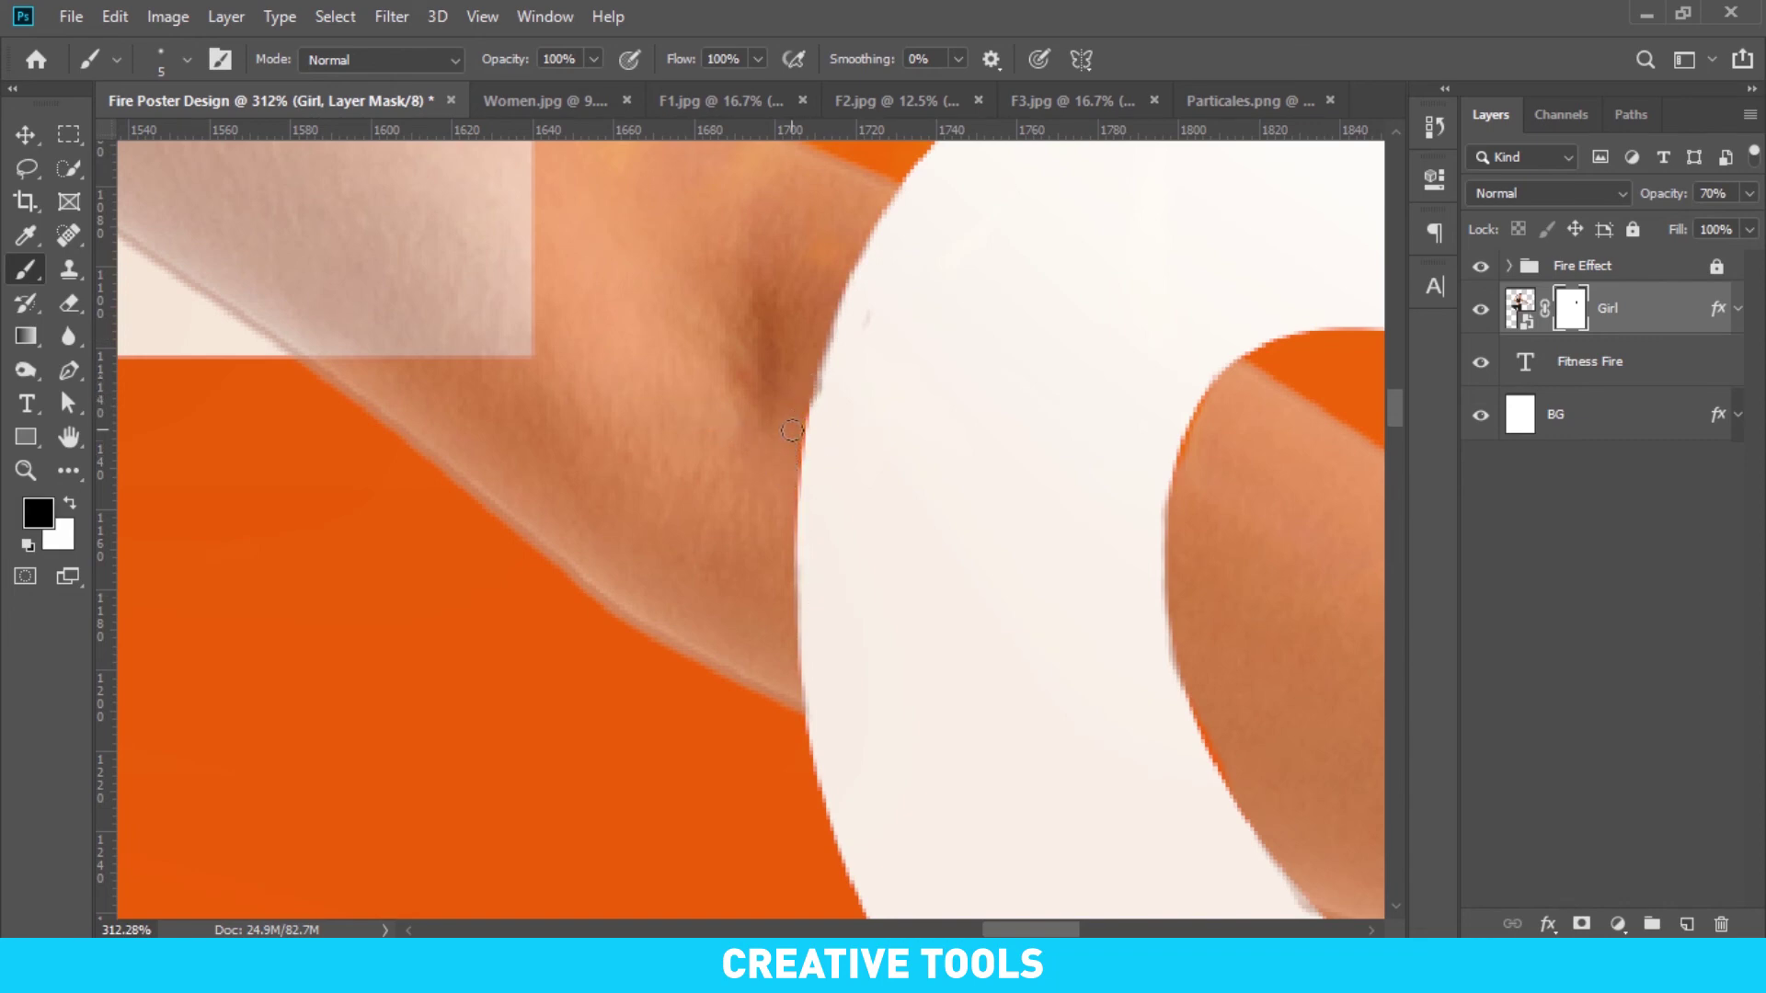
# Zoom back out and return the Girl layer to 100% opacity
pyautogui.scroll(-3, 1184, 365)
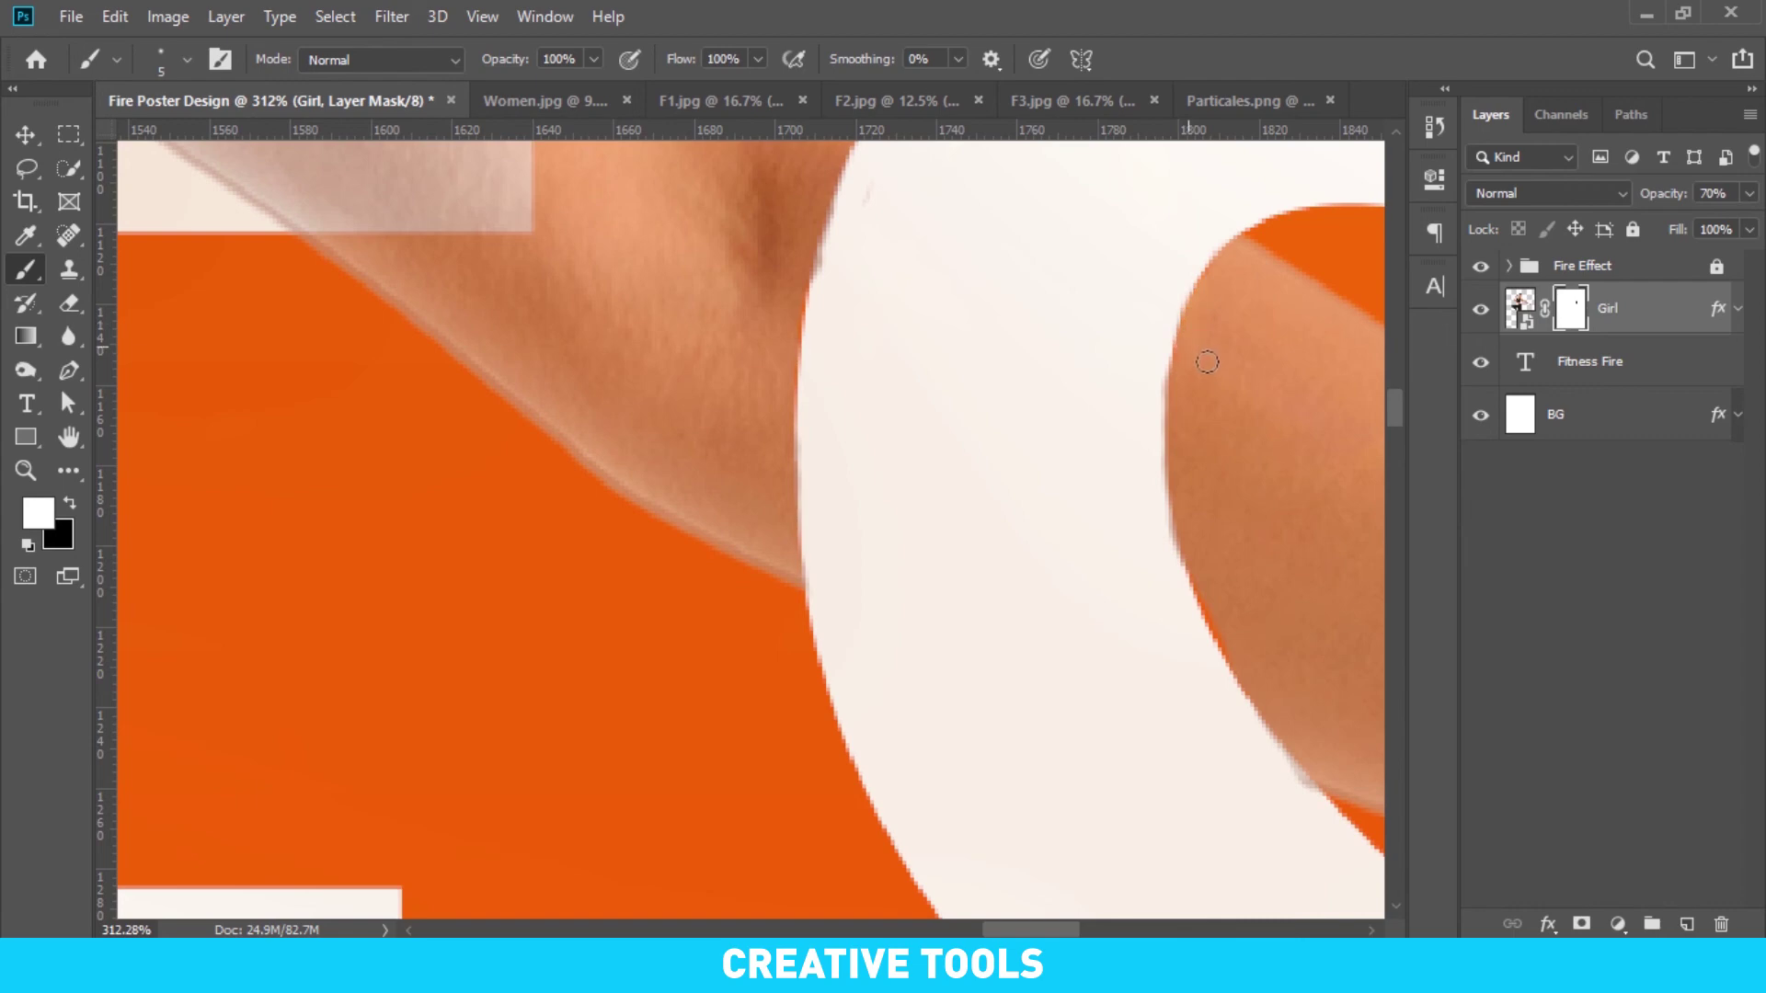
pyautogui.scroll(-2, 809, 335)
pyautogui.scroll(-1, 803, 341)
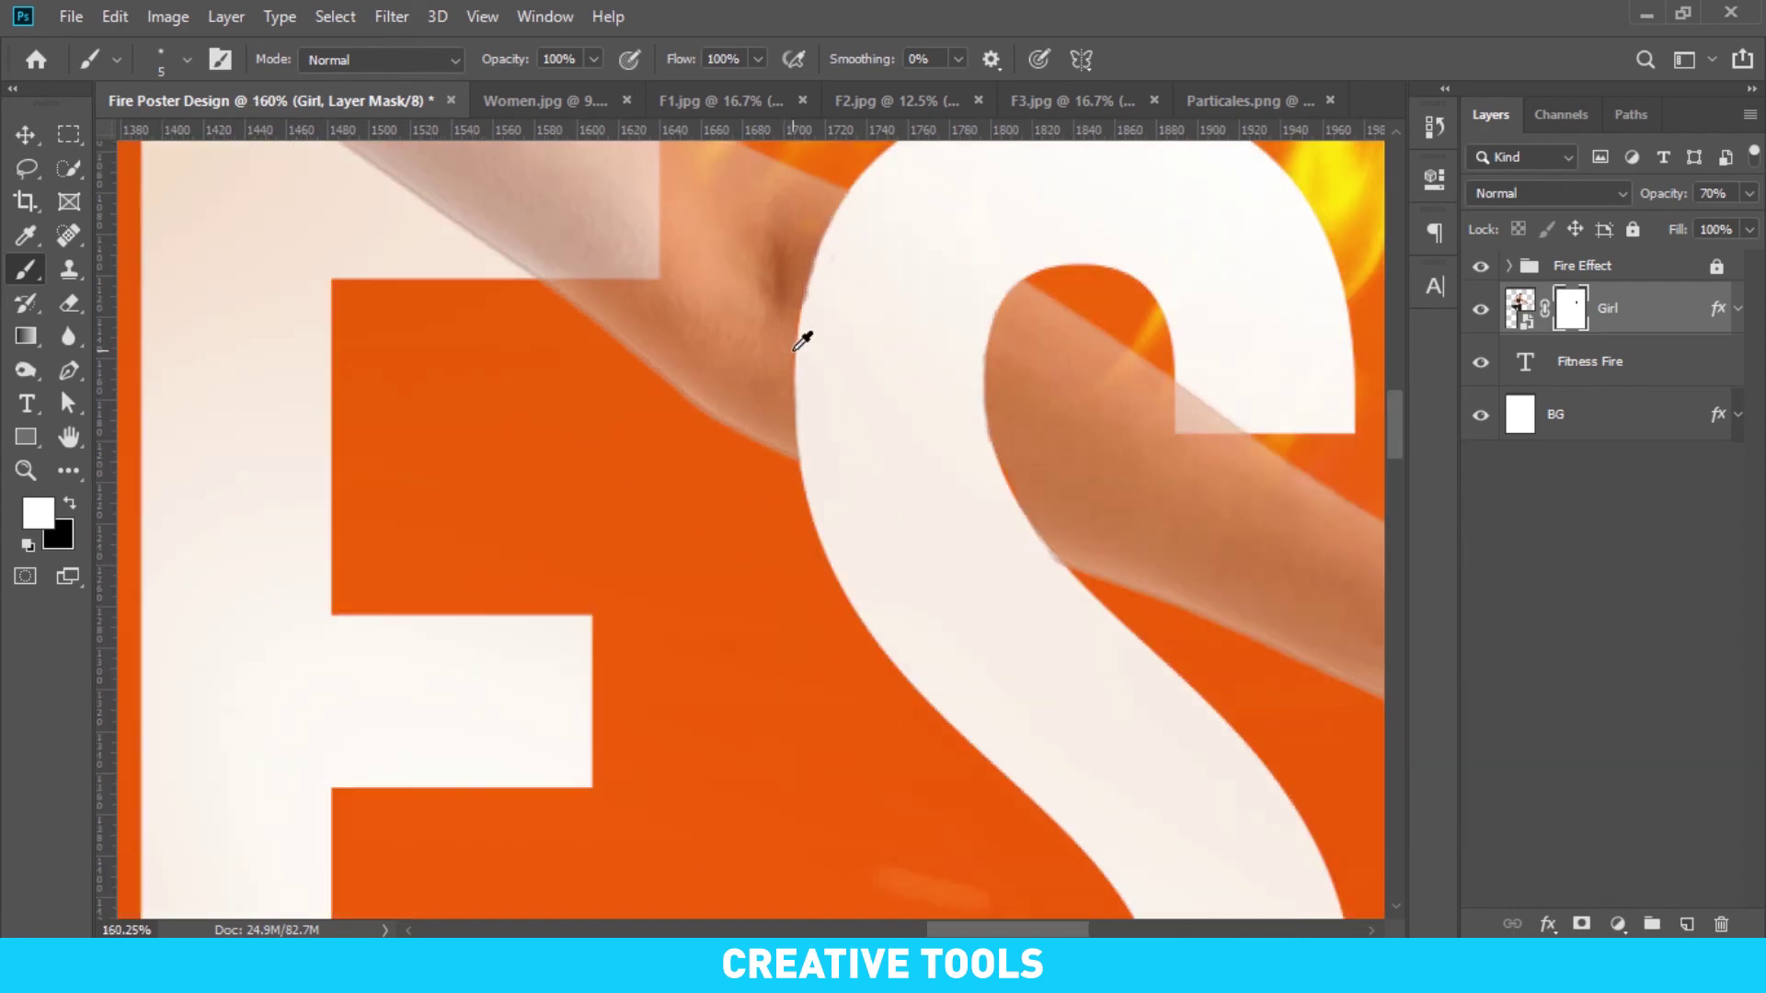
pyautogui.scroll(-1, 803, 340)
pyautogui.scroll(-2, 803, 341)
pyautogui.scroll(-1, 806, 337)
pyautogui.scroll(-2, 806, 337)
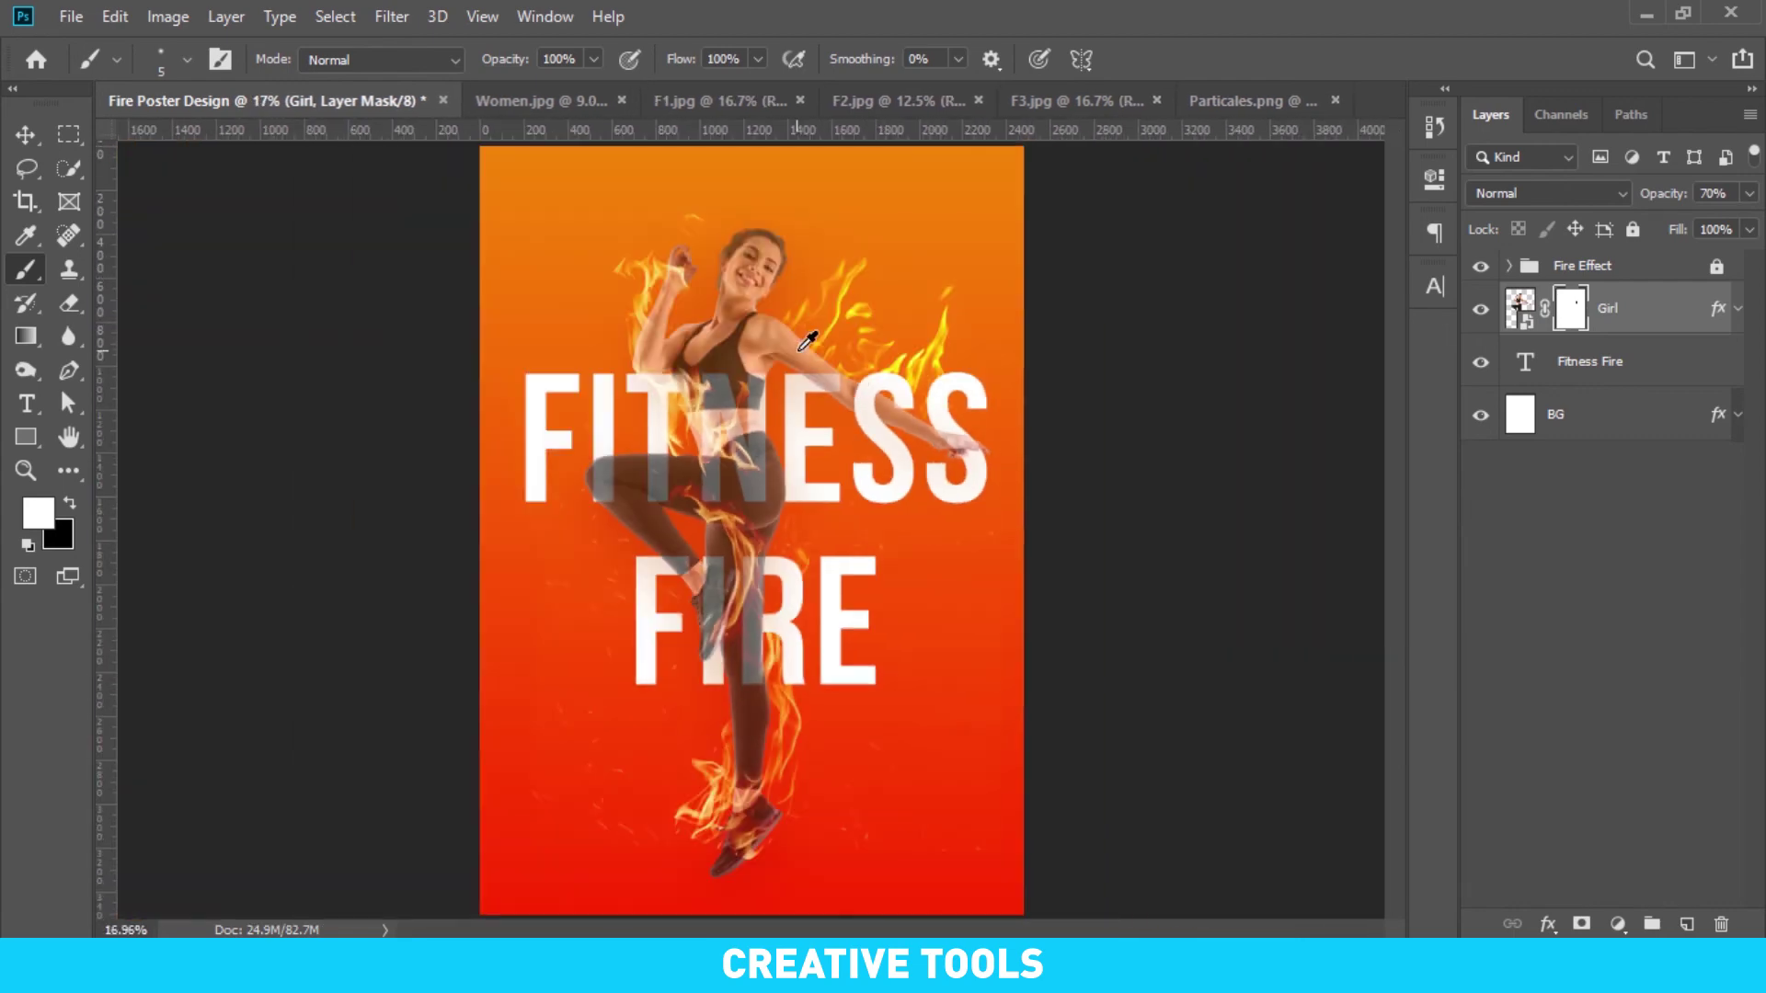
pyautogui.moveTo(1749, 193); pyautogui.dragTo(1758, 201)
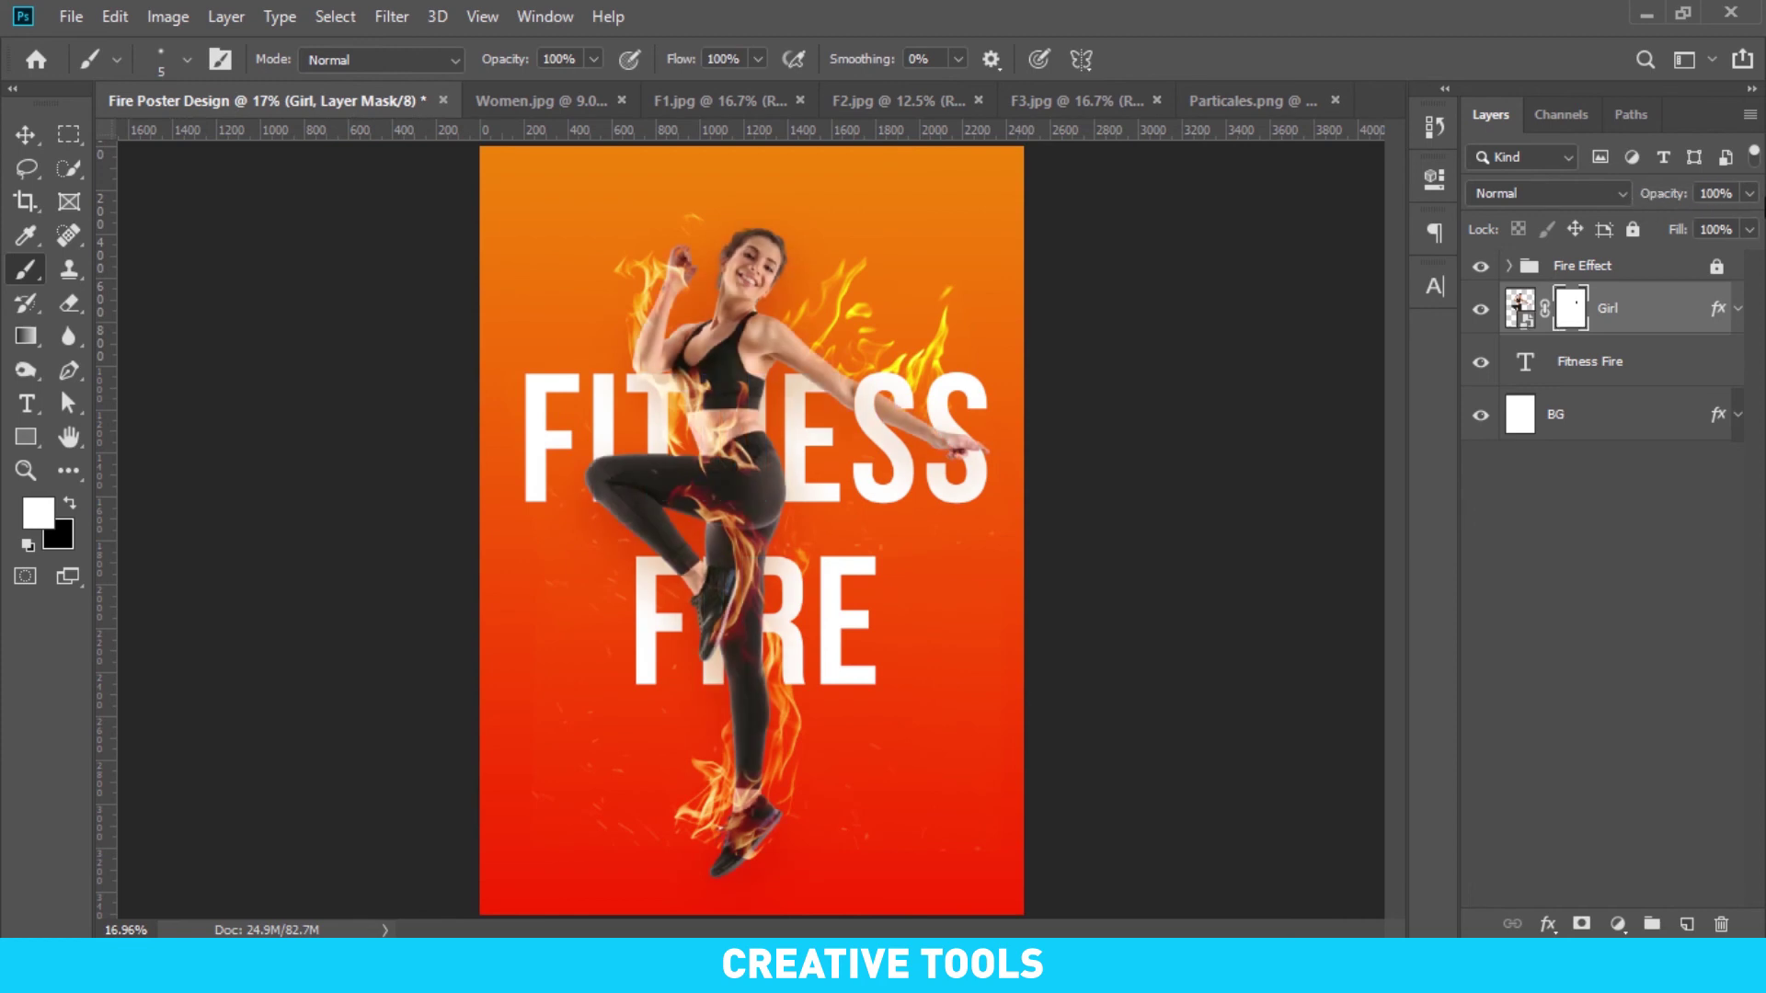
# Fade the Girl layer to about 69% opacity and zoom in on her leg with a larger brush
pyautogui.press('v')
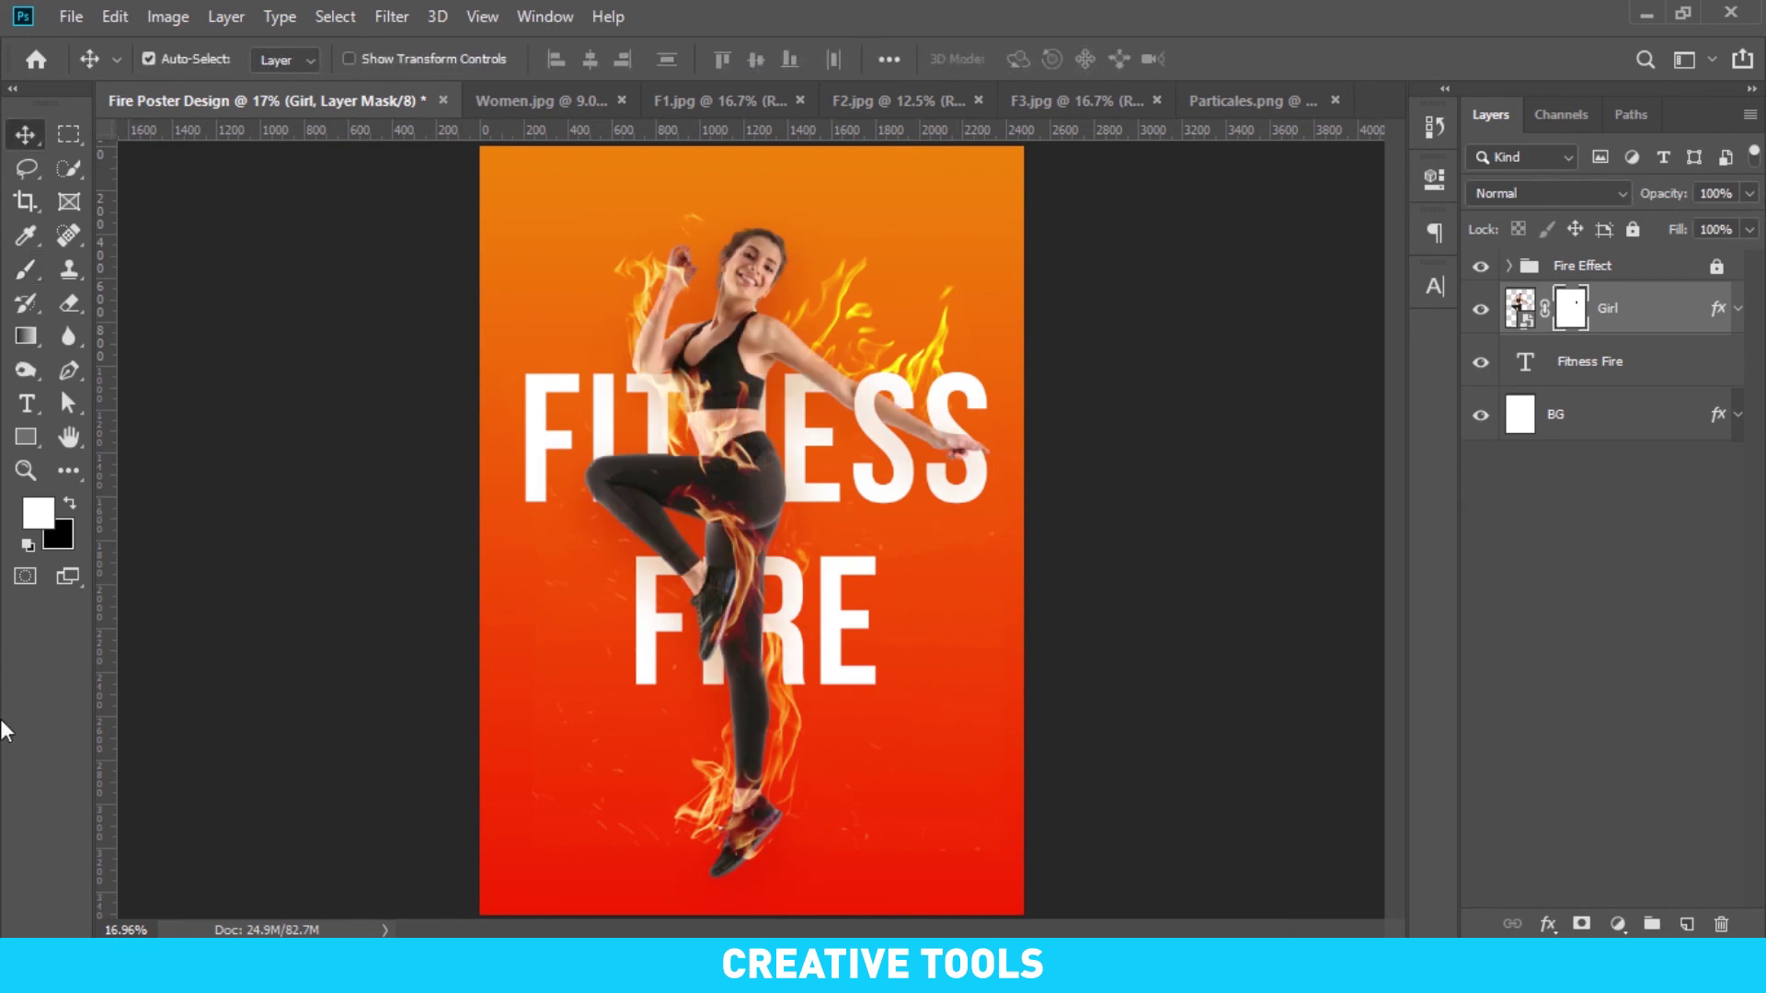
pyautogui.moveTo(1669, 193); pyautogui.dragTo(1628, 197)
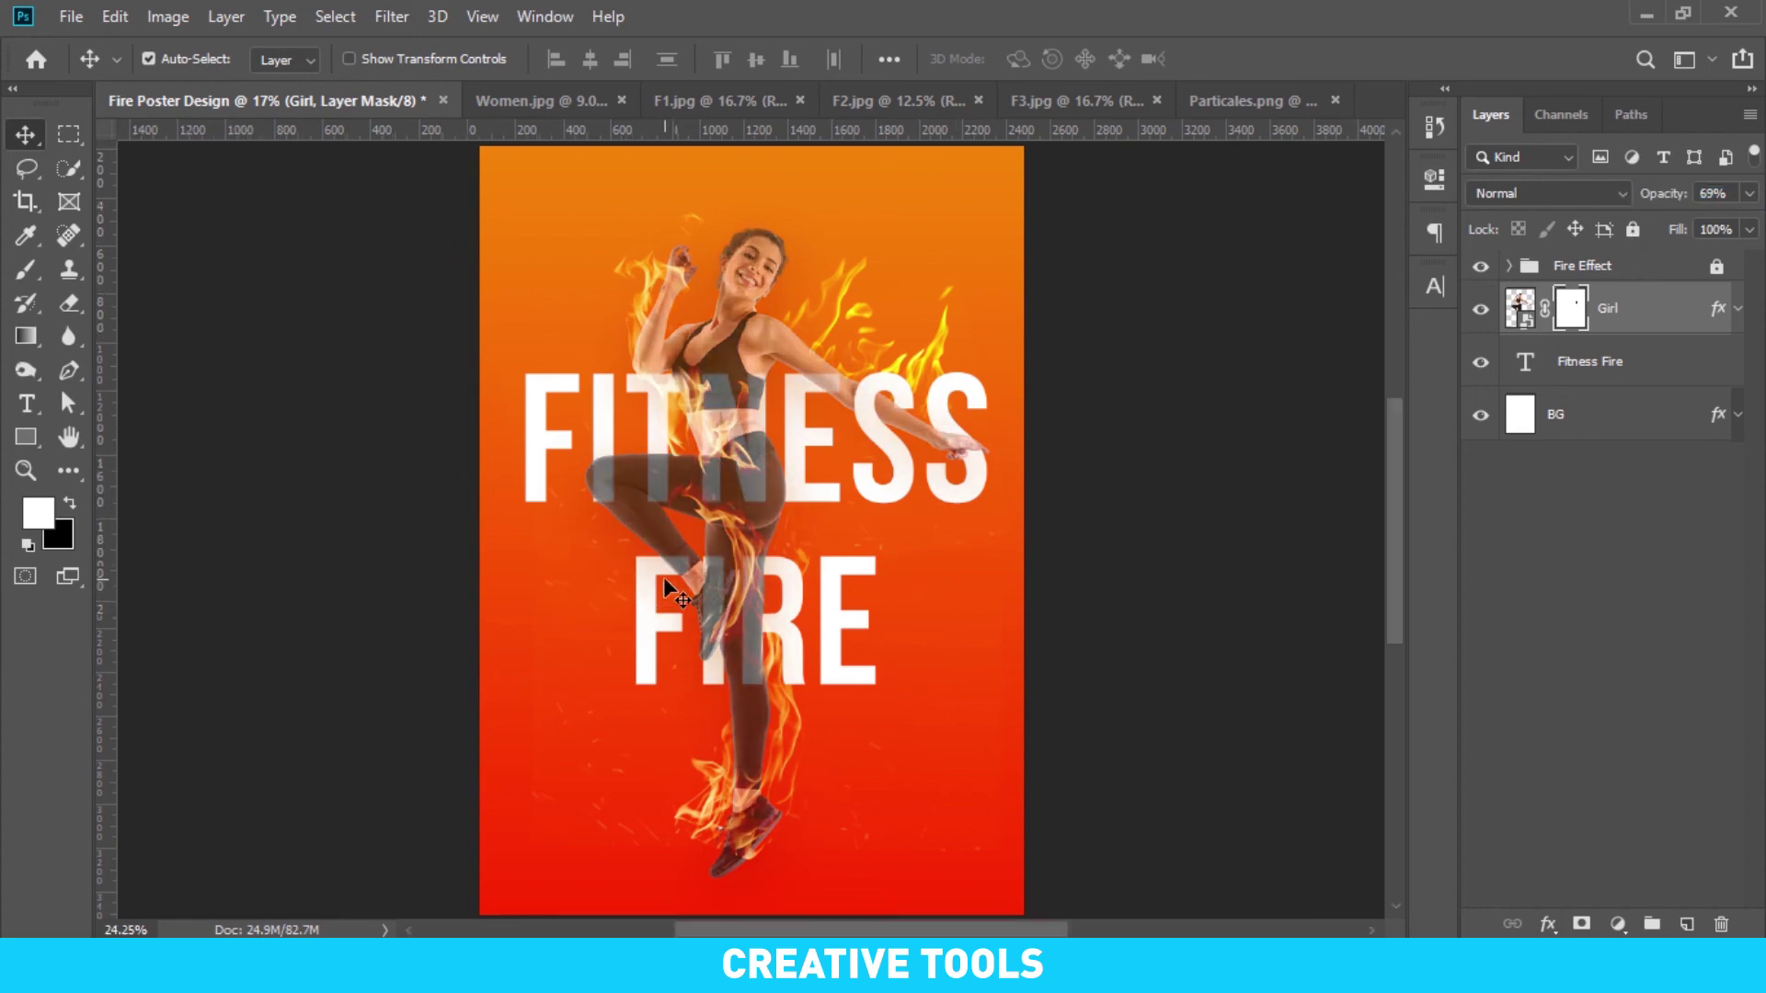
pyautogui.scroll(2, 664, 576)
pyautogui.scroll(2, 699, 556)
pyautogui.scroll(2, 717, 544)
pyautogui.scroll(2, 717, 544)
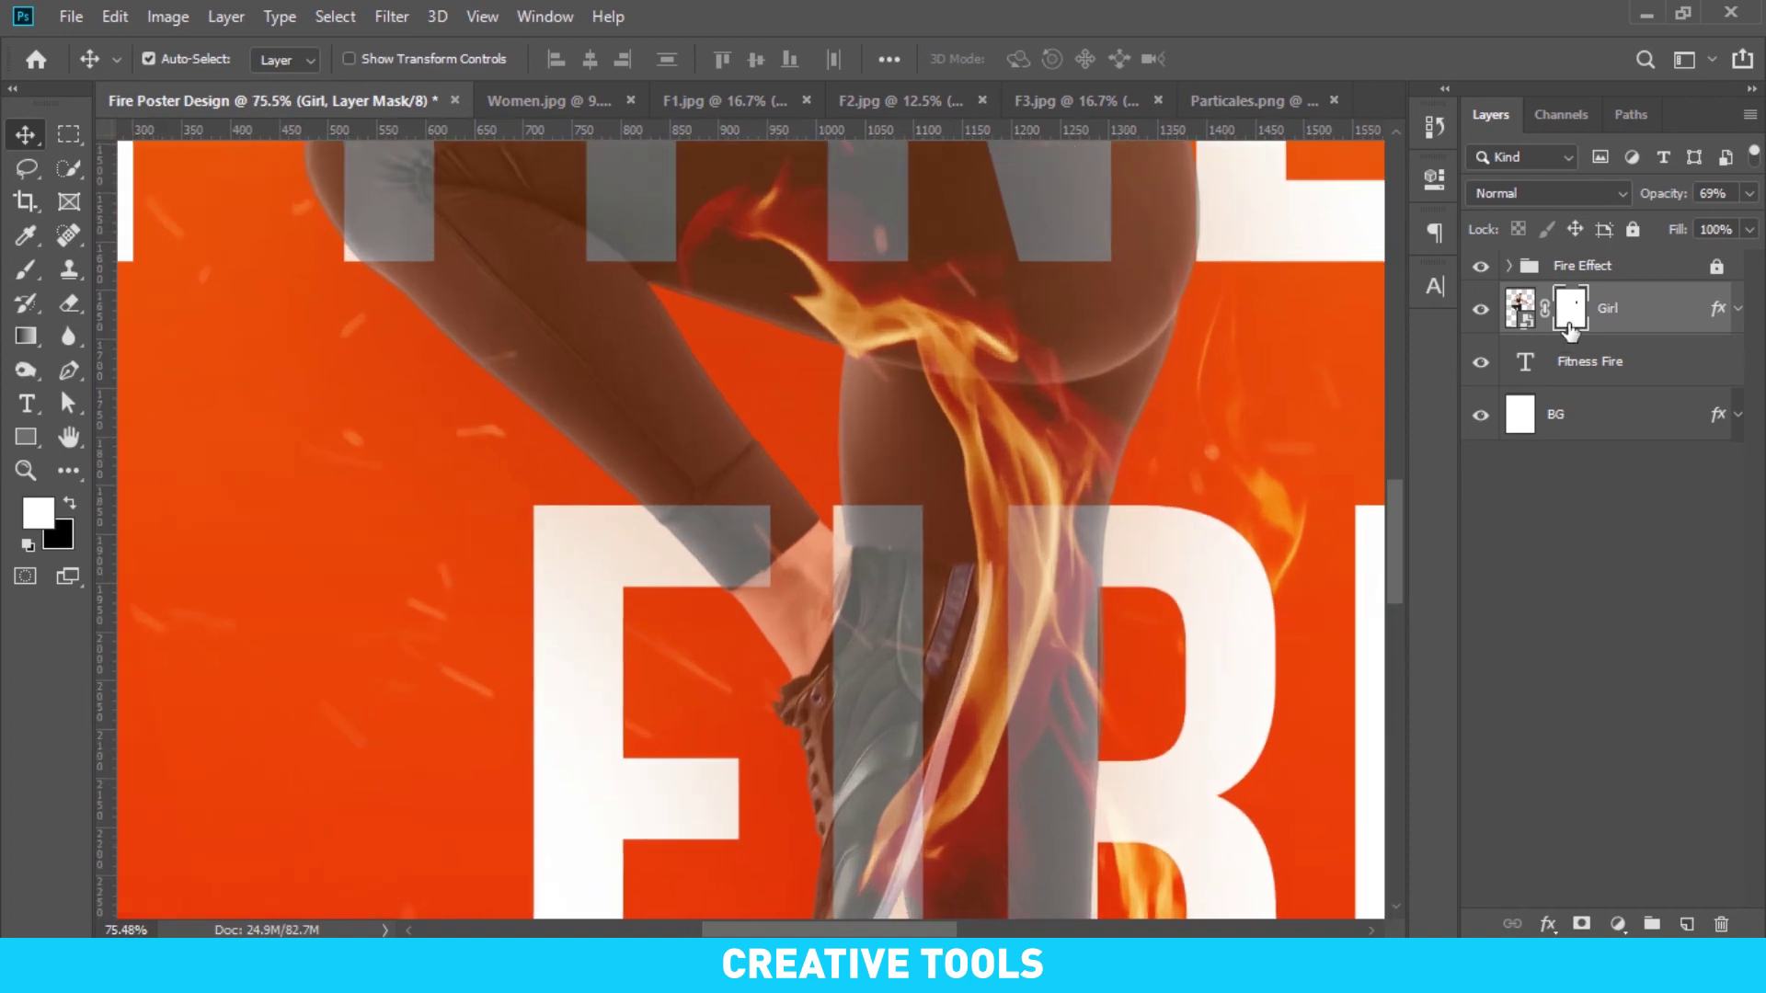
pyautogui.press('b')
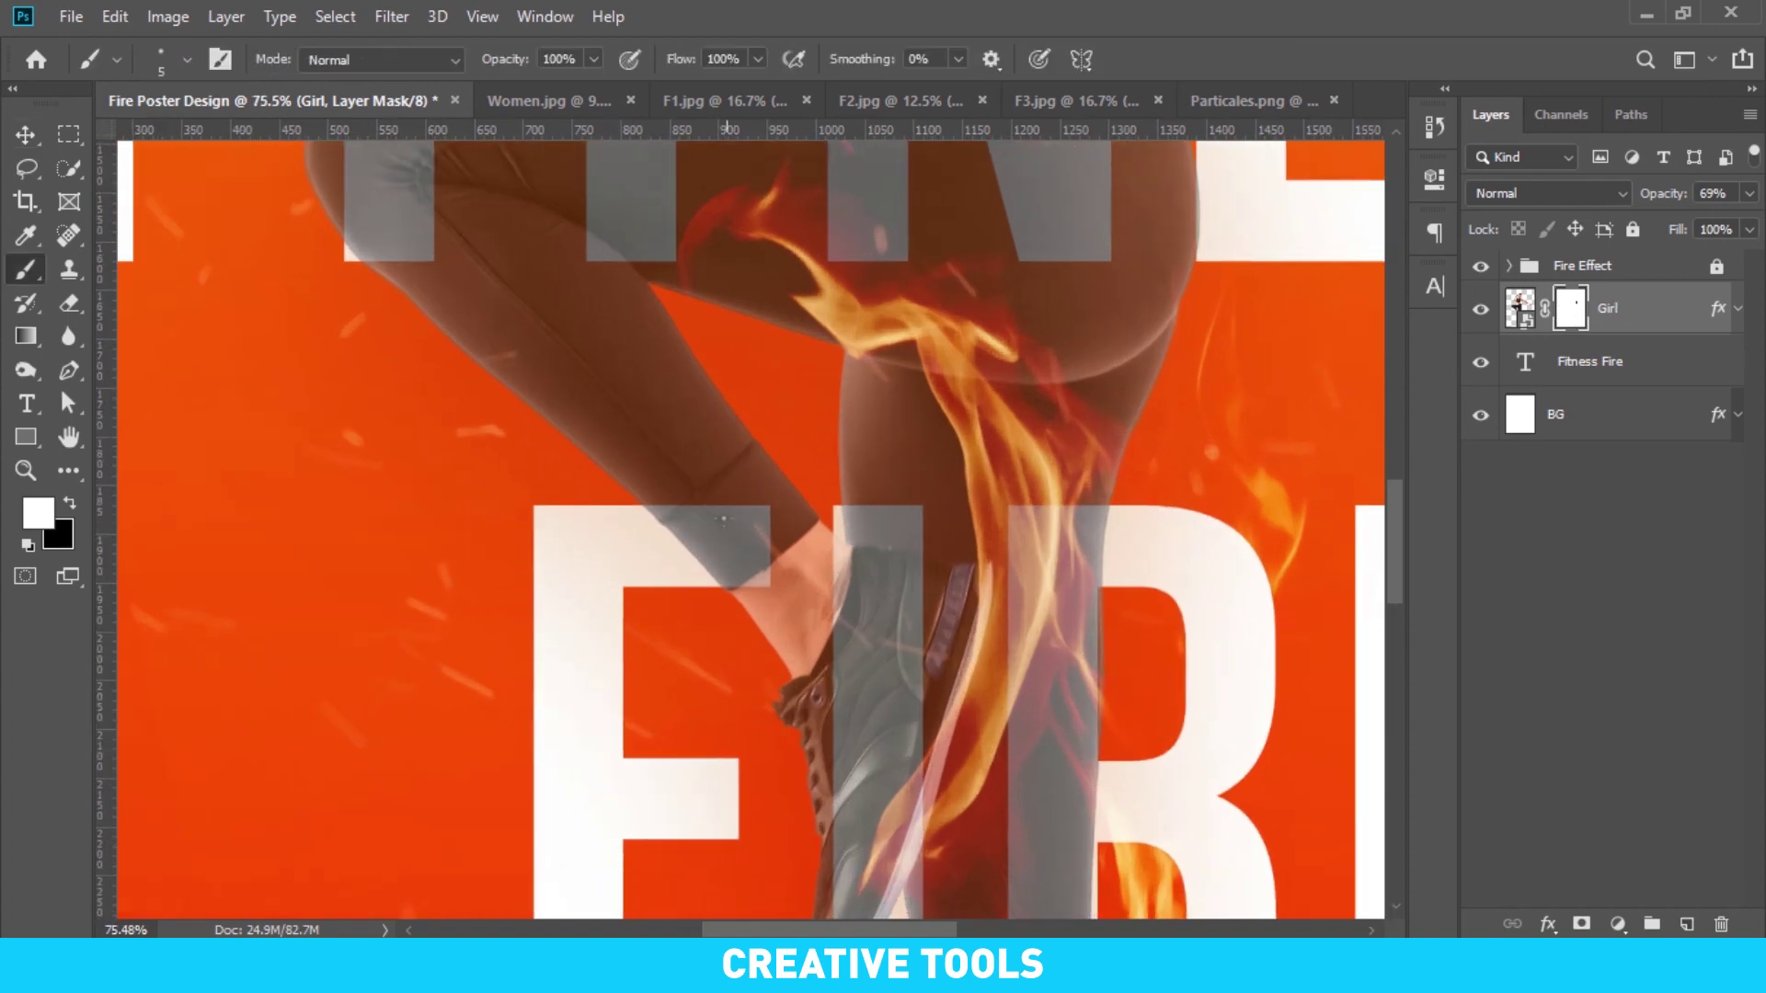
pyautogui.press(']')
pyautogui.press(']')
pyautogui.press(']')
pyautogui.press(']')
pyautogui.press(']')
pyautogui.press(']')
pyautogui.press(']')
pyautogui.scroll(2, 725, 552)
pyautogui.scroll(2, 713, 551)
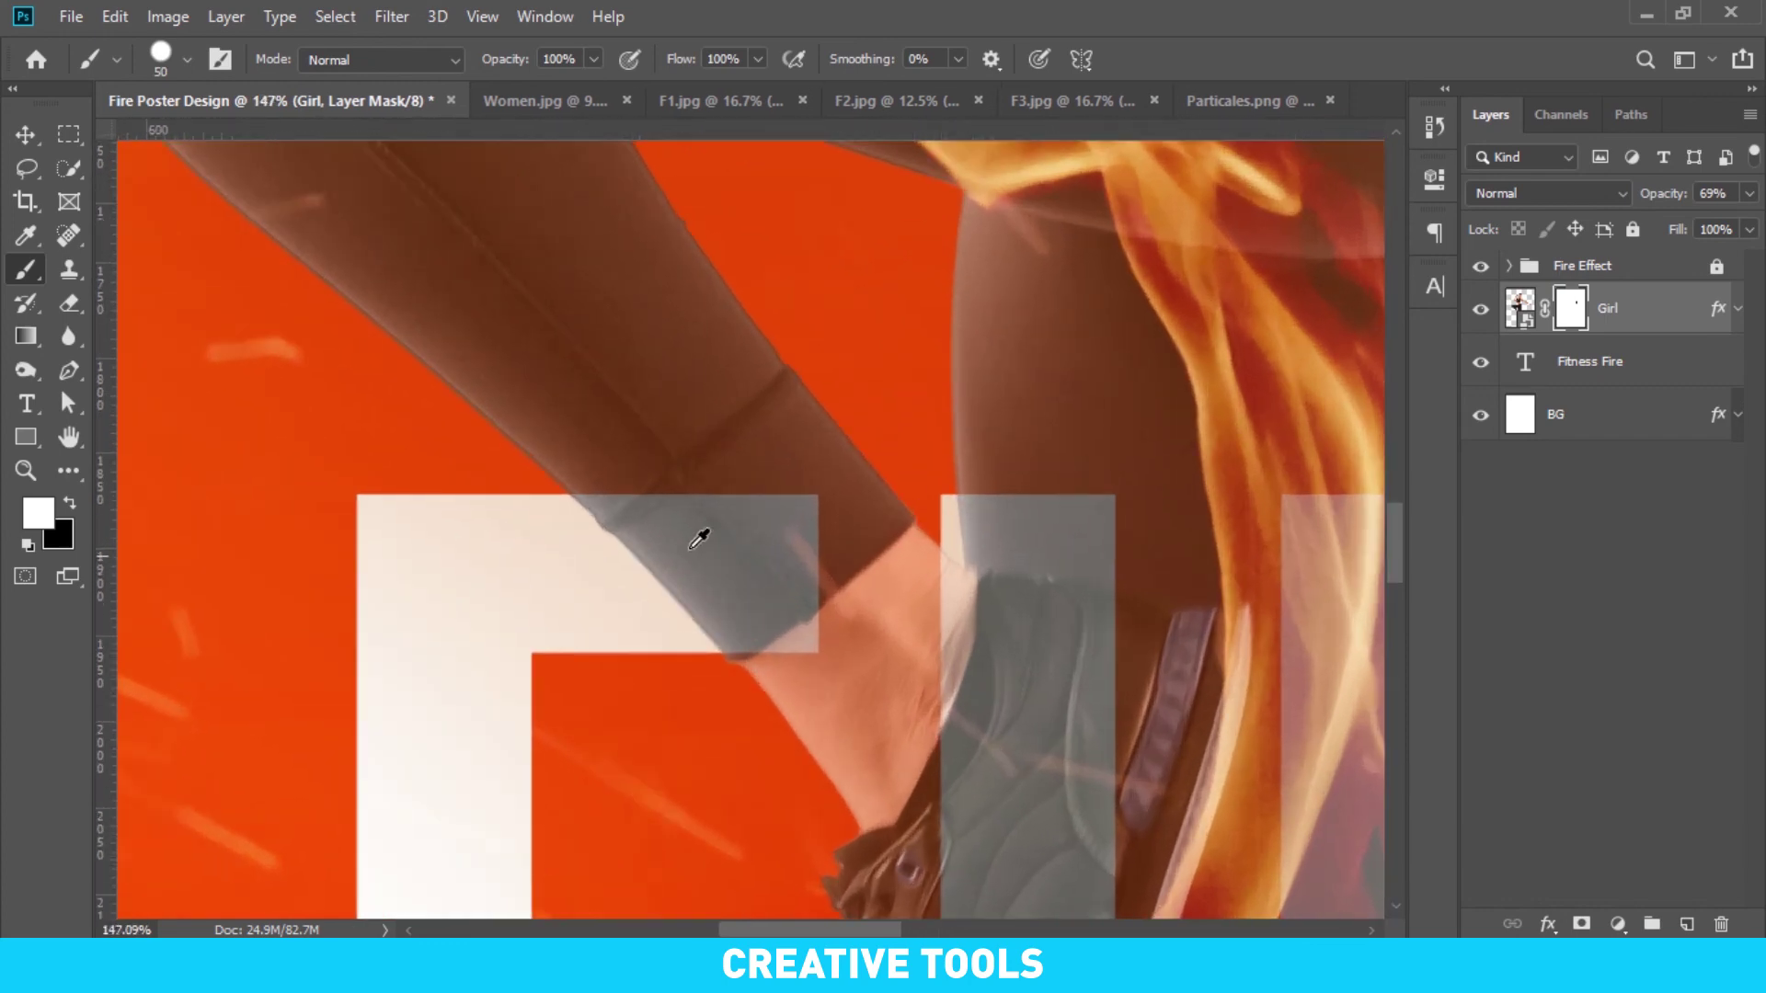
# Try masking the leg over FIRE's F, undo both strokes, and select the Fitness Fire layer
pyautogui.press('x')
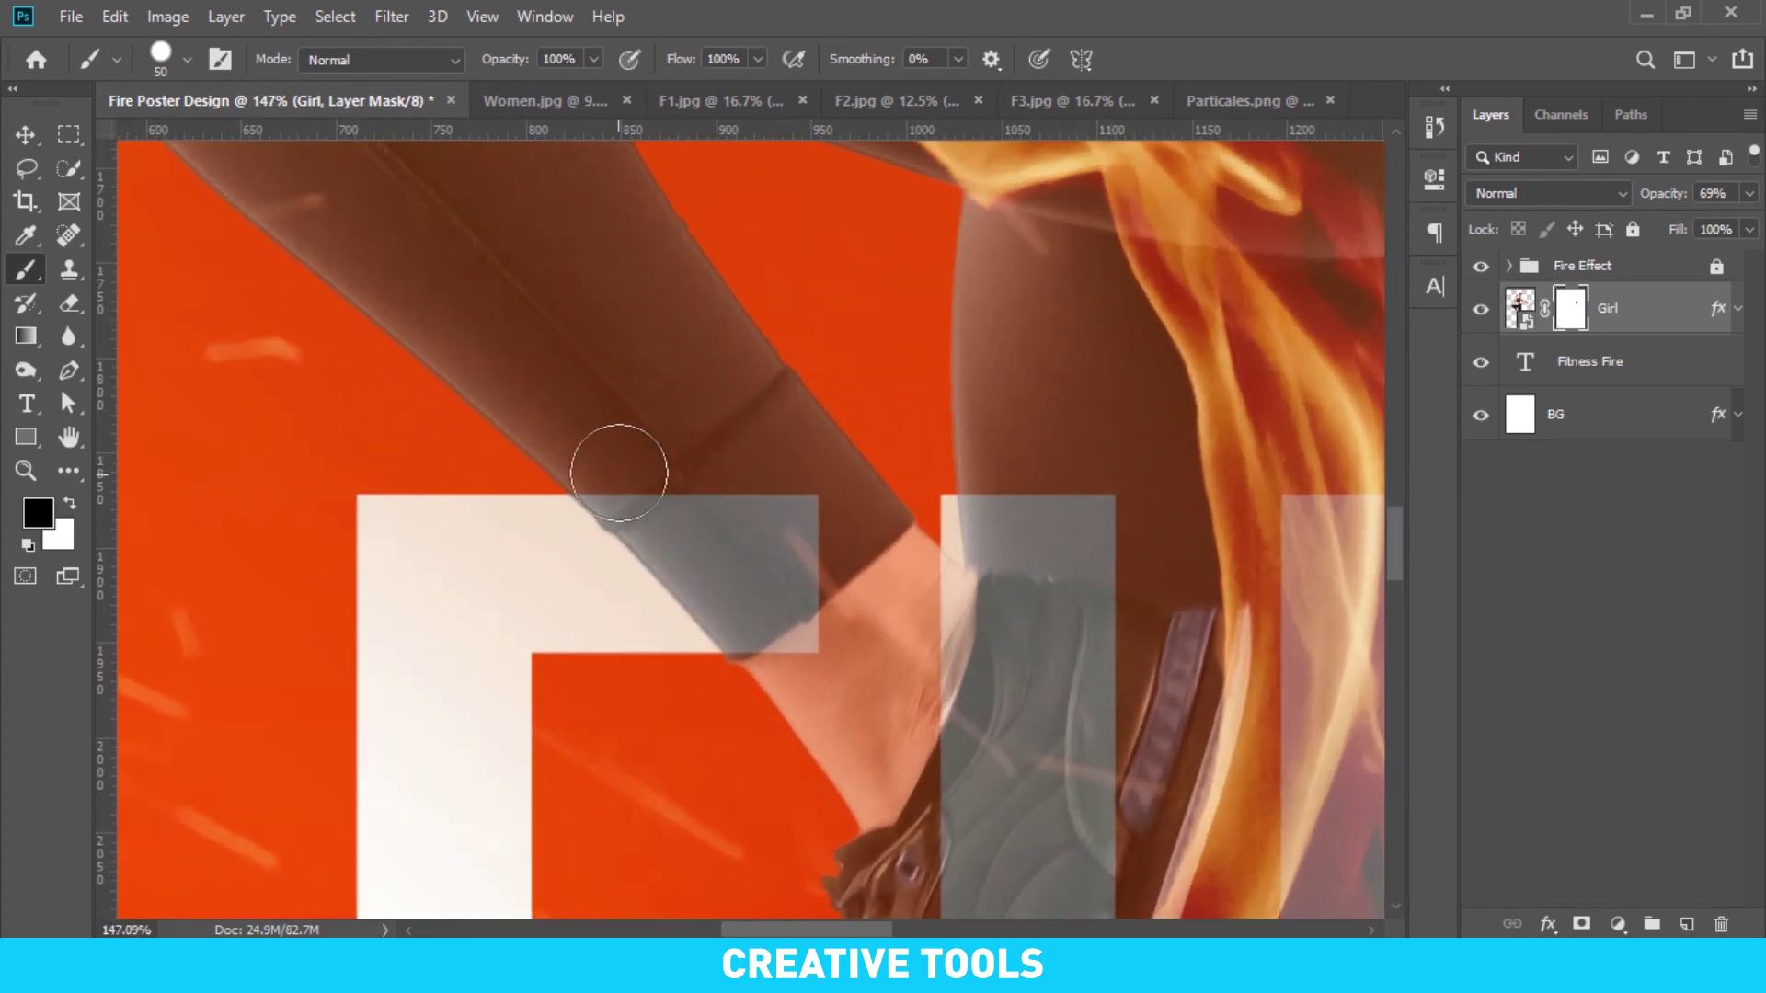
pyautogui.moveTo(614, 460); pyautogui.dragTo(731, 550)
pyautogui.hotkey('ctrl', 'z')
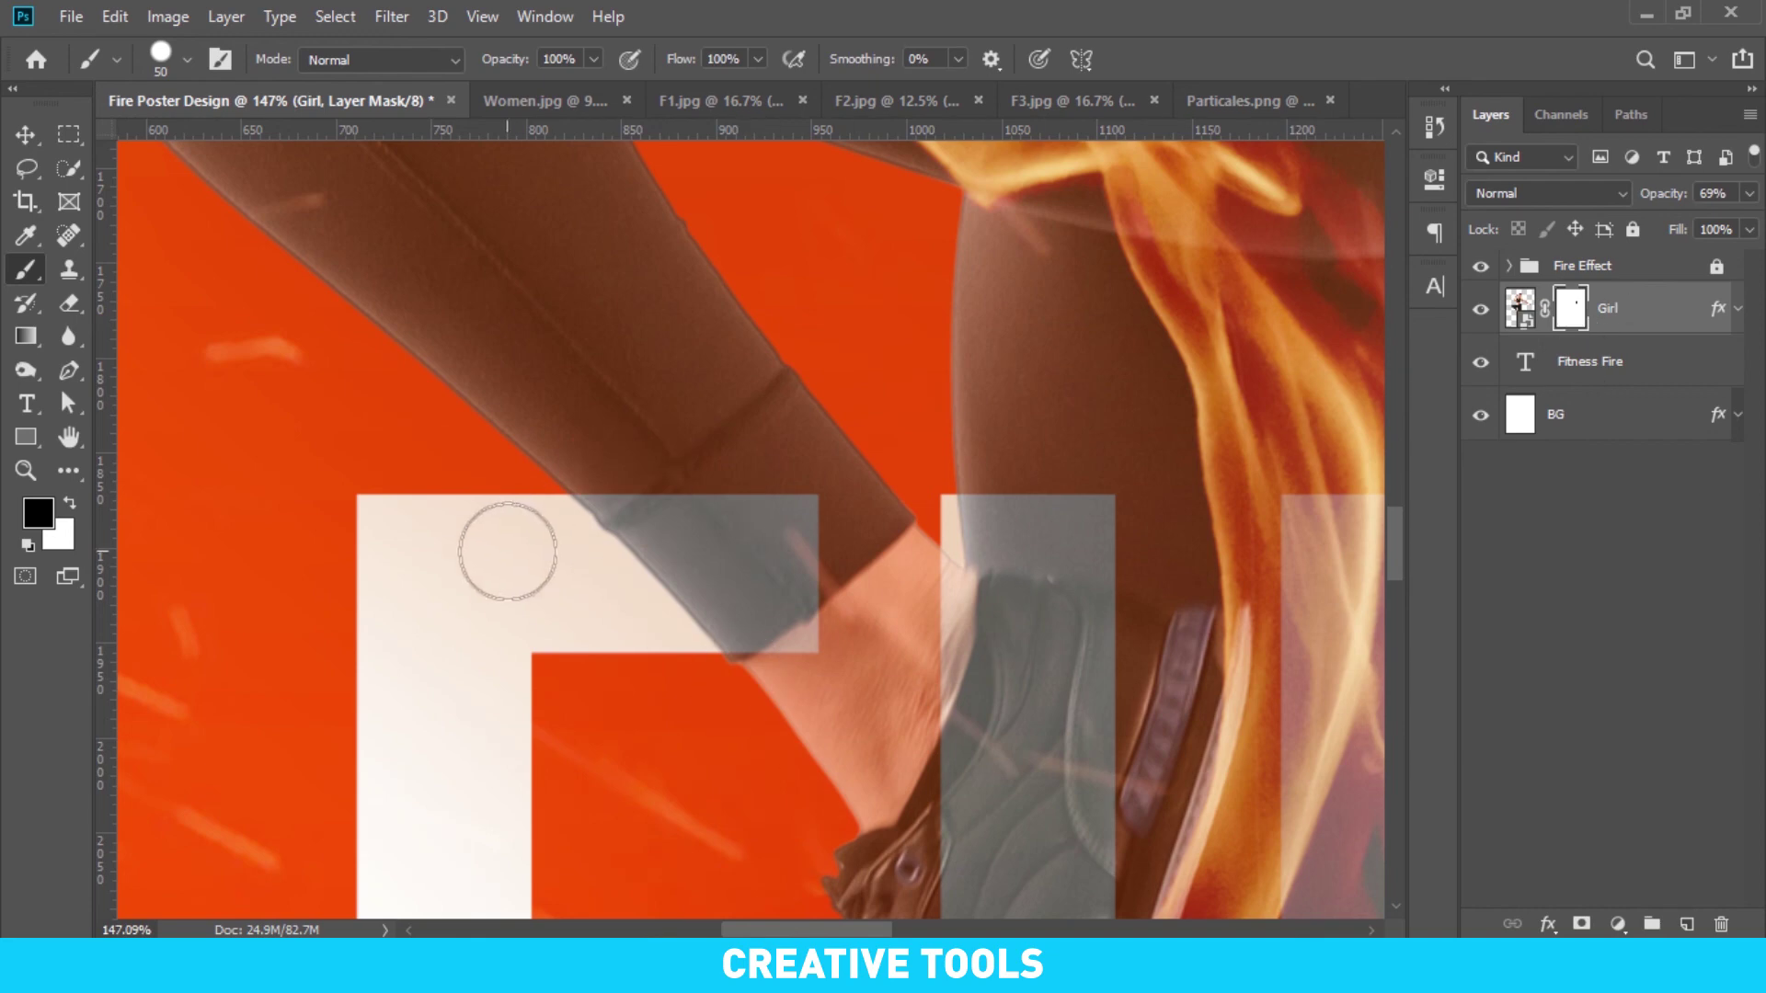
pyautogui.press('x')
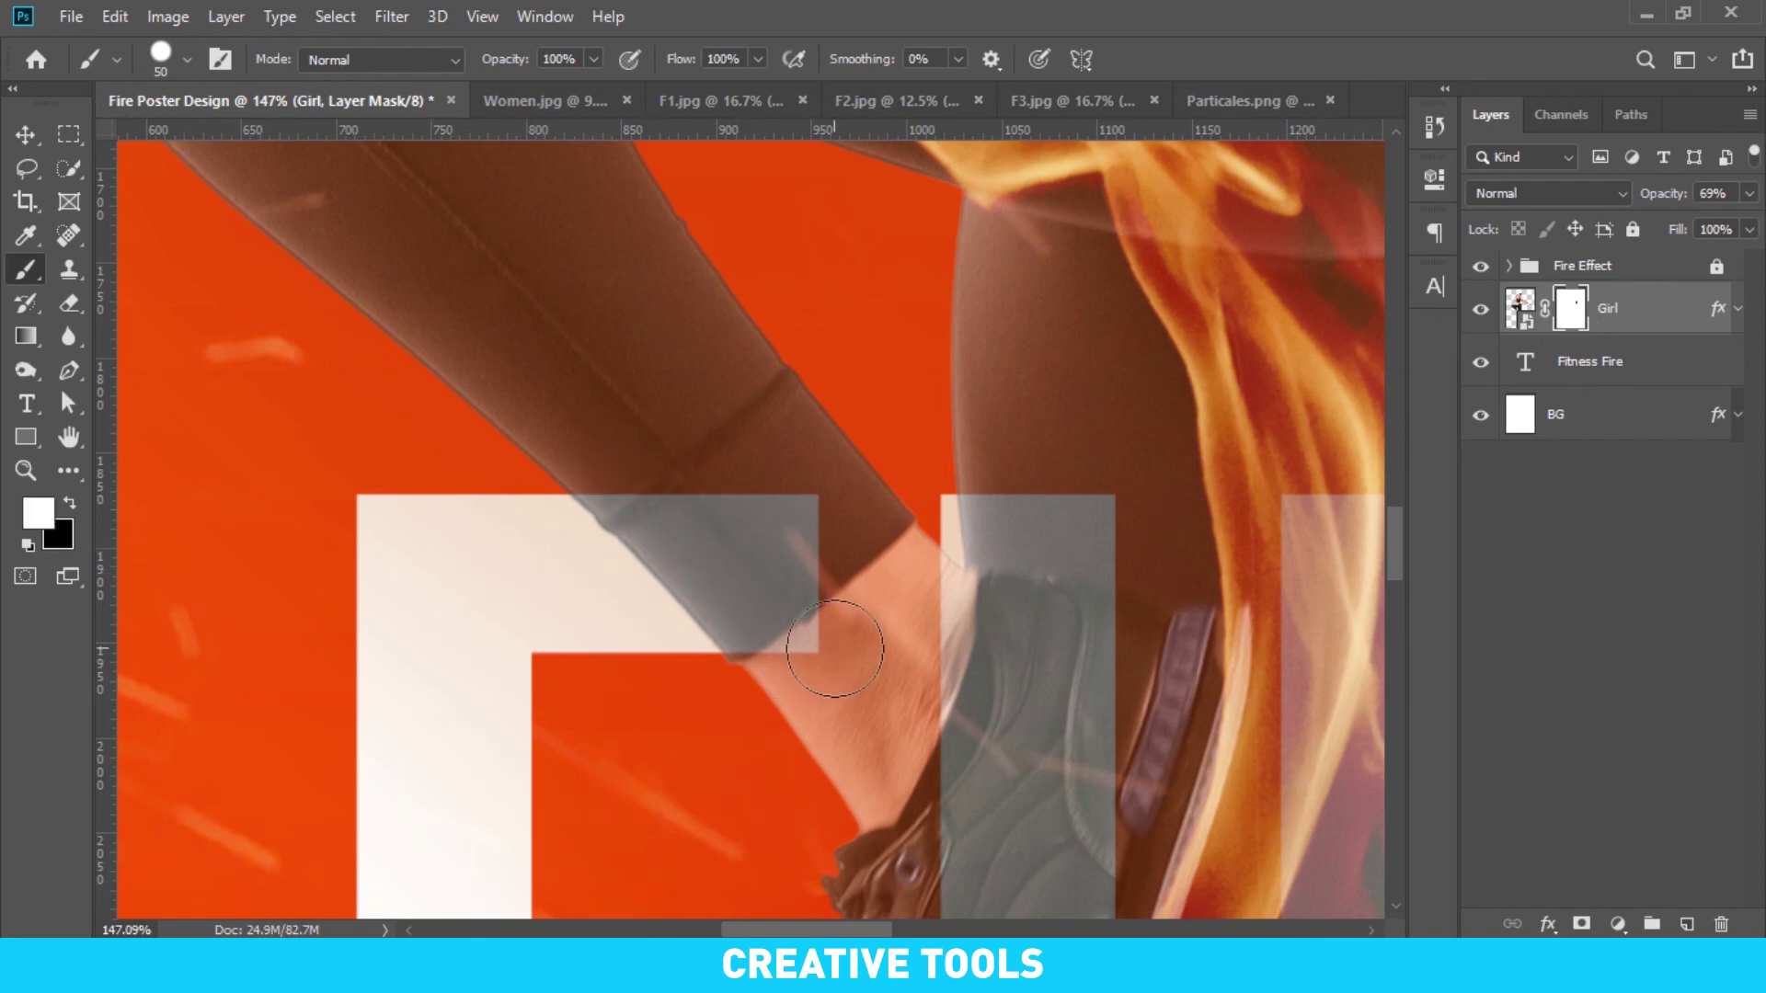
pyautogui.press('x')
pyautogui.moveTo(799, 651); pyautogui.dragTo(770, 513)
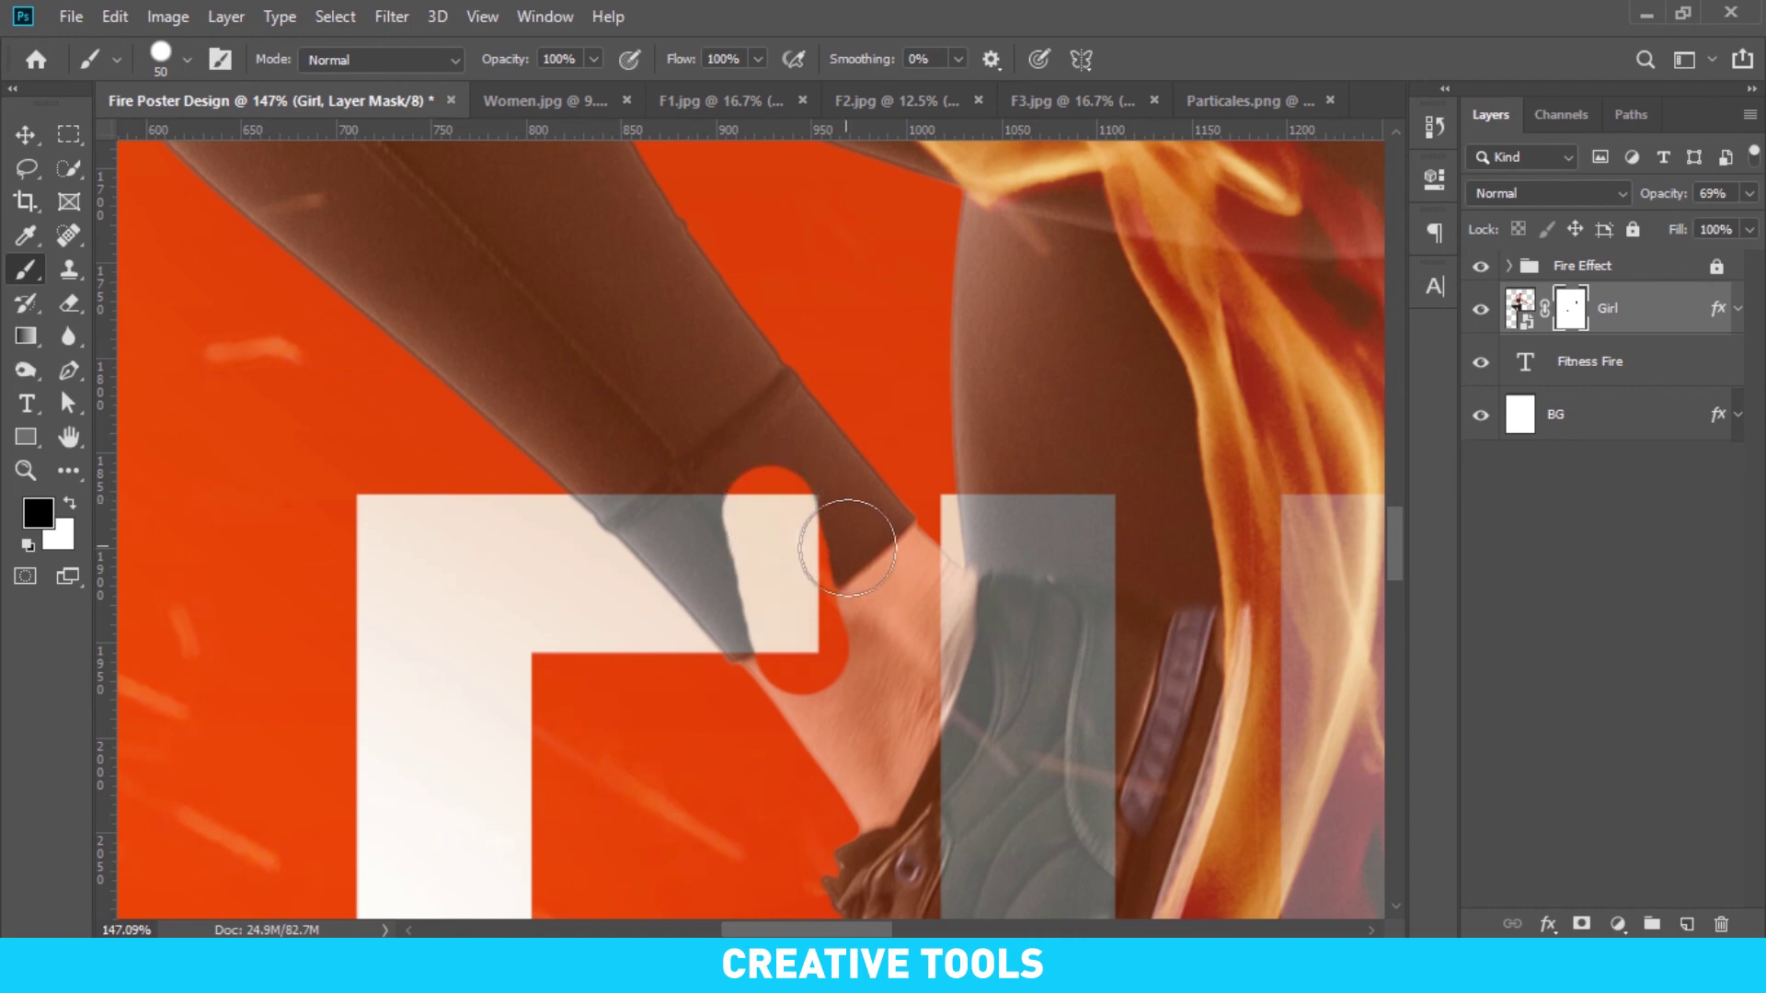
pyautogui.hotkey('ctrl', 'z')
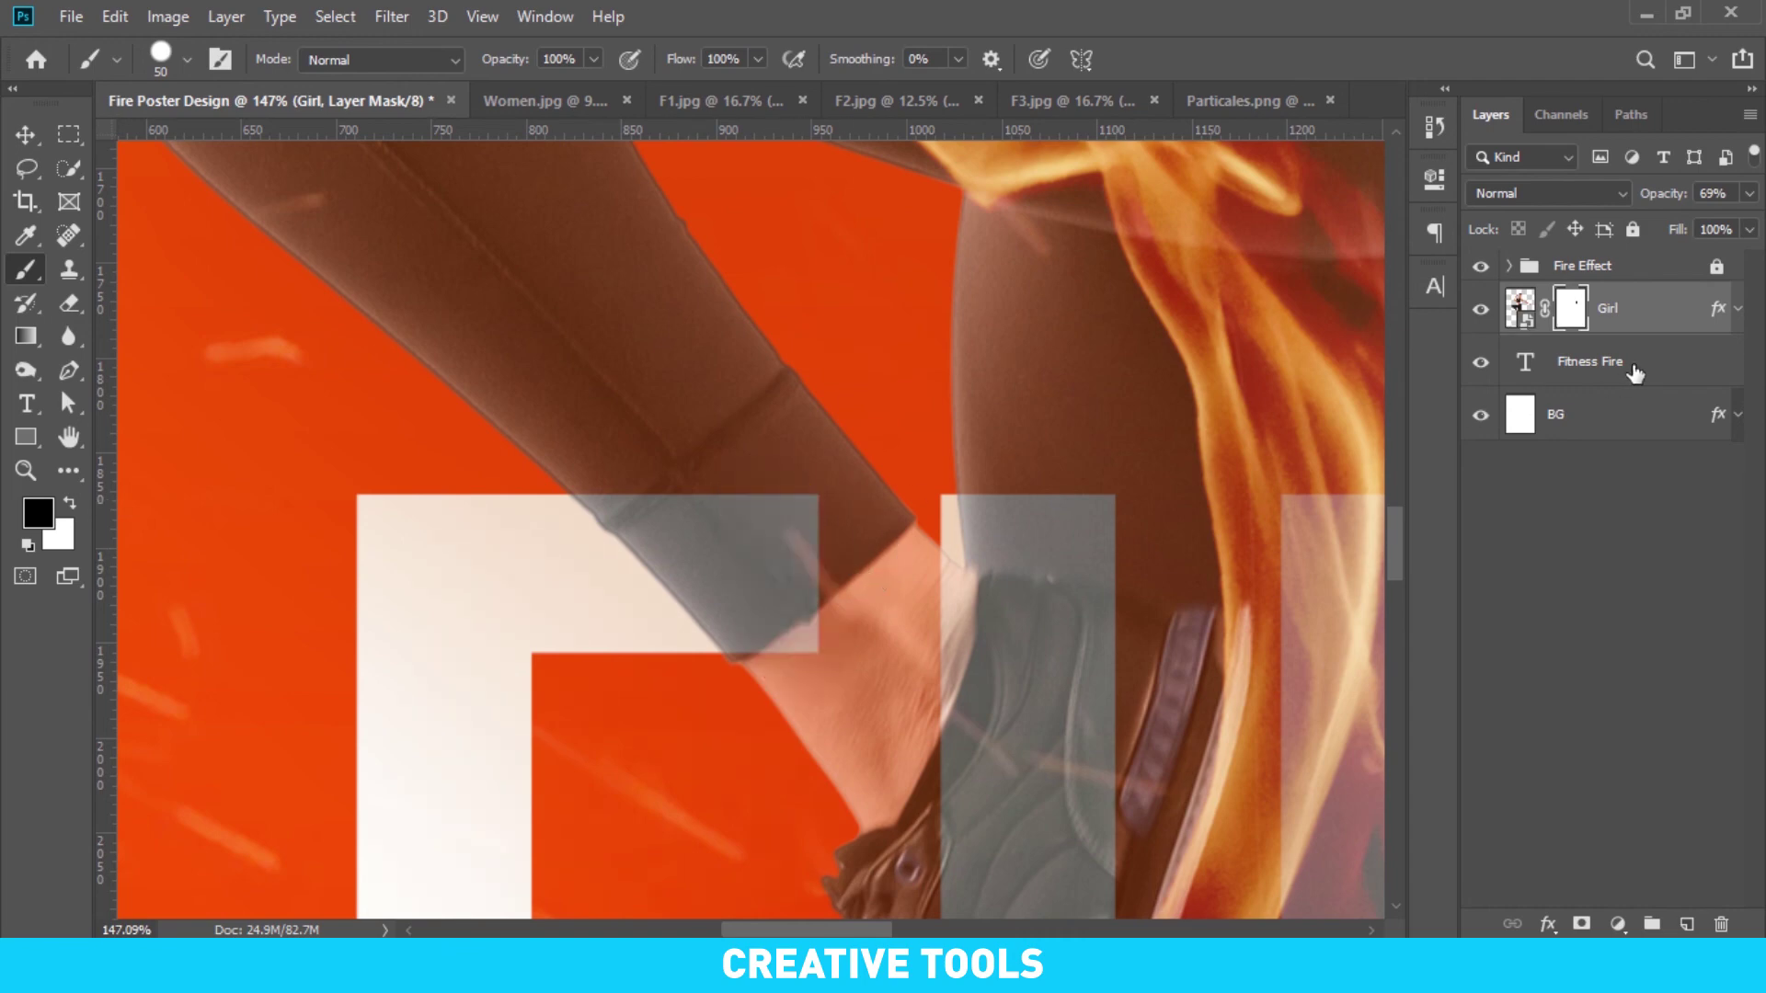
pyautogui.click(1634, 371)
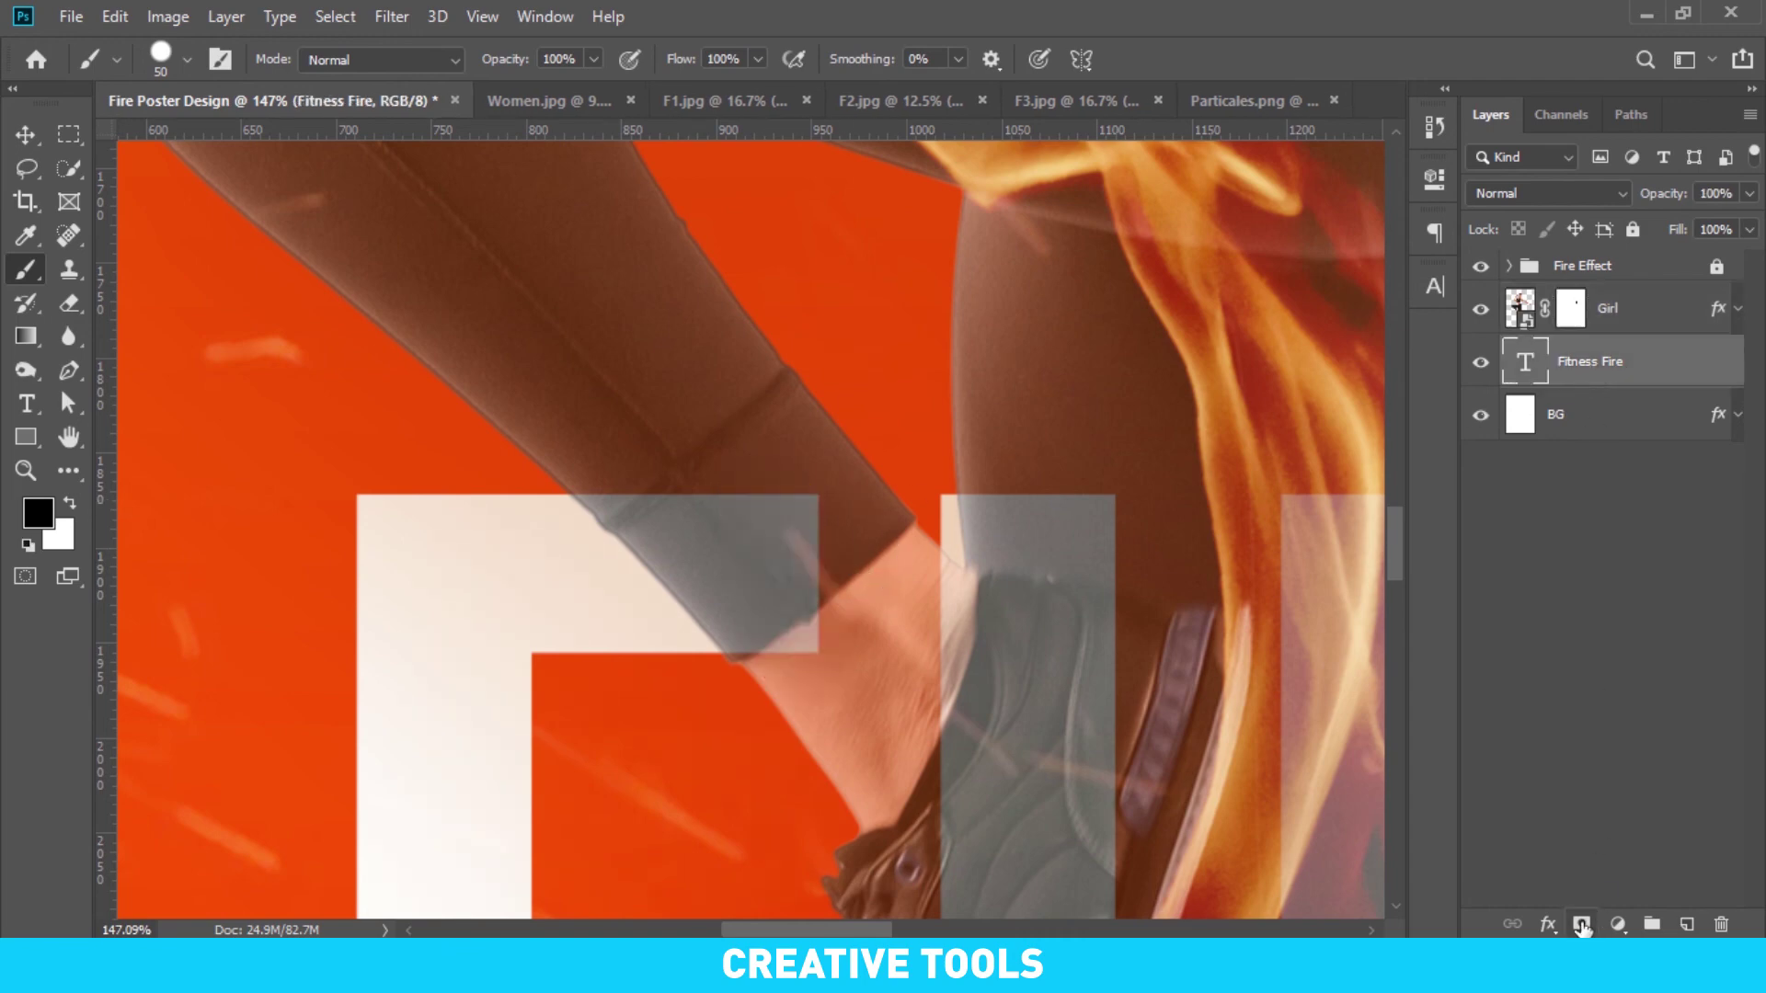
pyautogui.scroll(-3, 887, 552)
pyautogui.scroll(-2, 886, 551)
# Return the Girl layer to 100% opacity and duplicate the Fitness Fire text above her
pyautogui.press('v')
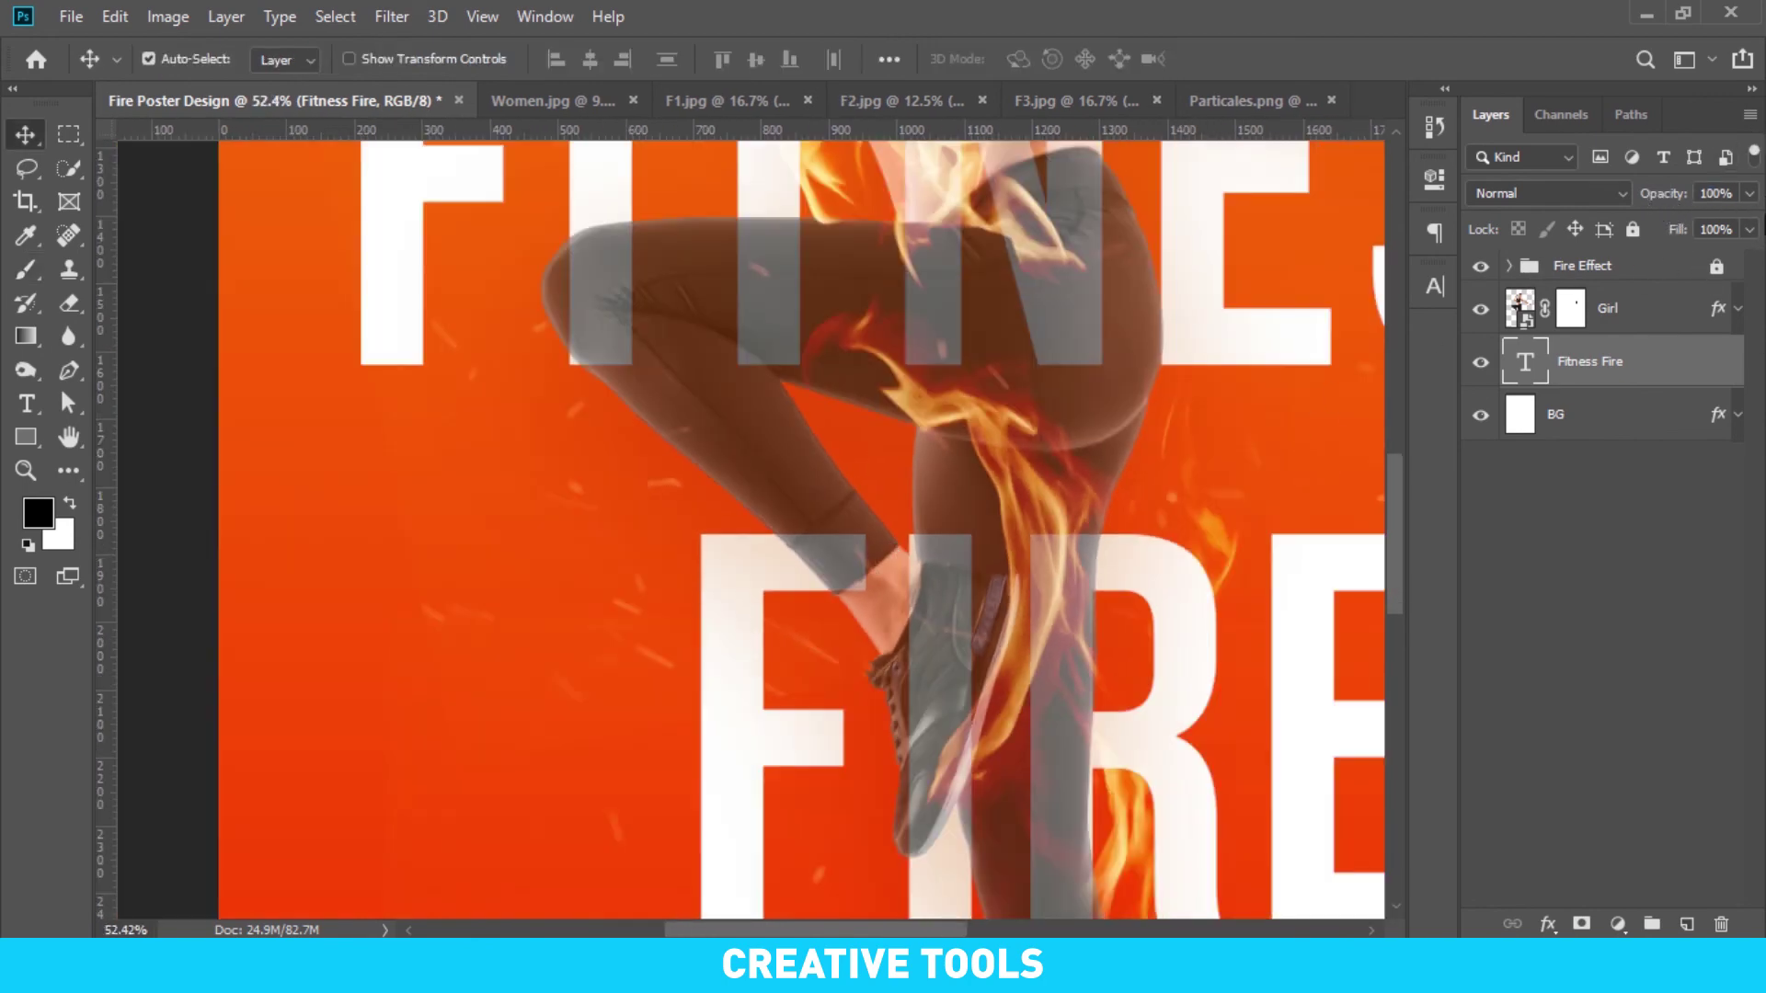
pyautogui.click(1677, 319)
pyautogui.press('0')
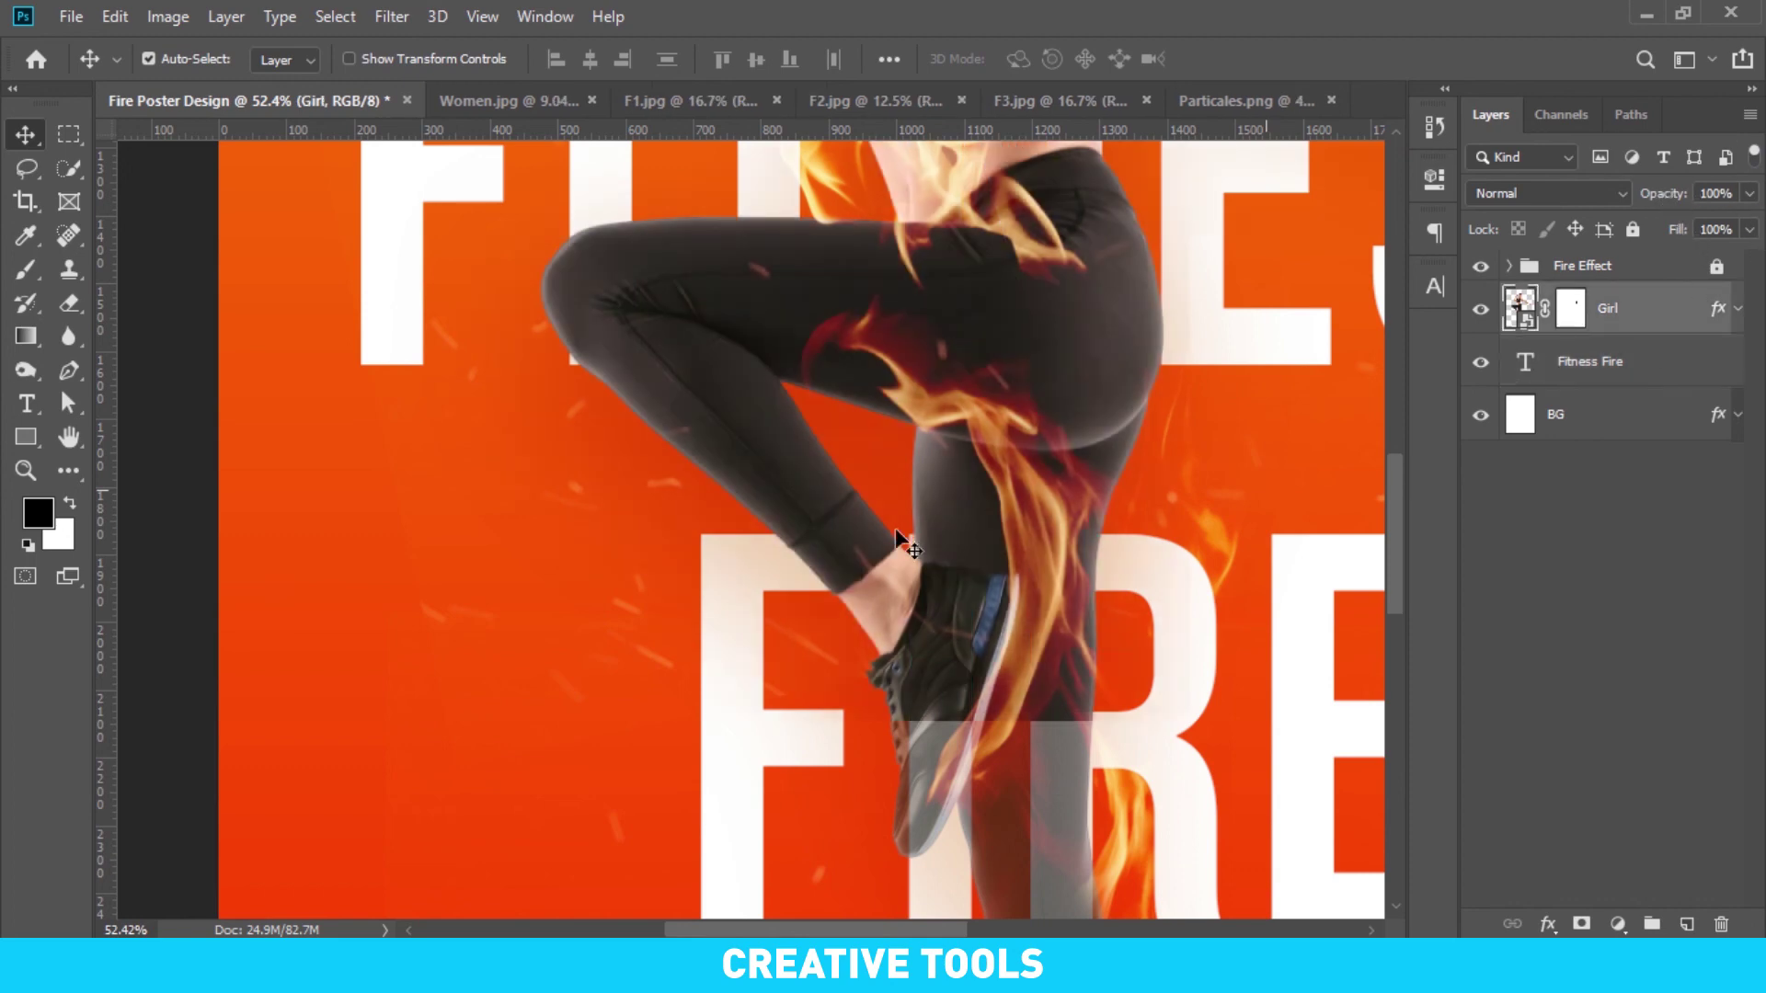
pyautogui.scroll(-3, 897, 536)
pyautogui.scroll(-2, 896, 536)
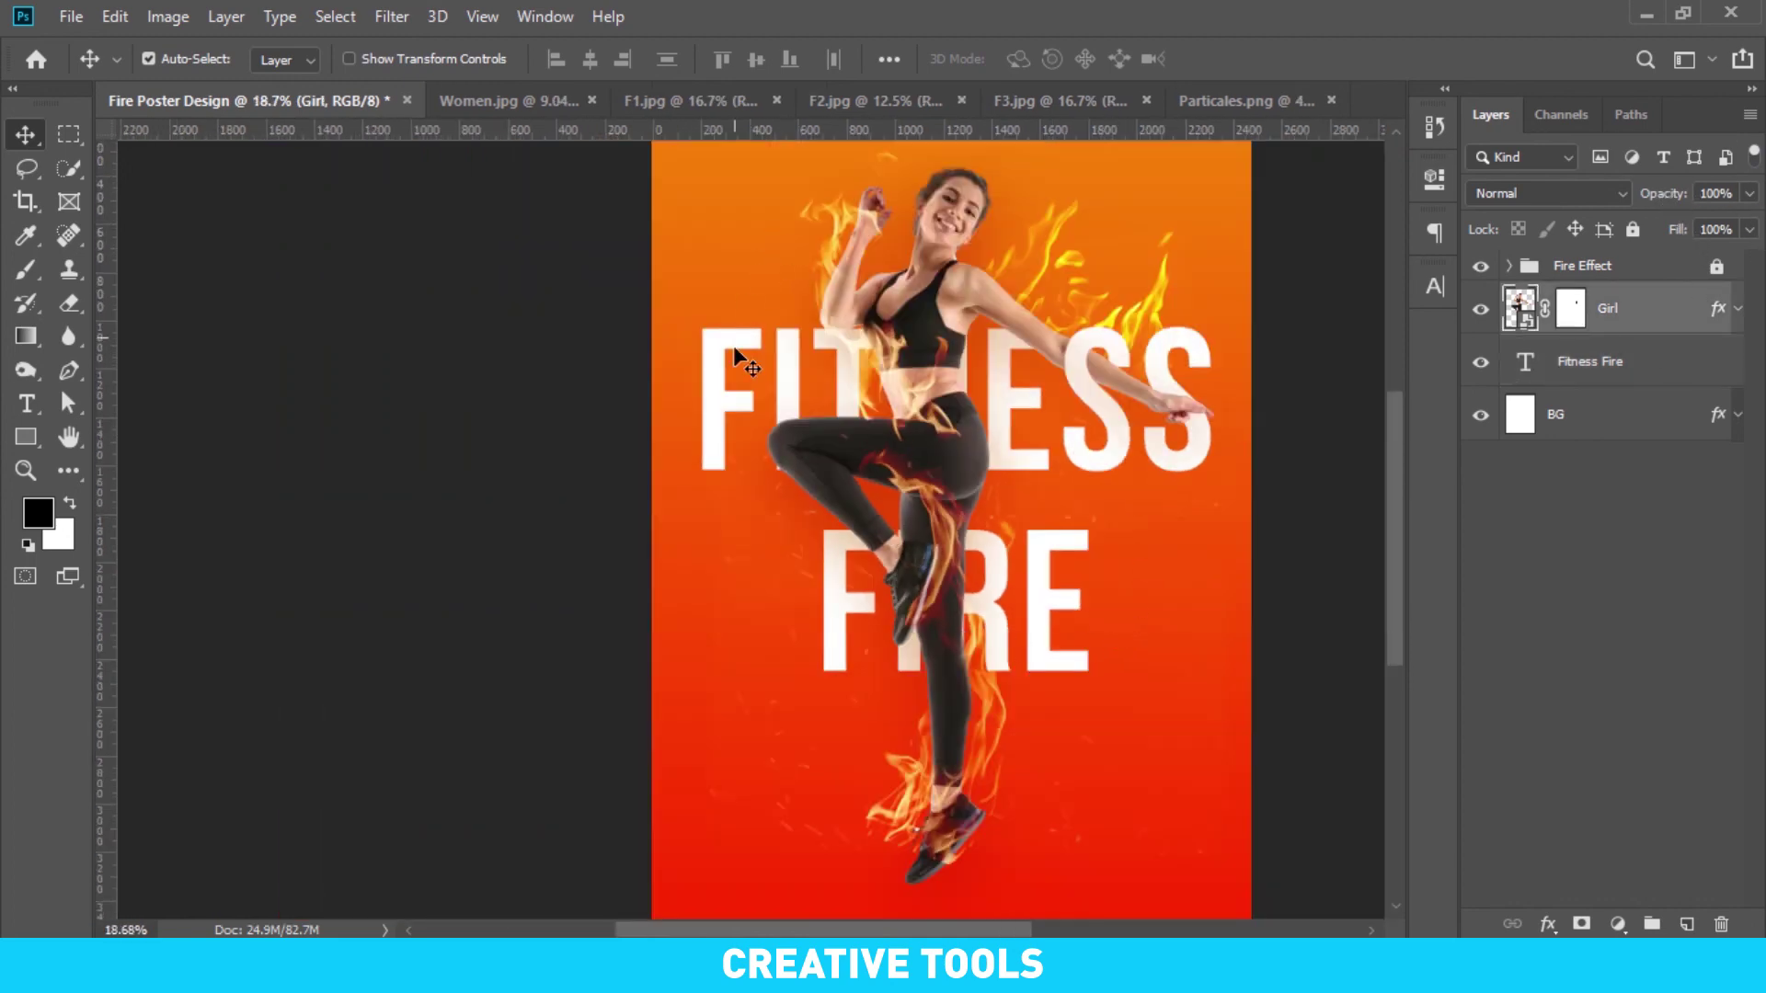
pyautogui.scroll(1, 837, 291)
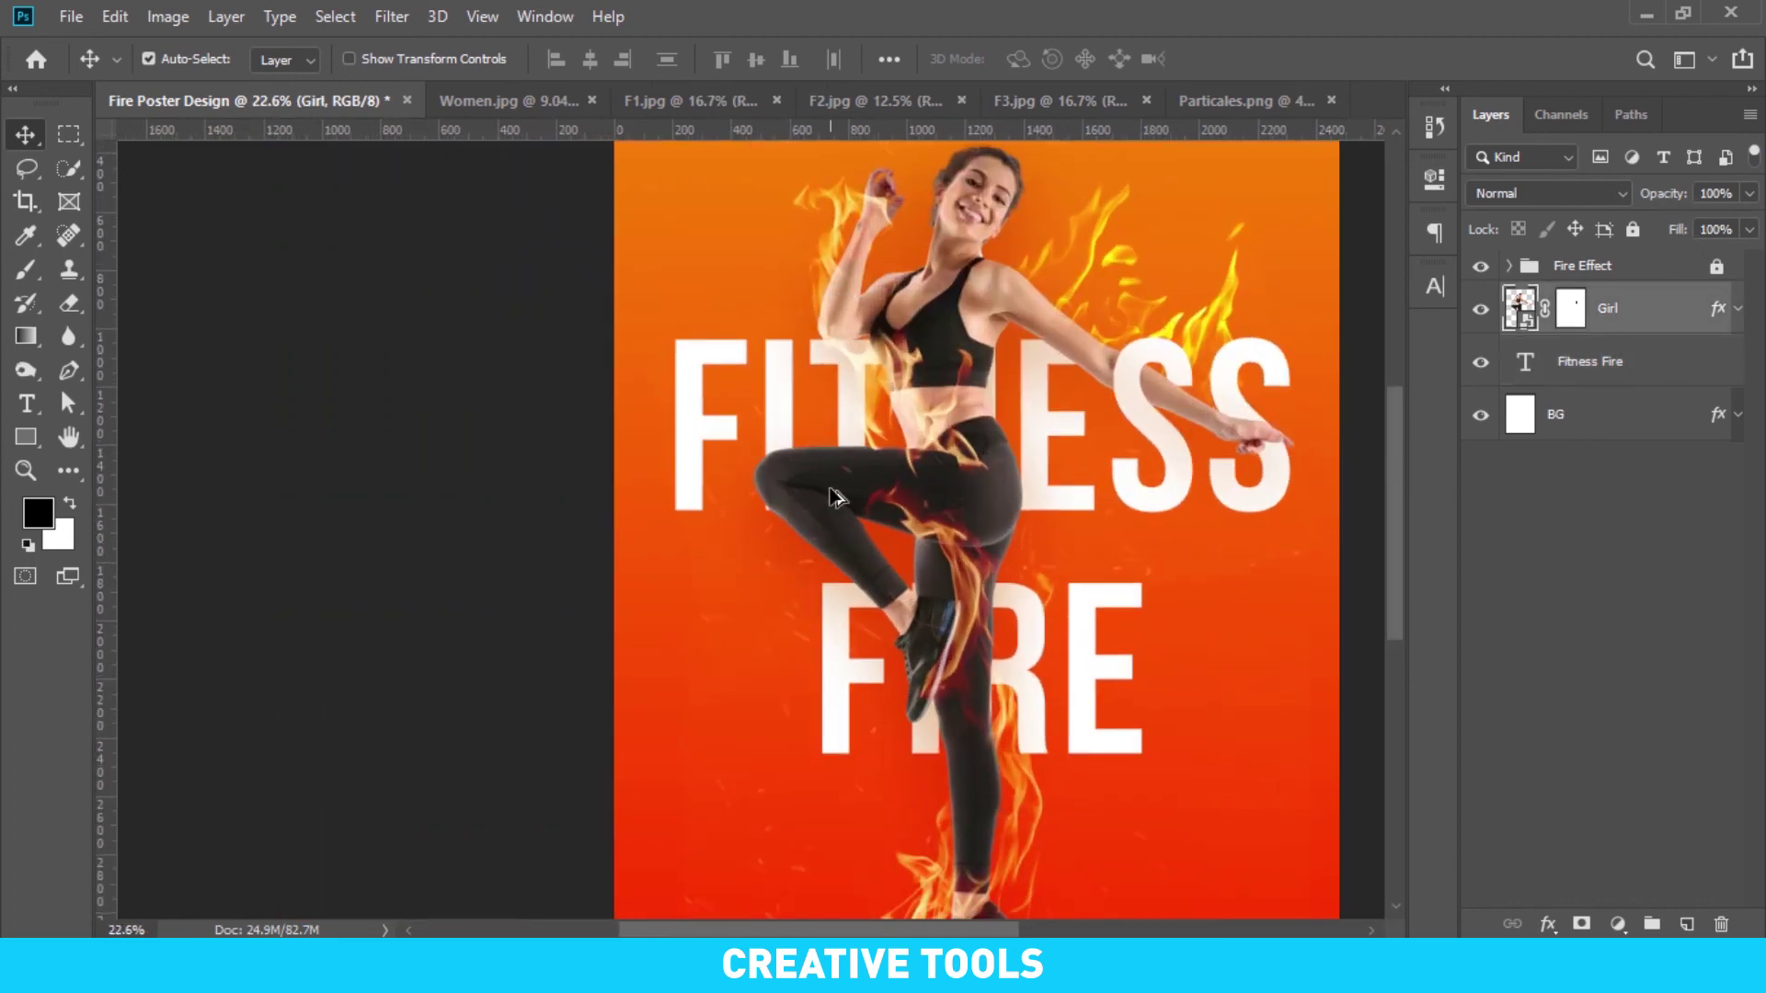
pyautogui.click(1604, 375)
pyautogui.hotkey('ctrl', 'j')
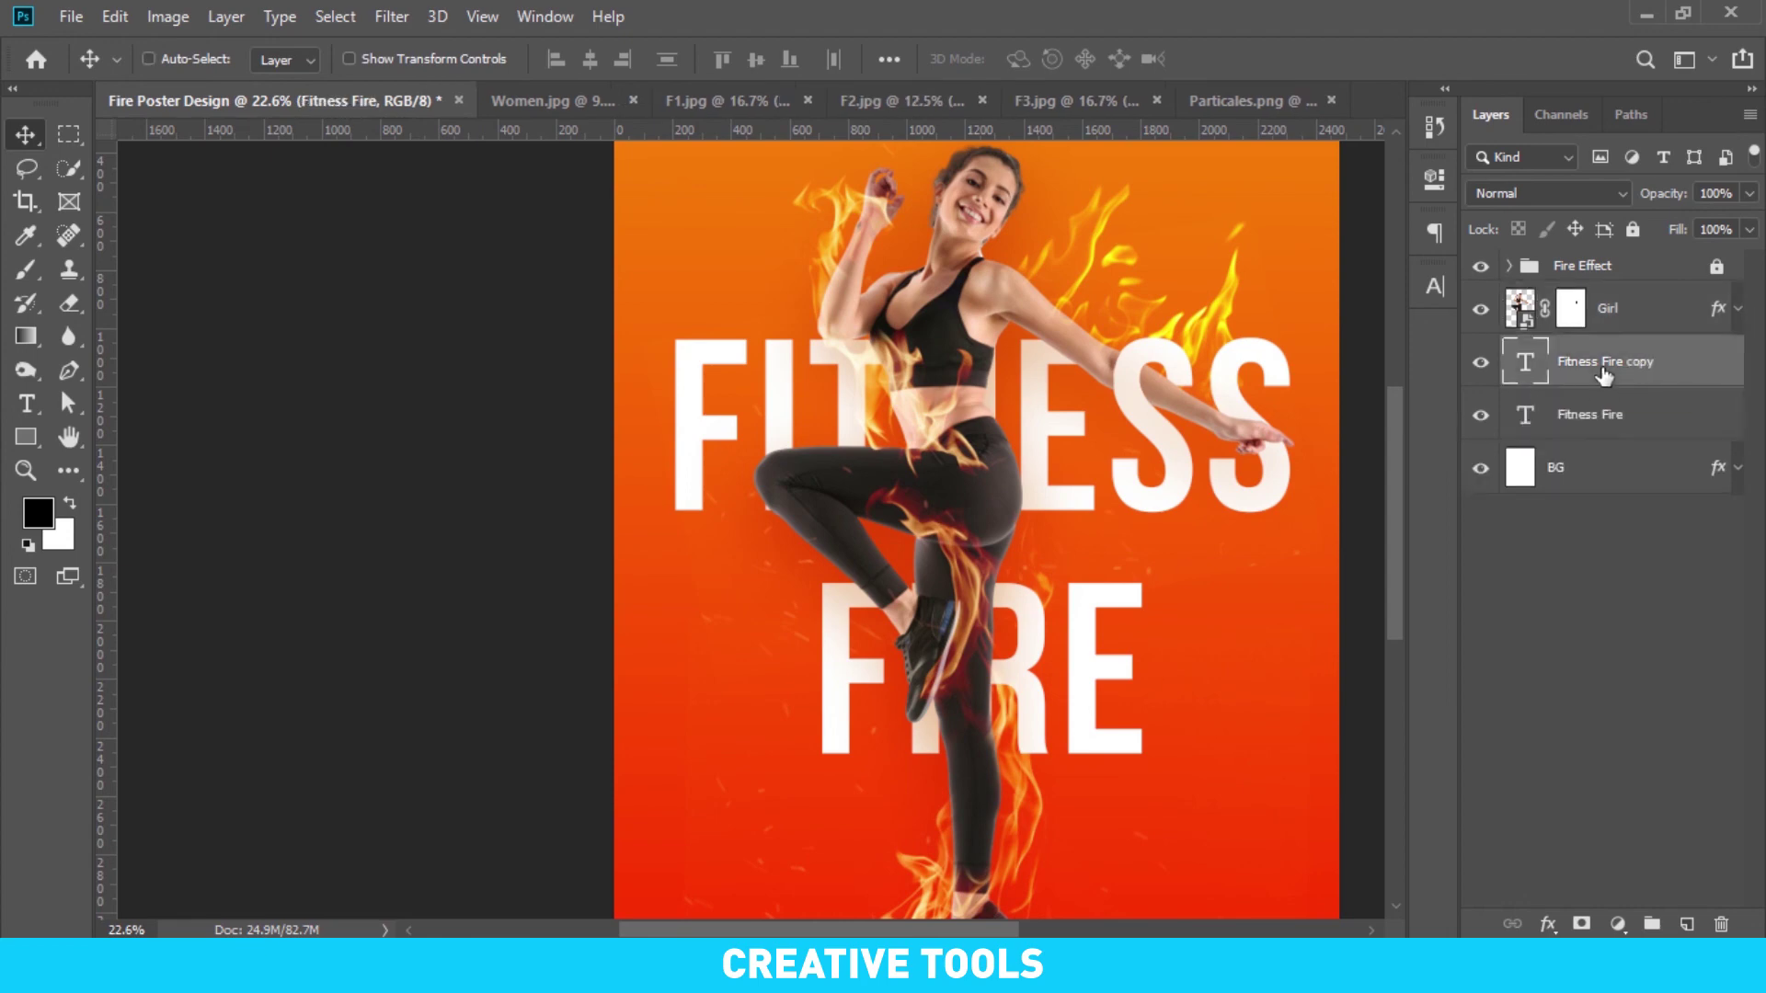
pyautogui.hotkey('ctrl', ']')
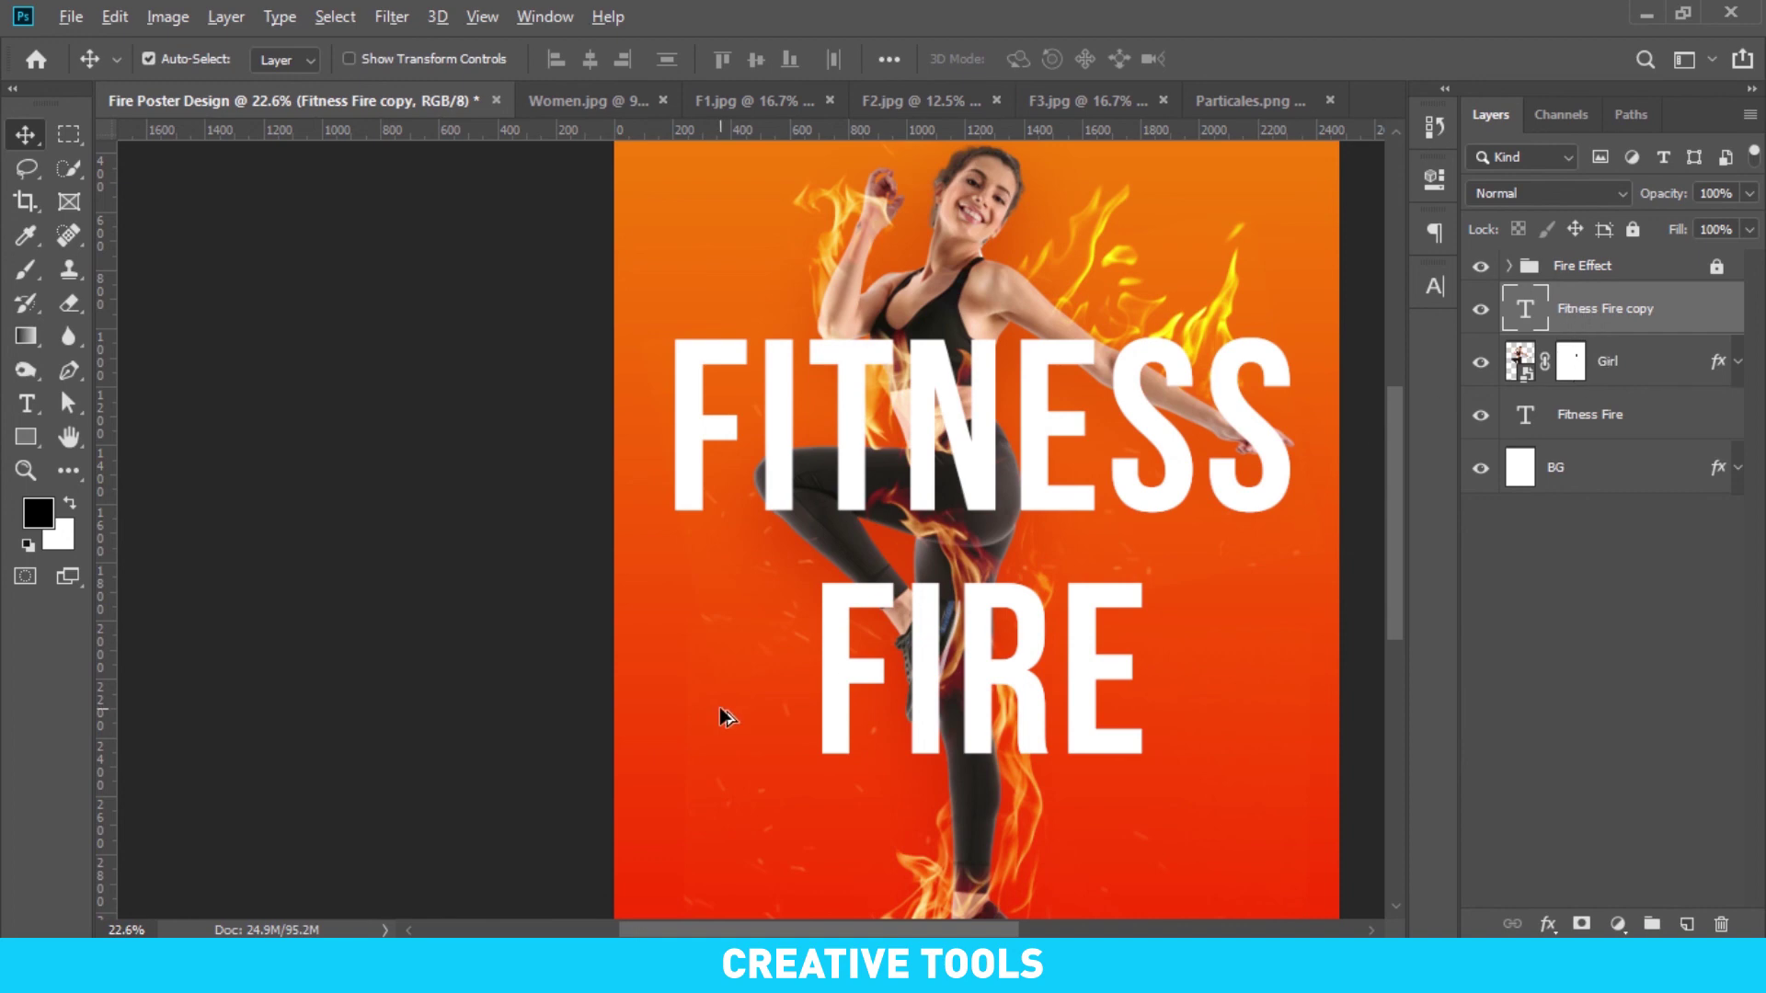
# Delete the Fitness Fire copy, fit the poster in the window, and select the BG layer
pyautogui.scroll(2, 874, 593)
pyautogui.scroll(2, 891, 577)
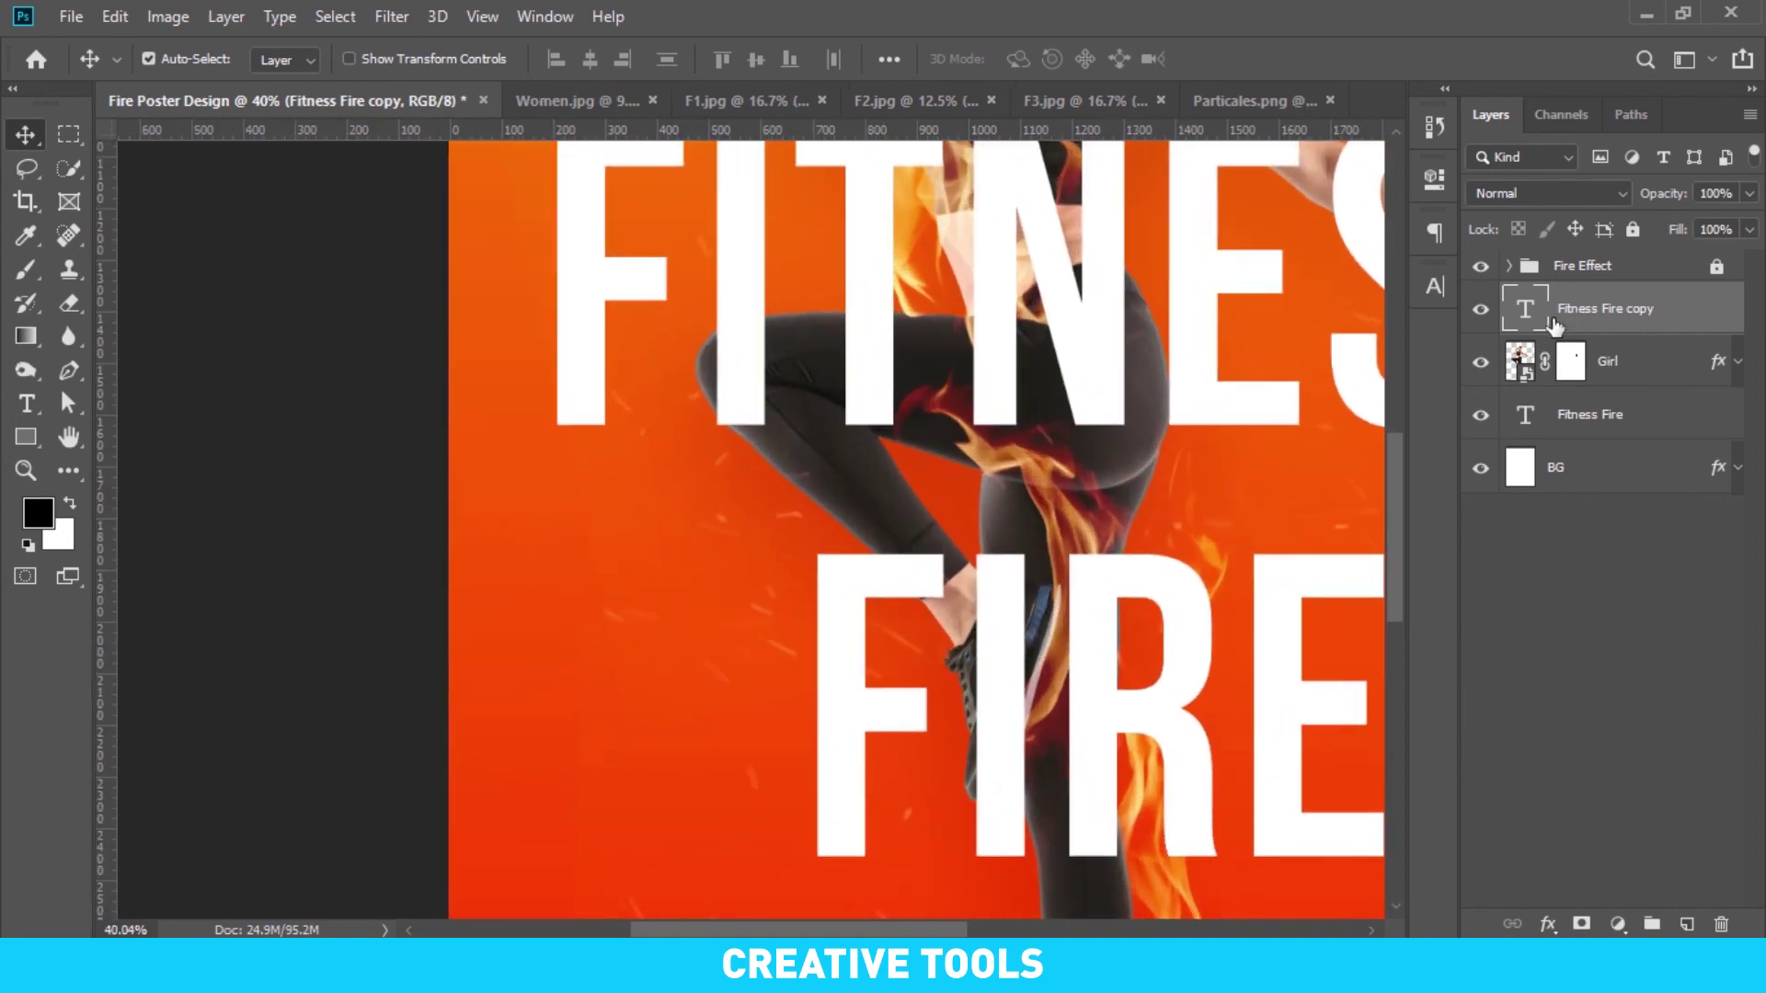
pyautogui.press('Delete')
pyautogui.scroll(-1, 945, 607)
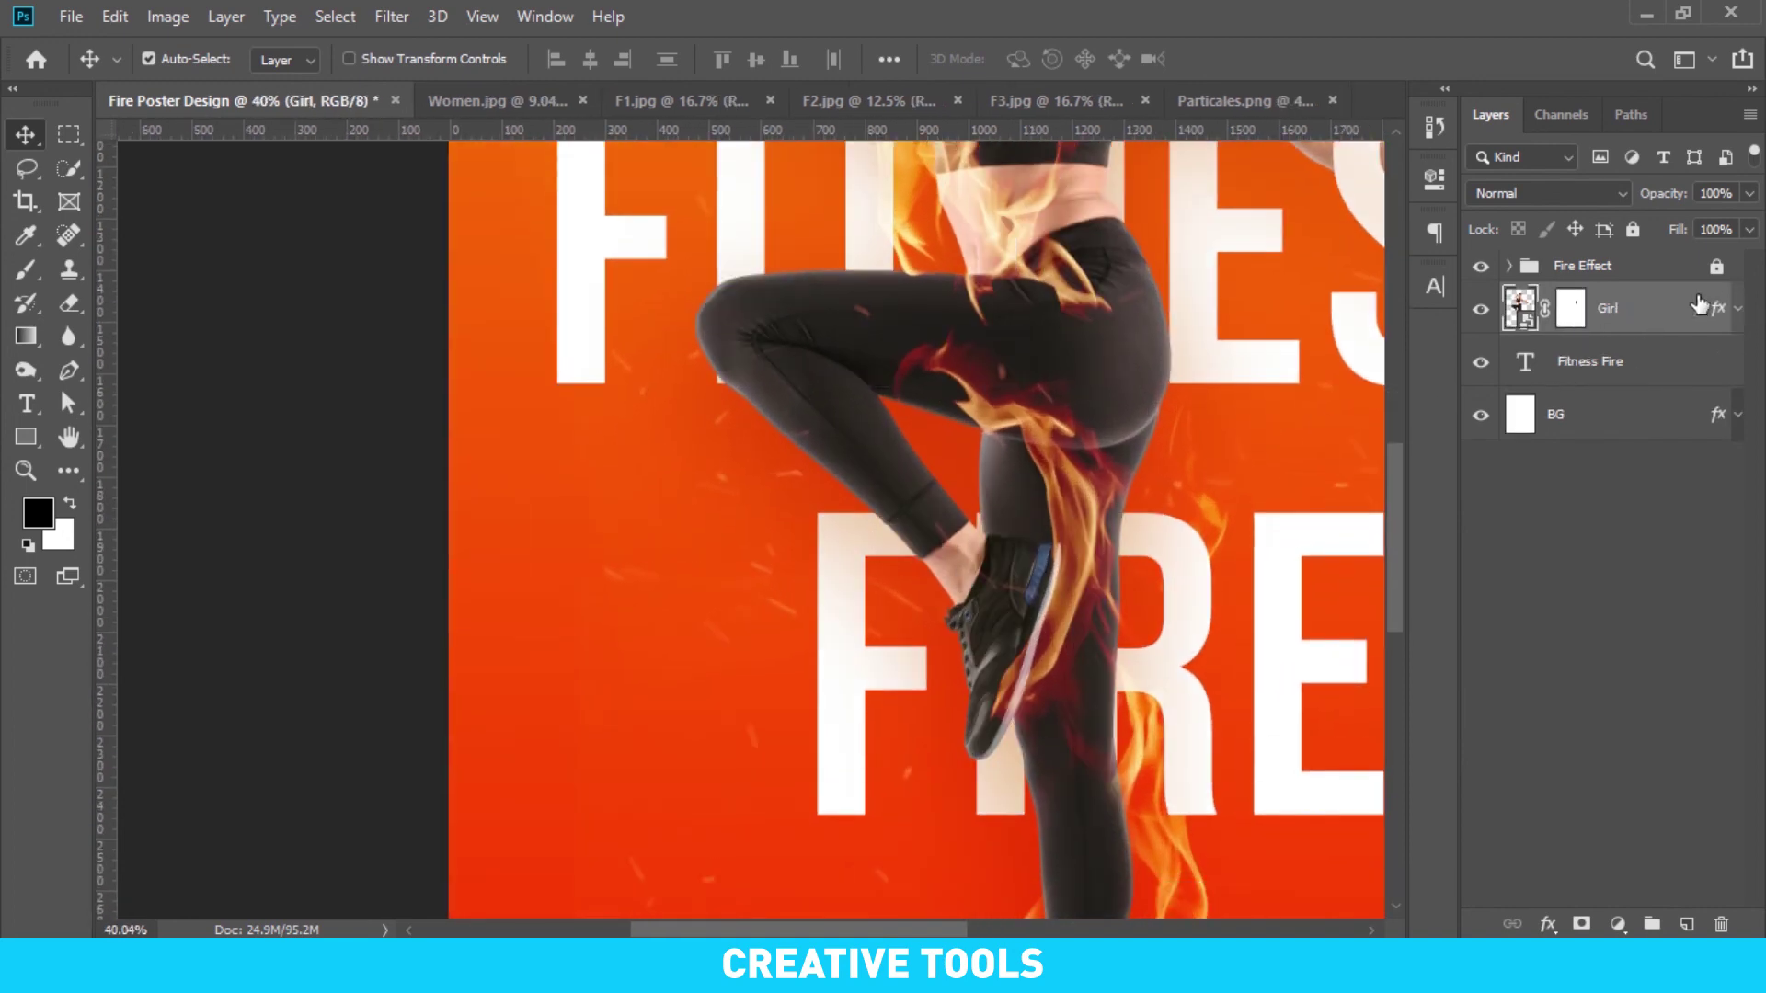
pyautogui.click(1651, 363)
pyautogui.hotkey('ctrl', '0')
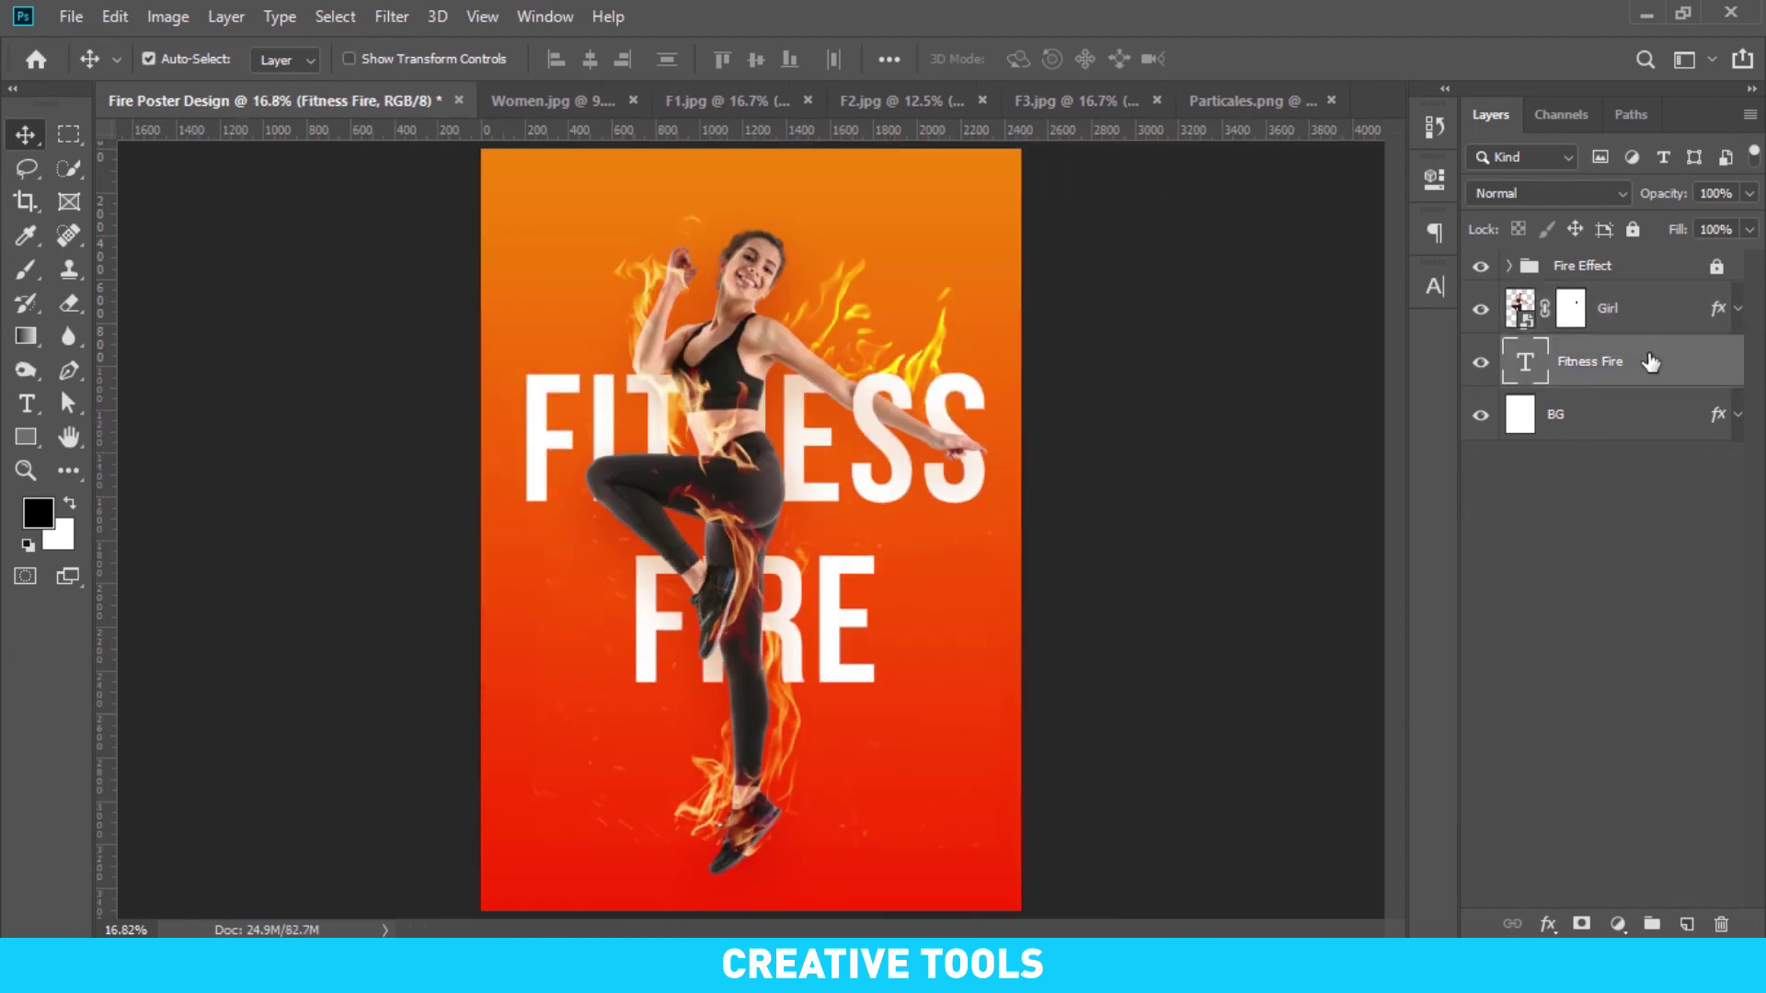
pyautogui.scroll(-1, 759, 385)
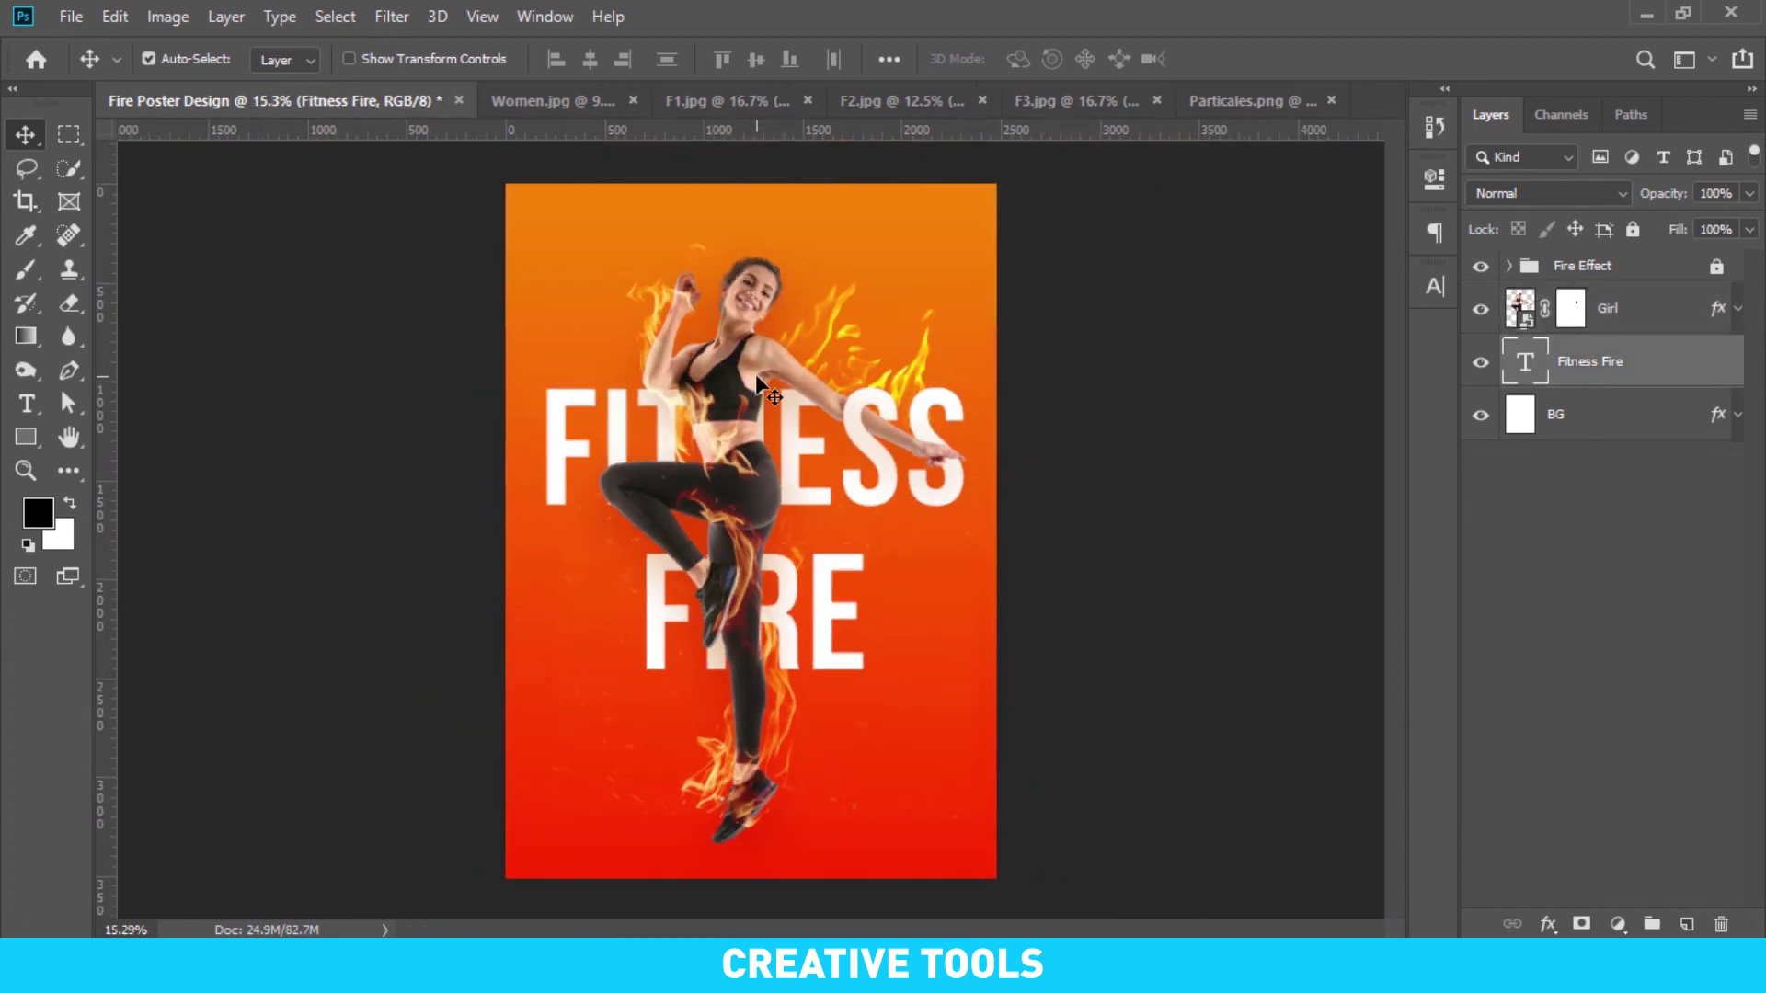
pyautogui.click(1643, 416)
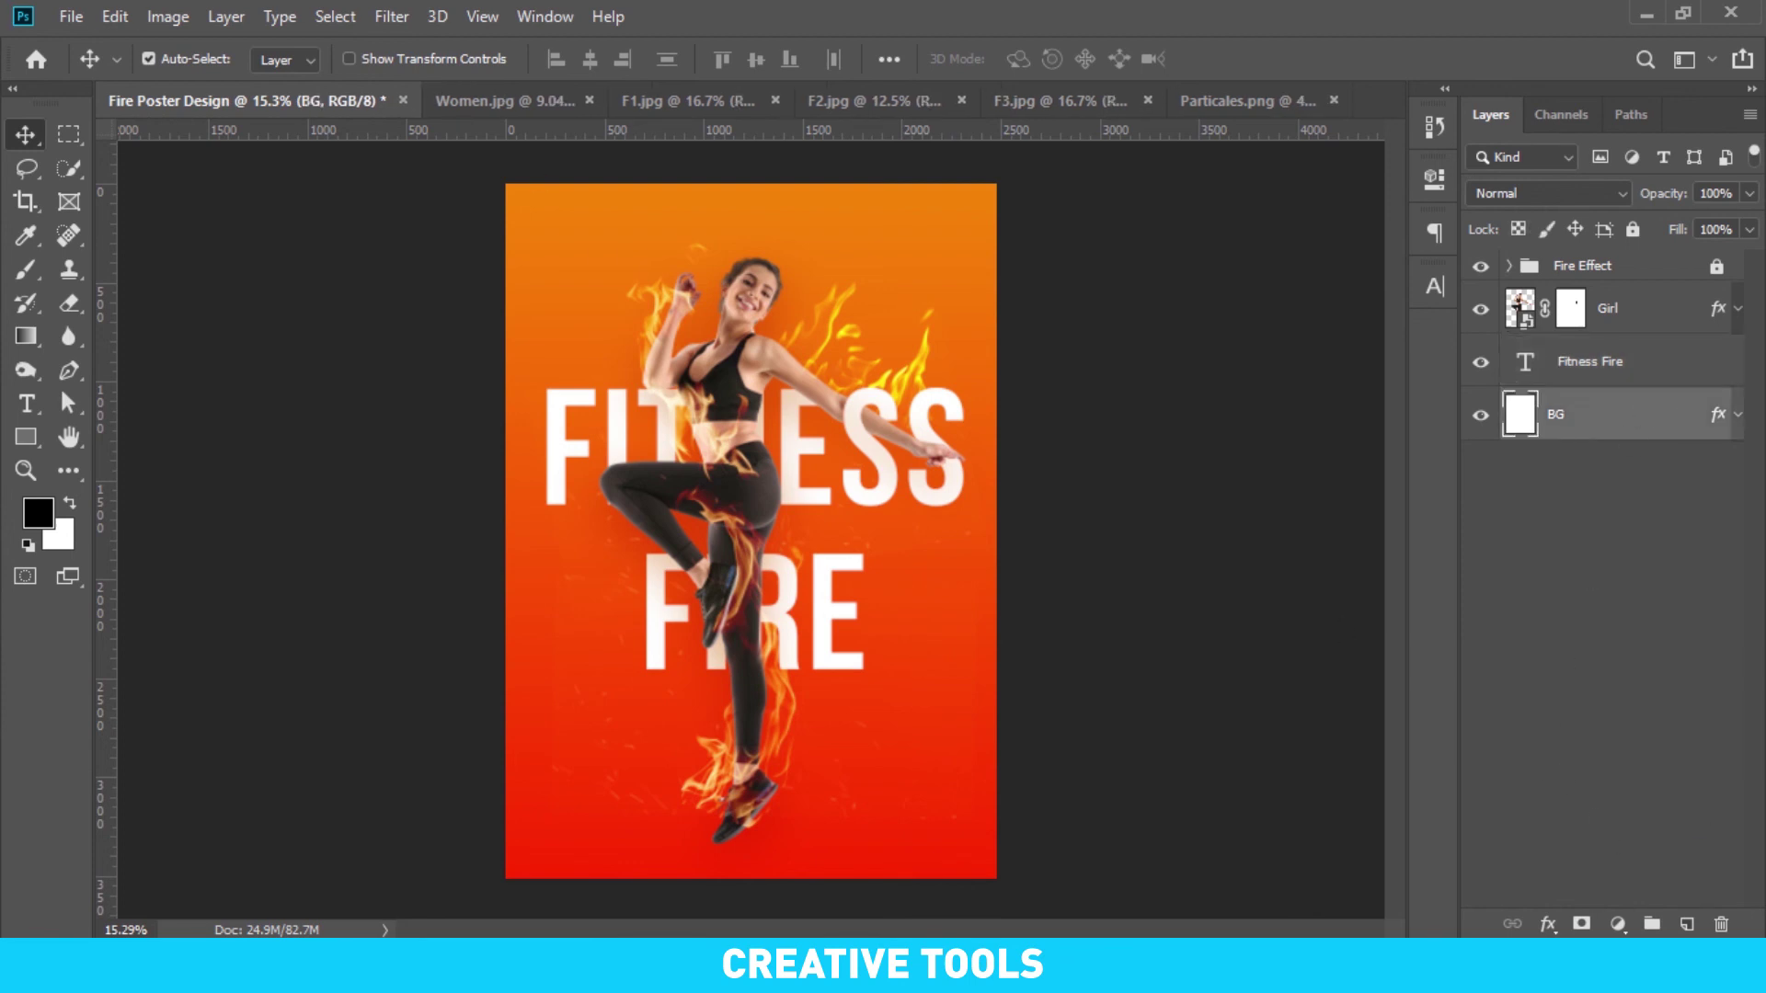
# Apply Bevel & Emboss and a Pattern Overlay to the BG layer through Blending Options
pyautogui.click(1619, 924)
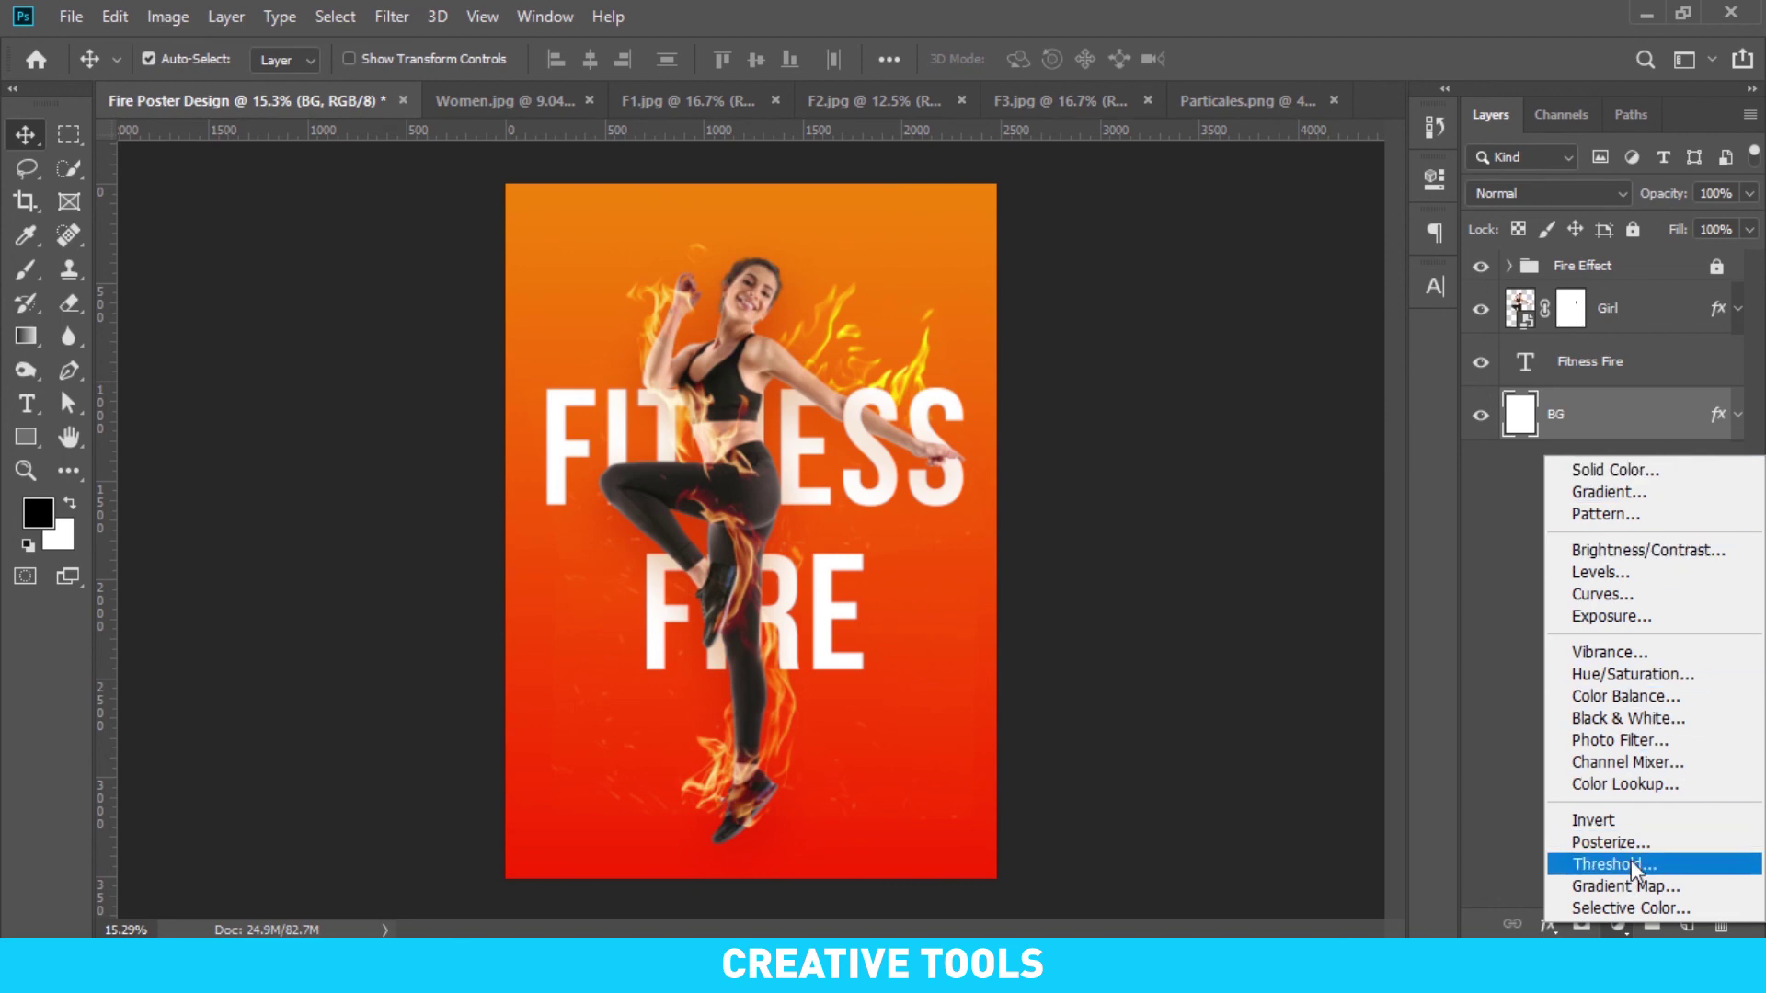
pyautogui.click(1622, 408)
pyautogui.rightClick(1614, 405)
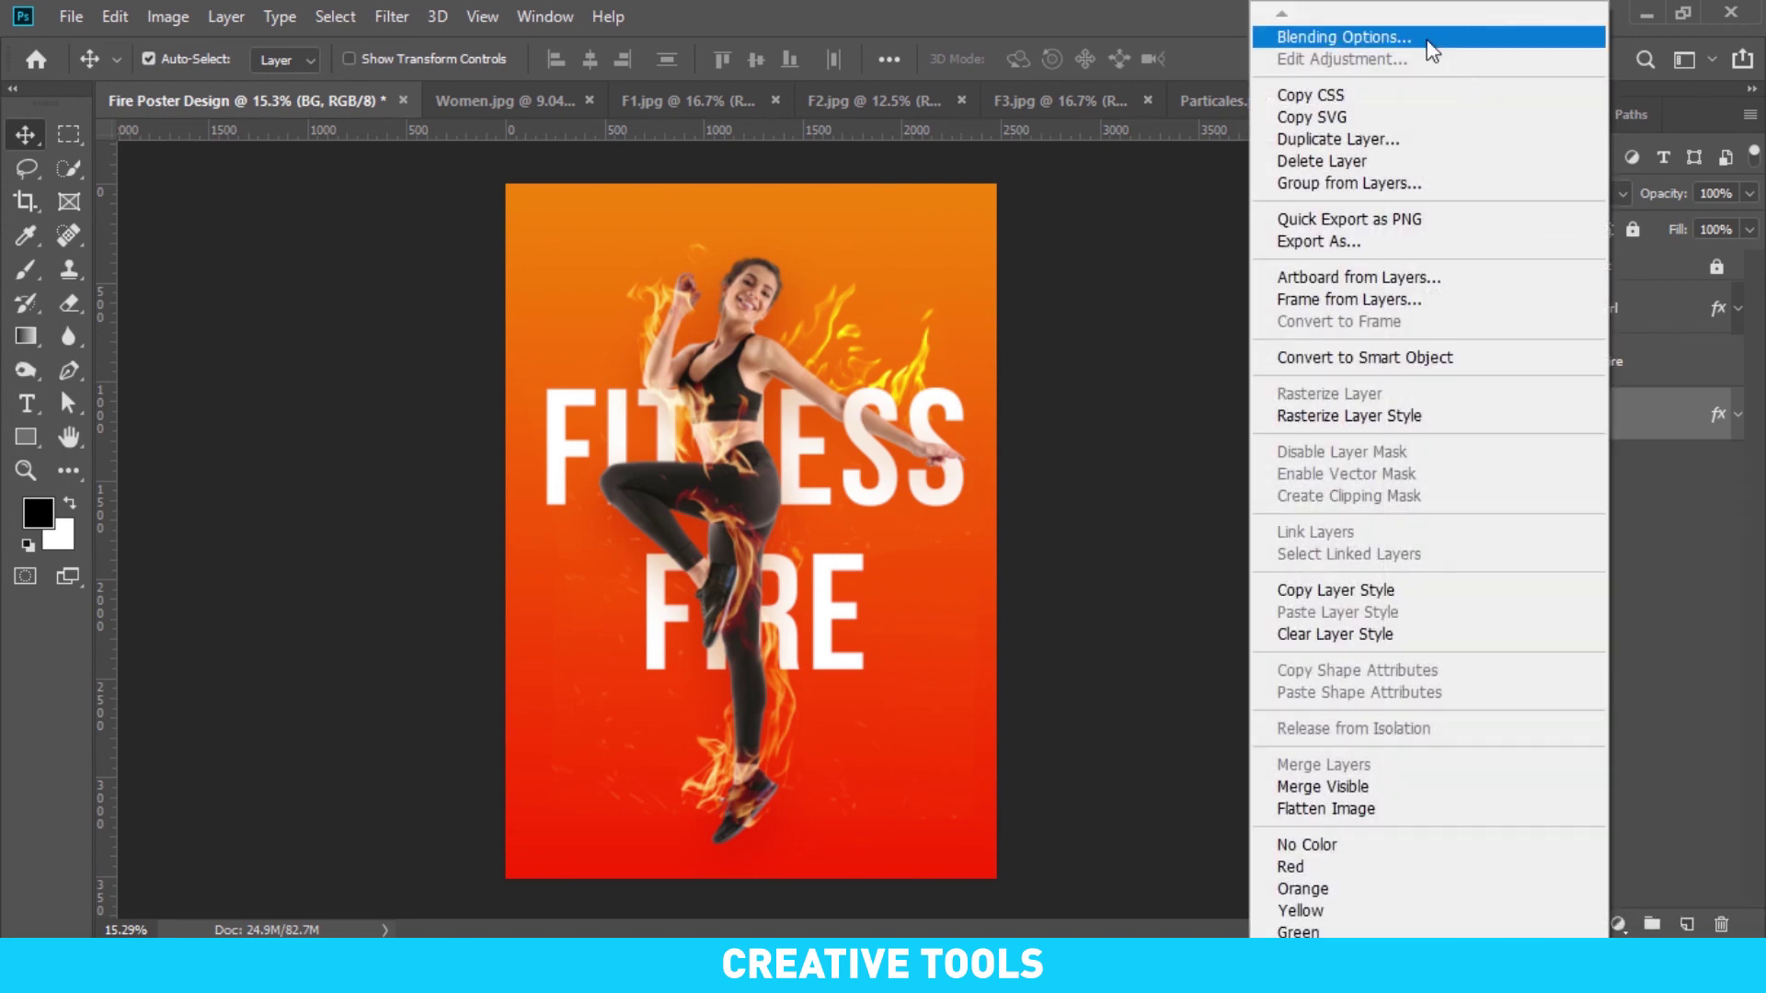
pyautogui.click(1361, 39)
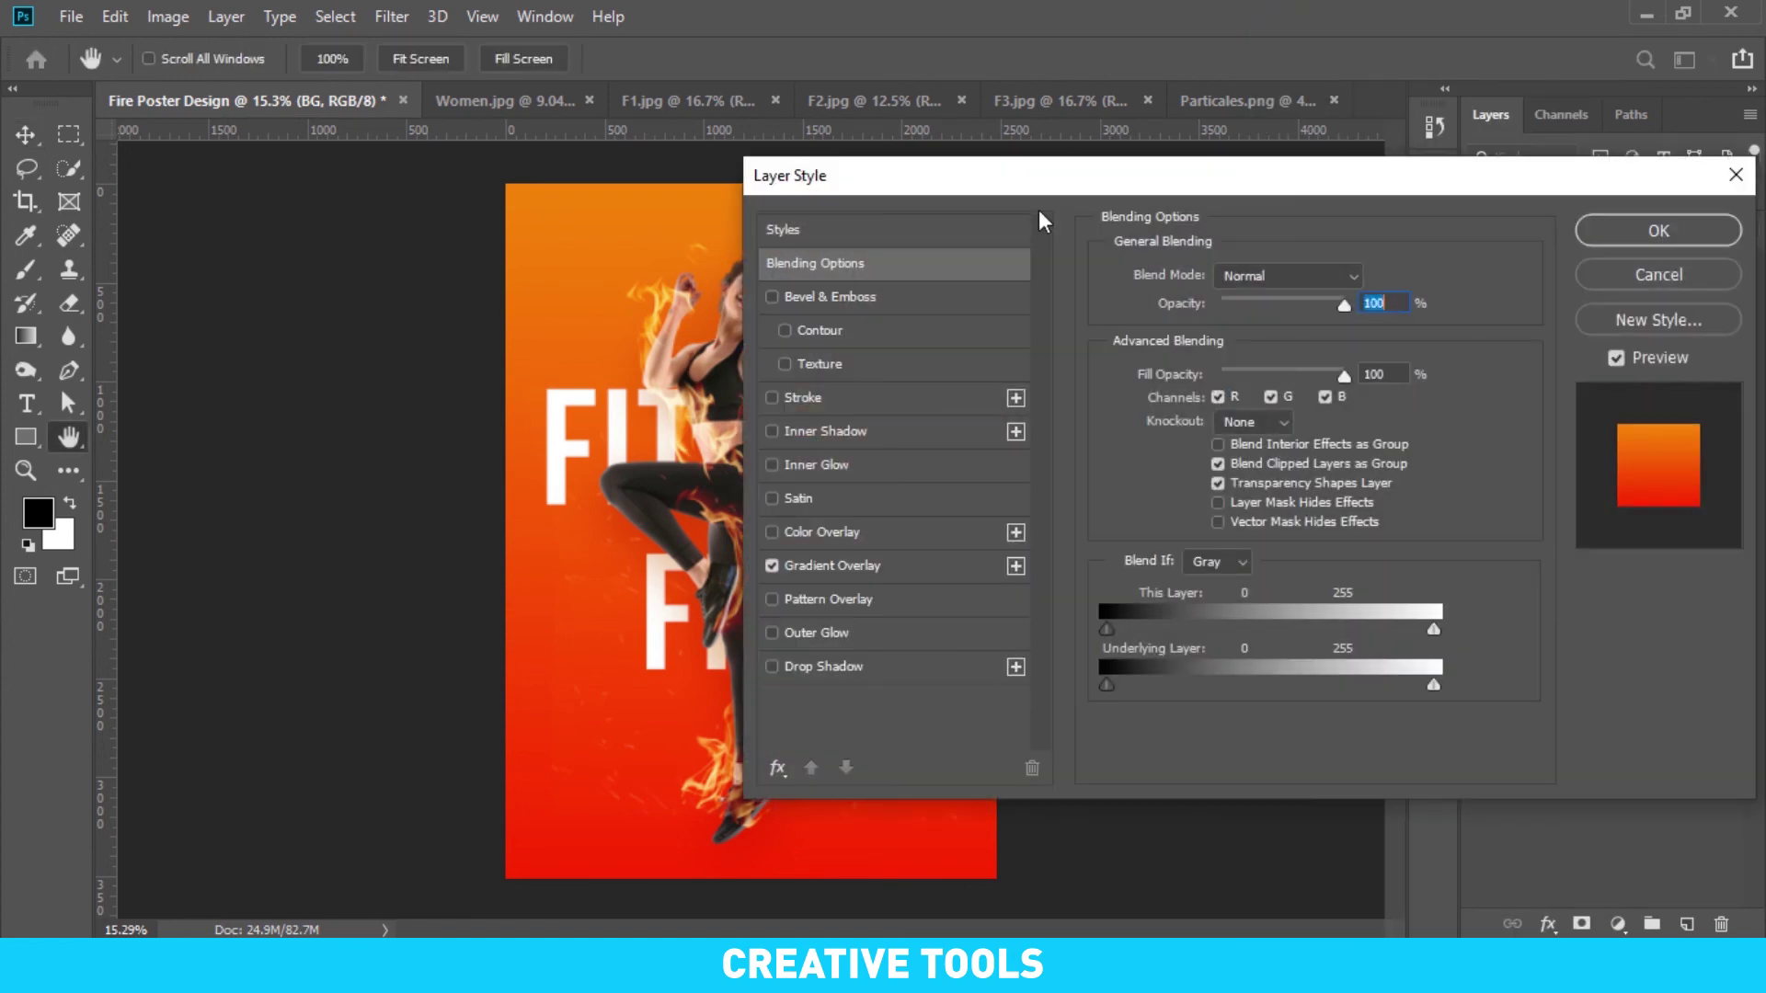
pyautogui.moveTo(925, 180); pyautogui.dragTo(1129, 180)
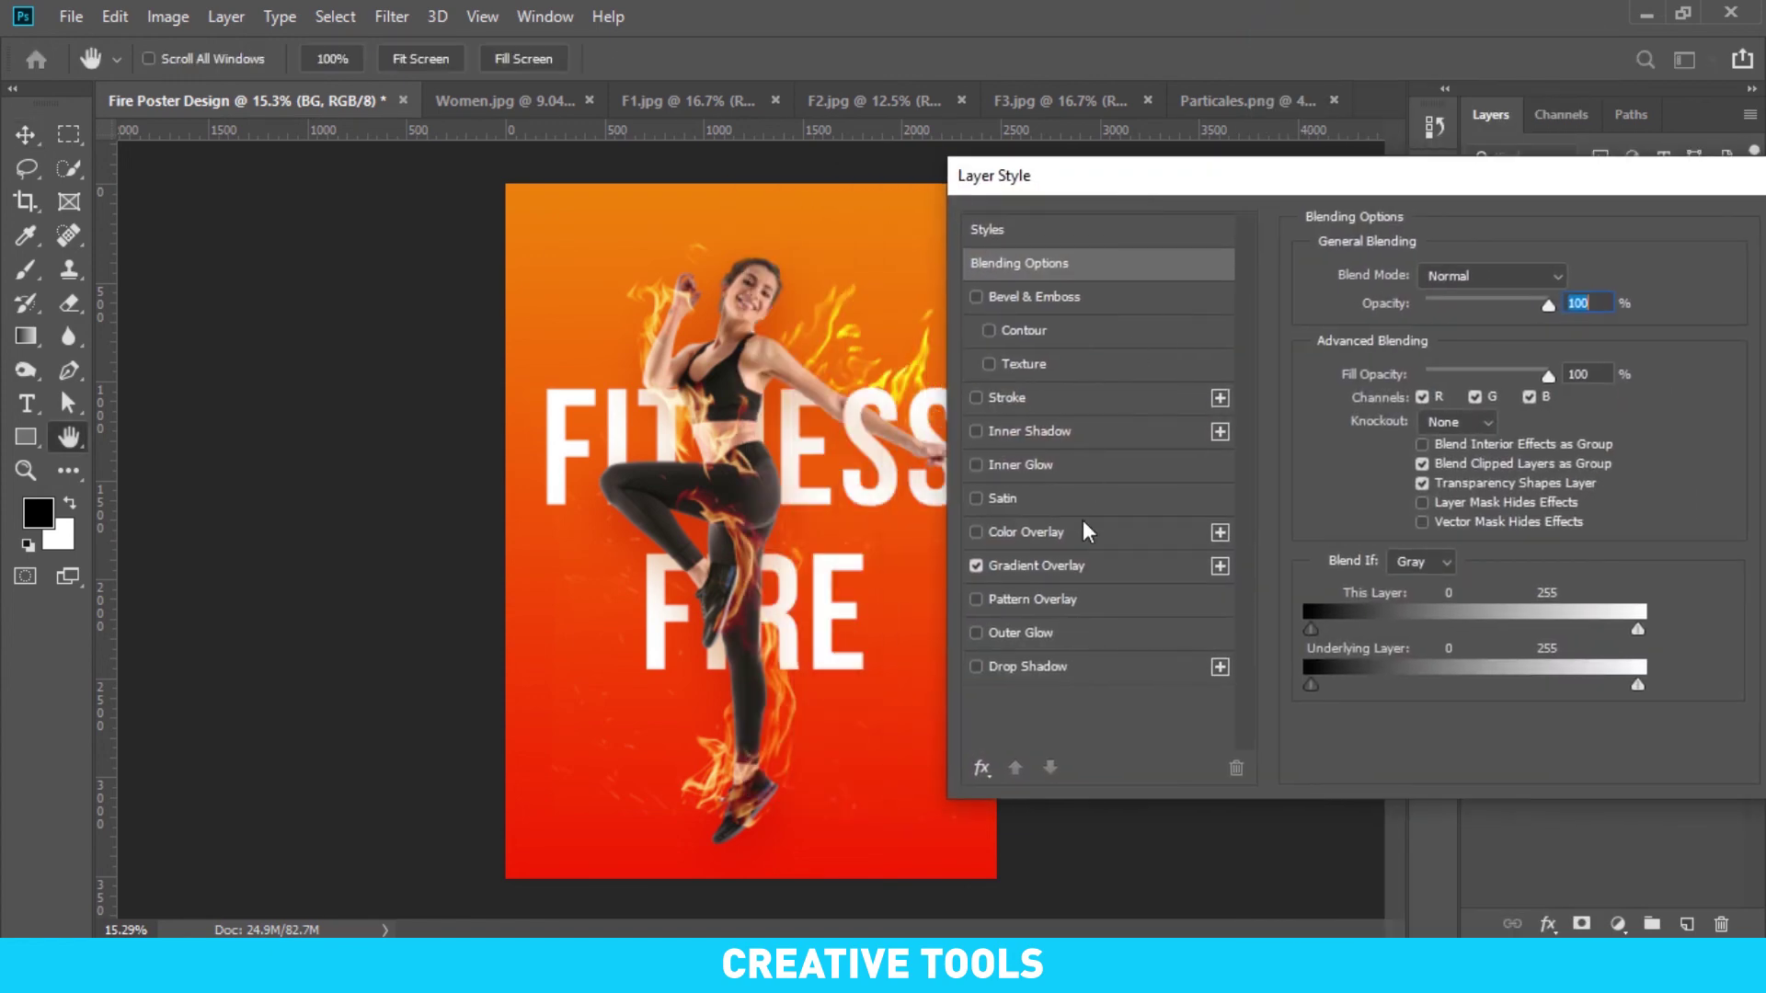
pyautogui.click(1048, 365)
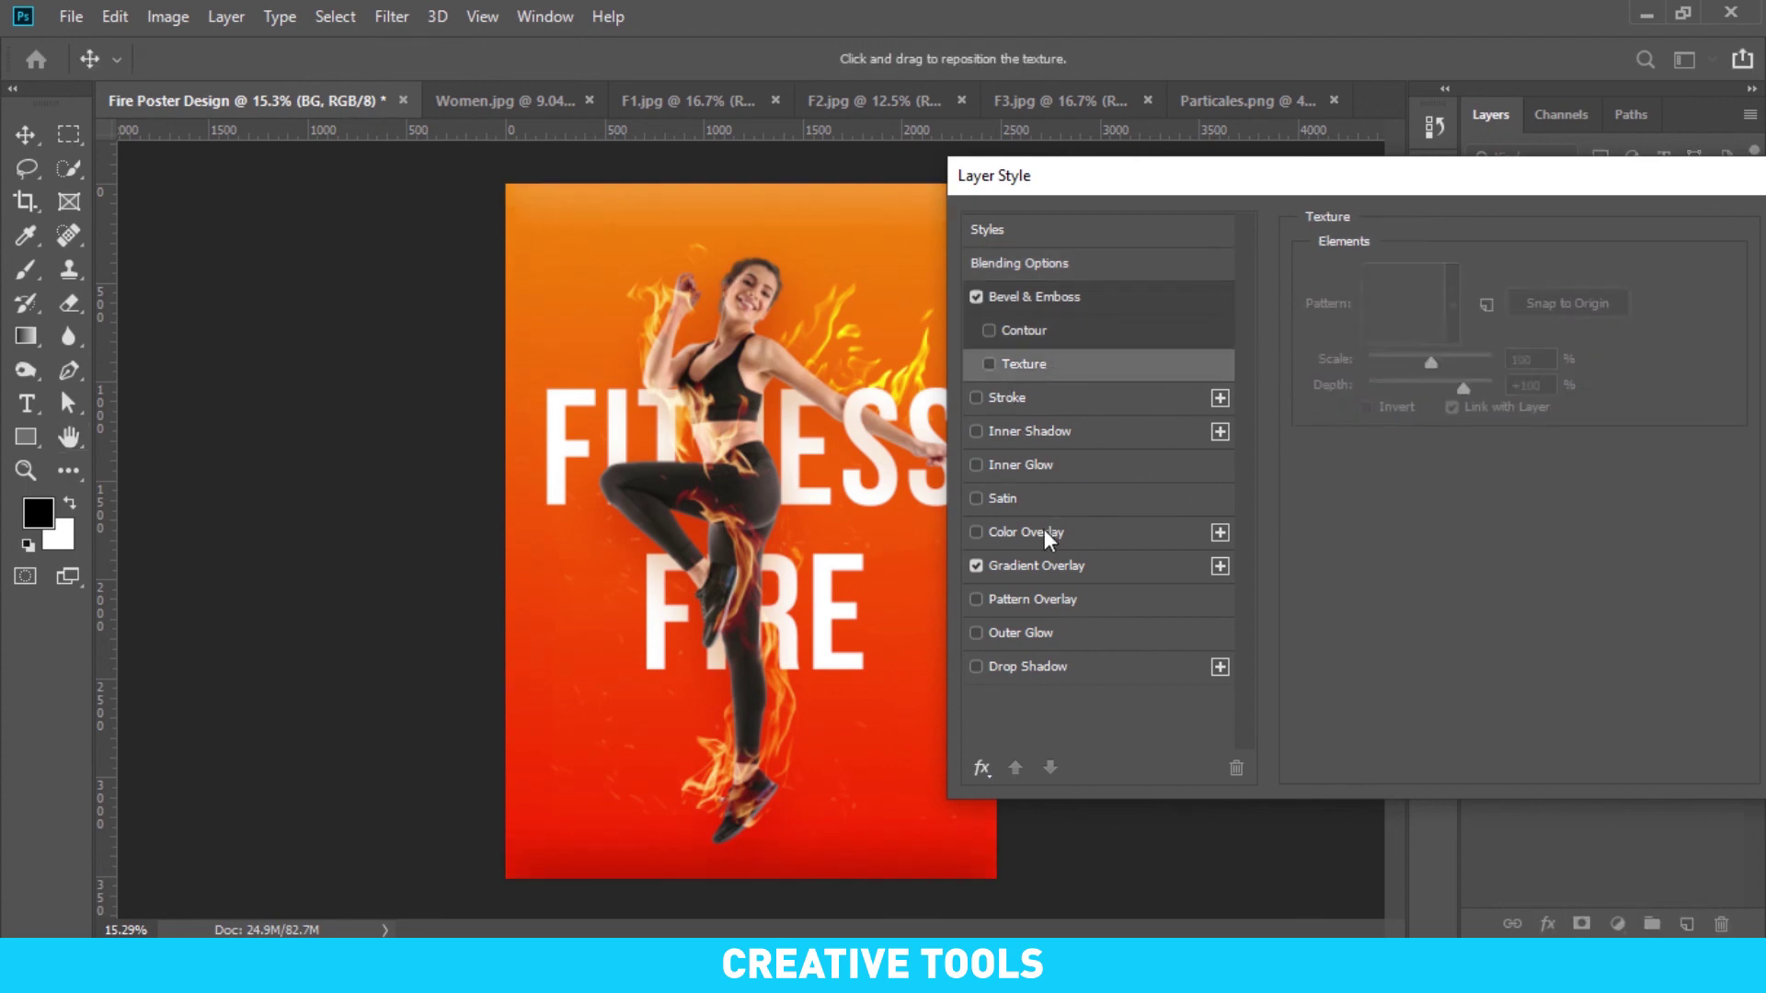
pyautogui.click(1067, 600)
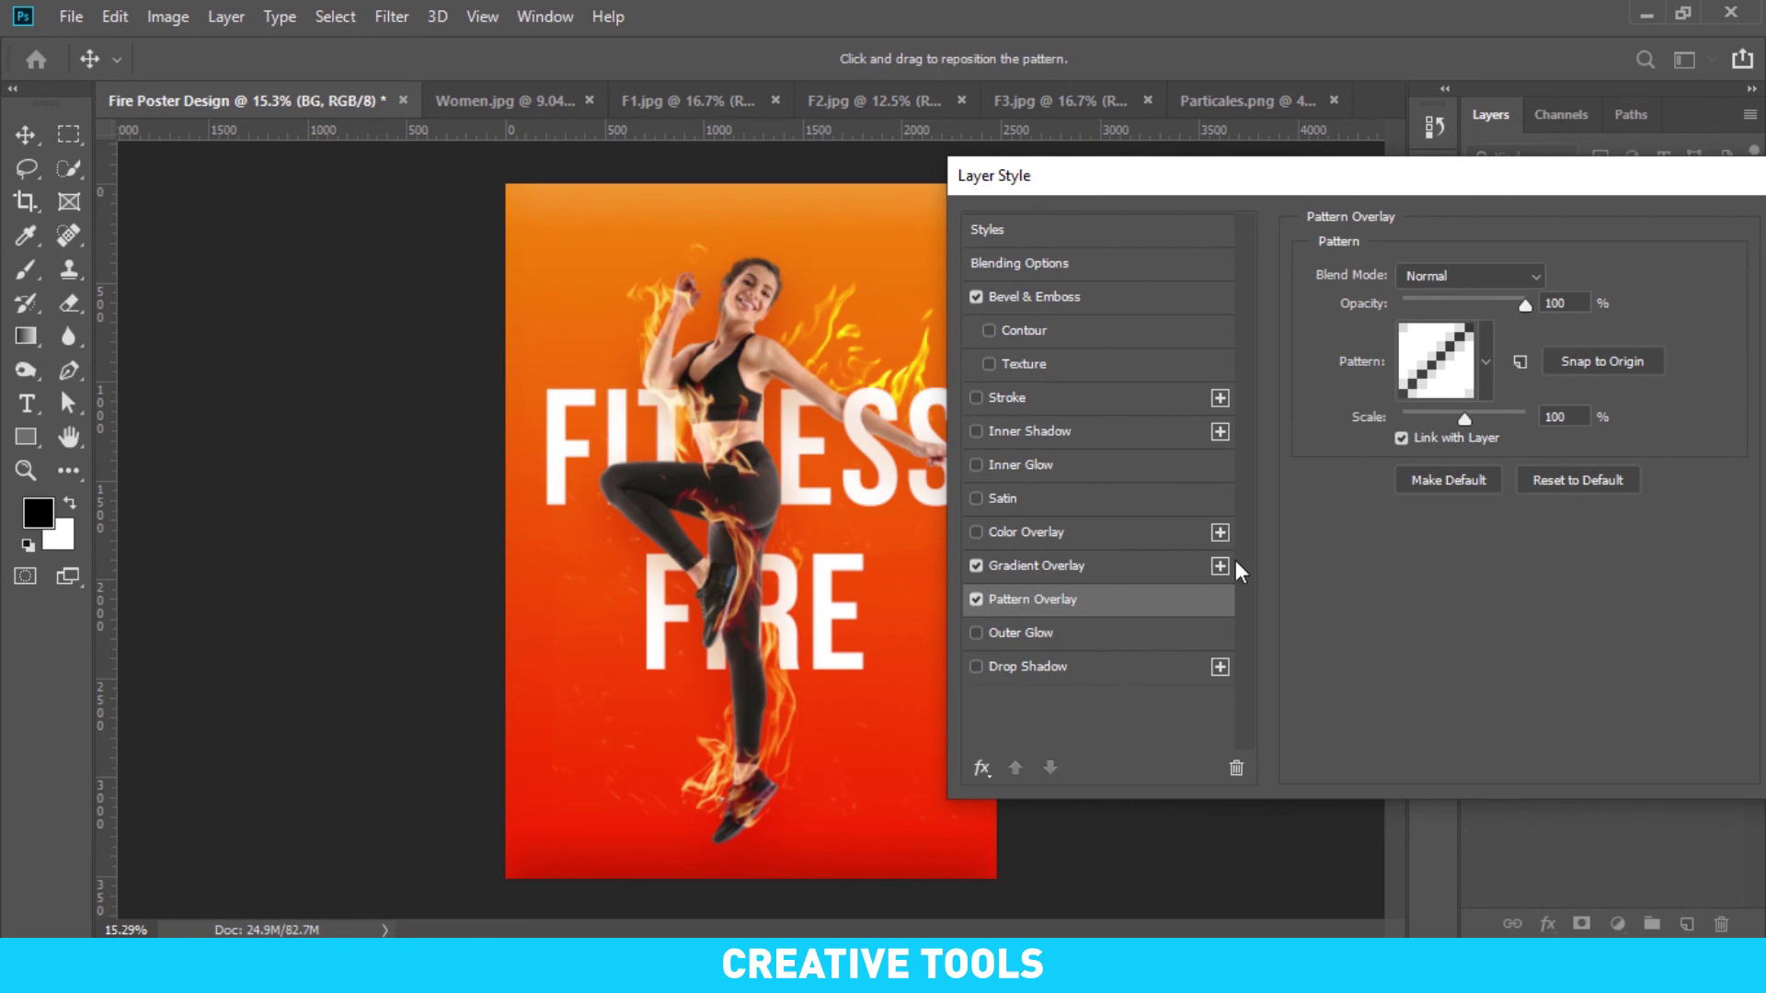
pyautogui.moveTo(1707, 175); pyautogui.dragTo(1410, 175)
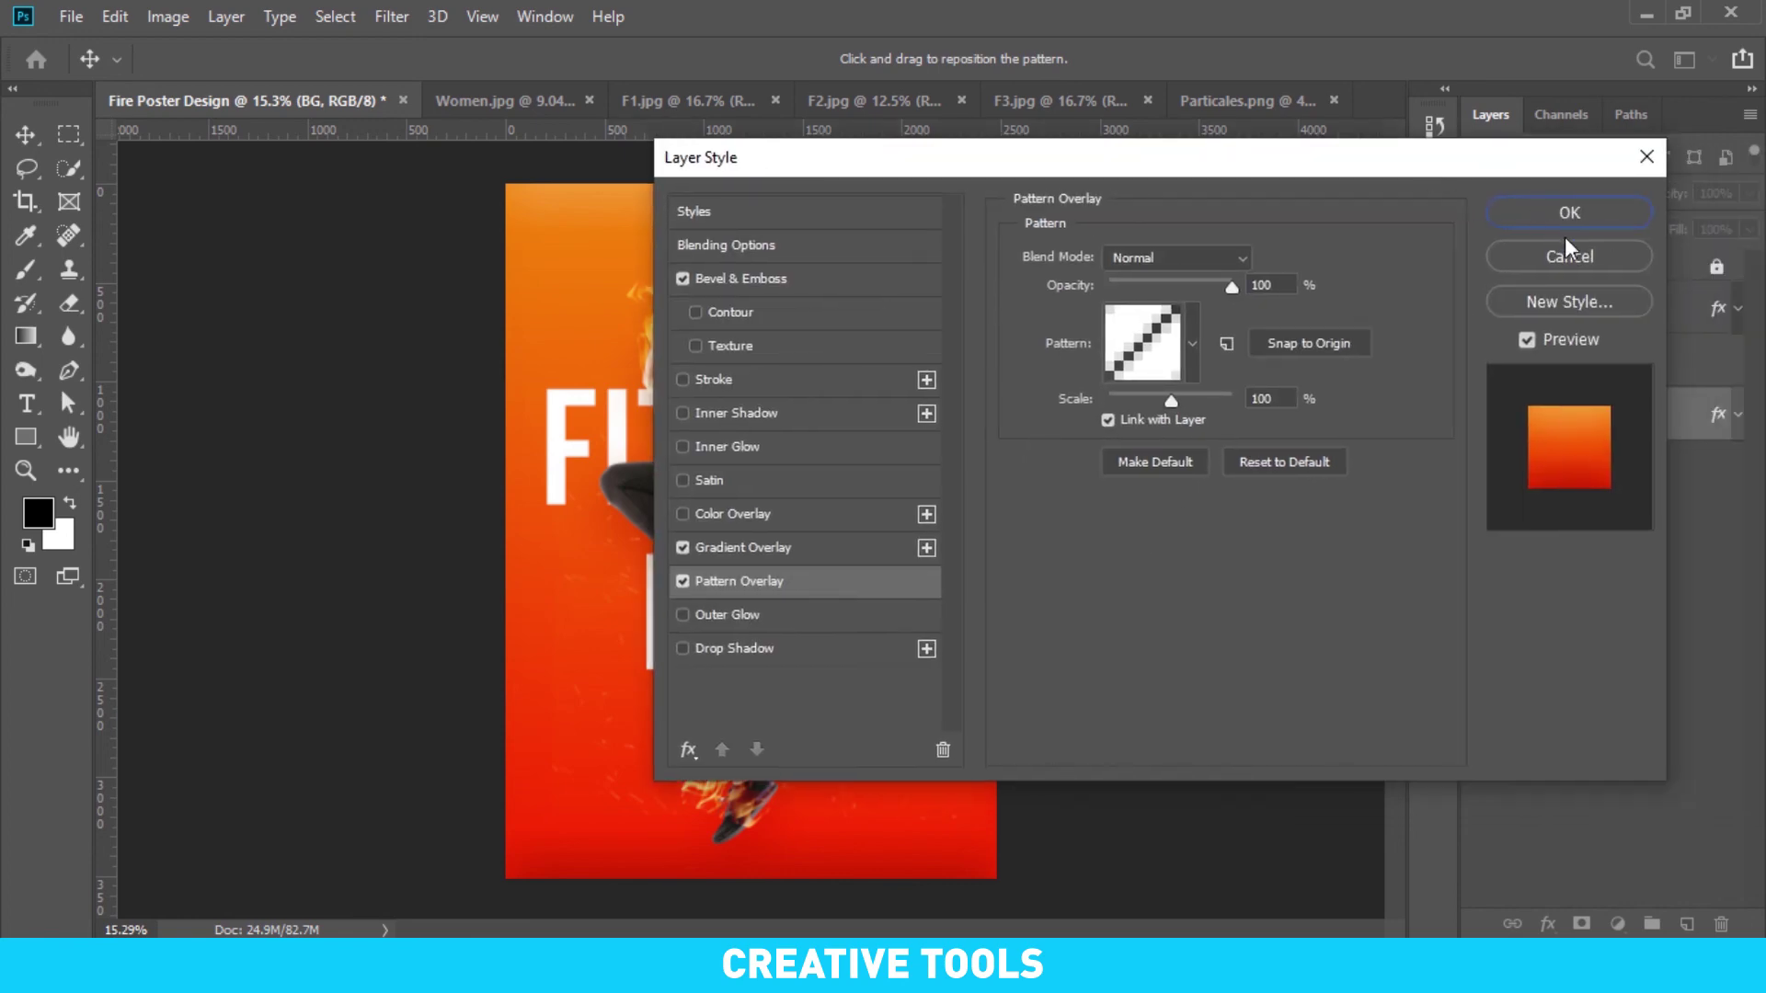
pyautogui.click(1571, 246)
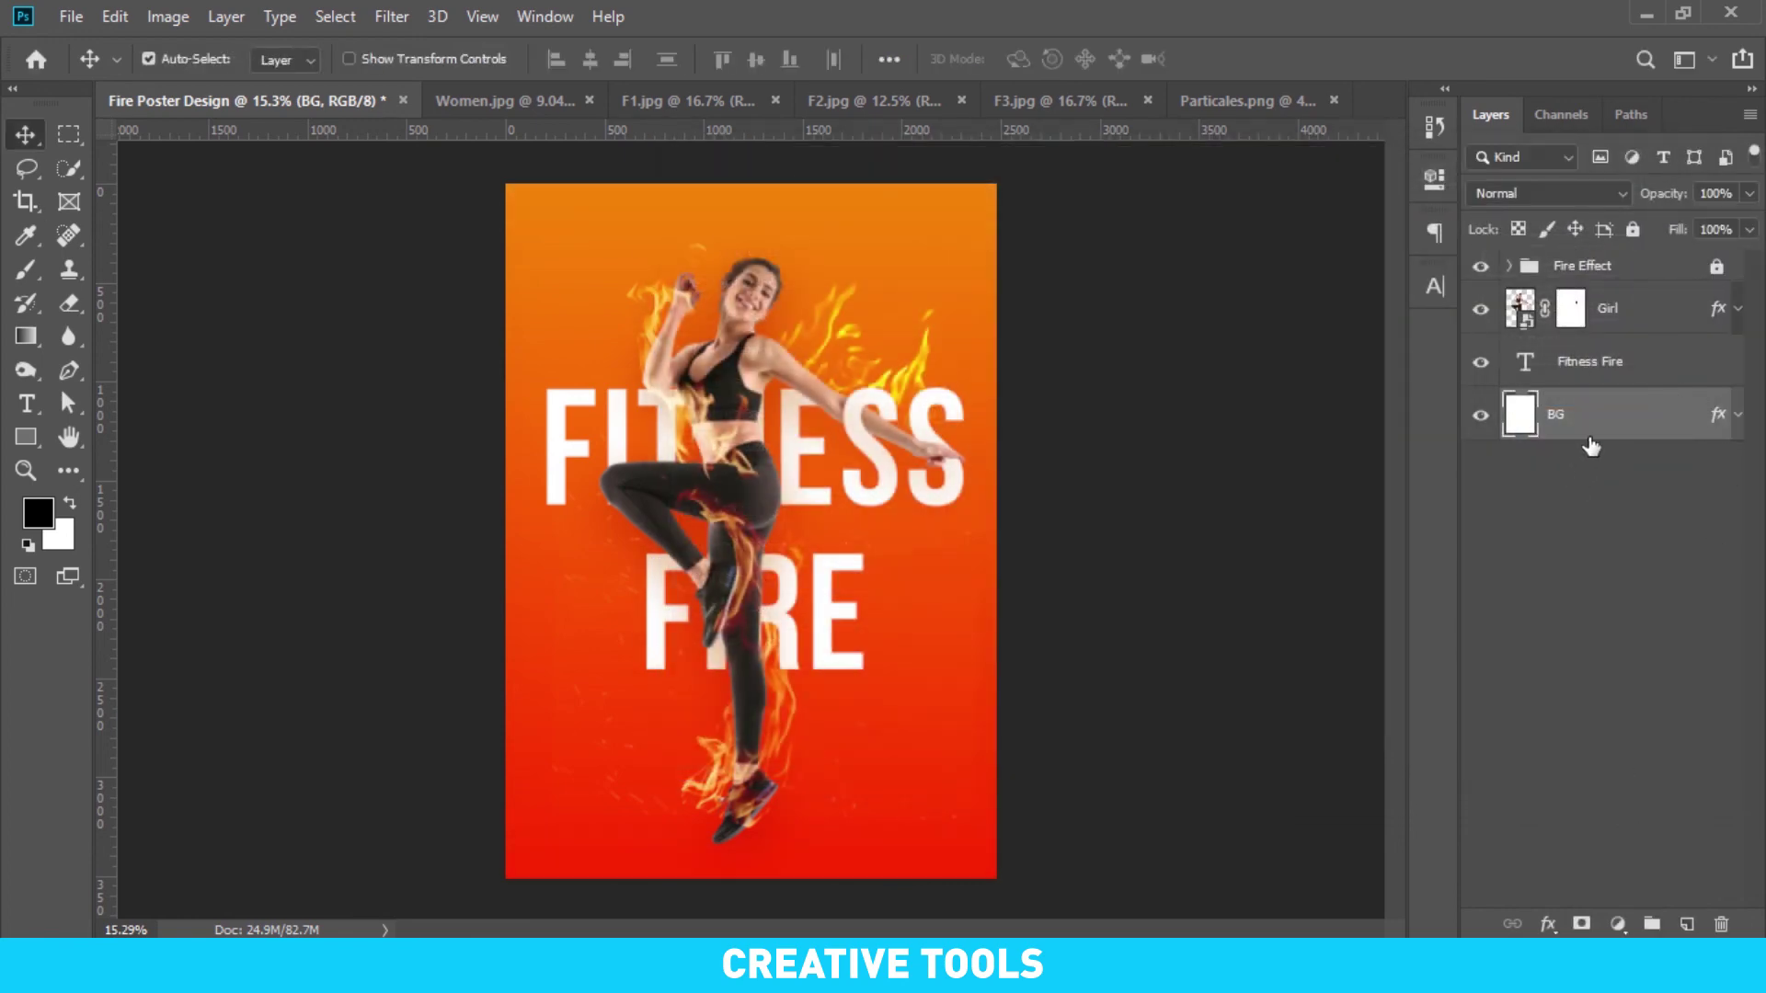
pyautogui.rightClick(1592, 425)
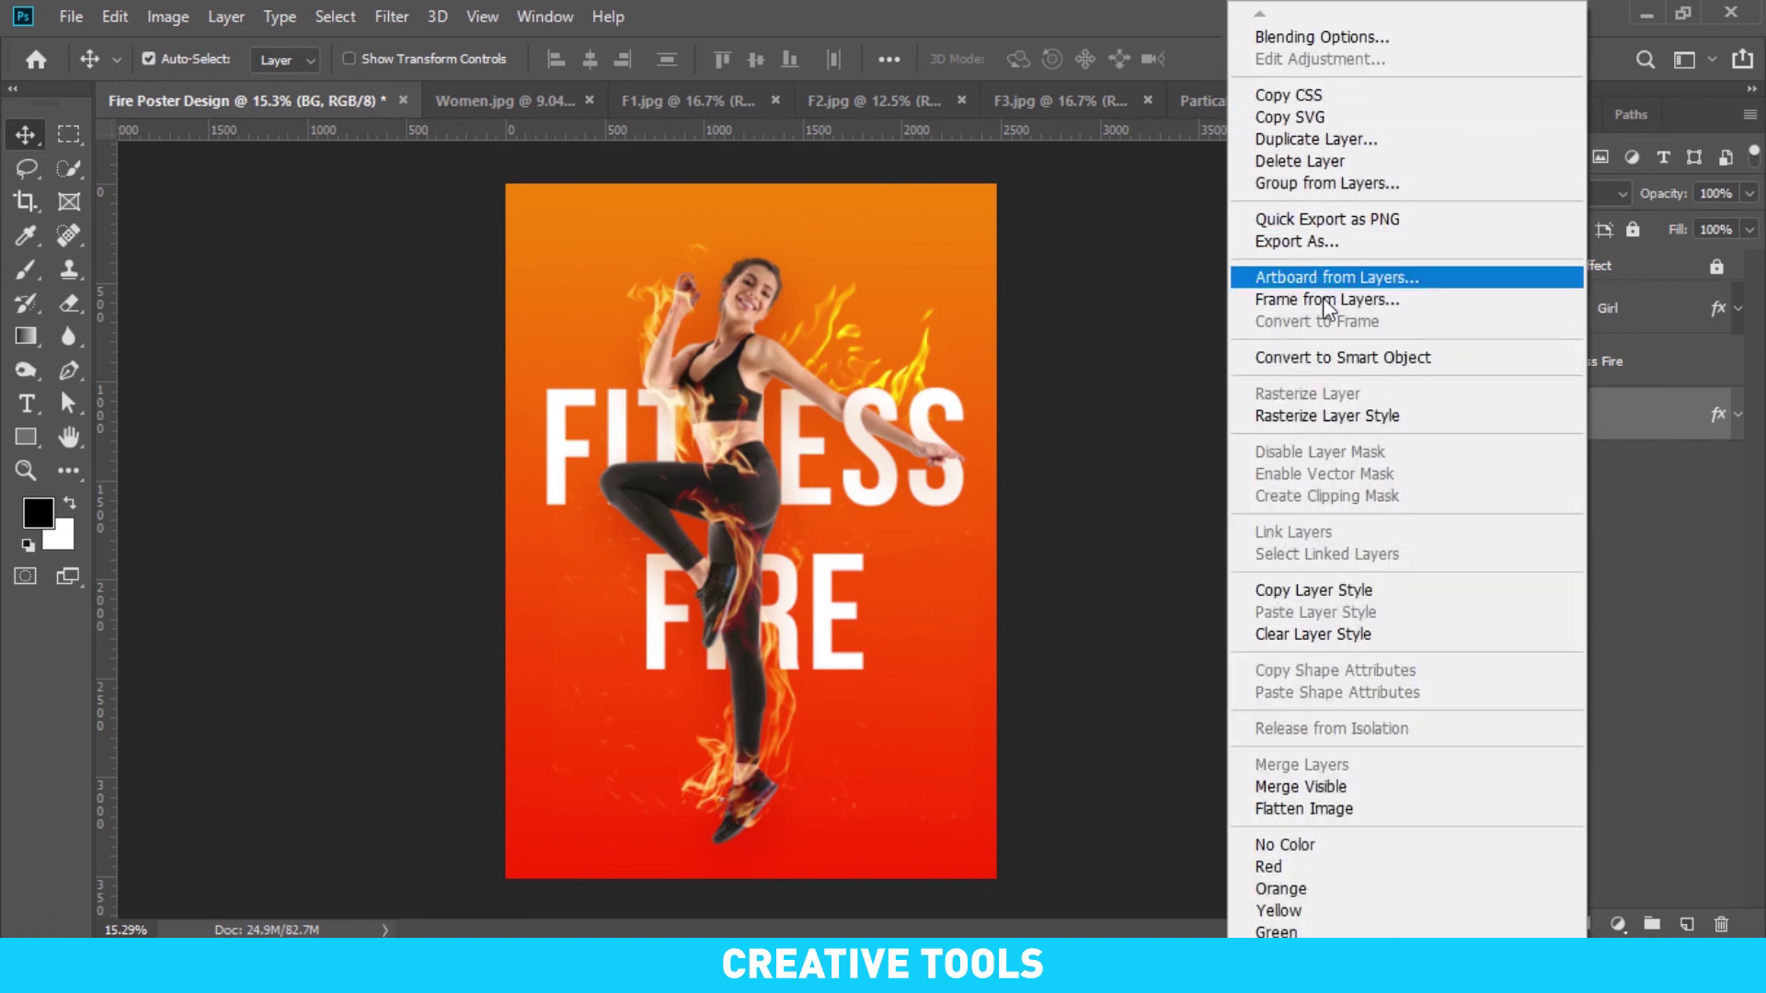
# Duplicate the BG layer to create a BG copy layer
pyautogui.click(1341, 140)
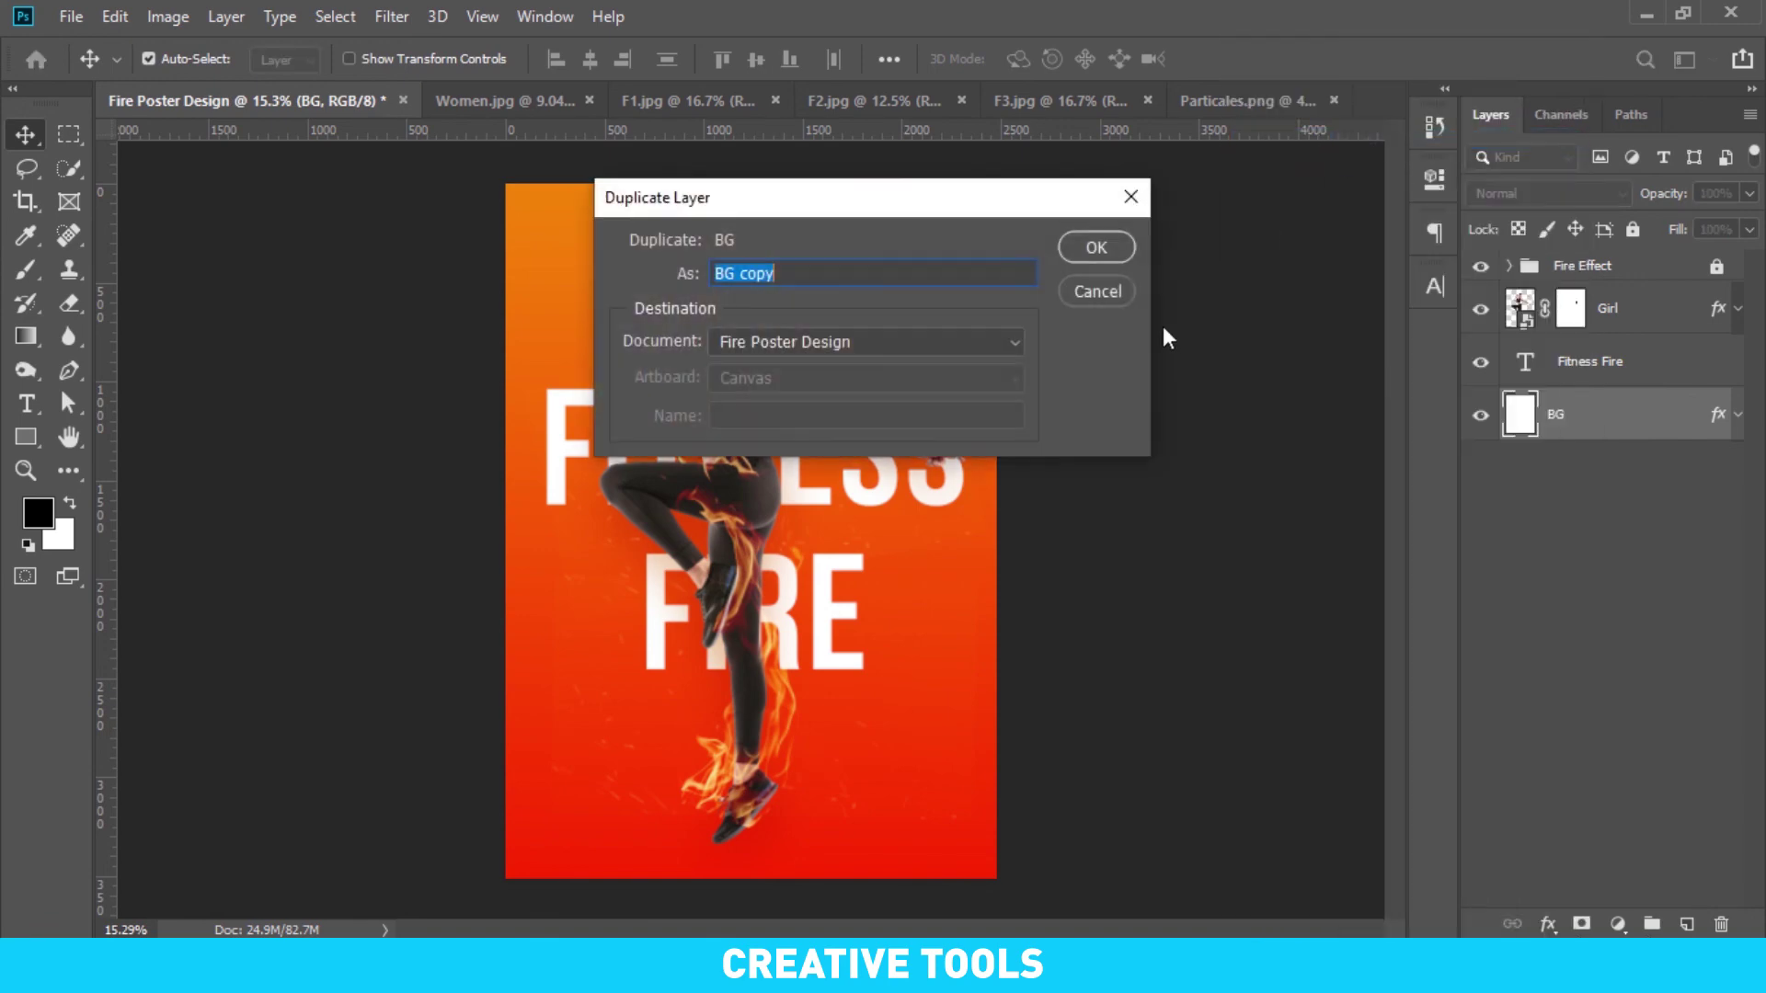
pyautogui.click(1099, 248)
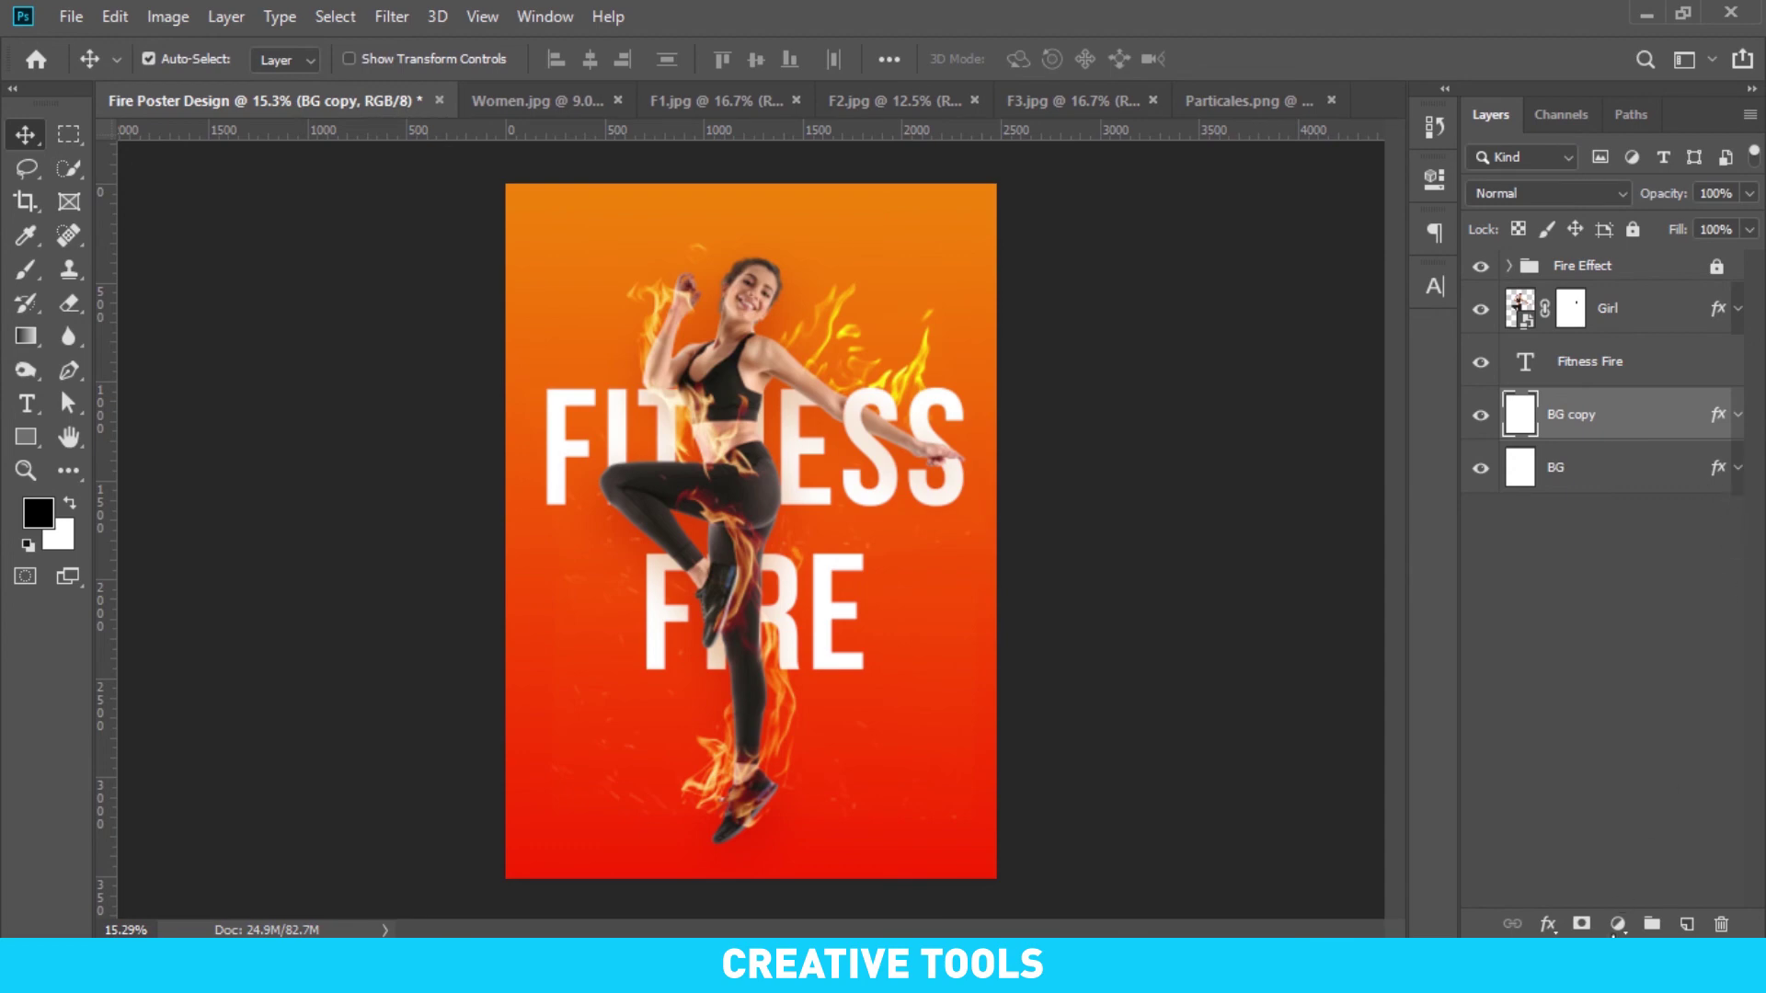
pyautogui.click(1624, 927)
# On BG copy, replace the Gradient Overlay with a stripe Pattern Overlay
pyautogui.rightClick(1595, 418)
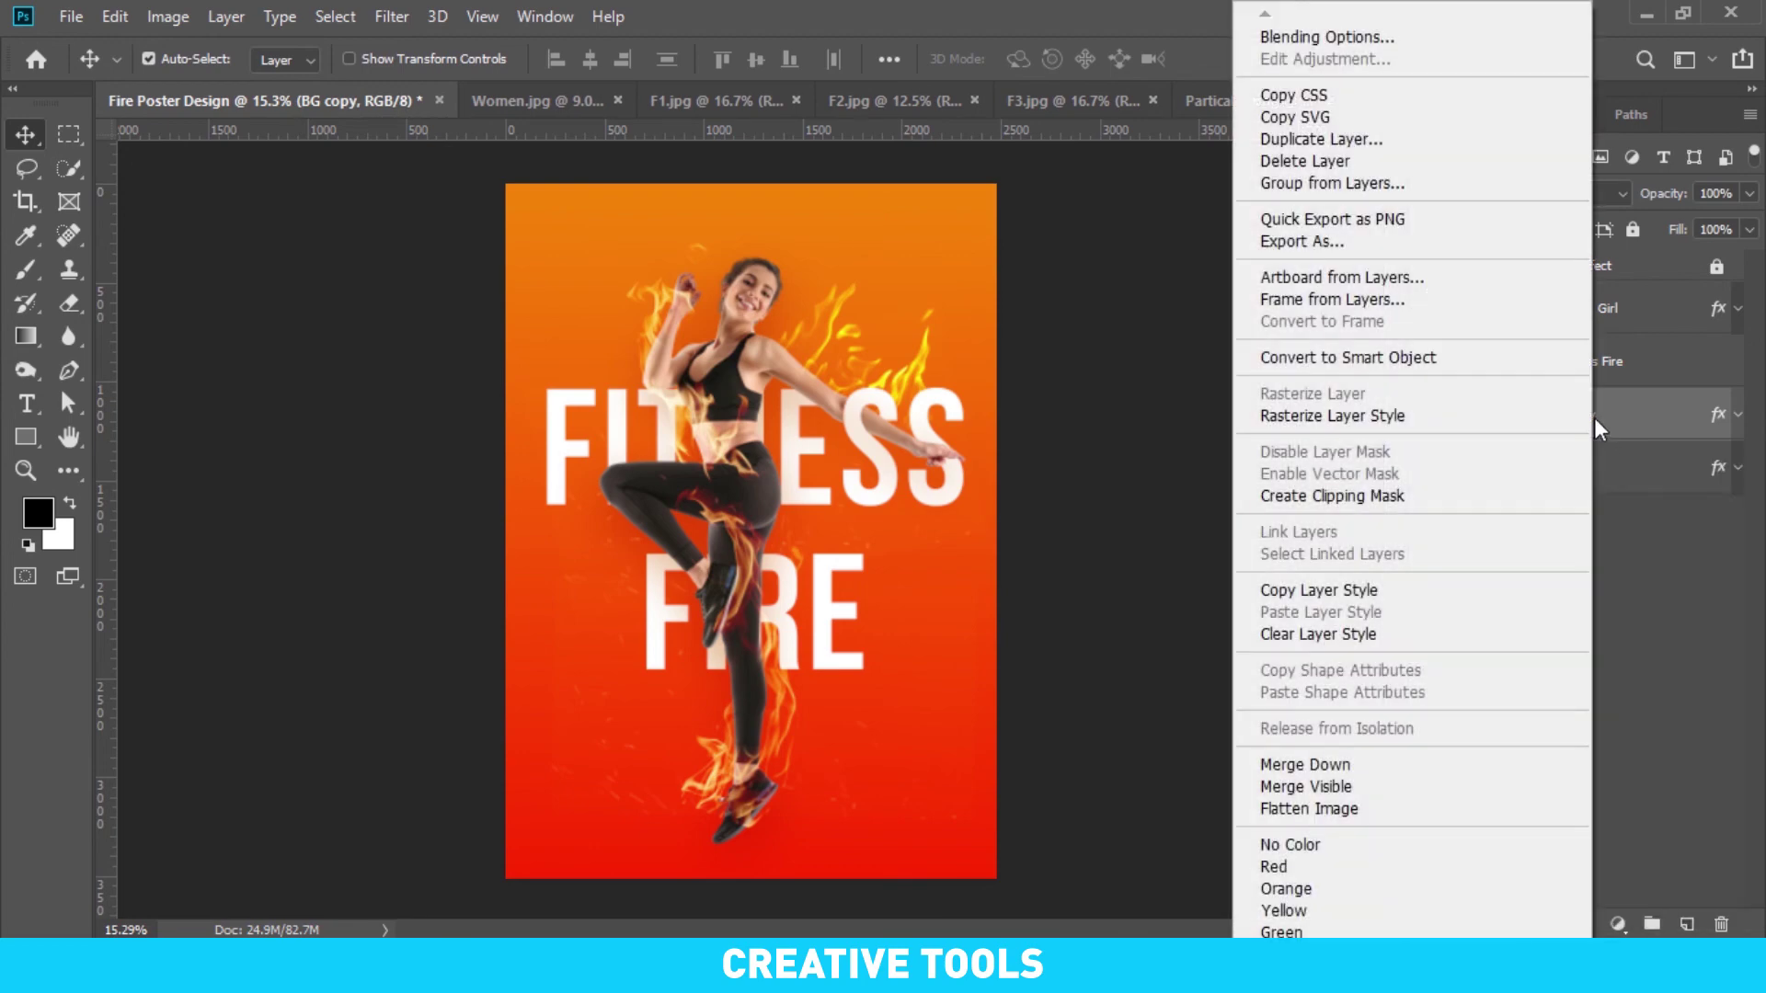
pyautogui.click(1384, 39)
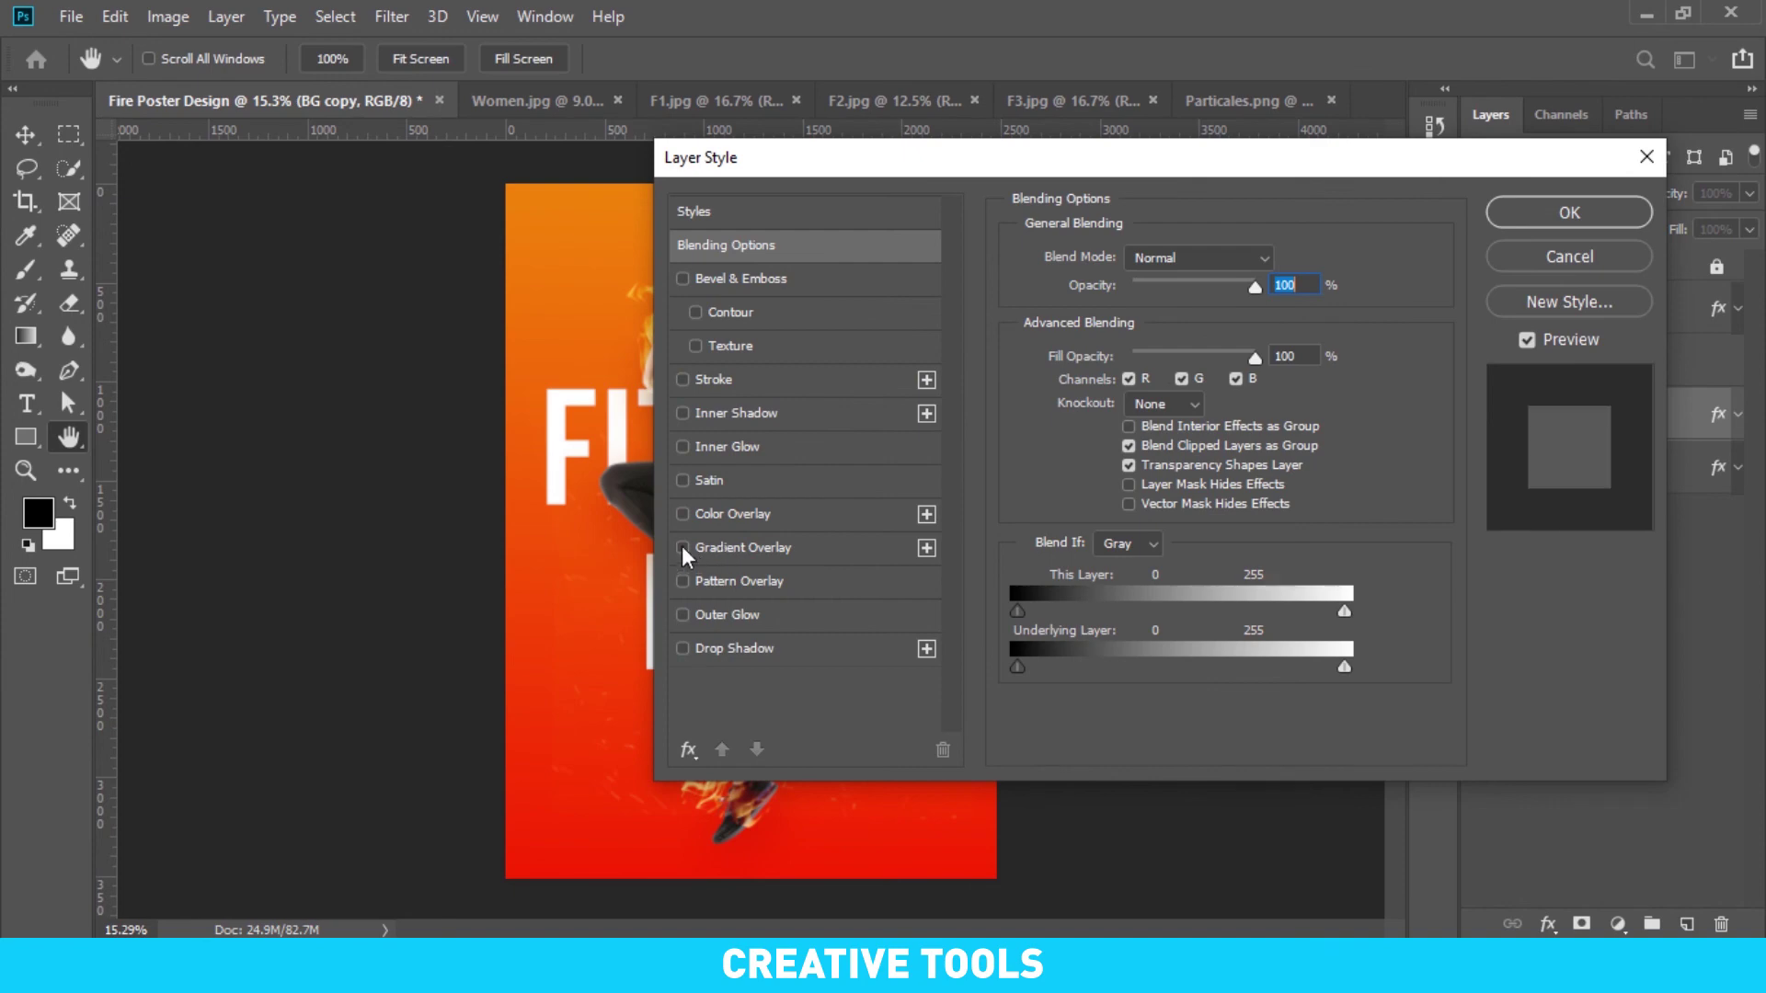
pyautogui.click(681, 546)
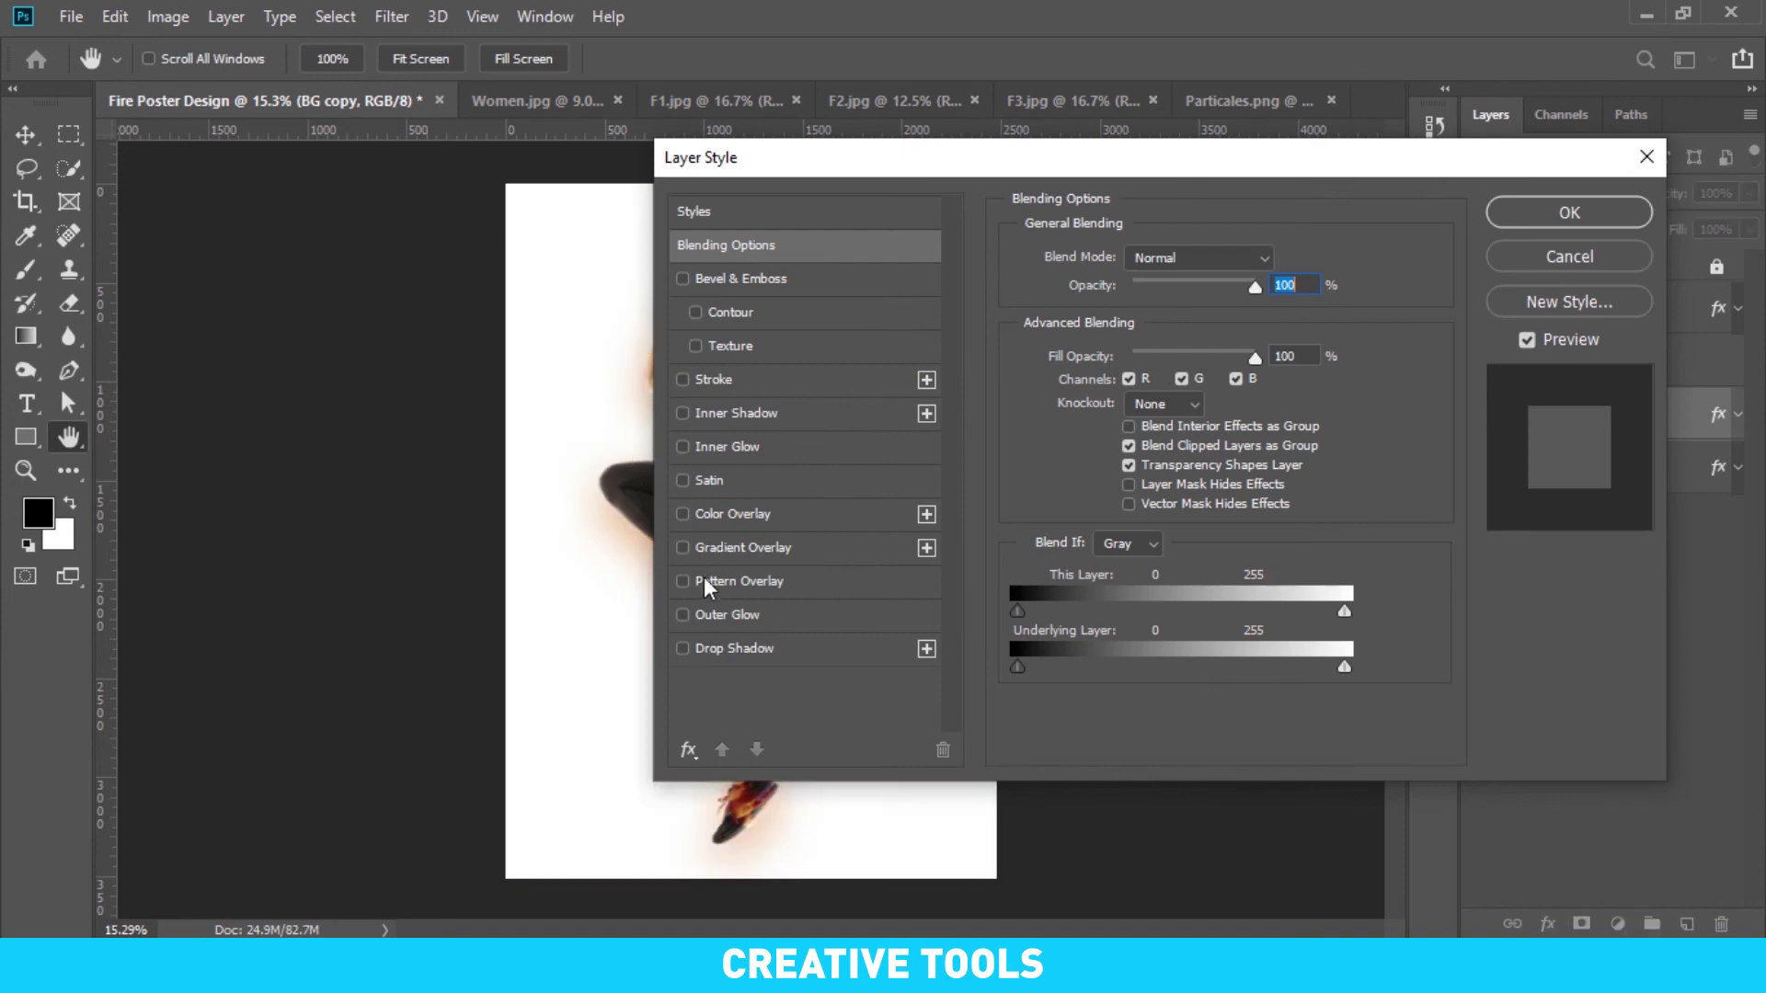
pyautogui.click(704, 578)
pyautogui.moveTo(1040, 167); pyautogui.dragTo(1372, 177)
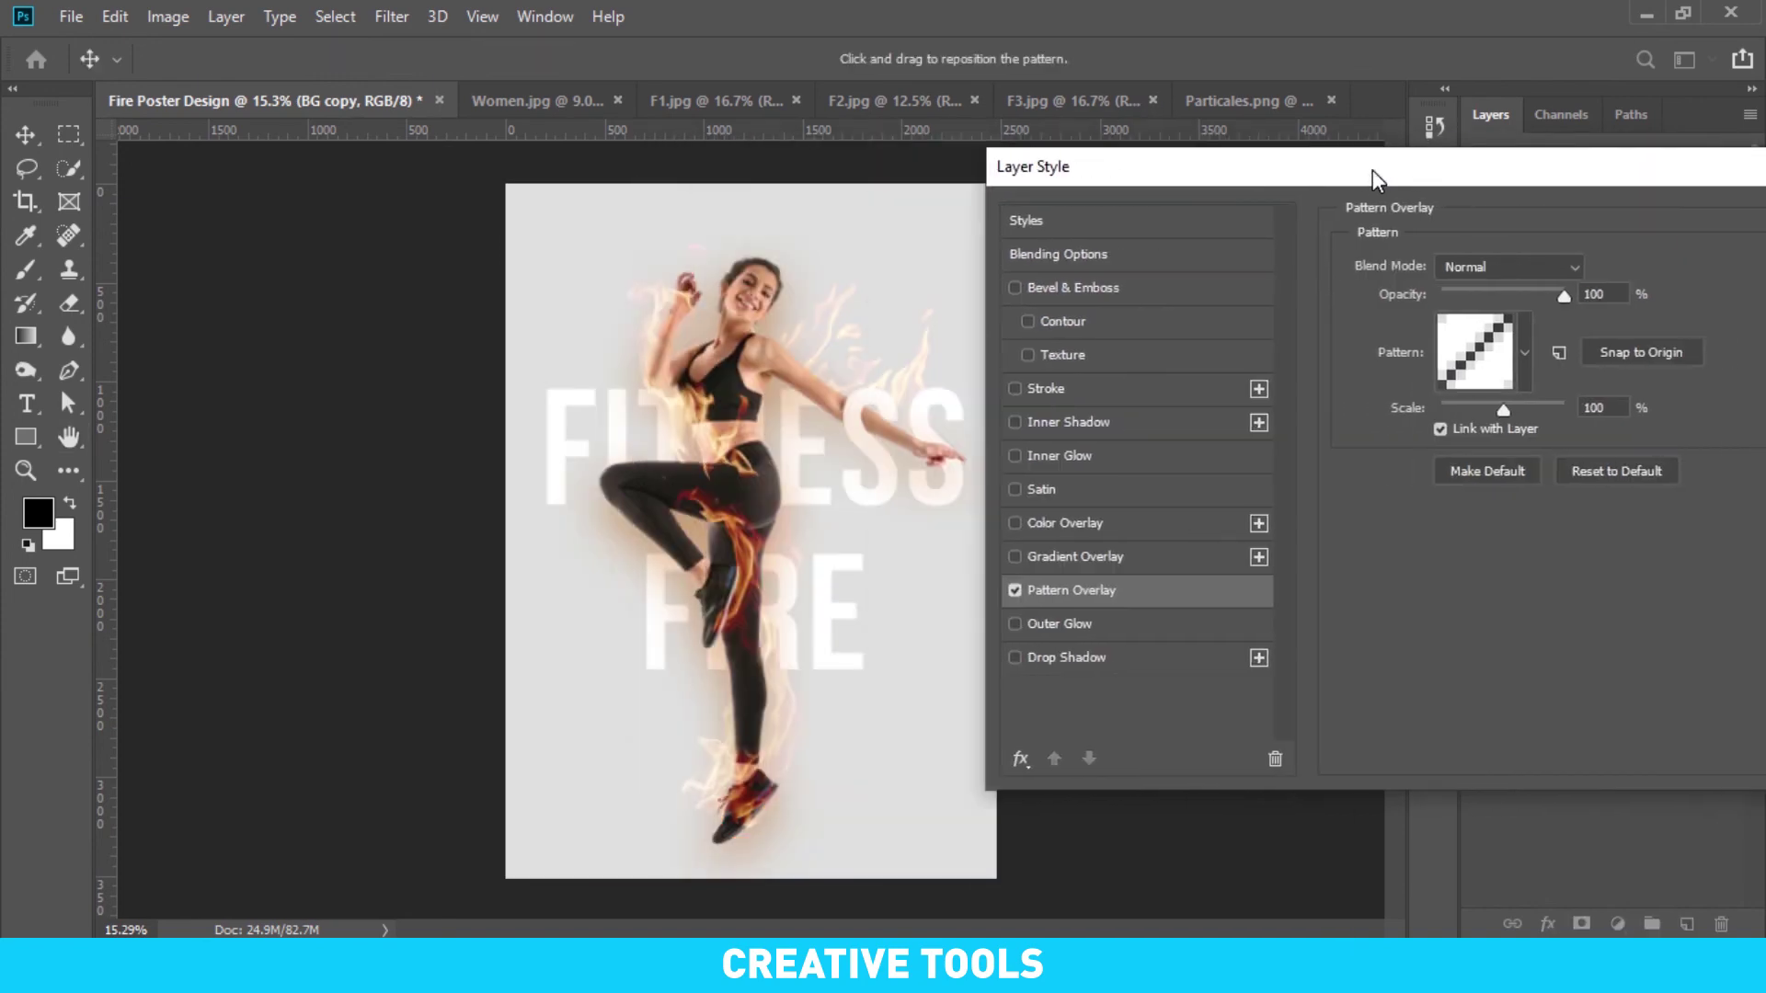
# Scale the stripe pattern to 1000% with Multiply blending and apply the style
pyautogui.moveTo(1508, 409); pyautogui.dragTo(1619, 405)
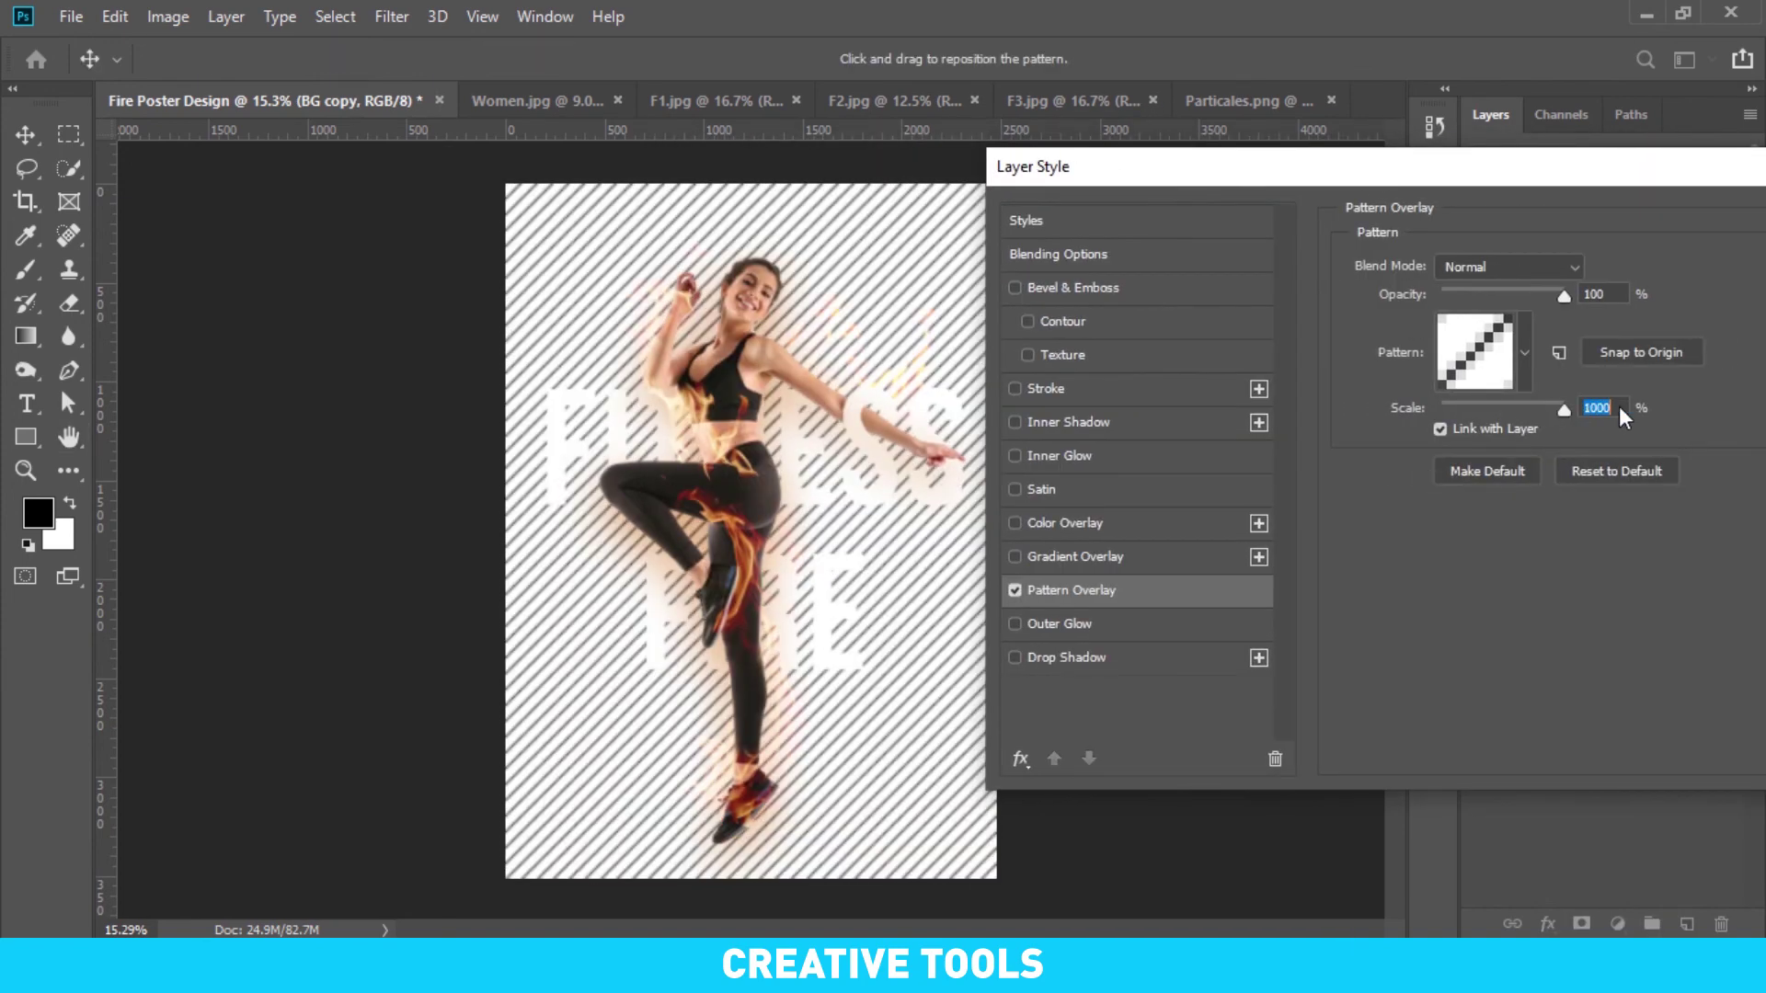
pyautogui.click(1470, 265)
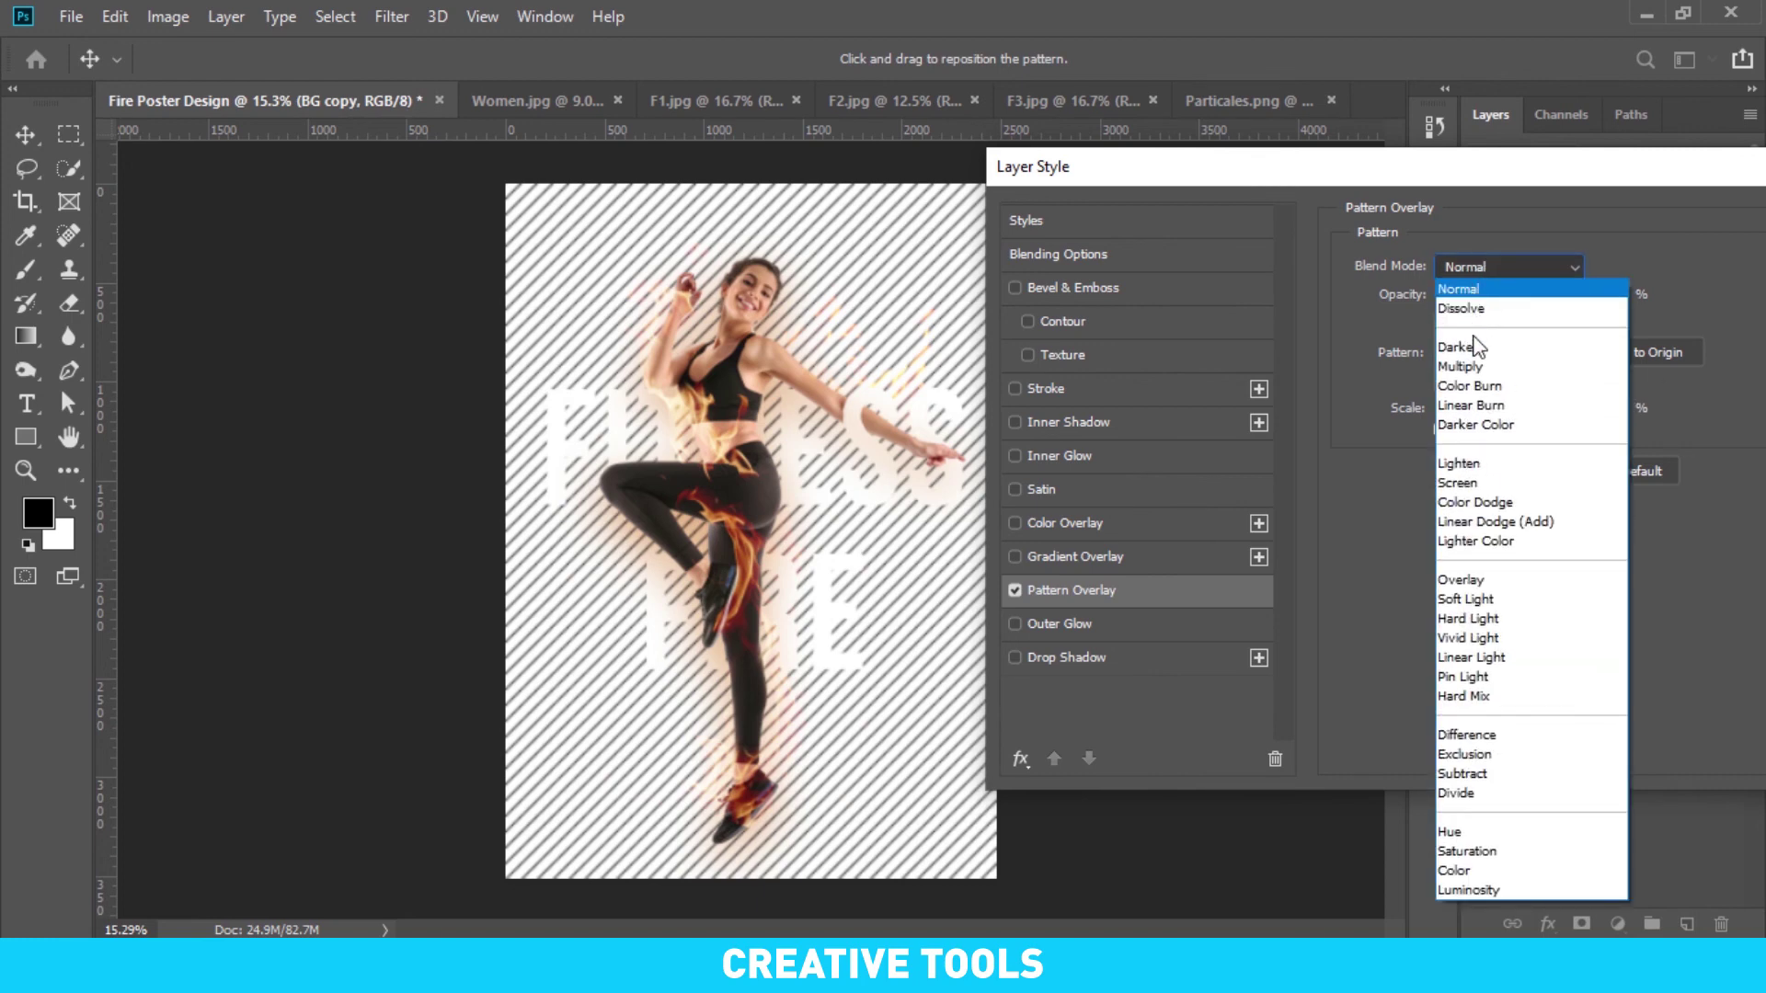
pyautogui.click(1475, 367)
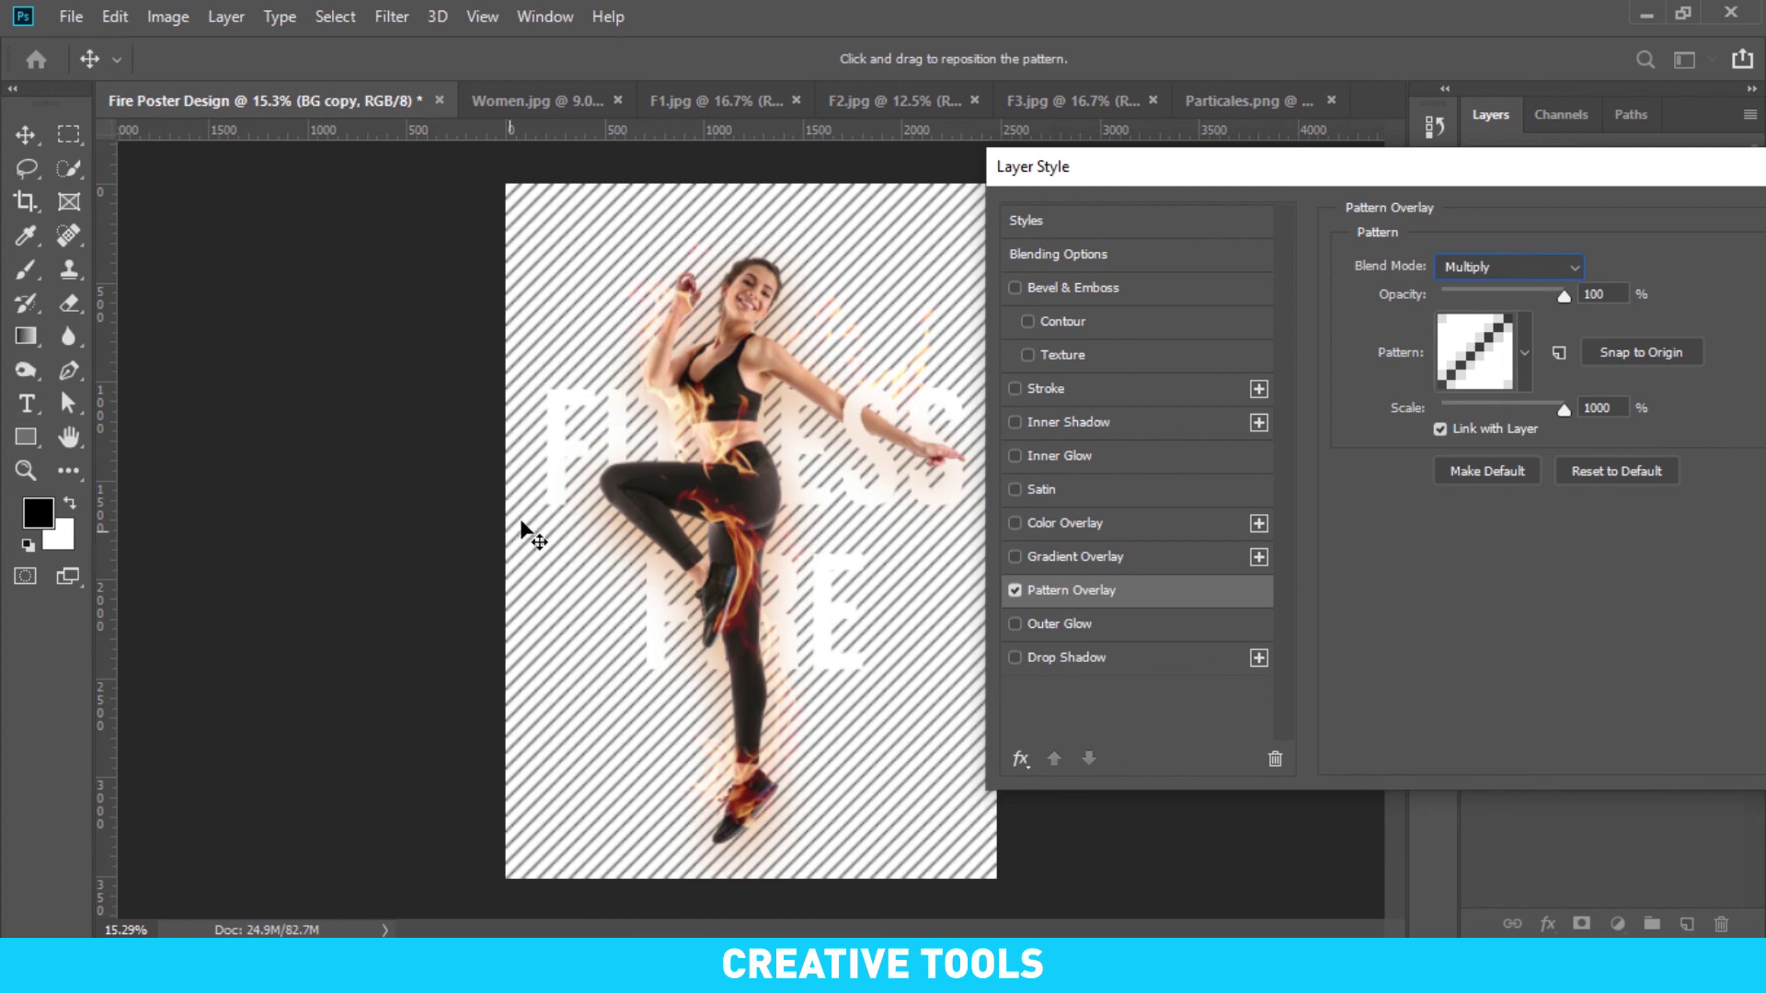
pyautogui.moveTo(1389, 161); pyautogui.dragTo(981, 88)
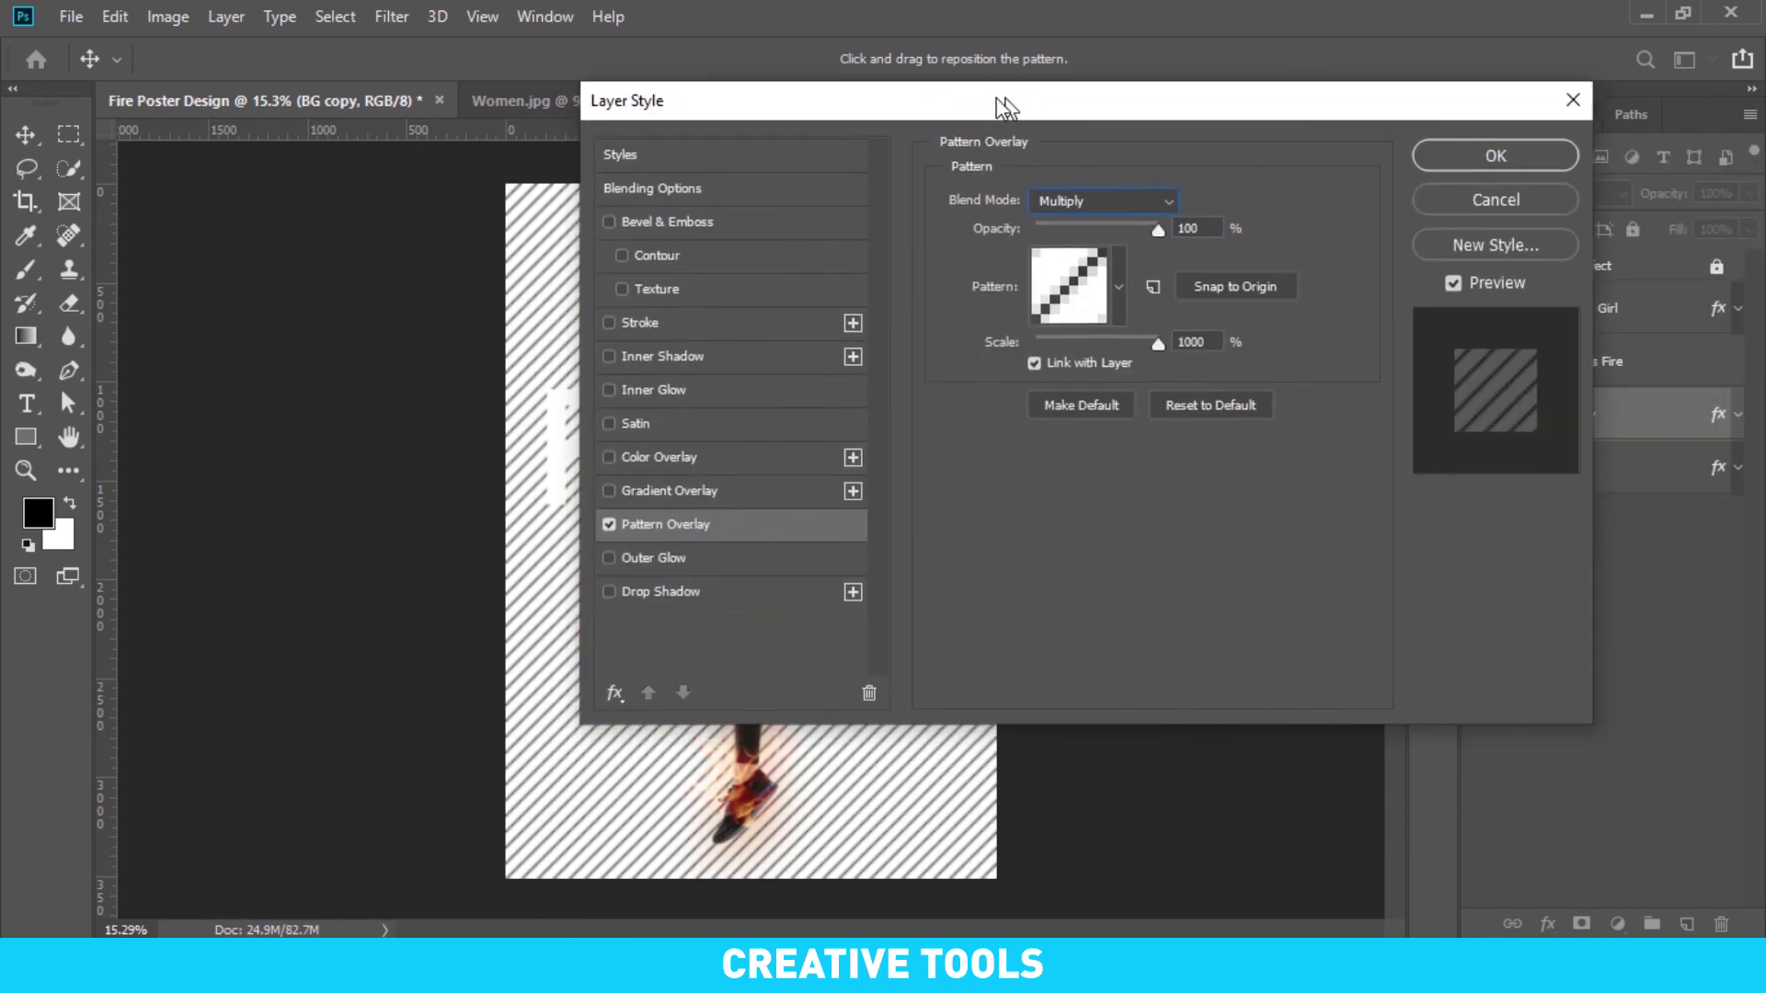
pyautogui.click(1516, 149)
# Set the BG copy layer to Multiply blend mode at 20% opacity
pyautogui.click(1622, 194)
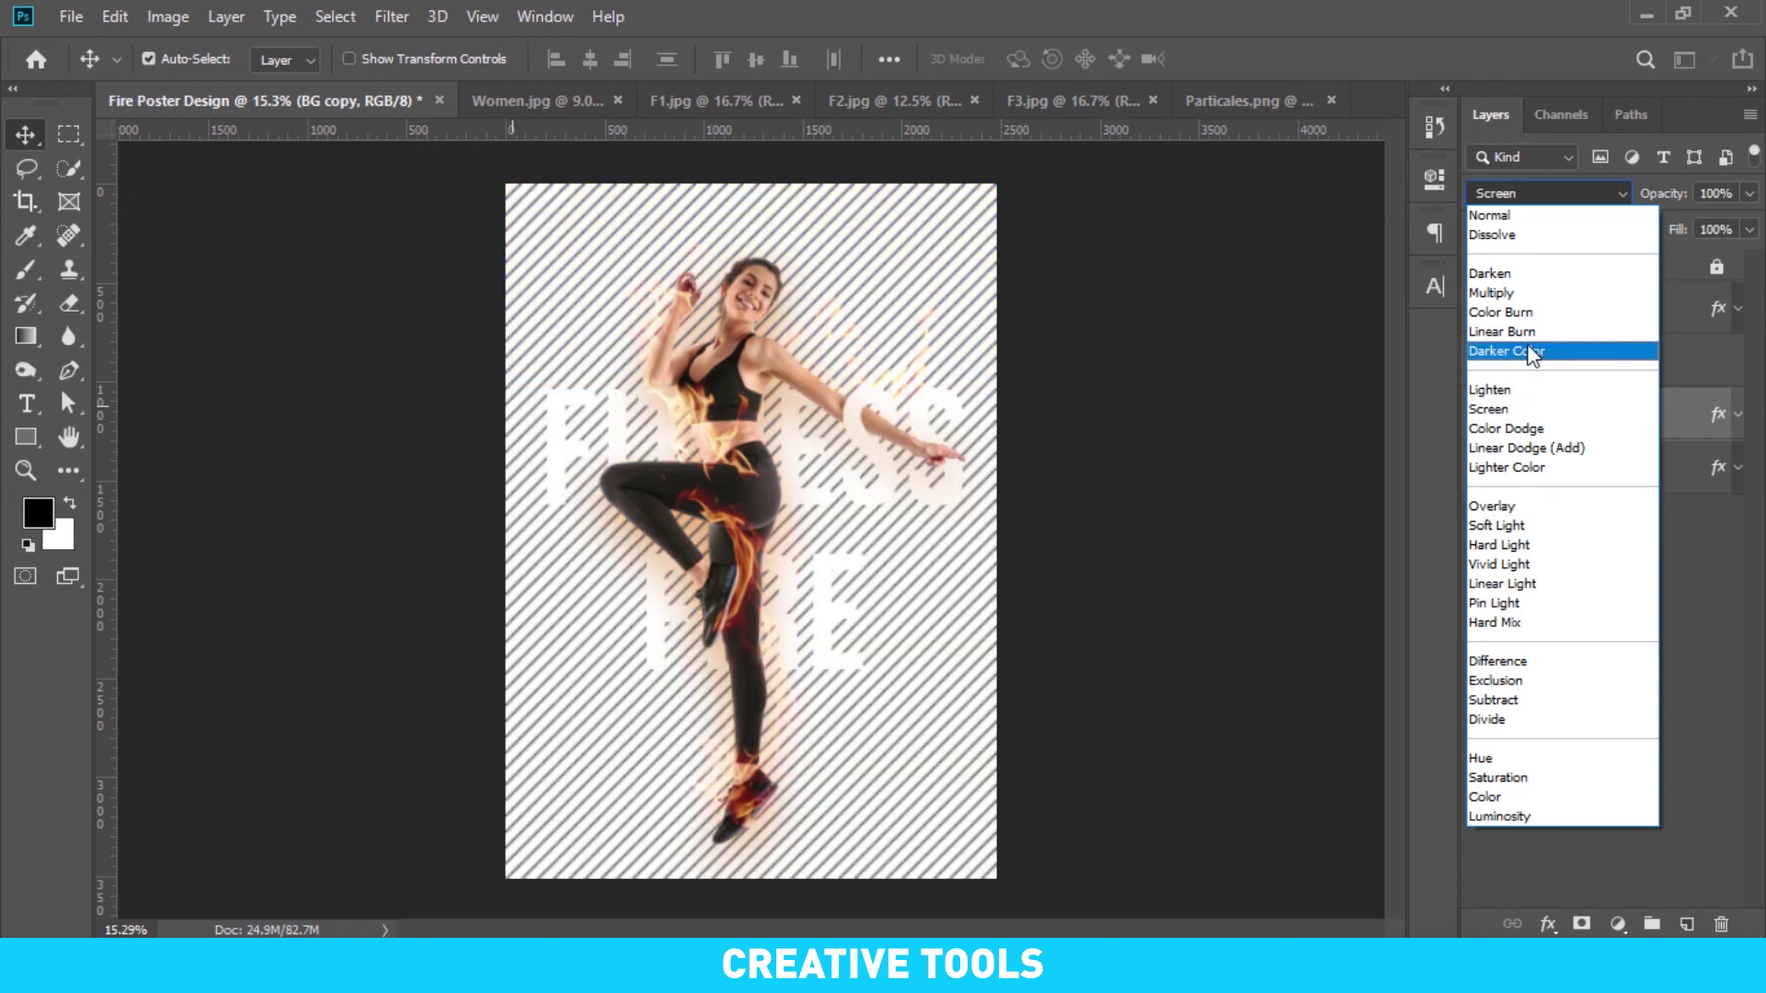
pyautogui.click(1526, 293)
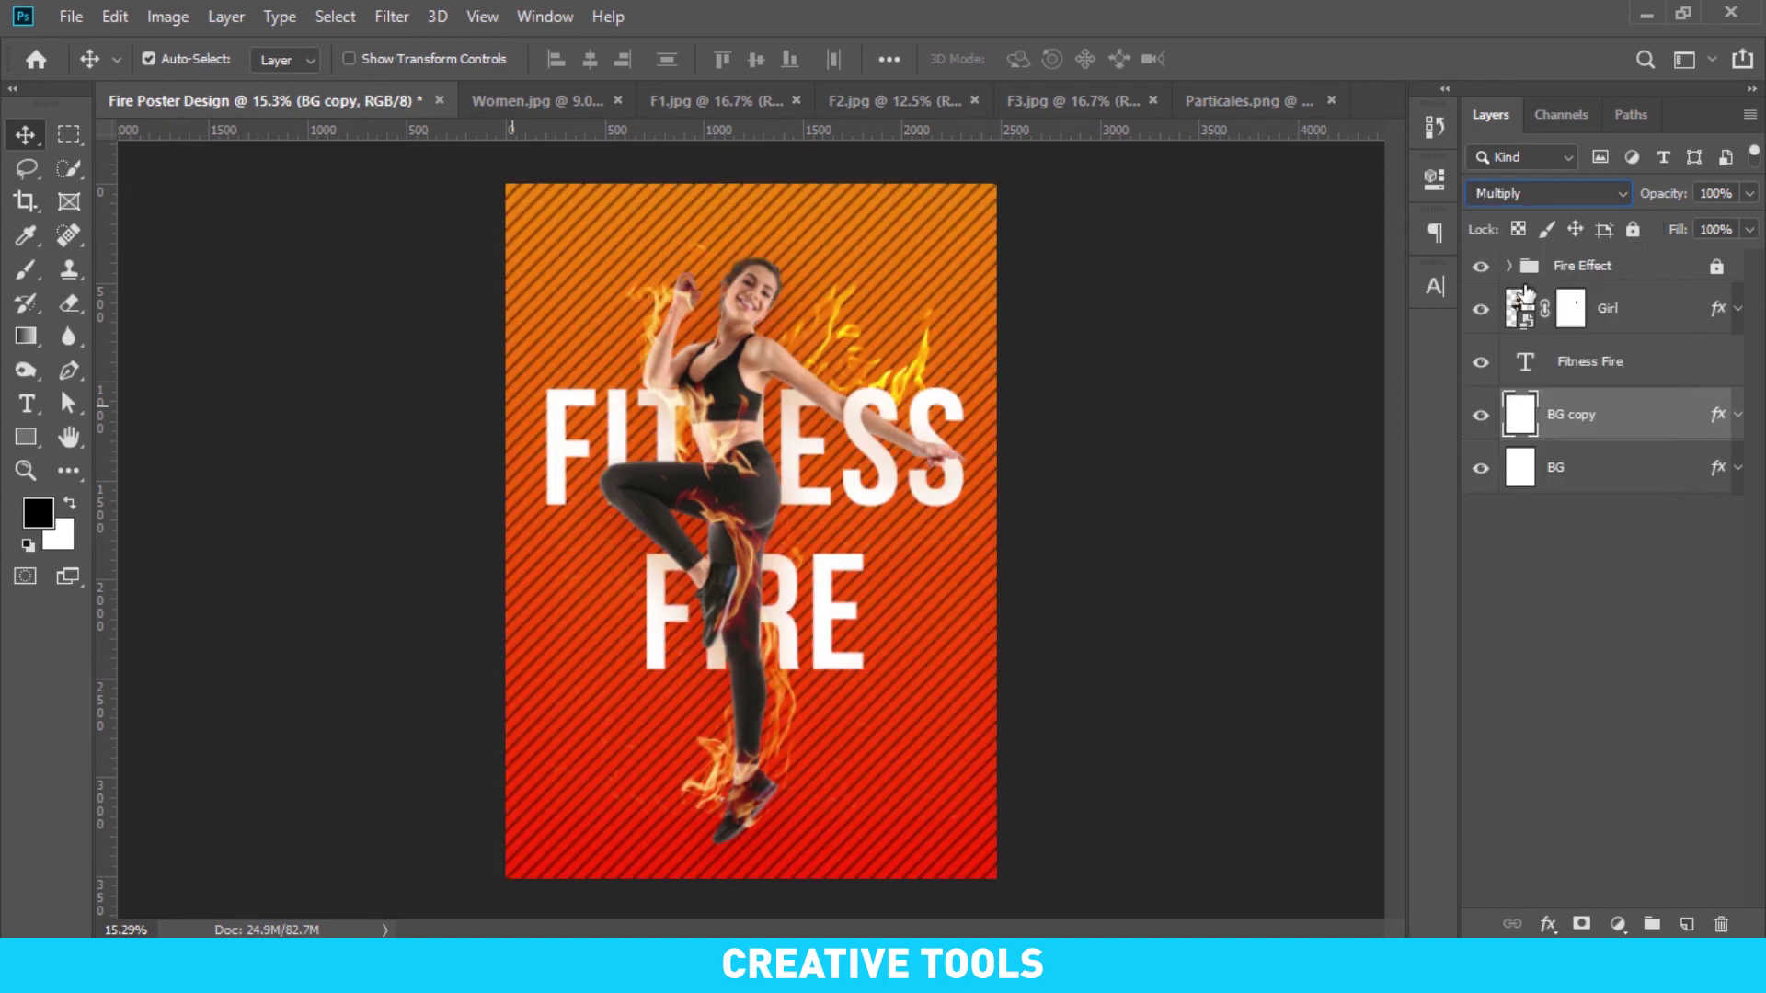
pyautogui.click(1662, 193)
pyautogui.write('2')
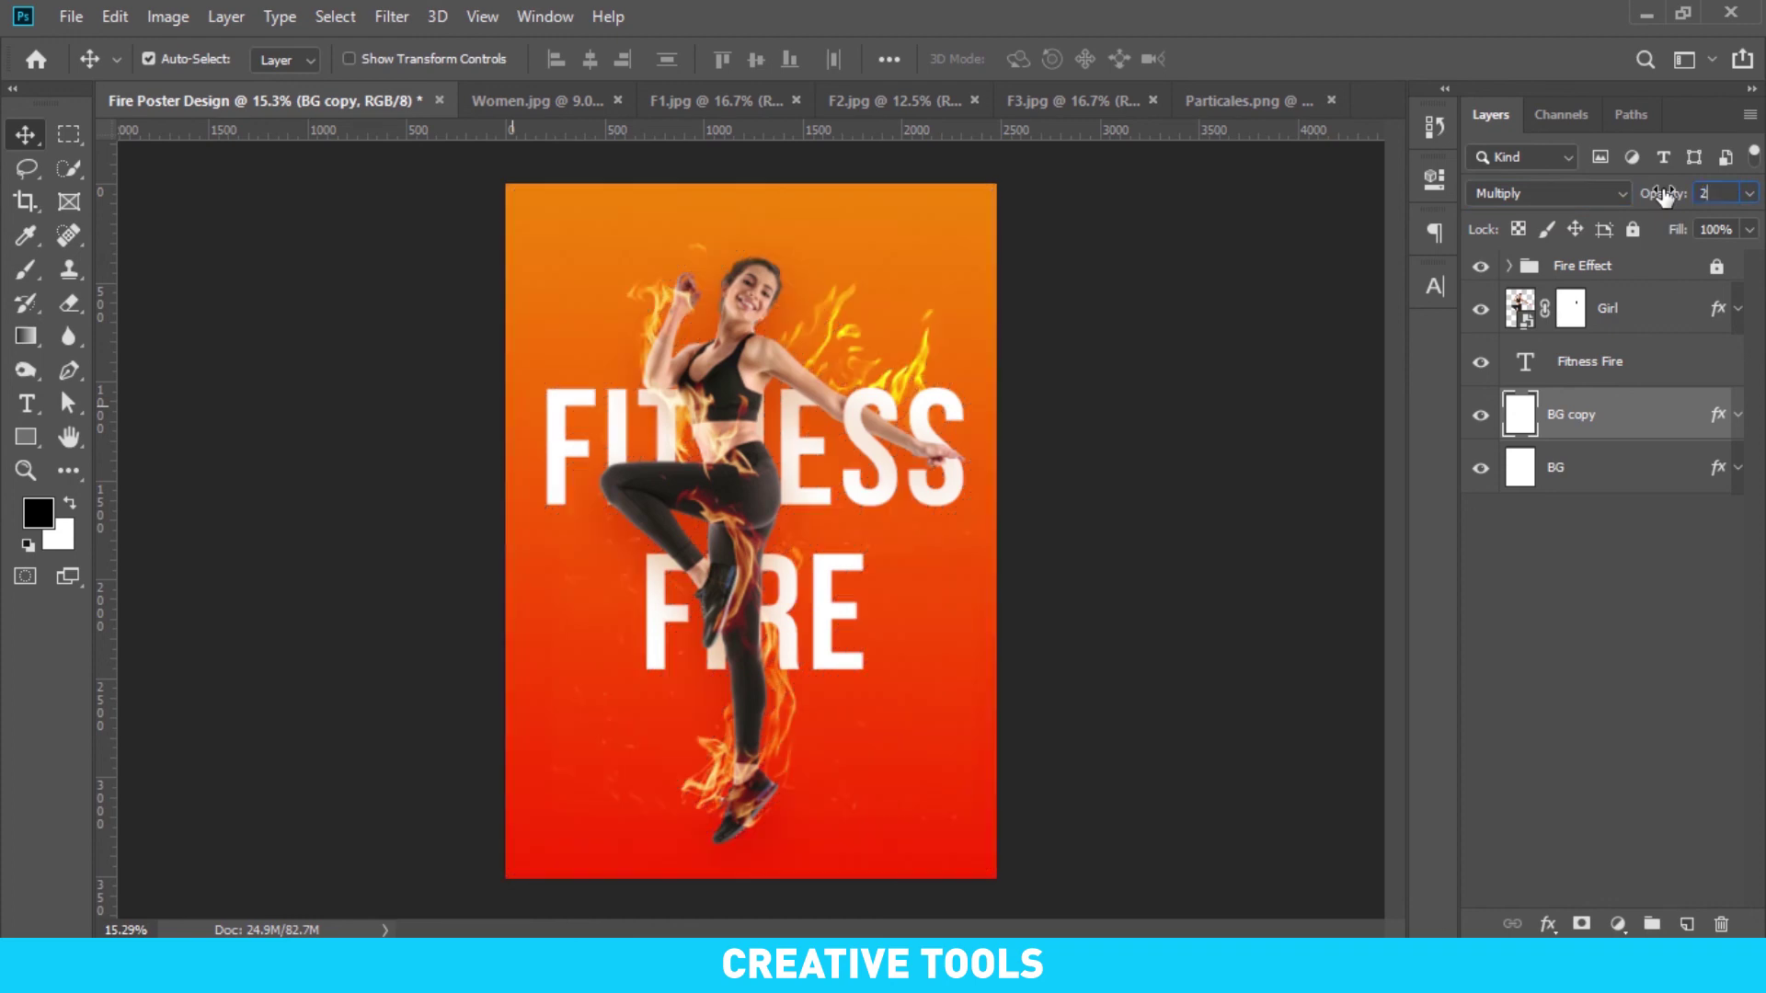
pyautogui.write('0')
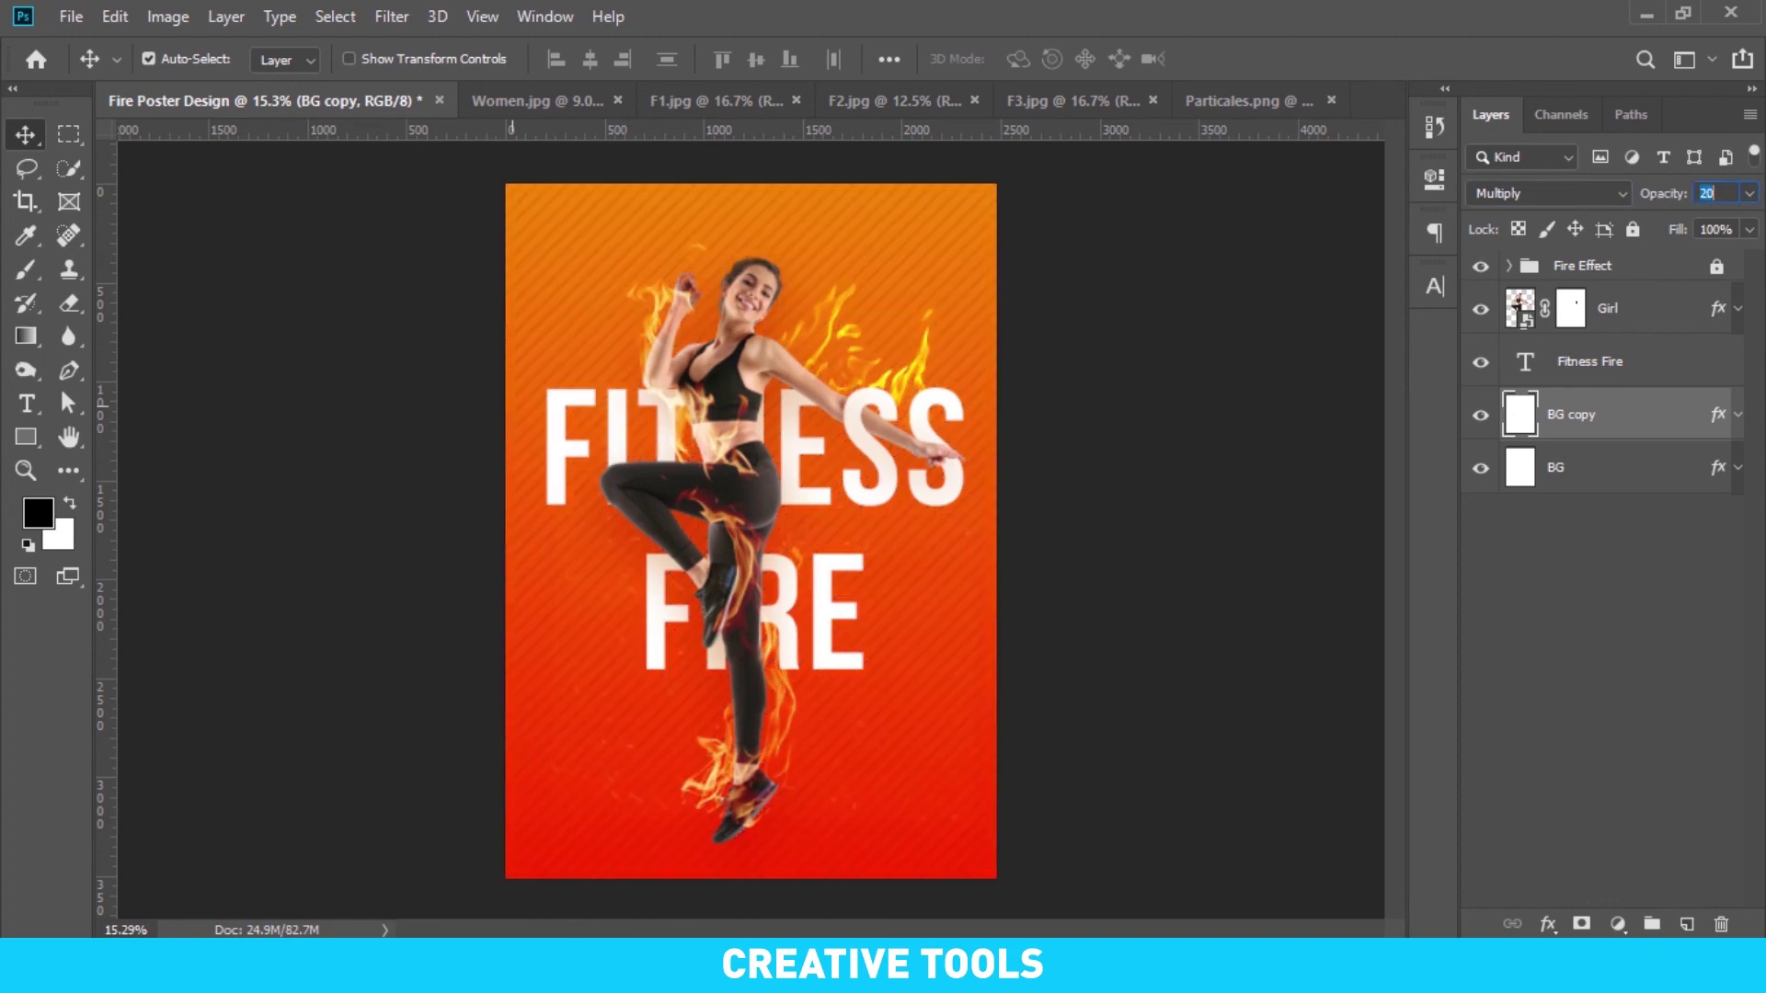